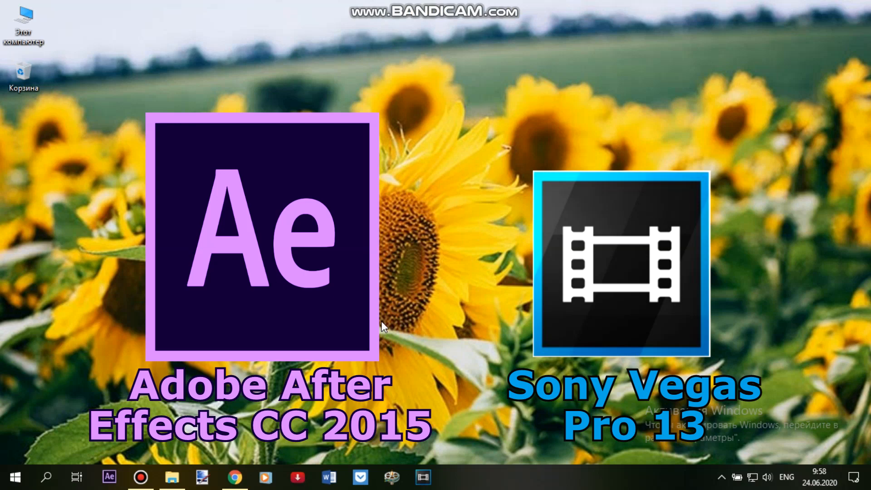
- Look over the source films in the DISNEY folder and minimize its window
click(175, 481)
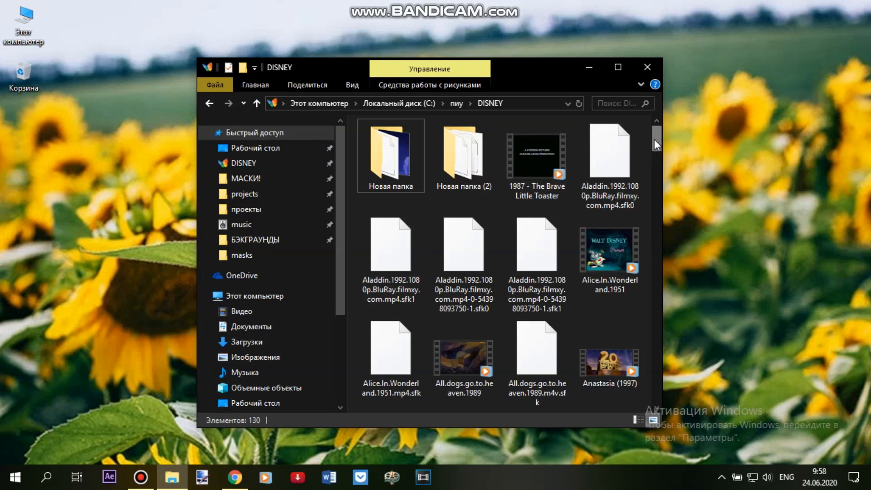
mouse_move(655, 143)
mouse_down()
mouse_move(657, 358)
mouse_move(666, 333)
mouse_move(660, 140)
mouse_up()
click(595, 69)
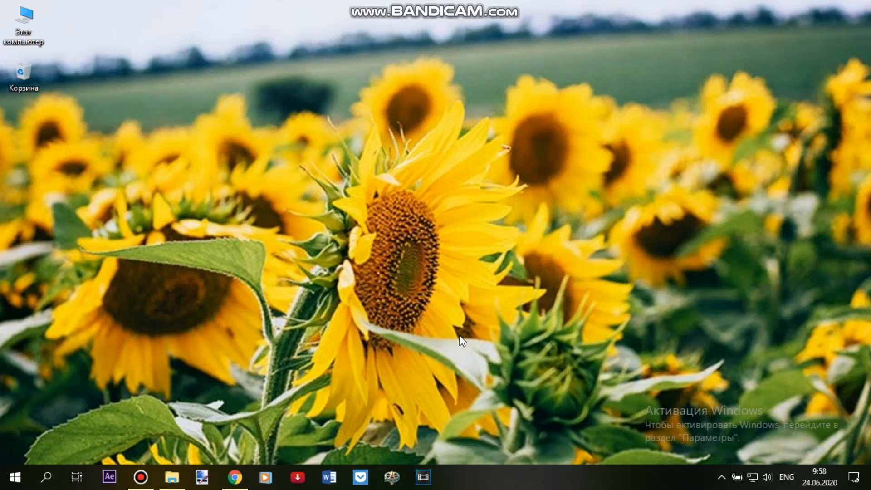
- Switch to Vegas Pro and enlarge the timeline area by reducing the video preview's height
click(428, 482)
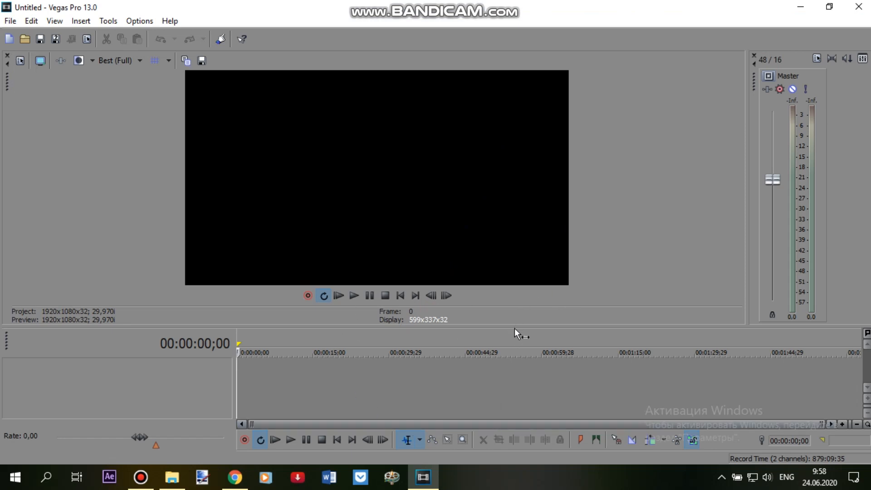
drag(516, 320, 529, 269)
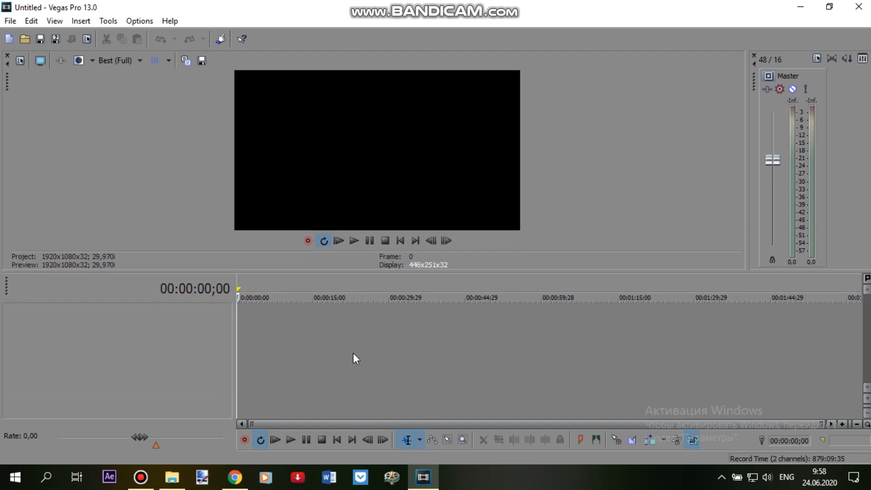
- Place the DISNEY folder window beside the timeline and open its subfolder Новая папка (2)
mouse_move(180, 480)
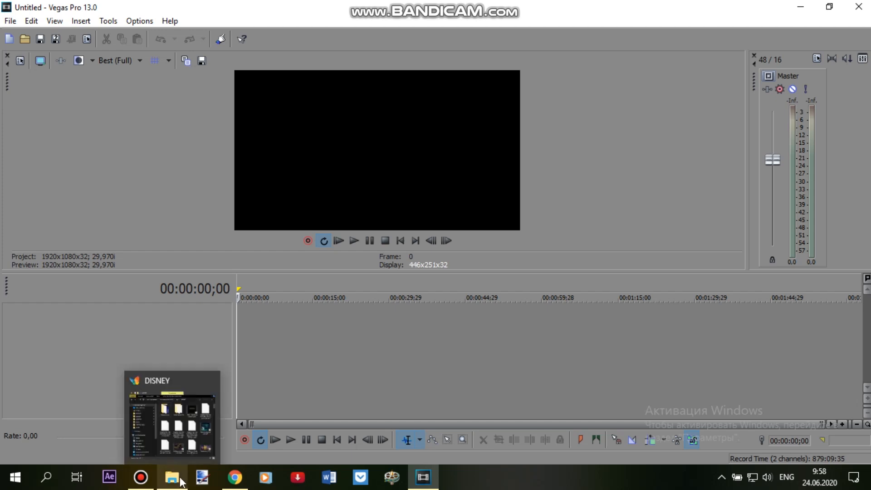
click(180, 480)
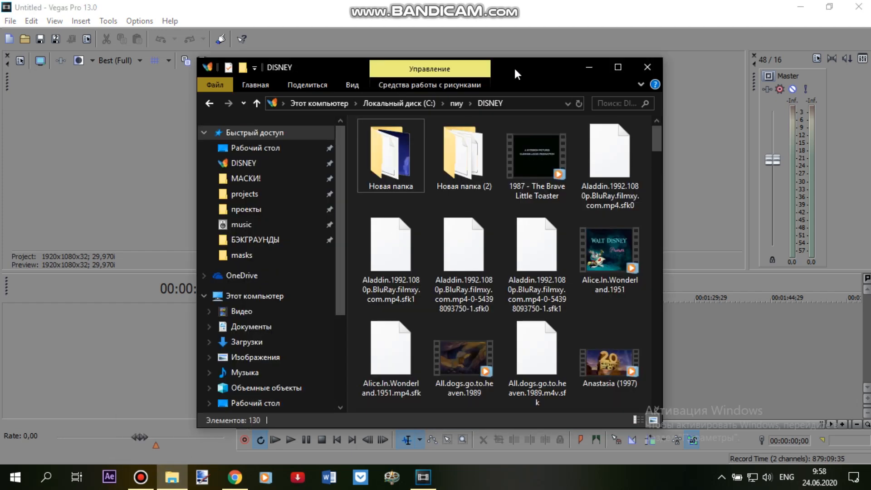
drag(533, 67, 221, 49)
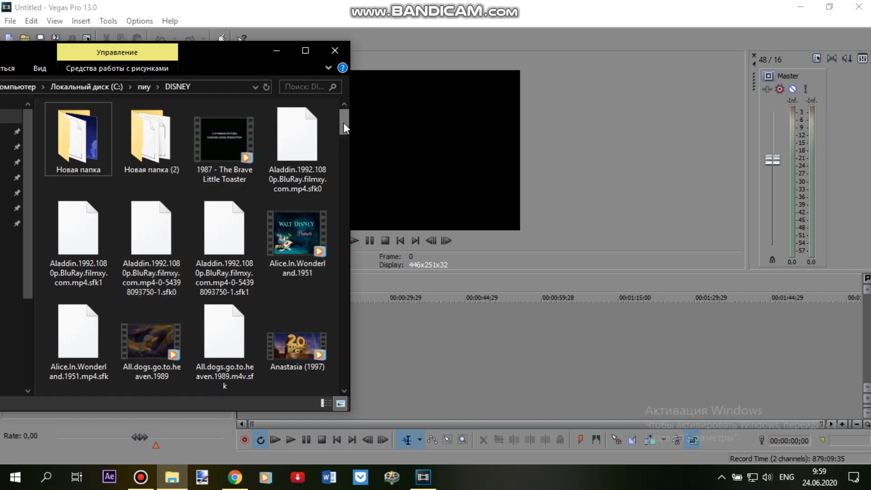
double_click(155, 134)
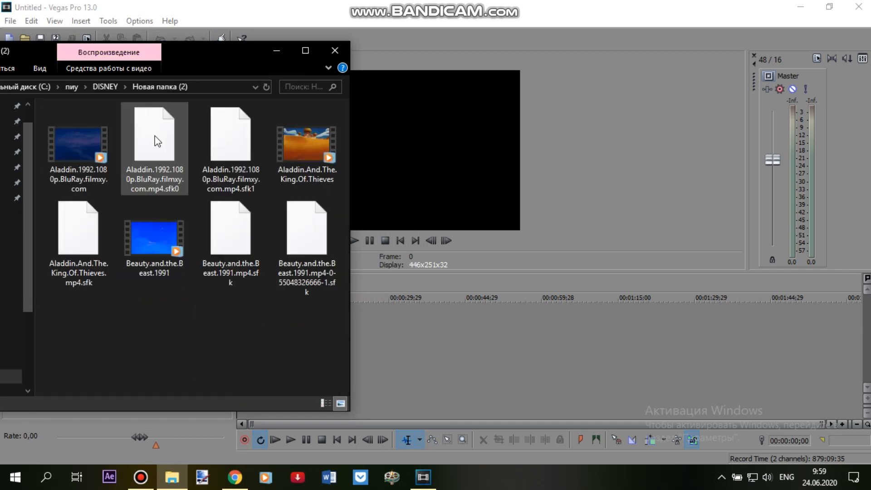
- Check the frame size in the file details of Aladdin.And.The.King.Of.Thieves and add the video to the empty timeline
right_click(290, 145)
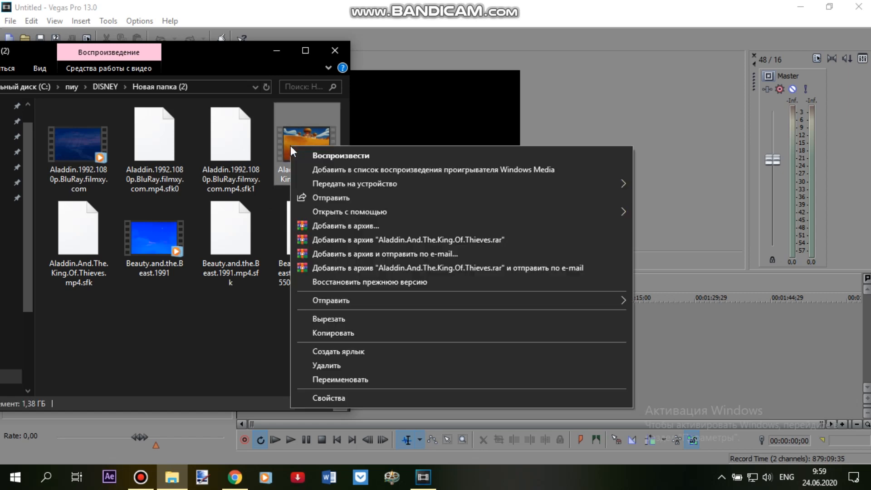
click(337, 398)
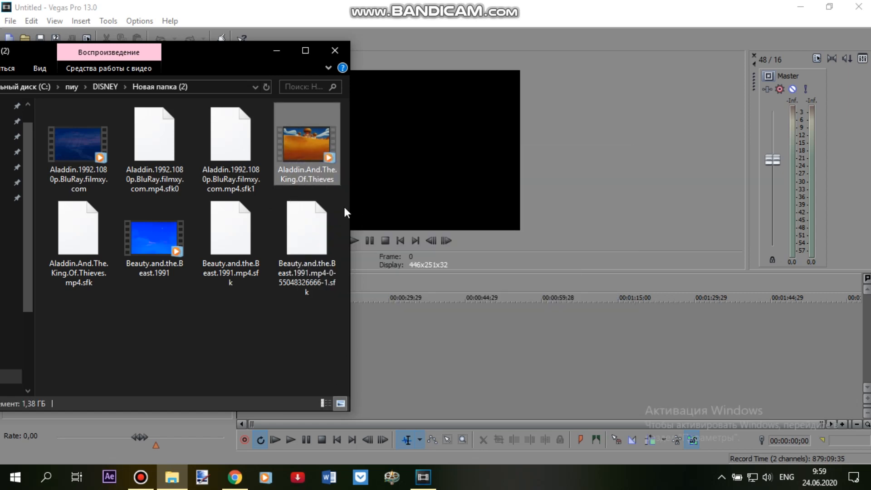
click(403, 167)
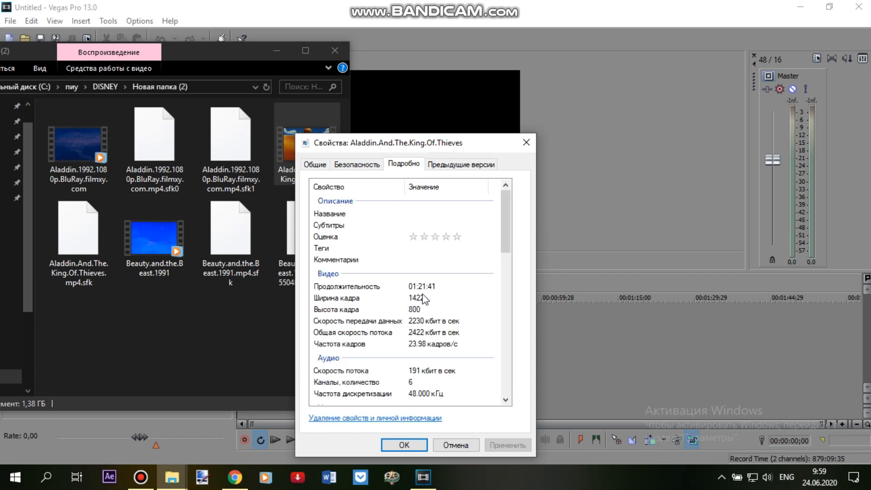
click(408, 445)
drag(292, 140, 399, 297)
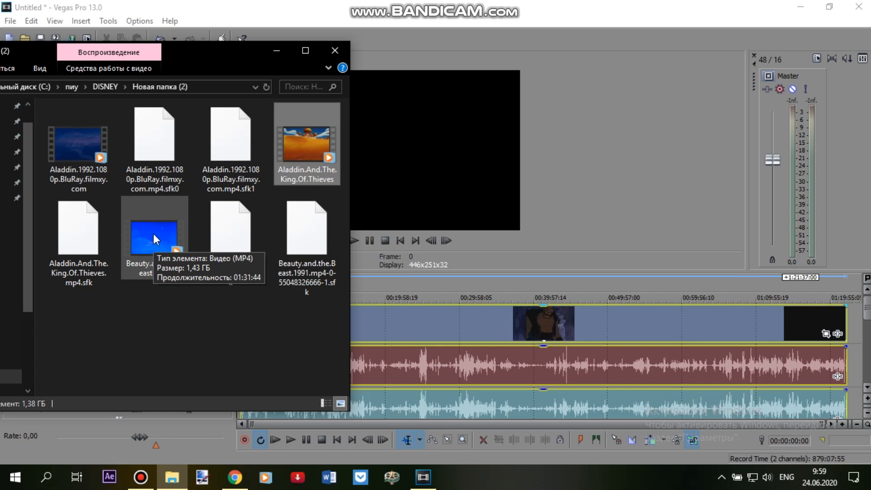
- Check the frame size of Beauty.and.the.Beast.1991 and add the video to the timeline after the Aladdin clip
mouse_move(153, 233)
mouse_down()
mouse_move(154, 292)
mouse_move(155, 249)
mouse_up()
right_click(155, 248)
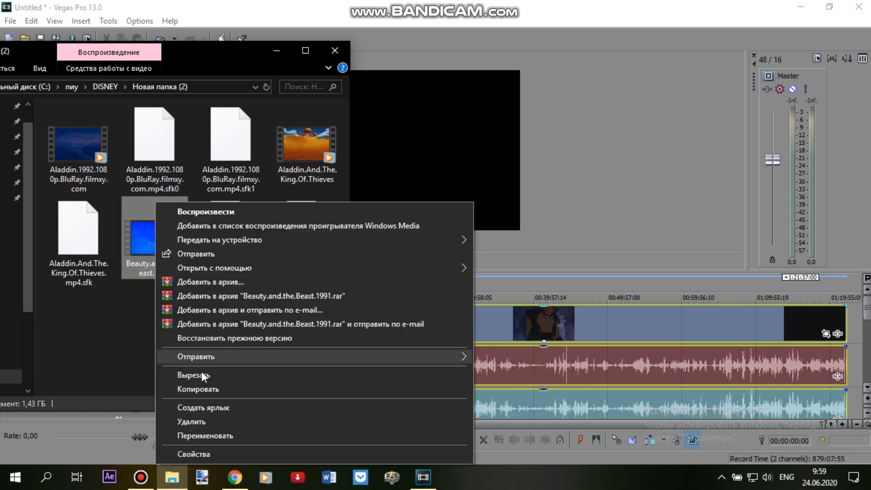
click(197, 452)
click(268, 164)
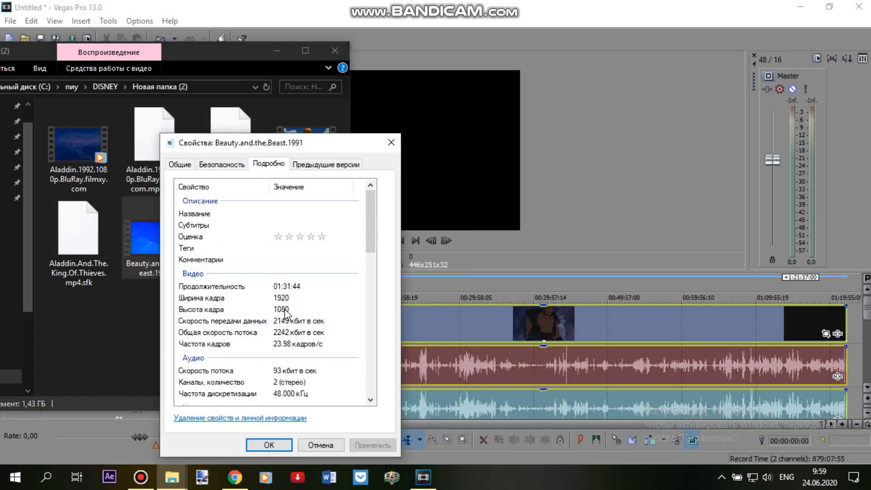
click(275, 445)
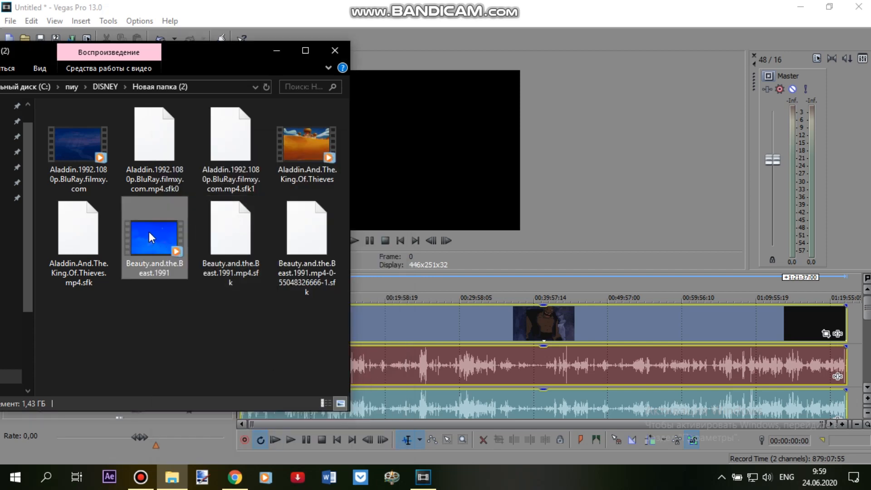
drag(149, 236, 482, 344)
drag(555, 333, 860, 340)
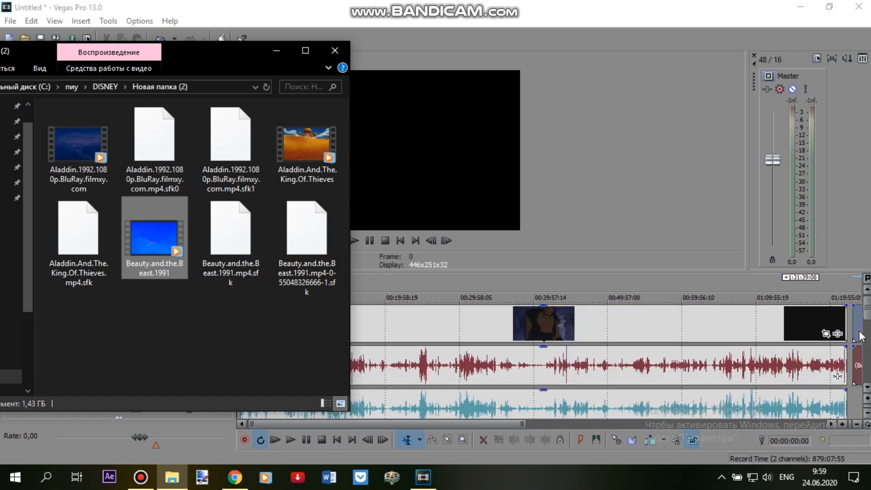
- Turn off Ignore Event Grouping and shorten both clips by trimming their ends
click(695, 439)
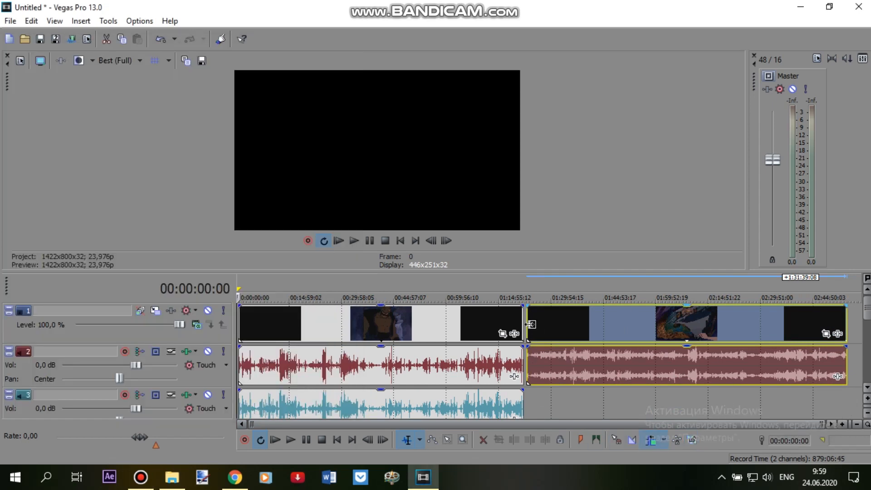
drag(523, 323, 278, 323)
drag(600, 322, 310, 322)
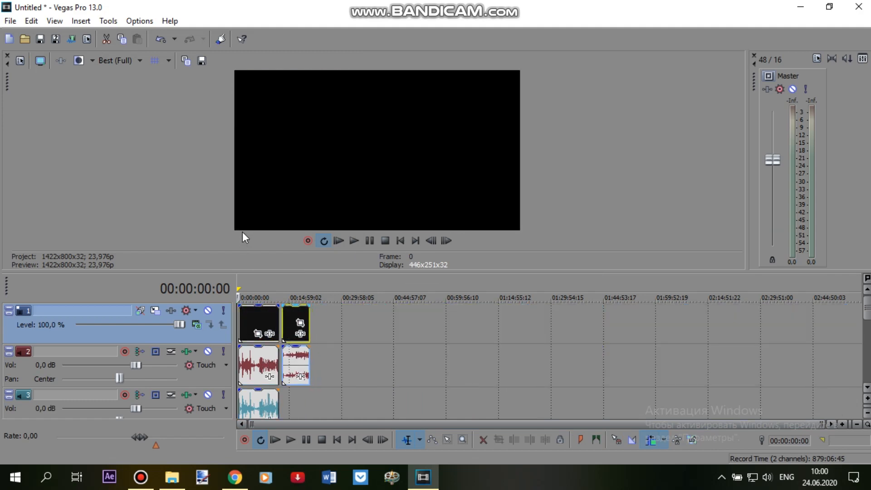
- Preview frames at several points of the Aladdin and Beauty and the Beast clips to compare how they fill the frame
click(243, 323)
scroll(322, 371, up, 5)
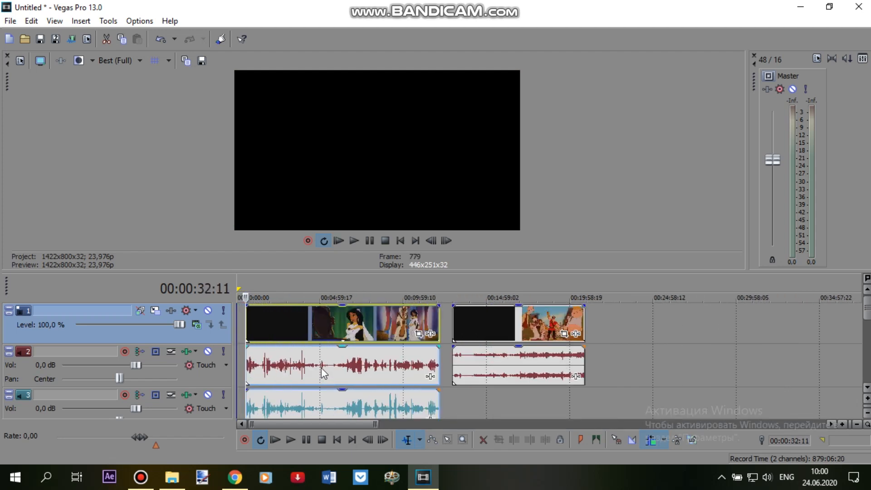
scroll(322, 369, up, 1)
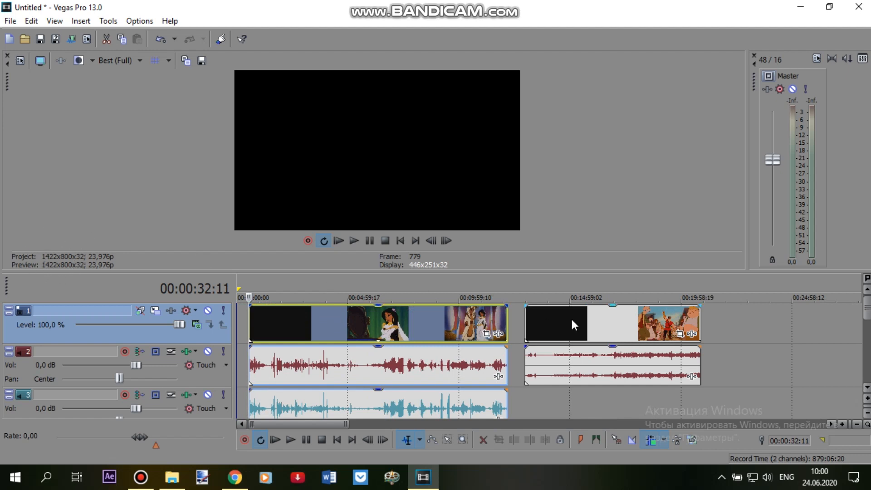
click(609, 317)
click(626, 317)
click(643, 317)
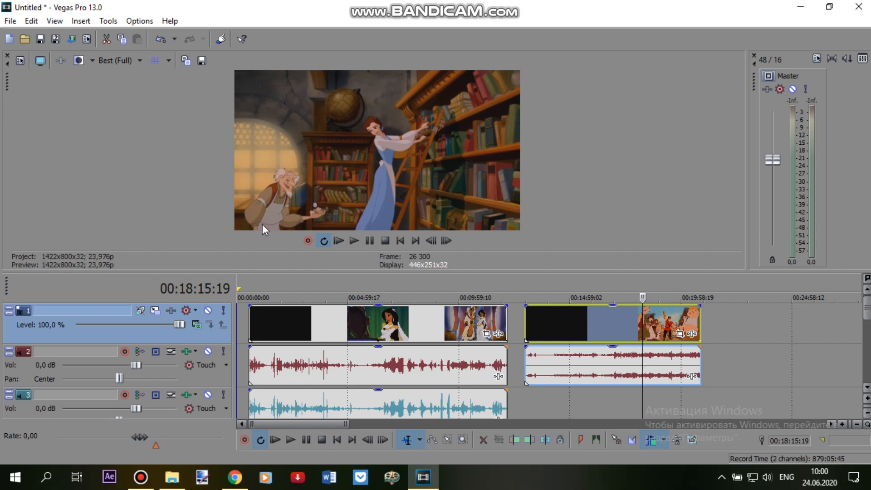
- Delete both the Aladdin and the Beauty and the Beast clips from the timeline
drag(422, 272, 430, 217)
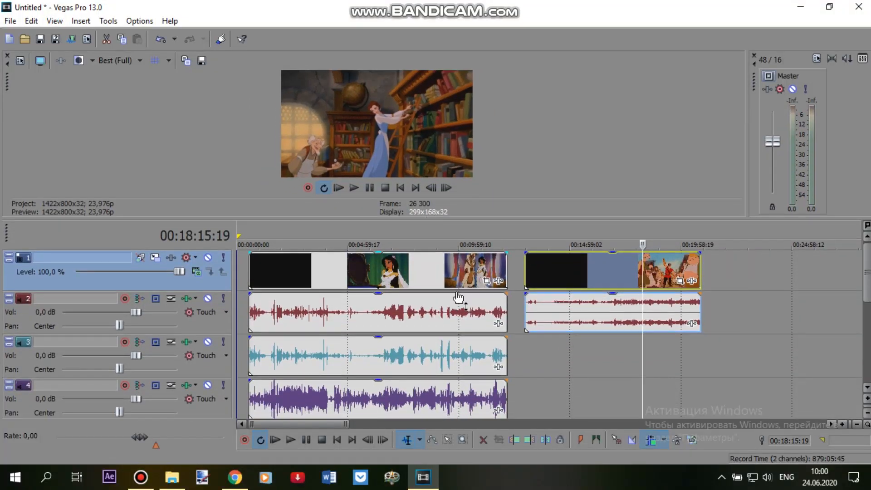
click(387, 278)
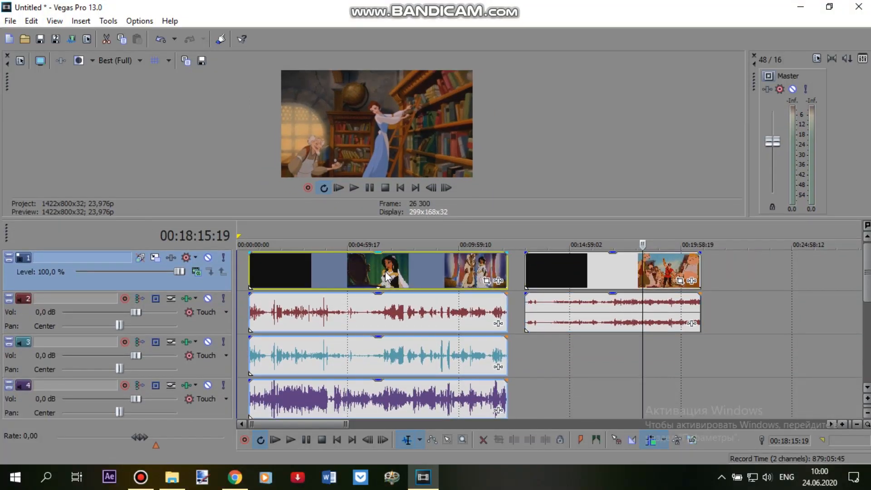
right_click(387, 278)
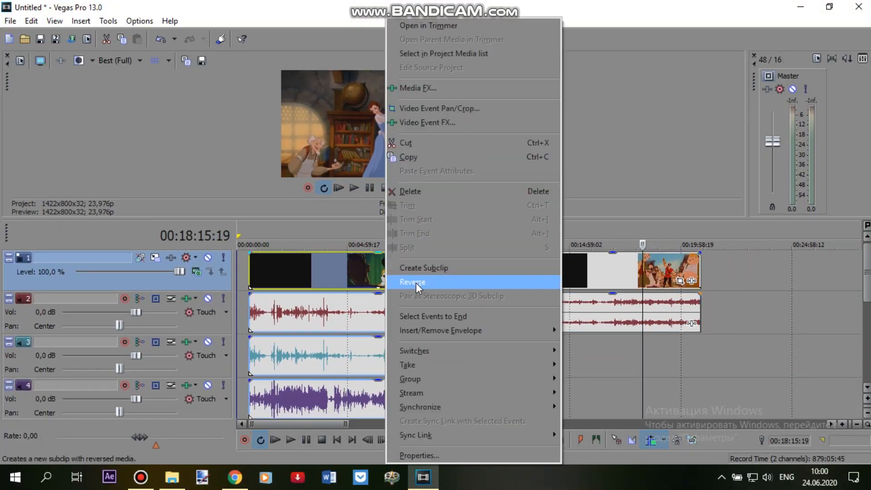
click(432, 196)
right_click(337, 274)
click(362, 192)
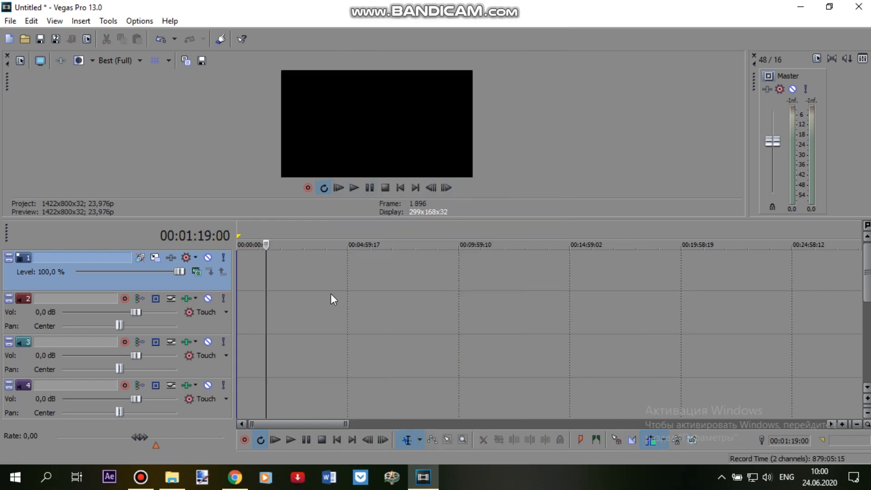
- Add Beauty.and.the.Beast.1991 to the empty timeline first, followed by Aladdin.And.The.King.Of.Thieves
drag(277, 218, 275, 276)
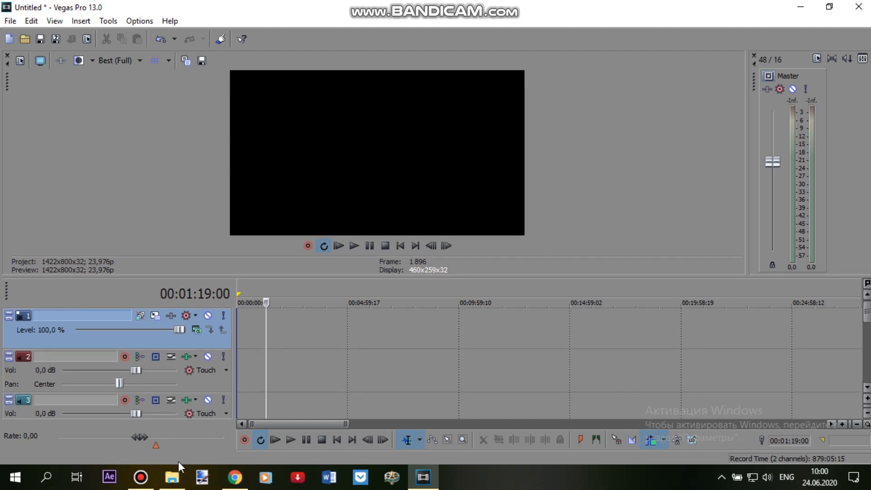
click(173, 476)
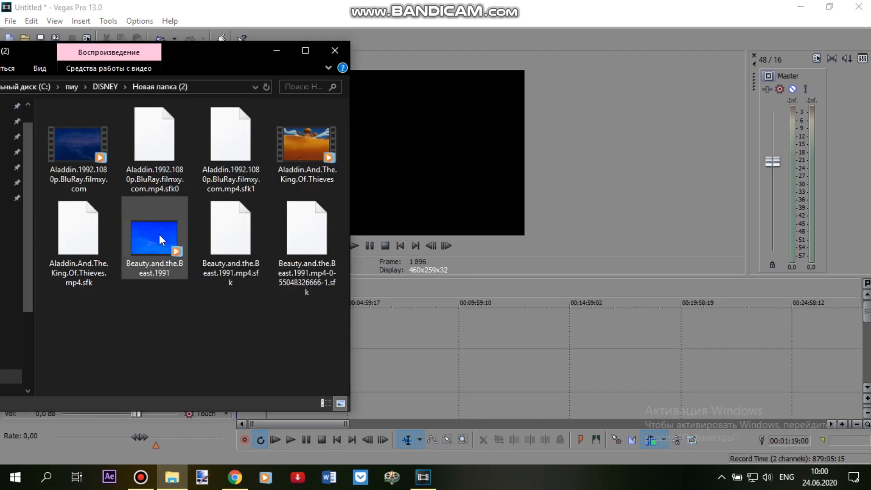
drag(152, 230, 369, 336)
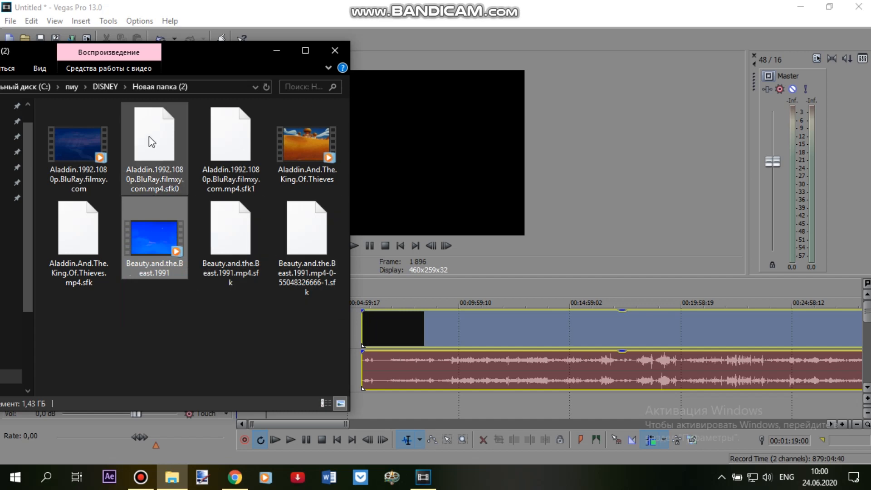
drag(307, 146, 490, 334)
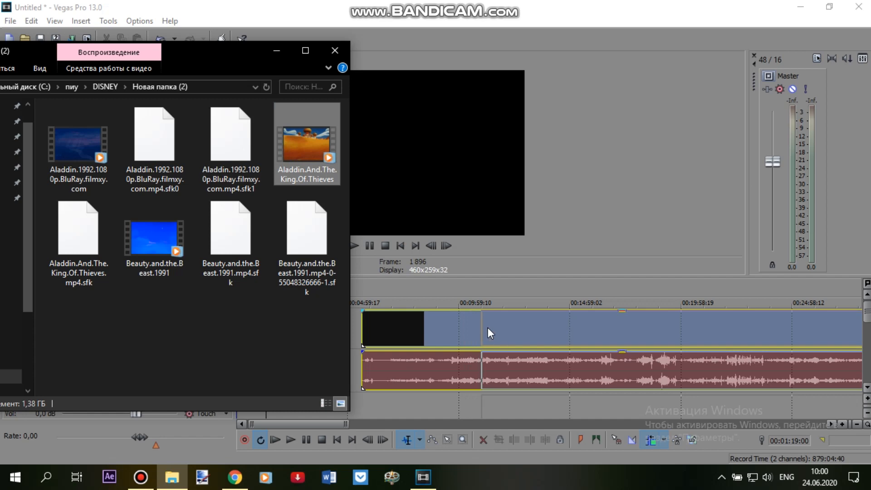
- Shorten the Beauty and the Beast clip by splitting it at 00:10:04:23 and deleting the part after the cut
drag(477, 327, 479, 326)
click(461, 327)
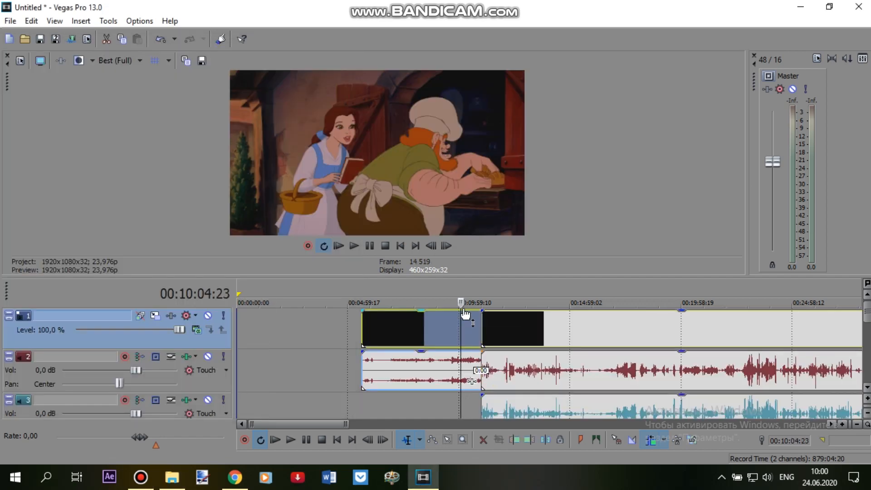
key(s)
key(Delete)
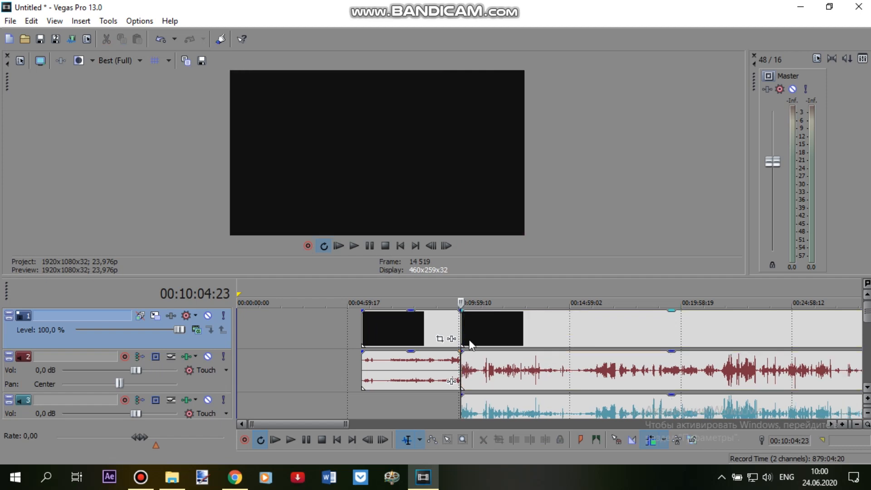
- Split the Aladdin clip at 00:13:46:04 and delete everything after the cut
click(544, 329)
key(s)
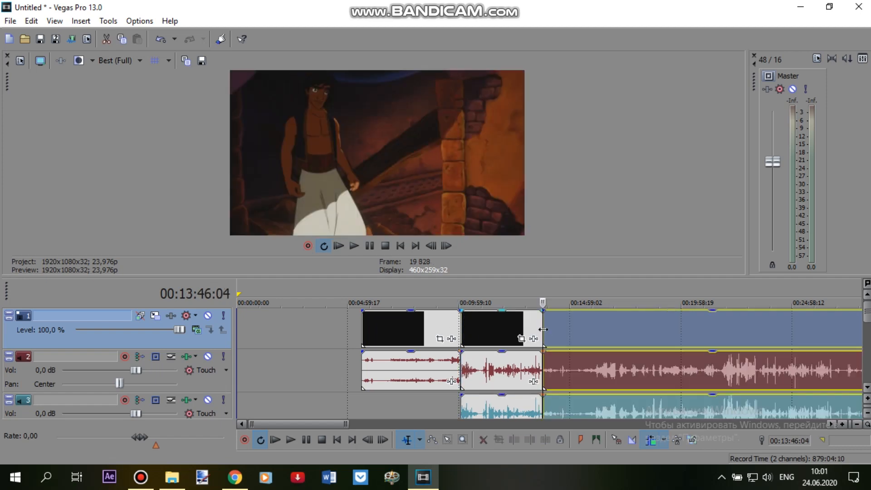
key(Delete)
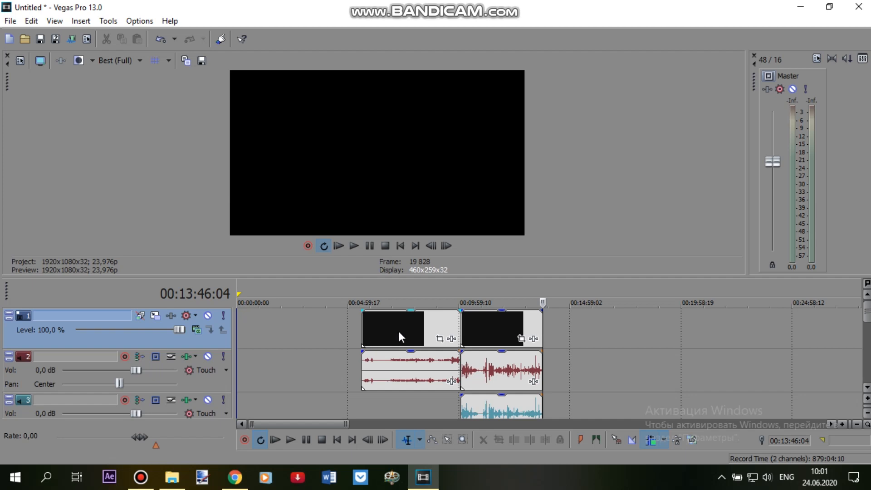
- Move the clips to the start of the timeline and preview a frame from each of them
drag(399, 336, 224, 333)
click(346, 330)
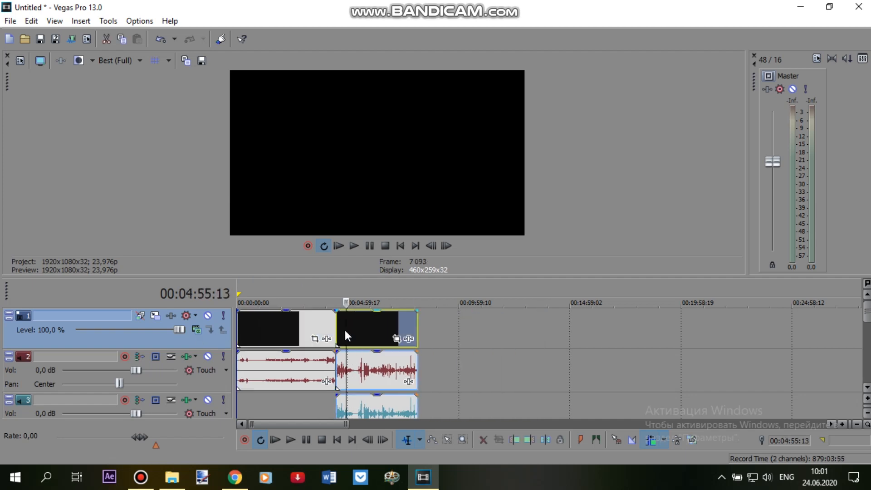
click(309, 323)
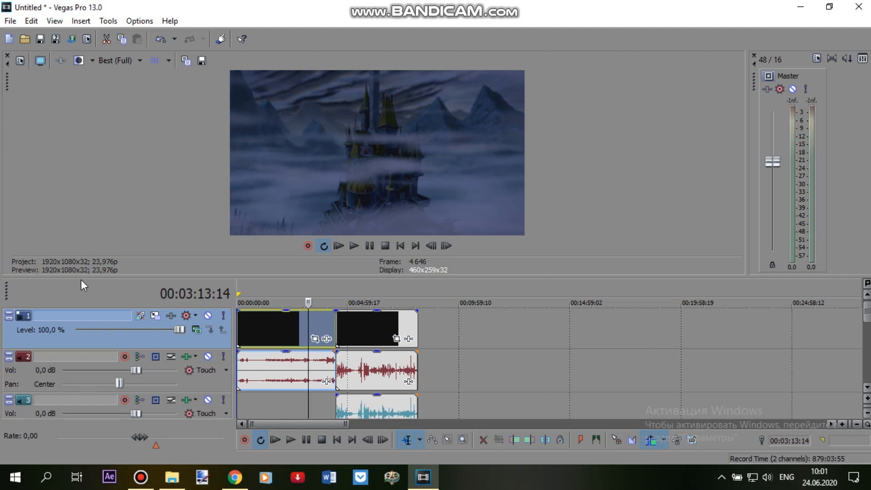
- Preview a frame of the Aladdin clip and check the details of the Aladdin.1992 .sfk files in the source folder
click(379, 320)
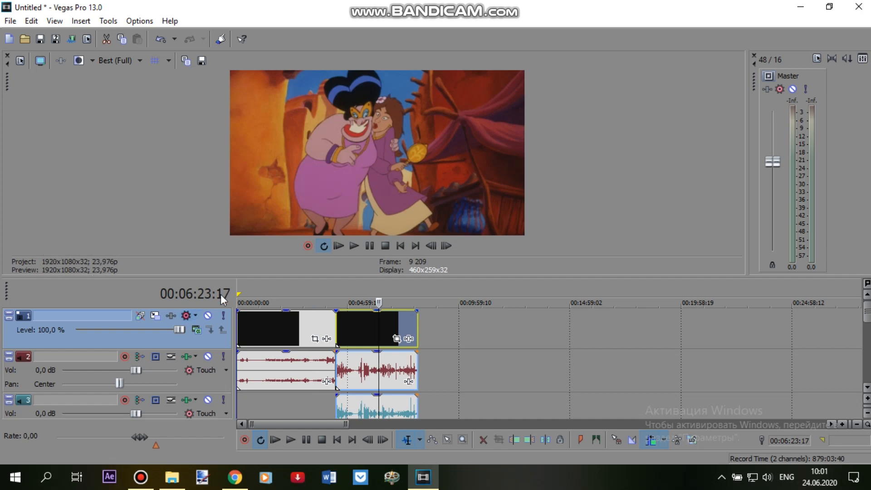
drag(371, 276, 370, 255)
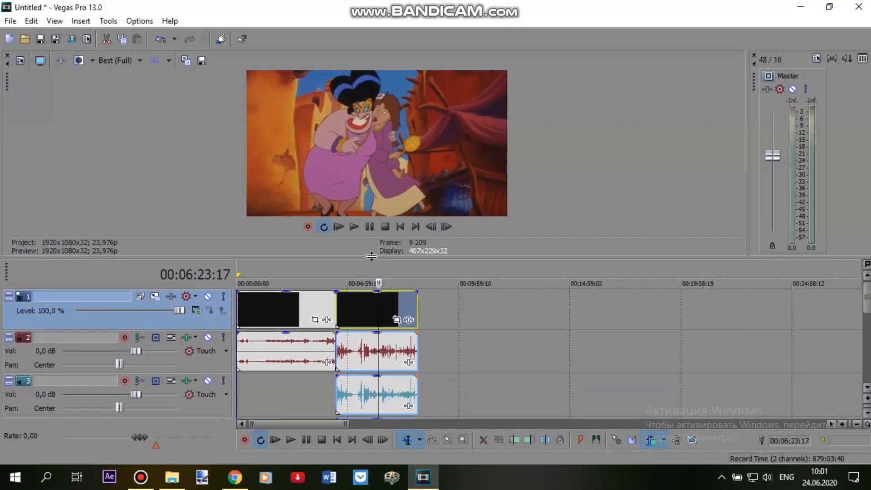
click(357, 306)
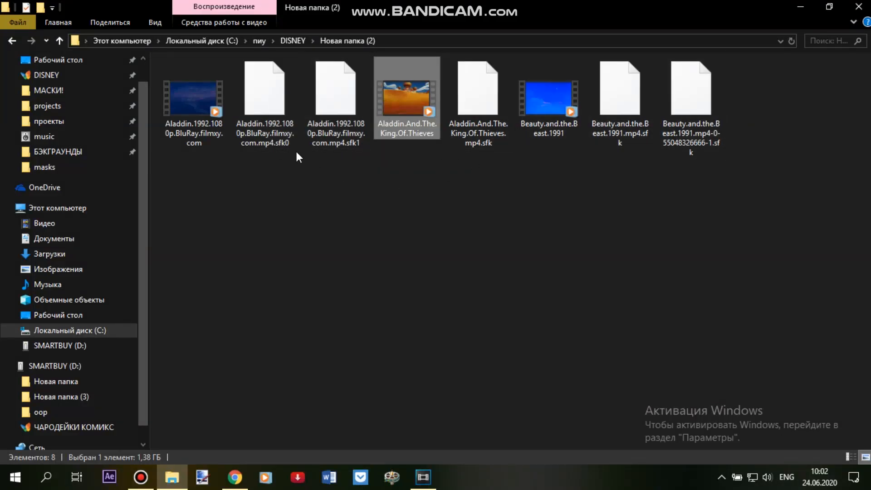
mouse_move(278, 146)
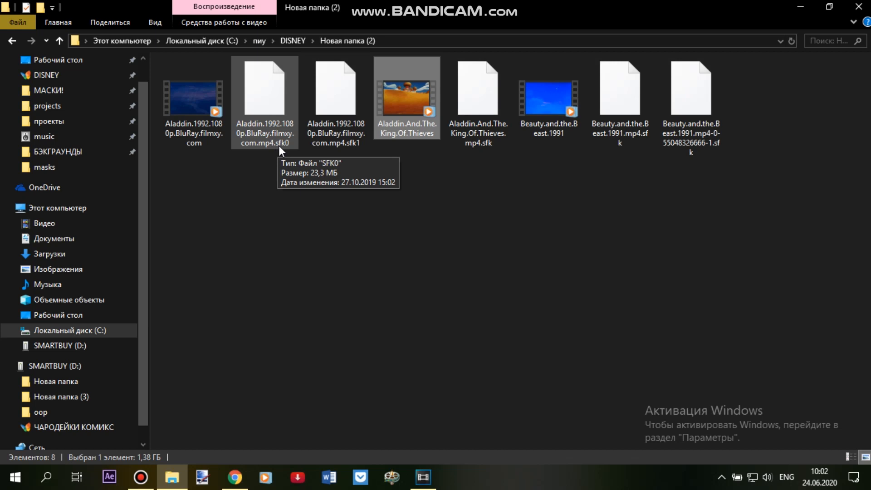
mouse_move(348, 146)
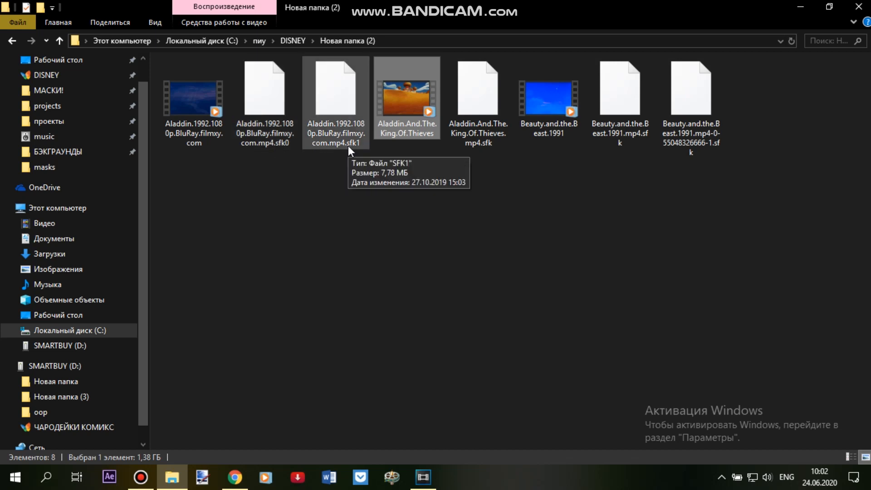
click(300, 189)
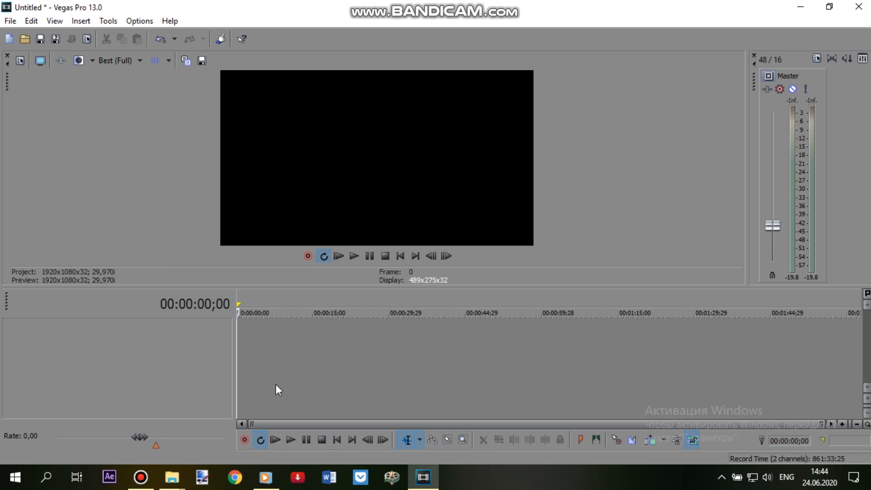
- Open the Новая папка (2) folder inside DISNEY and add Beauty.and.the.Beast.1991 to the empty timeline
mouse_move(172, 476)
click(148, 428)
click(236, 150)
drag(525, 54, 327, 77)
double_click(241, 149)
drag(253, 260, 456, 345)
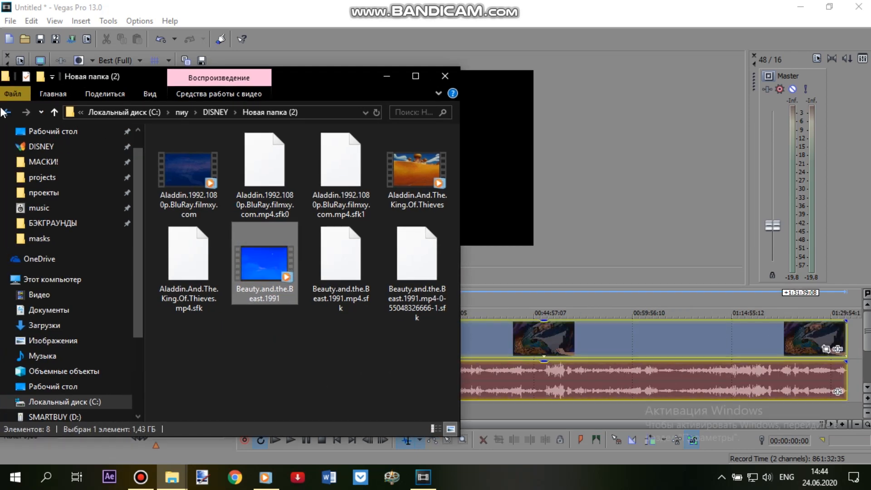
- Add five more film clips from the DISNEY folders to the timeline after the Beauty and the Beast clip
click(6, 113)
scroll(342, 234, down, 3)
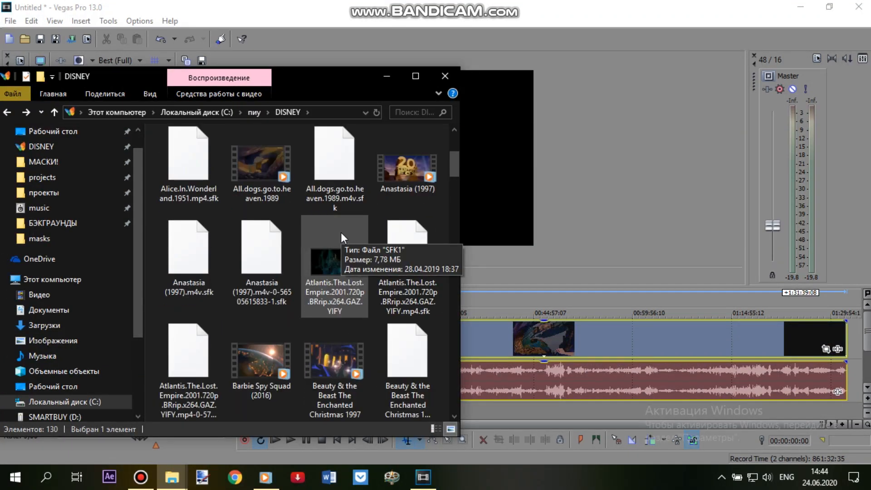
scroll(341, 233, up, 3)
double_click(260, 165)
click(188, 175)
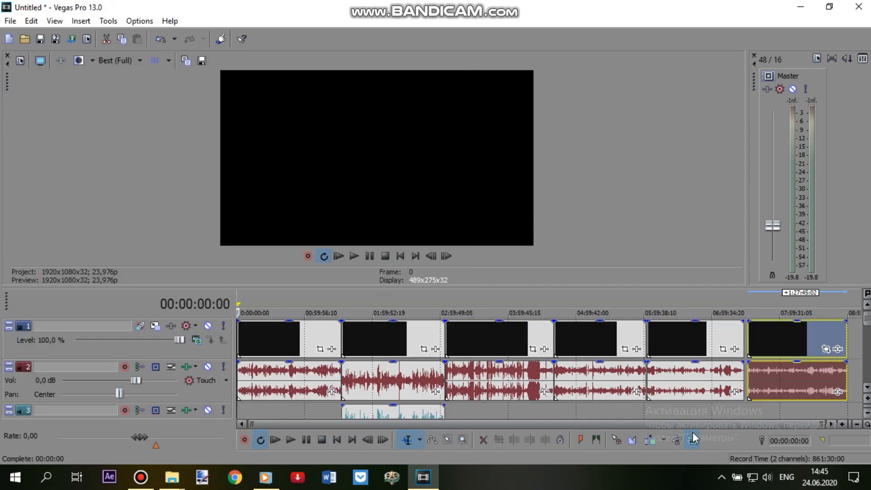
- Turn on Ignore Event Grouping and delete every audio track, keeping only the video track
click(693, 439)
drag(274, 386, 316, 386)
right_click(261, 376)
click(289, 280)
right_click(267, 380)
click(300, 280)
right_click(277, 371)
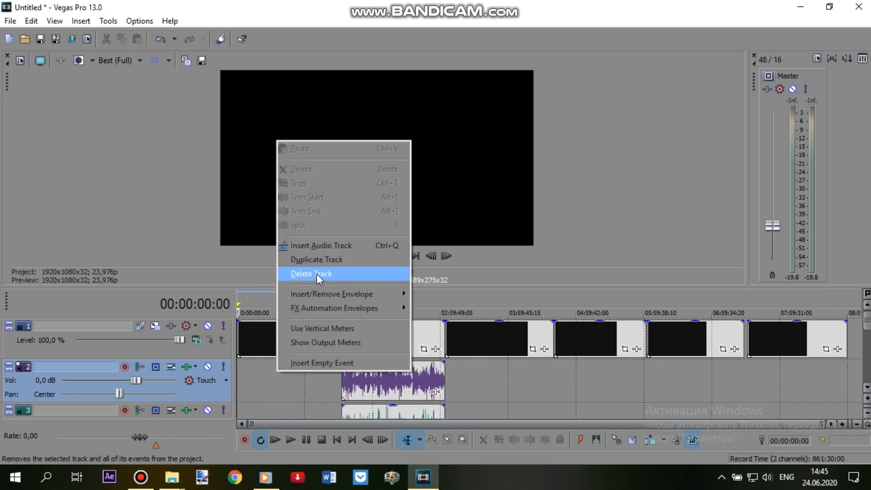
click(317, 274)
right_click(292, 381)
click(317, 281)
right_click(293, 372)
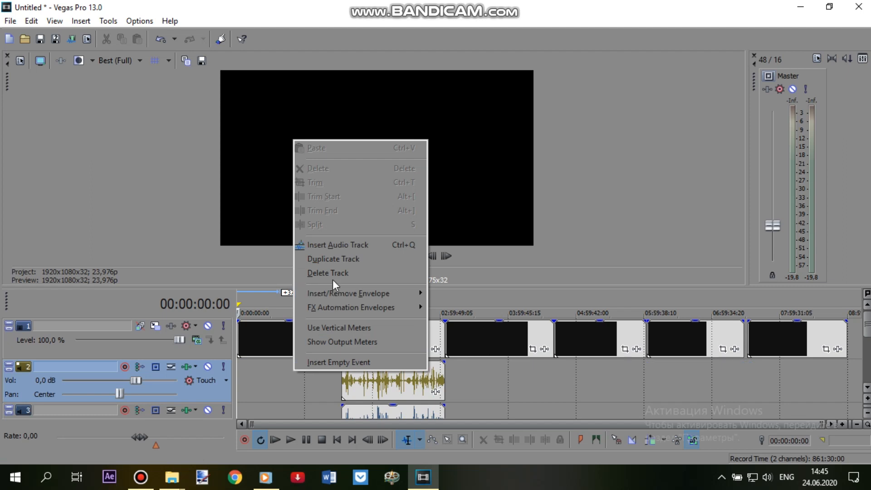
click(334, 276)
right_click(291, 374)
click(328, 277)
right_click(293, 375)
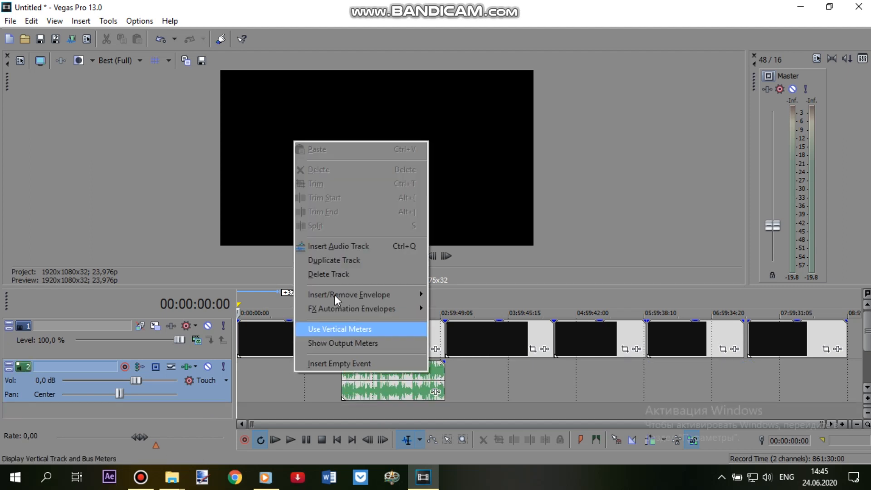
click(336, 275)
- Trim the black opening of the Beauty and the Beast clip up to 00:00:42:22 and return to the timeline start
click(278, 334)
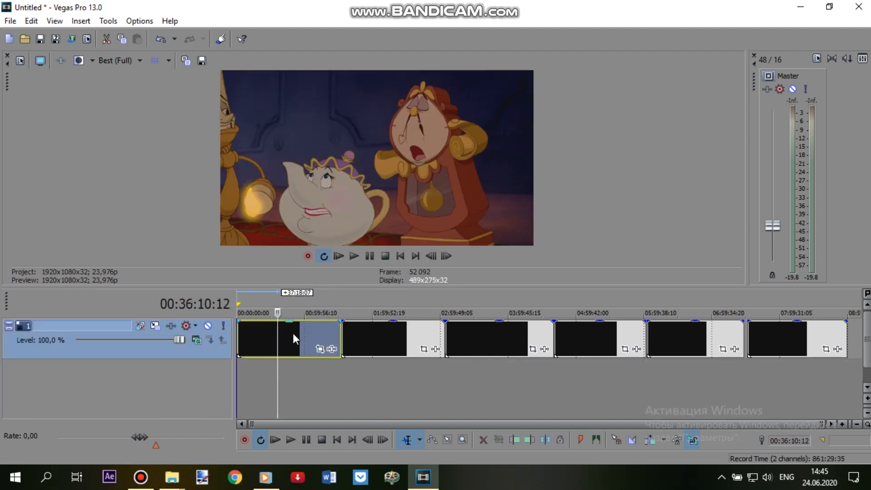
right_click(295, 334)
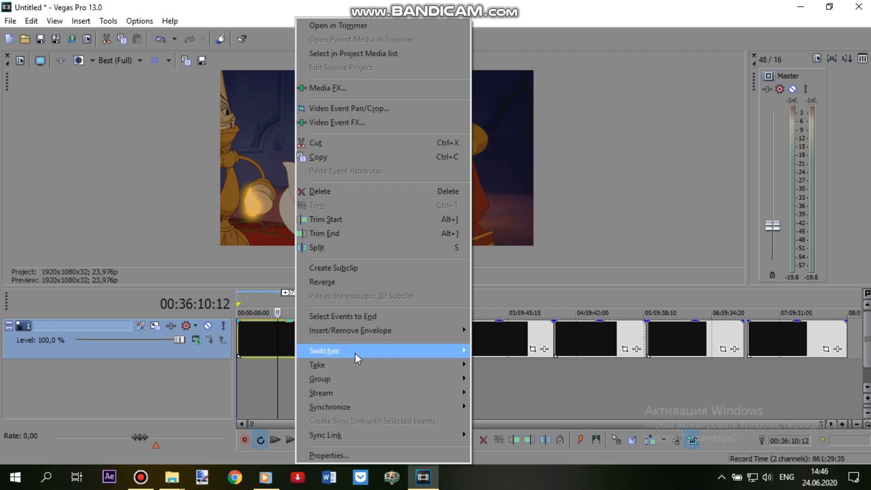
click(241, 334)
click(241, 334)
scroll(273, 337, up, 10)
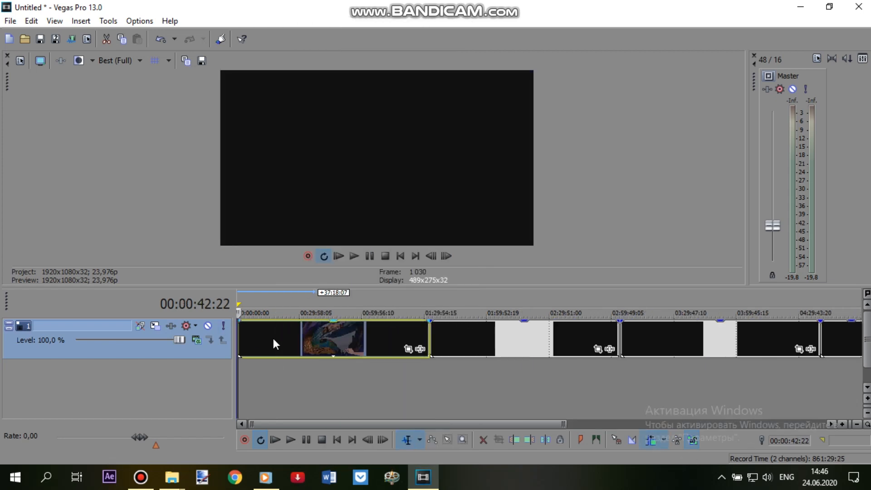
drag(434, 344, 308, 344)
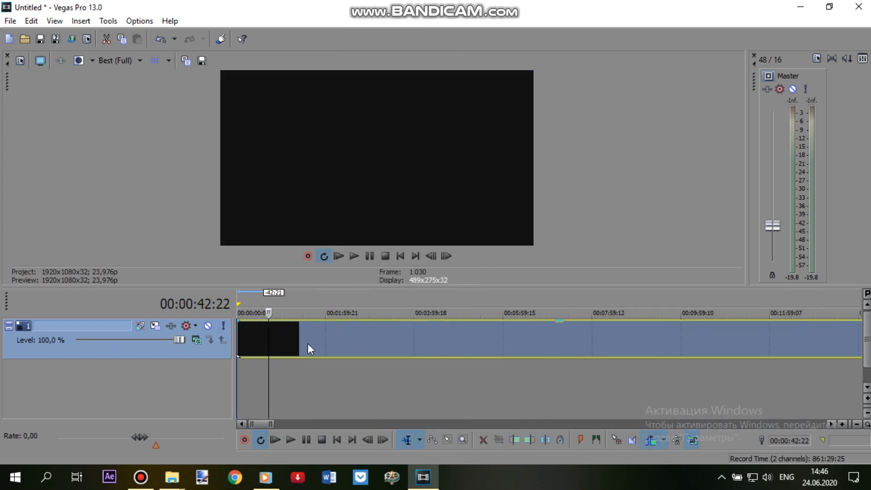
key(ctrl+Home)
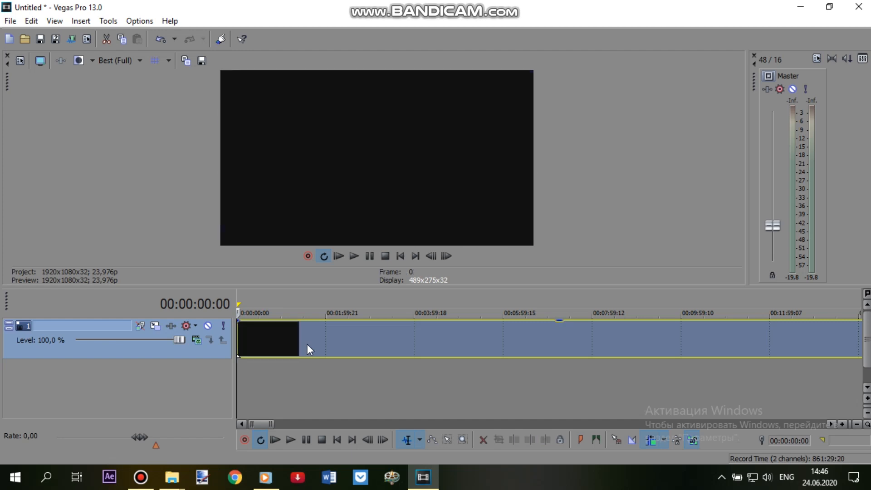
- Open Event Pan/Crop for the Aladdin.1992 clip and trim the black opening off the start of that clip
ctrl+click(307, 344)
scroll(330, 337, up, 3)
scroll(330, 337, up, 10)
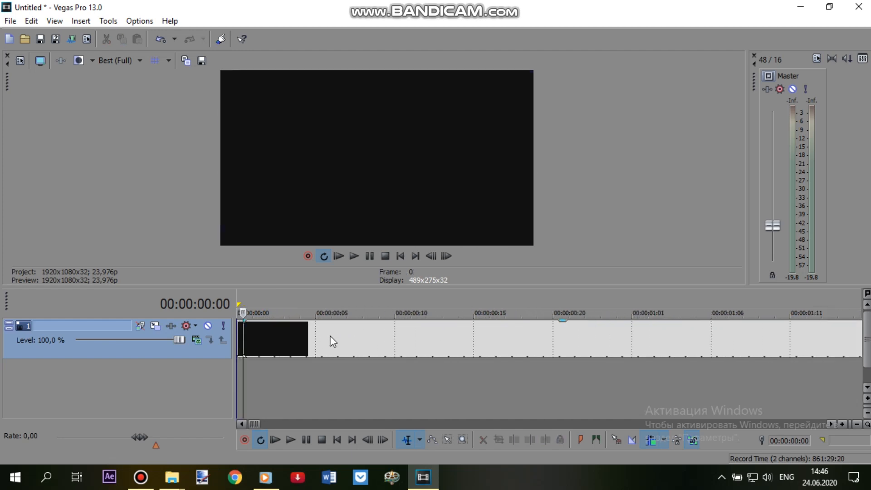
scroll(341, 339, down, 10)
scroll(351, 348, down, 10)
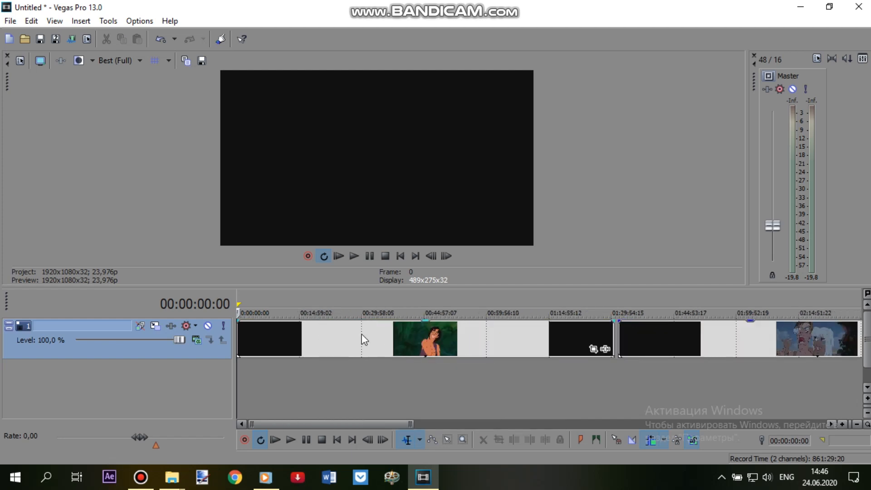
click(362, 336)
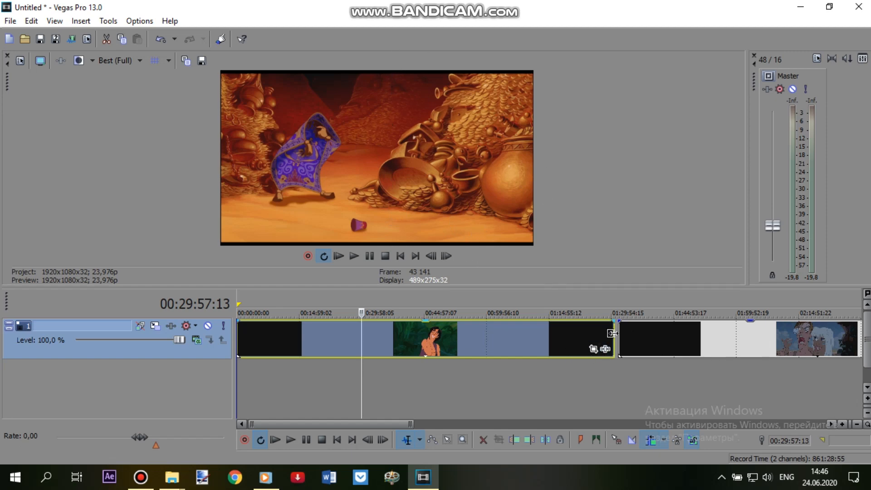
click(592, 348)
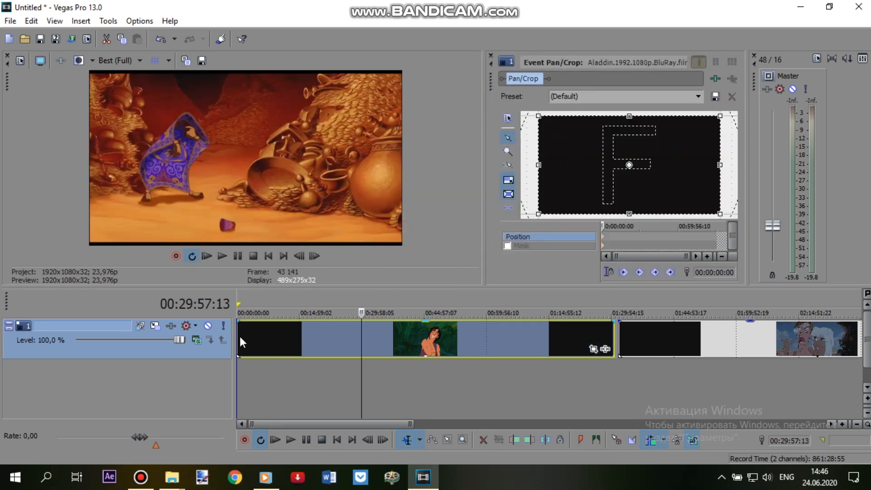
drag(239, 338, 251, 341)
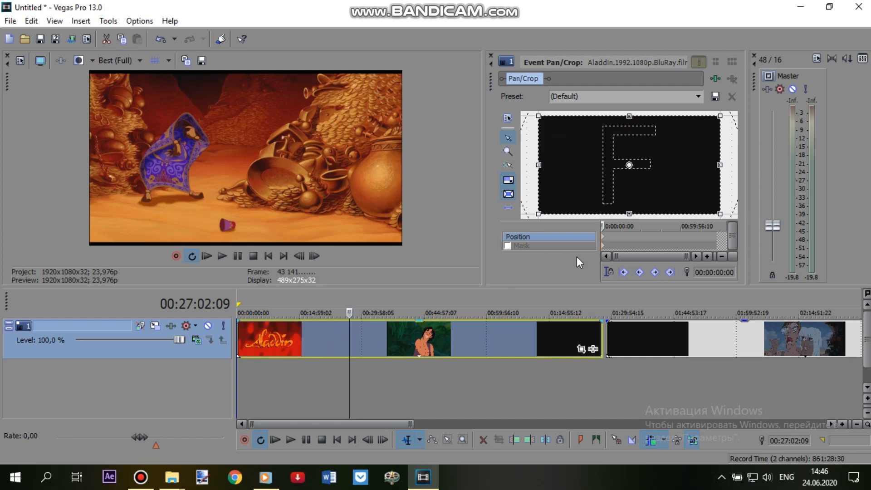
click(582, 350)
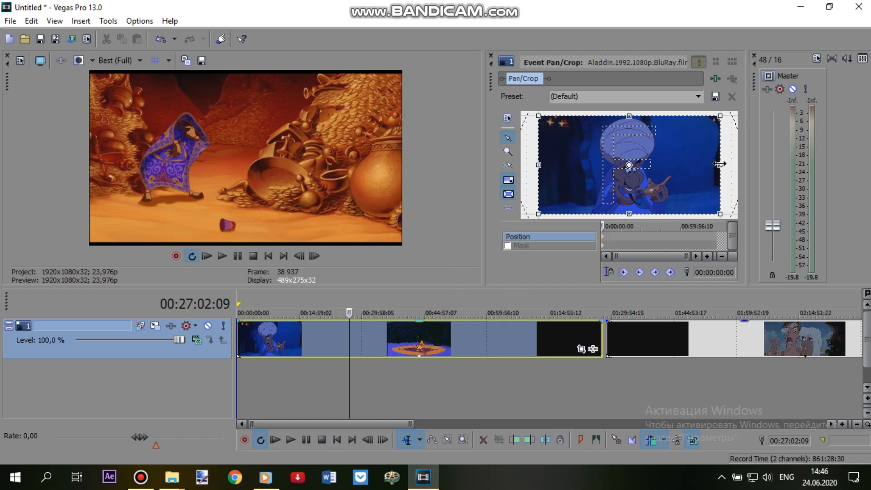
- Try a tighter crop on the Aladdin.1992 clip, enlarge the preview area, and restore the crop frame to its default
drag(720, 165, 696, 165)
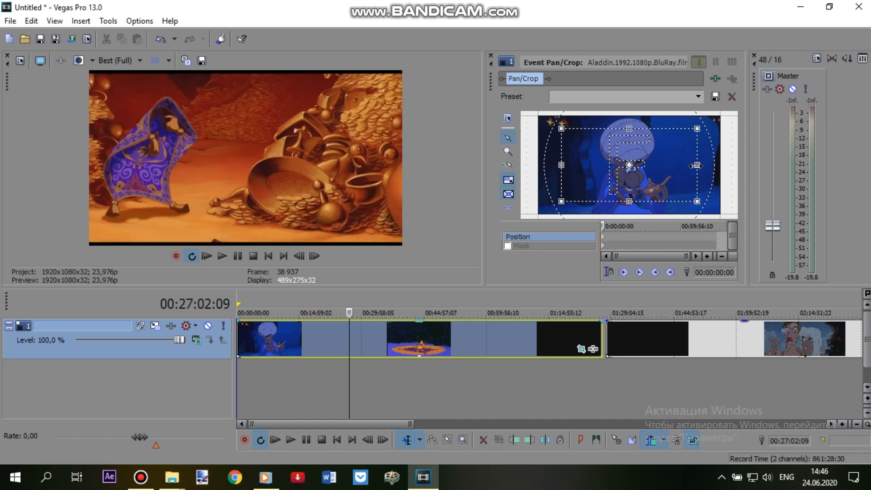
drag(699, 165, 720, 165)
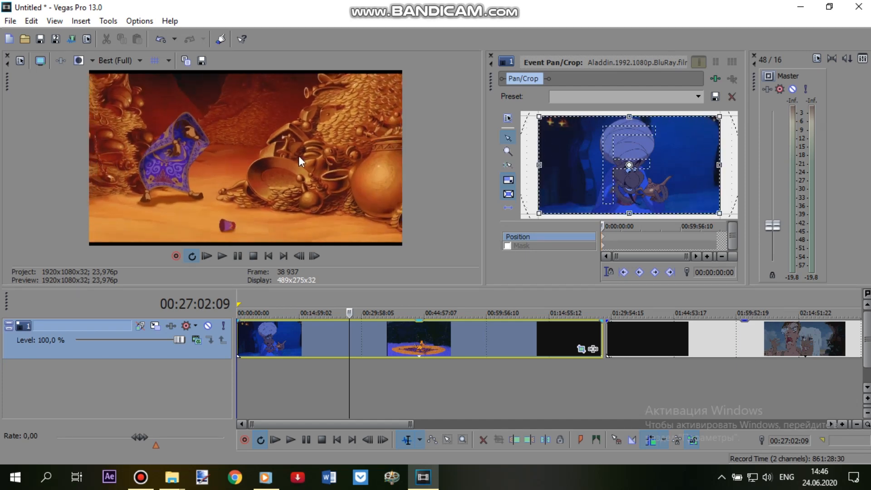
drag(475, 287, 475, 390)
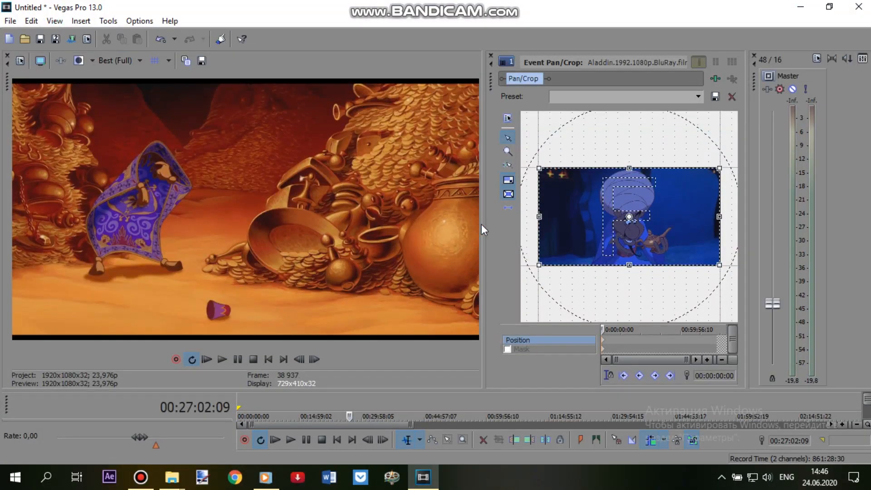
drag(482, 225, 474, 224)
right_click(560, 219)
click(565, 225)
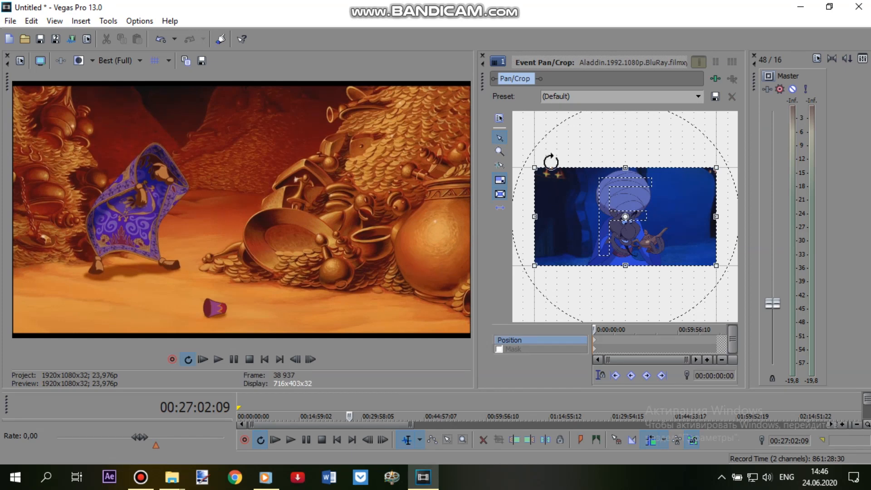
- Turn off the aspect ratio lock and Size About Center, and crop the black strip off the Aladdin picture's right edge
click(500, 180)
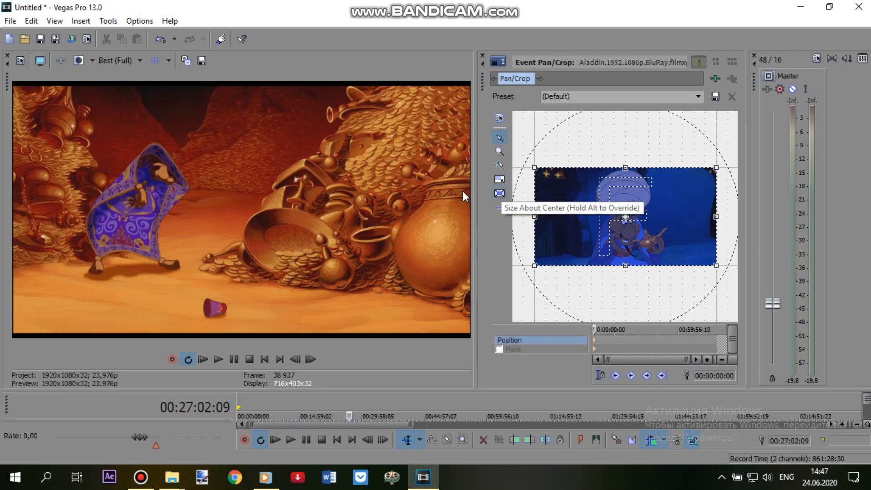
scroll(681, 279, up, 6)
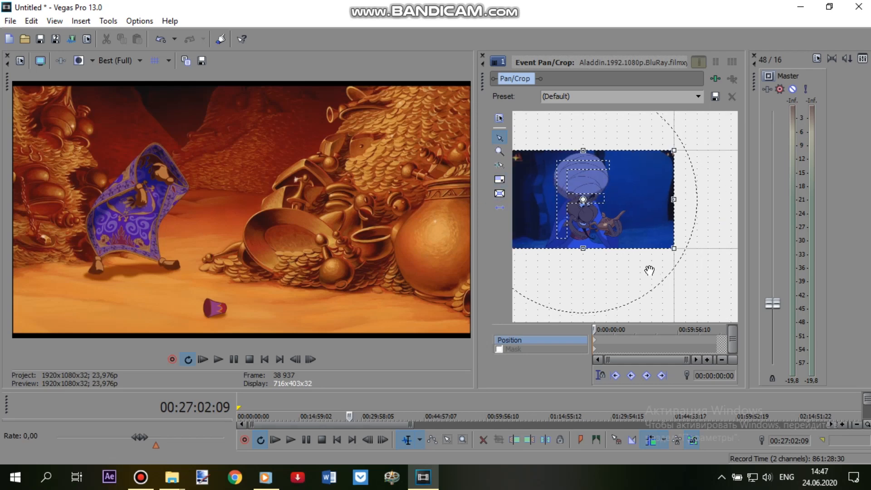
scroll(594, 178, up, 5)
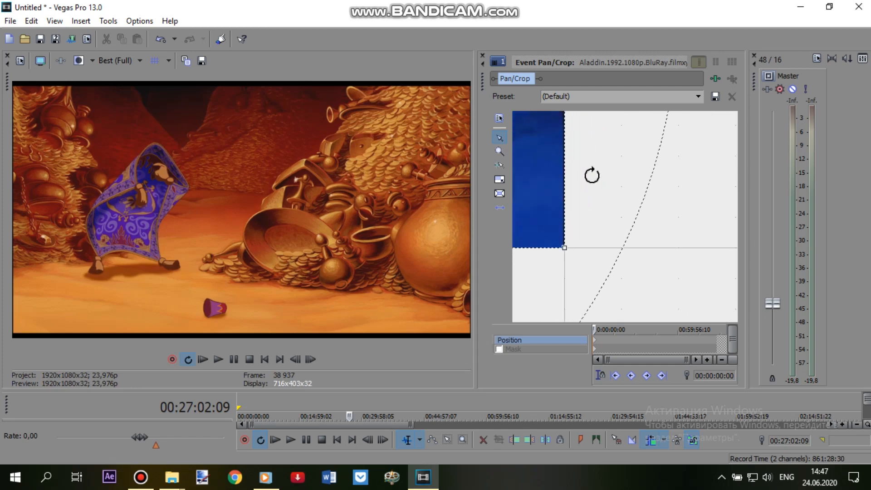
drag(664, 245, 718, 240)
scroll(574, 184, up, 3)
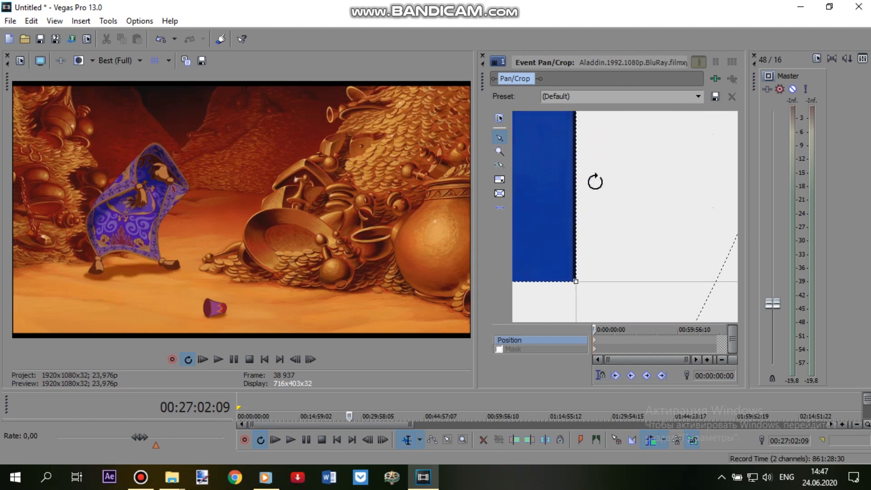
drag(553, 189, 526, 189)
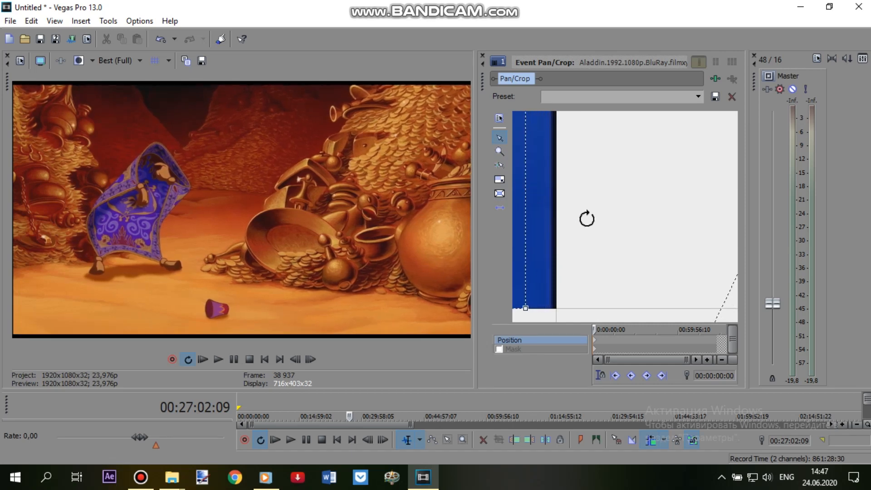
- Narrow the crop frame further and shift it toward the picture's right edge, and re-enable the aspect ratio lock and Size About Center
scroll(652, 252, up, 4)
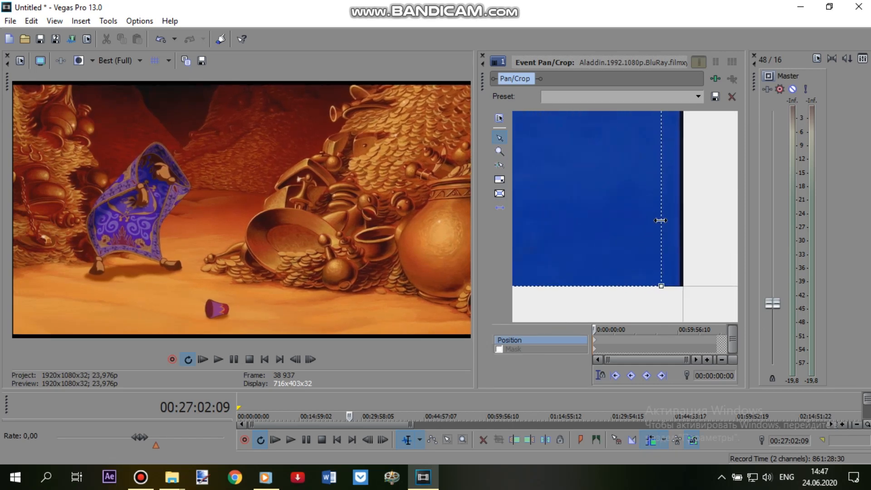
drag(658, 219, 595, 211)
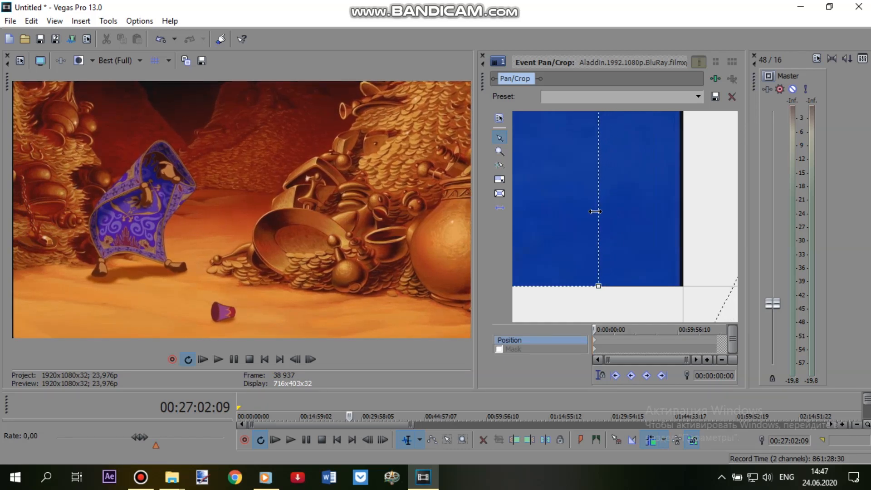
drag(535, 206, 581, 209)
click(500, 180)
click(500, 194)
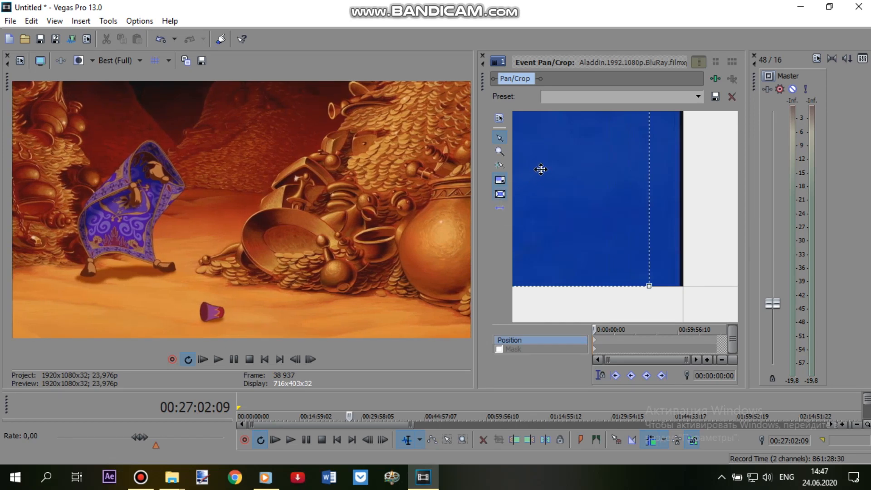
- Enlarge the timeline area and check the cropped Aladdin picture at several points through the clip
scroll(570, 162, down, 12)
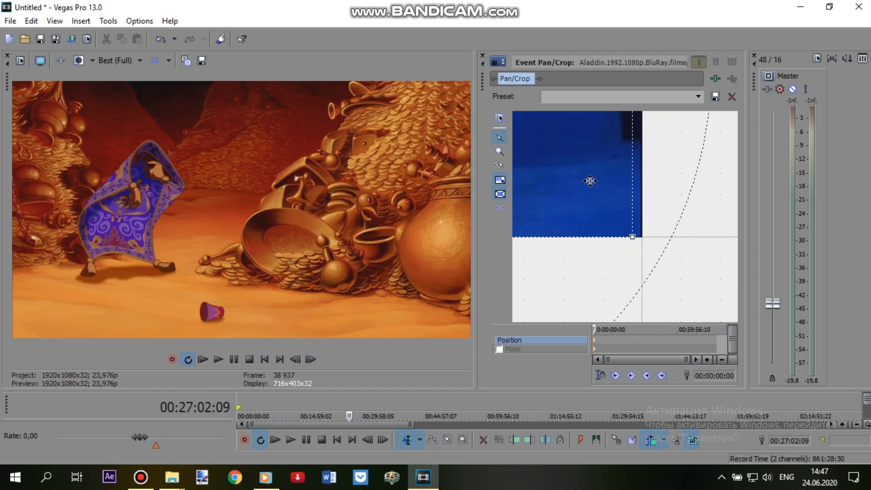
scroll(606, 203, down, 5)
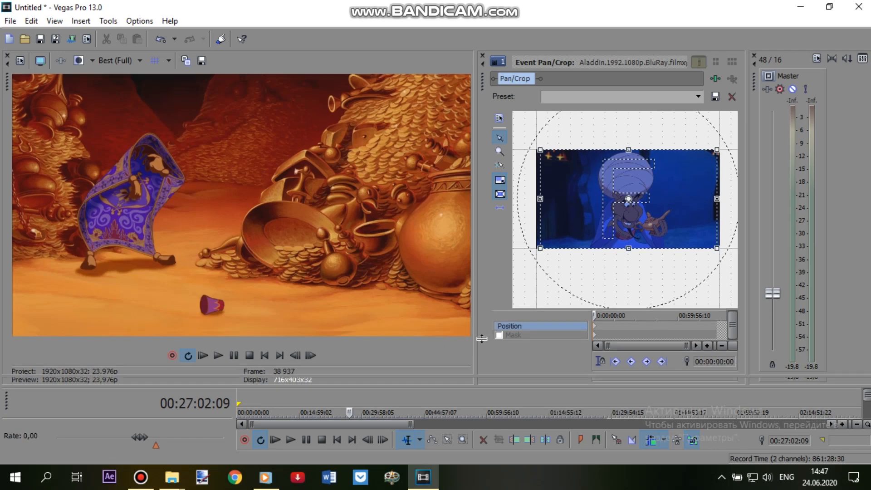
drag(479, 389, 459, 302)
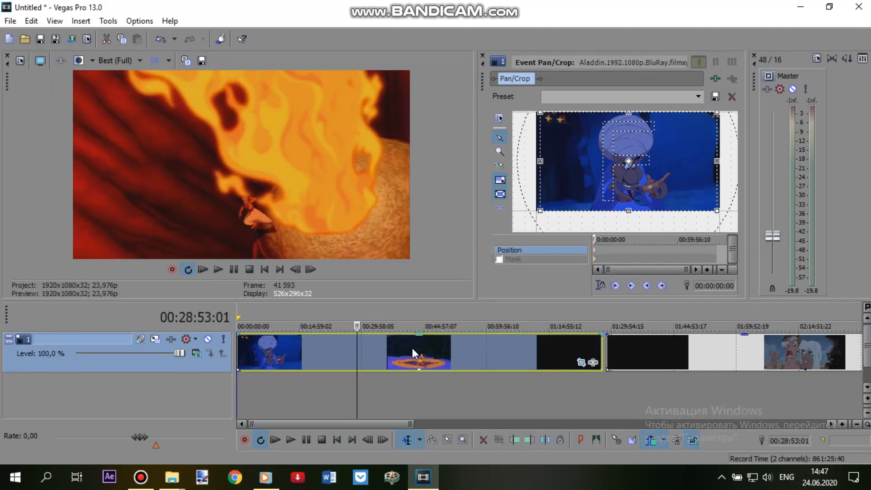
click(412, 347)
click(454, 346)
click(481, 344)
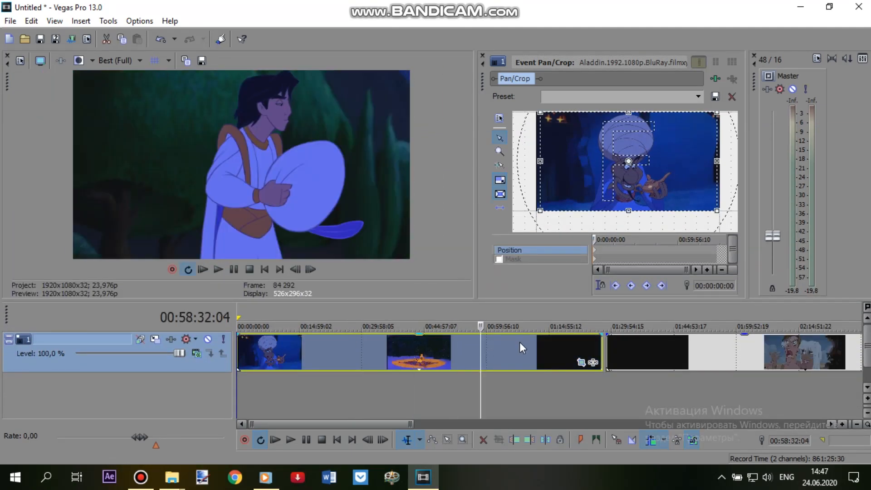
click(519, 342)
click(540, 342)
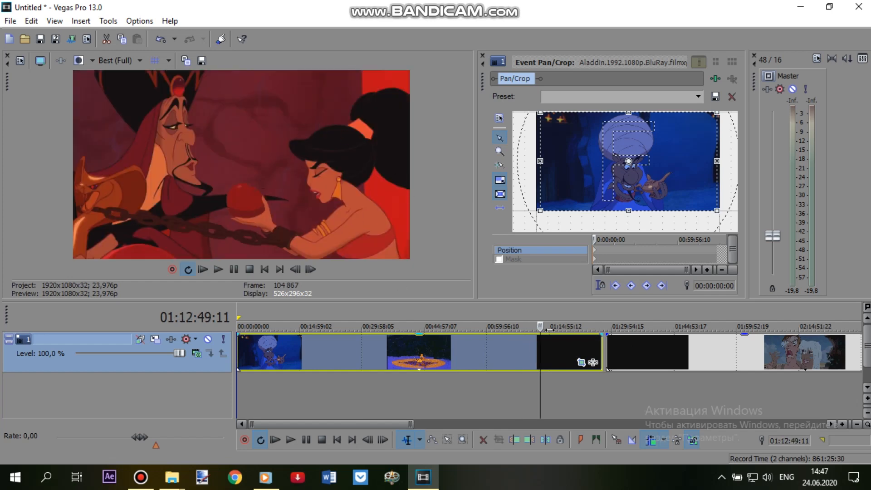
click(574, 353)
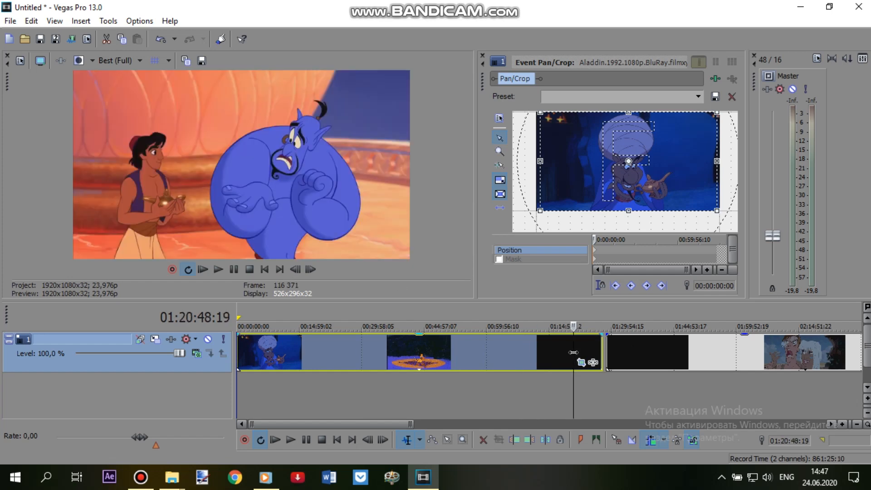
- Trim the black opening off the start of the Atlantis clip
click(653, 347)
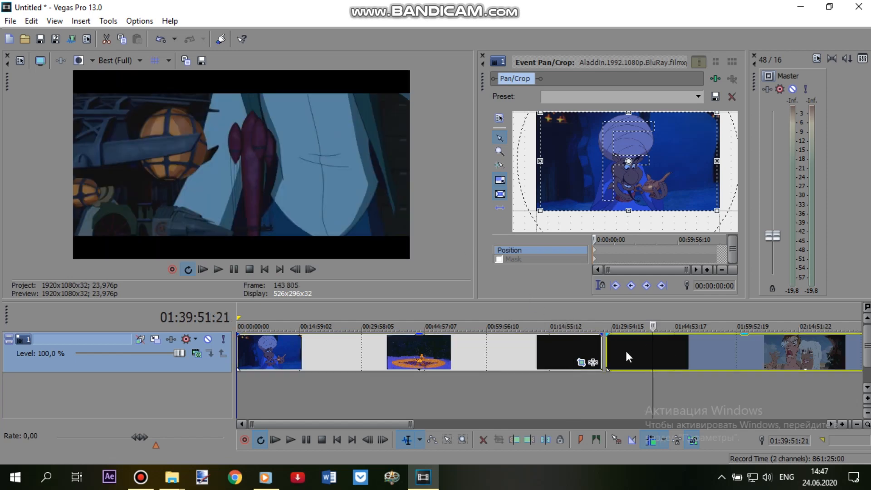
scroll(764, 352, down, 2)
click(510, 351)
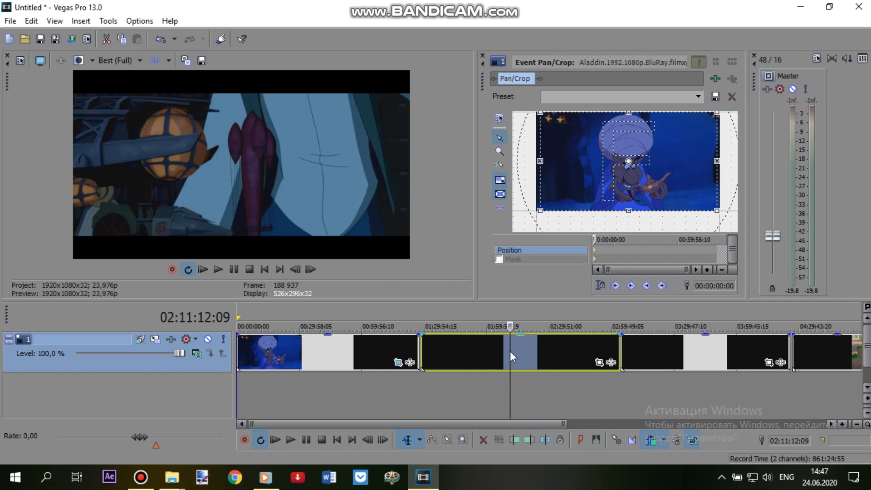
drag(424, 350, 453, 351)
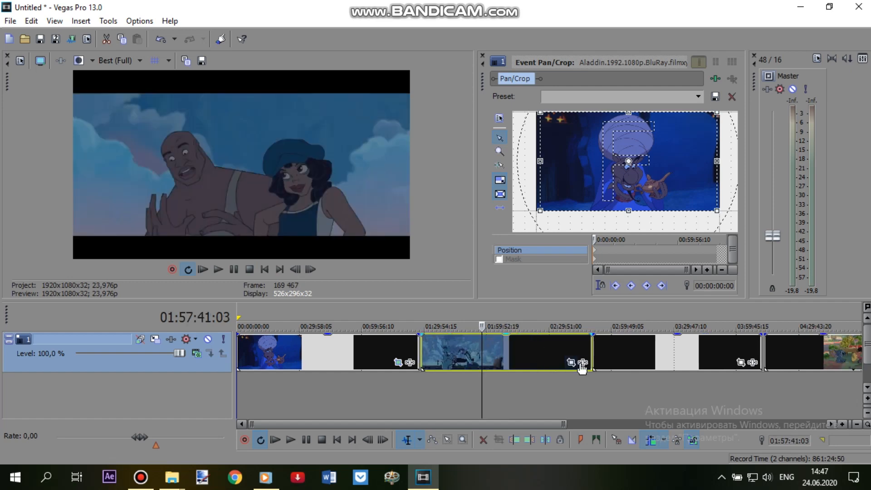
- Apply the nn filter package to the Atlantis clip and open Event Pan/Crop for it
click(583, 365)
double_click(313, 307)
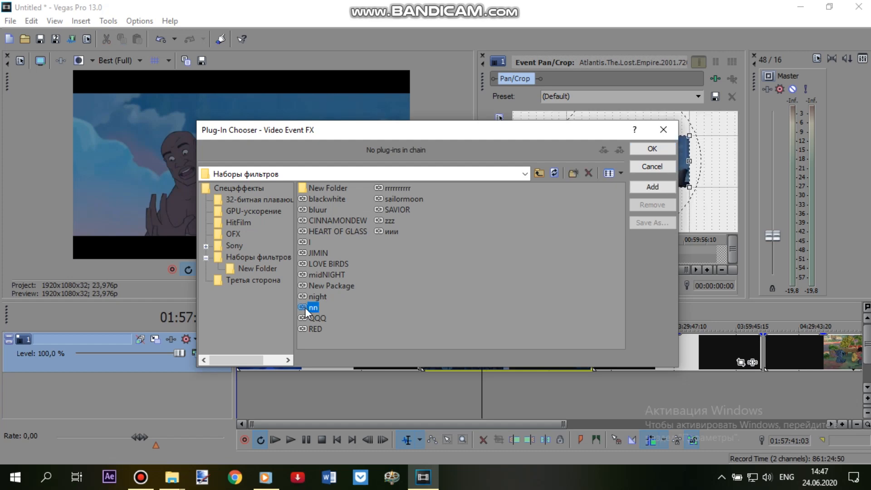
click(644, 150)
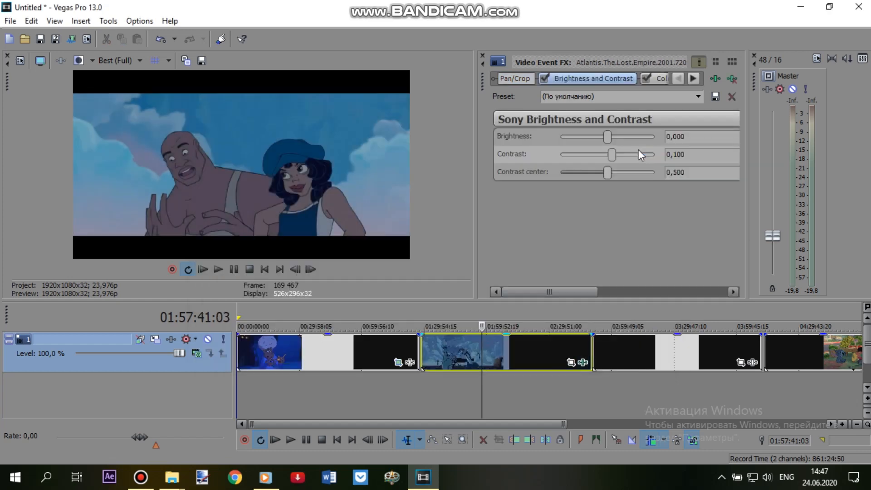
click(583, 362)
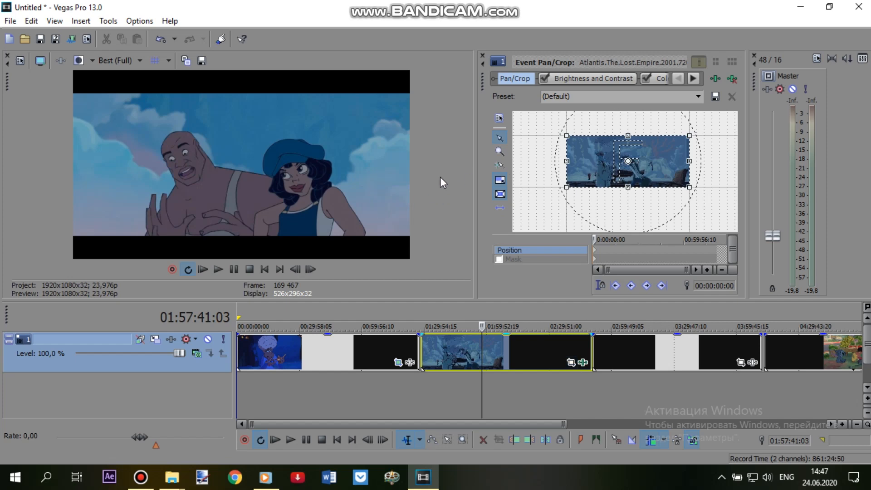
drag(693, 160, 685, 161)
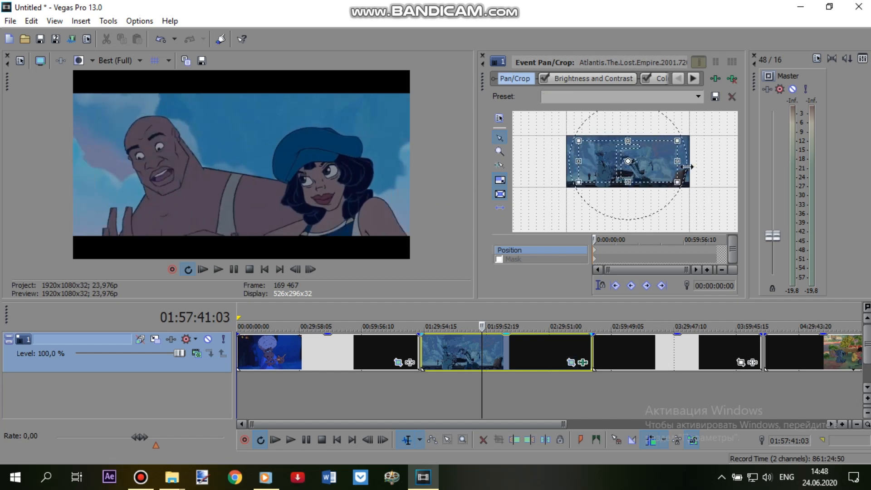
right_click(663, 161)
click(672, 170)
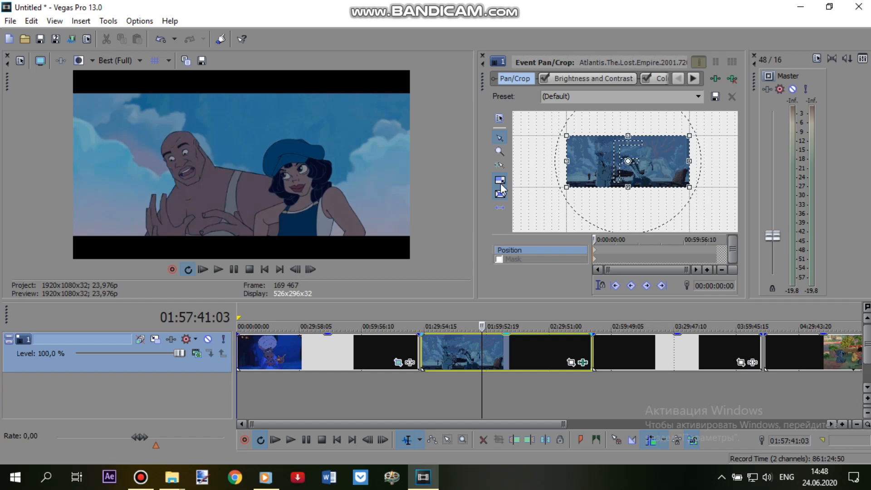
- Turn off the aspect ratio lock and Size About Center for the Atlantis clip, and enlarge the crop workspace
click(501, 180)
click(501, 195)
drag(533, 302, 531, 380)
drag(472, 247, 385, 247)
scroll(658, 197, up, 1)
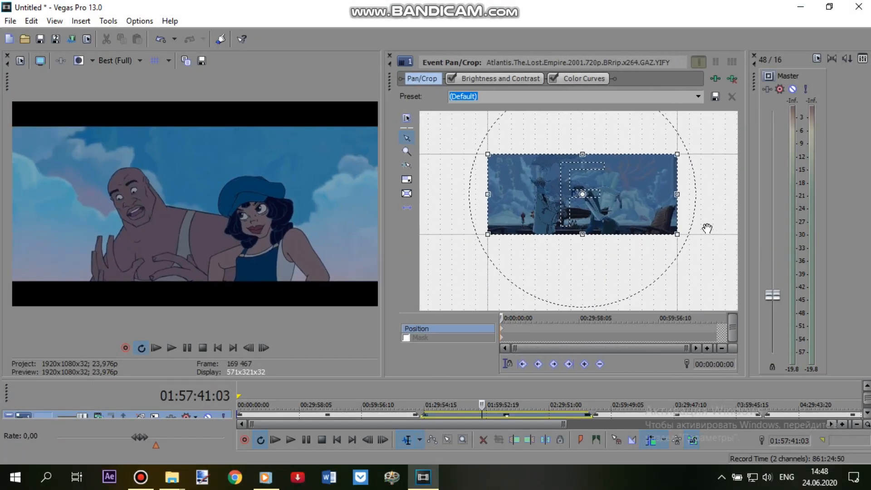
- Narrow the crop frame from the Atlantis picture's right edge until the picture fills the project frame without black bars
drag(709, 229, 658, 230)
scroll(658, 194, up, 2)
drag(707, 214, 680, 216)
scroll(610, 195, up, 1)
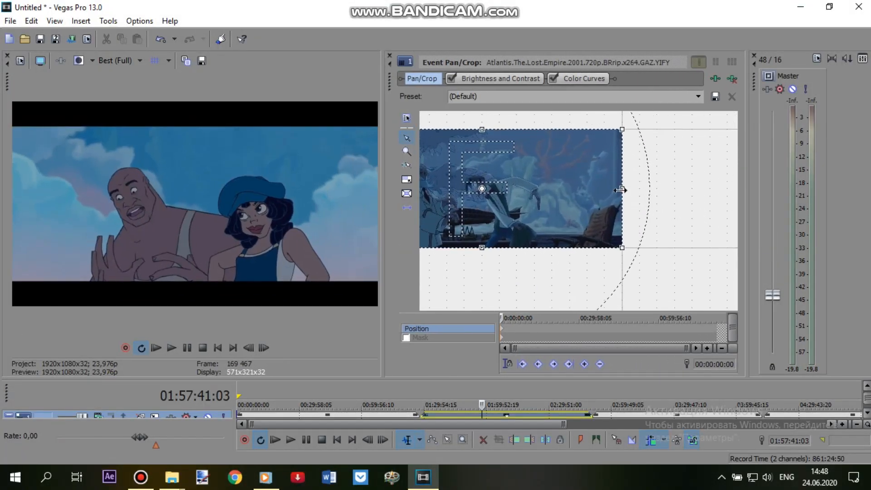
drag(621, 189, 552, 195)
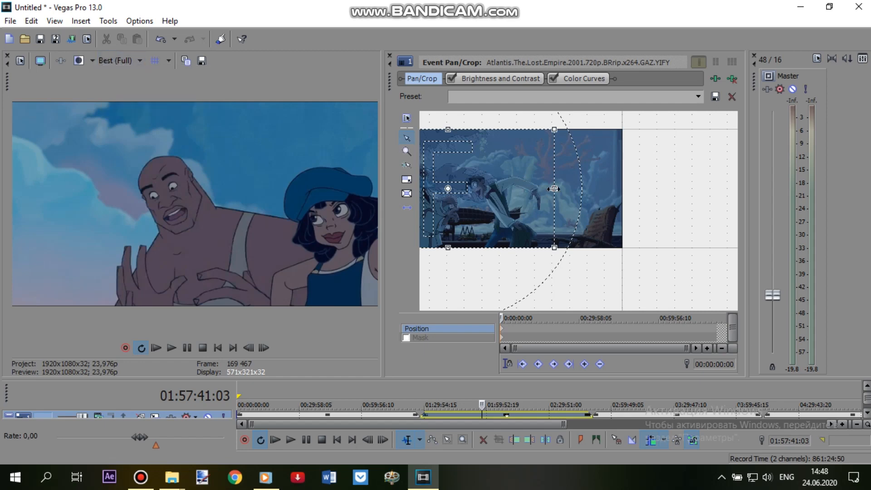
drag(553, 189, 551, 189)
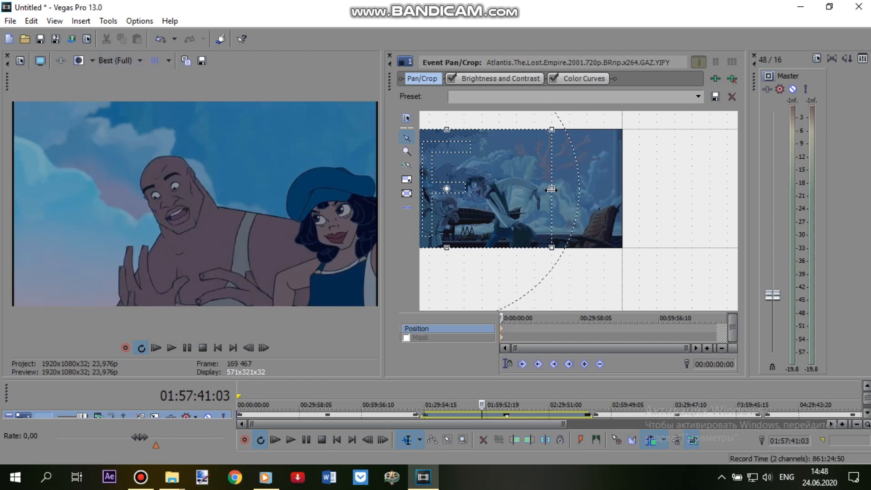
drag(551, 189, 553, 189)
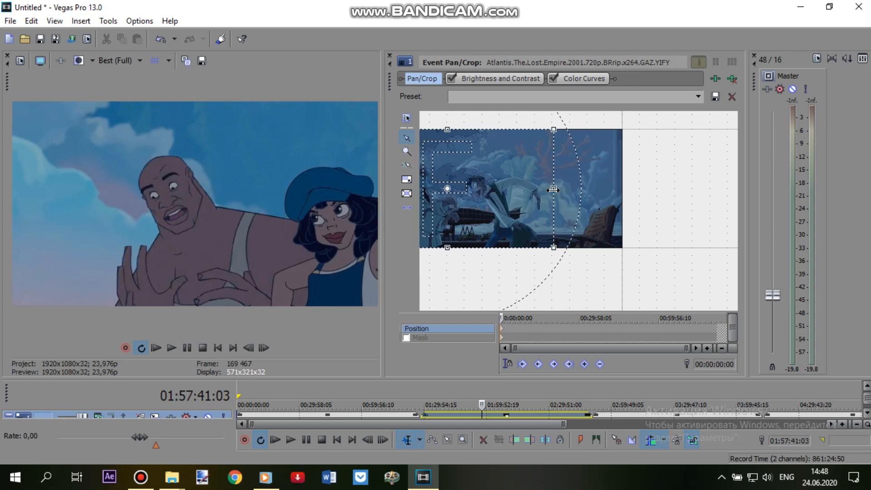
- Shift the crop frame horizontally toward the middle of the Atlantis picture, and re-enable the aspect ratio lock and Size About Center
scroll(551, 188, down, 3)
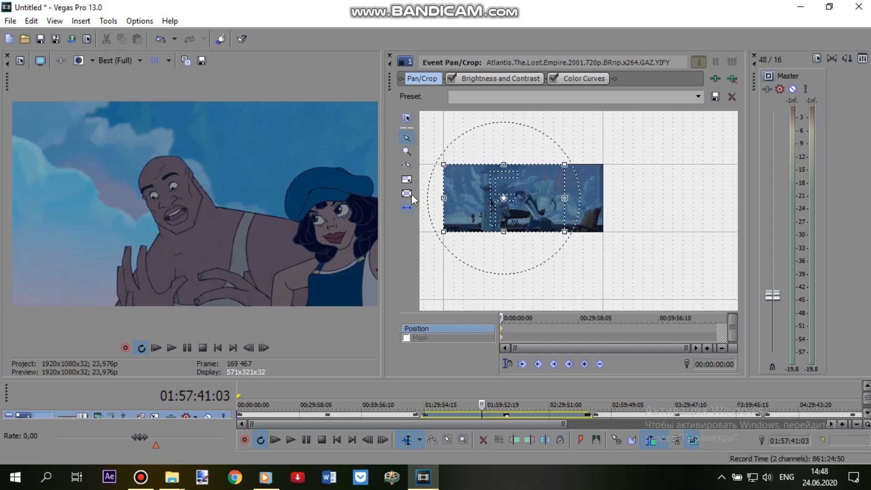
mouse_move(535, 199)
mouse_down()
mouse_move(565, 199)
mouse_move(545, 201)
mouse_up()
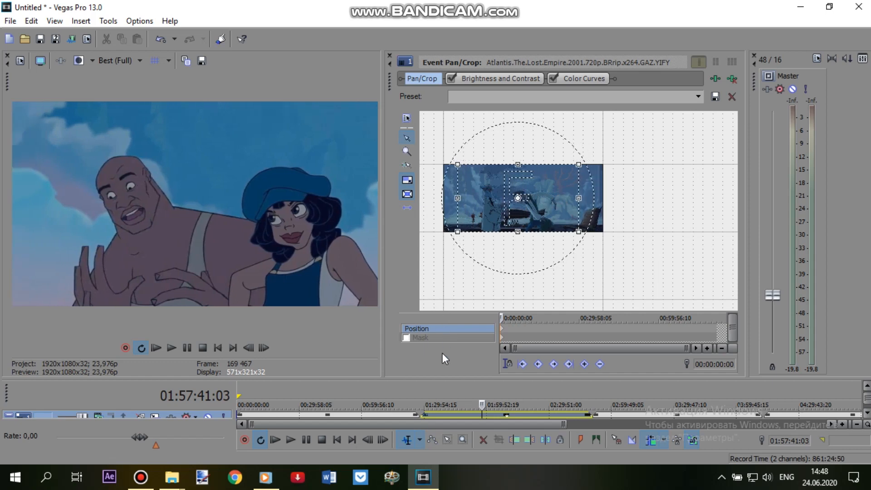
- Apply the filter package with Brightness and Contrast and Color Curves to the Lilo.and.Stitch.2002 clip
drag(437, 378, 443, 316)
scroll(530, 362, down, 2)
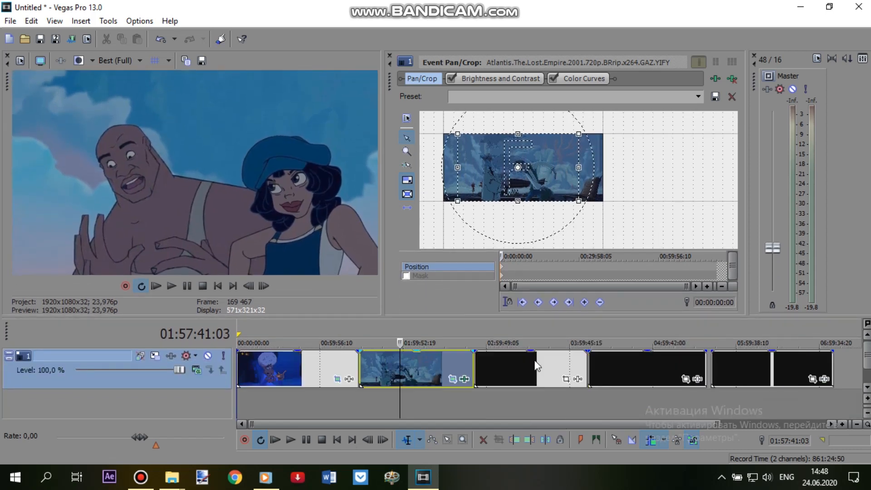
click(481, 367)
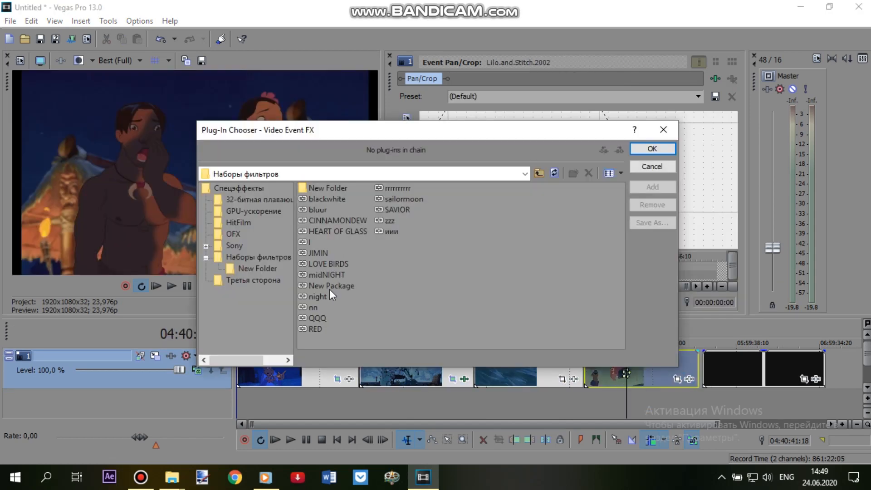
click(653, 149)
- Turn off the aspect ratio lock and Size About Center for the Lilo.and.Stitch.2002 clip, and raise the crop frame's bottom edge to remove the side bars
click(670, 366)
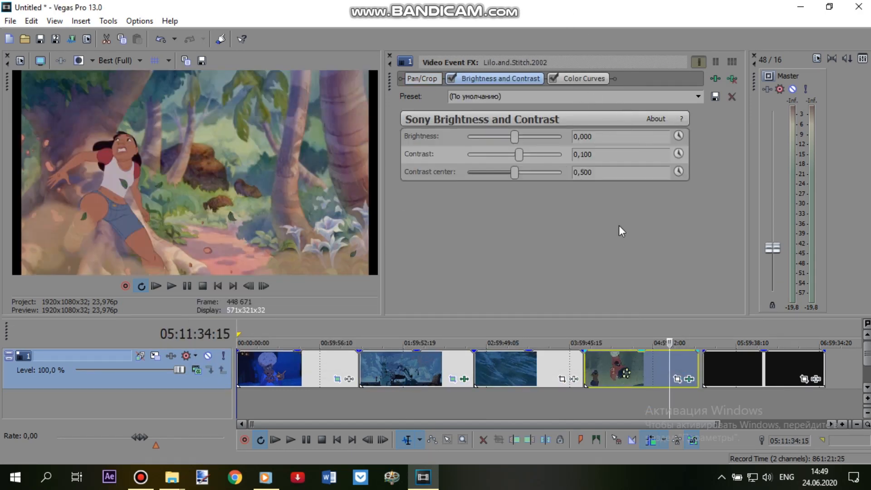
click(678, 380)
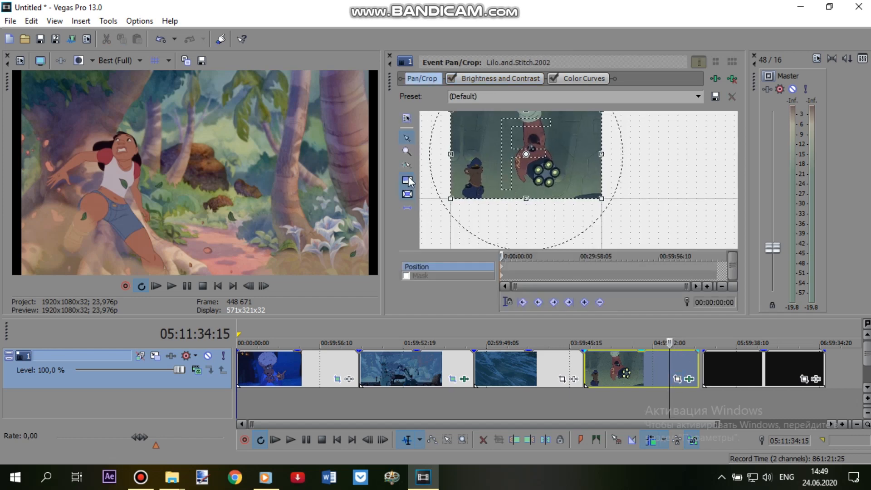
click(408, 180)
scroll(619, 183, up, 6)
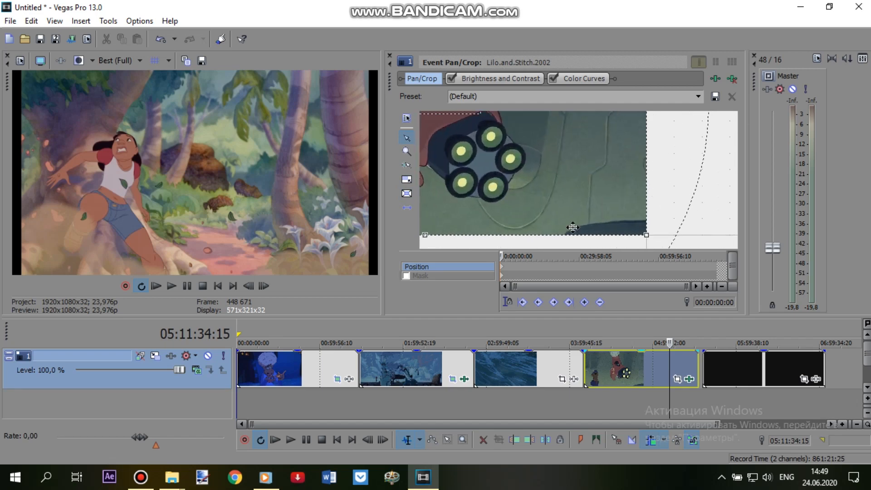
drag(566, 235, 570, 222)
drag(710, 213, 665, 182)
scroll(590, 176, up, 4)
scroll(603, 186, up, 2)
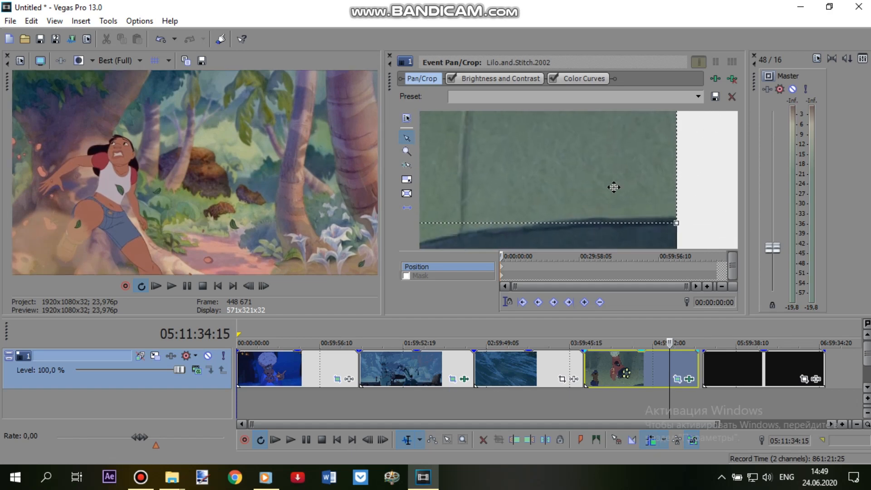
scroll(628, 204, up, 2)
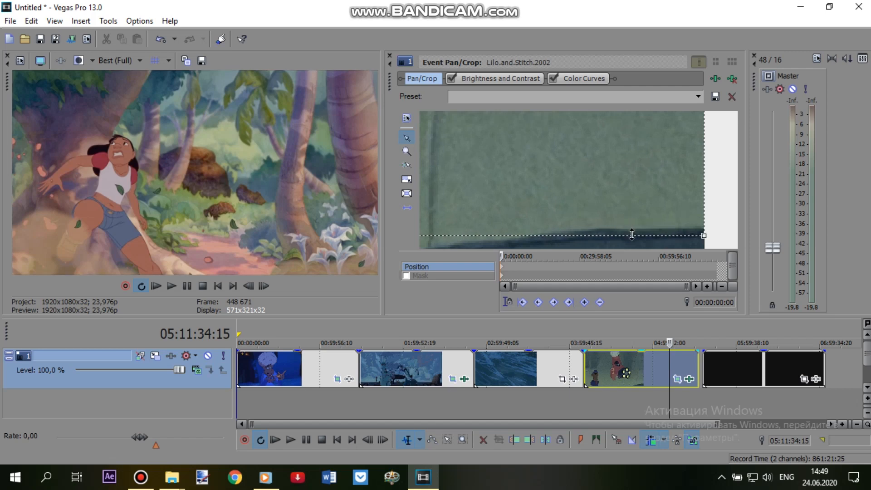
scroll(581, 162, down, 4)
scroll(563, 168, down, 5)
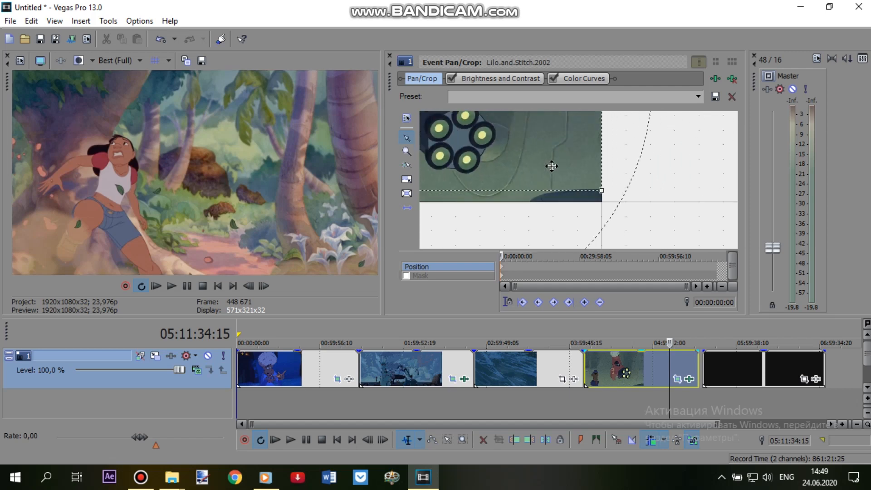
- Turn off Size About Center for the Mulan.1998 clip and raise the crop frame's bottom edge until the side bars are gone
click(408, 194)
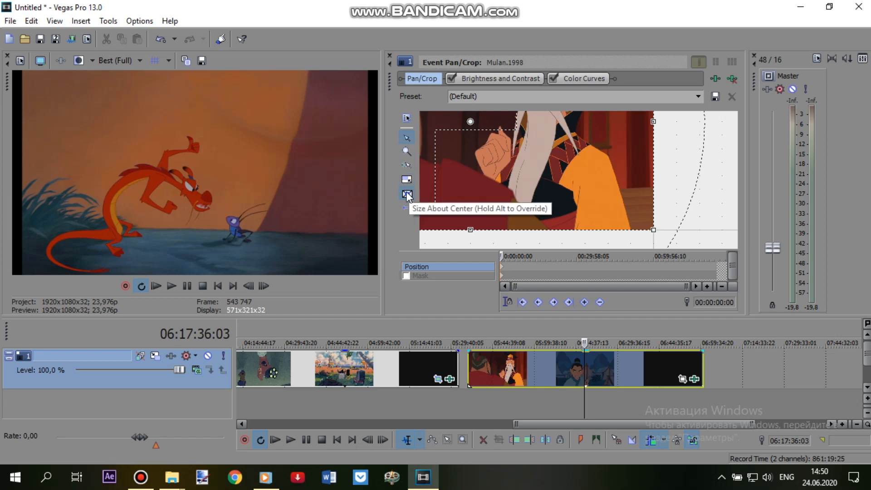
drag(532, 234, 536, 222)
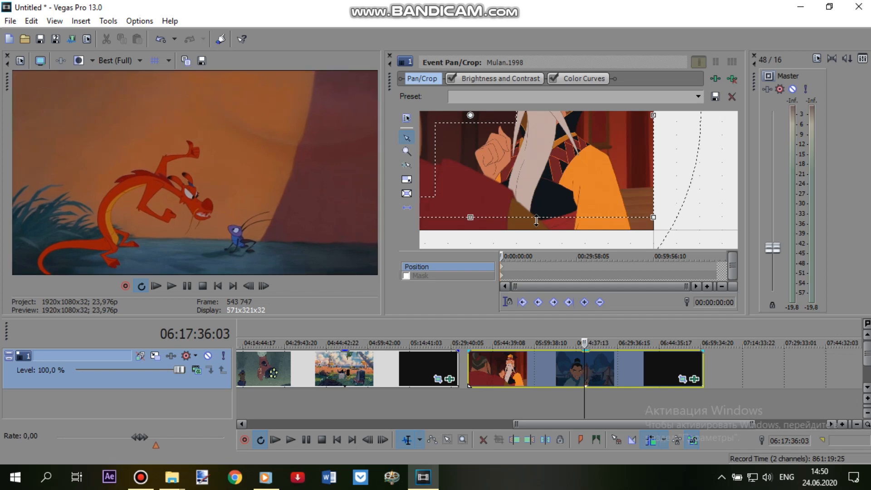
drag(536, 222, 537, 222)
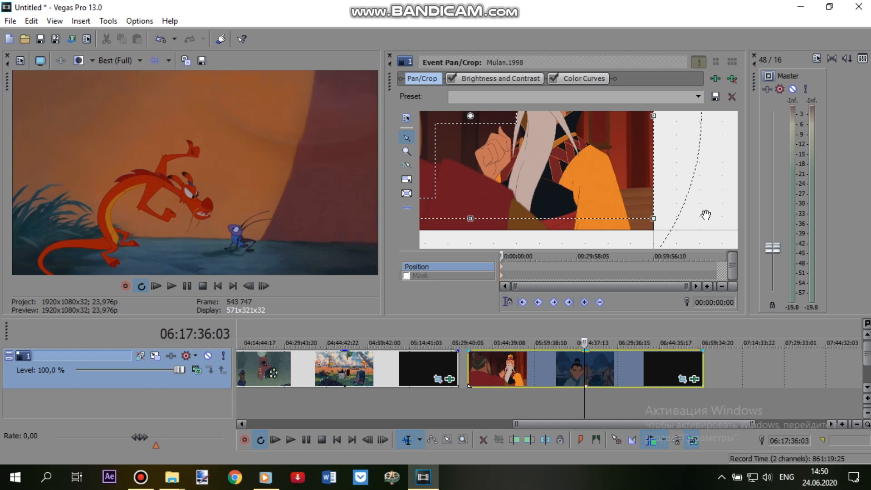
scroll(706, 214, up, 3)
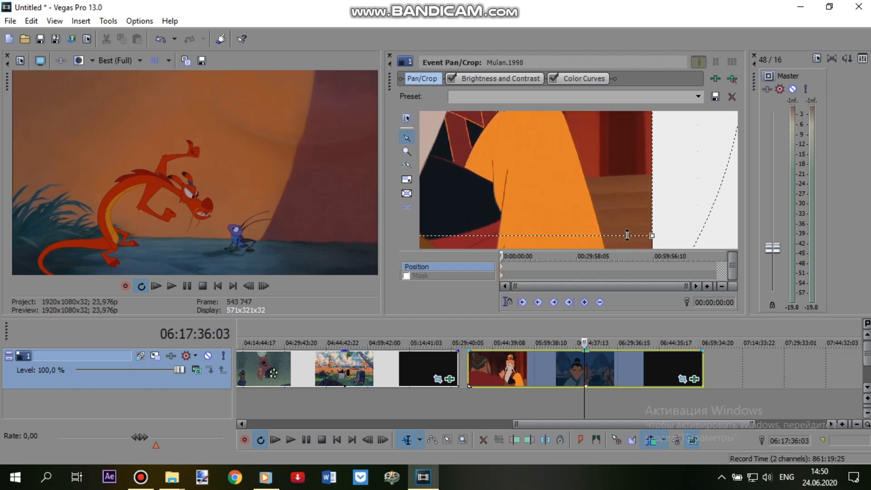
drag(628, 235, 629, 234)
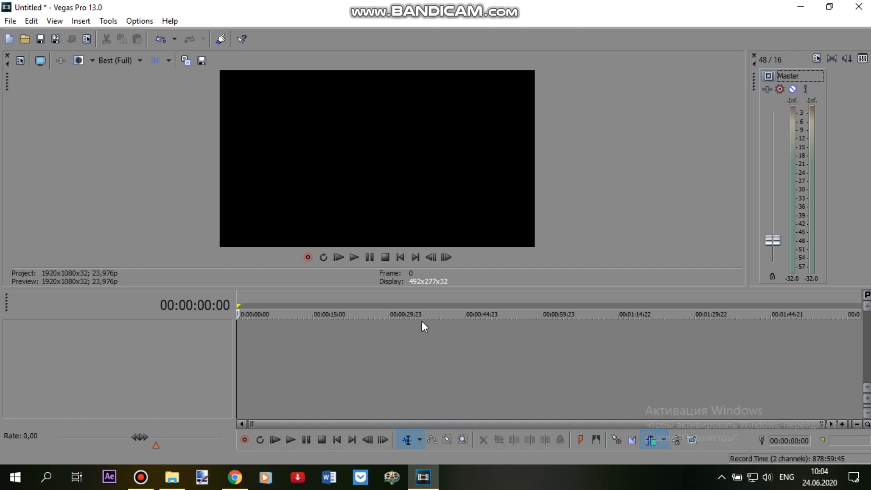
- Add the Beauty.and.the.Beast.1991 video to the empty timeline and return the playhead to its start
click(173, 480)
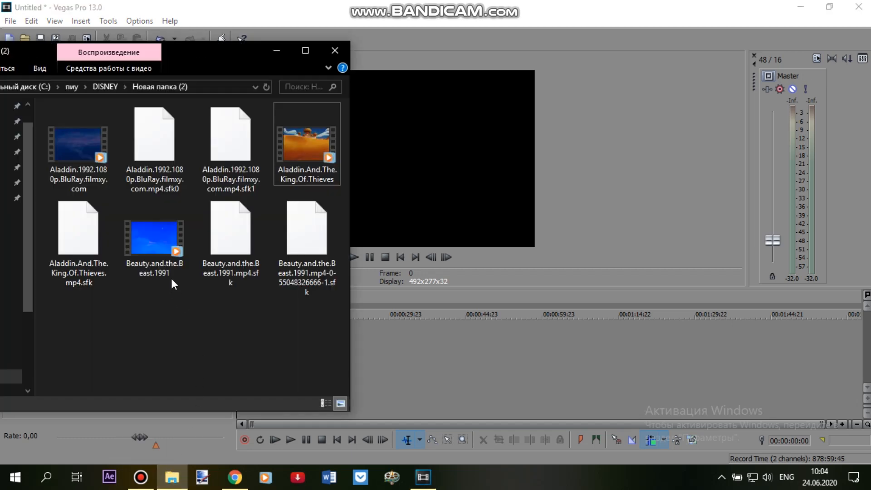
drag(150, 270, 375, 352)
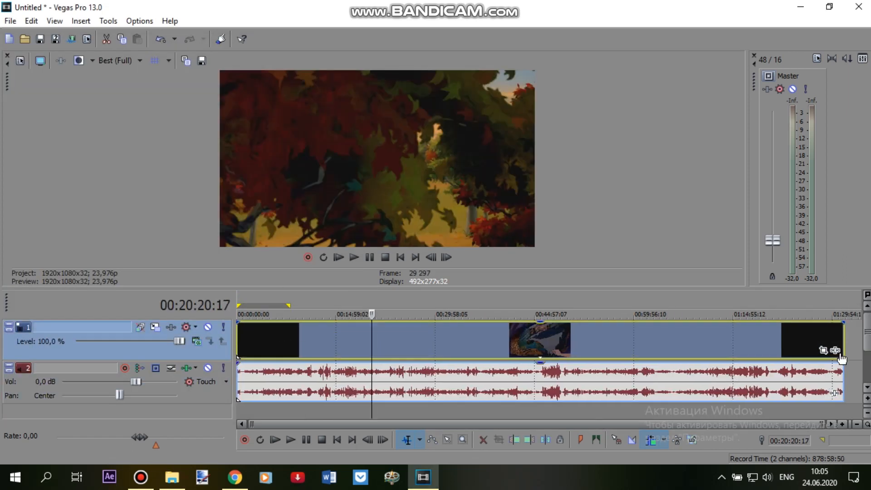
click(241, 338)
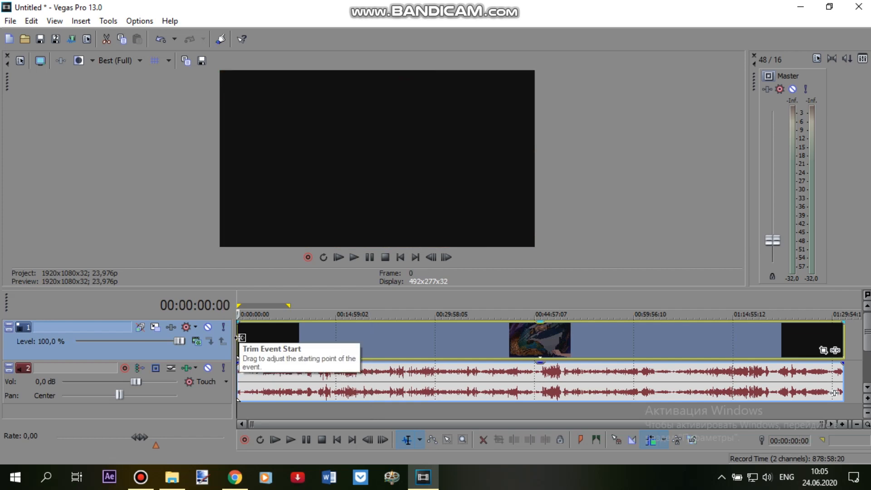
- Split the Beauty.and.the.Beast.1991 clip at 00:00:02:07 and delete the long part after the cut
scroll(242, 338, up, 5)
scroll(242, 339, up, 6)
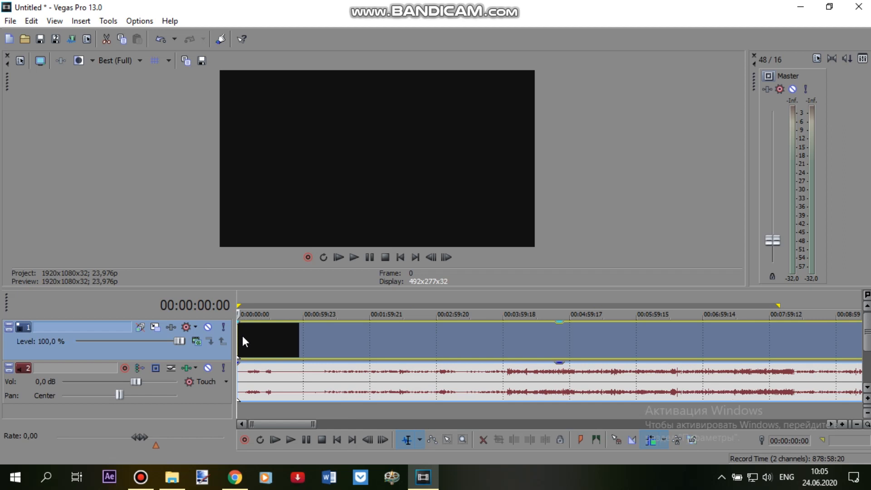
click(247, 333)
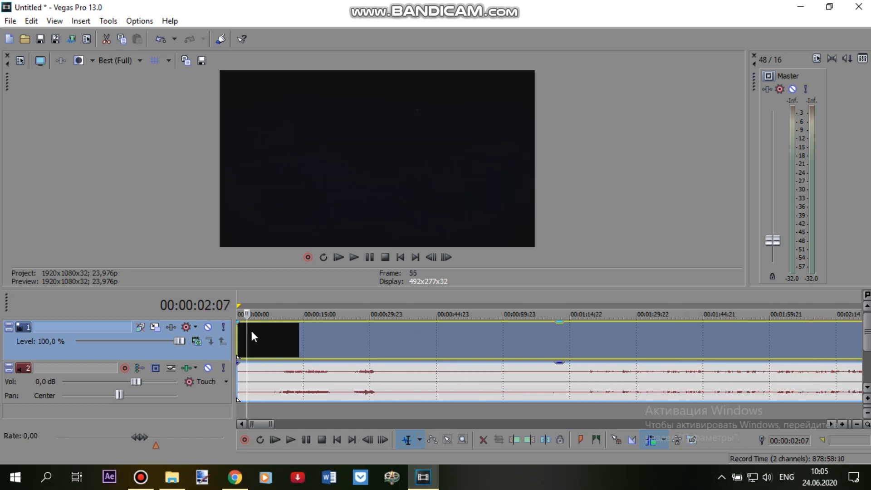
key(s)
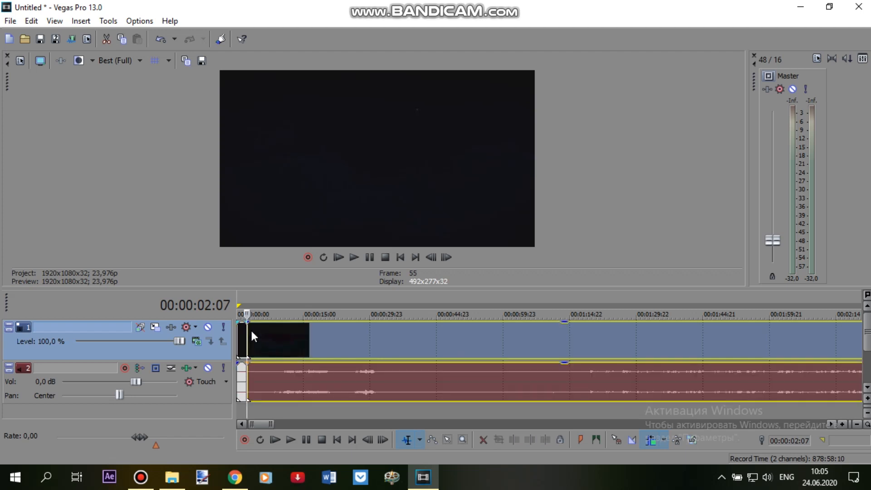
key(Delete)
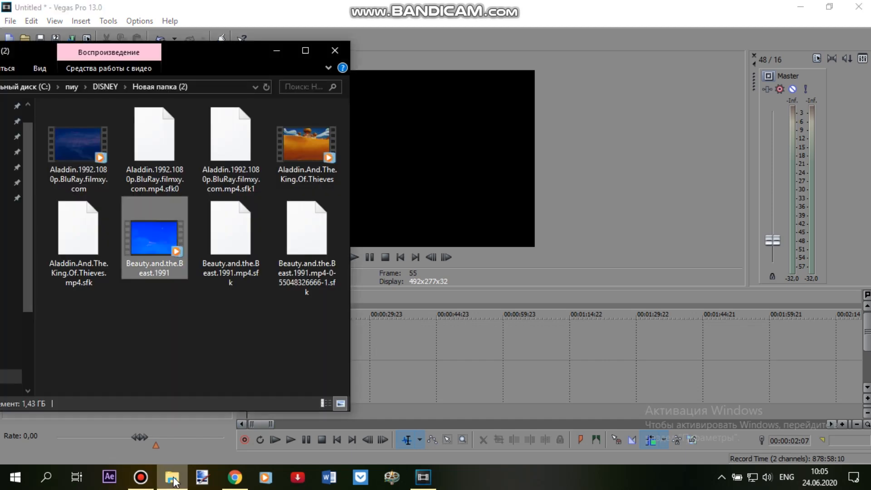
- Open the DISNEY folder and place Cinderella II Dreams Come True (2002) on the timeline at about 57 seconds
click(172, 477)
drag(205, 60, 326, 80)
click(17, 107)
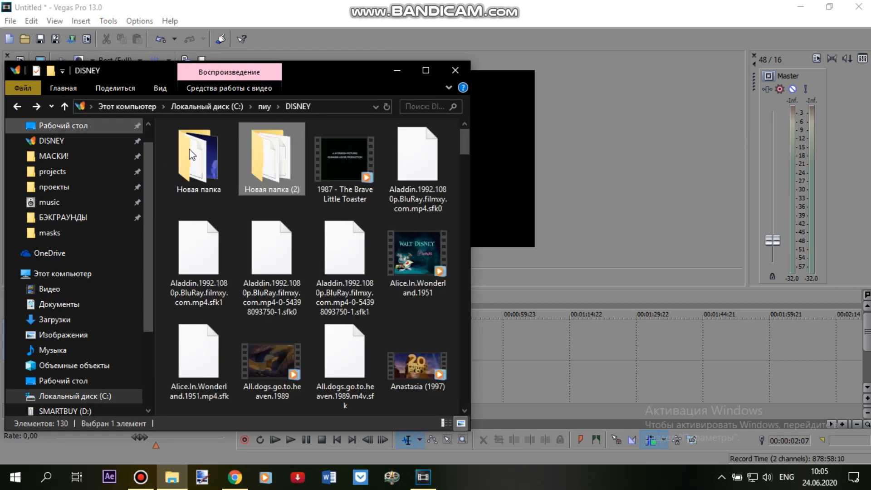
scroll(258, 250, down, 5)
click(254, 256)
drag(255, 256, 496, 347)
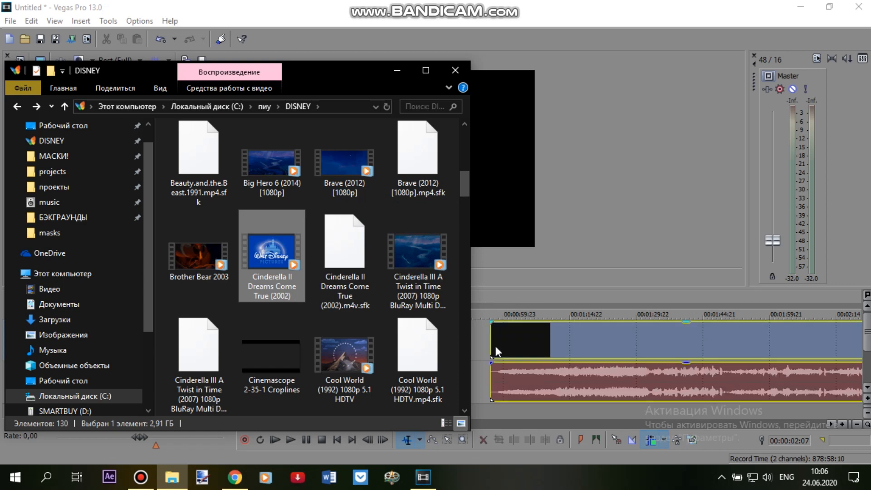
click(397, 70)
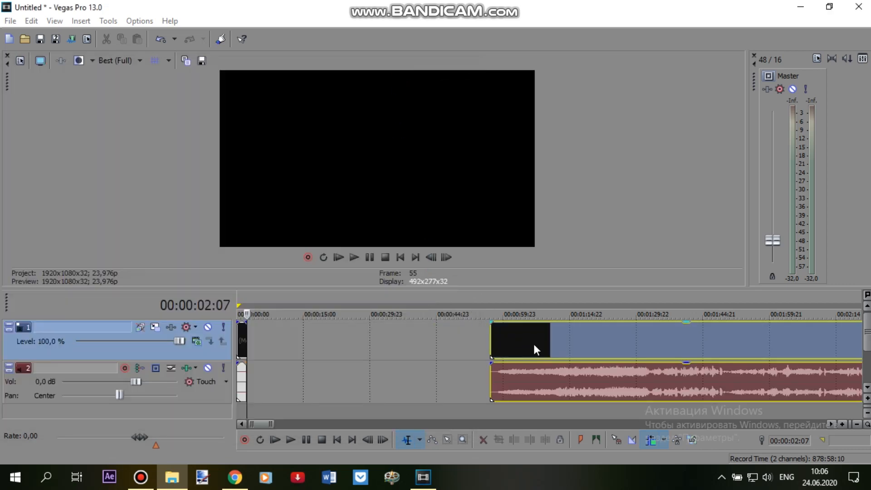
- Shrink the video preview area and disable resampling for the Cinderella video clip
scroll(449, 350, down, 10)
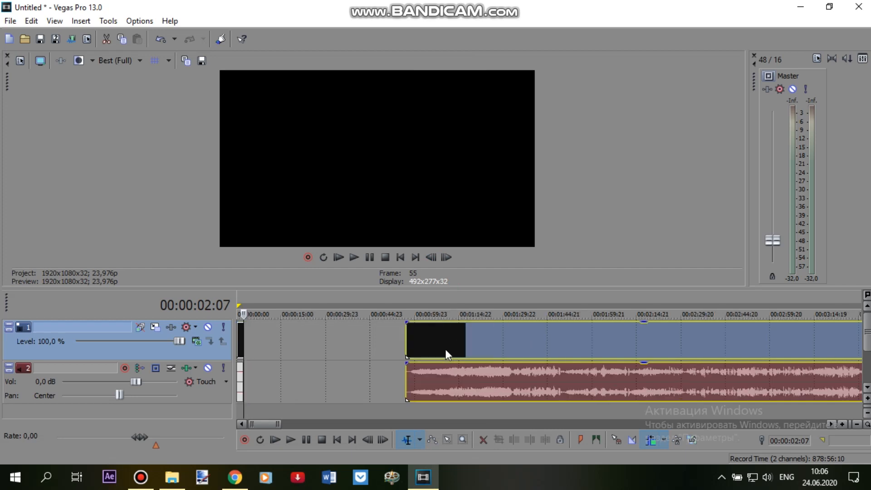
scroll(371, 341, down, 8)
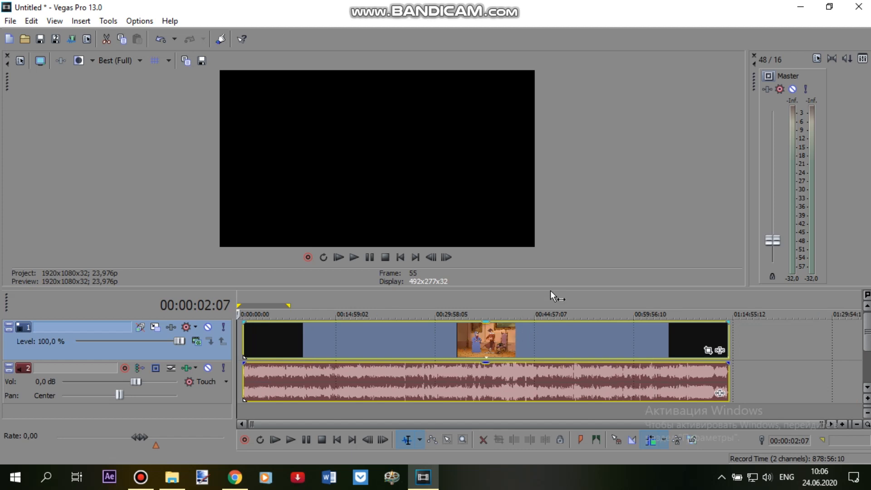
drag(551, 290, 560, 153)
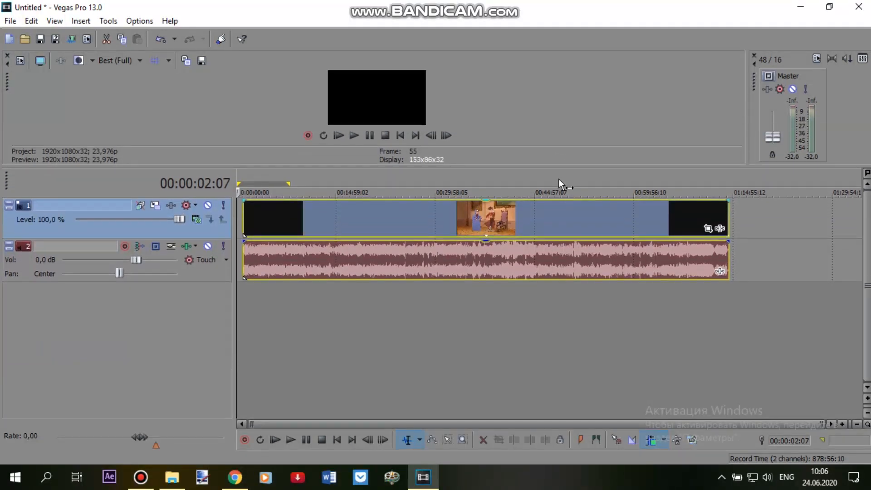
right_click(505, 215)
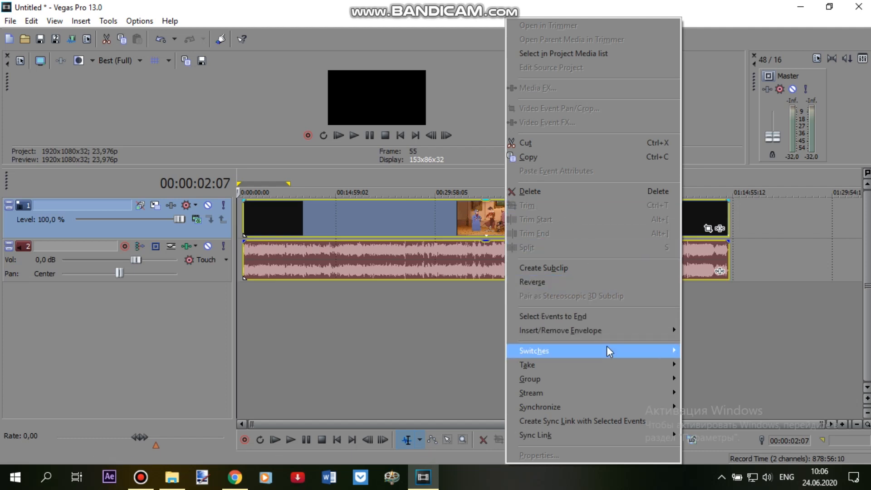
click(479, 217)
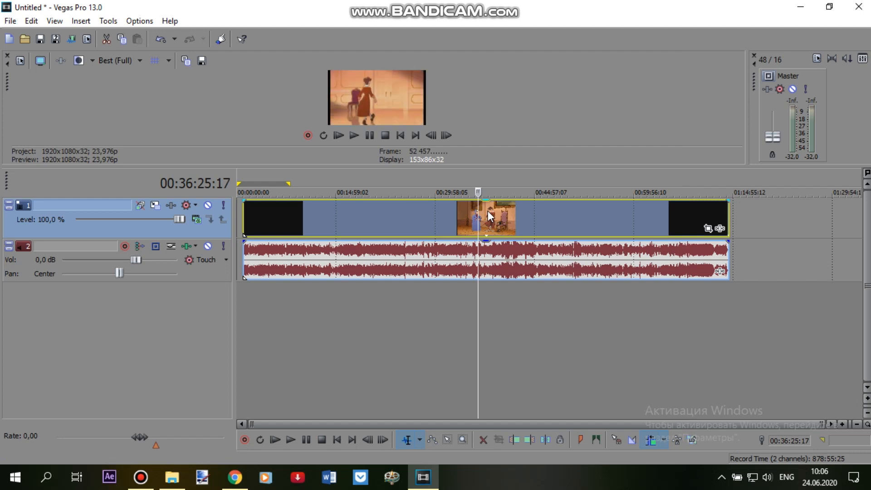
right_click(488, 210)
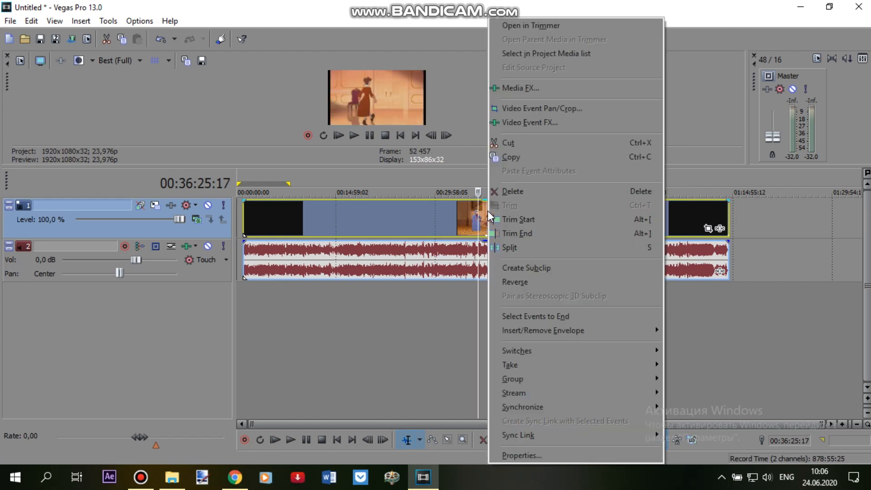
mouse_move(568, 347)
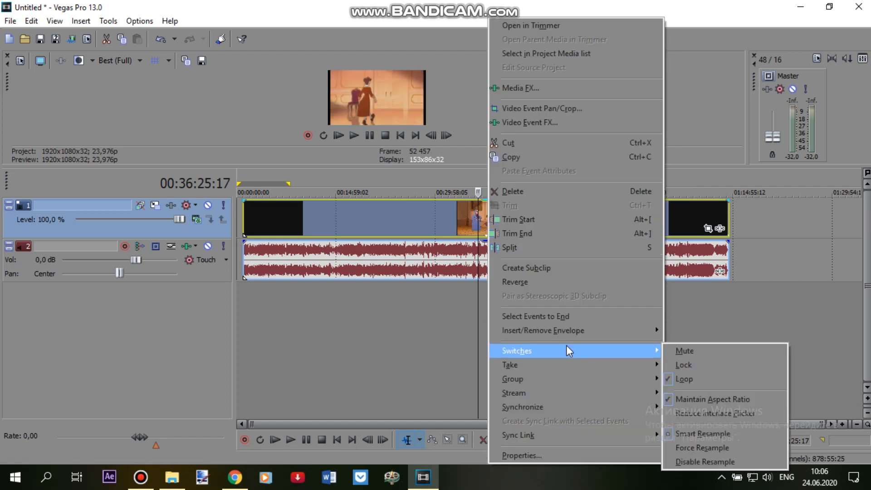
click(689, 462)
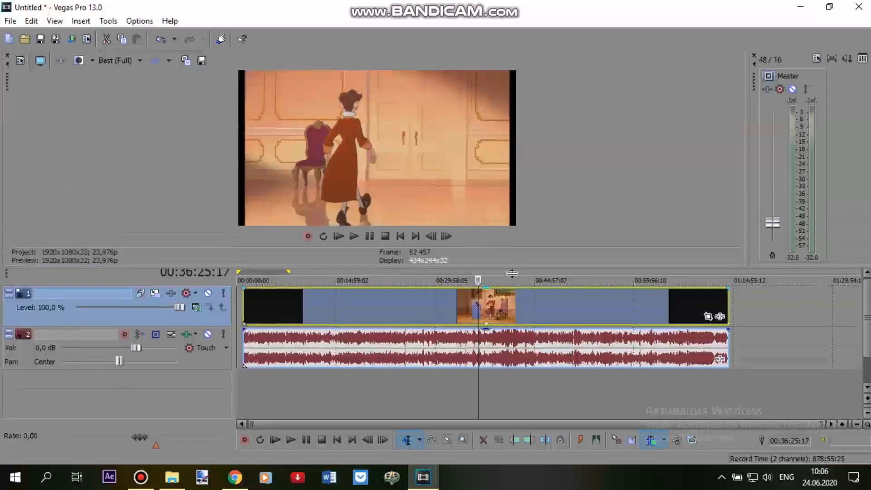
- Enlarge the video preview area again and split the Cinderella clip at 00:58:21:18
drag(512, 243, 511, 298)
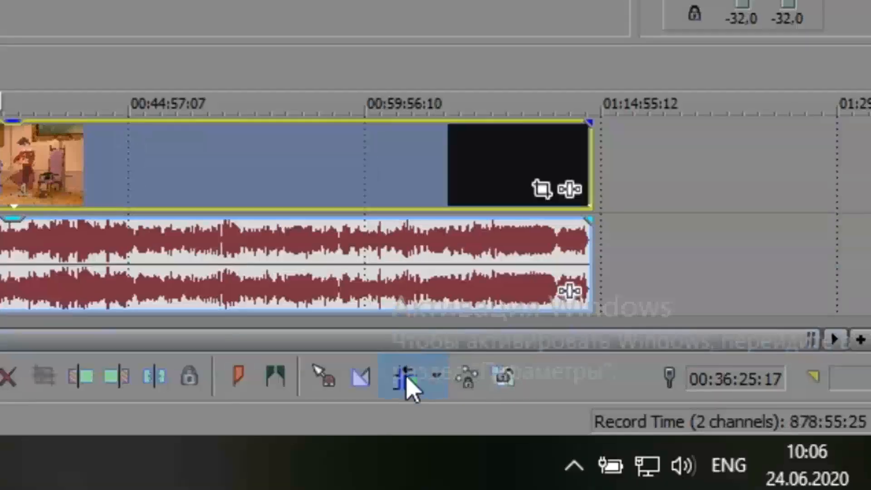
click(406, 379)
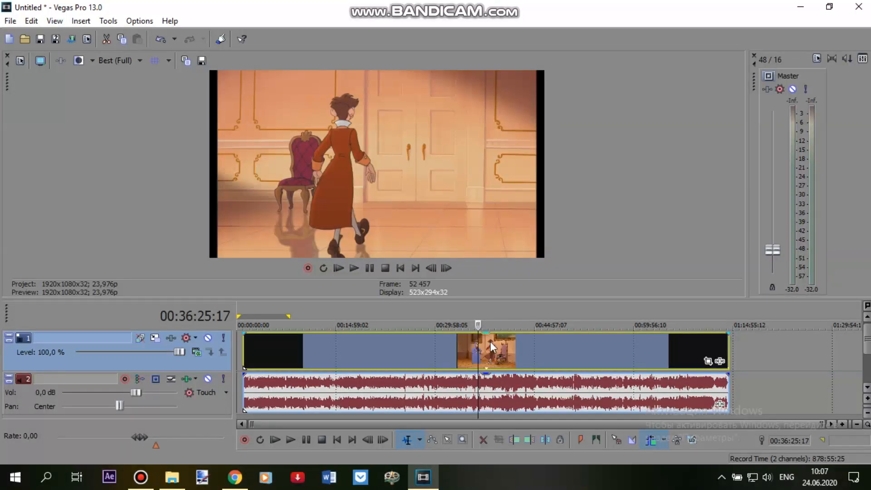
click(520, 344)
click(557, 343)
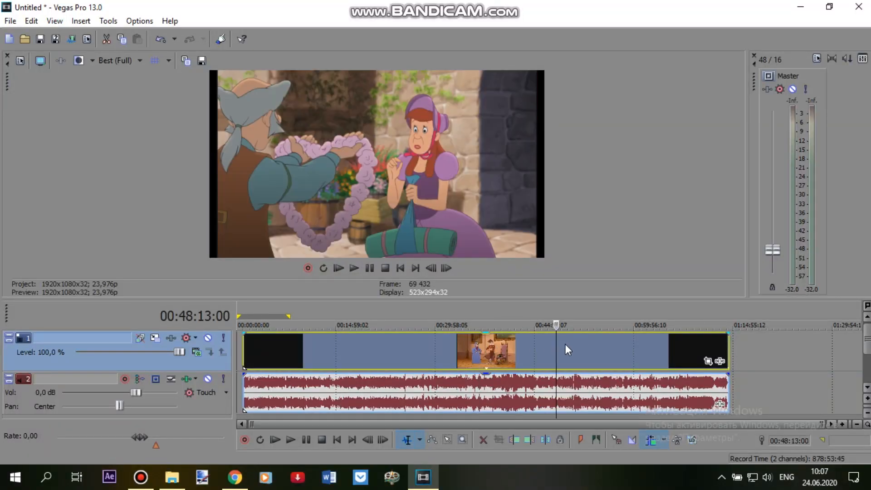
click(566, 343)
click(594, 343)
click(603, 342)
click(612, 344)
click(617, 344)
click(624, 342)
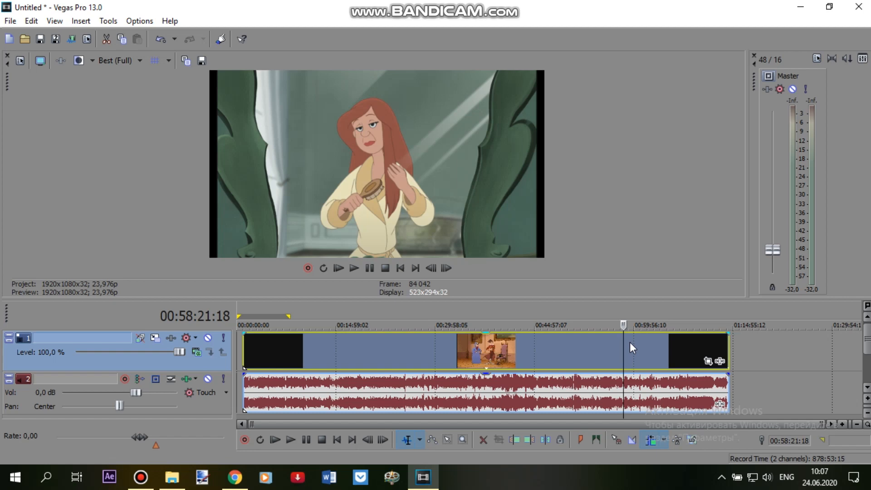
key(s)
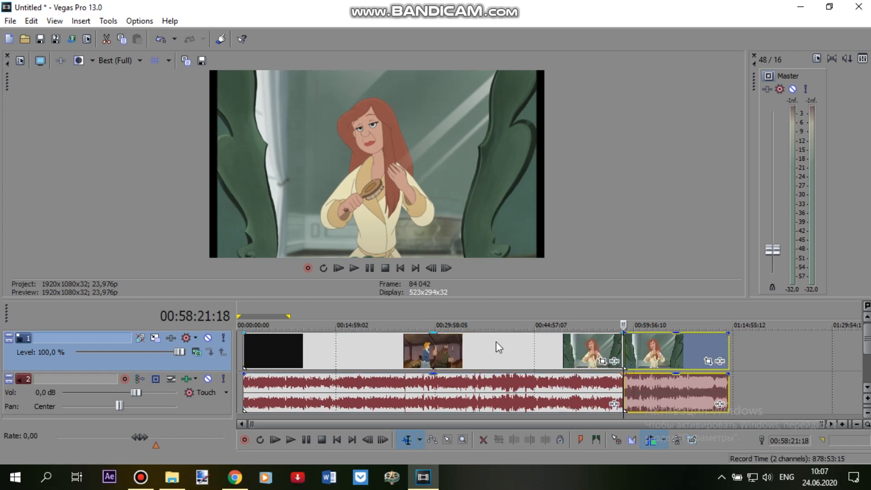
- Try deleting the Cinderella part before the cut with Auto Ripple on, and undo the deletion
key(ctrl+a)
right_click(484, 350)
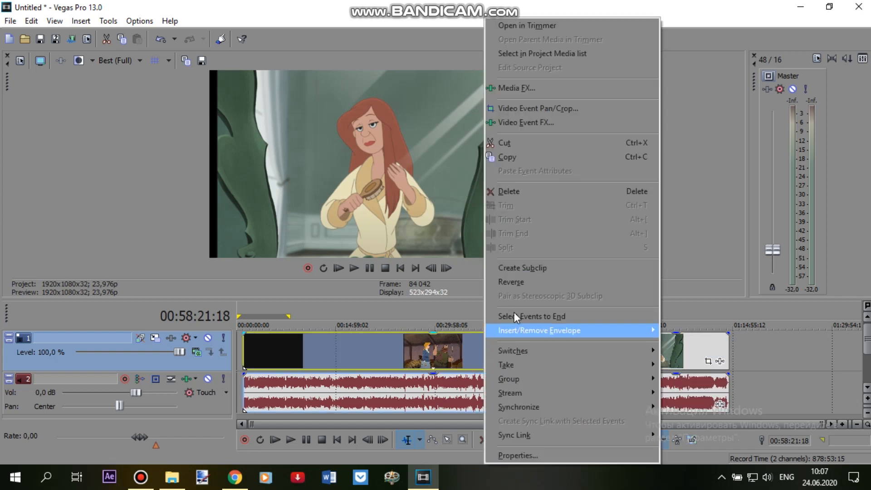
click(528, 194)
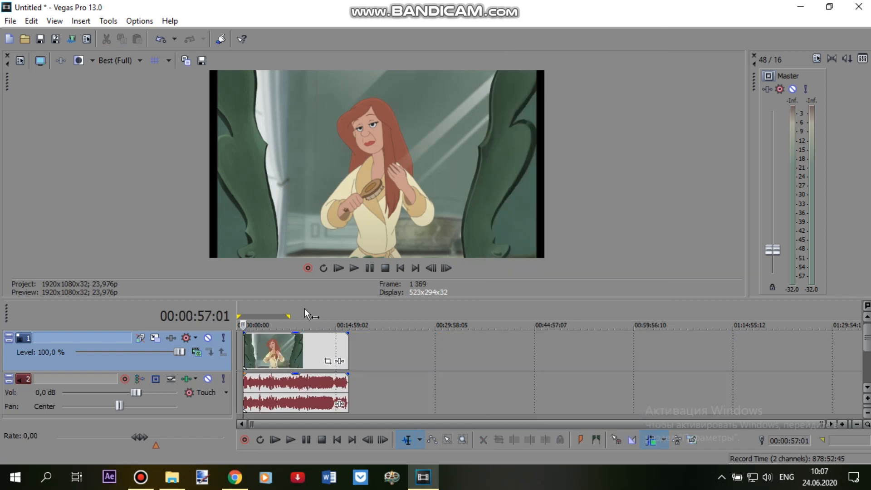
click(160, 40)
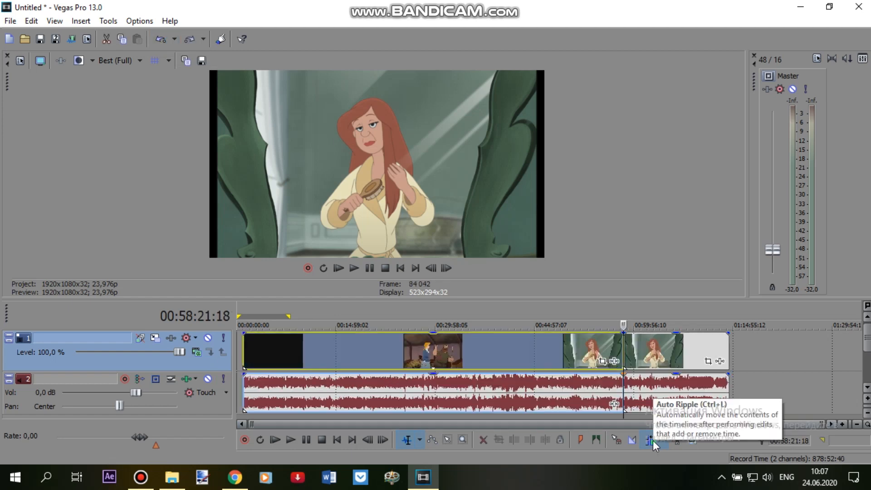
- With Auto Ripple off, try deleting the Cinderella part before the cut and shifting the remaining clip earlier, and undo both edits
right_click(571, 350)
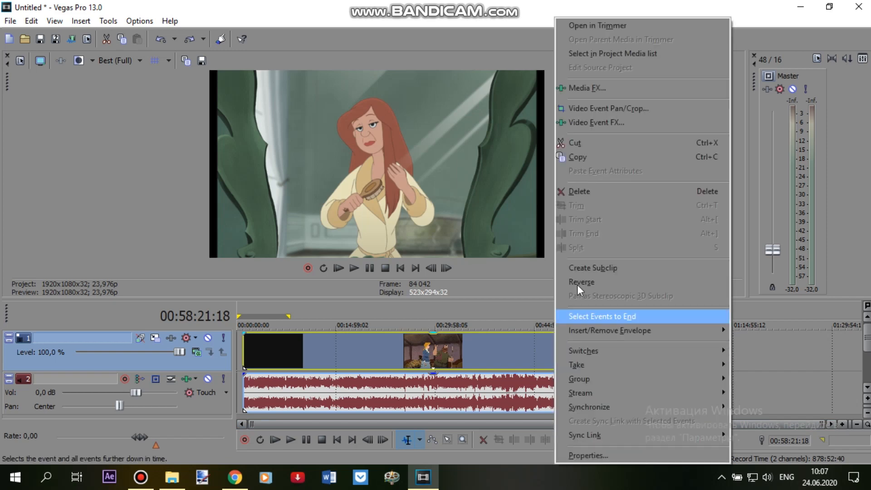
click(575, 192)
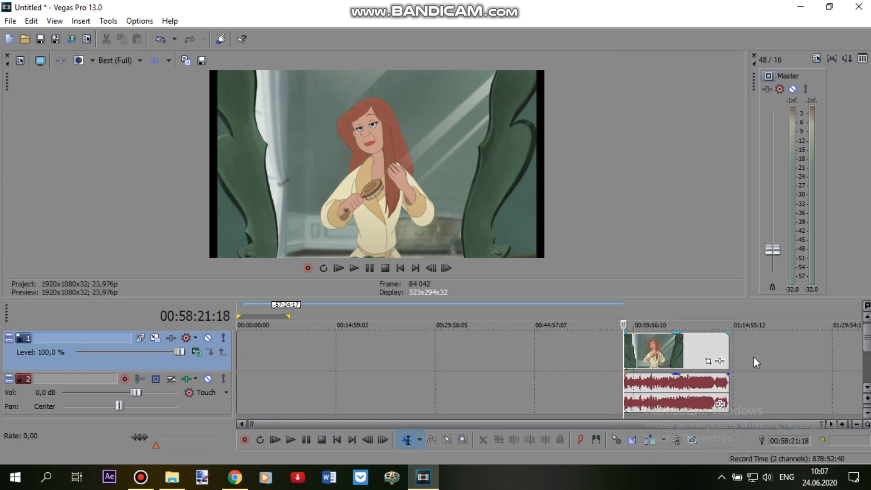
mouse_move(686, 348)
mouse_down()
mouse_move(324, 358)
mouse_move(698, 355)
mouse_up()
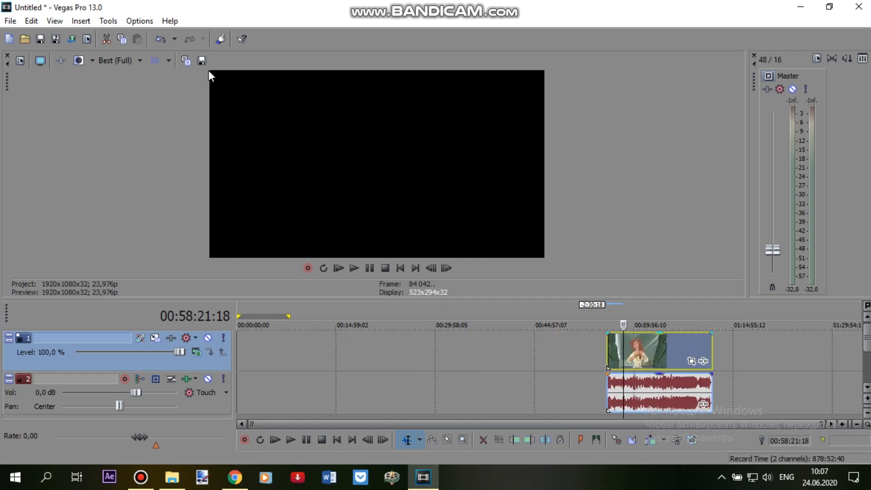
click(161, 38)
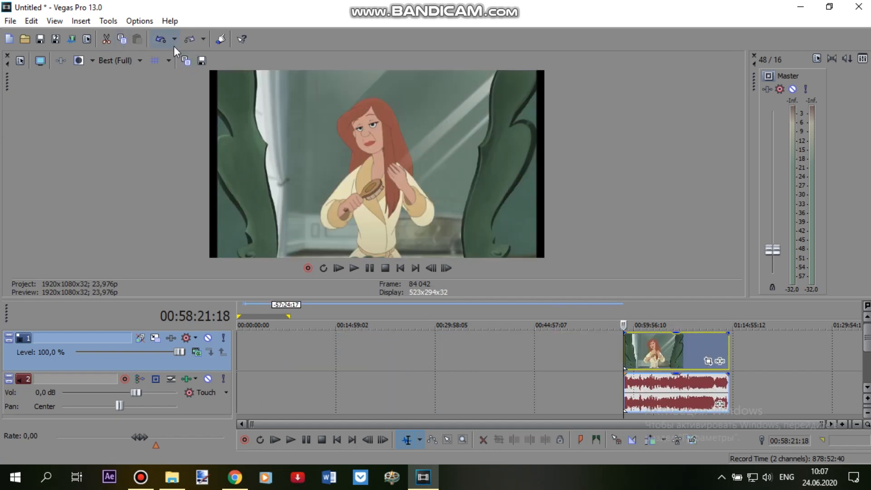
click(157, 40)
- Turn Auto Ripple back on and delete the Cinderella part before the cut at 00:58:21:18
click(652, 438)
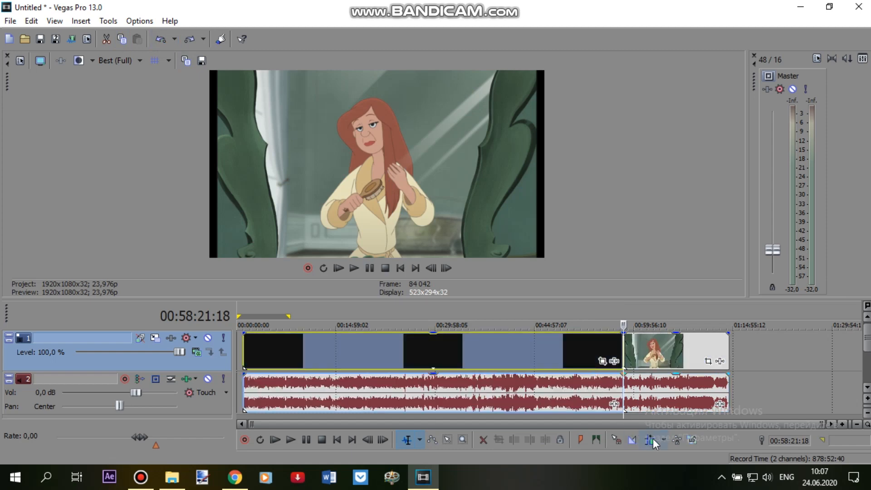
right_click(478, 351)
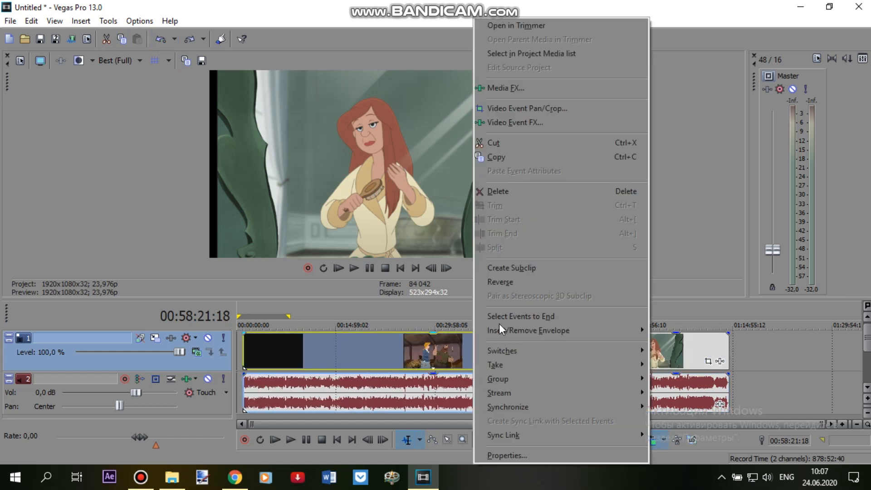
click(508, 190)
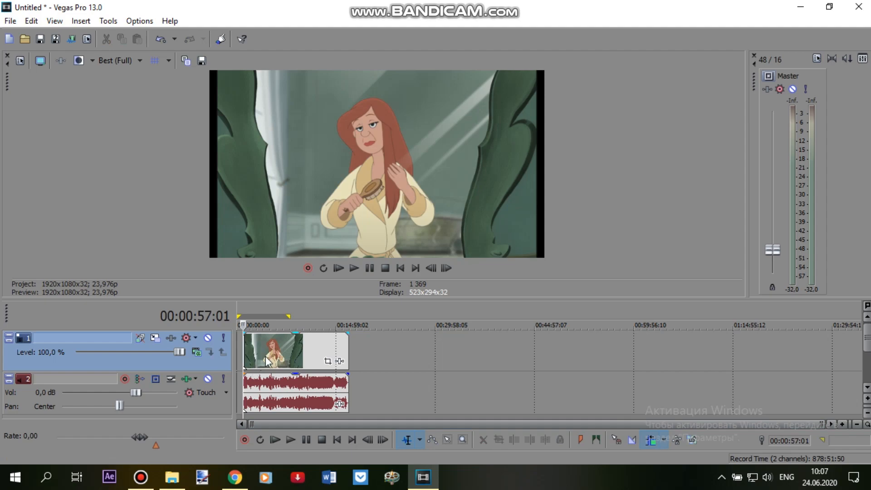
scroll(269, 353, up, 5)
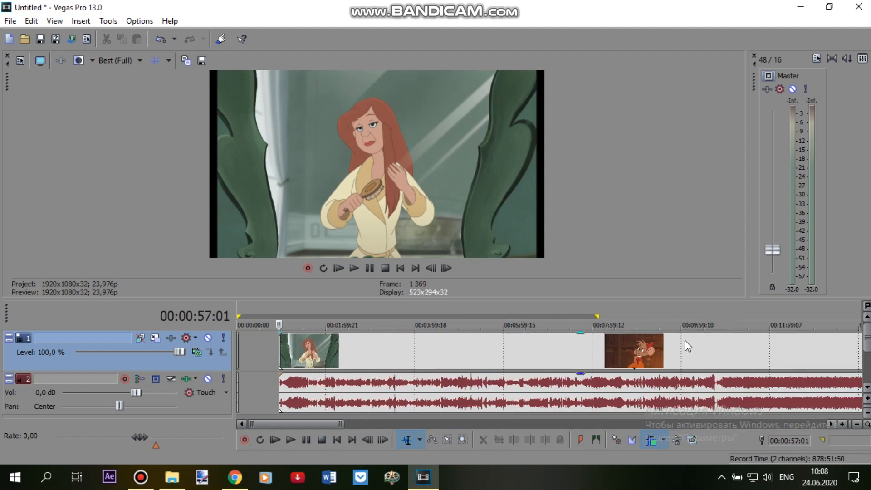
scroll(726, 345, down, 2)
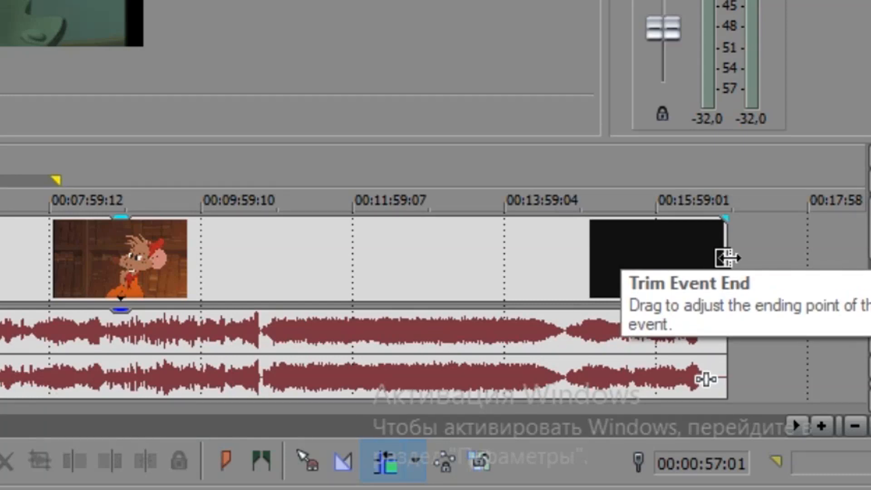
- Shorten the Cinderella clip by trimming its end and then its edges around the shot of the red-haired woman
drag(725, 255, 303, 346)
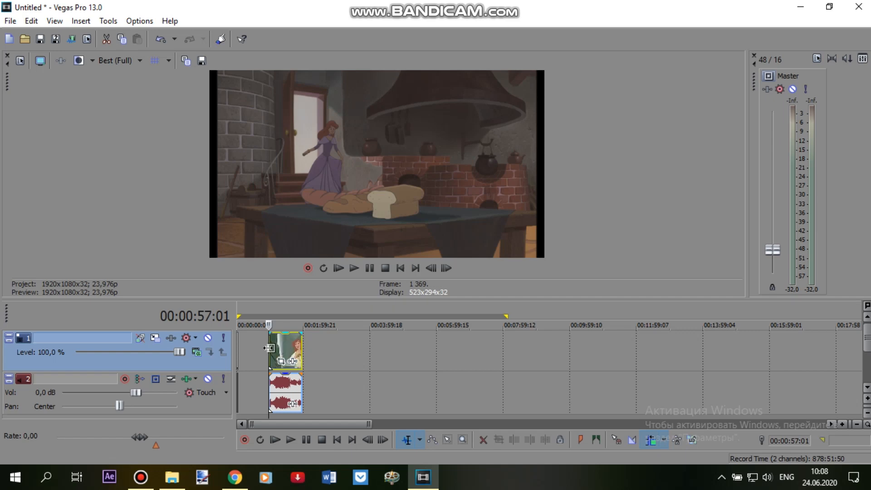
scroll(392, 356, up, 3)
scroll(392, 356, up, 4)
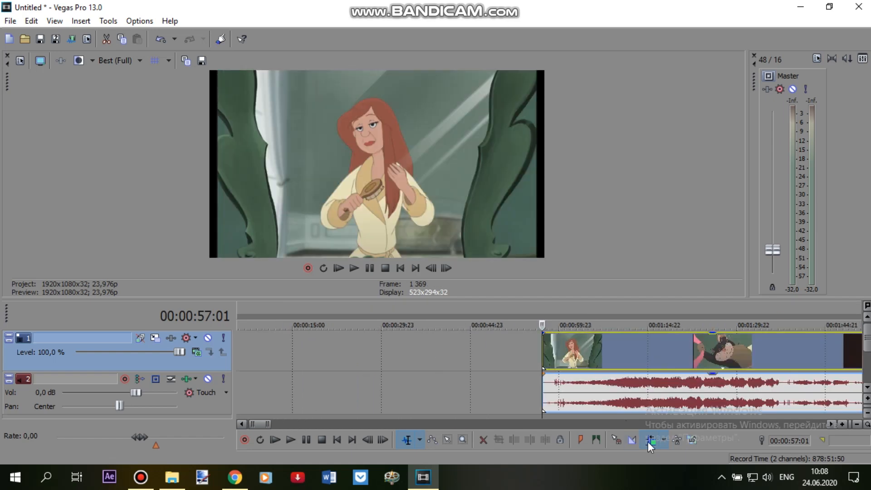
drag(599, 353, 546, 356)
scroll(574, 352, up, 2)
scroll(575, 352, up, 1)
drag(373, 351, 522, 356)
scroll(563, 356, up, 4)
mouse_move(601, 353)
mouse_down()
mouse_move(584, 353)
mouse_move(592, 354)
mouse_up()
drag(532, 353, 542, 355)
- Split the Cinderella clip, delete the unwanted part, and keep the red-haired woman's shot at the start of the timeline
drag(664, 355, 427, 350)
click(490, 353)
drag(572, 352, 249, 350)
key(s)
key(Delete)
scroll(517, 339, down, 4)
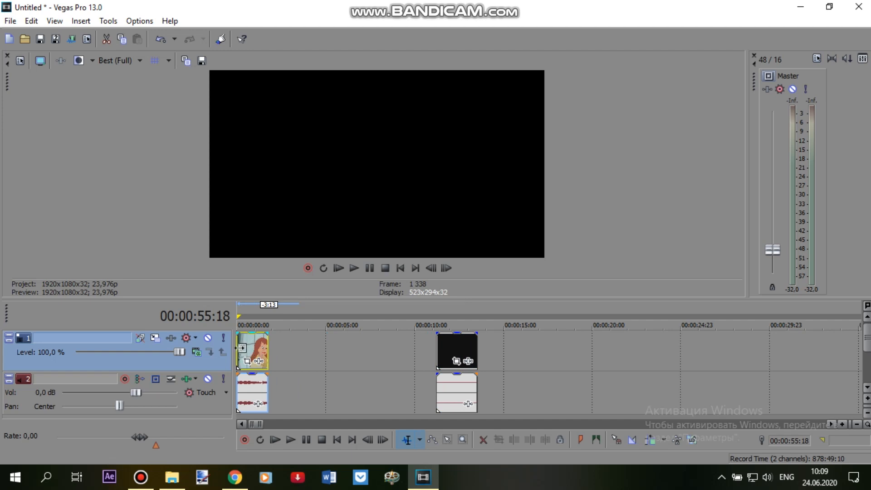
key(Home)
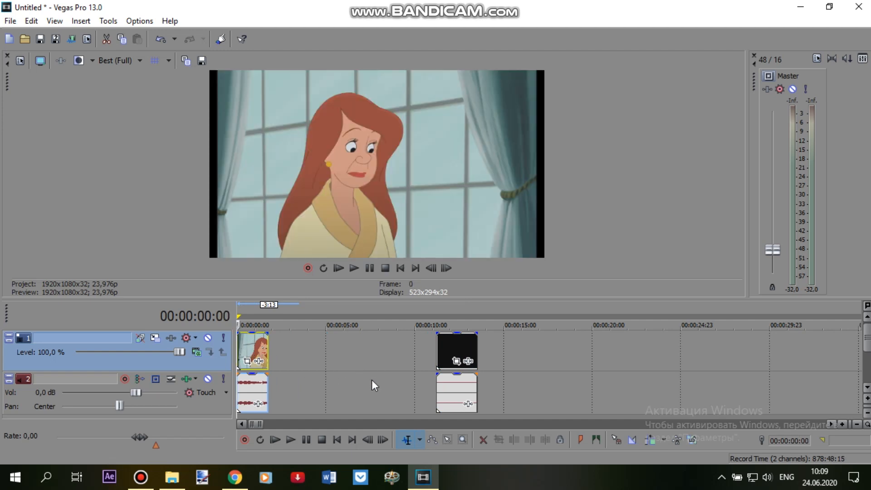
scroll(388, 374, up, 8)
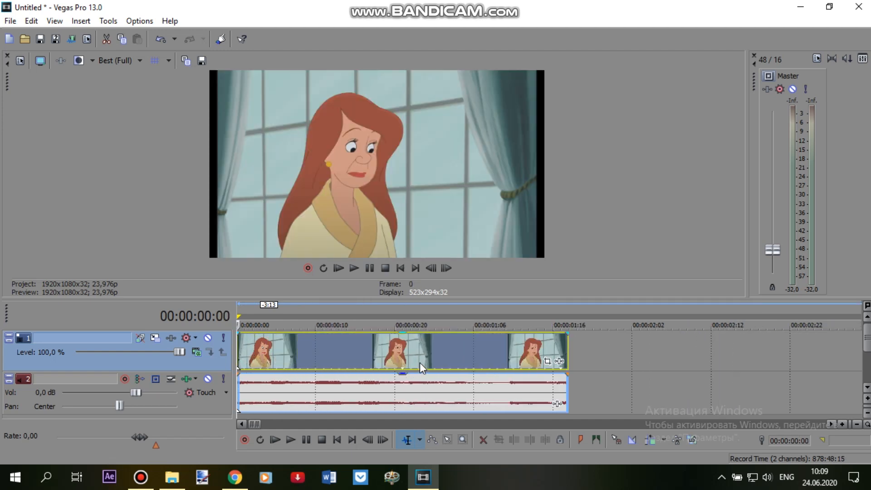
scroll(420, 363, up, 2)
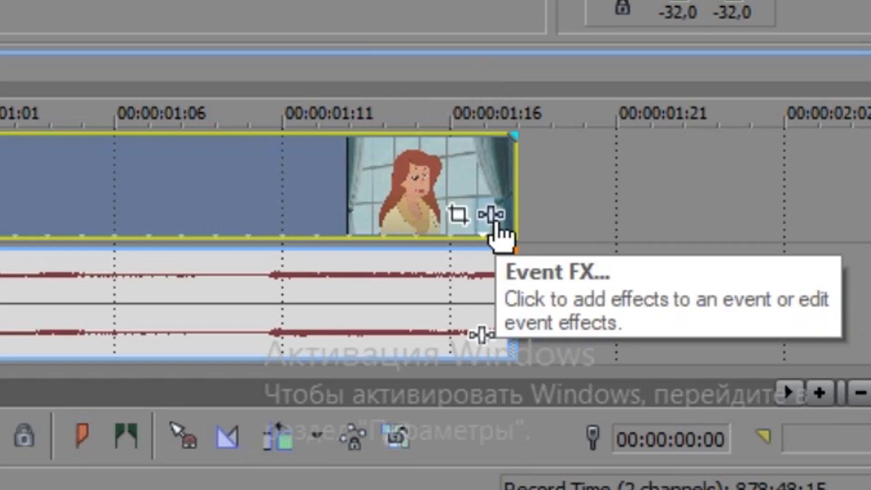
- Open the shot's event effects and add the saved package nn from Наборы фильтров to the chain
click(497, 222)
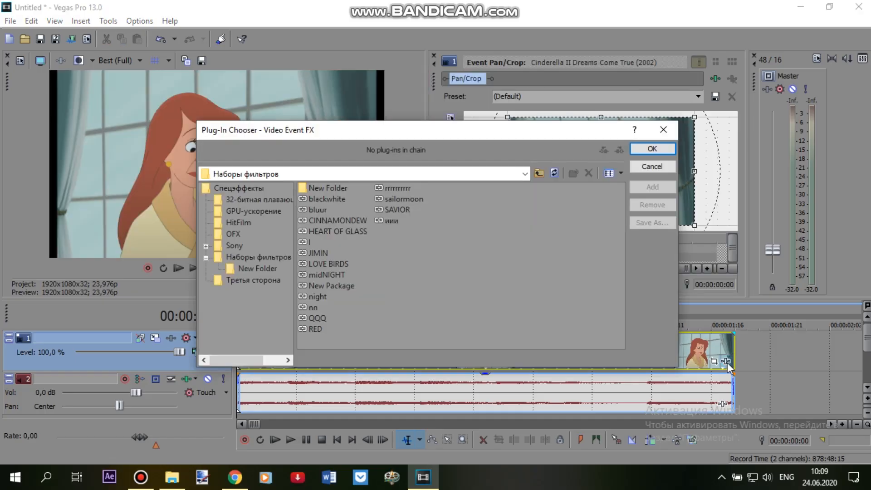
click(264, 258)
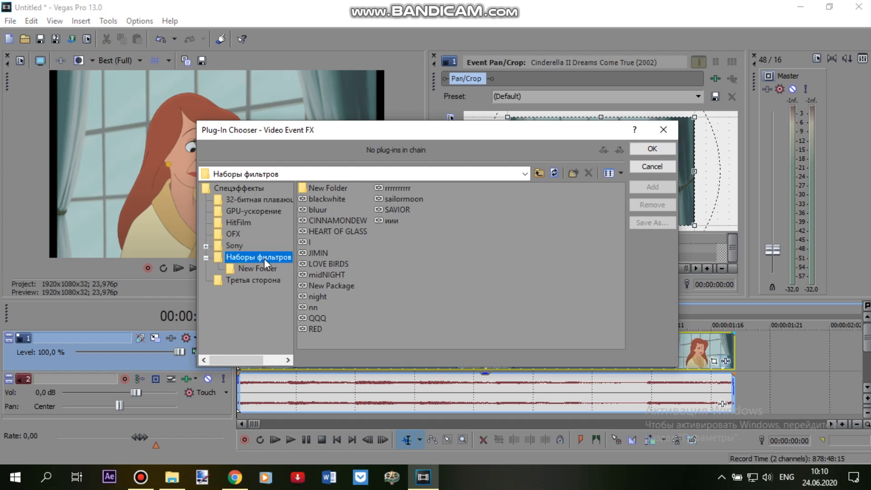
double_click(314, 308)
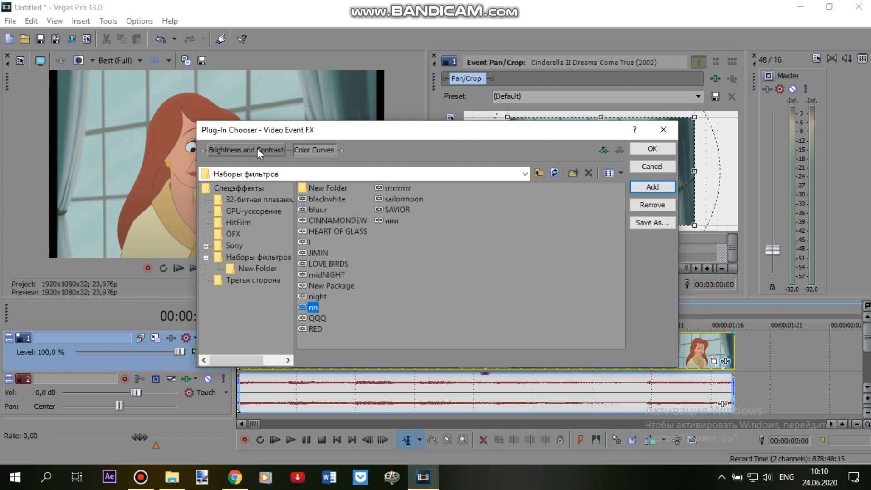
- Add Яркость и контраст Sony and Цветовые кривые Sony from Спецэффекты to the effect chain
click(246, 189)
drag(386, 344, 567, 335)
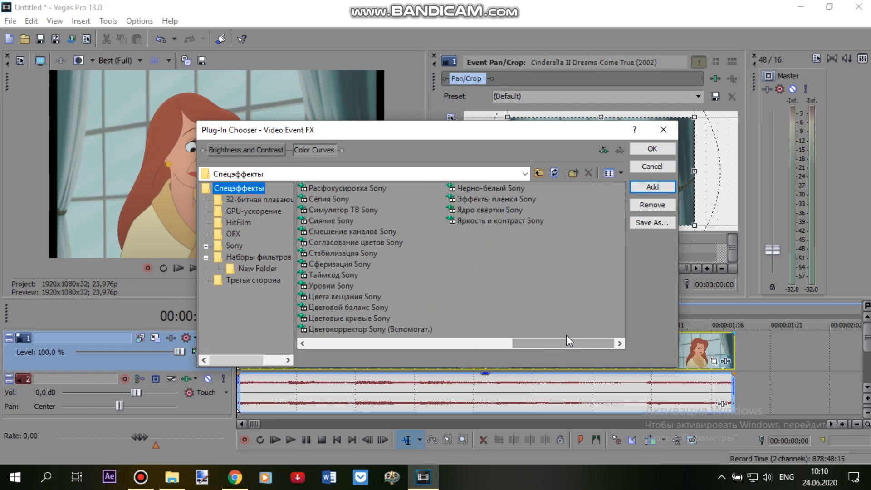
double_click(481, 224)
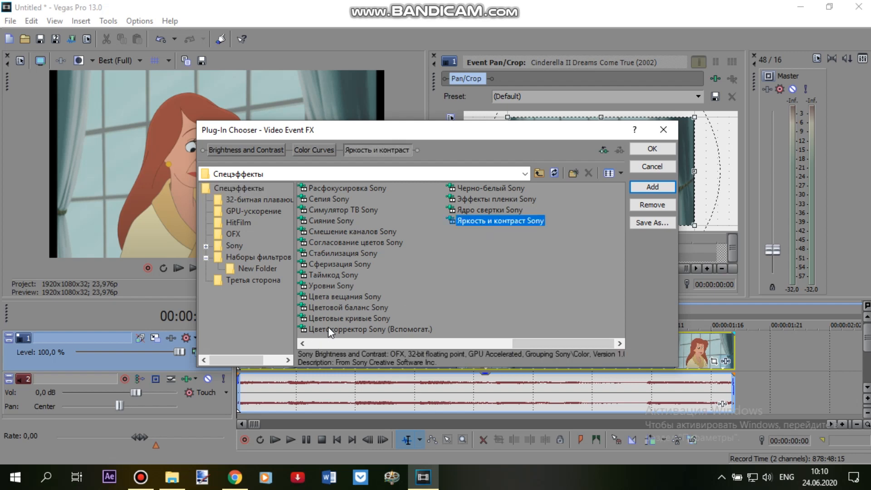
double_click(352, 319)
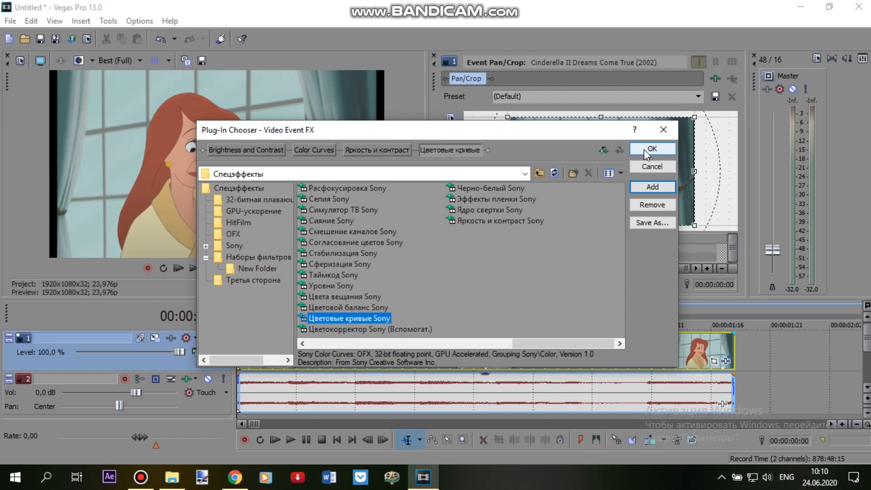
- Remove the nn package's Brightness and Contrast and Color Curves from the chain and apply the remaining two effects
click(245, 150)
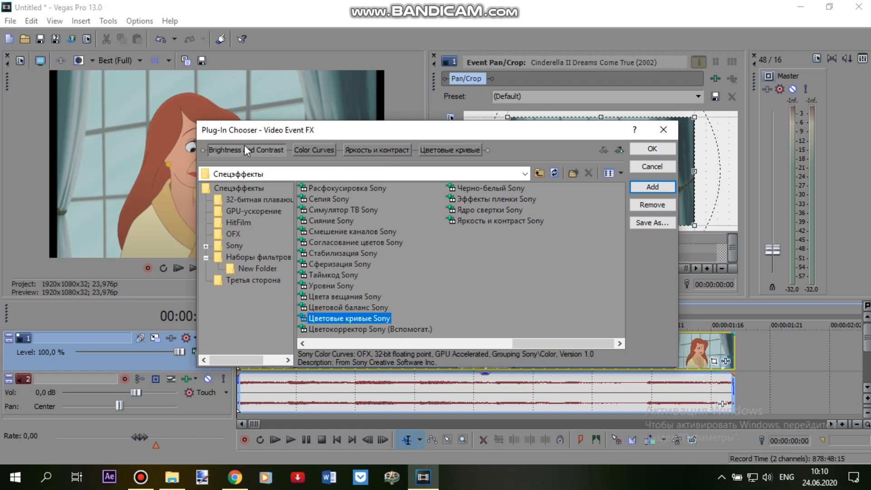
click(657, 208)
click(654, 208)
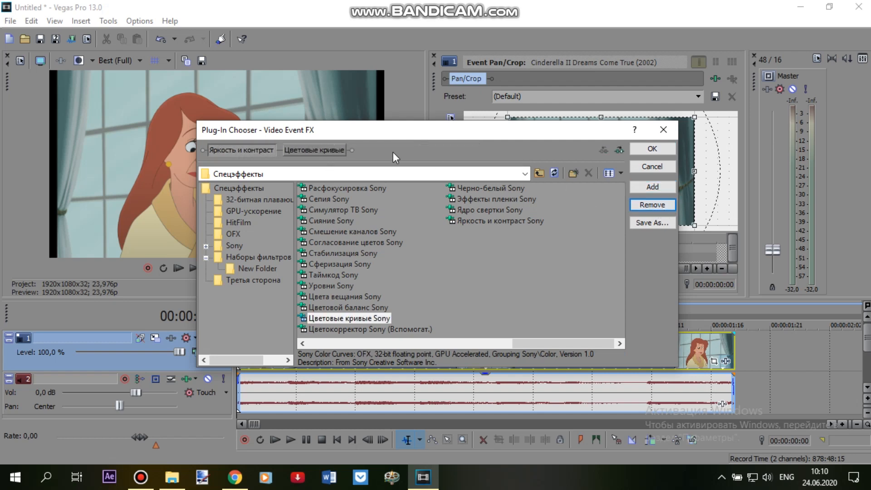
click(652, 149)
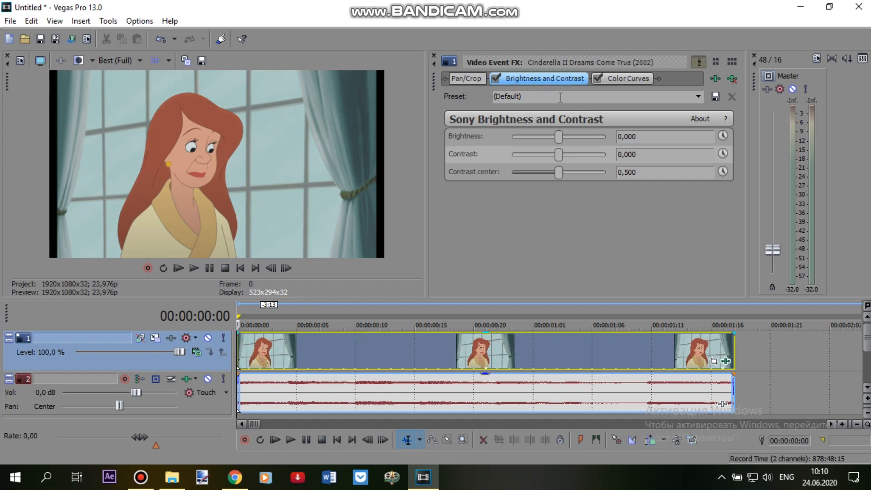
- Enlarge the preview area and brighten the shot by raising both handles of the RGB curve in Color Curves
click(628, 78)
drag(550, 299, 550, 356)
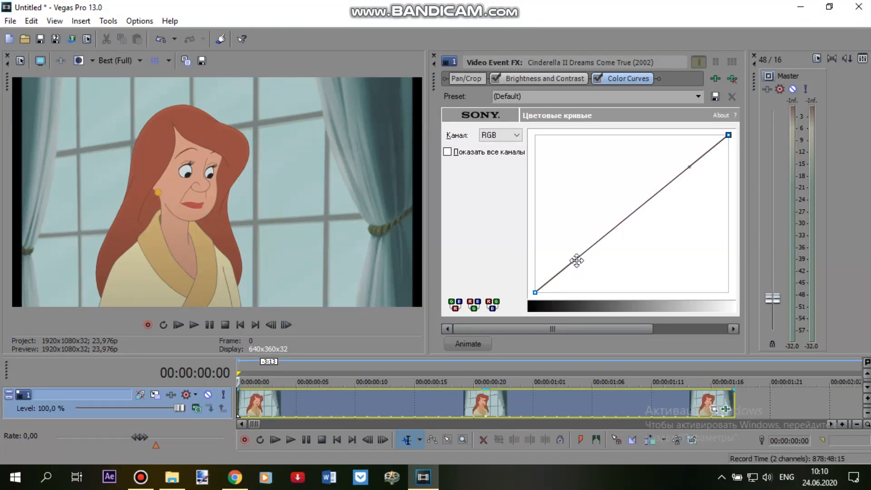
drag(586, 254, 604, 201)
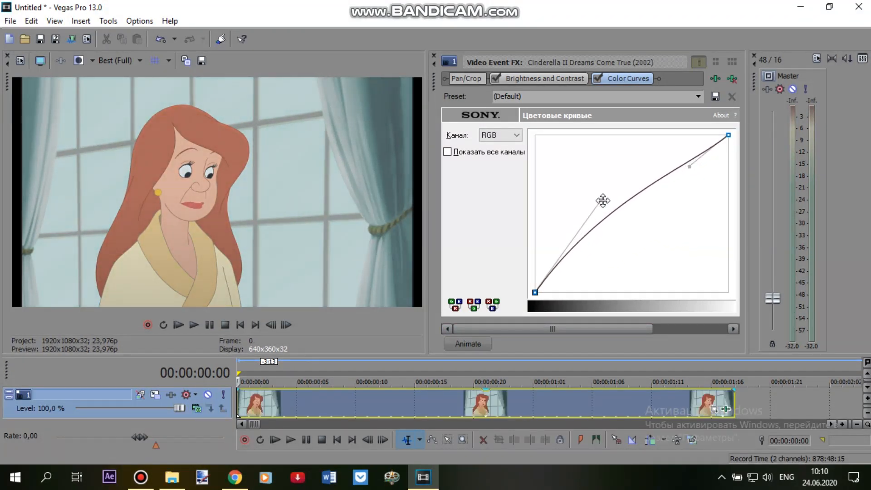
drag(689, 167, 686, 155)
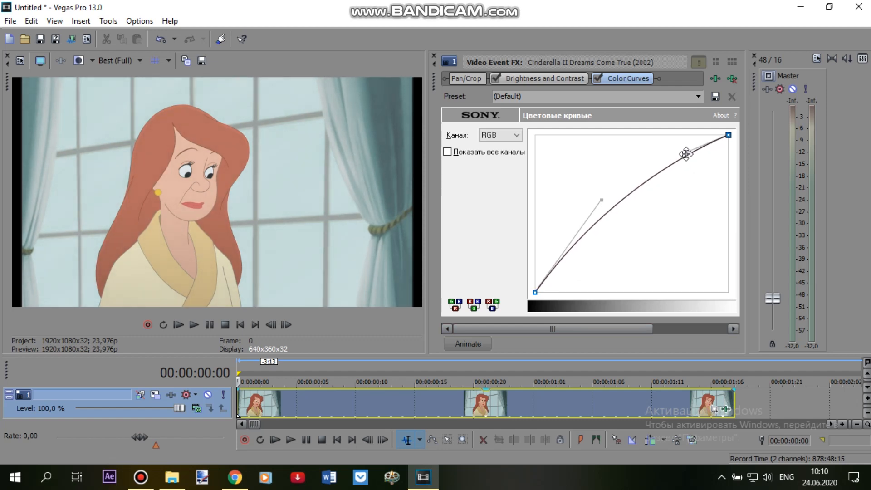
- Set the shot's Brightness to -0,129 and its Contrast to 0,075 in Brightness and Contrast
click(565, 78)
drag(561, 139, 565, 159)
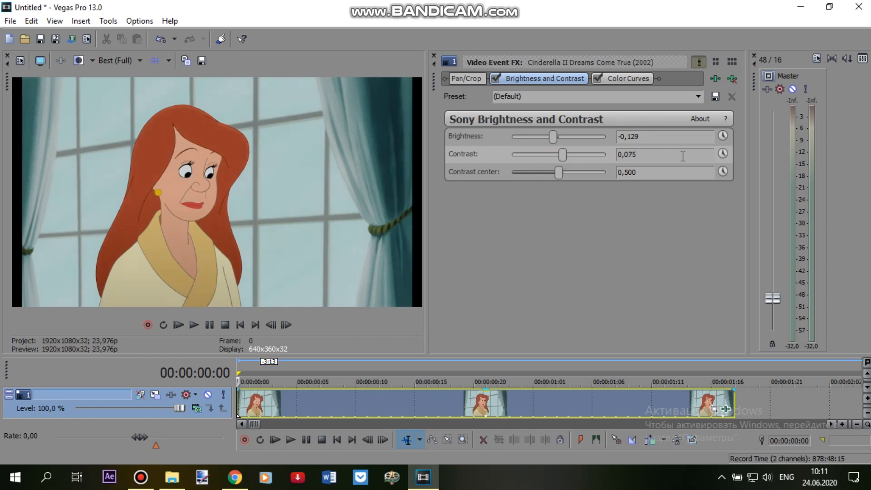
click(628, 79)
click(540, 79)
- Save the shot's Brightness and Contrast and Color Curves chain as a filter package named zzz in Наборы фильтров
click(716, 79)
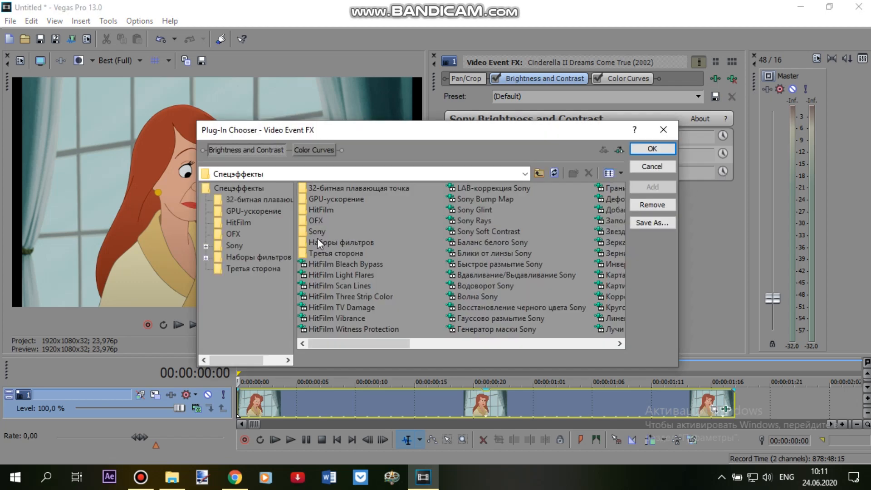
click(278, 256)
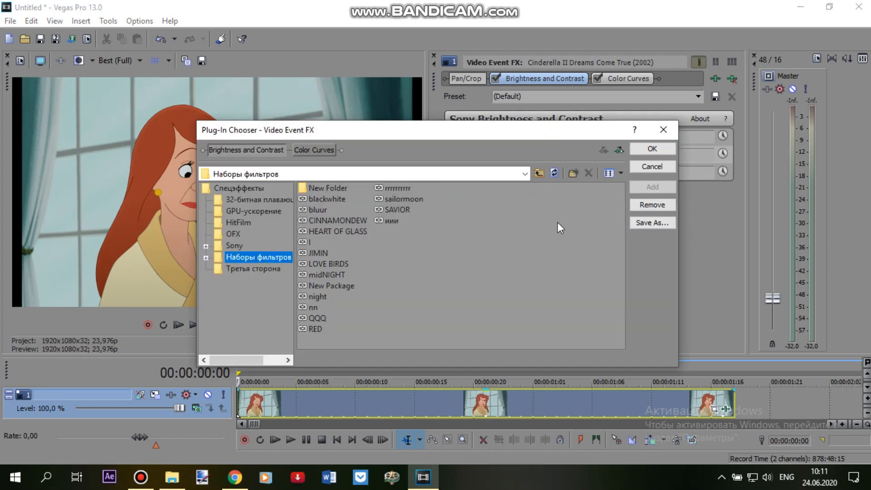
click(650, 224)
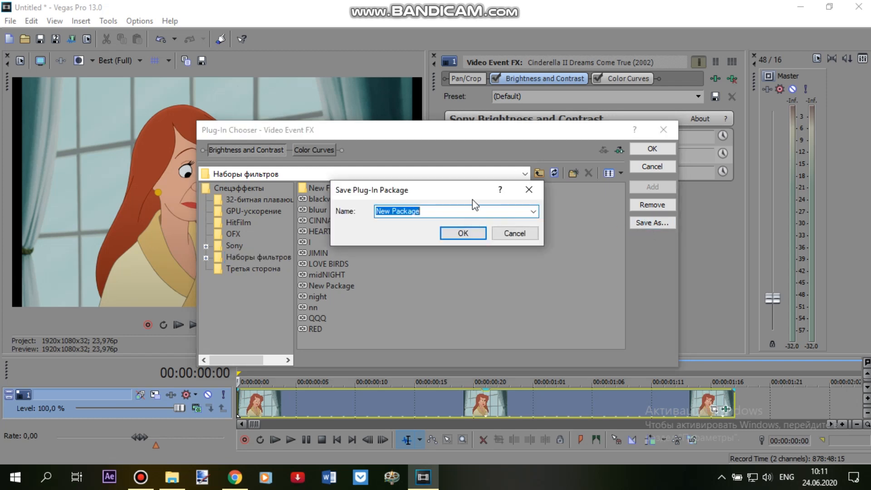
text(zzz)
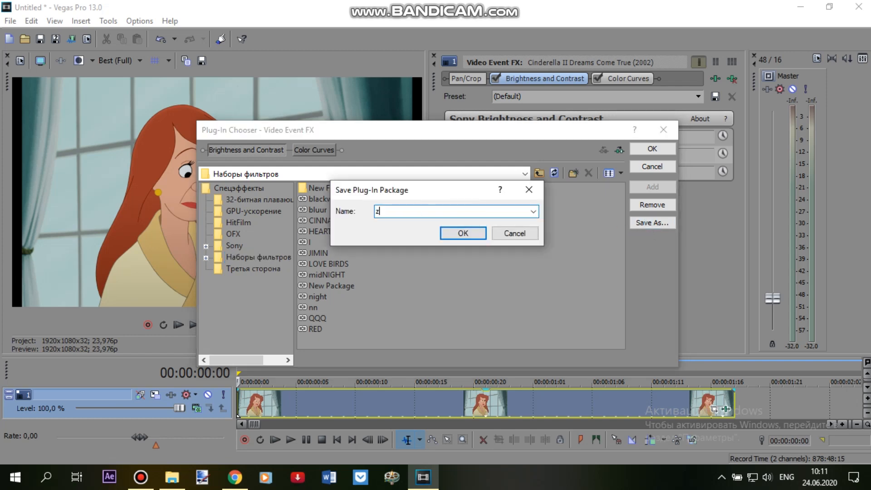
click(462, 234)
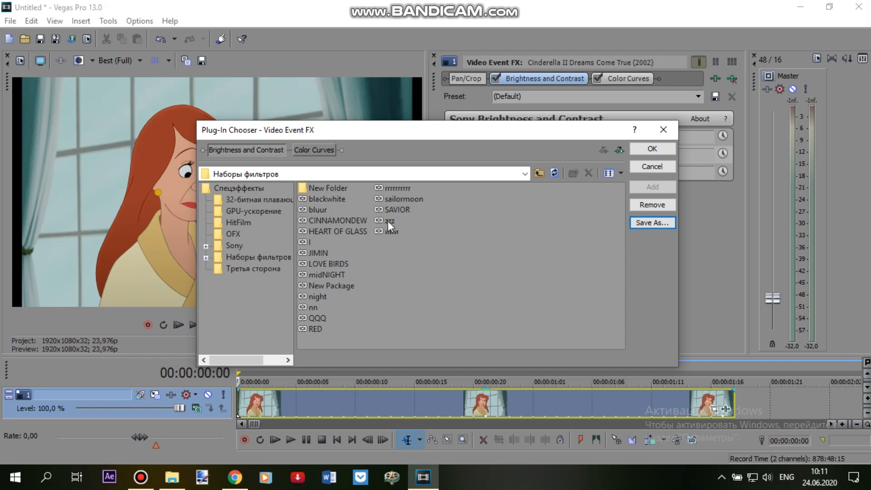
click(650, 151)
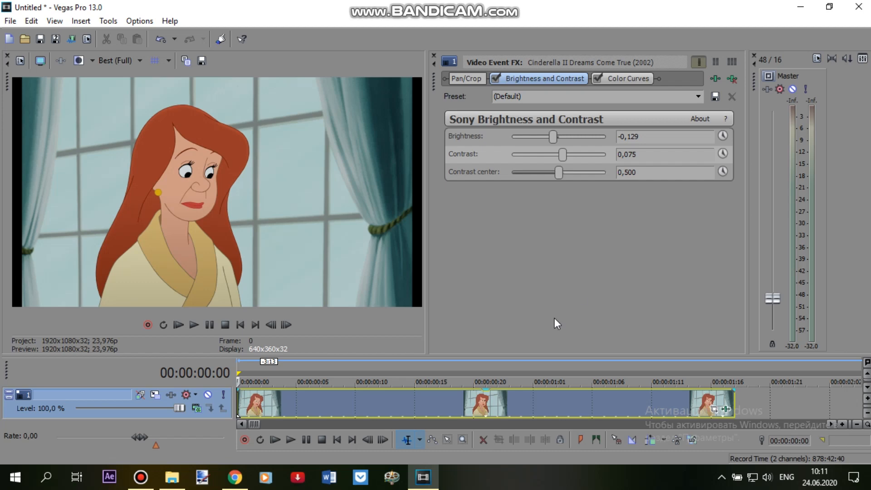
- Make the timeline area taller and set the shot's Contrast to -0,020
drag(545, 354, 551, 312)
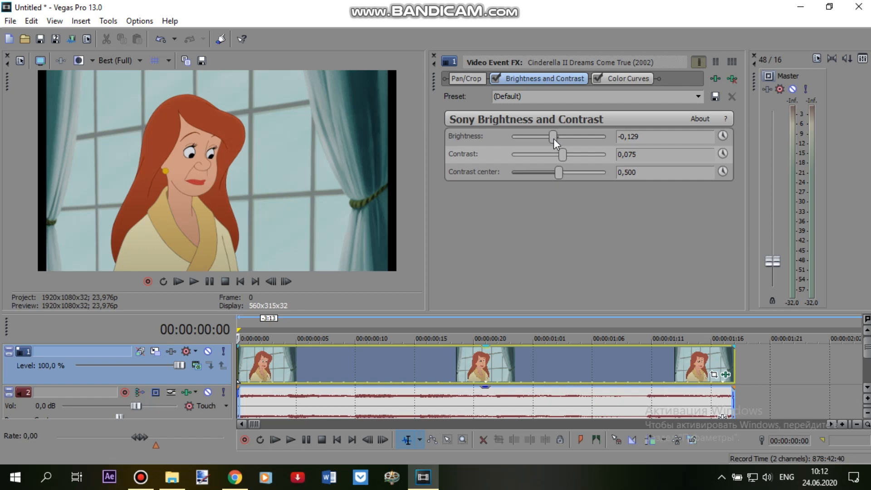
drag(565, 154, 559, 155)
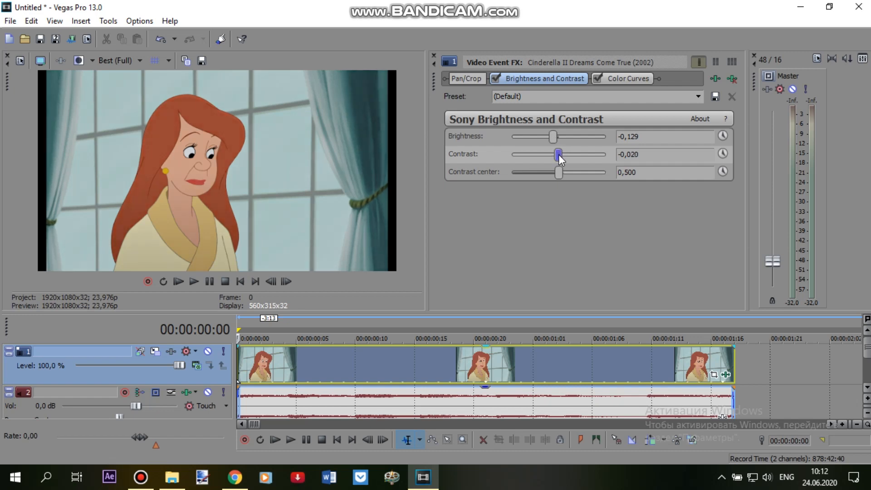
- Save the adjusted effect chain over the existing zzz package, replacing it
click(716, 78)
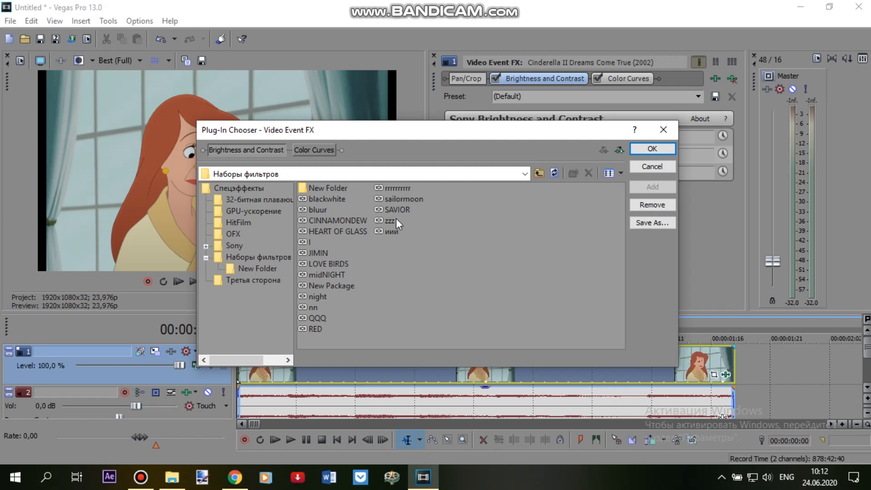
click(649, 228)
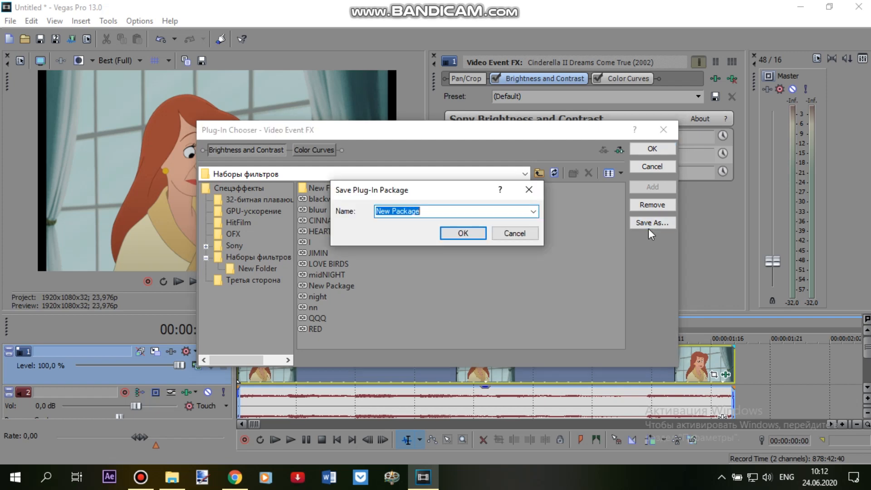
click(534, 211)
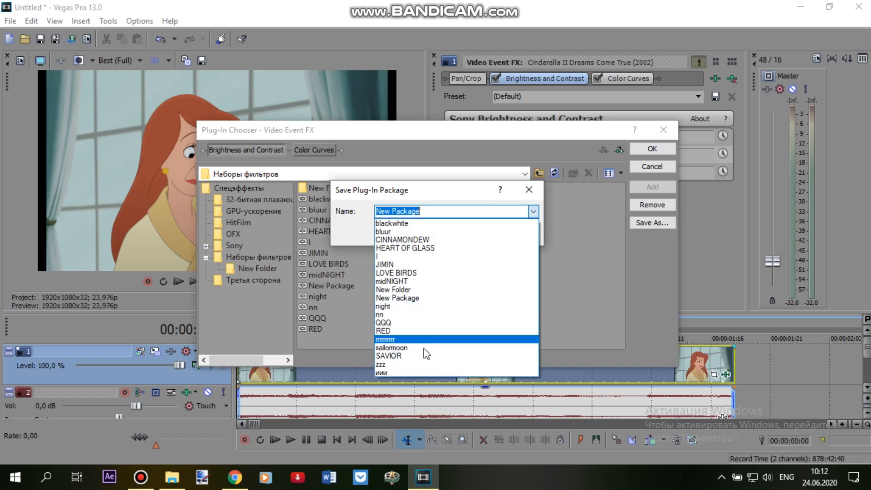
click(387, 365)
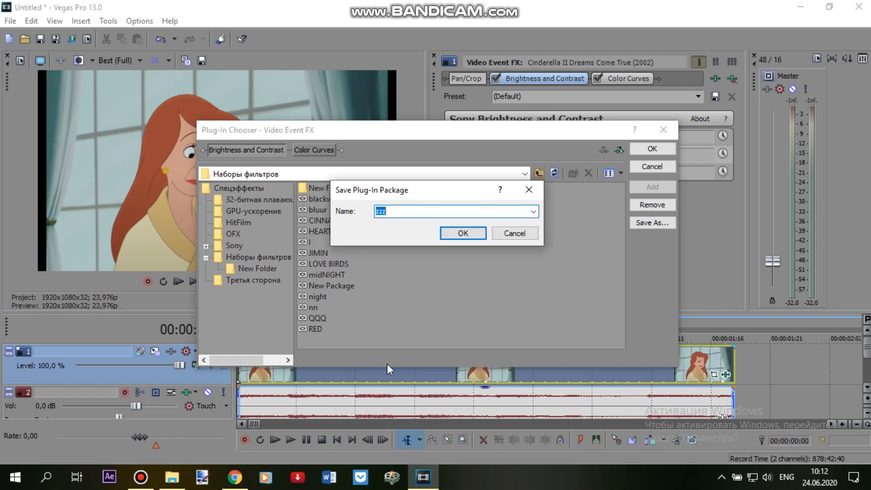
click(413, 213)
click(463, 234)
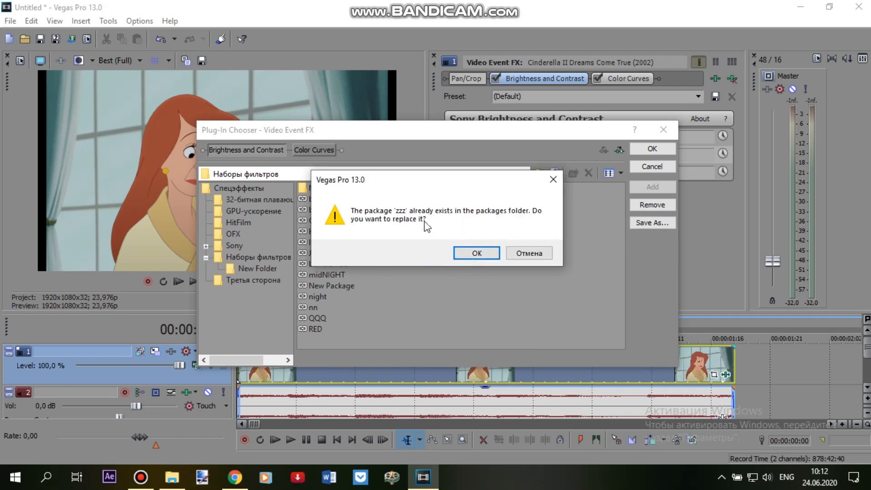
click(461, 252)
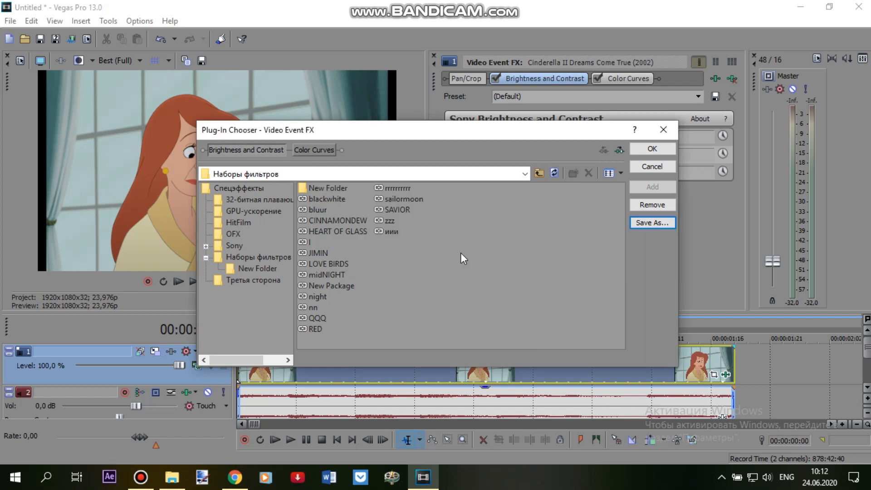
click(648, 151)
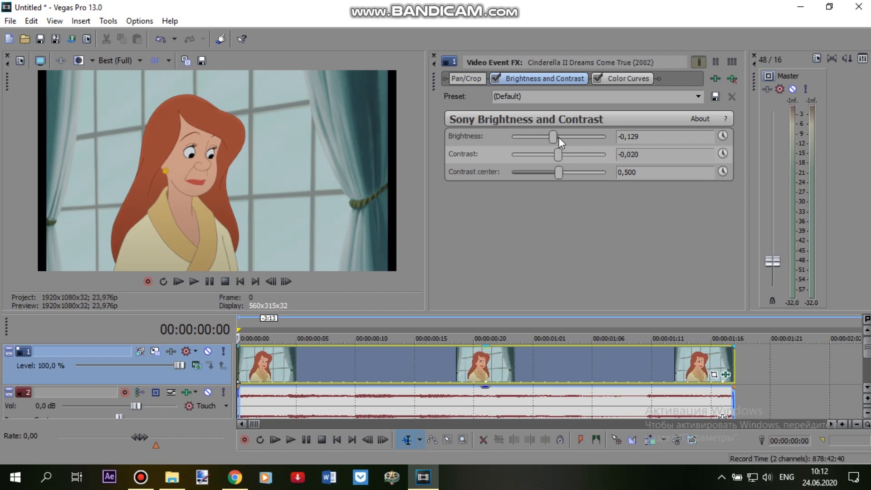
- Set the shot's Contrast to 0,088 in Brightness and Contrast
drag(559, 157, 562, 154)
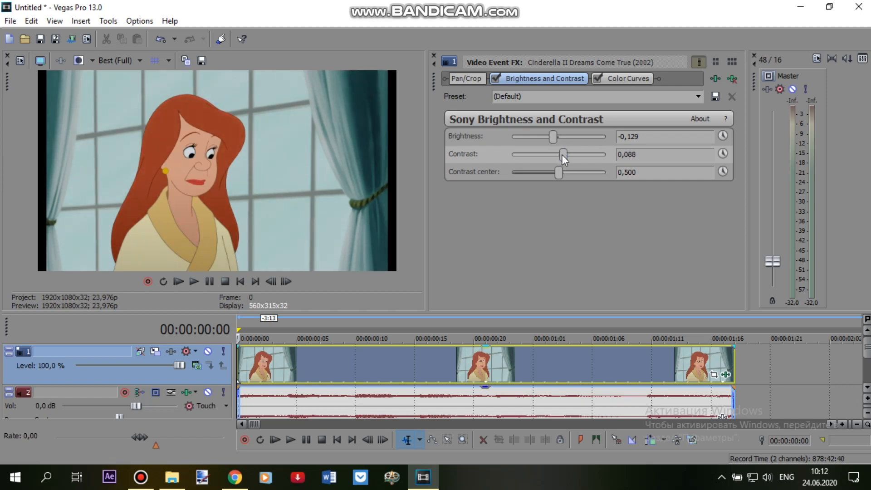
- Overwrite the zzz filter package with the shot's current Brightness and Contrast and Color Curves settings
click(716, 78)
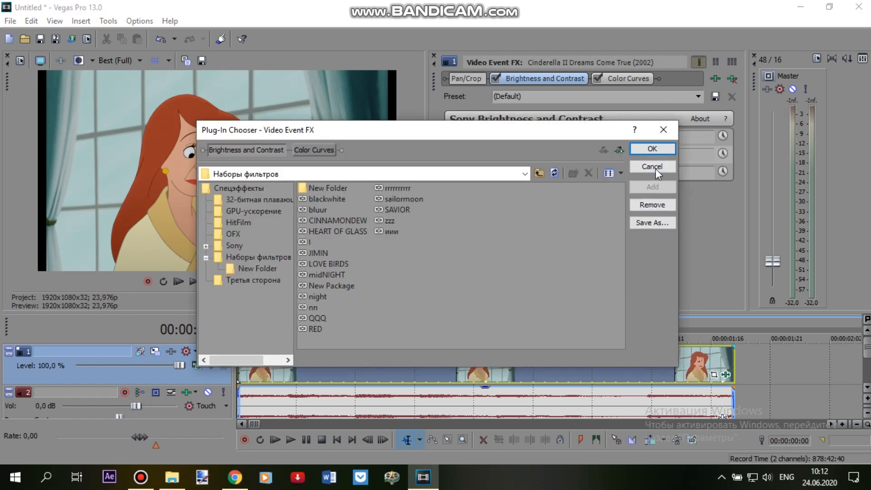
click(652, 223)
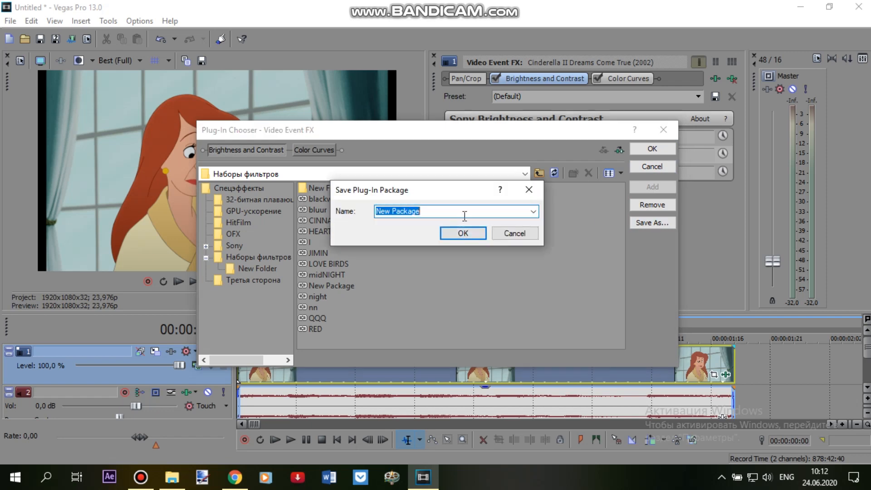
click(533, 211)
click(402, 364)
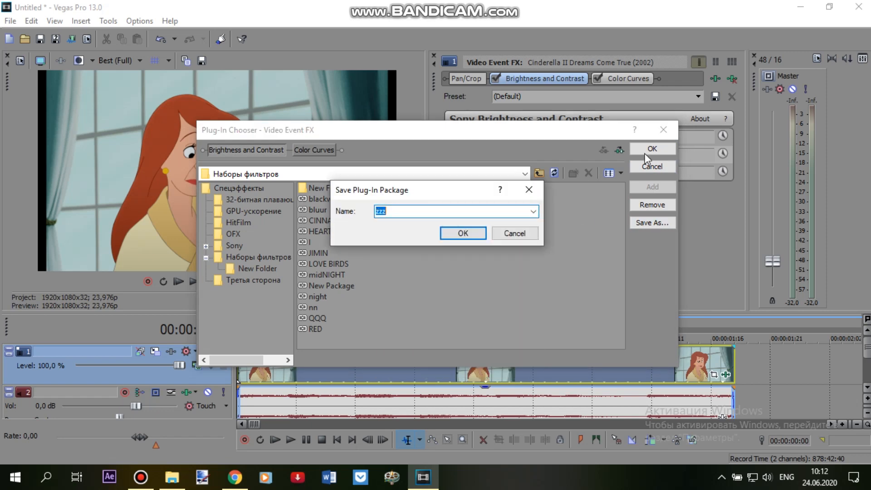
click(477, 234)
click(477, 253)
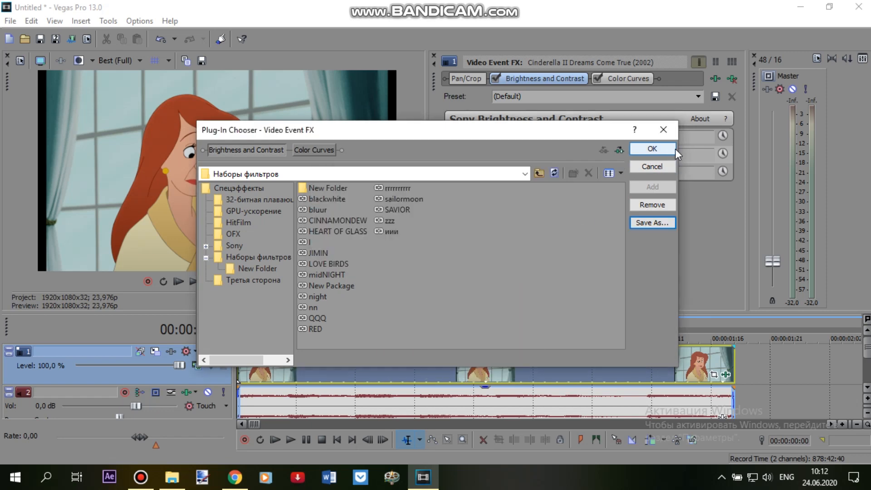
click(672, 149)
- Close the Video Event FX window and rebalance the height of the preview and timeline areas
drag(540, 312, 540, 264)
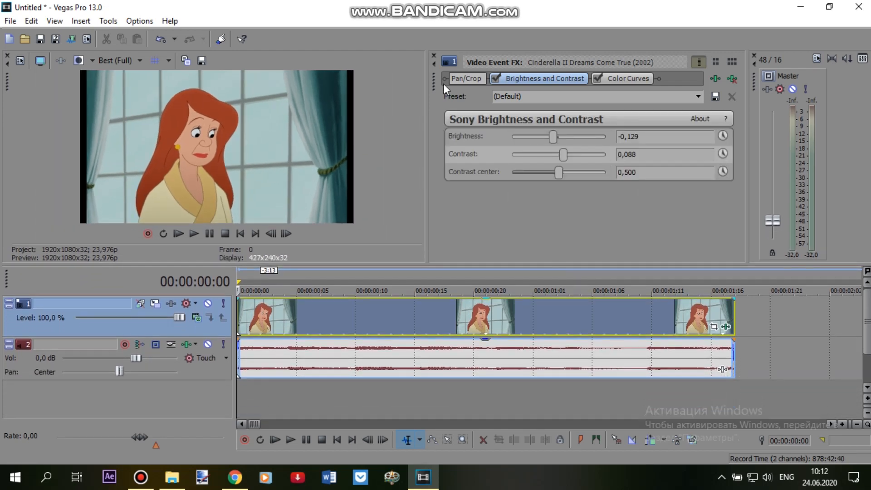
click(434, 55)
drag(479, 272, 479, 306)
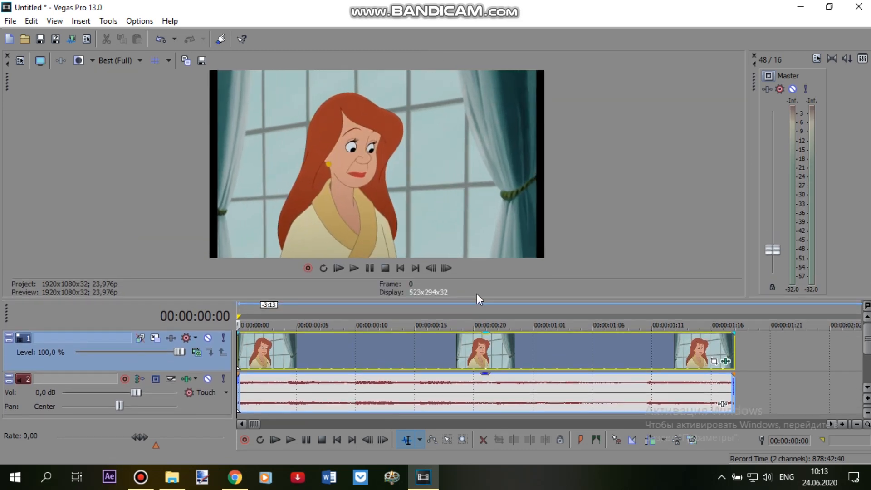
- Mark the whole shot as the loop region with looped playback on, and set the preview quality to Best (Full)
double_click(448, 342)
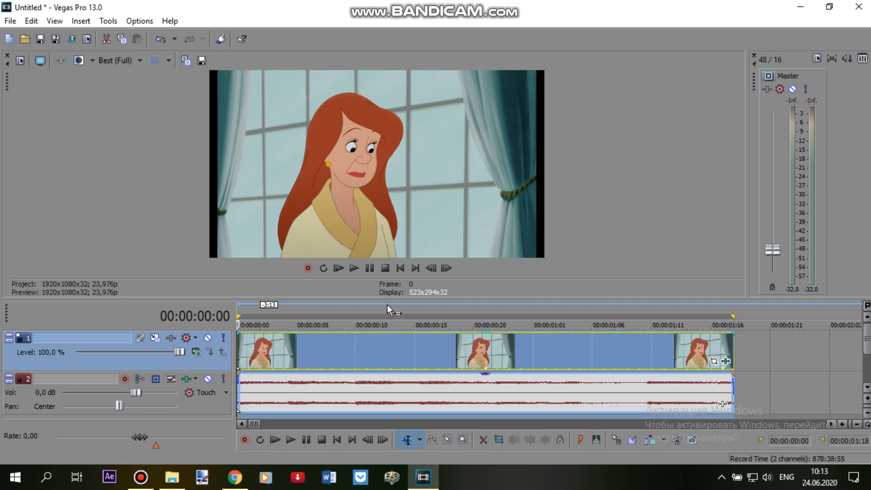
click(324, 268)
click(319, 352)
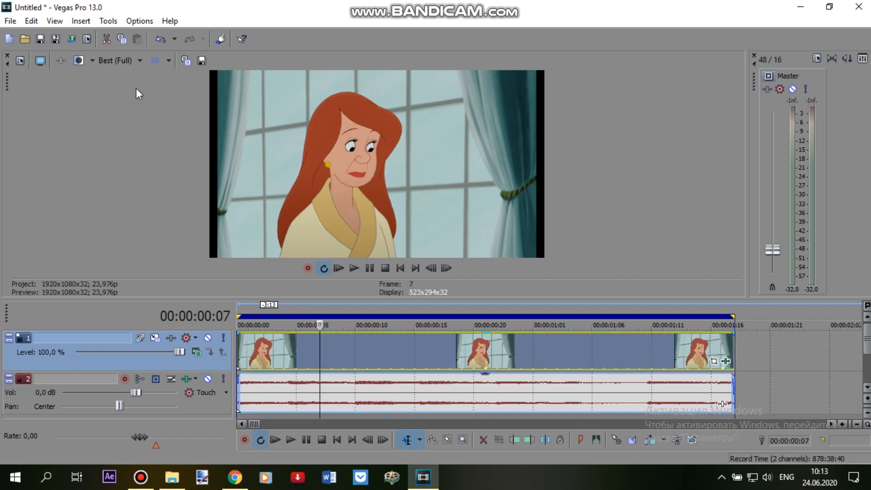
click(110, 61)
mouse_move(119, 119)
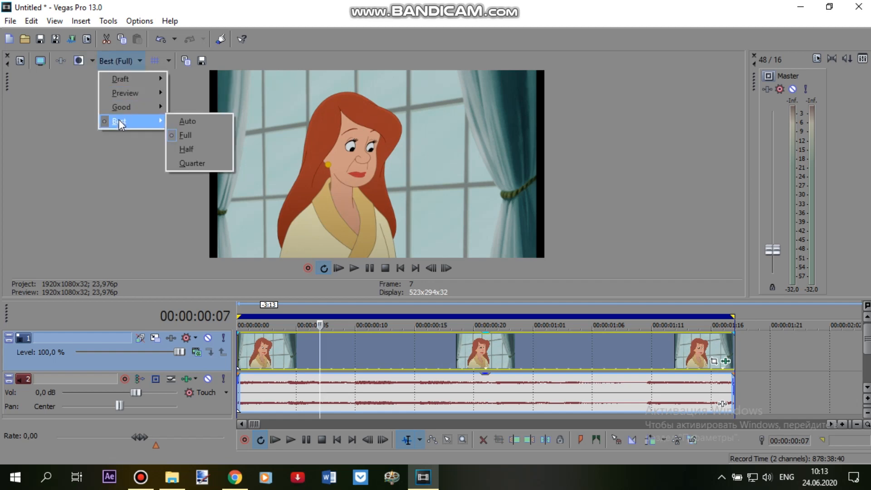
click(196, 135)
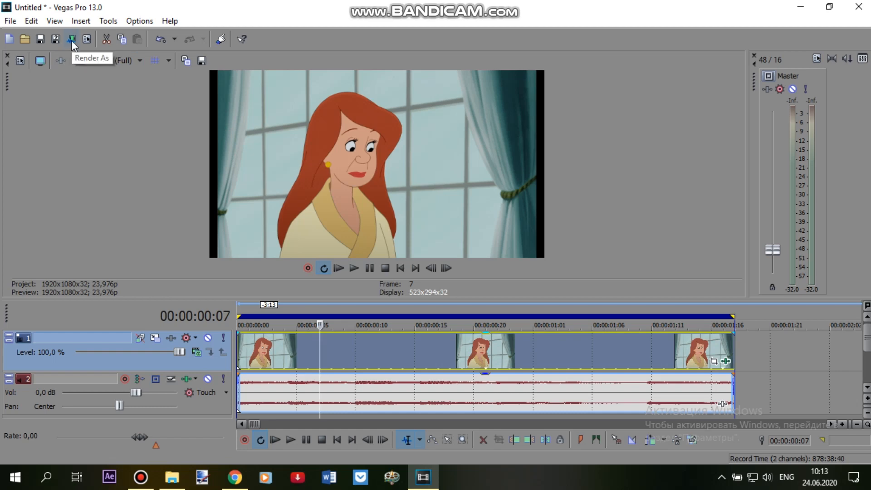
- Set up a render named anastasia with the MainConcept AVC/AAC template Internet HD 1080p, keeping it a favorite and listing only favorites
click(71, 40)
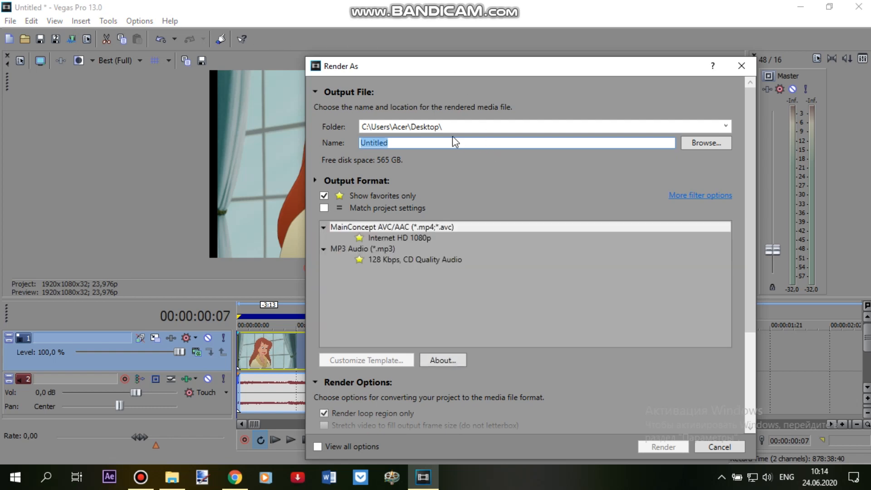
text(anastasia)
click(325, 196)
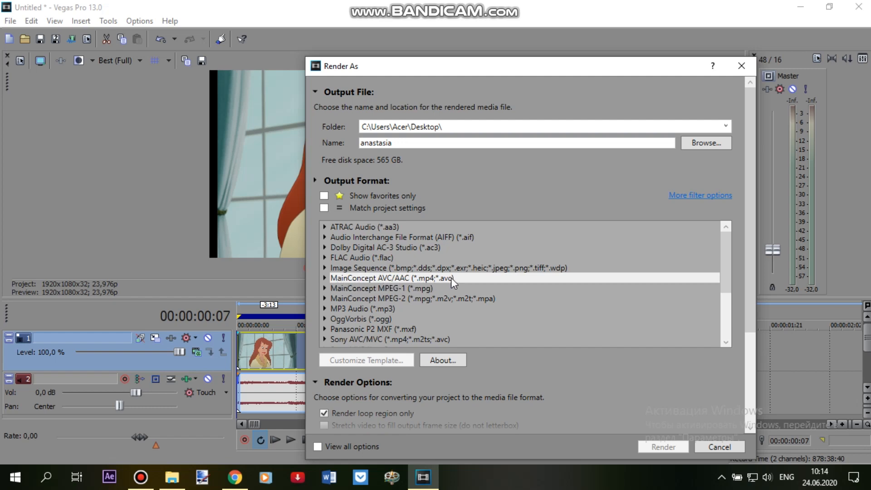
click(325, 278)
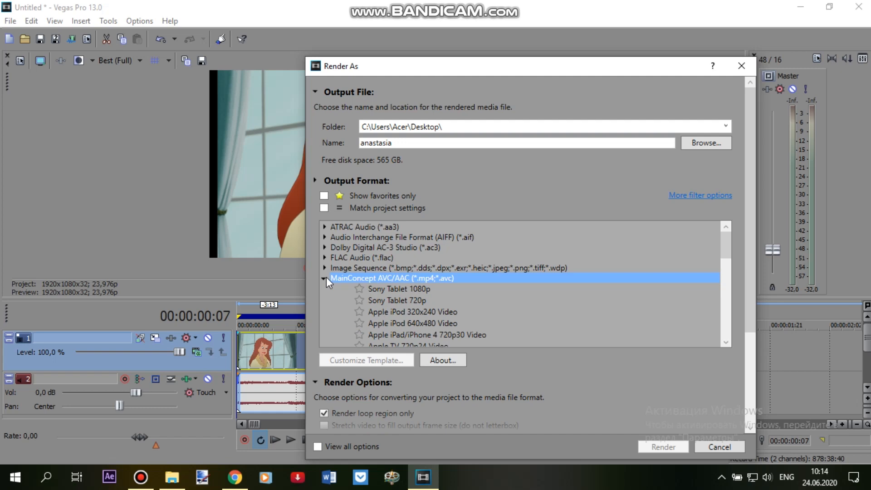
scroll(631, 225, down, 3)
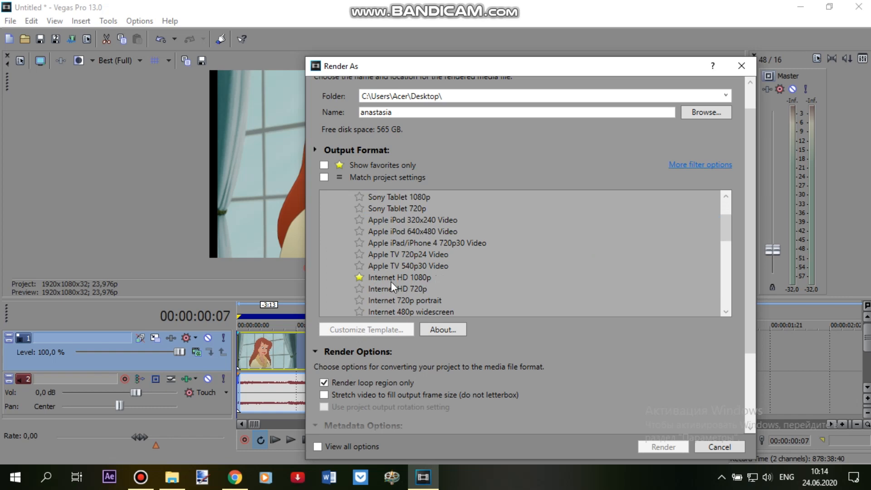
click(360, 277)
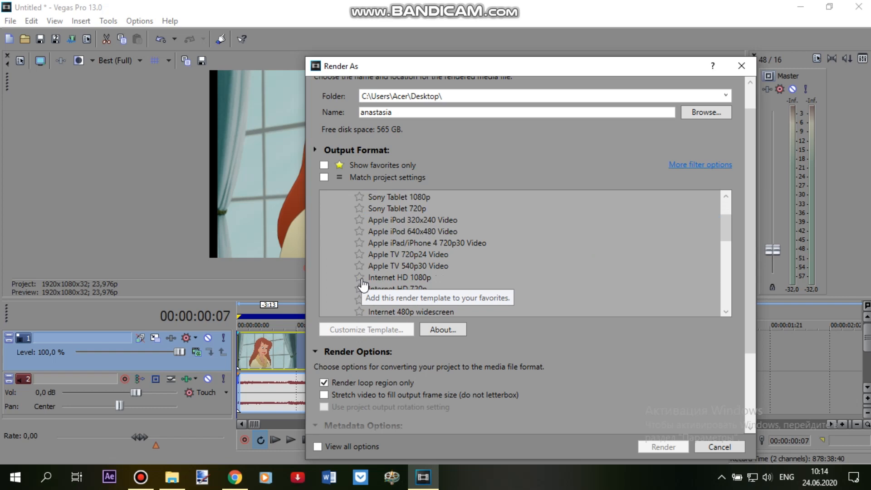
click(360, 278)
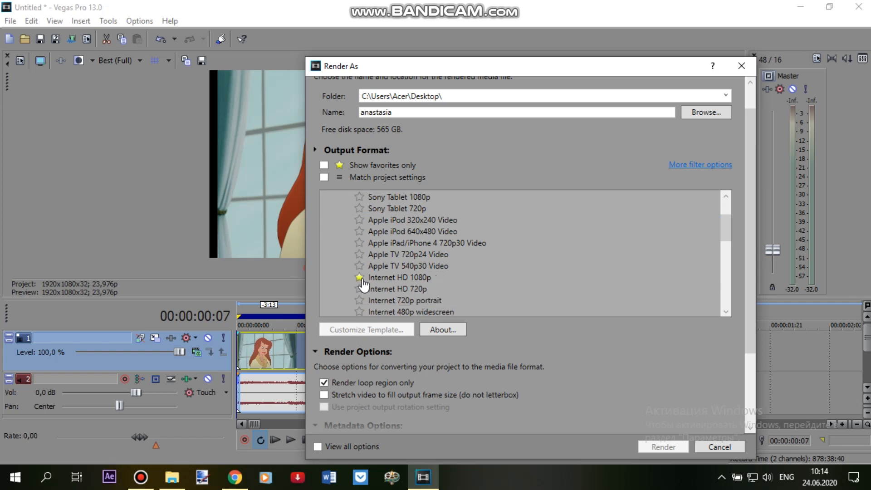
click(413, 278)
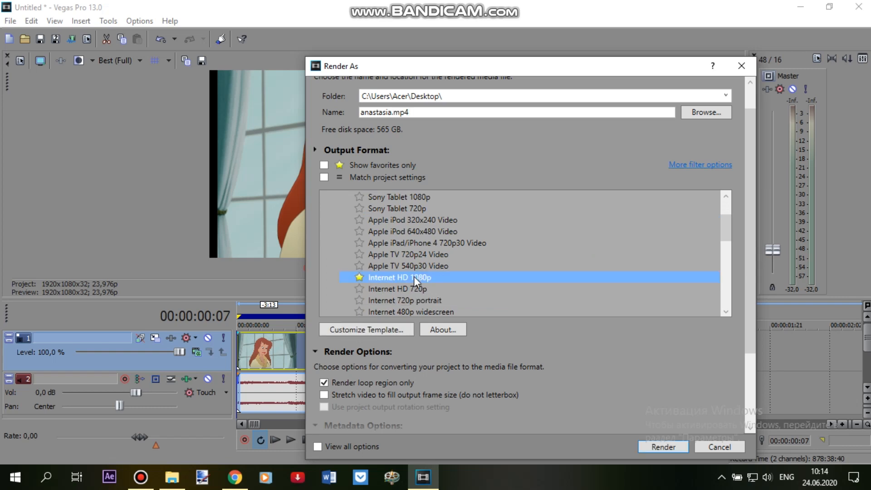
click(326, 166)
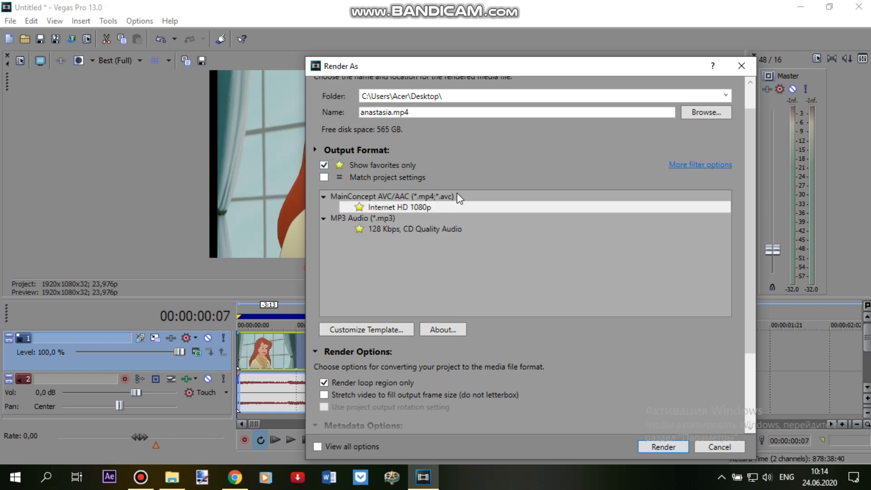
- Customize the render template with a frame rate of 23,976 (IVTC Film) and a constant bit rate of 4 000 000 bps
click(376, 331)
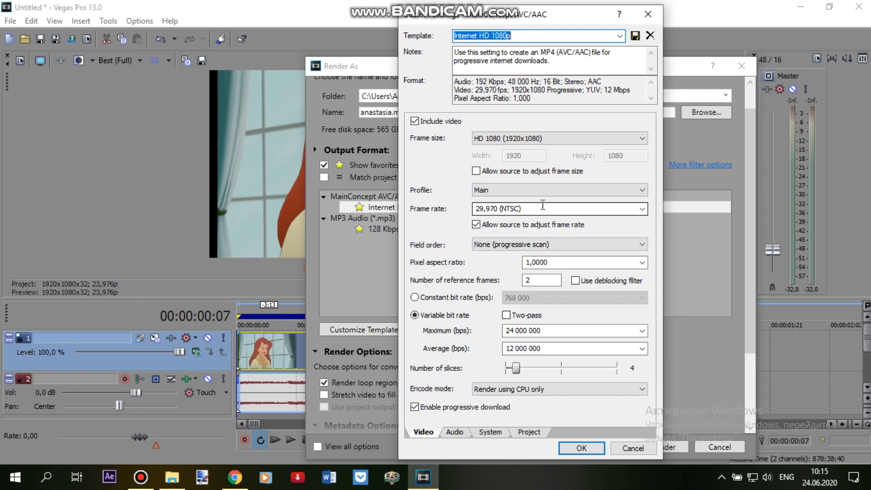
click(641, 209)
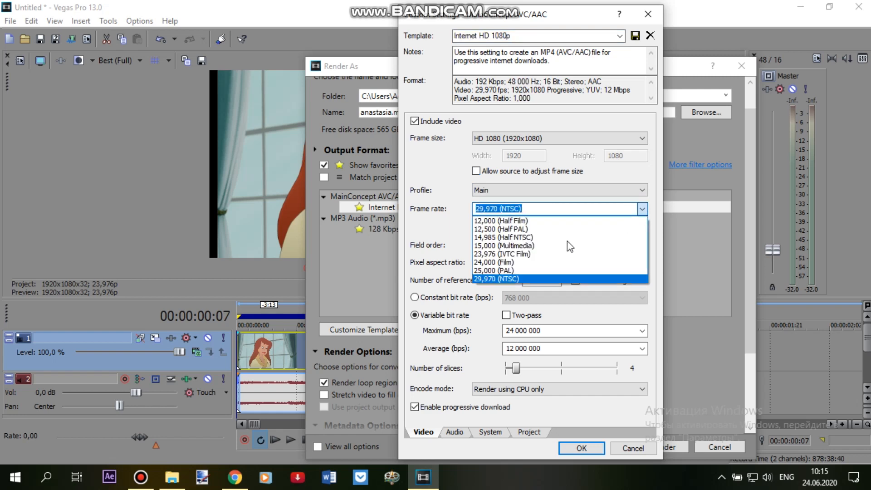
click(520, 254)
click(570, 209)
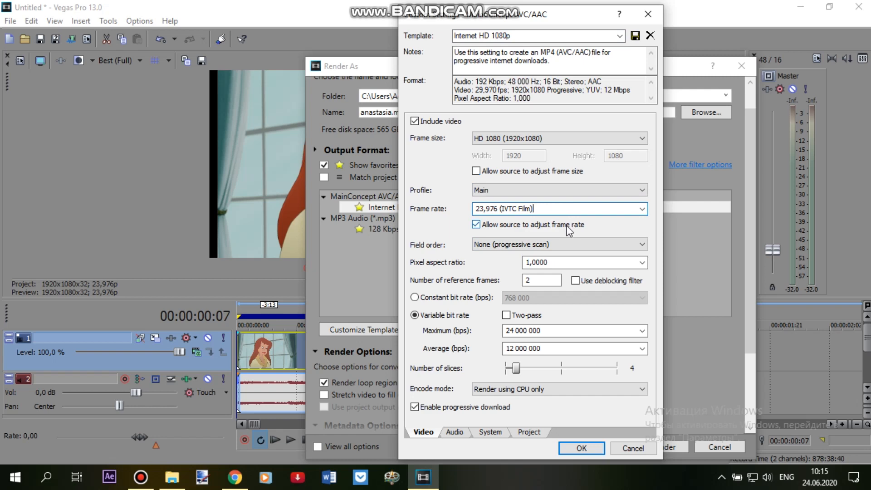
click(482, 300)
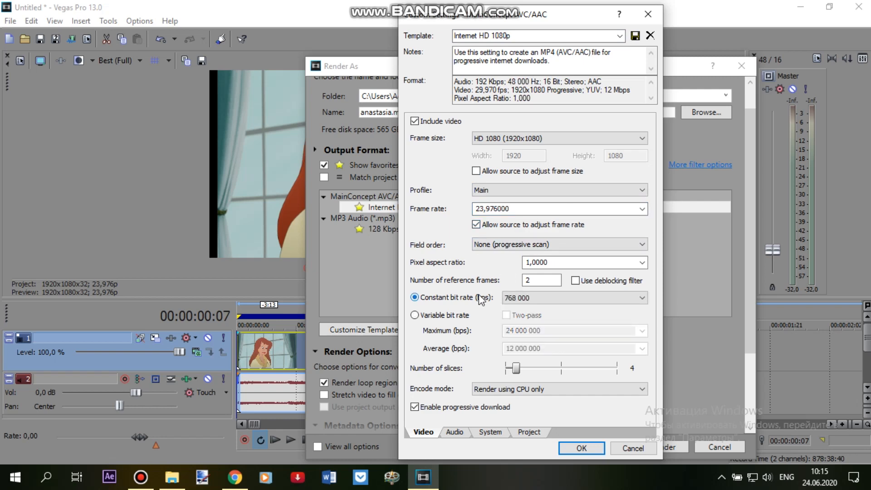
click(561, 297)
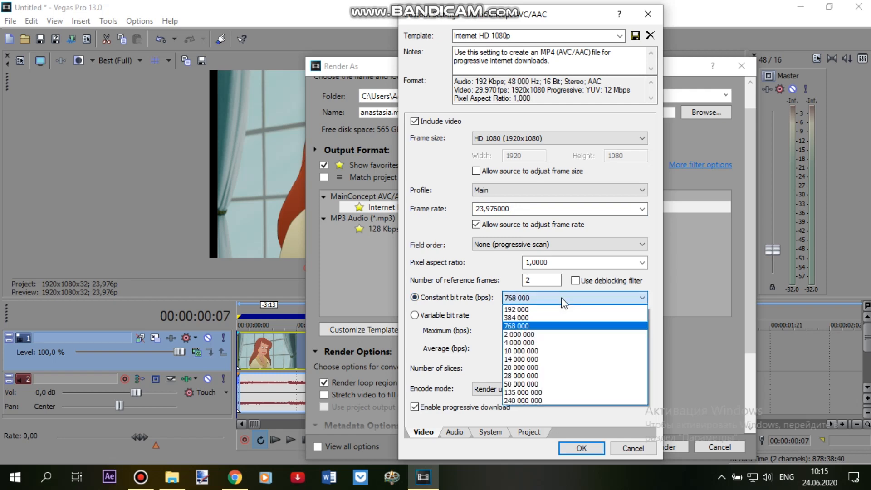
click(535, 347)
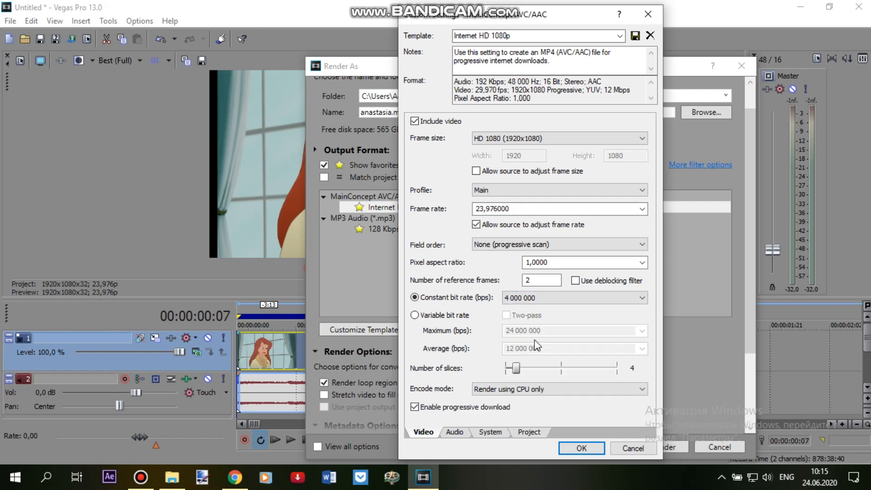
- Set the template's video rendering quality to Best and render the loop region
click(537, 434)
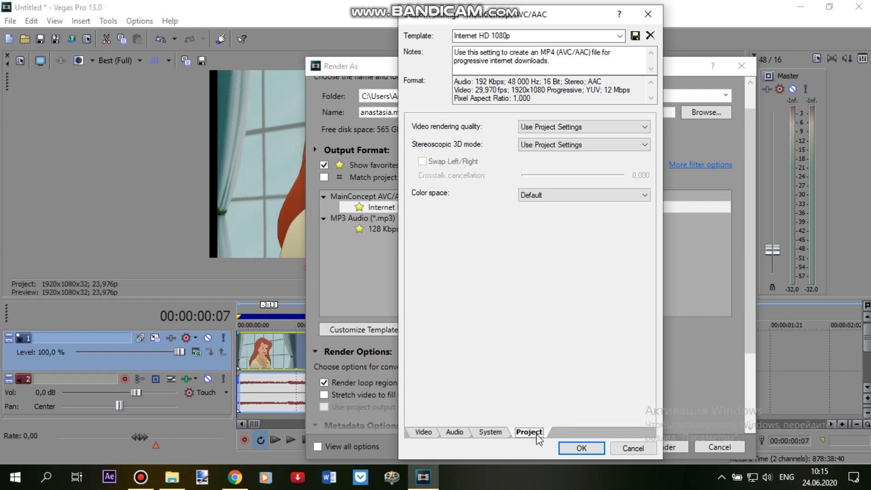
click(568, 126)
click(557, 172)
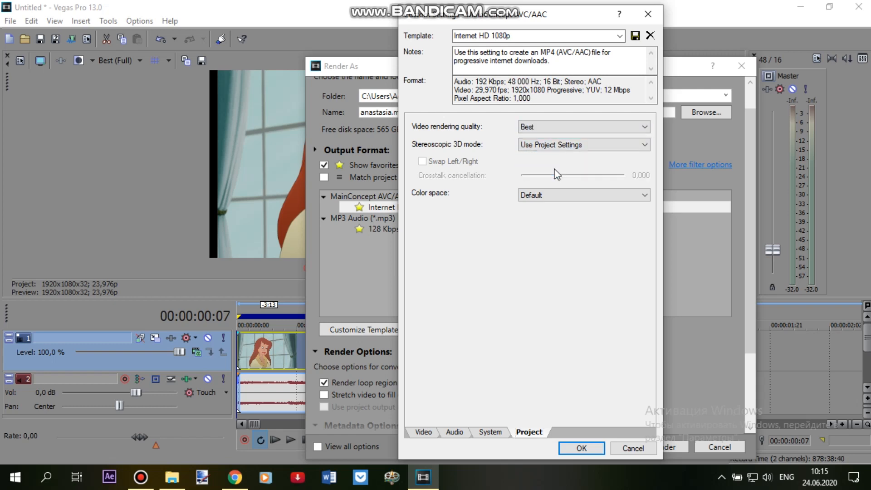
click(575, 448)
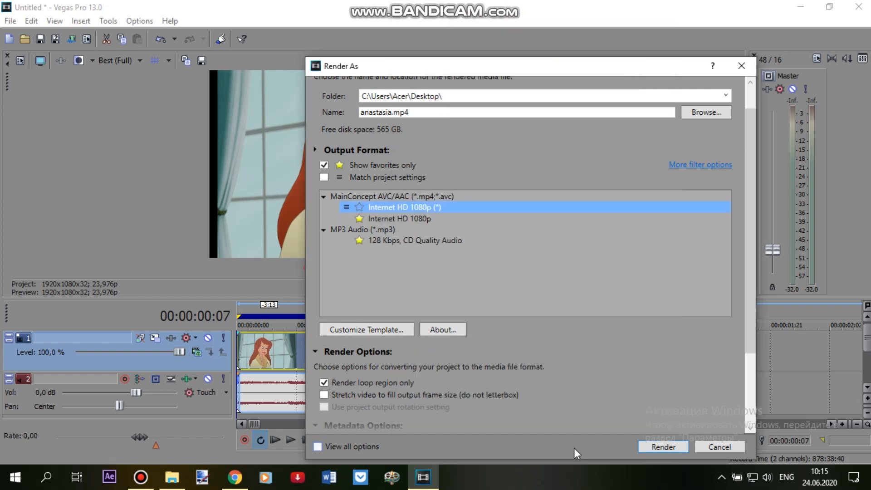
click(657, 447)
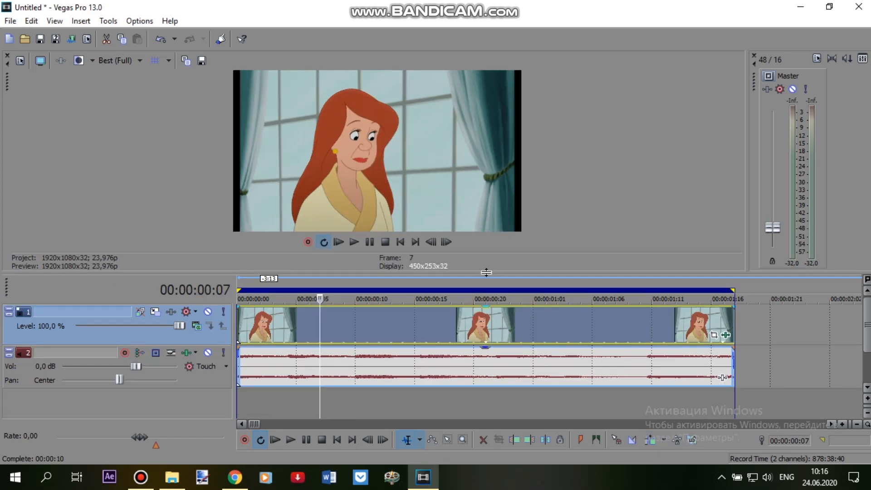
- Turn on Ignore Event Grouping and move the audio event about 6 frames later, leaving the video in place
drag(486, 272, 483, 237)
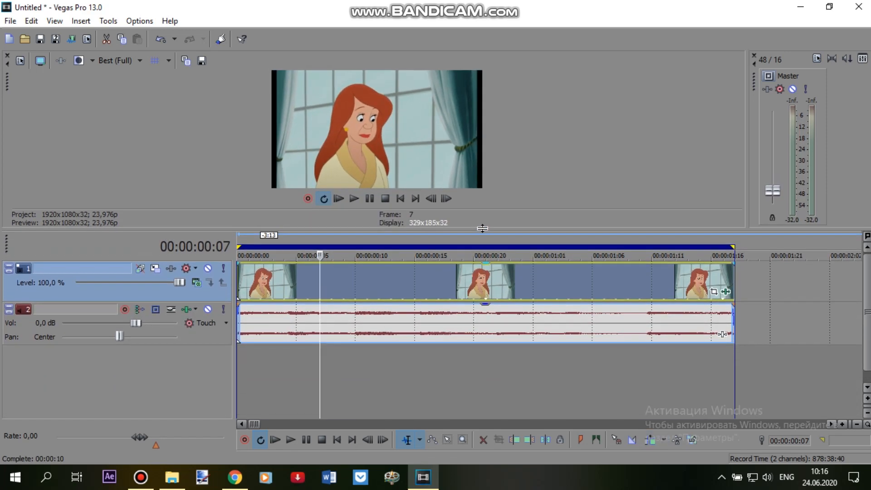
click(435, 275)
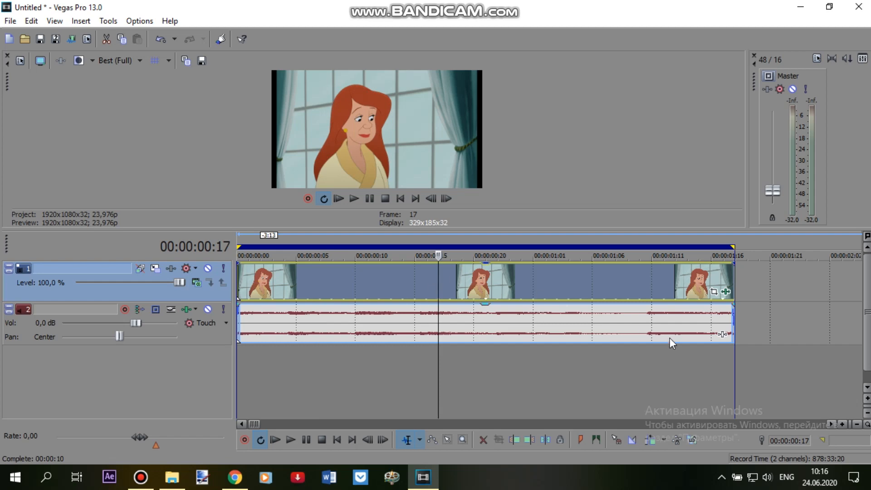
click(692, 440)
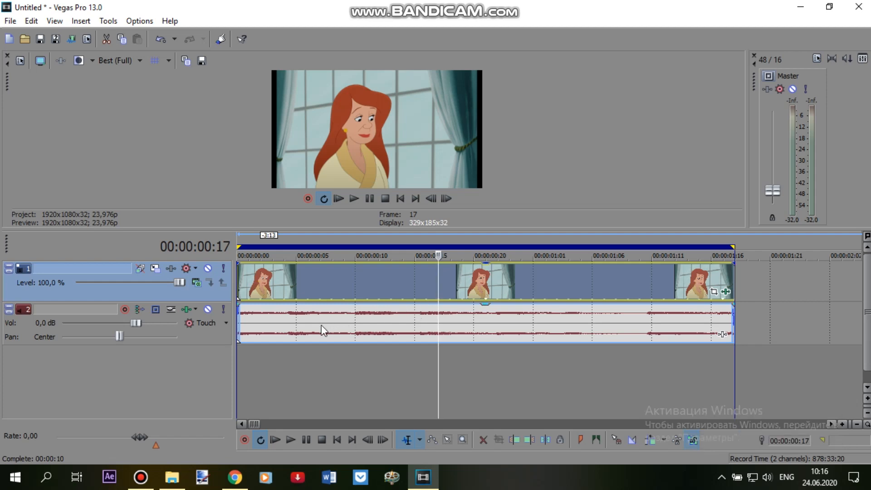
drag(301, 325, 366, 330)
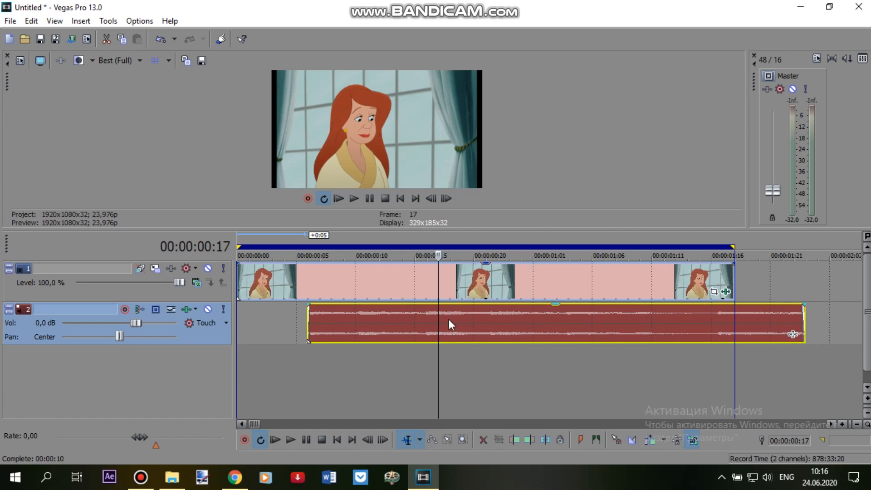
- Delete the audio track and make the preview area taller
right_click(278, 320)
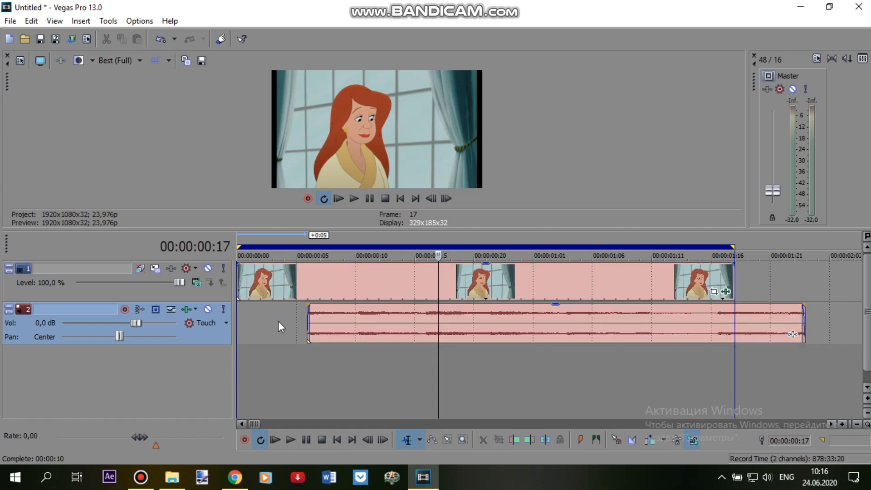
click(304, 223)
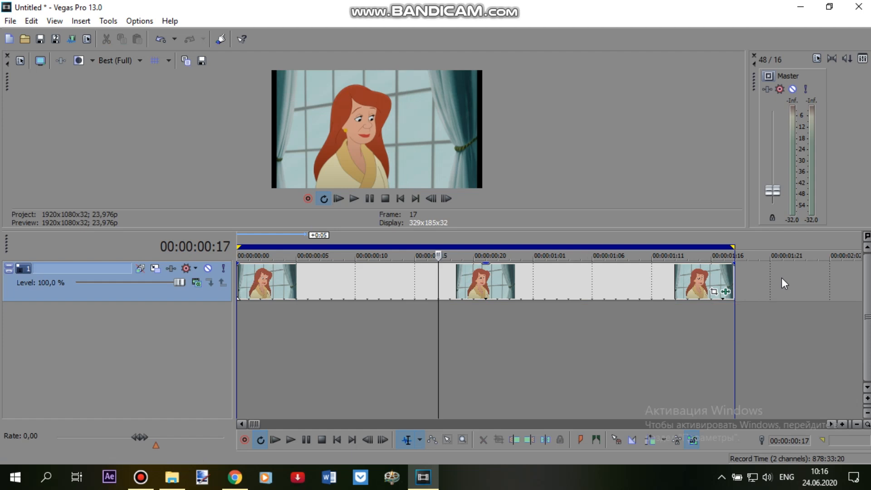
drag(570, 230, 556, 312)
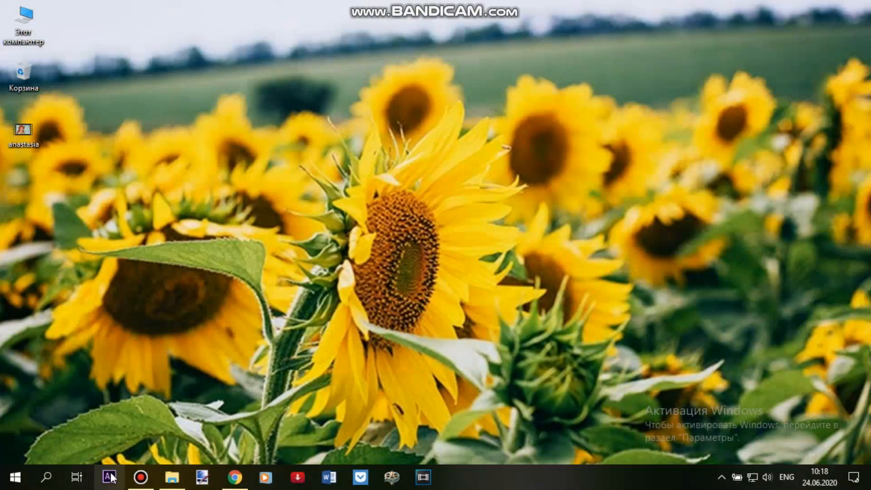
- Launch After Effects, make the upper panels taller and widen the project panel
click(110, 477)
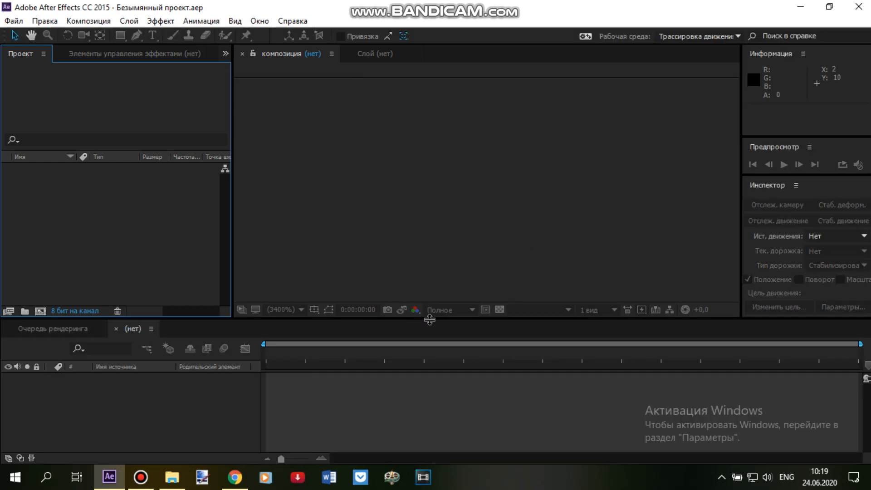
drag(430, 320, 428, 341)
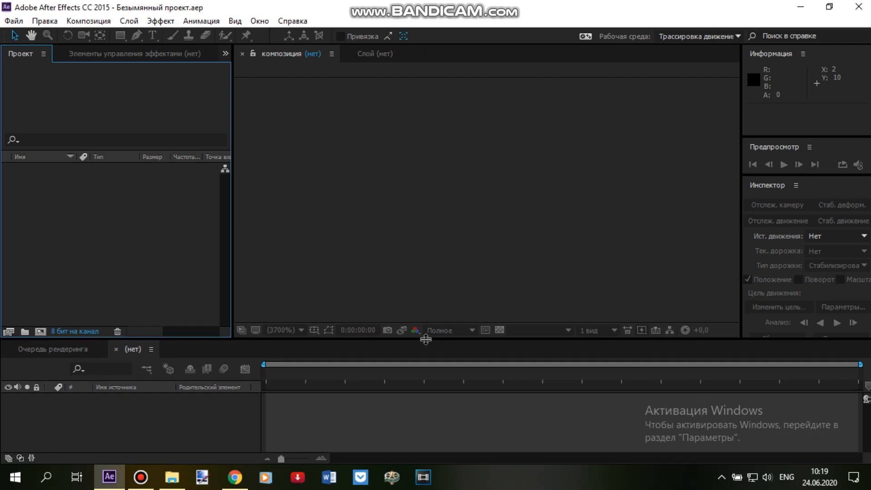
drag(233, 131, 272, 168)
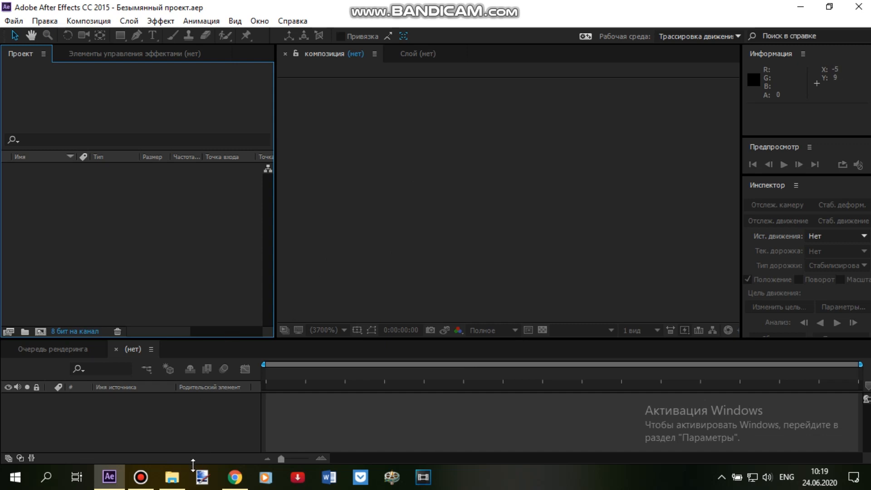
- Import the anastasia video into the project from the desktop folder window and delete it from the project
click(181, 486)
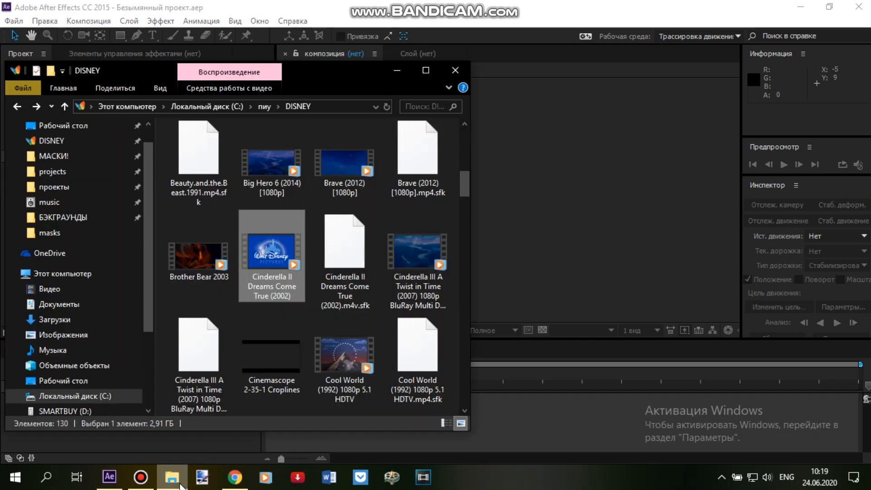
click(72, 126)
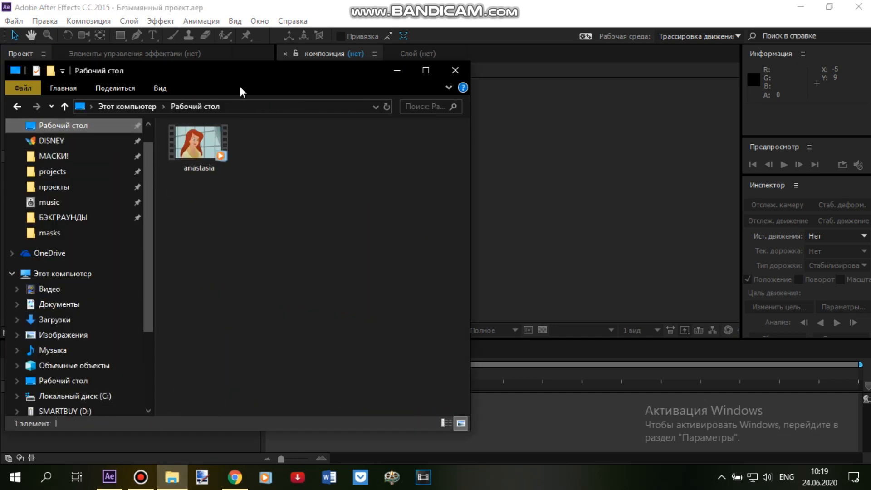
drag(240, 90, 410, 115)
drag(358, 161, 102, 228)
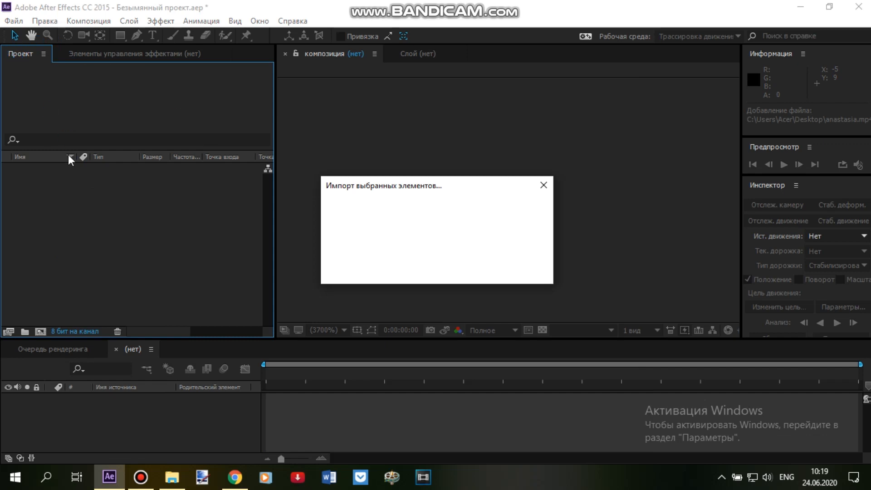
click(102, 203)
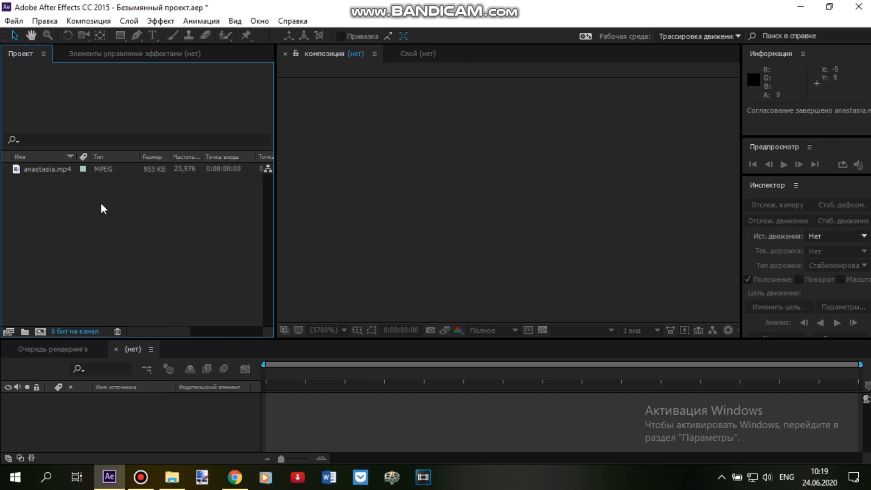
click(42, 173)
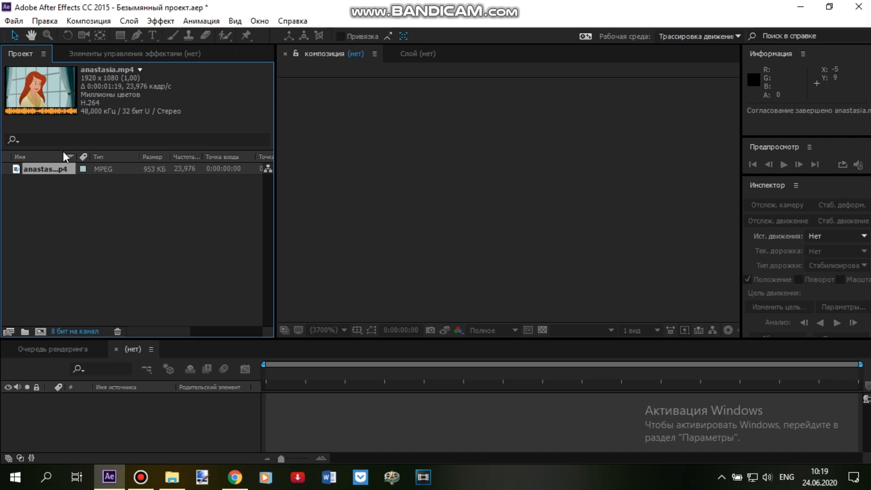
key(Delete)
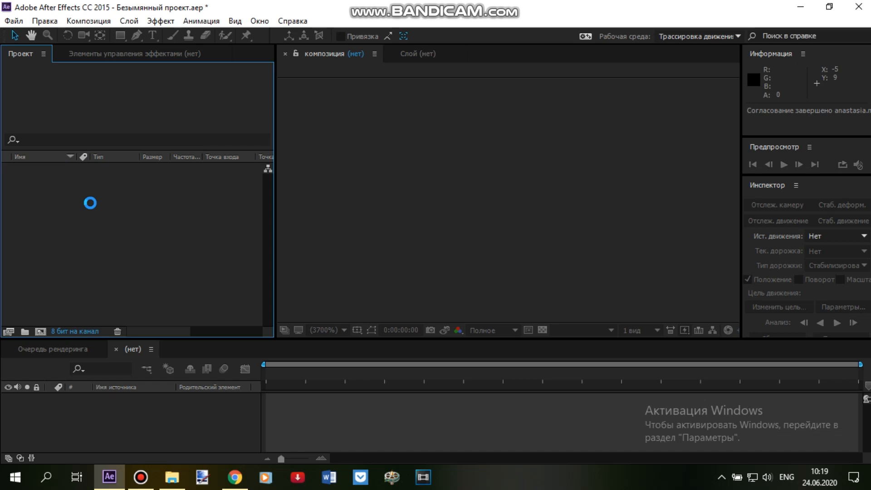
- Import the anastasia video from the desktop as footage through the file import dialog
double_click(90, 203)
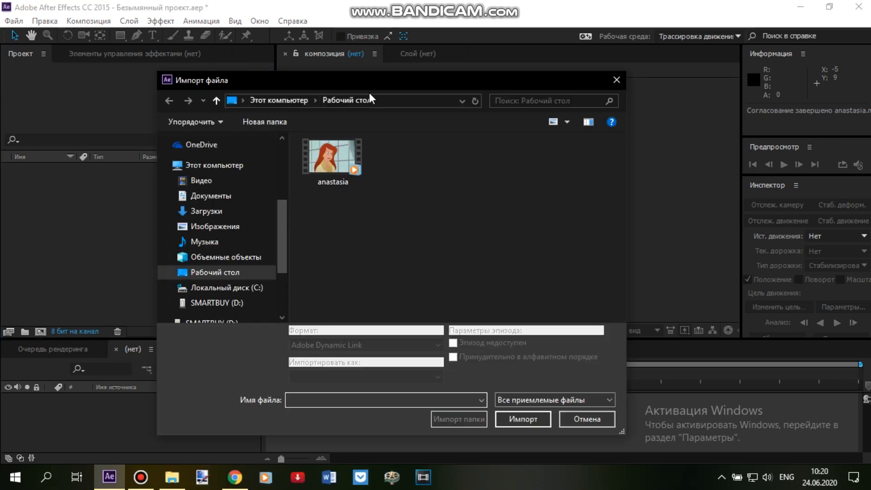
click(330, 148)
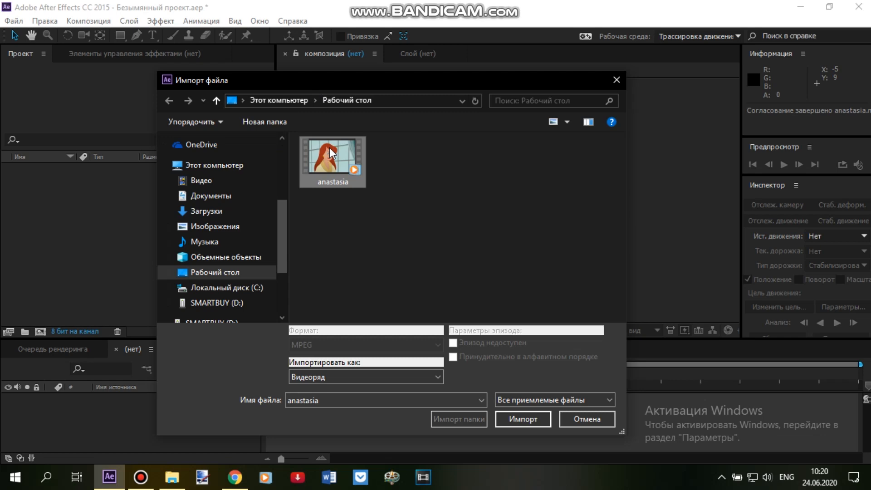
click(523, 419)
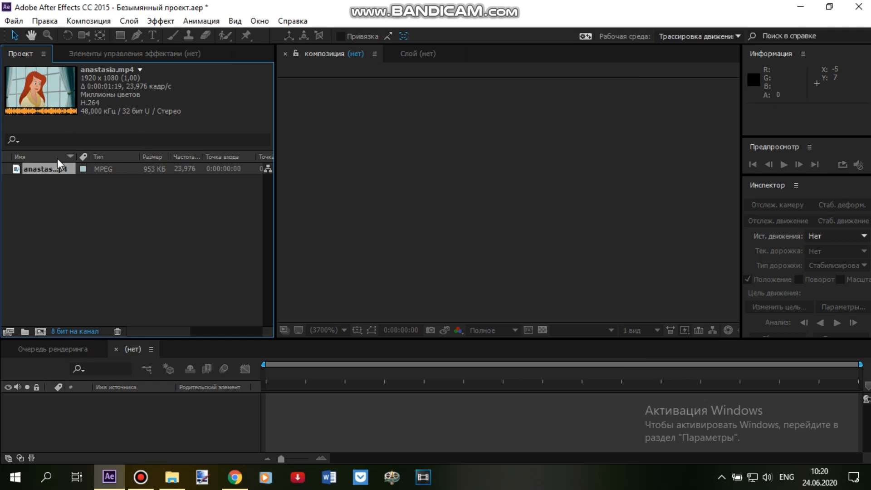
click(56, 192)
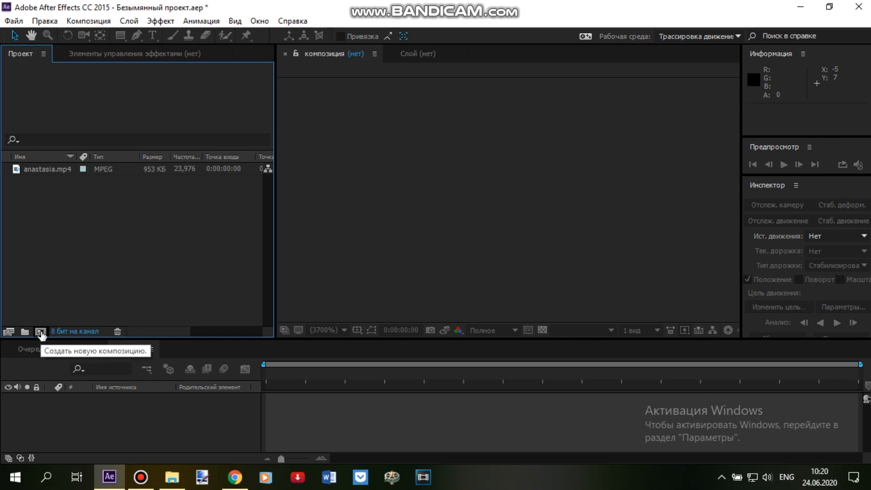
- Create a composition from anastasia.mp4 and narrow the project panel to widen the viewer
drag(42, 169, 35, 241)
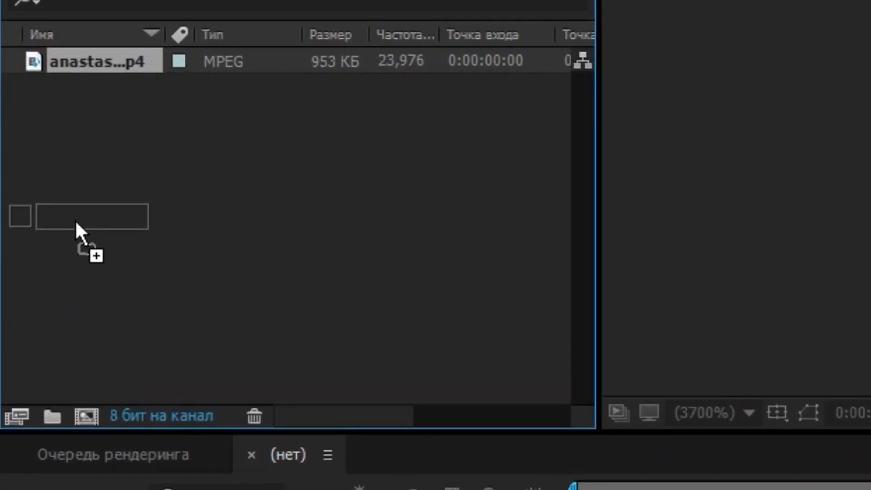
drag(75, 220, 90, 418)
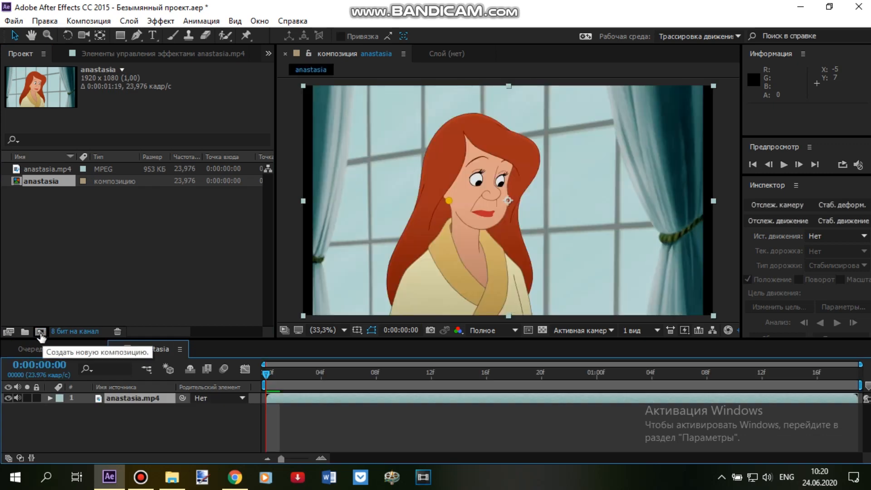
drag(274, 226, 194, 233)
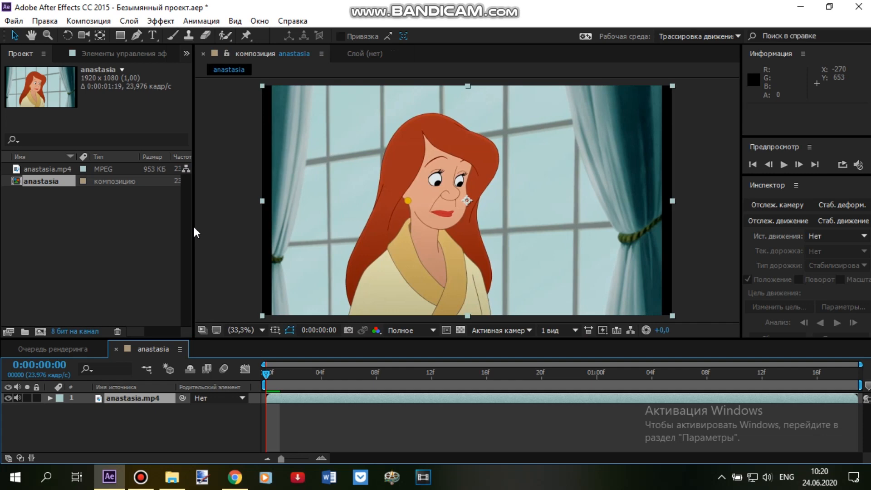
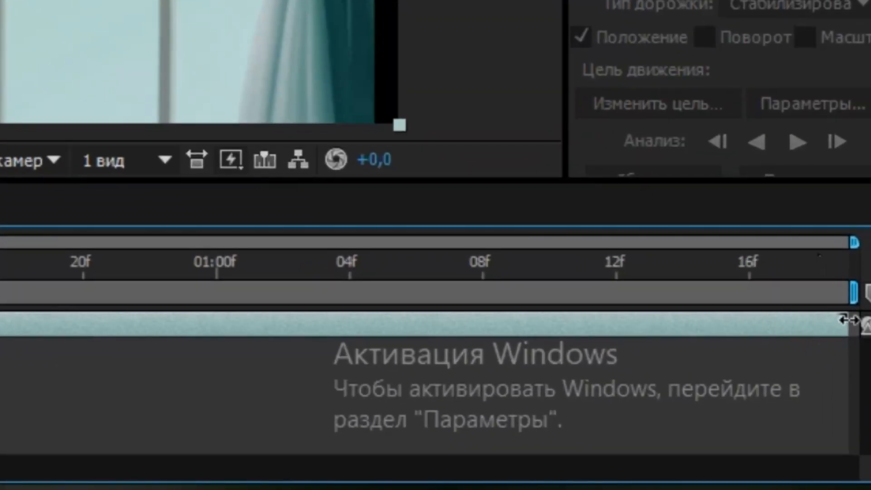
- Trim about one frame off the end of the anastasia.mp4 layer and shorten the work area to match
drag(849, 321, 826, 313)
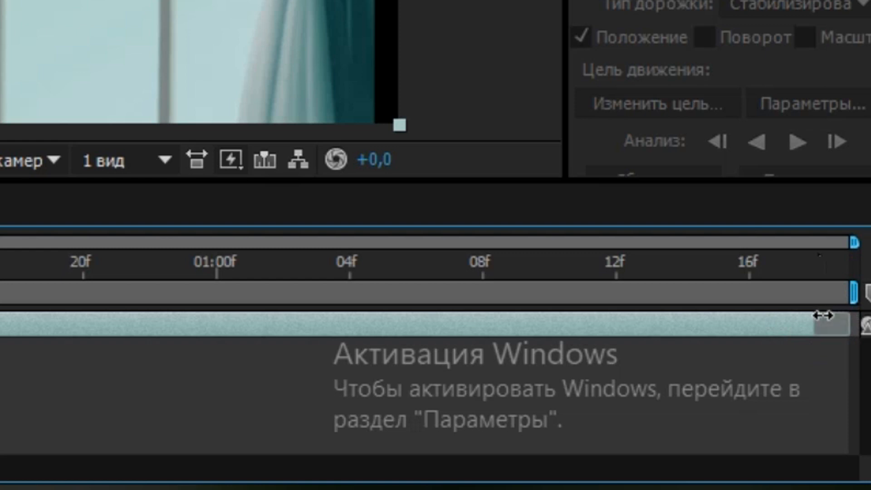
drag(844, 291, 813, 299)
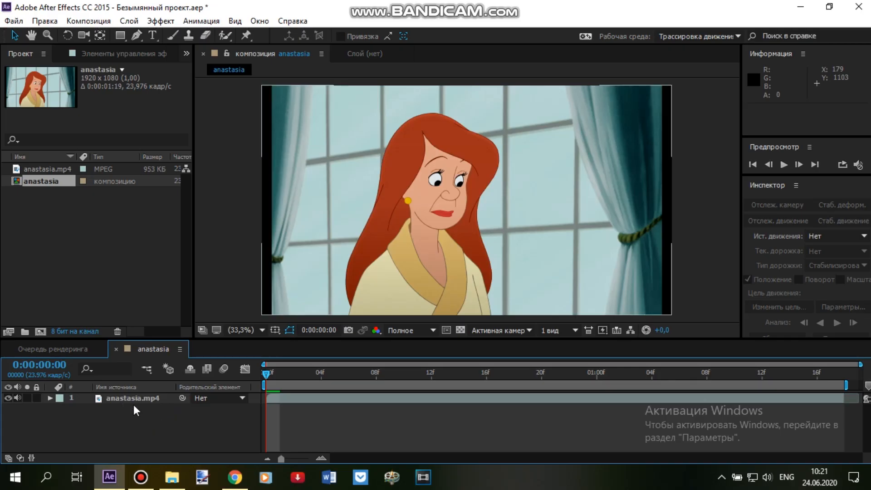
click(162, 21)
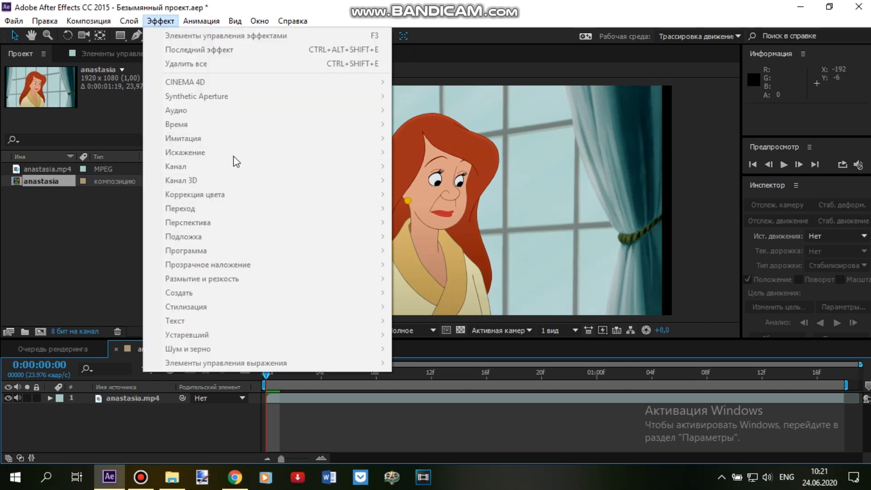
click(142, 418)
click(126, 397)
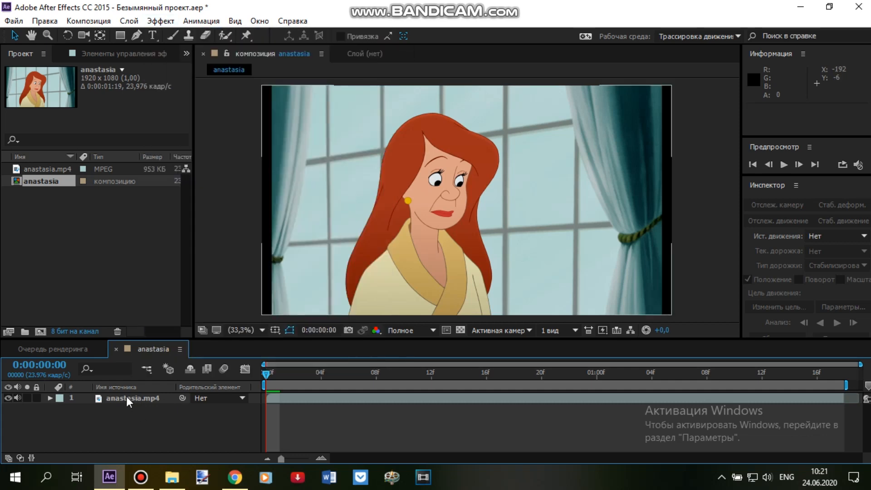
click(159, 20)
mouse_move(262, 345)
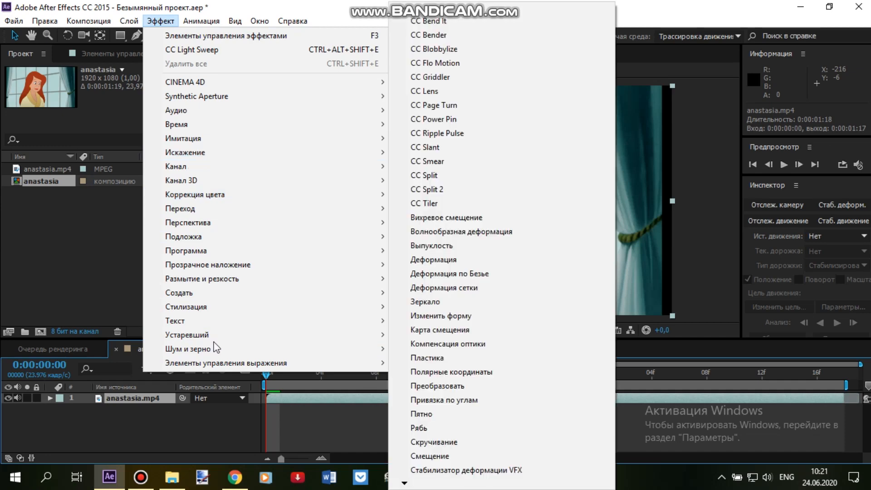
click(135, 423)
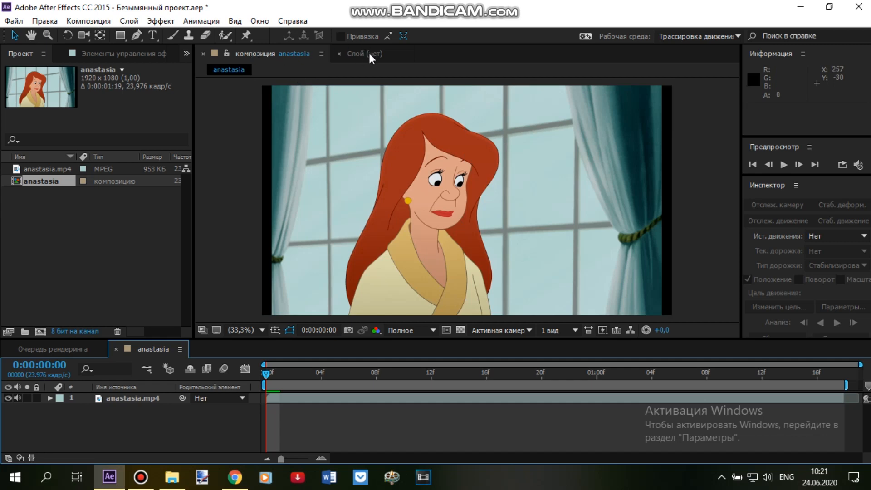
- Open the anastasia.mp4 layer in its own layer viewer and compare it with the composition view
click(140, 396)
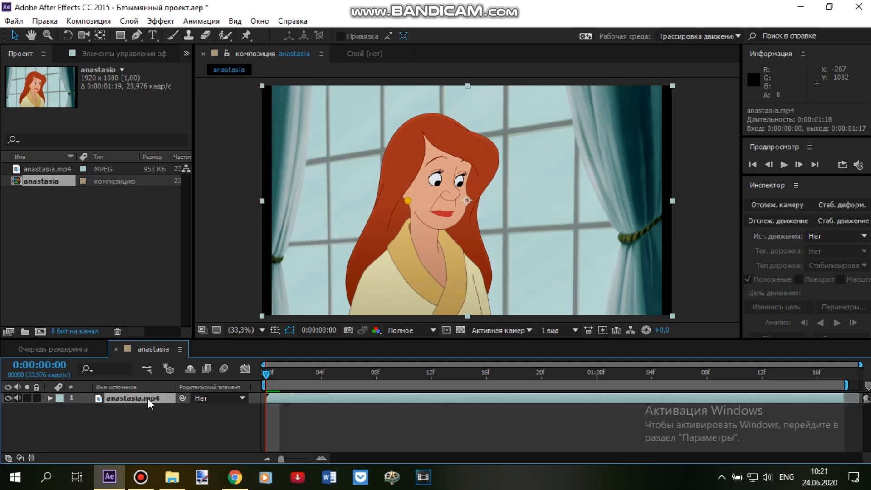
double_click(148, 399)
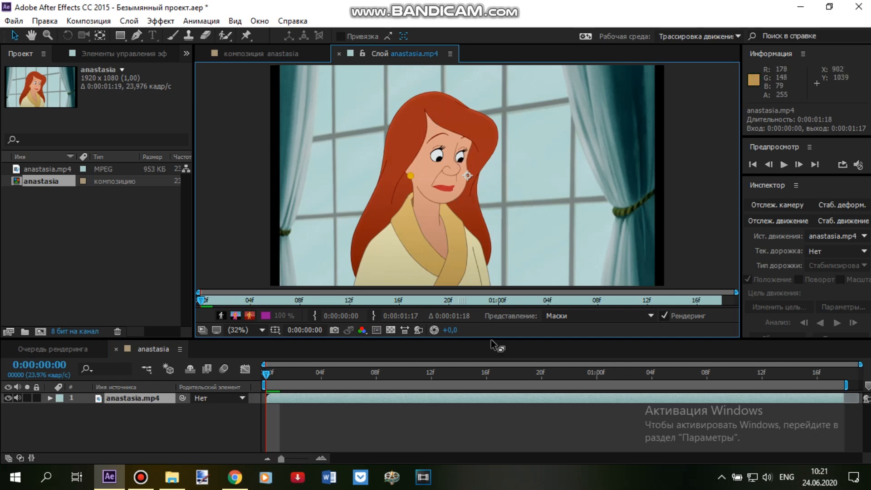
click(260, 53)
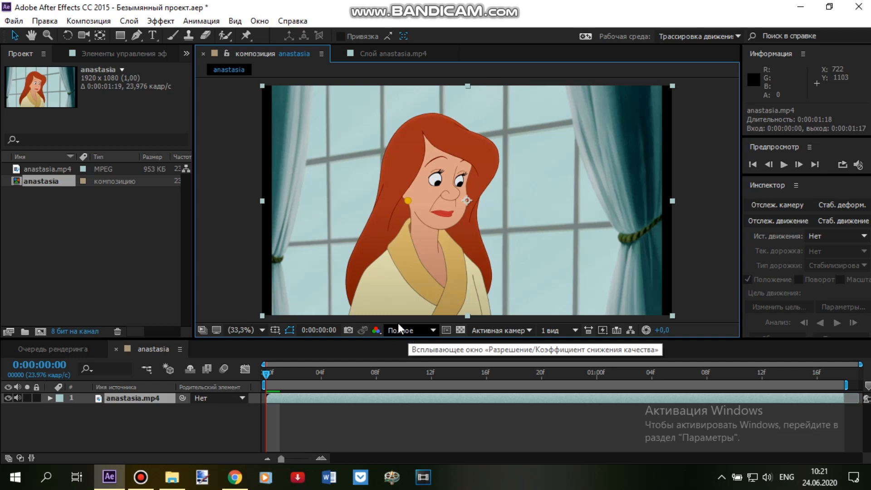
click(402, 53)
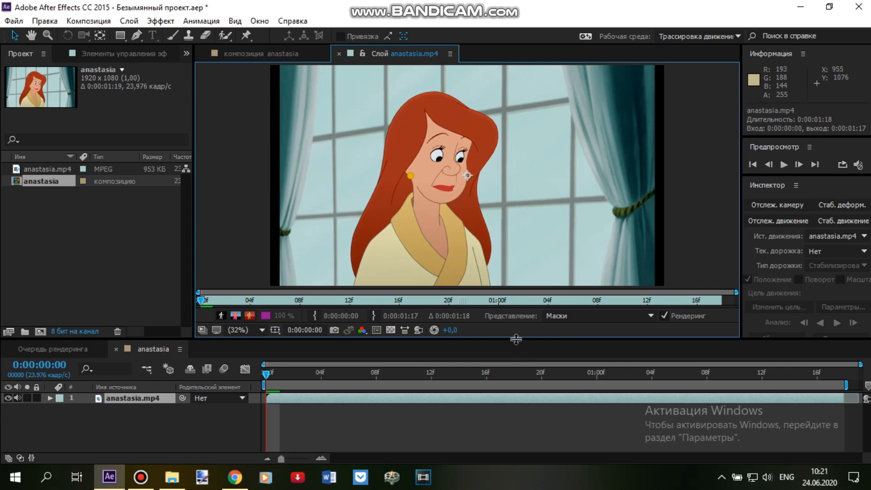
- Make the viewer area slightly taller and set the layer view magnification to 33,3%
drag(516, 341, 513, 380)
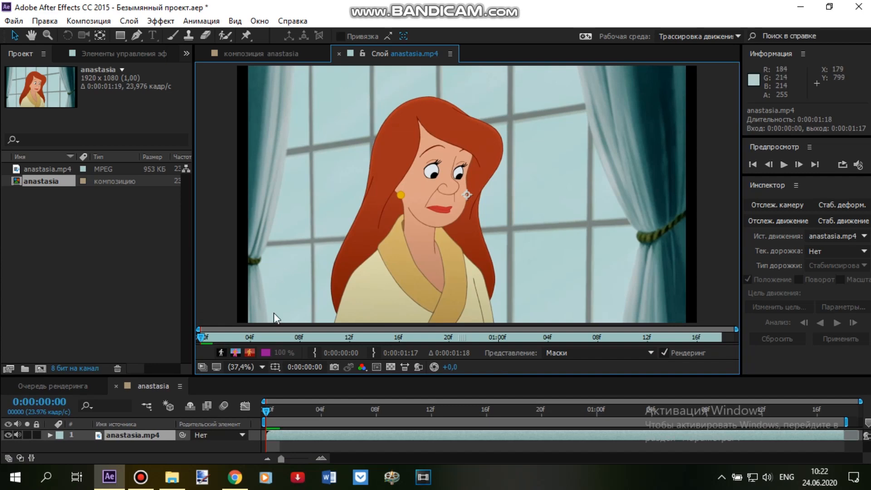
click(260, 367)
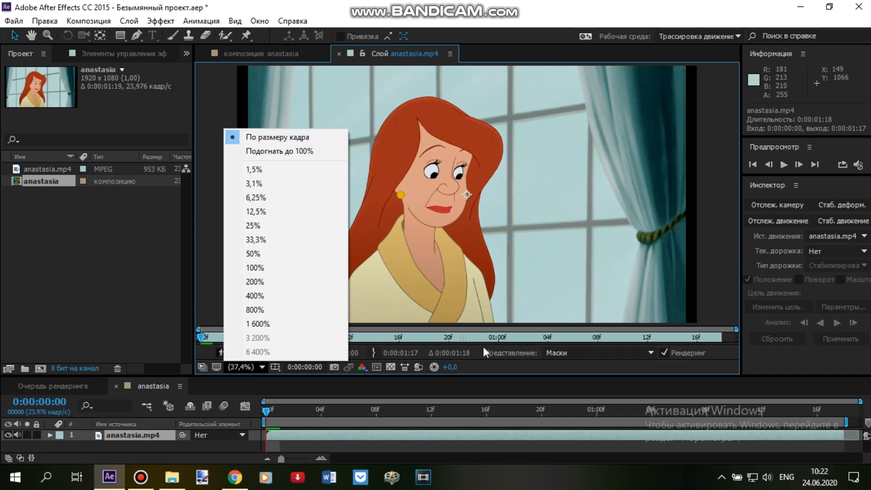
click(720, 229)
drag(402, 375, 391, 355)
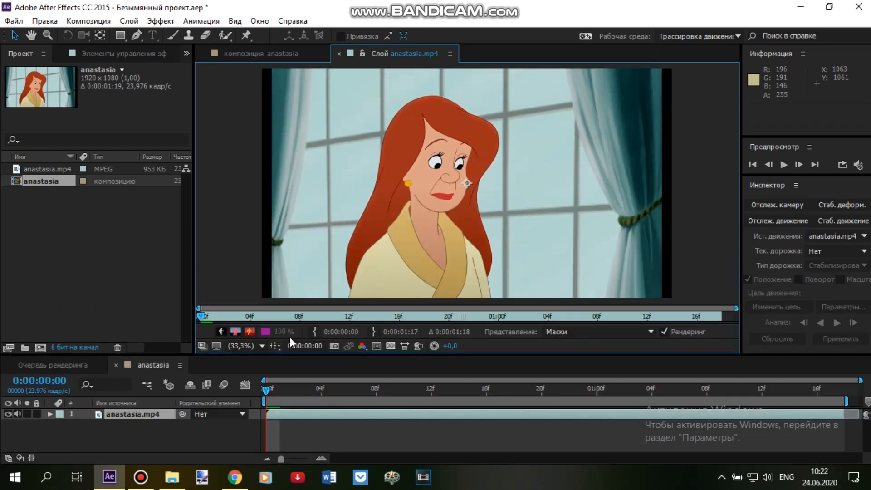
click(249, 346)
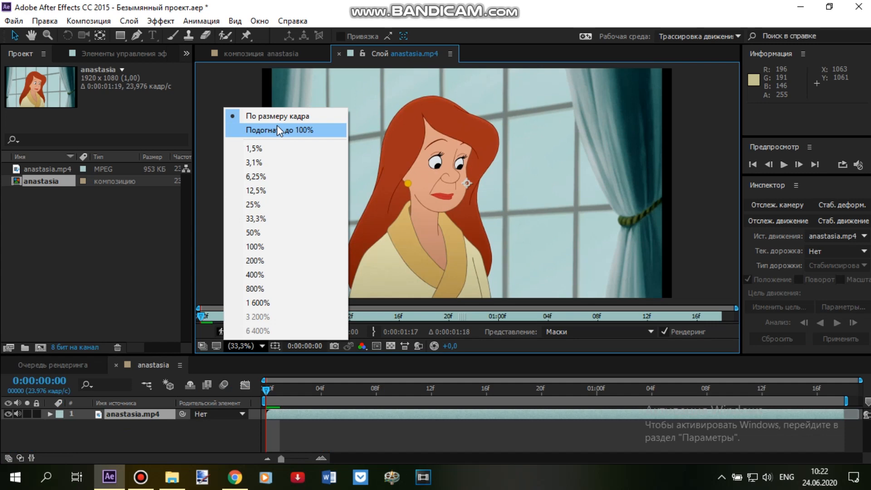
click(254, 218)
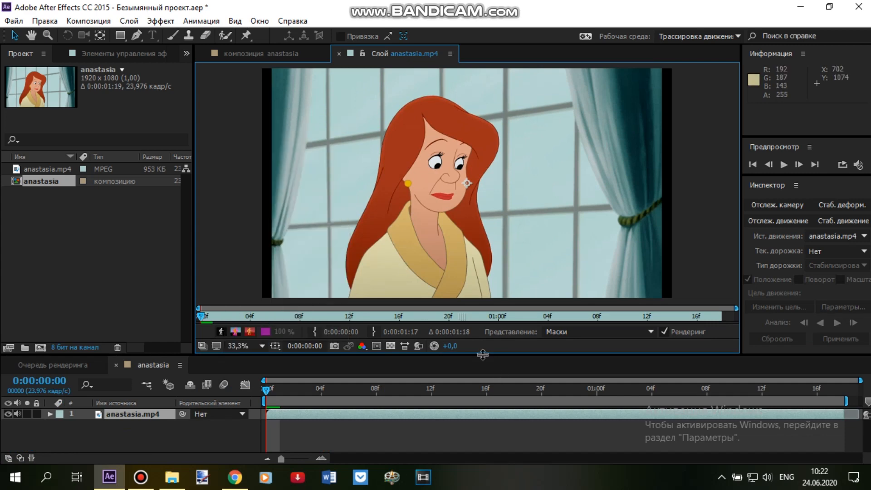
- Adjust the viewer area's height and set the layer view magnification to fit the frame size
drag(483, 355, 452, 421)
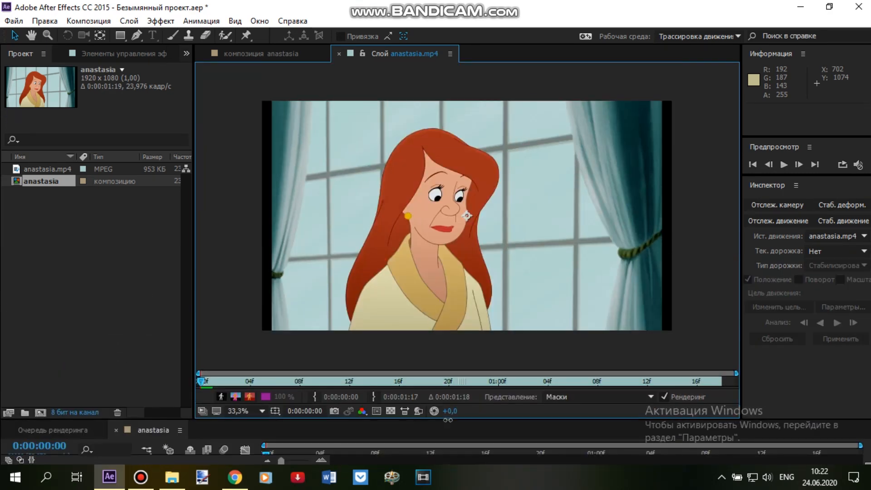
drag(452, 372, 452, 368)
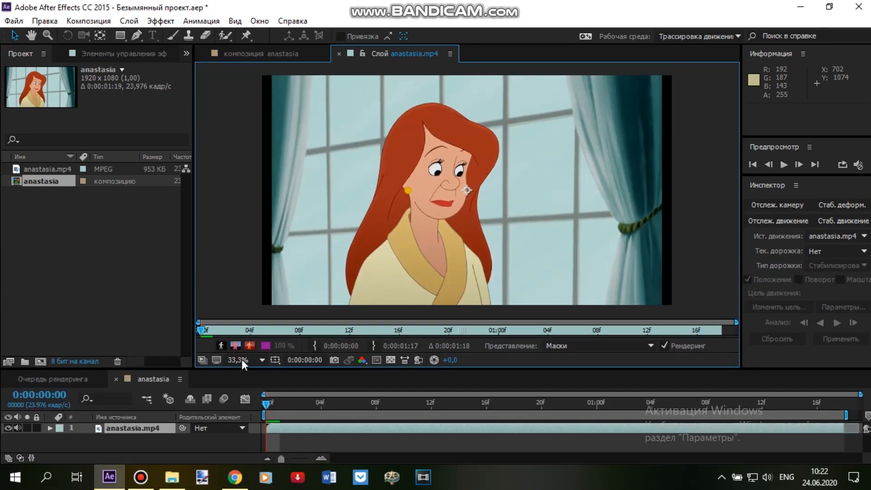
click(241, 360)
click(283, 130)
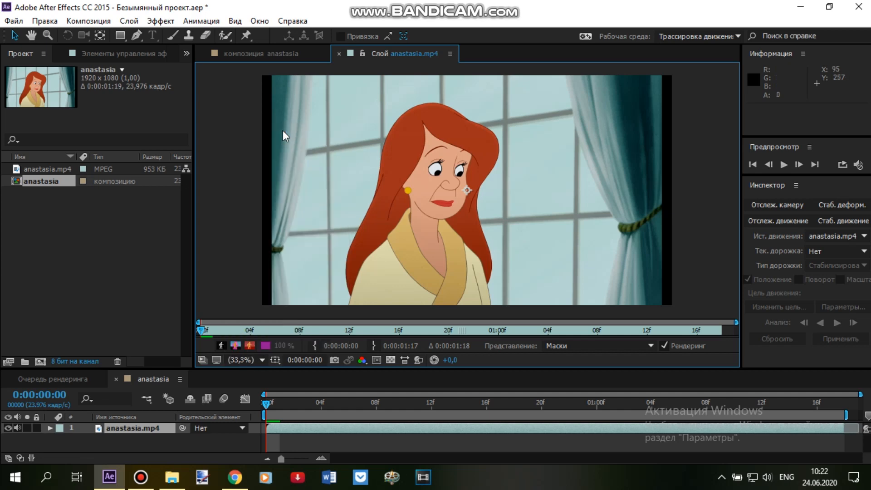
- Enlarge the viewer area, then use the Roto Brush with an enlarged tip to paint the woman as foreground from hair to robe
mouse_move(462, 369)
mouse_down()
mouse_move(462, 386)
mouse_move(461, 375)
mouse_up()
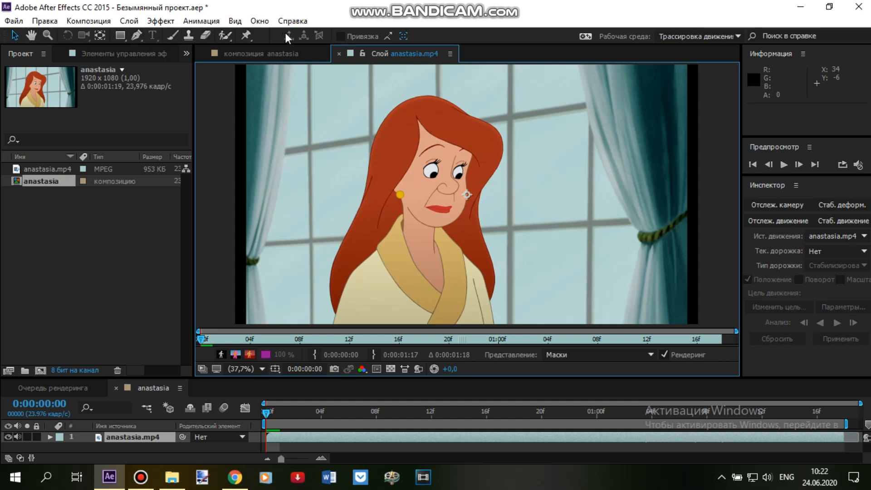
click(227, 35)
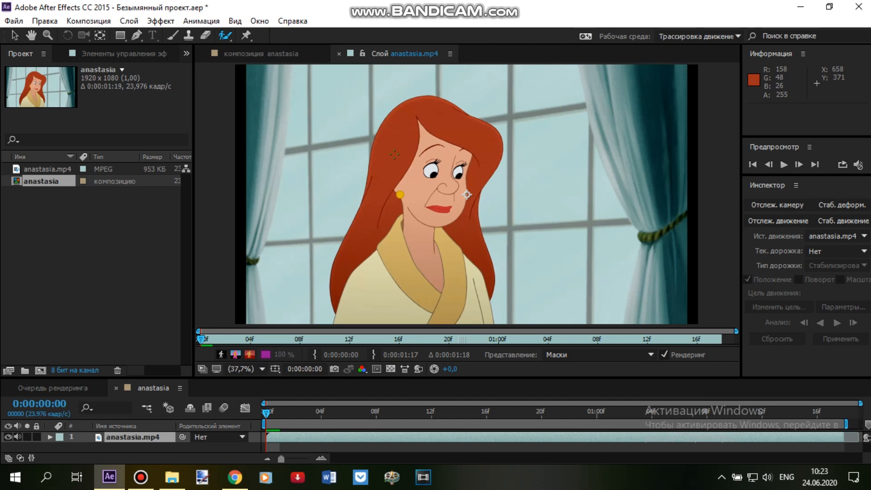
click(397, 183)
mouse_move(398, 184)
ctrl+mouse_down()
mouse_move(465, 183)
mouse_move(403, 184)
mouse_move(411, 183)
ctrl+mouse_up()
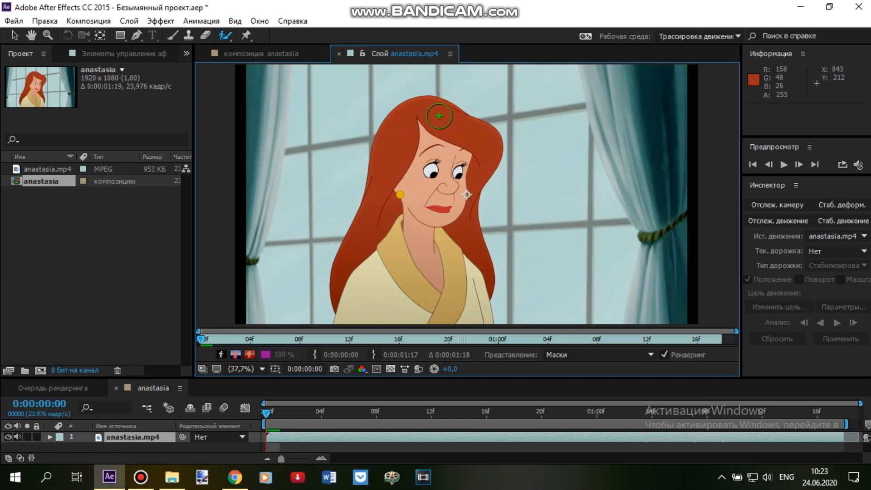
mouse_move(439, 115)
mouse_down()
mouse_move(430, 206)
mouse_move(427, 186)
mouse_move(408, 194)
mouse_move(382, 247)
mouse_move(411, 279)
mouse_move(441, 249)
mouse_move(450, 212)
mouse_move(463, 274)
mouse_move(458, 296)
mouse_move(449, 292)
mouse_move(447, 264)
mouse_move(413, 296)
mouse_move(411, 251)
mouse_move(433, 193)
mouse_move(418, 152)
mouse_move(404, 162)
mouse_move(383, 268)
mouse_up()
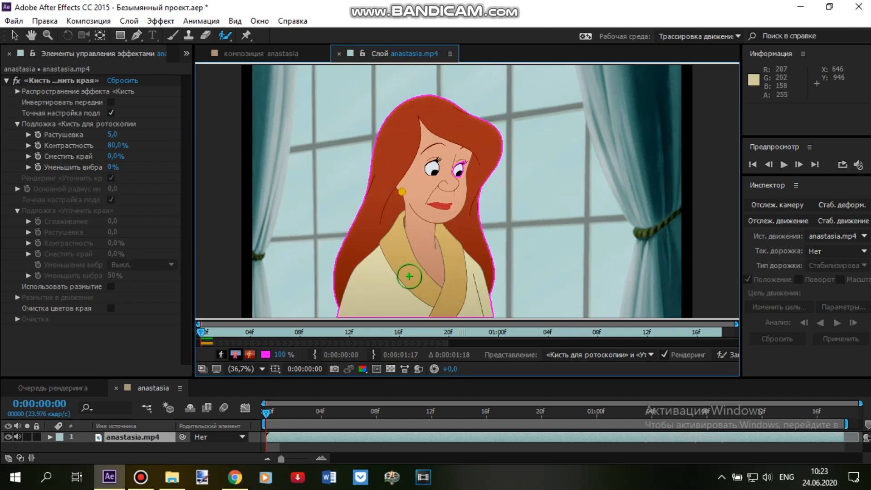
- Try yellow EAFF00, blue 001EFF, cyan 00FFF6 and red as the colour of the roto selection outline
click(266, 355)
drag(194, 259, 195, 364)
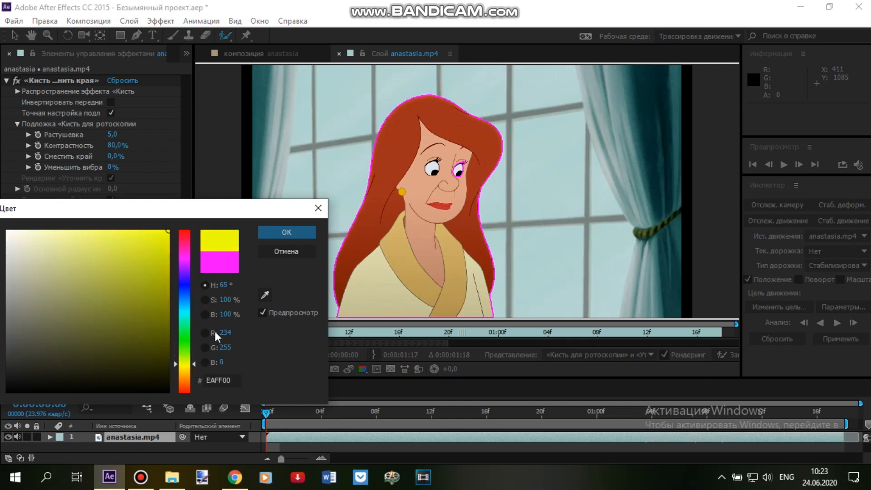
click(288, 233)
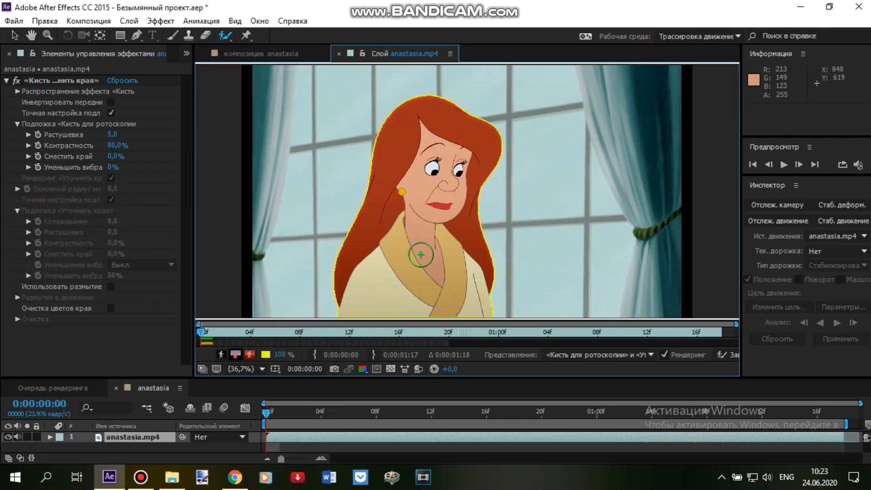
click(266, 354)
click(182, 288)
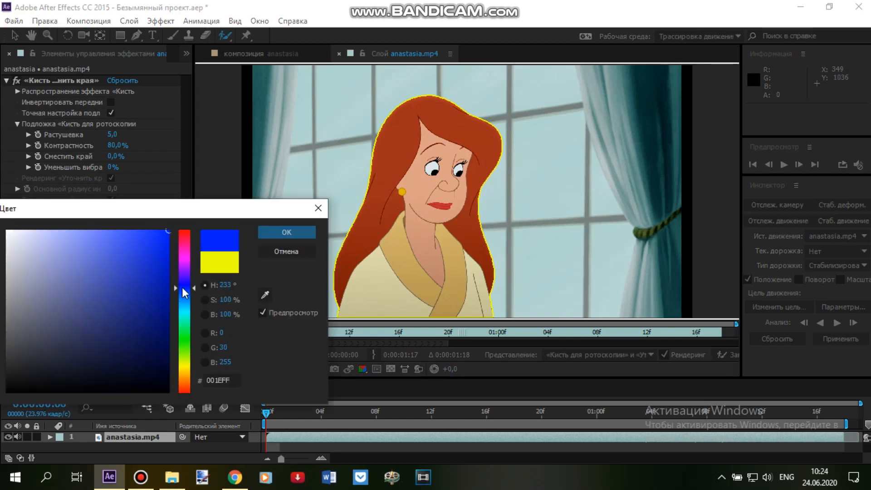
click(305, 231)
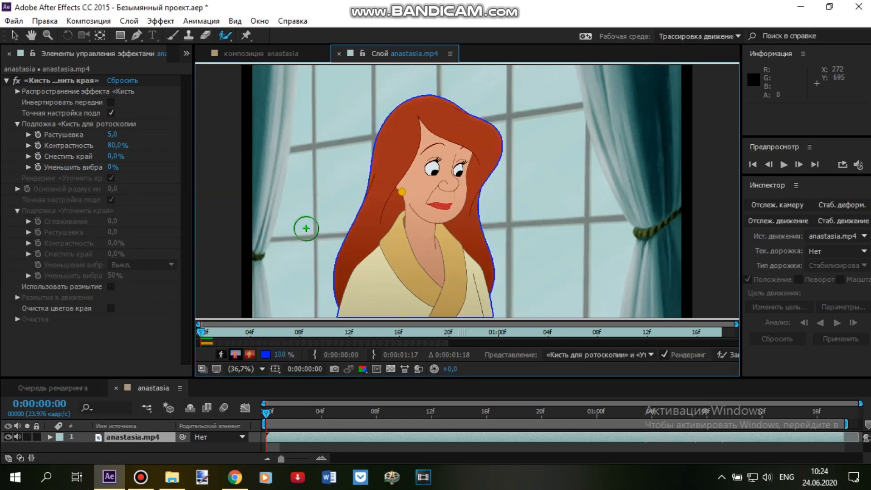
click(266, 355)
drag(183, 312, 194, 300)
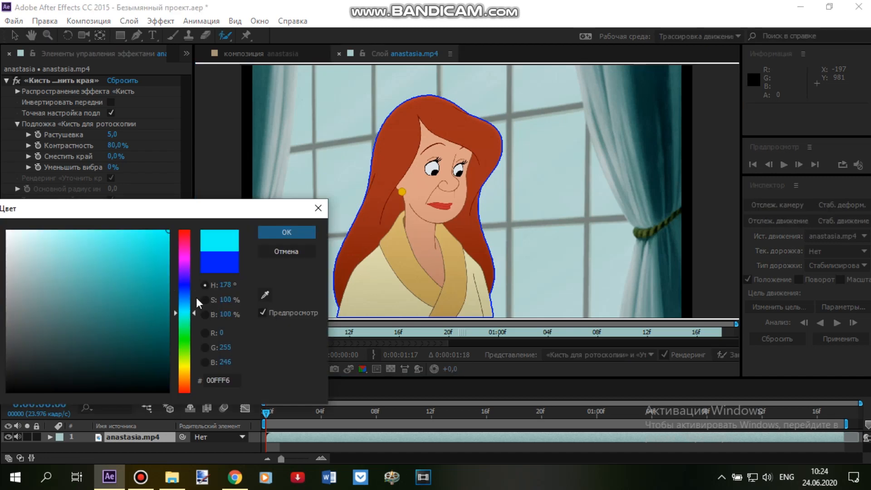
click(267, 234)
click(266, 354)
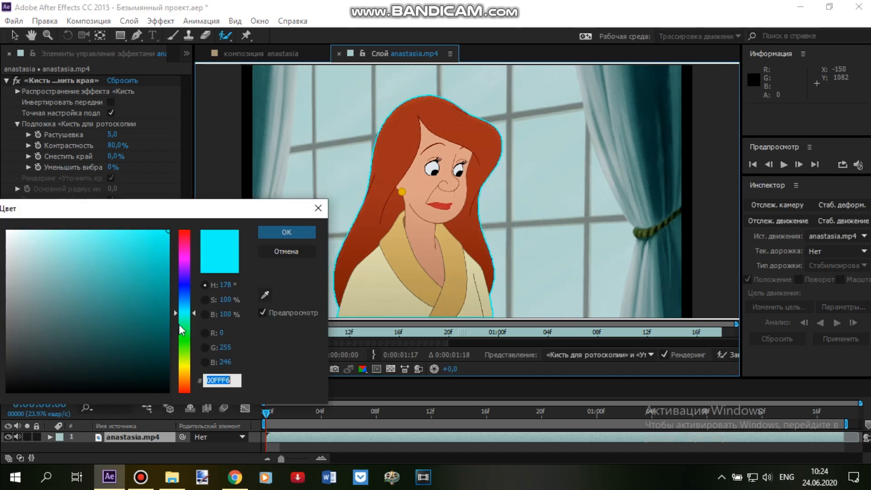
click(186, 233)
click(270, 233)
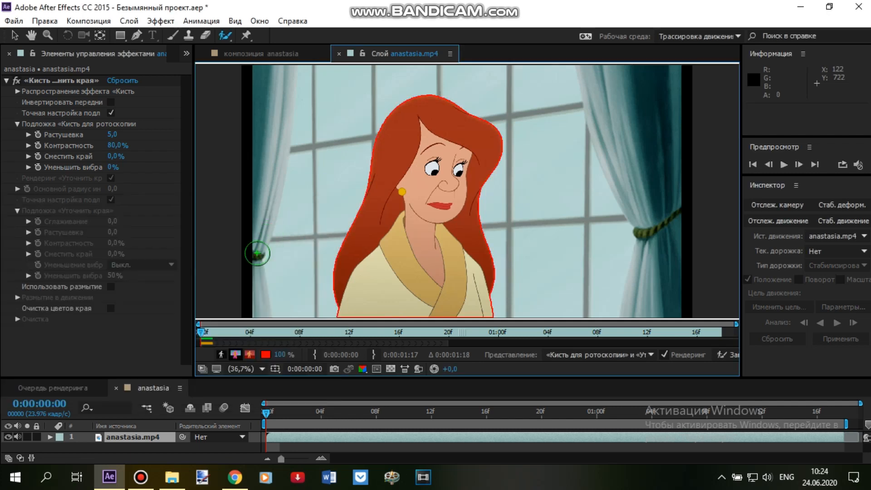
- Set the roto selection outline colour to yellow-green D8FF00
click(266, 356)
click(184, 361)
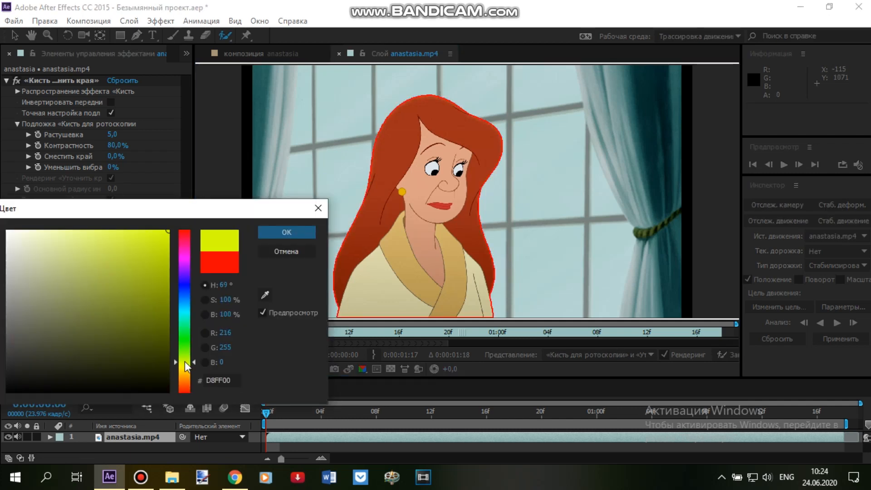
click(268, 233)
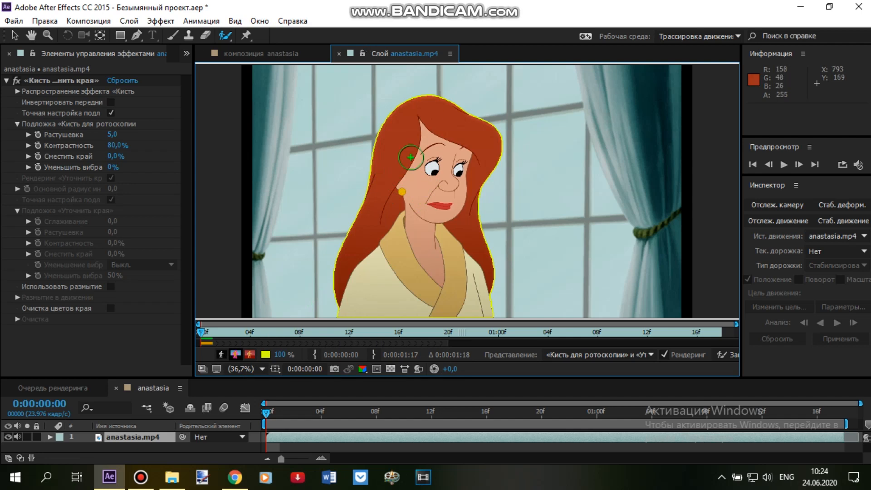
- Inspect the edges of the cut-out woman's hair in the composition view at 200% magnification
click(275, 55)
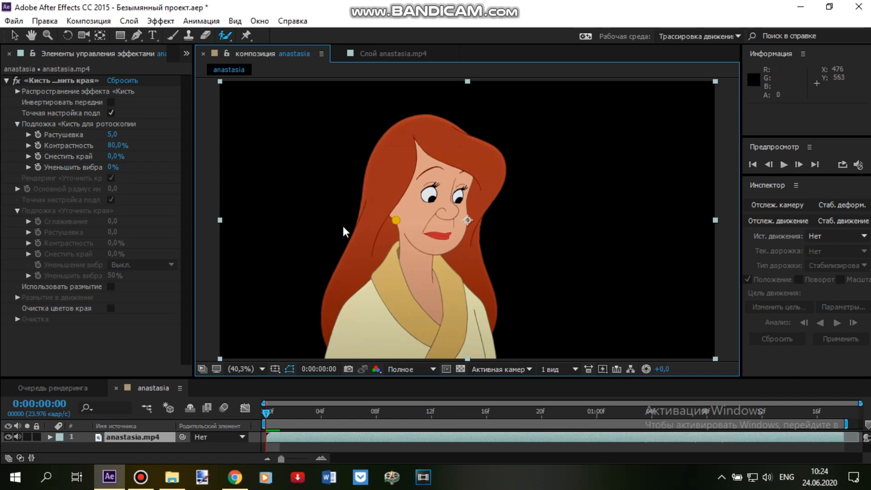
key(period)
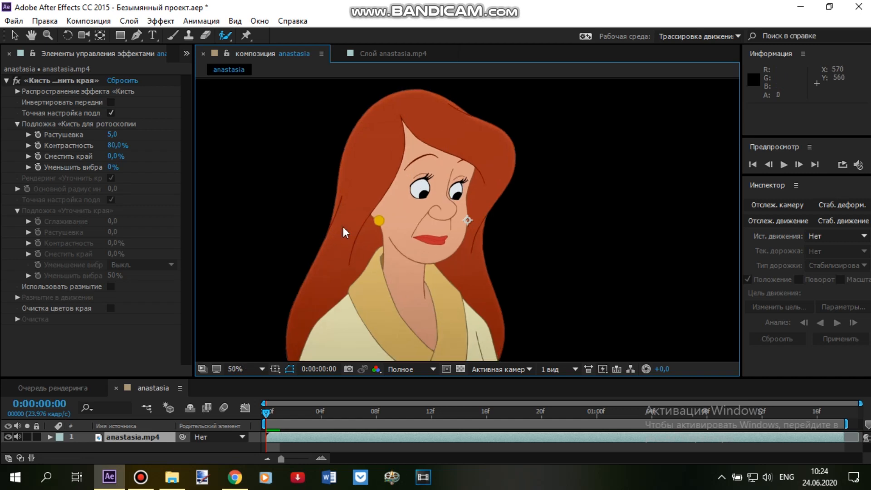
key(period)
key(period)
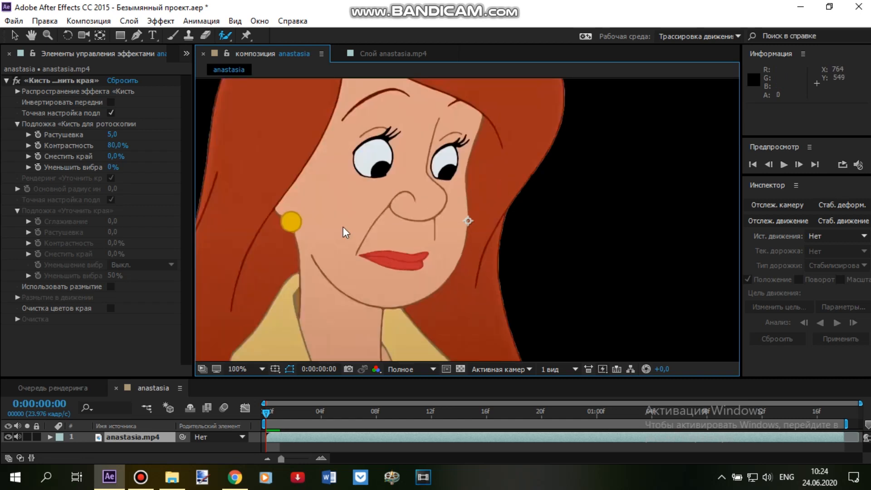
key(period)
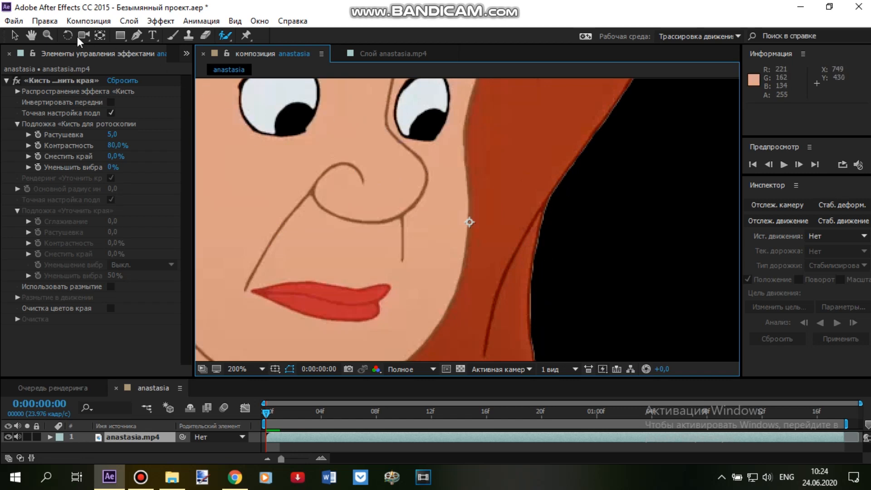
click(31, 36)
drag(572, 150, 530, 232)
click(18, 39)
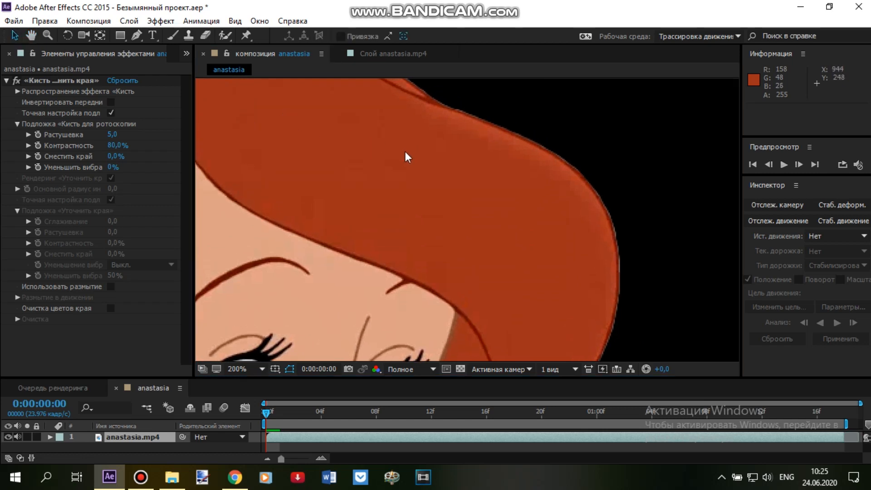
key(h)
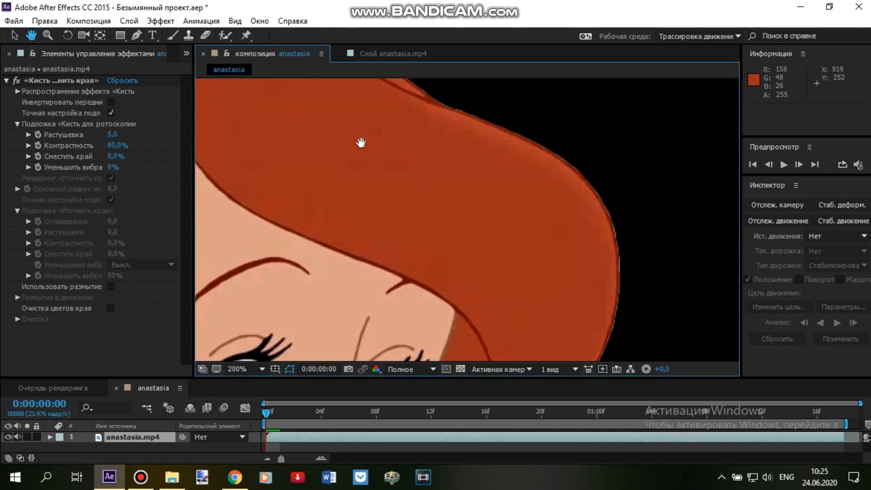
drag(291, 145, 377, 177)
scroll(377, 177, down, 10)
key(v)
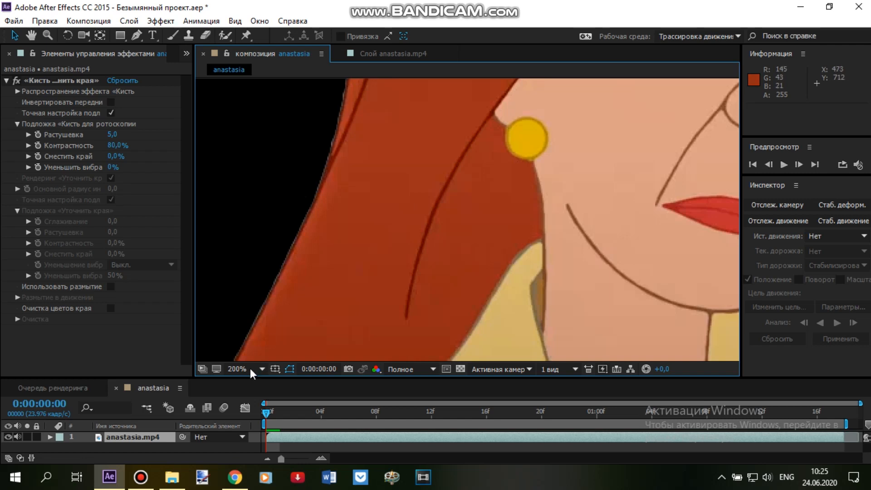
click(235, 370)
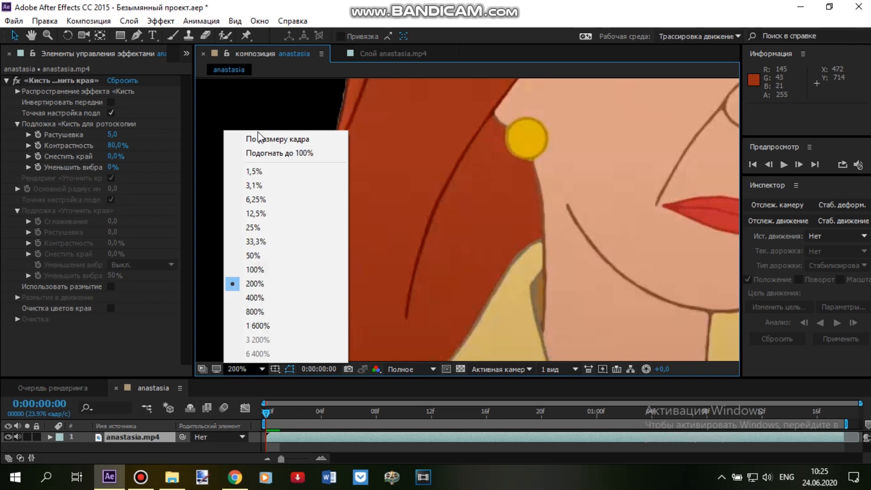
click(215, 125)
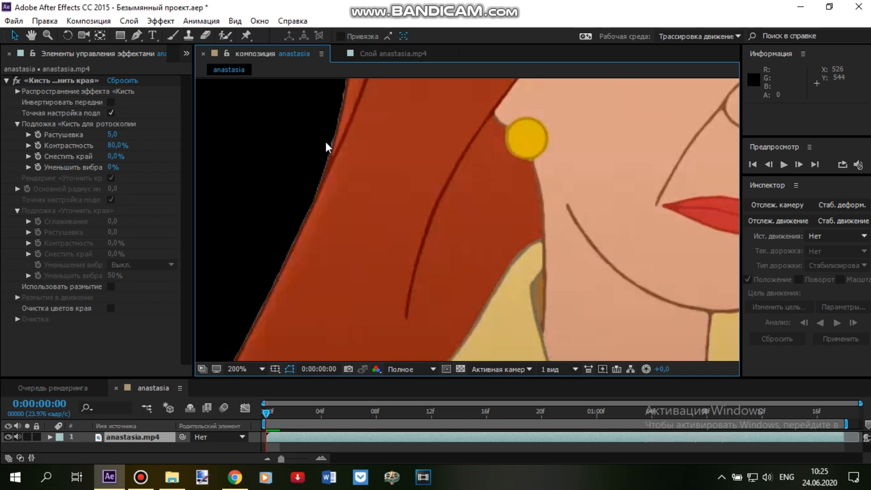
- Set the Roto Brush matte's feather to 13,5 and shift edge to -27,0%, checking the cut-out at 100% and fitted to frame
key(comma)
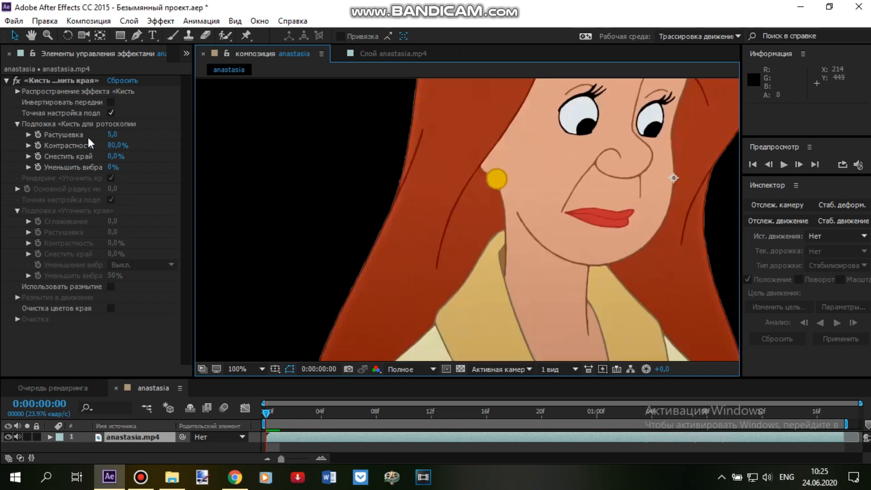
drag(114, 136, 163, 135)
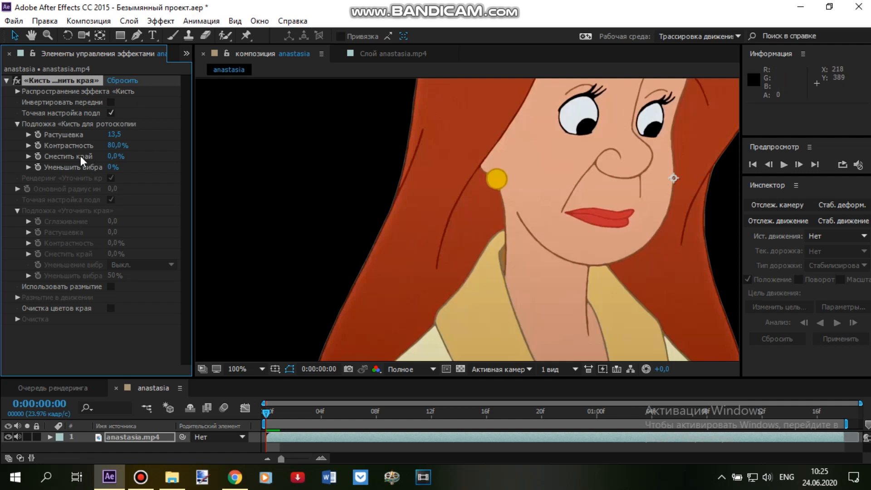
drag(113, 161, 96, 158)
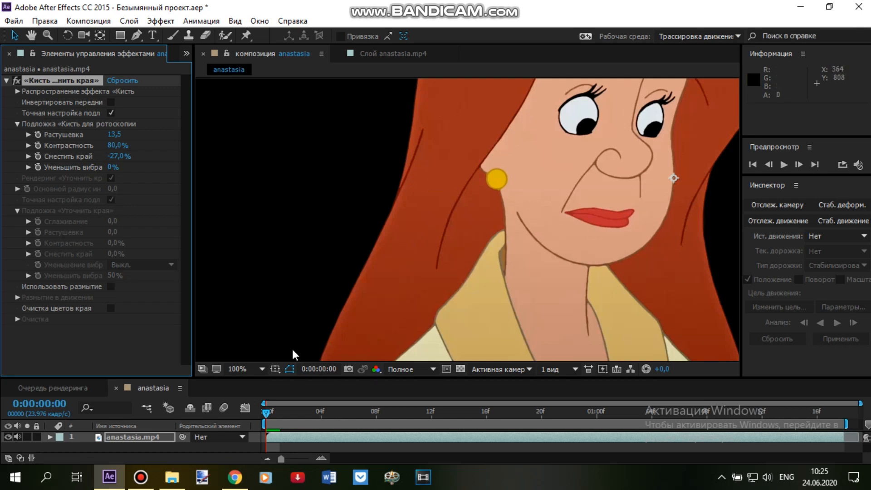
click(249, 367)
click(286, 137)
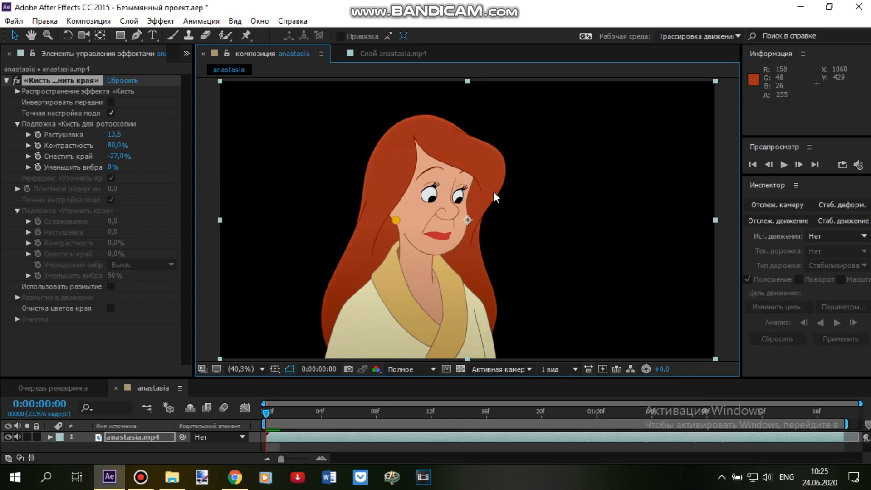
- Return to the anastasia.mp4 layer view, widen the side panel area beside it, and close the Tracker and Info panels
click(388, 55)
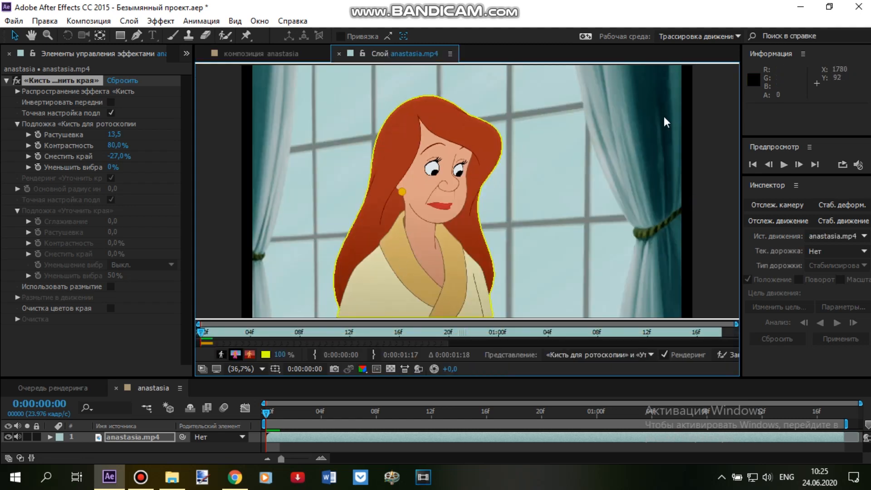
drag(741, 121, 707, 124)
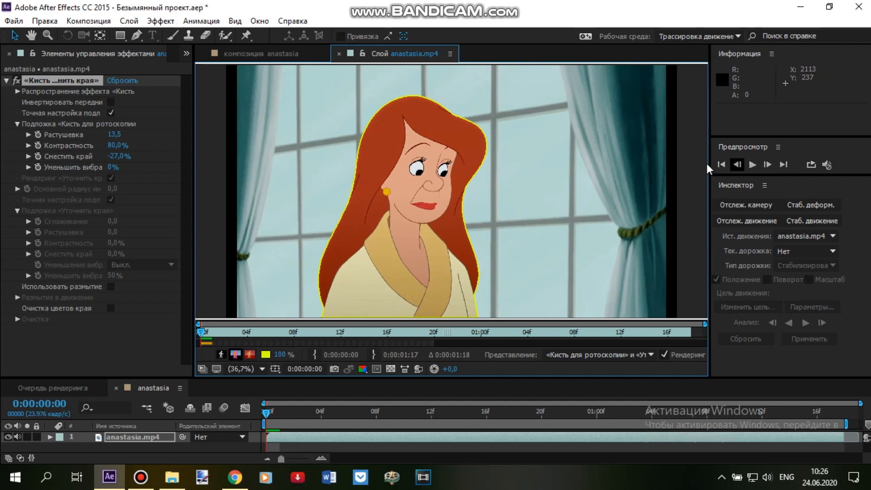
click(766, 185)
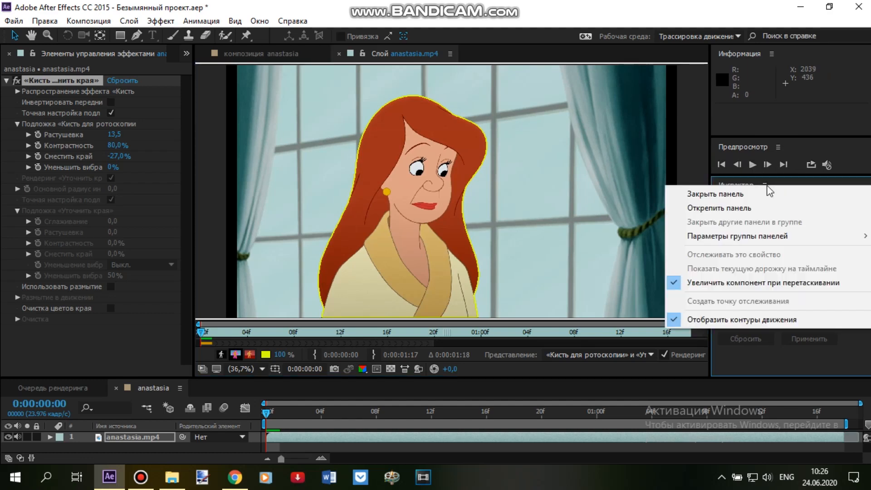
click(756, 192)
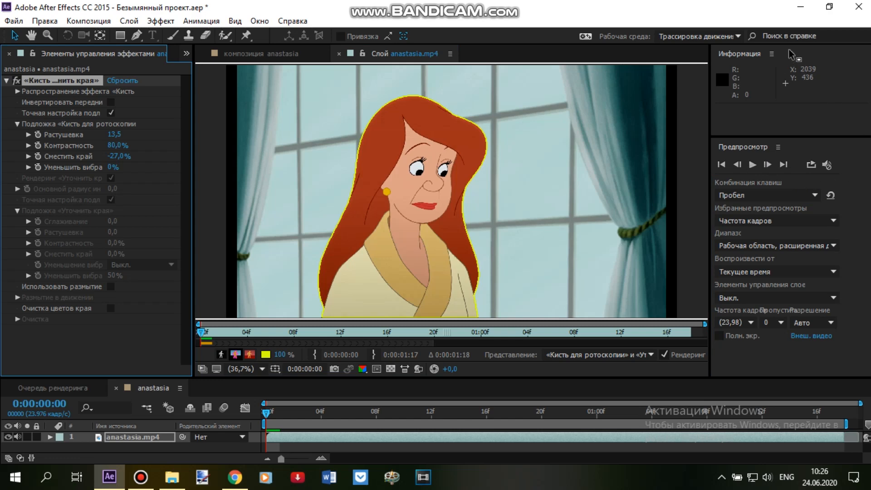
click(772, 54)
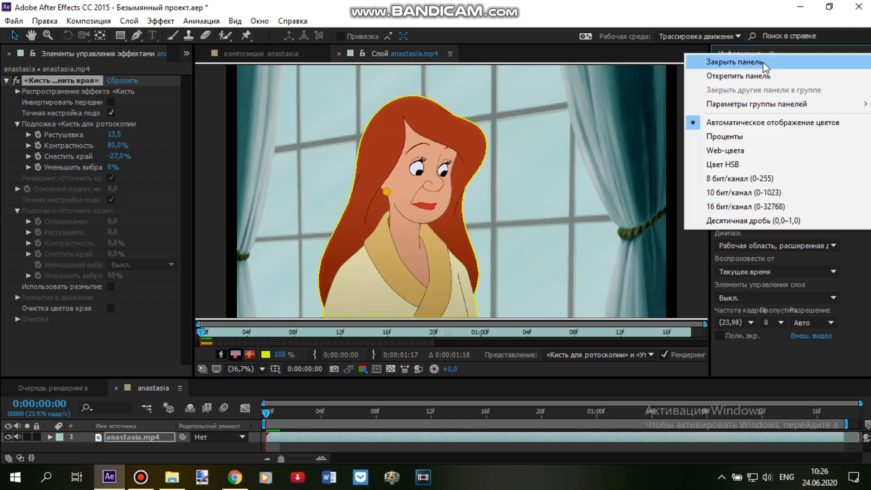
click(764, 62)
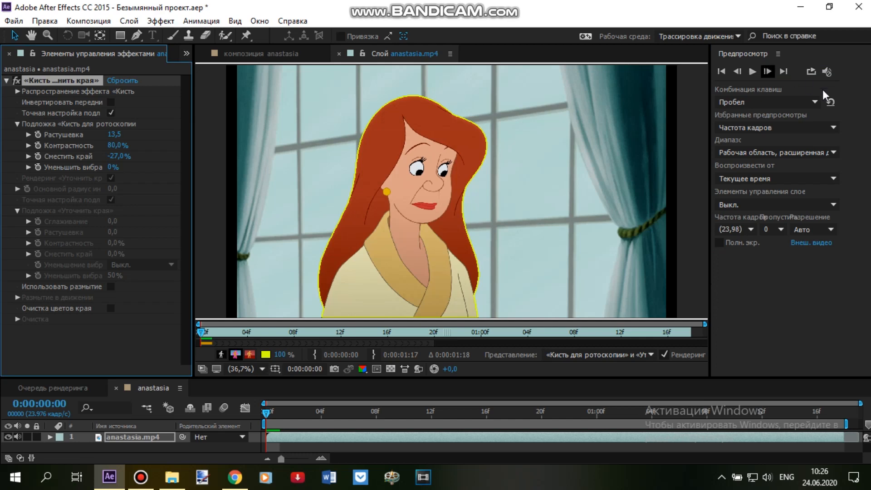
- Advance to frame 0:00:00:02 and paint Roto Brush foreground strokes over the woman's hair, face and robe
click(769, 70)
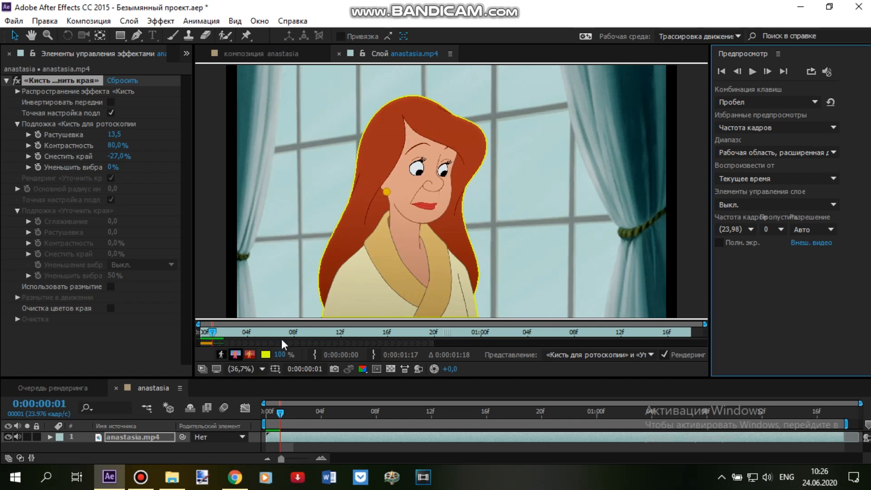
click(768, 72)
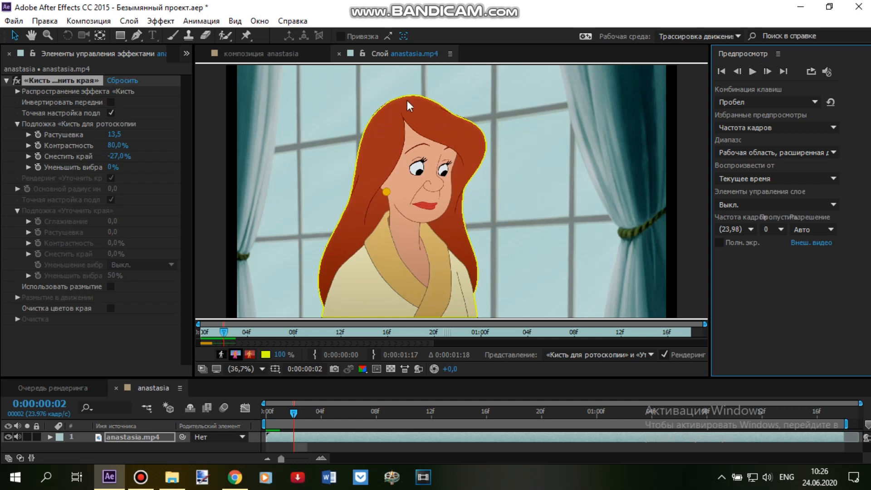
click(226, 35)
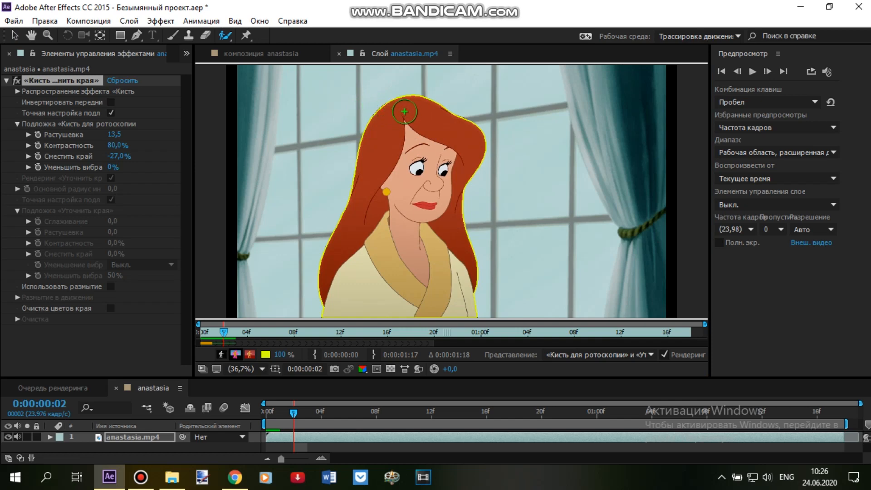
drag(402, 114, 388, 136)
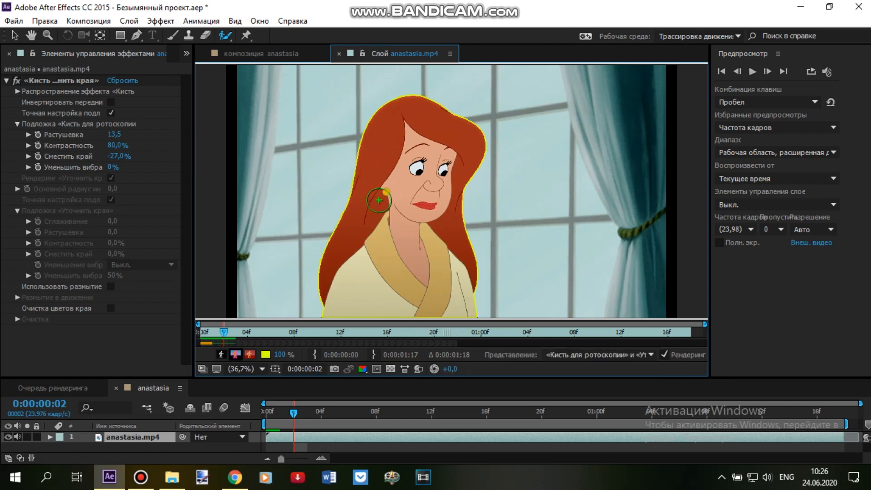
drag(370, 175, 355, 272)
drag(439, 156, 429, 286)
- Check the roto outline through the following frames and paint a foreground stroke on the hair above the forehead at 0:00:00:06
click(767, 72)
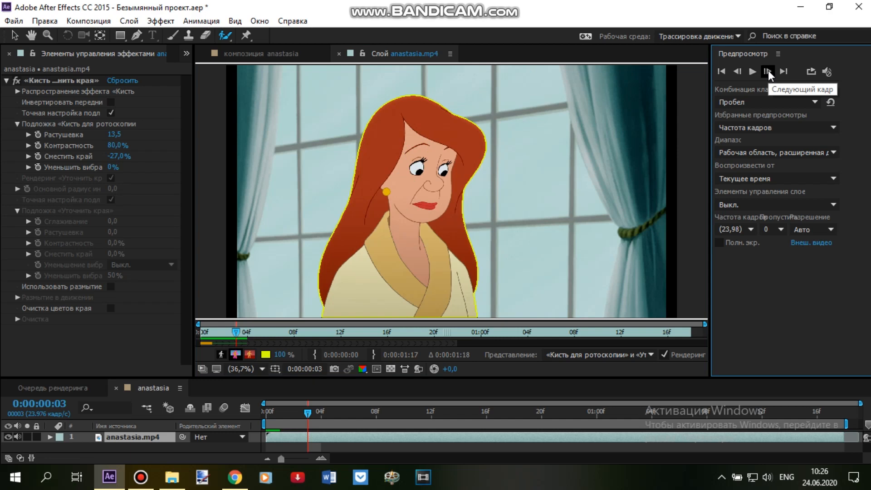
click(768, 72)
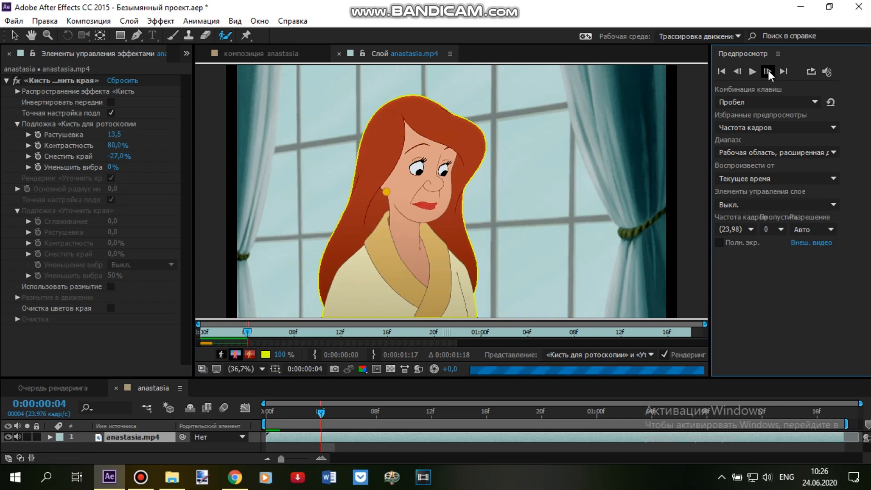
click(767, 72)
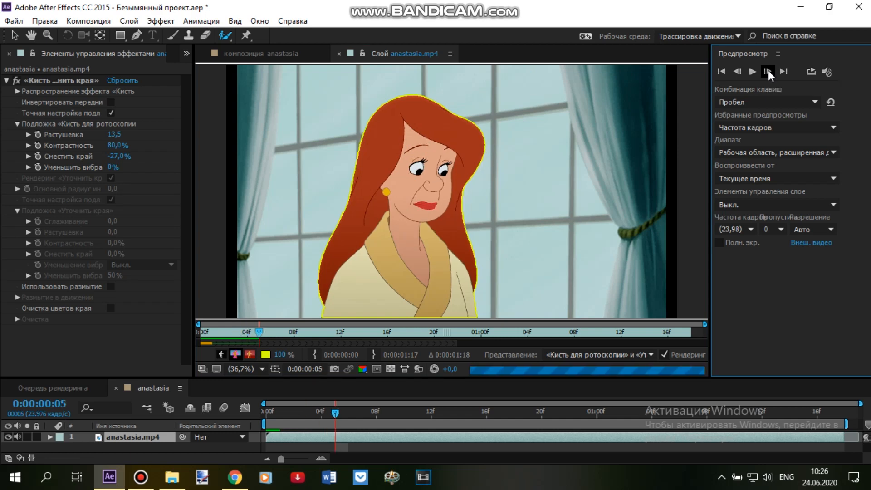
click(768, 71)
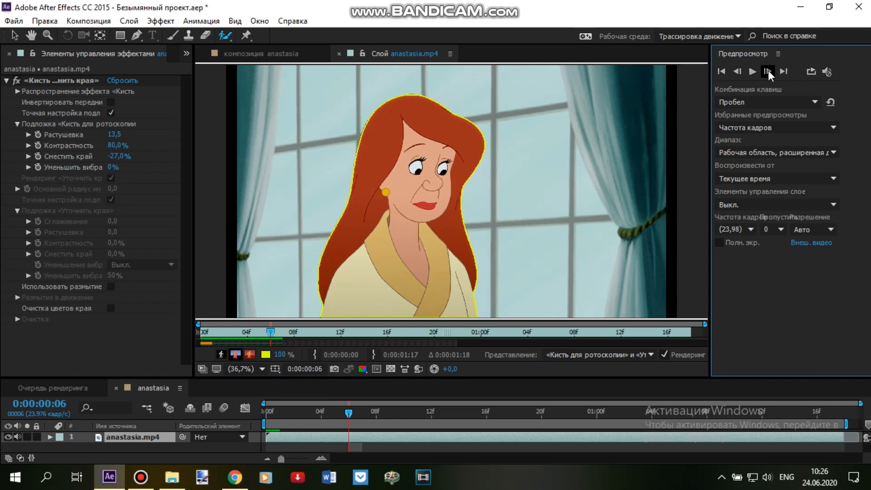
click(738, 71)
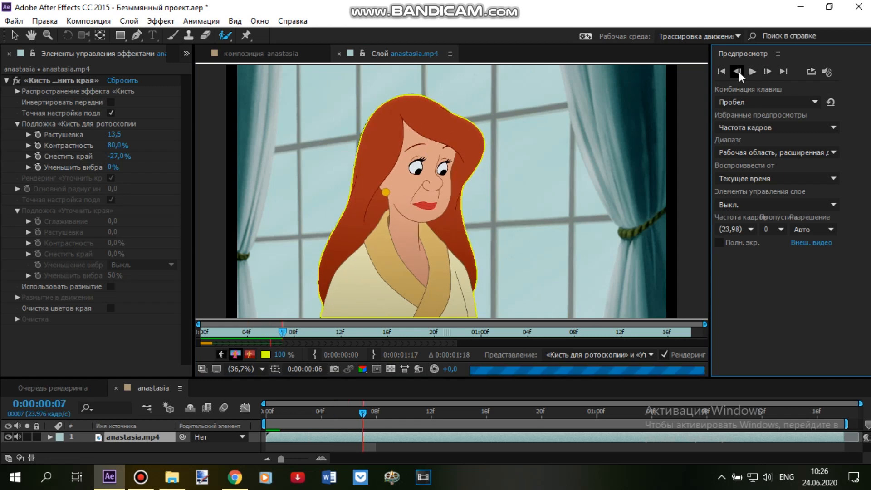
click(768, 71)
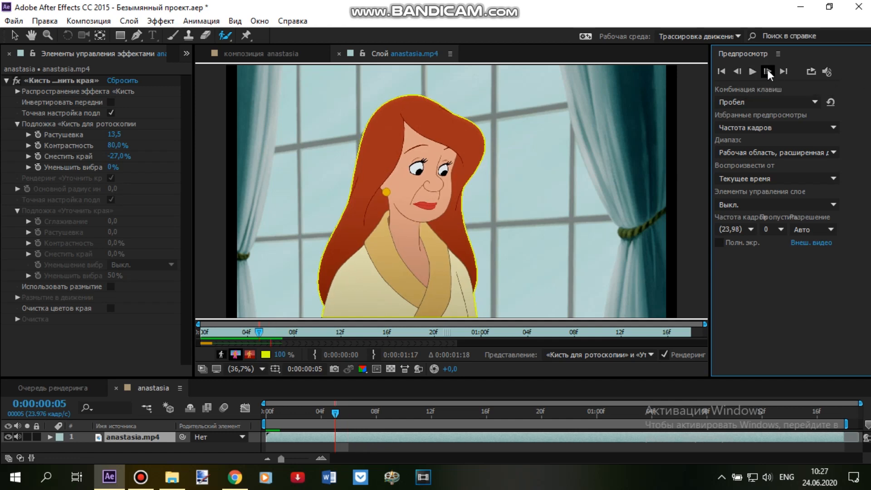
mouse_move(416, 101)
mouse_down()
mouse_move(410, 134)
mouse_move(414, 123)
mouse_up()
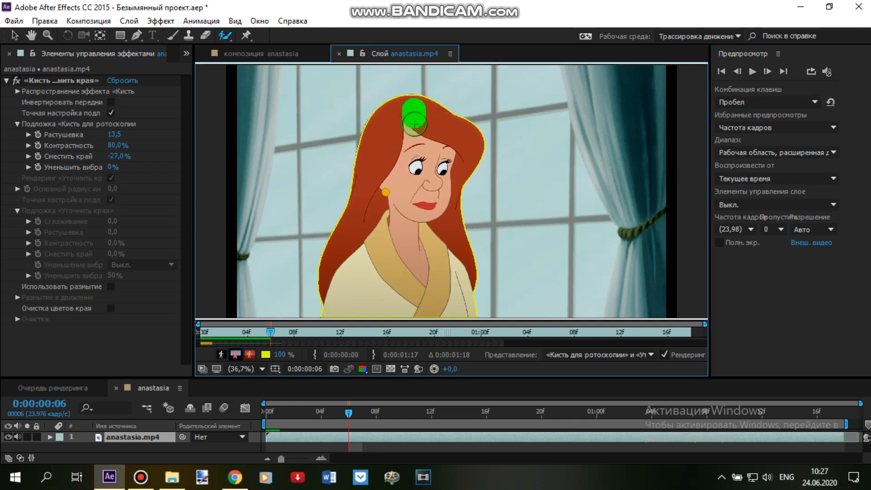
- Review the frames up to 0:00:00:09, return to 0:00:00:08 and paint foreground strokes on both sides of the robe
click(765, 72)
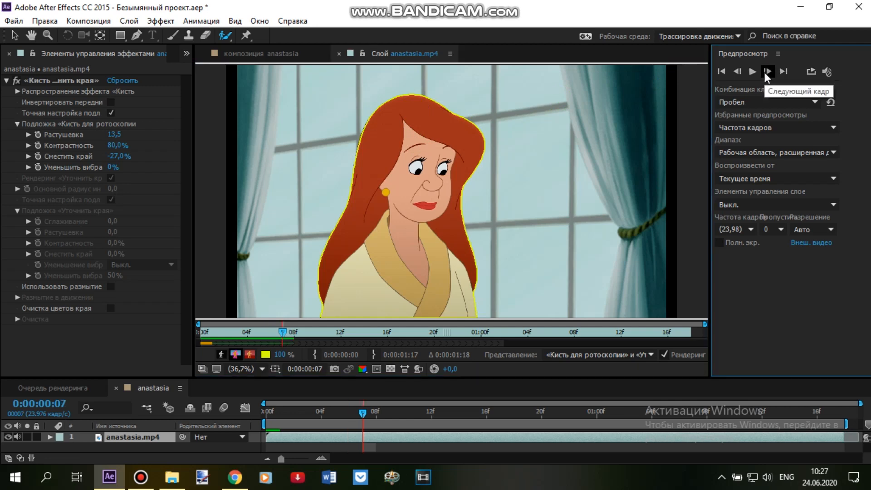
click(766, 71)
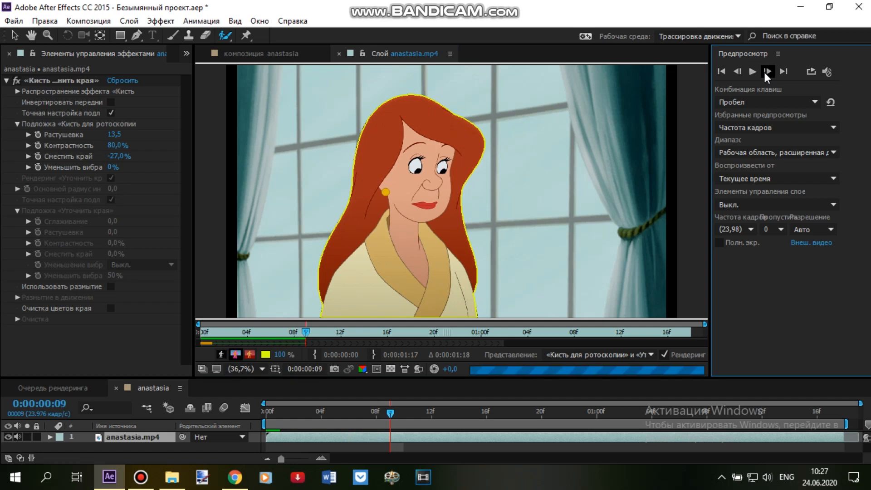
click(765, 72)
click(737, 72)
click(737, 72)
click(767, 71)
click(369, 300)
drag(454, 296, 451, 313)
- At frame 0:00:00:10, paint foreground strokes over the woman's hair and from the robe up to her face
click(768, 72)
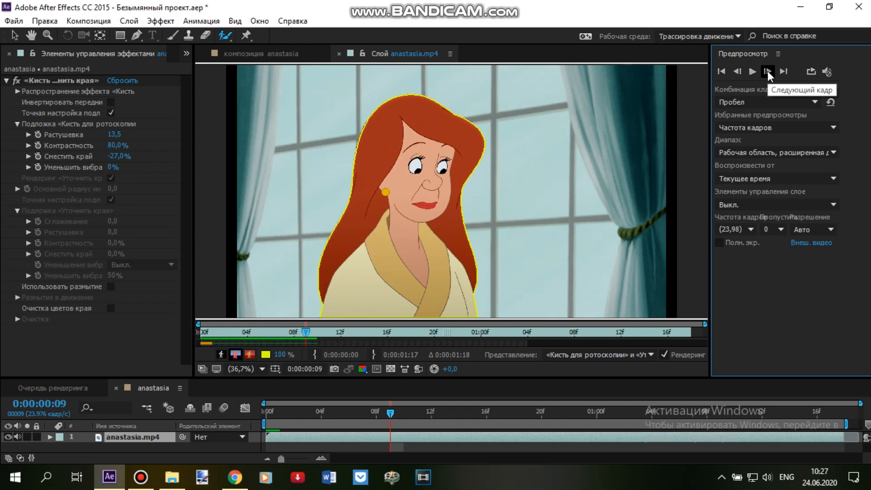
click(768, 71)
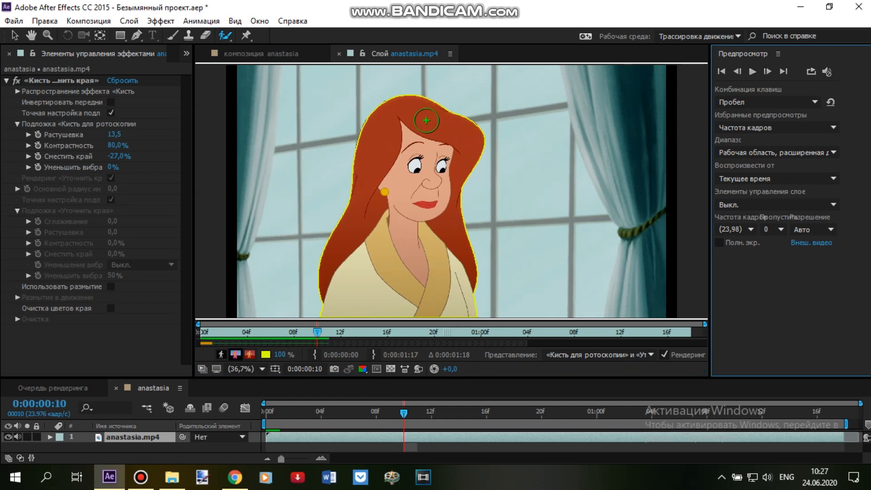
drag(422, 116, 390, 136)
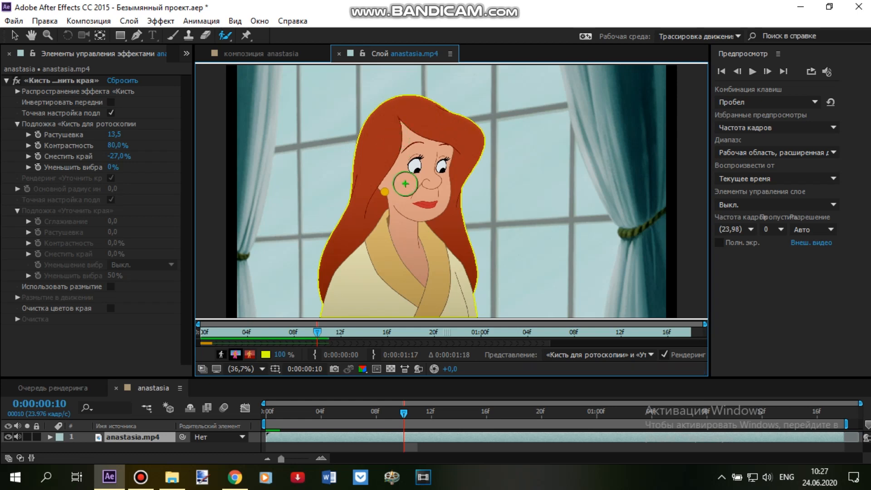
mouse_move(437, 281)
mouse_down()
mouse_move(366, 295)
mouse_move(413, 182)
mouse_up()
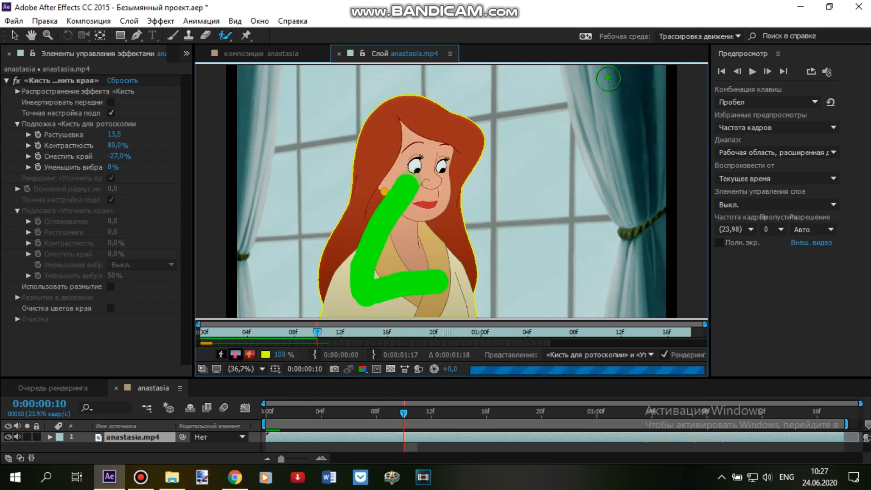
- Advance frame by frame to 0:00:00:16 and paint a foreground stroke down the hair and robe at the shoulder beneath her earring
click(769, 72)
click(769, 72)
click(769, 72)
click(768, 72)
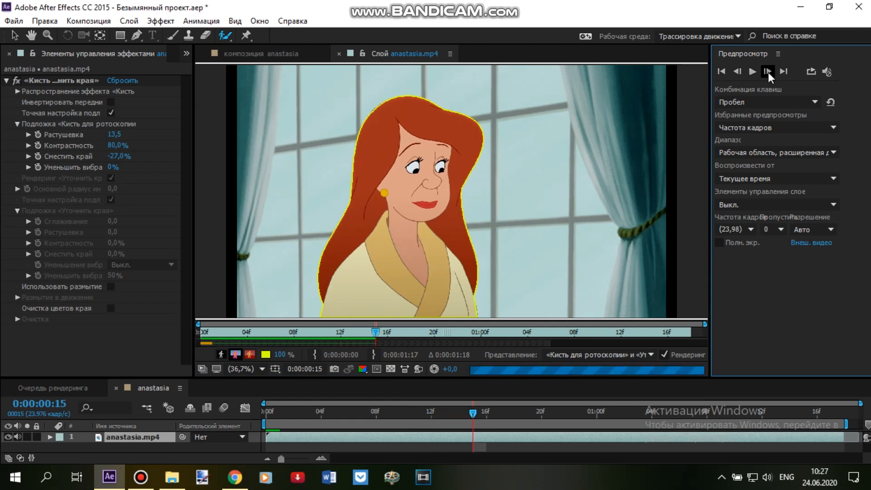
click(765, 72)
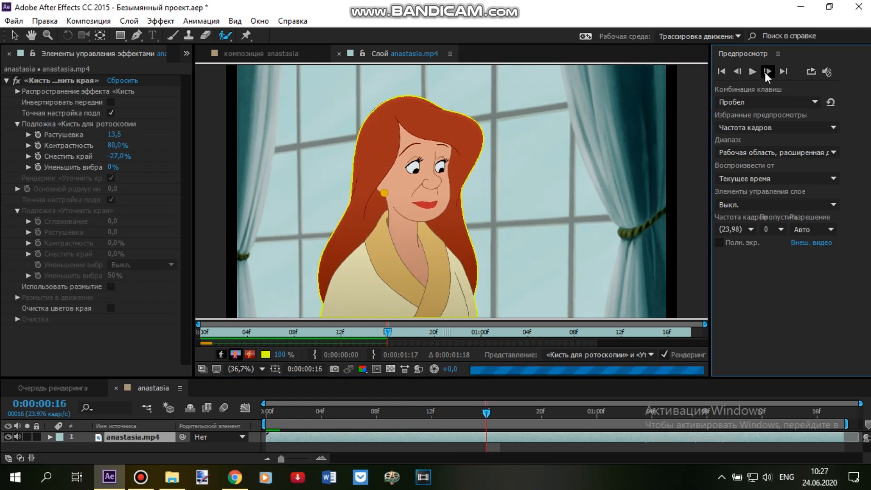
click(766, 72)
drag(350, 256, 341, 290)
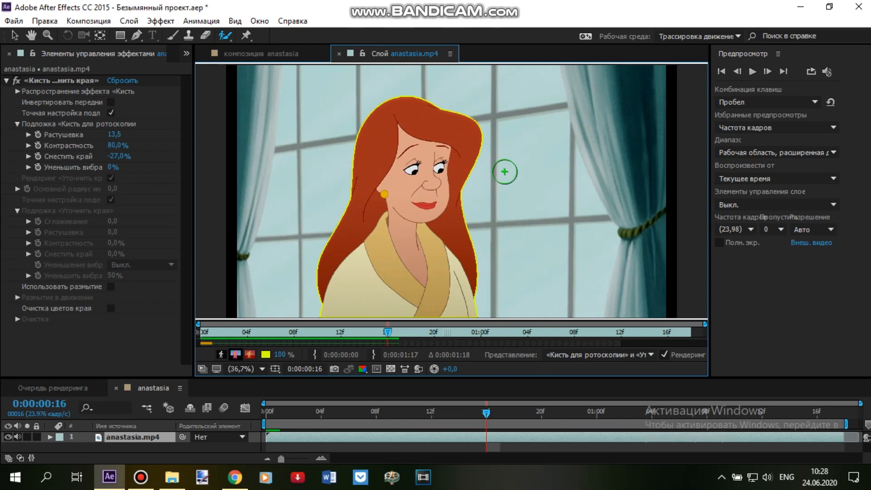
- Step frame by frame from 0:00:00:16 to 0:00:01:13, examining the roto outline around the woman
click(770, 72)
click(772, 73)
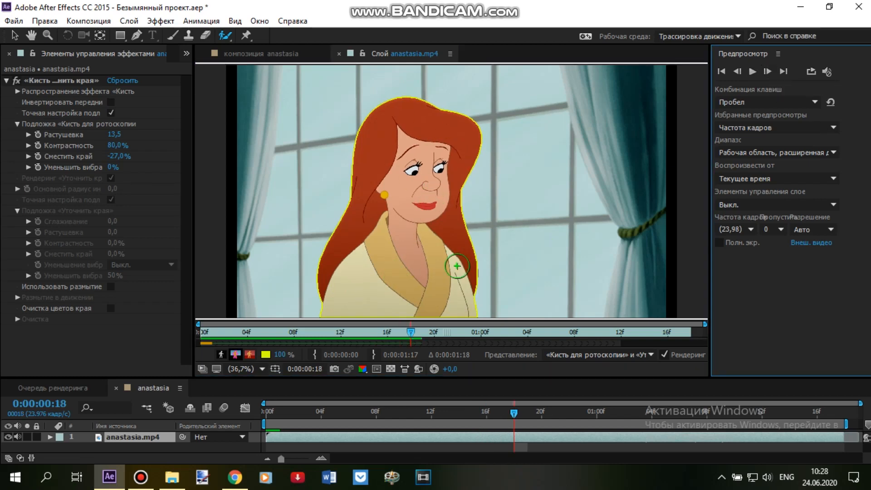
click(771, 71)
click(772, 71)
click(772, 69)
click(772, 69)
click(772, 69)
click(772, 69)
click(772, 69)
click(772, 69)
click(772, 69)
click(771, 70)
click(771, 70)
click(771, 70)
click(772, 69)
click(771, 69)
click(772, 70)
click(772, 69)
click(772, 69)
click(772, 70)
click(772, 69)
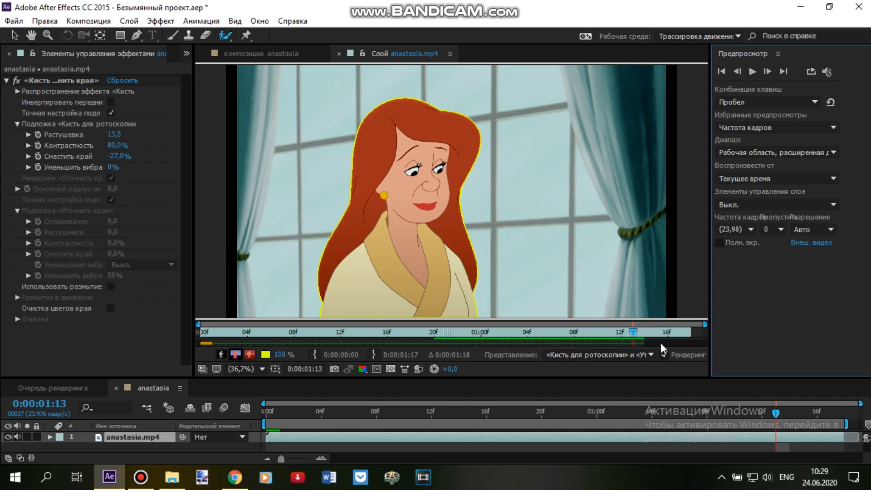
- Add a foreground stroke on the woman's forehead at 0:00:01:13 and carry the roto outline forward to frame 0:00:01:17
click(664, 354)
click(768, 71)
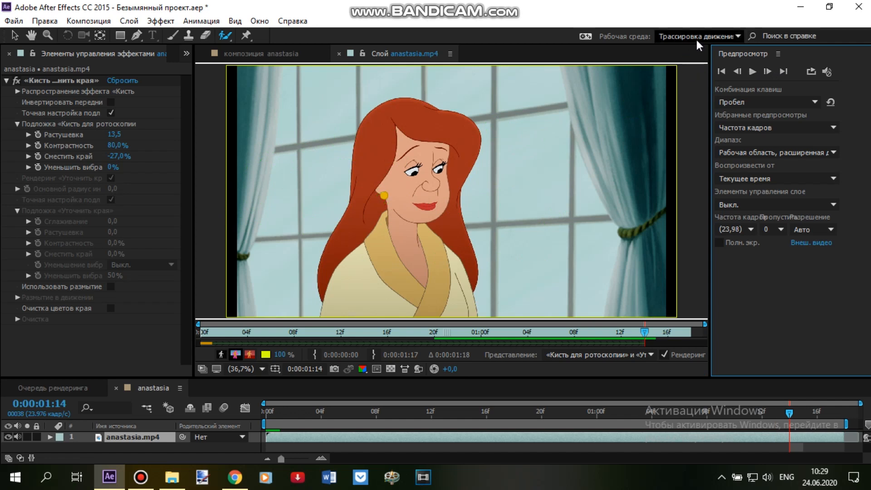
click(738, 76)
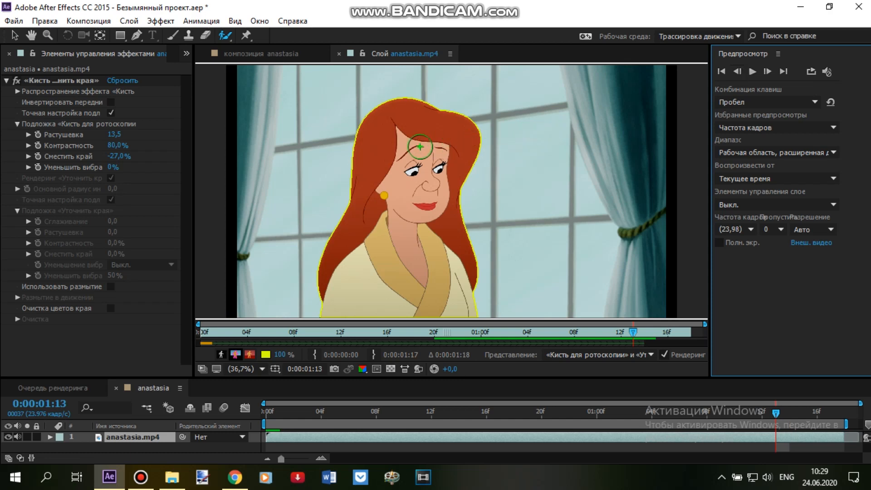
click(421, 146)
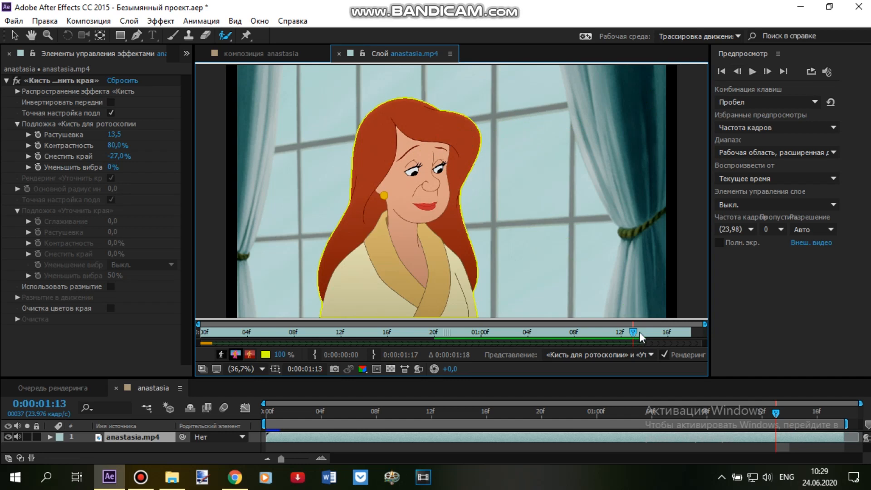
click(767, 71)
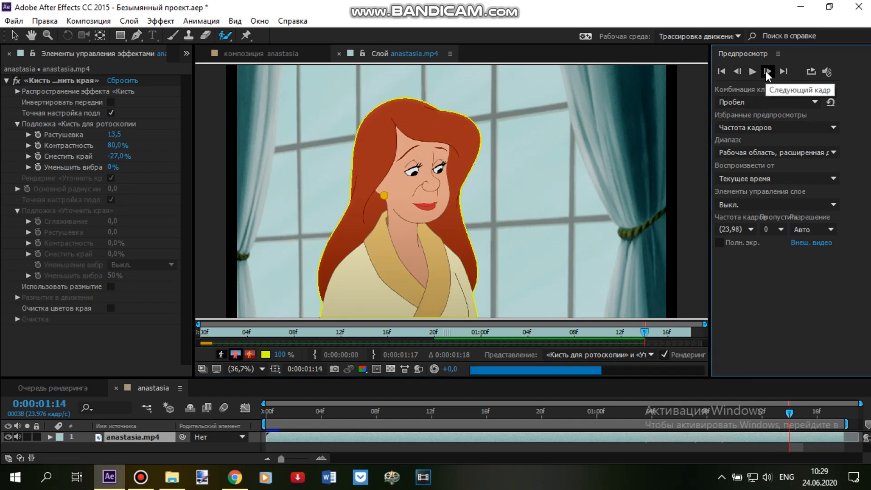
click(767, 72)
click(767, 71)
click(767, 72)
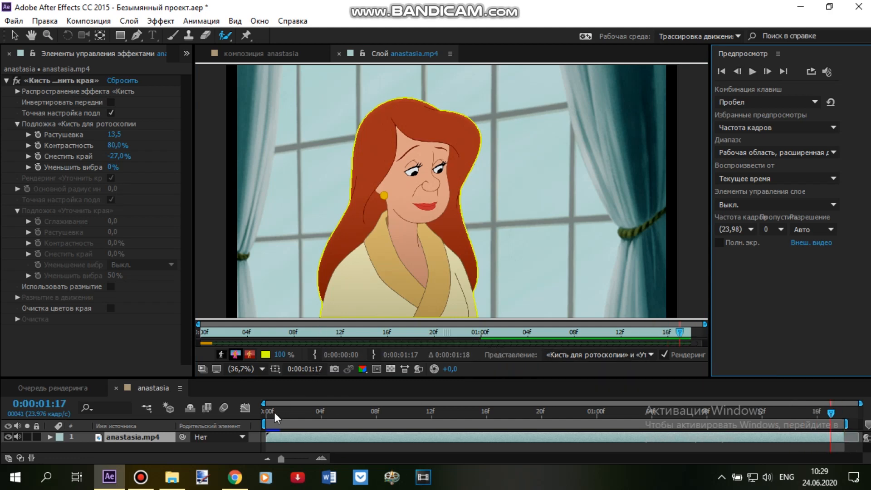
- Return to the first frame and play back the cut-out woman in the anastasia composition view
click(266, 424)
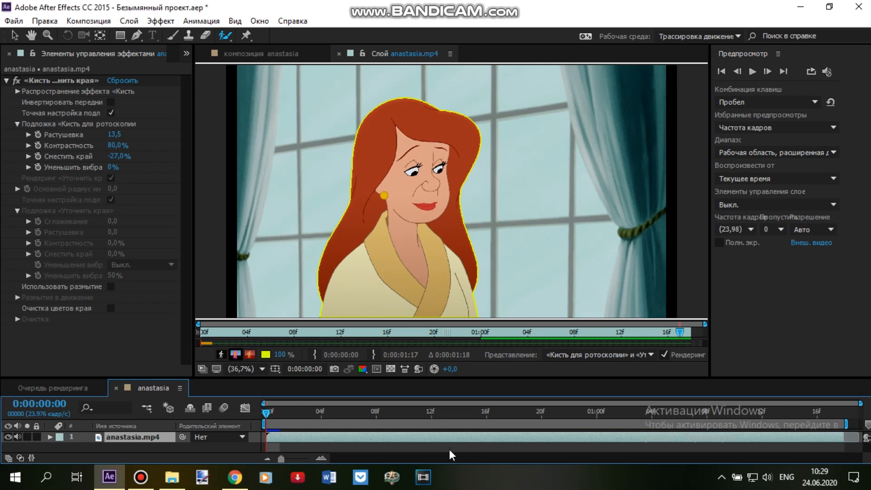
click(263, 57)
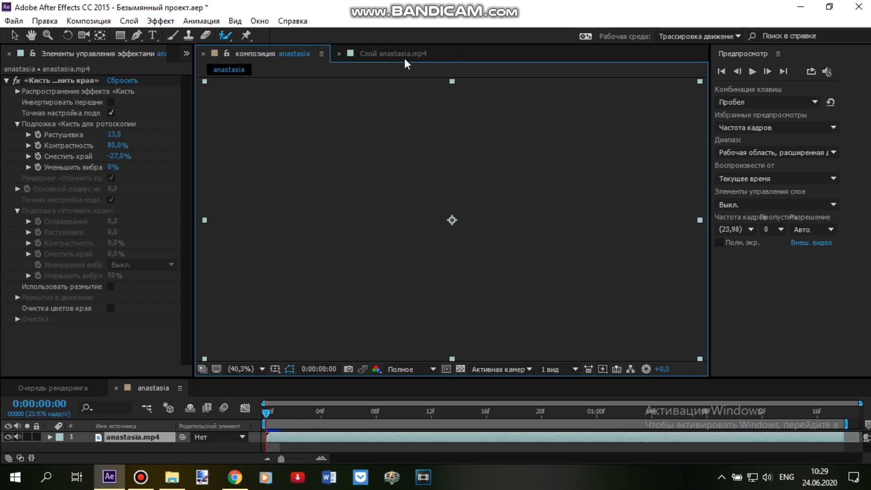
click(268, 415)
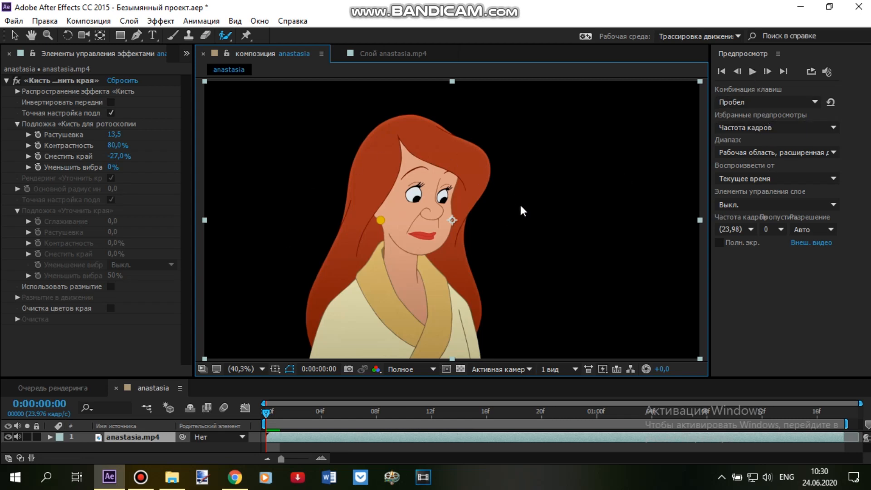
click(752, 72)
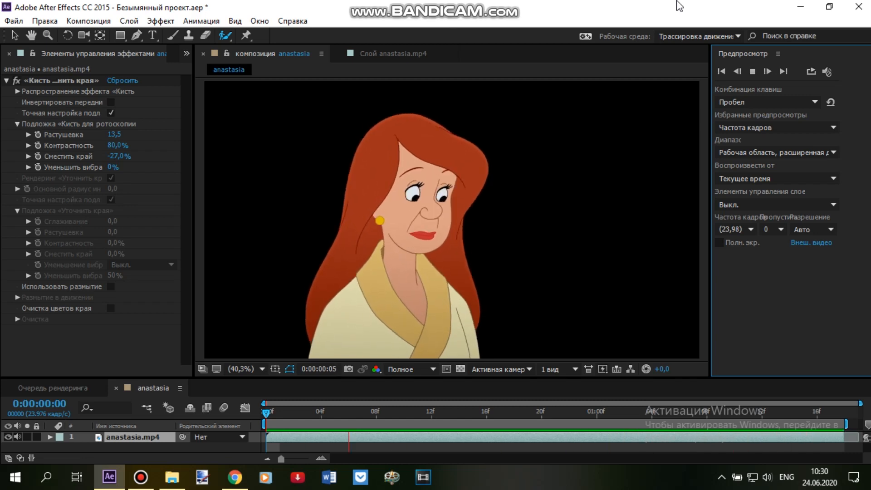
key(space)
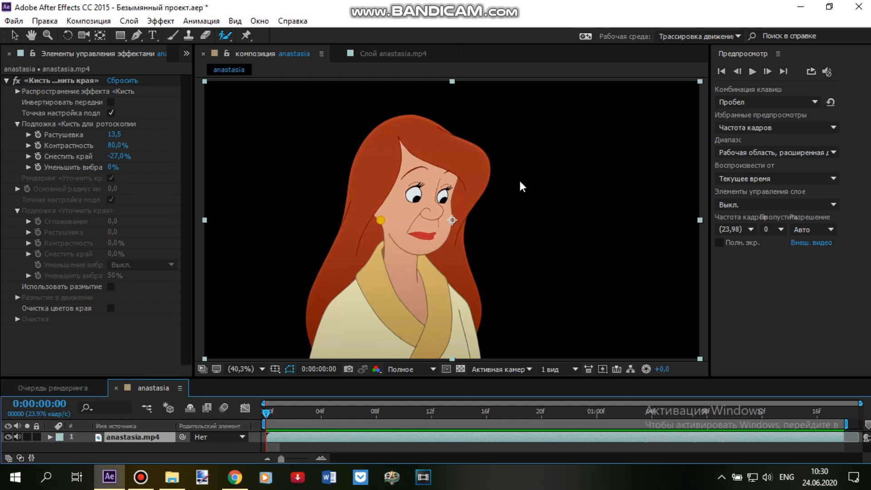
- Add the anastasia composition to the render queue and enlarge the queue area to show its settings
click(92, 22)
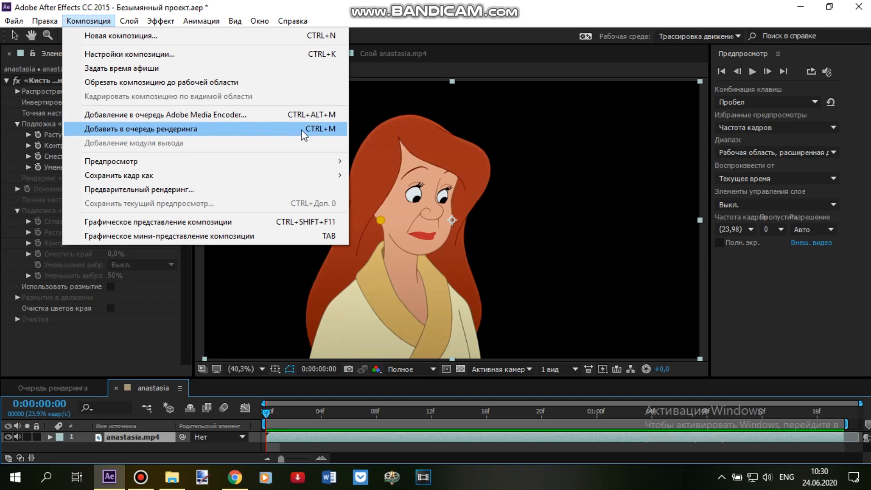
click(326, 132)
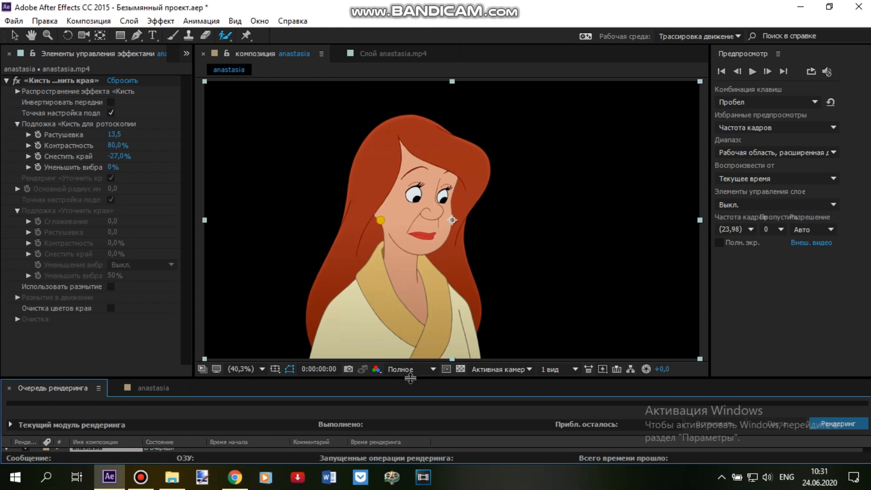
drag(410, 378, 414, 317)
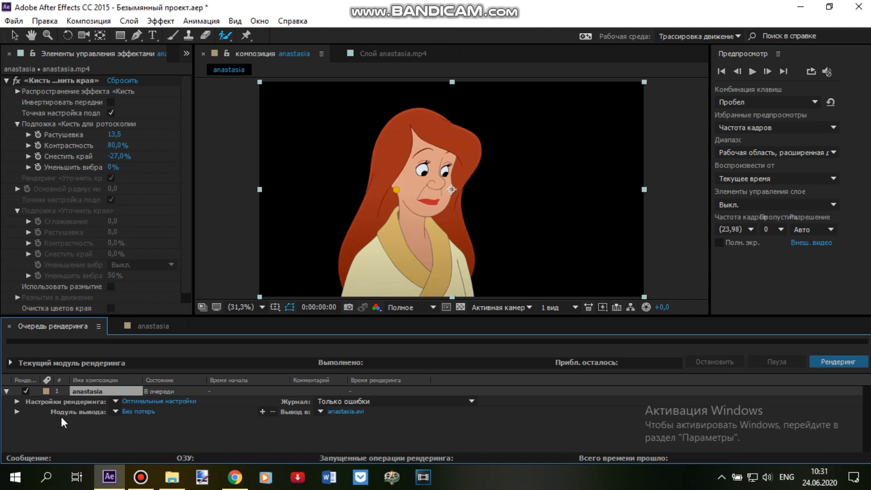
- Open the output module settings of the queued anastasia composition and bring up the output format choices
click(138, 412)
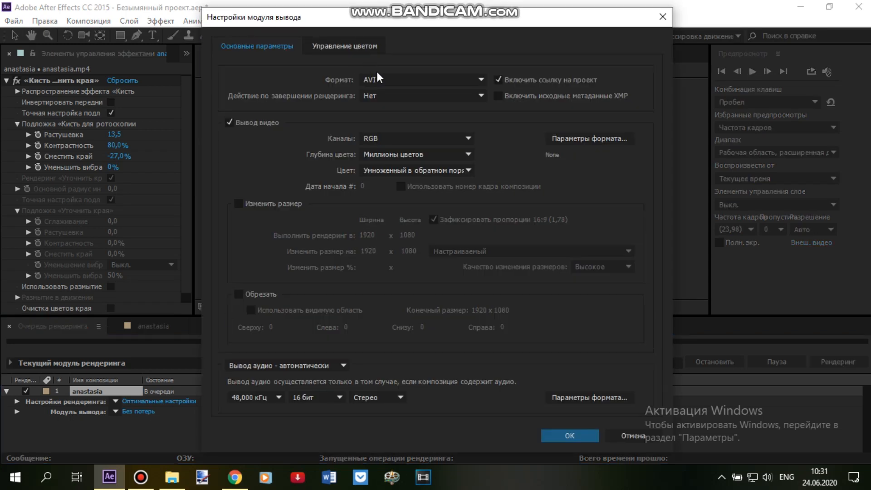
click(441, 80)
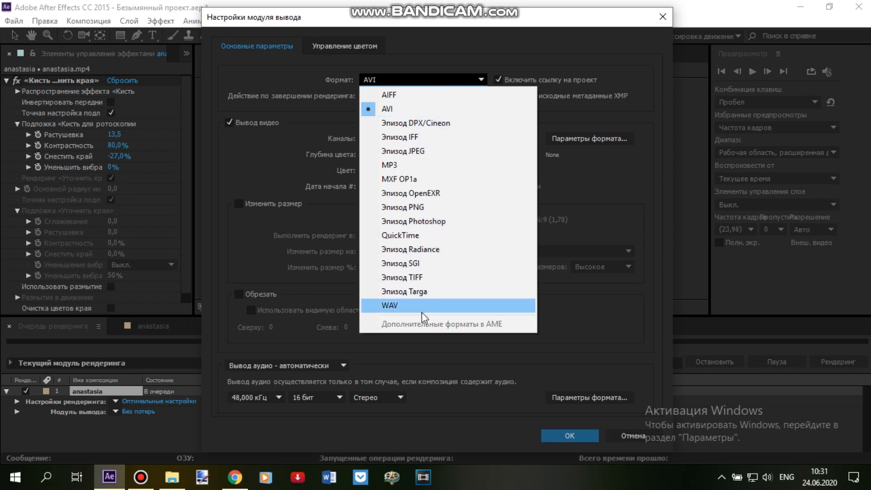
- Set the output module to AVI format with RGB + alpha channels and confirm the settings
click(405, 112)
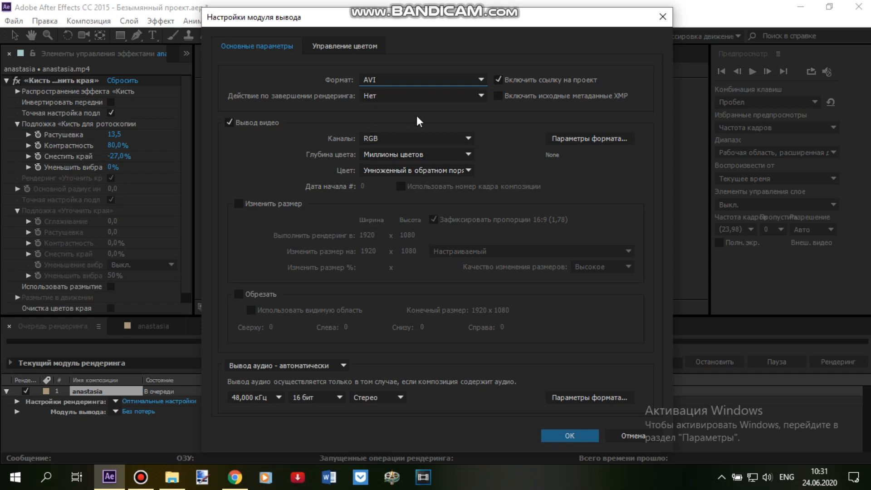
click(396, 137)
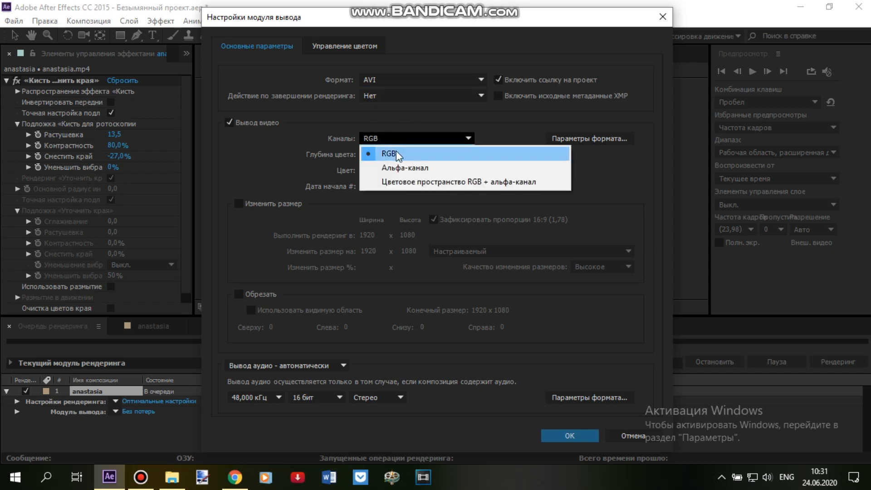
click(469, 181)
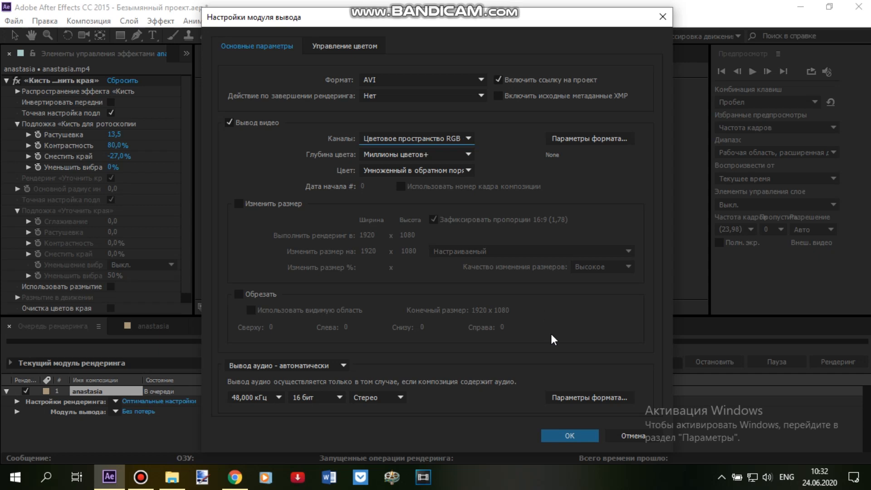
click(562, 434)
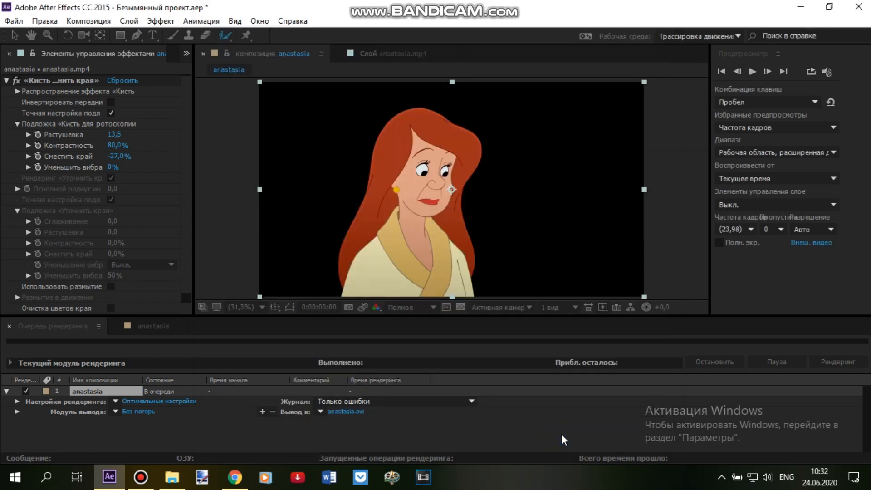
- Set the render output to anastasia.avi on the Desktop (Рабочий стол) and start rendering
click(349, 412)
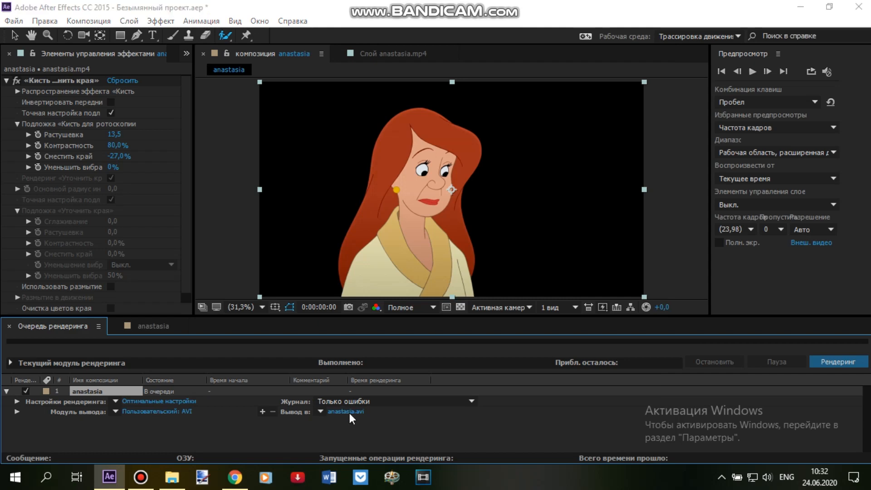
scroll(236, 216, up, 5)
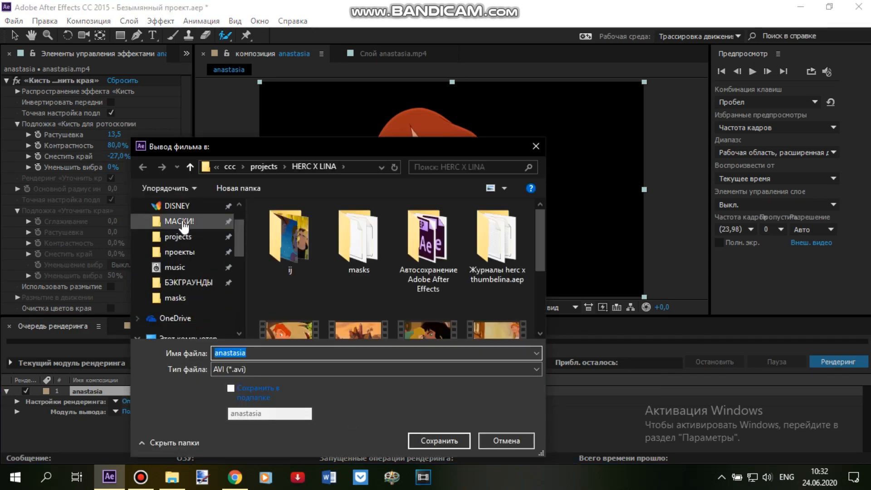
click(188, 232)
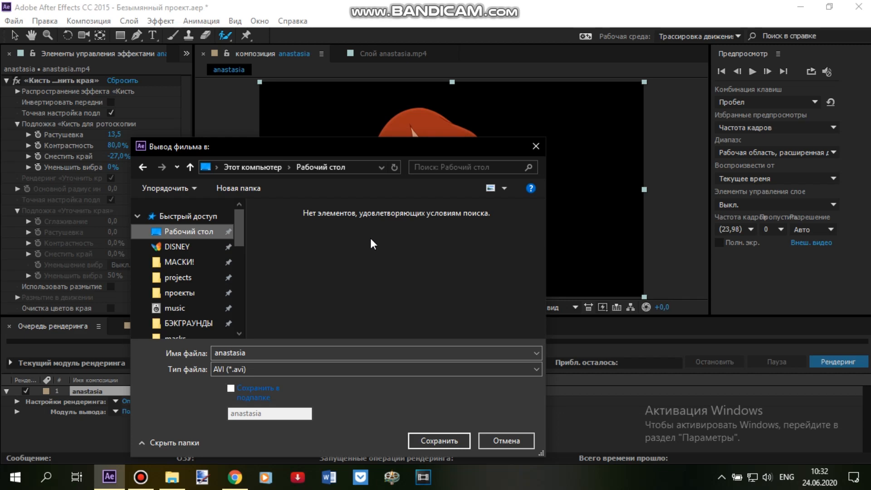
click(430, 442)
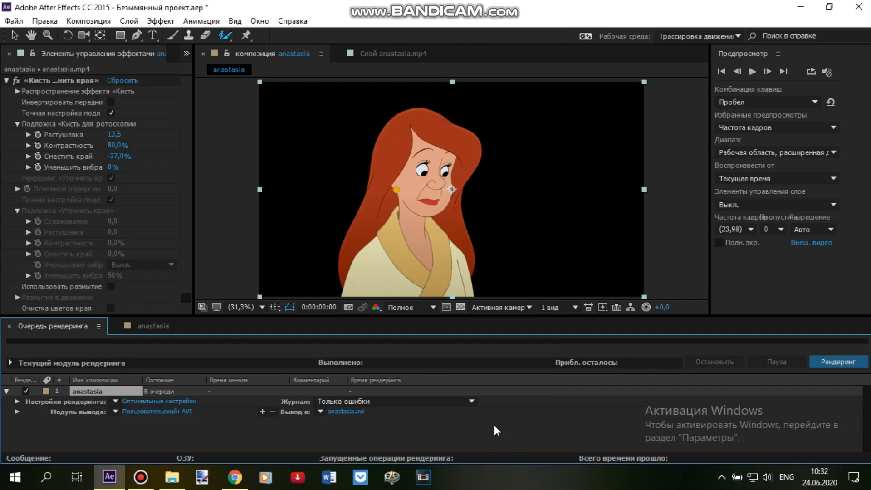
click(833, 360)
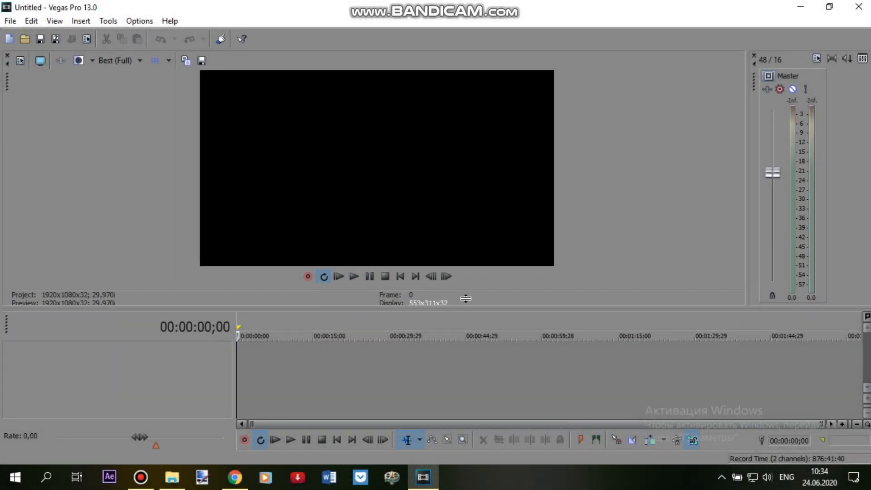
- In Vegas Pro, enlarge the timeline area slightly and lower the master volume to -15.6
drag(466, 299, 467, 289)
drag(775, 178, 781, 225)
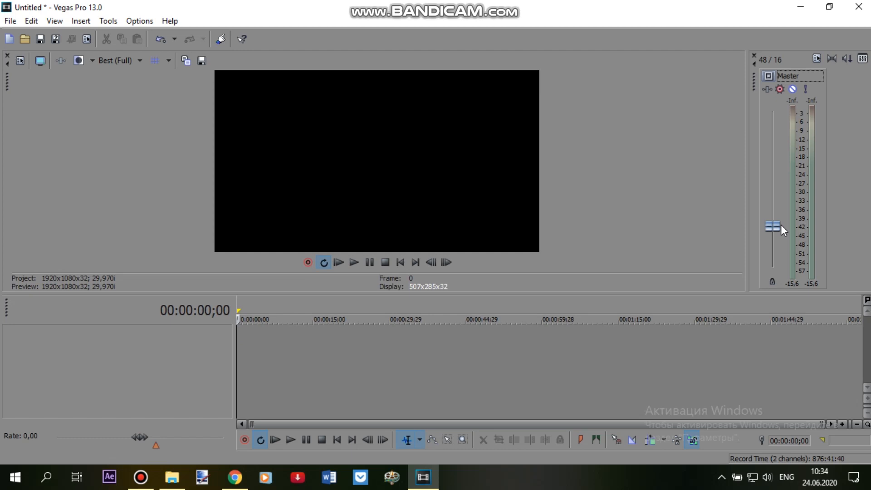
- Add the rendered black-background anastasia video from the Desktop folder to the very start of the timeline
click(182, 475)
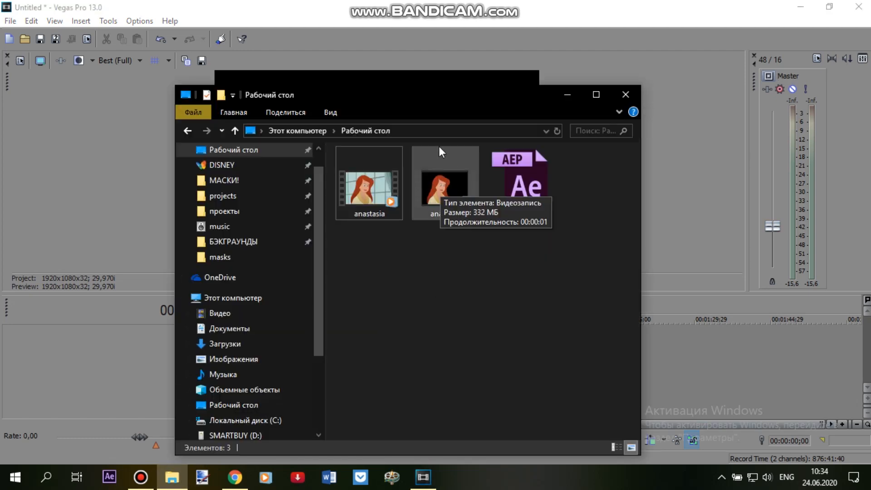
drag(379, 96, 551, 96)
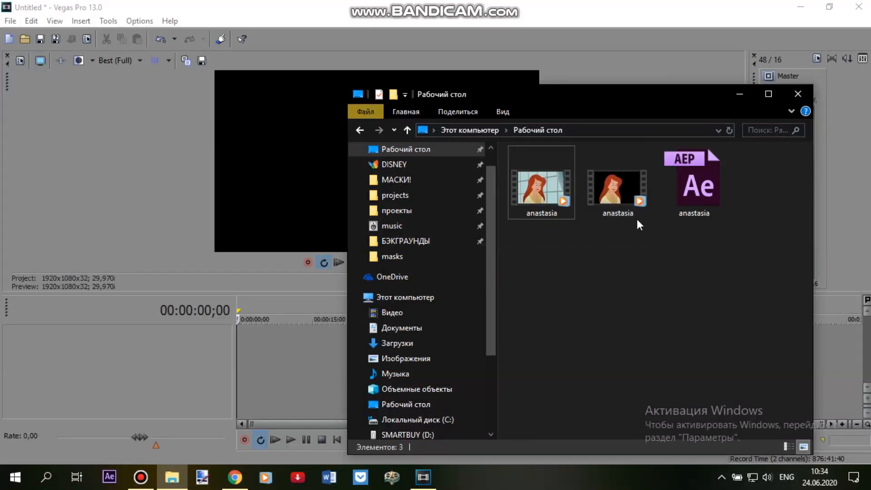
drag(623, 181, 285, 360)
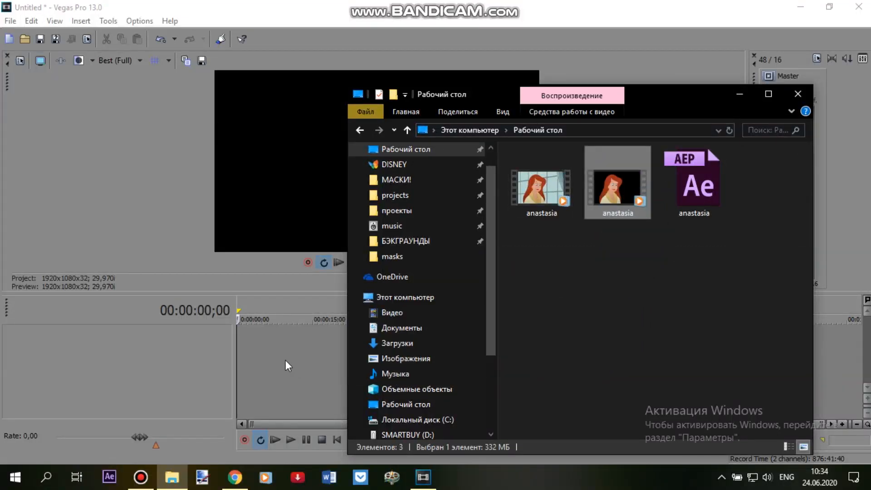
drag(246, 338, 238, 340)
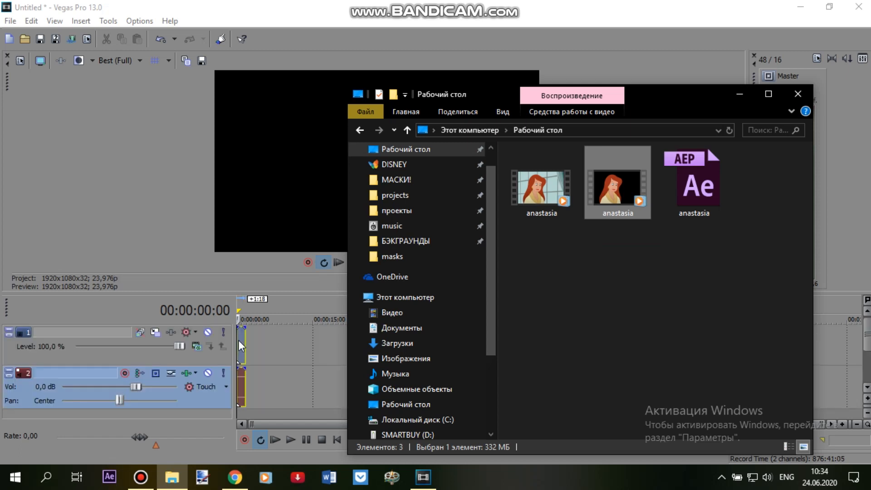
click(238, 341)
scroll(276, 362, up, 6)
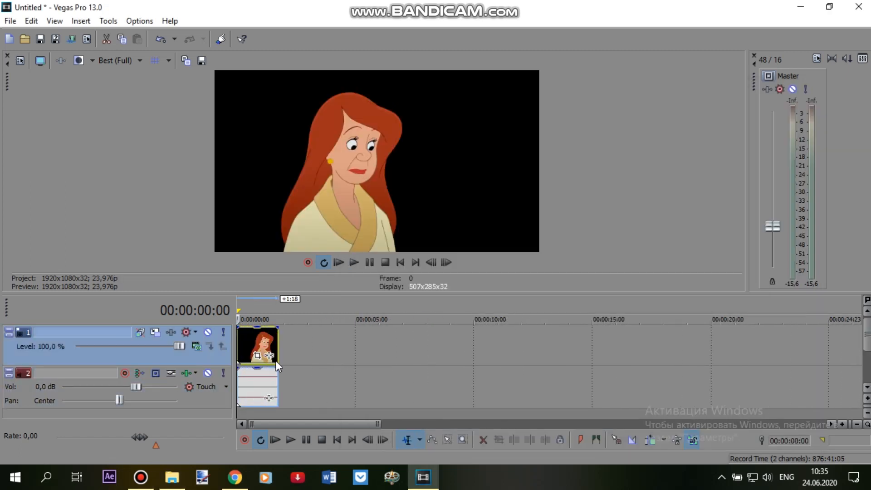
scroll(276, 361, up, 5)
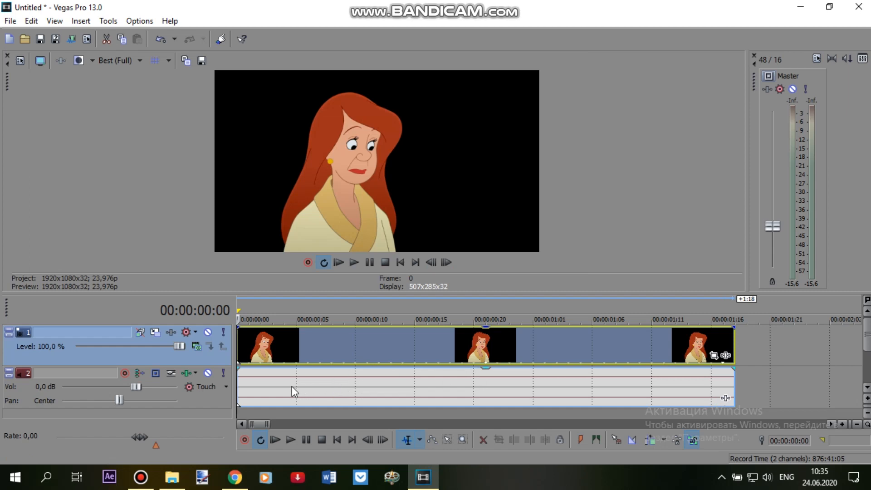
- Separate the clip's audio from its video and delete the audio track
drag(277, 380, 319, 385)
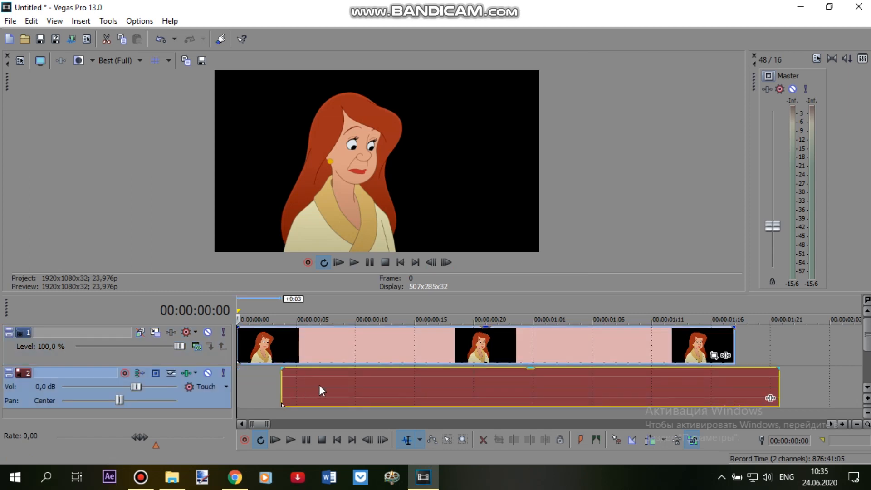
click(692, 440)
right_click(264, 383)
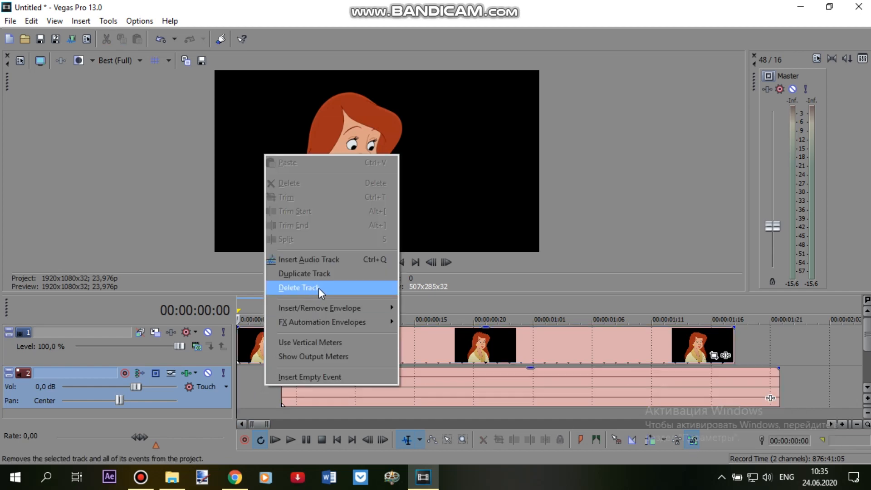
click(291, 288)
- Insert a Sony Solid Color (Сплошной цвет Sony) generated media event at 00:00:00:10 on the video track
right_click(442, 344)
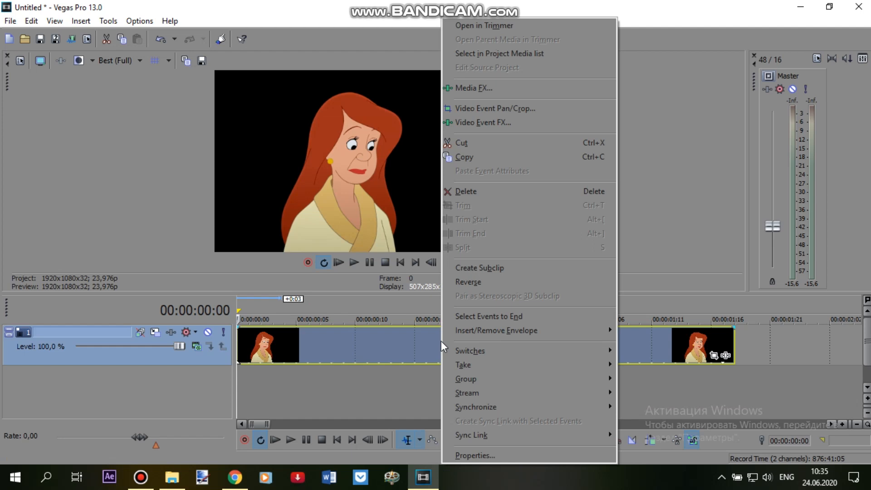
click(363, 346)
click(360, 347)
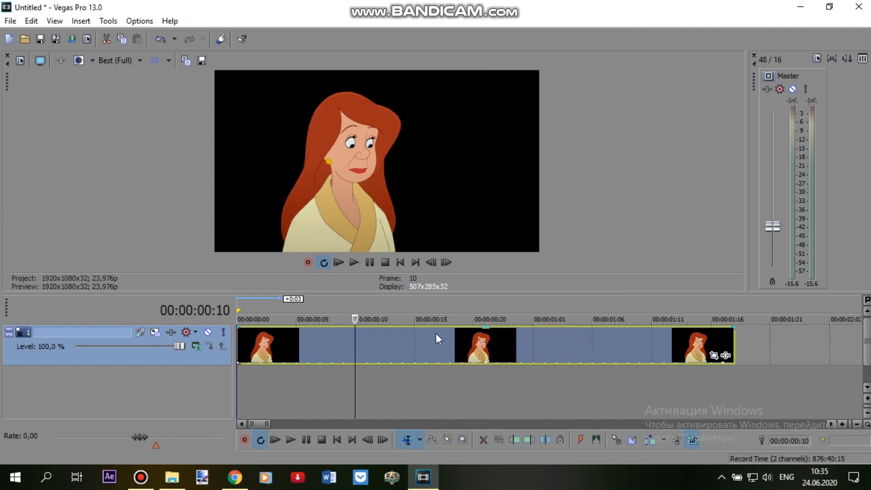
right_click(765, 350)
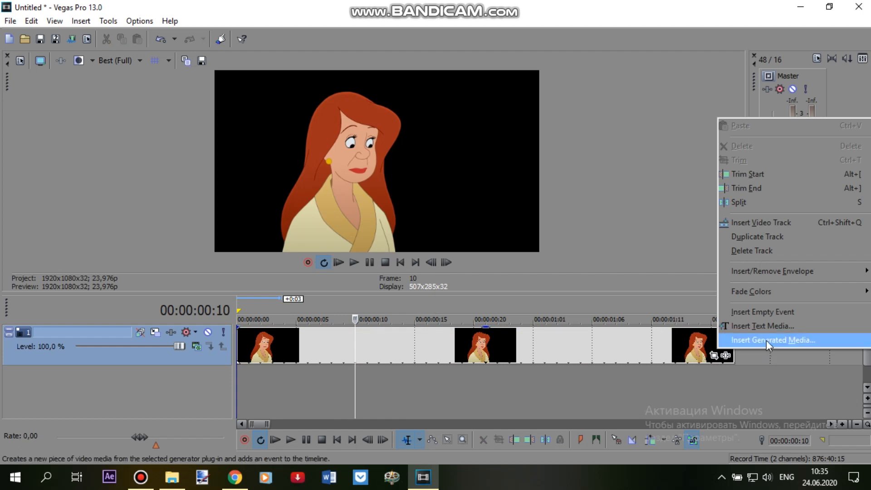
click(766, 340)
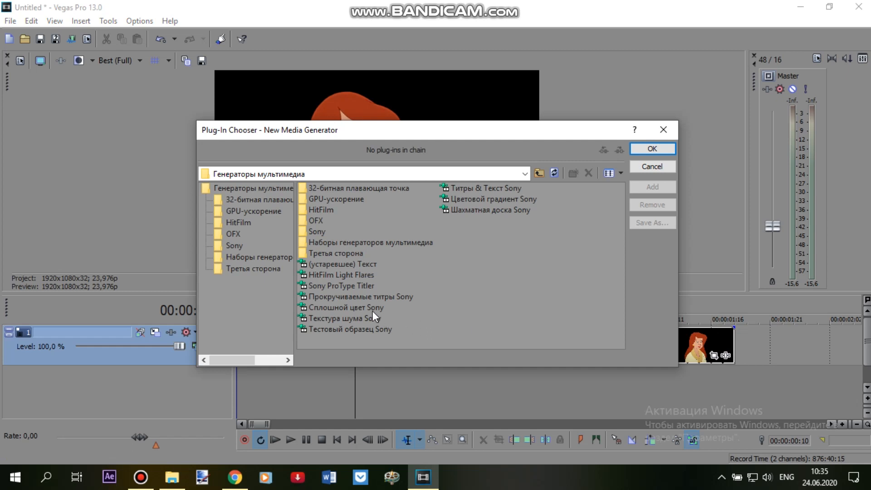
double_click(372, 312)
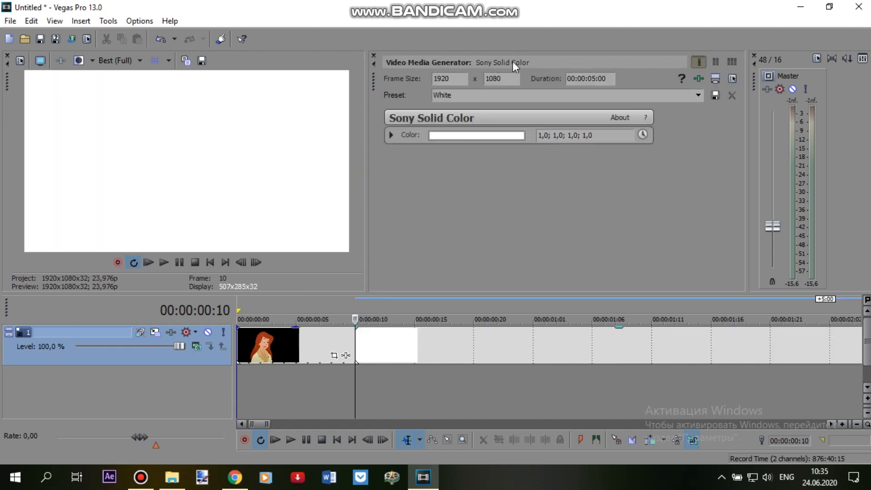
- Change the solid color to pure green (0,0; 1,0; 0,0; 1,0)
click(460, 137)
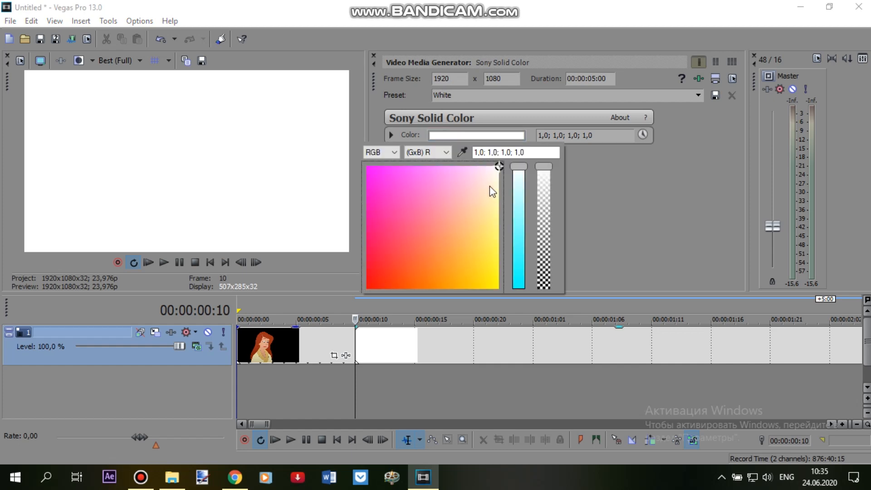
drag(500, 166, 499, 291)
drag(522, 171, 524, 307)
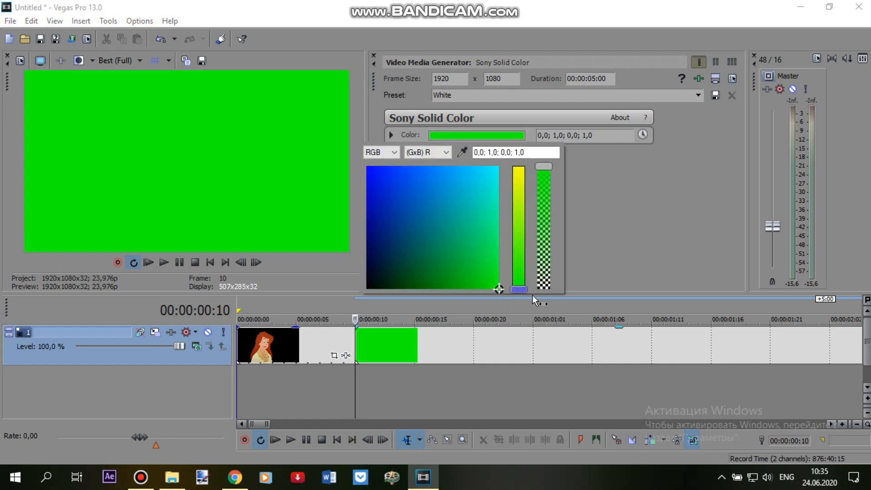
key(alt+Tab)
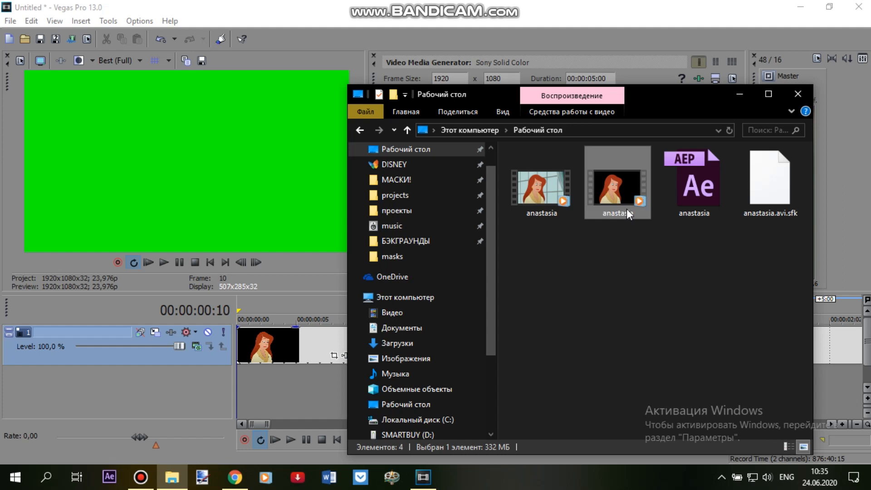
click(740, 94)
- Move the green solid to the start of a new track below the video and trim it to the clip's end at 00:00:01:18
click(418, 344)
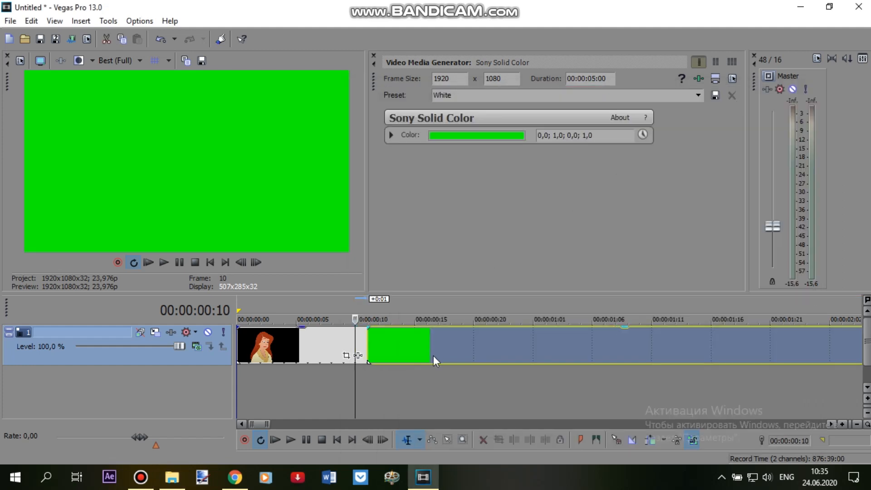
drag(260, 396, 260, 396)
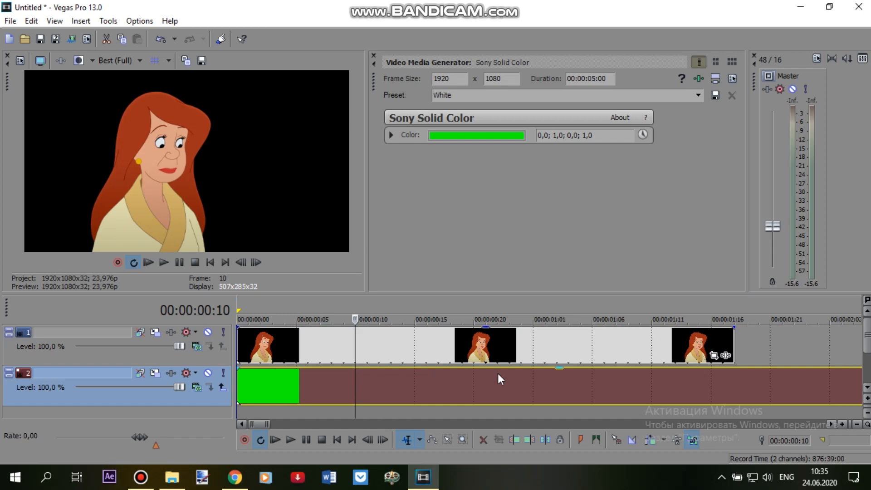
scroll(499, 375, down, 3)
drag(711, 383, 402, 381)
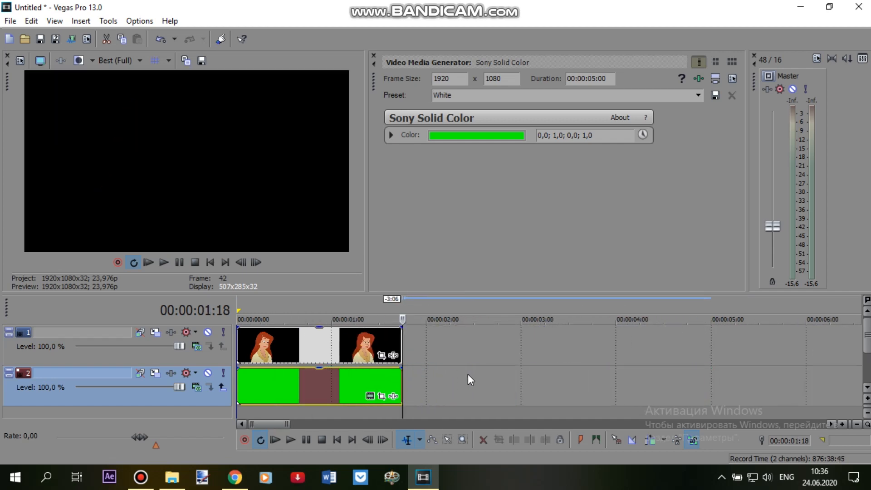
scroll(472, 375, up, 2)
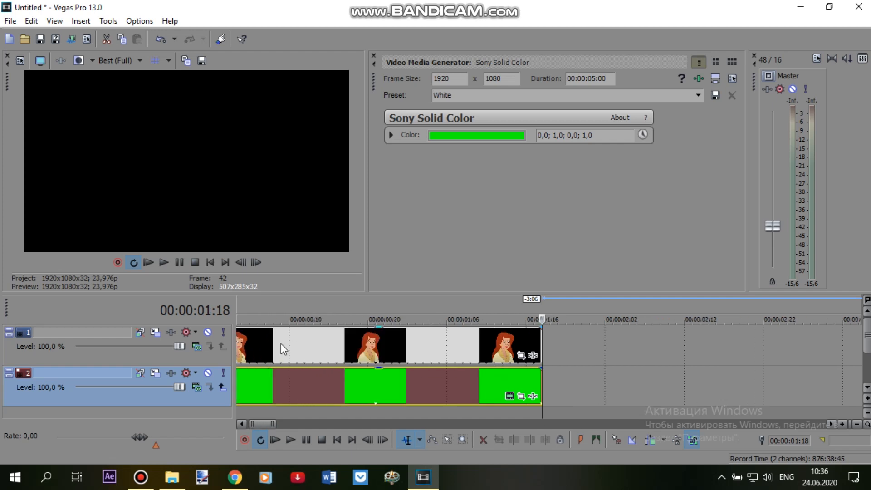
scroll(281, 344, down, 2)
- Return to the start of the timeline and close the green solid's media generator
click(242, 339)
scroll(391, 335, up, 3)
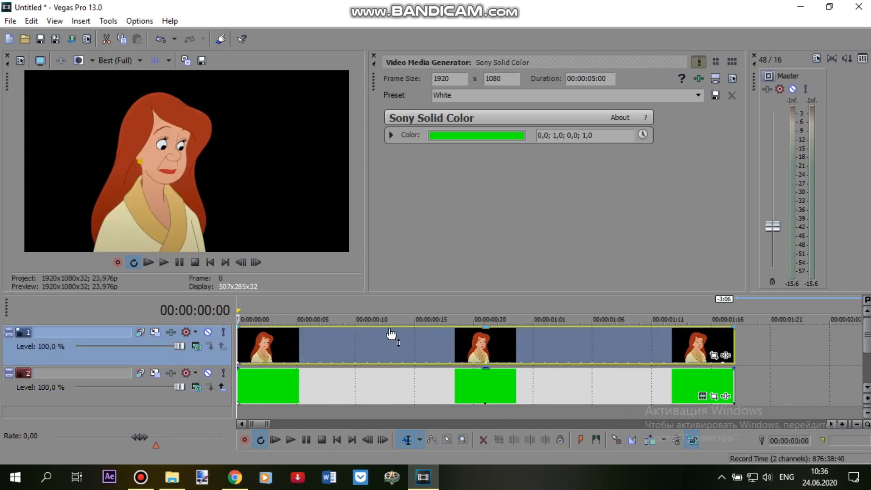
click(374, 55)
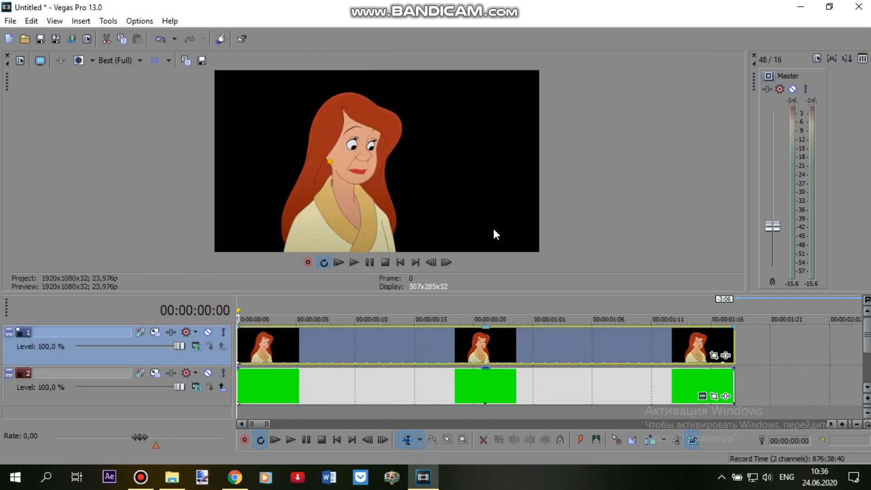
- Set the alpha channel of the anastasia clip's media to Straight (unmatted)
right_click(508, 344)
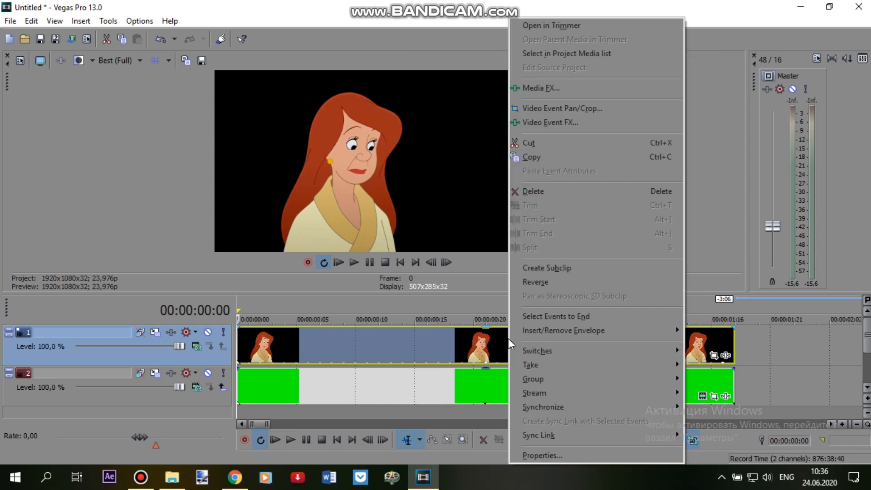
click(563, 456)
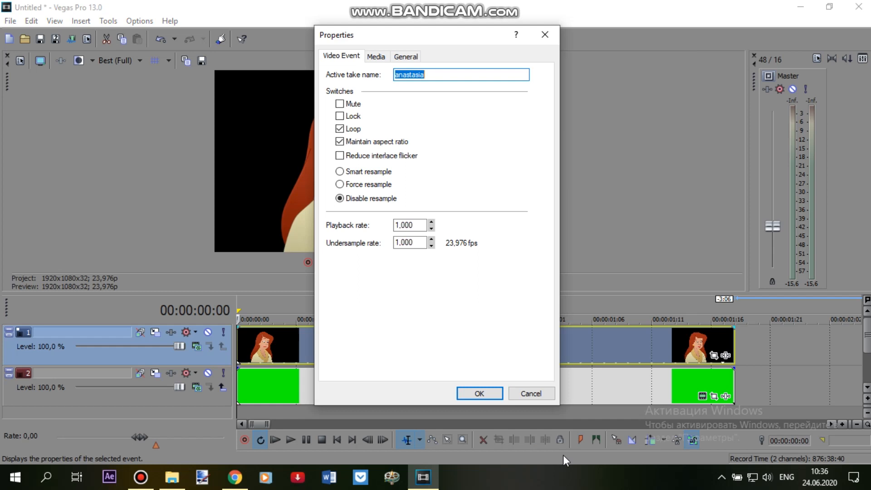
drag(369, 32, 370, 52)
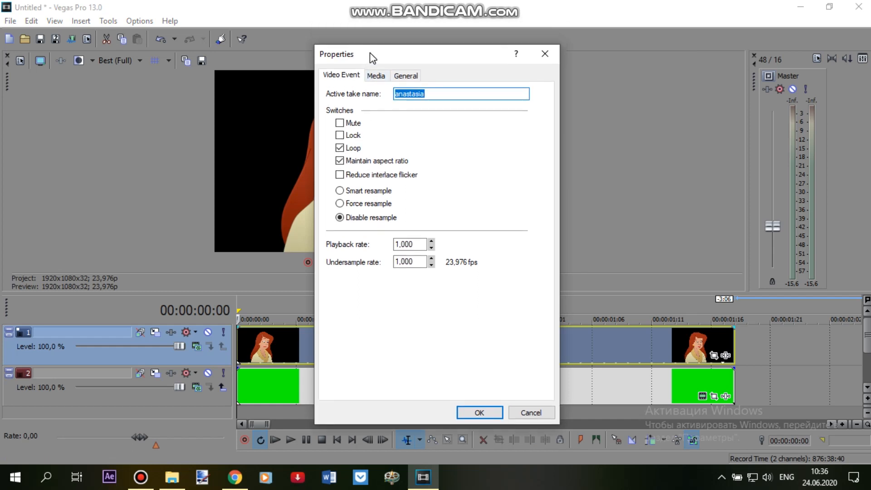
click(376, 76)
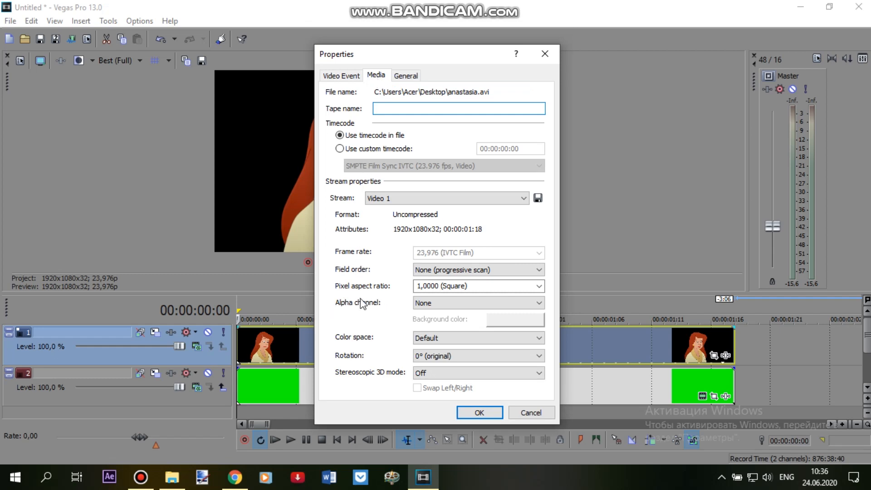
click(455, 304)
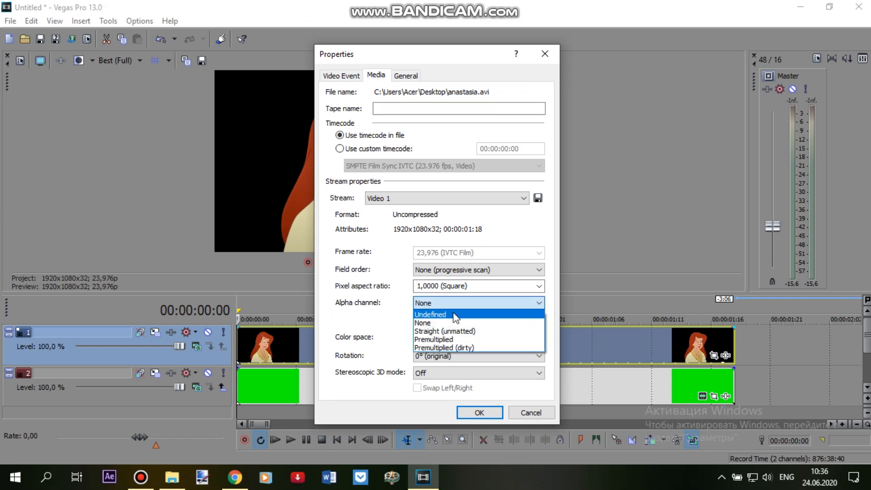
click(461, 331)
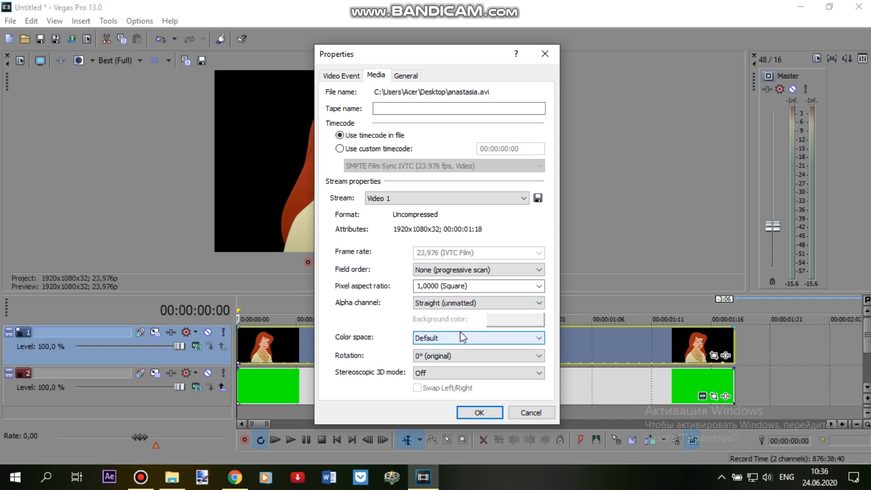
click(478, 414)
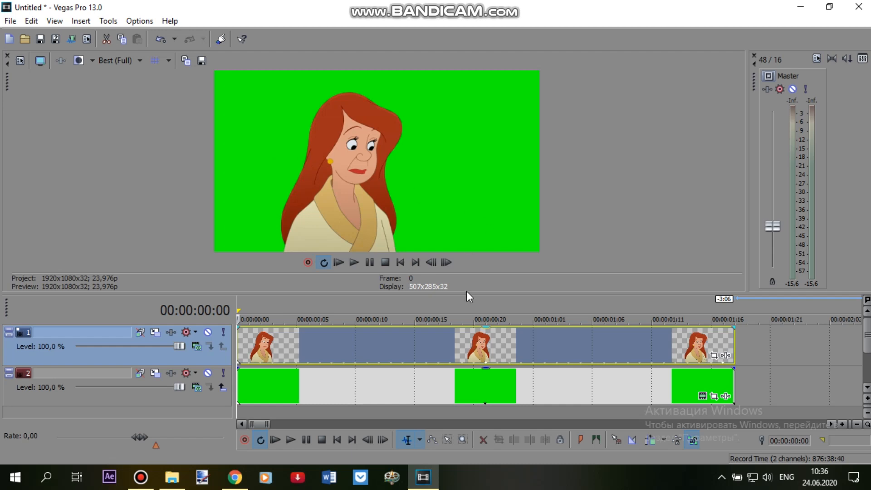
- Disable resample for the green solid event on track 2
right_click(435, 377)
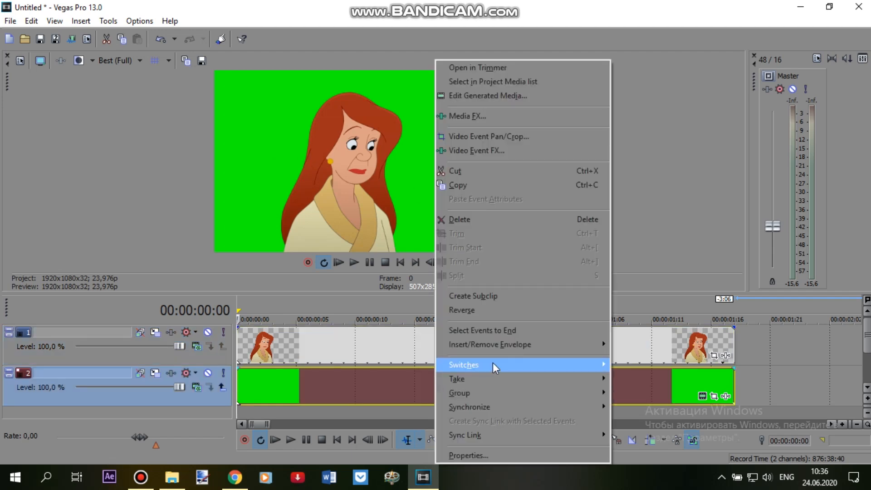
mouse_move(540, 364)
click(649, 477)
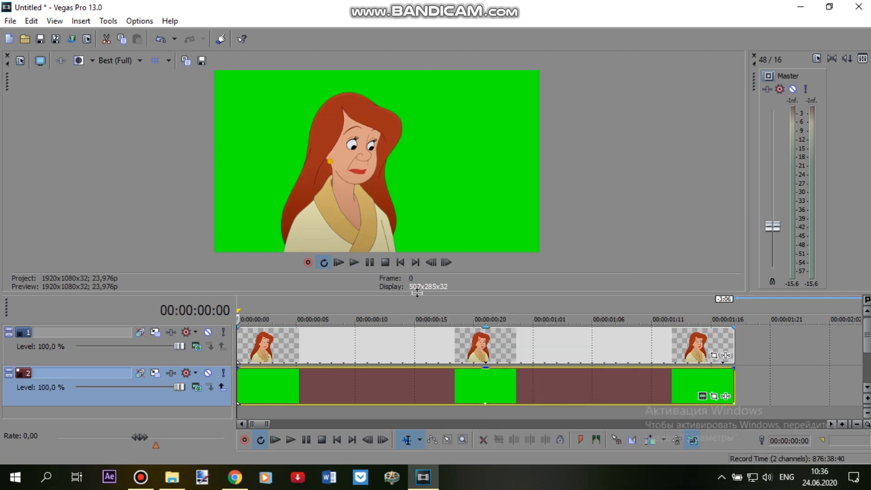
- Set the loop region to the full length of the anastasia clip and play it back at Preview (Auto) quality
double_click(476, 331)
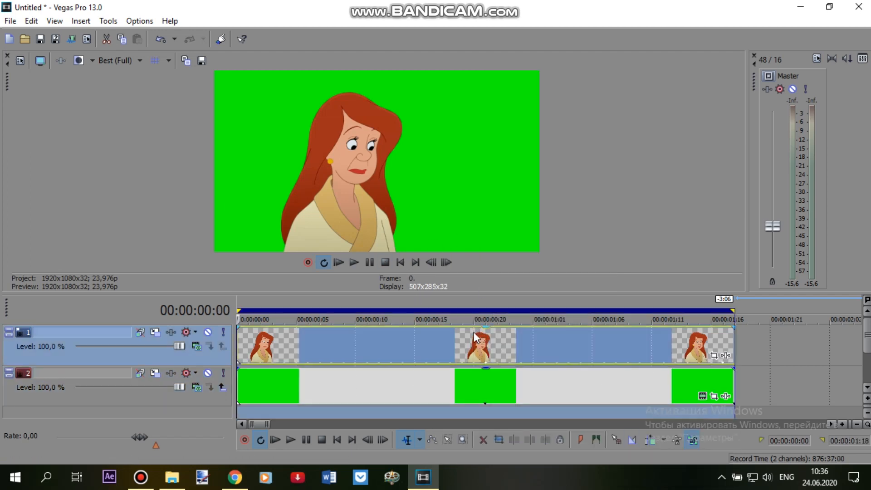
click(355, 263)
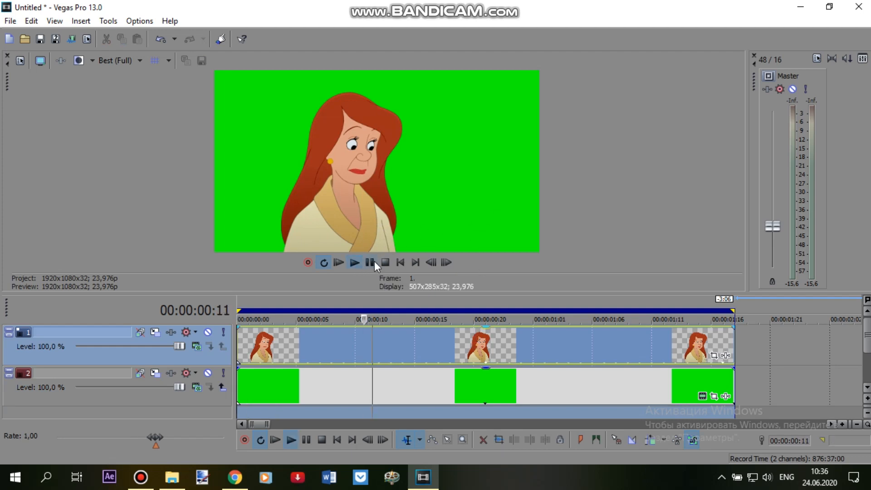
click(116, 61)
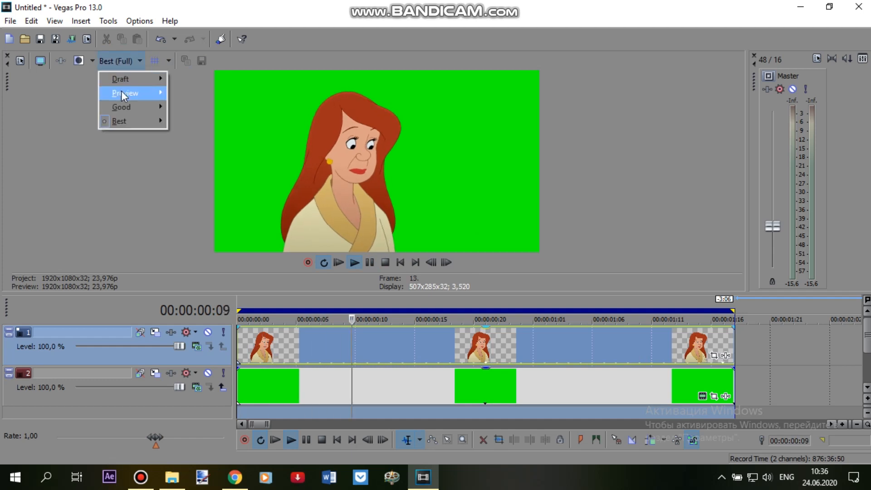
mouse_move(122, 92)
click(197, 94)
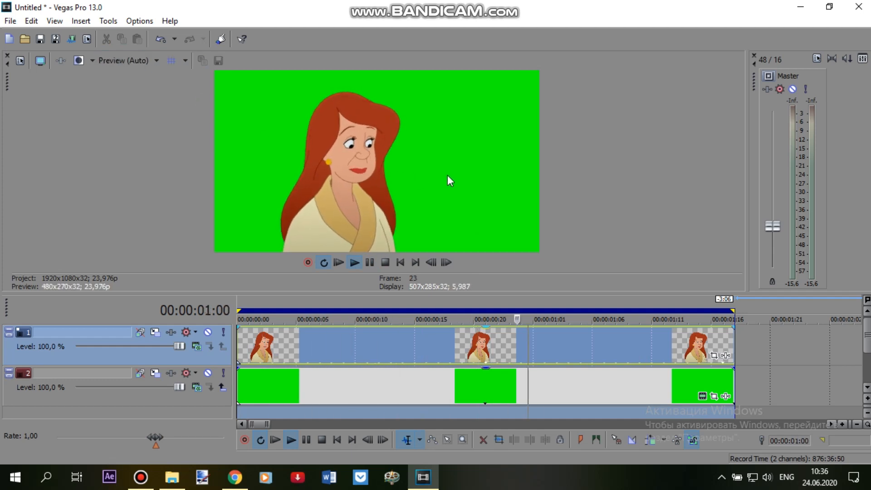
click(370, 262)
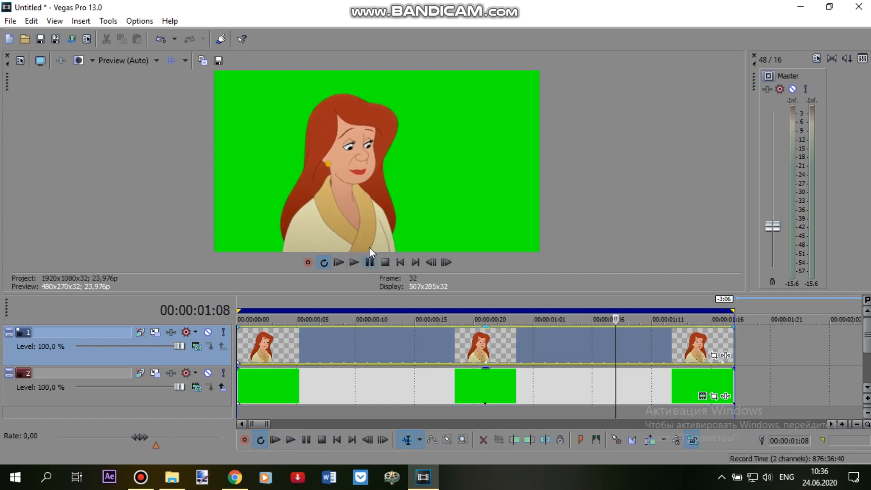
- Restore the preview quality to Best (Full) and put the cursor back at the start of the timeline
click(136, 60)
mouse_move(136, 121)
click(196, 136)
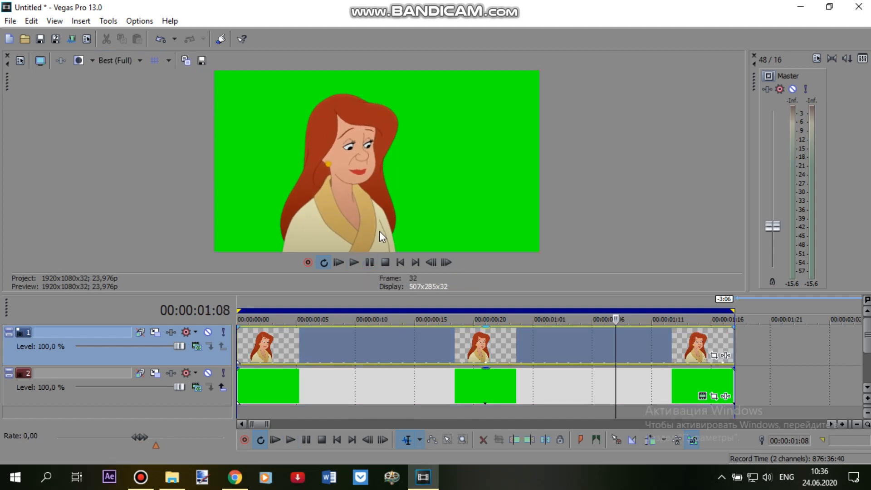
click(241, 336)
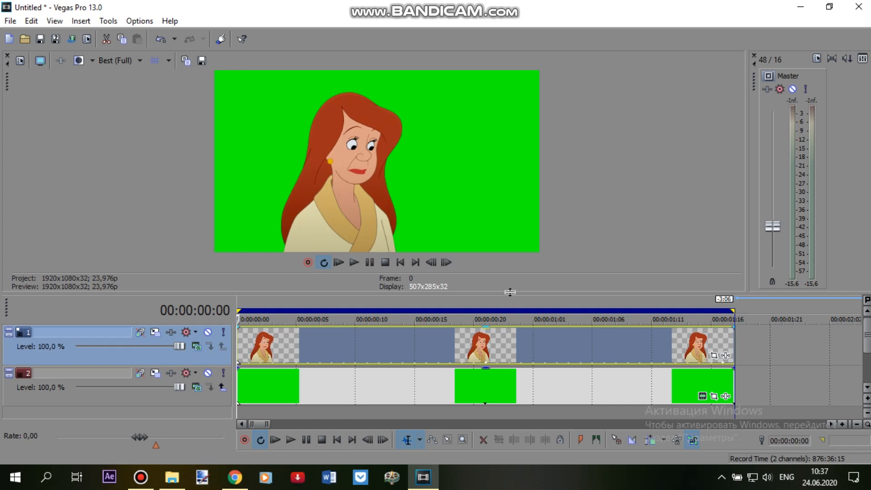
drag(511, 292, 511, 276)
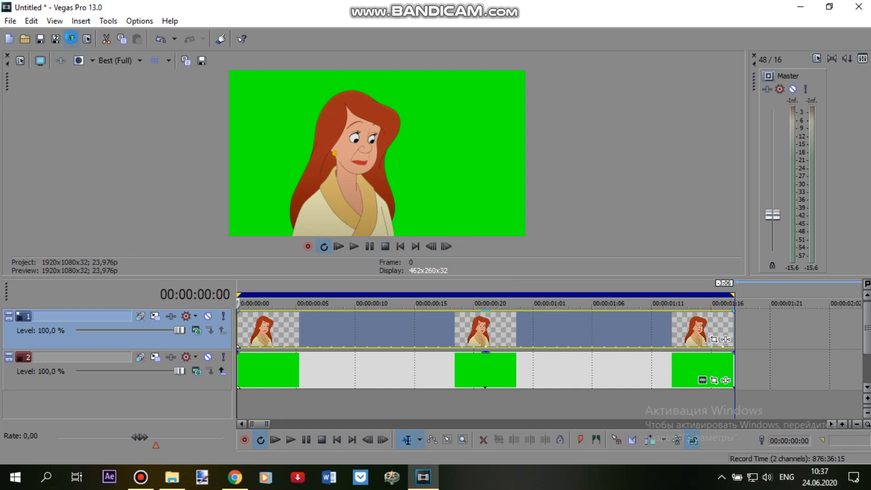
- Render the loop region to the Desktop as a.mp4 using the Internet HD 1080p template with a constant bit rate of 4 000 000 bps
click(71, 38)
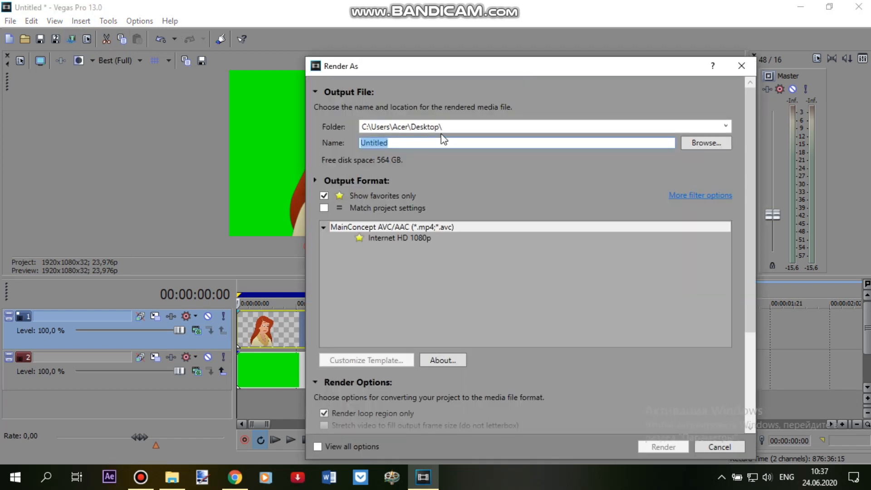
text(a)
click(407, 238)
click(392, 361)
click(460, 297)
click(517, 298)
scroll(517, 298, down, 4)
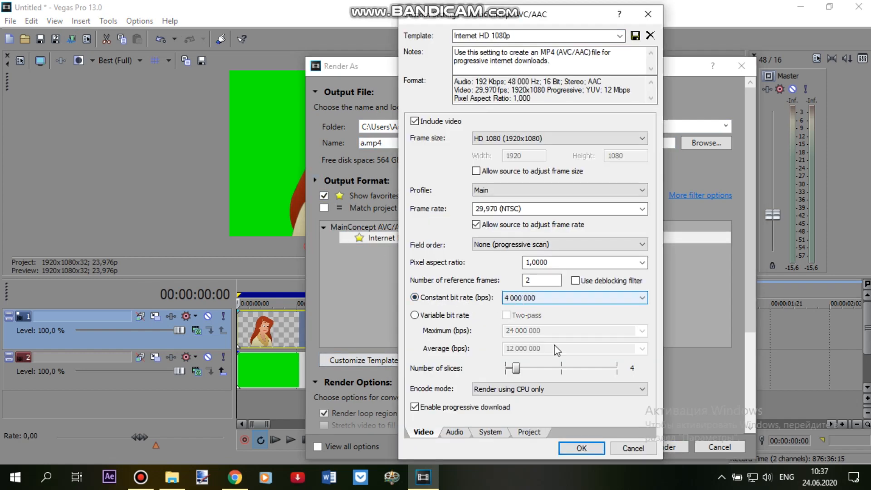
click(575, 443)
click(664, 447)
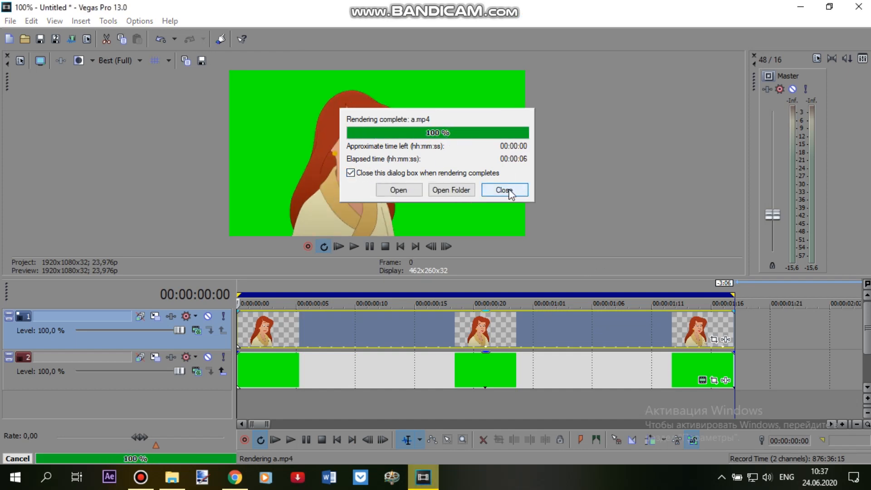
click(504, 189)
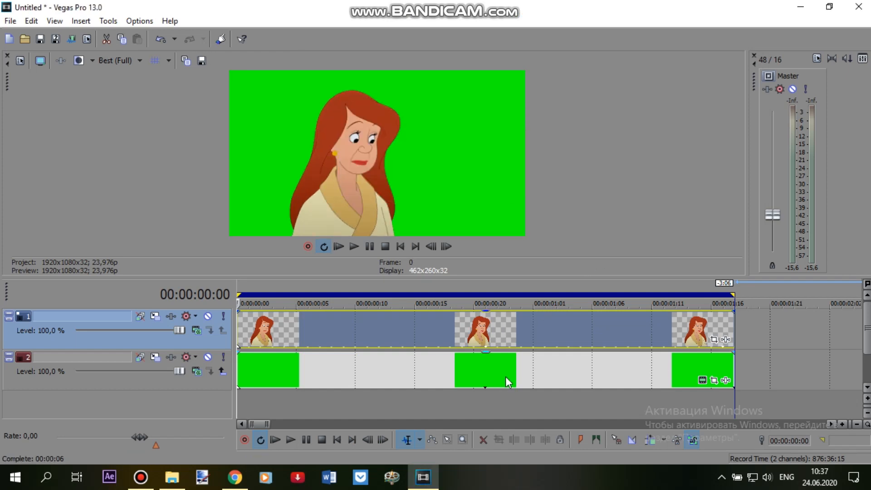
- Switch to File Explorer and check the rendered video a in the Desktop folder
click(172, 477)
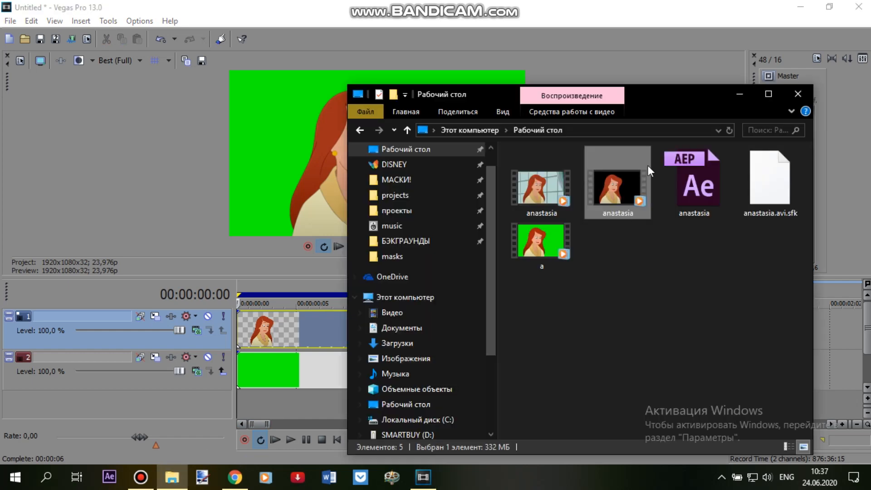
drag(662, 95, 418, 99)
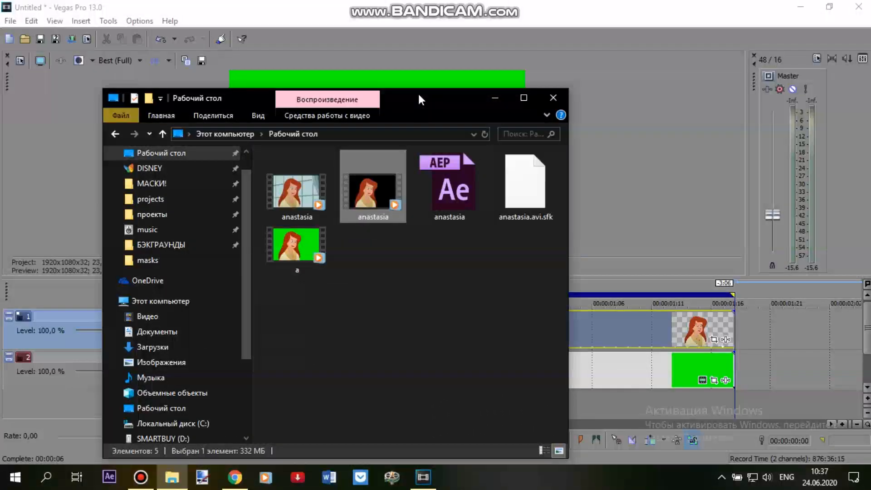
click(392, 241)
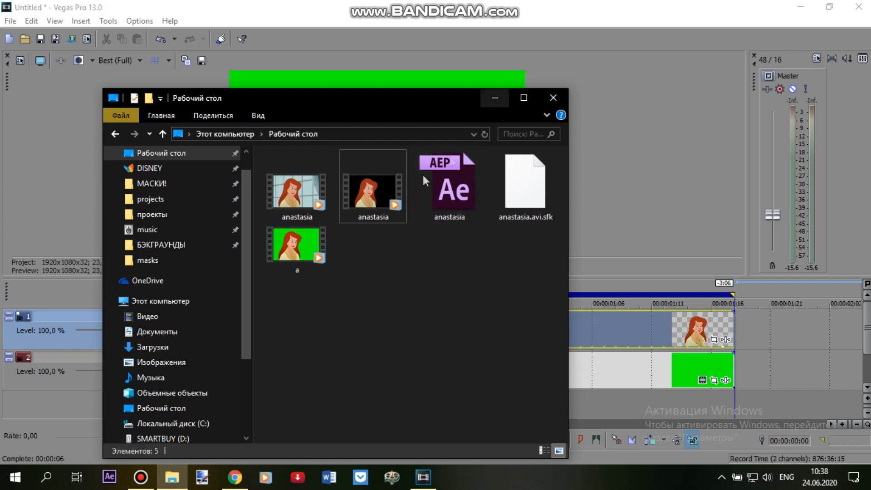
drag(308, 239, 369, 196)
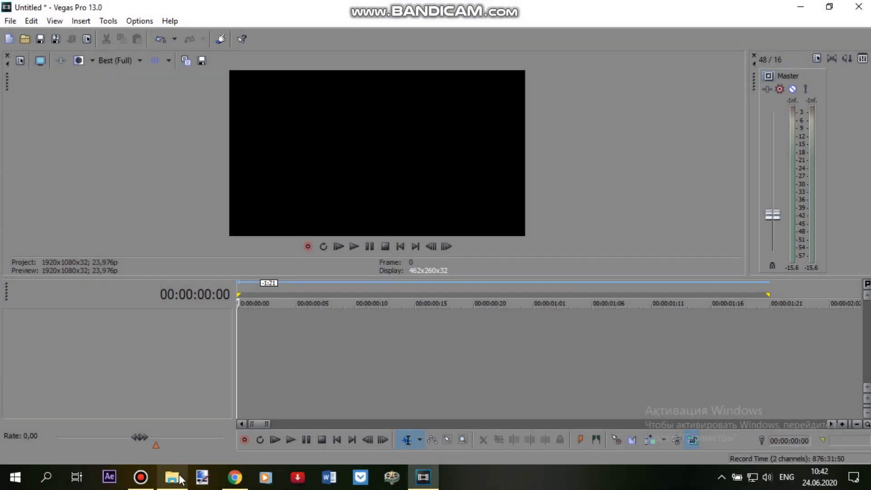
- Add Beauty.and.the.Beast.1991 from Новая папка (2) in DISNEY, turn off Ignore Event Grouping, and move the clip to the timeline start
mouse_move(180, 480)
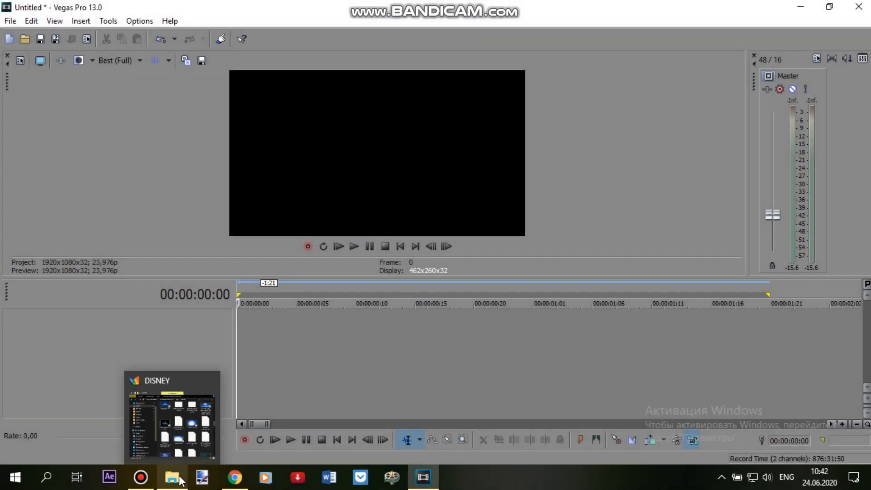
click(180, 479)
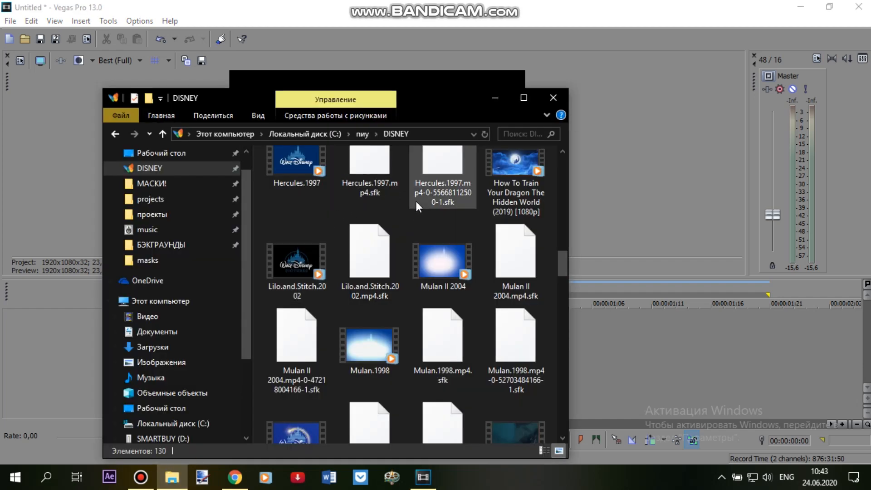
scroll(415, 200, up, 10)
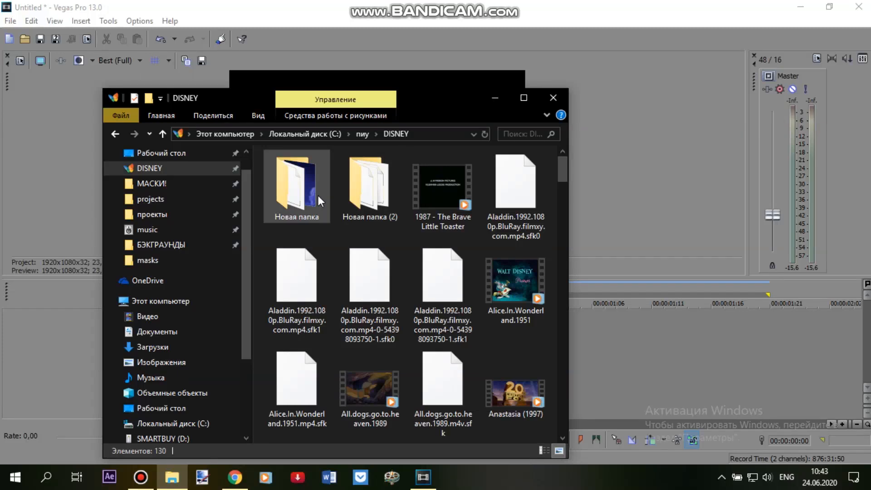
double_click(355, 189)
drag(369, 290, 608, 339)
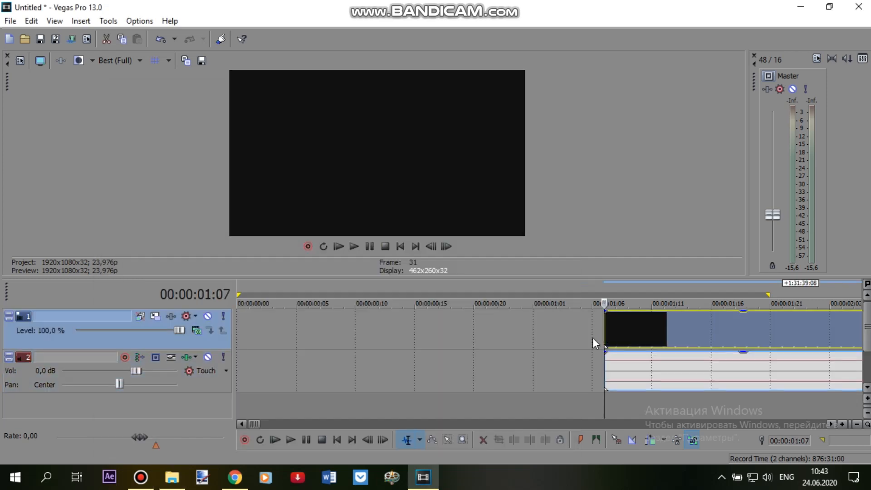
click(693, 441)
drag(734, 335, 304, 348)
- Split the Beauty and the Beast clip at 00:00:00:02 and delete everything after the cut
click(260, 338)
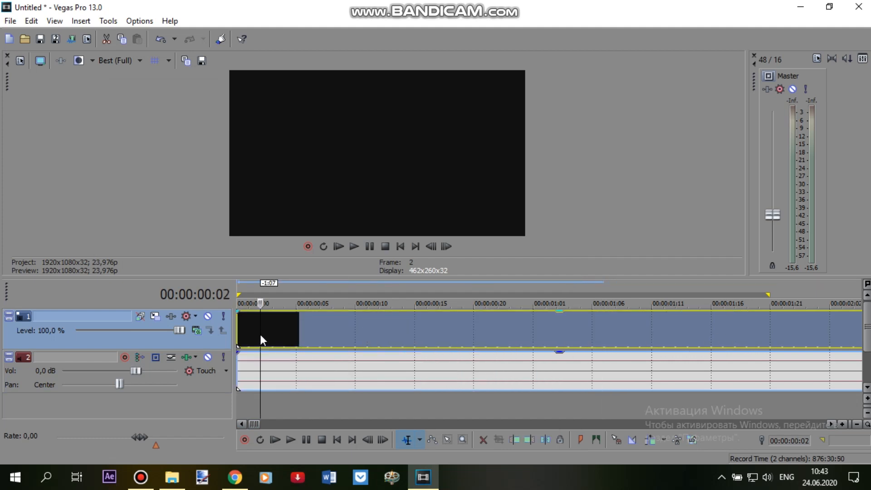
key(s)
key(Delete)
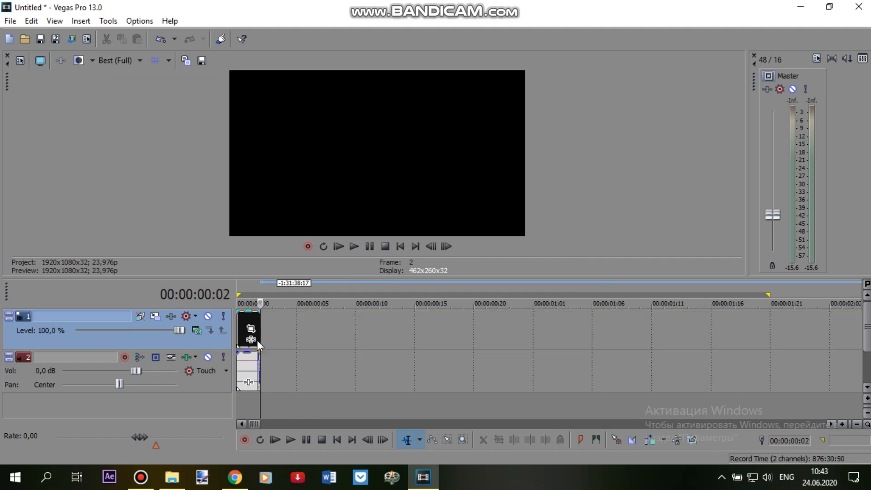
- Add Mulan II 2004 from the DISNEY folder to the timeline after the Beauty and the Beast fragment
click(184, 478)
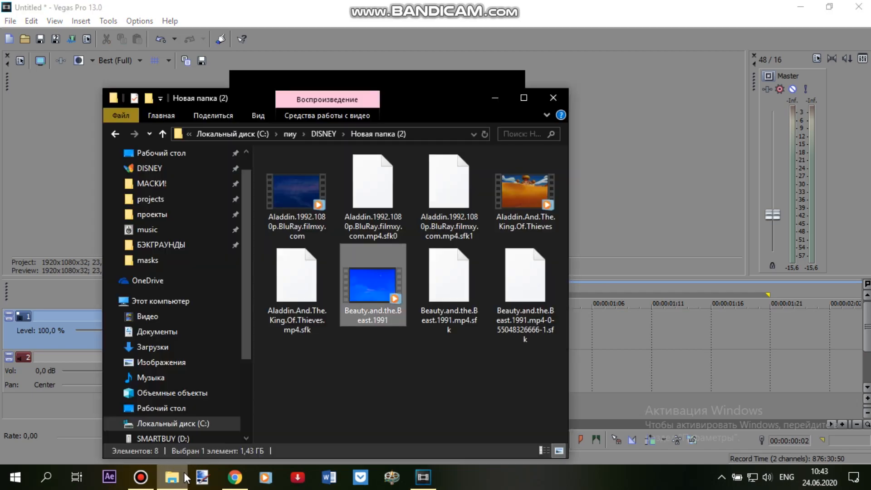
click(115, 134)
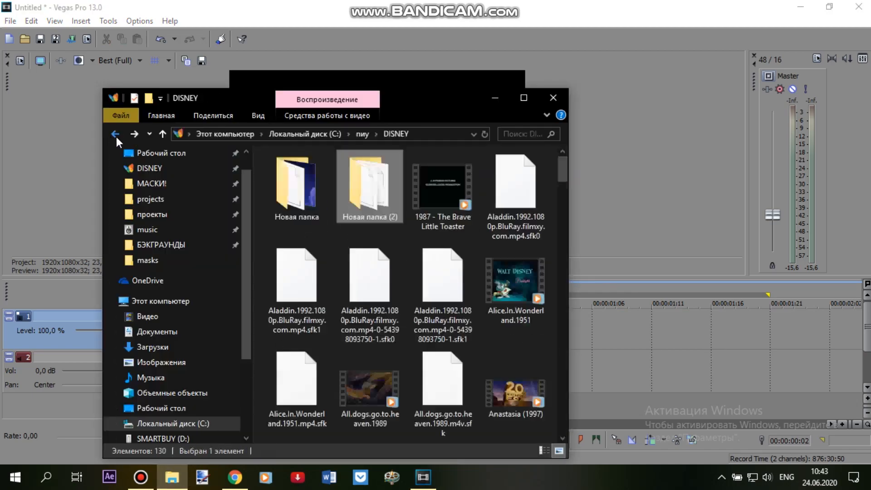
scroll(351, 274, down, 5)
scroll(351, 271, up, 2)
drag(440, 291, 622, 330)
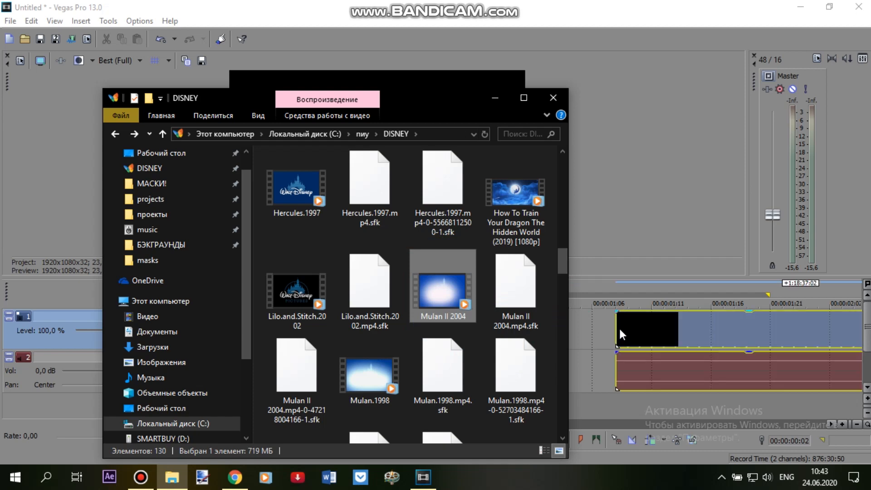
click(622, 330)
- Split the Mulan II clip at 01:04:56:01 and ripple-delete everything before the cut
scroll(473, 336, down, 10)
drag(632, 304, 669, 323)
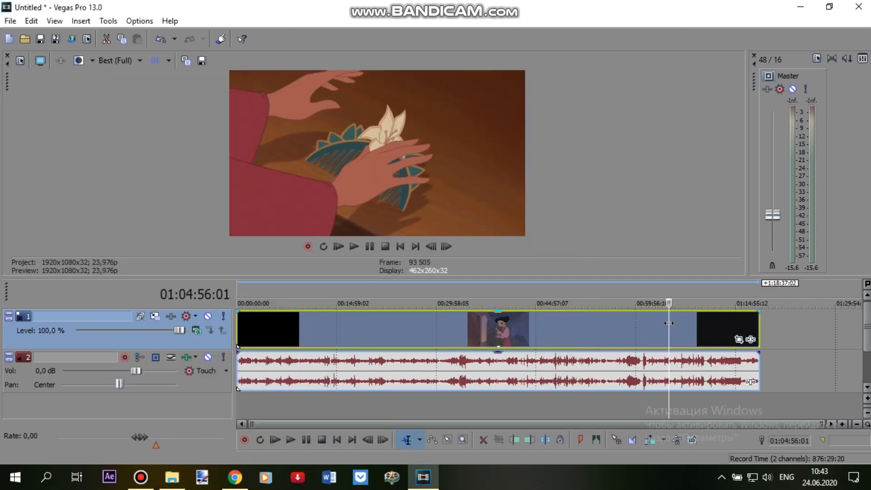
key(s)
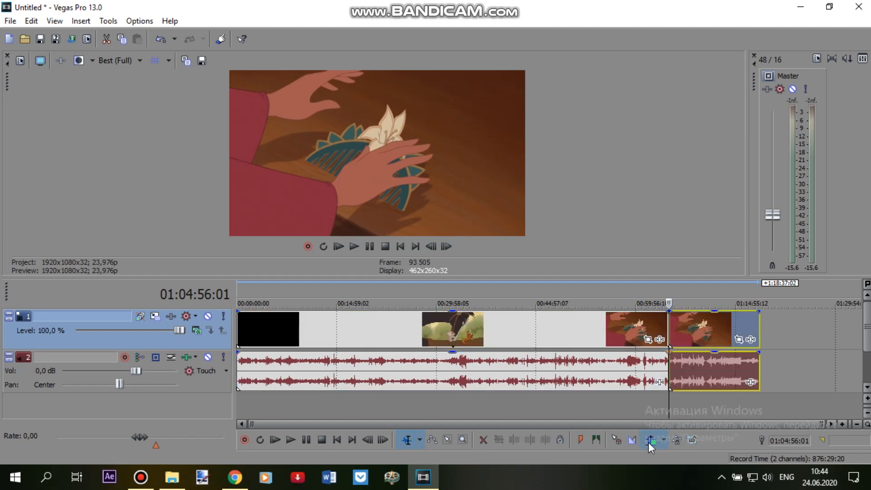
right_click(508, 329)
key(Return)
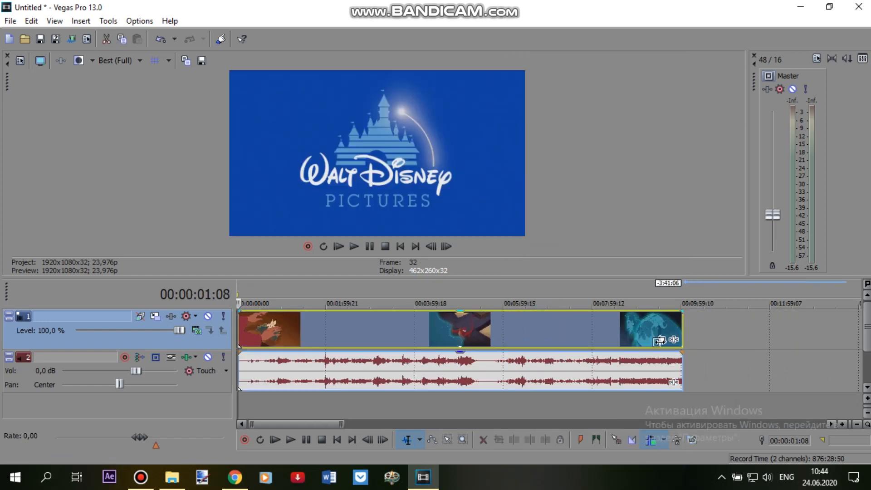
- Cut the opening hands-and-comb shot from the Mulan II clip and move the clip's start to 00:00:00:05
drag(354, 340, 247, 330)
scroll(359, 353, up, 3)
scroll(359, 352, up, 5)
scroll(513, 341, up, 5)
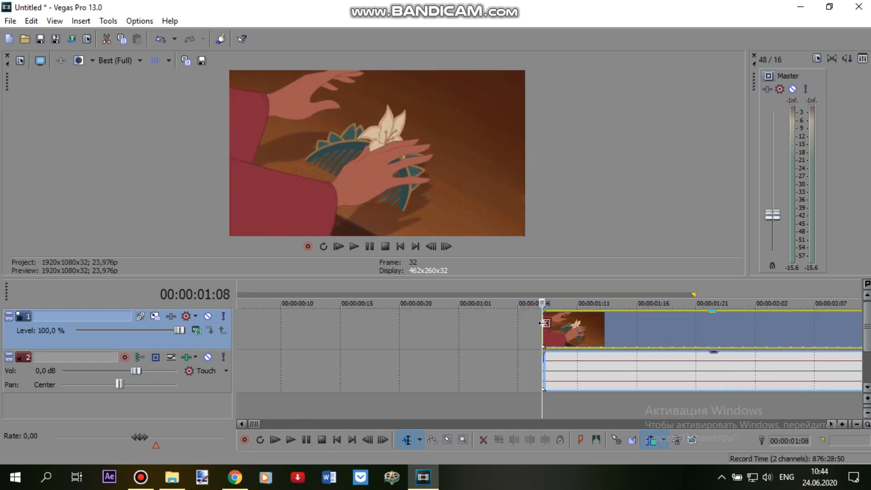
drag(550, 328, 480, 330)
scroll(408, 329, down, 3)
click(517, 328)
click(601, 331)
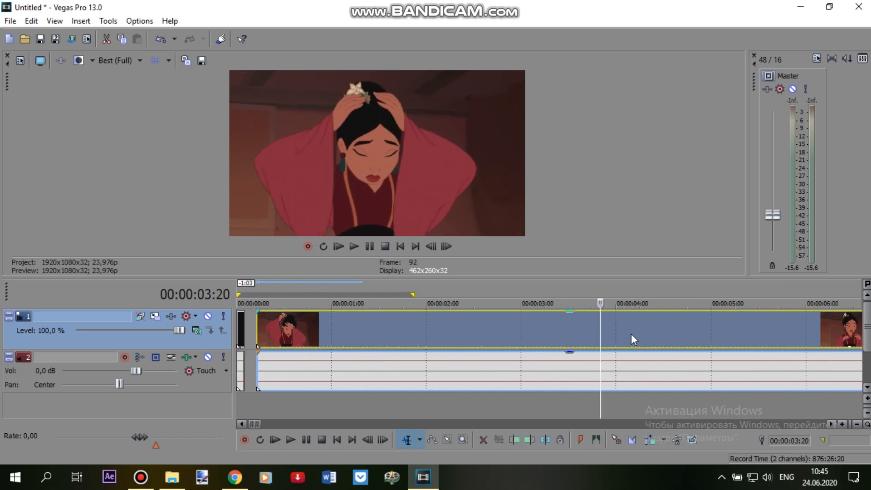
- Shorten the Mulan II clip to the hair-comb scene, ending it shortly before 00:00:08:00
scroll(590, 335, down, 2)
click(485, 337)
drag(732, 336, 786, 334)
click(579, 333)
scroll(579, 334, up, 3)
scroll(785, 335, down, 4)
click(246, 332)
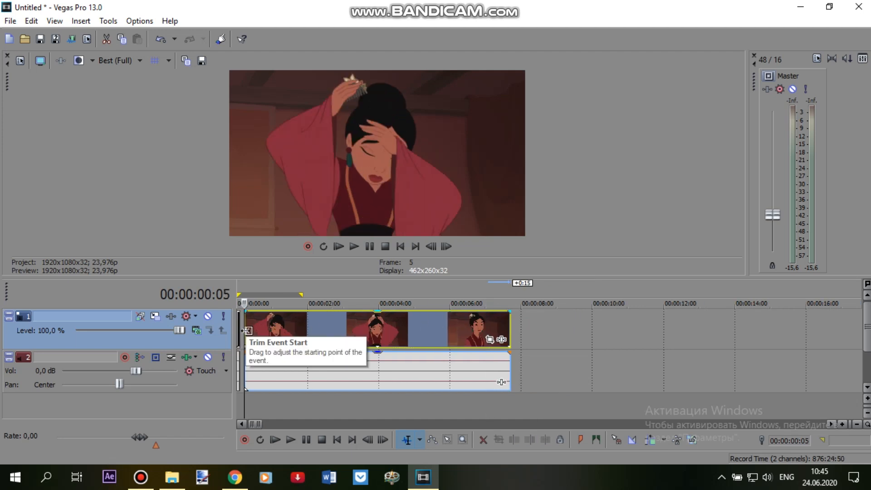
scroll(249, 331, up, 3)
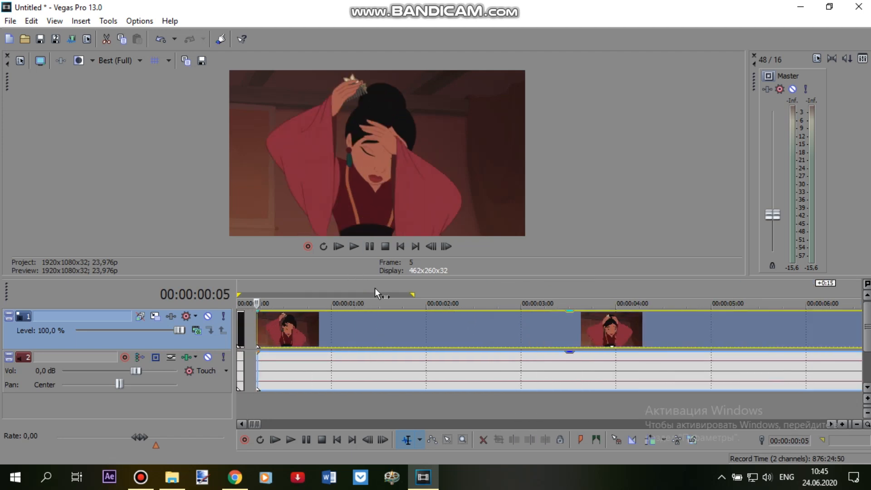
scroll(557, 319, down, 3)
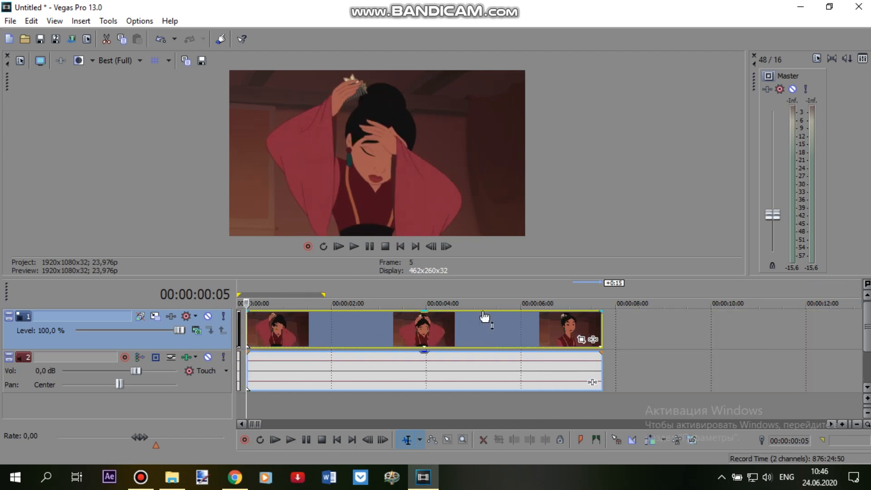
- Apply the Brightness and Contrast and Color Curves effects with default presets to the Mulan II clip
click(593, 339)
click(315, 308)
key(Return)
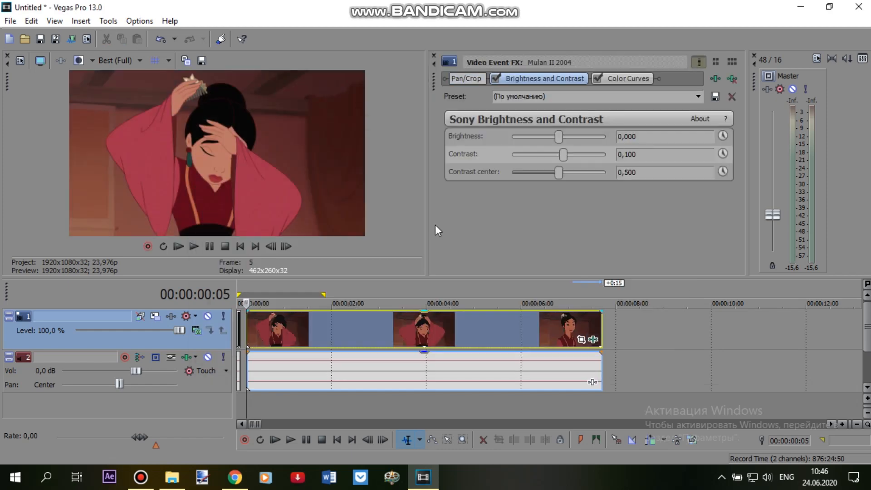
- Move the Beauty and the Beast fragment to about 00:00:08:12, shift the Mulan II clip to the timeline start, and close the effect settings
drag(247, 346, 592, 361)
drag(240, 373, 640, 374)
drag(600, 374, 594, 374)
click(239, 372)
click(569, 55)
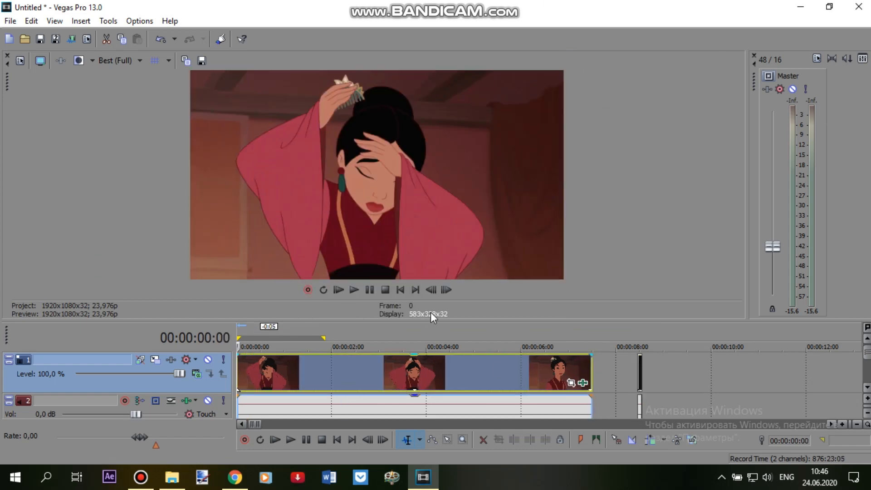
drag(403, 321, 403, 279)
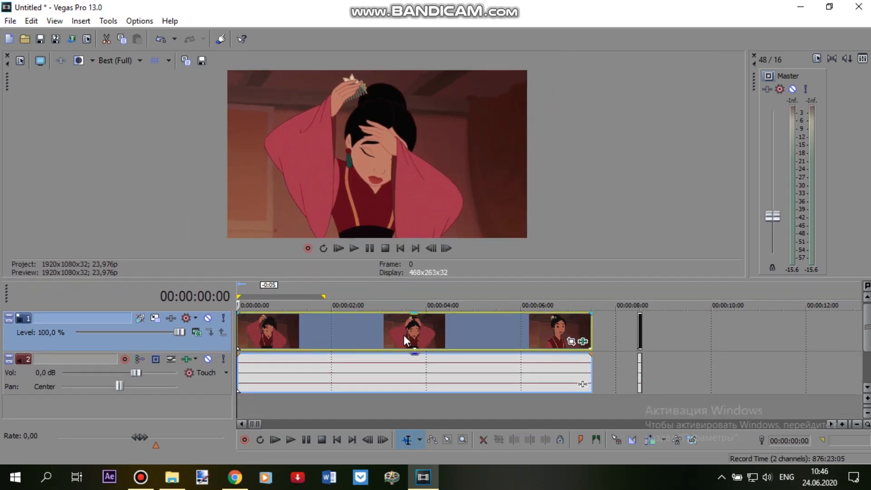
- Set the loop region to the length of the Mulan II clip and disable resampling for it
double_click(404, 327)
right_click(380, 329)
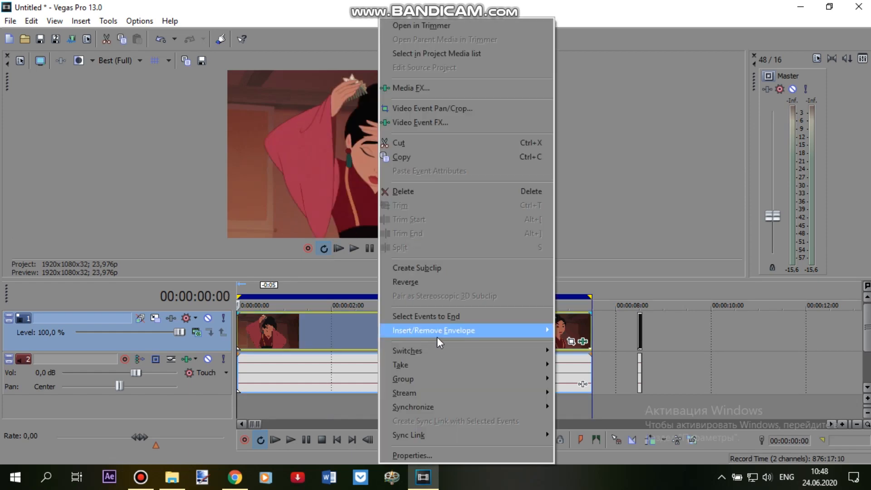
mouse_move(499, 352)
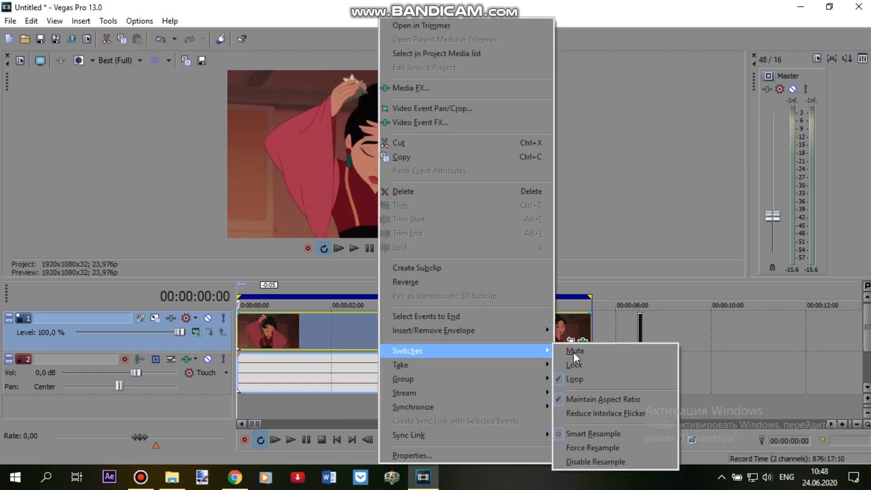
click(581, 462)
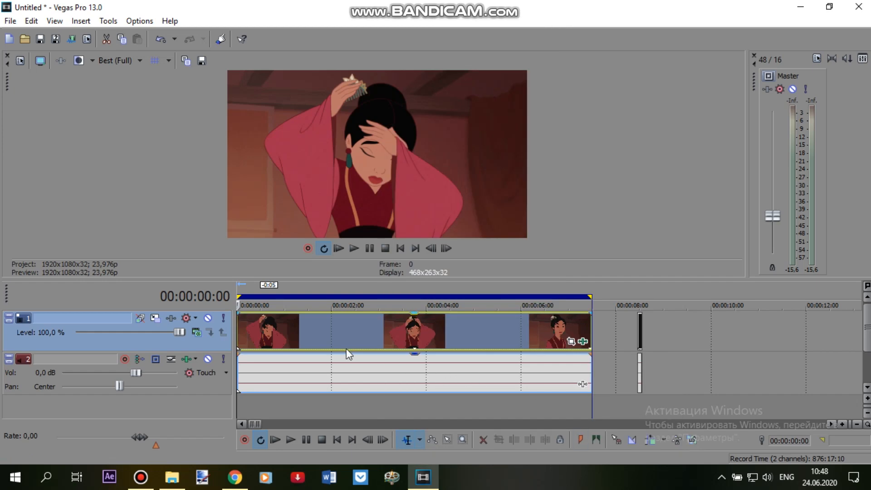
- Render the loop region to the Desktop as Untitled.mp4 using the Internet HD 1080p template with a frame rate of 23,976 (IVTC Film)
click(72, 39)
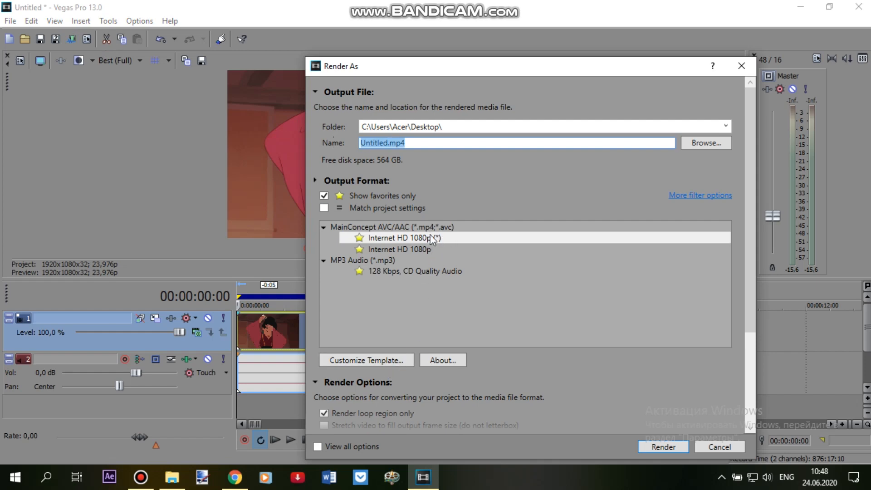
click(383, 359)
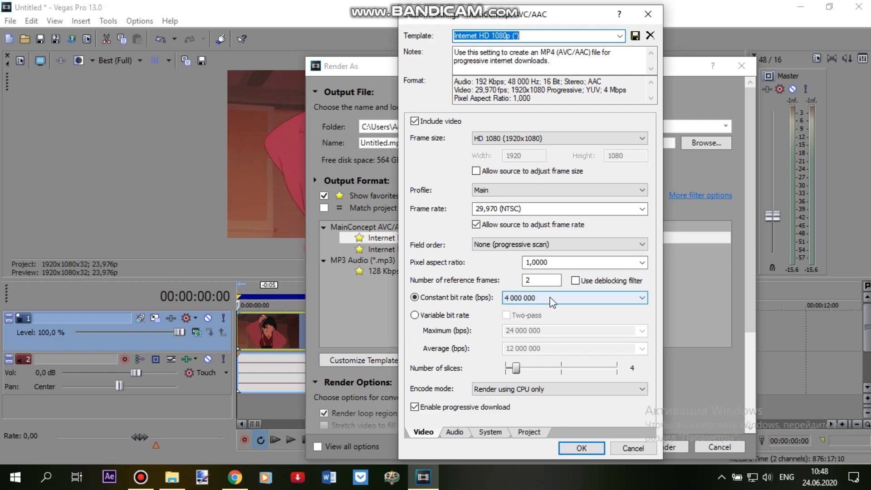
click(642, 210)
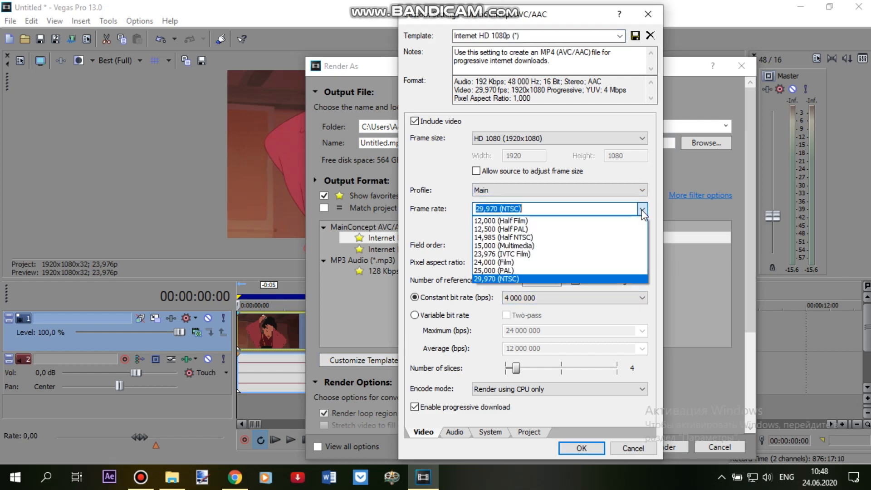
click(499, 254)
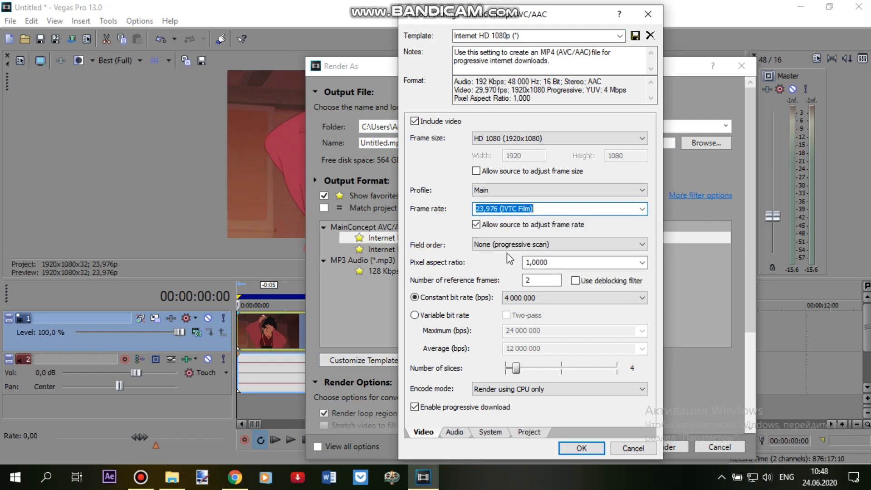
click(544, 208)
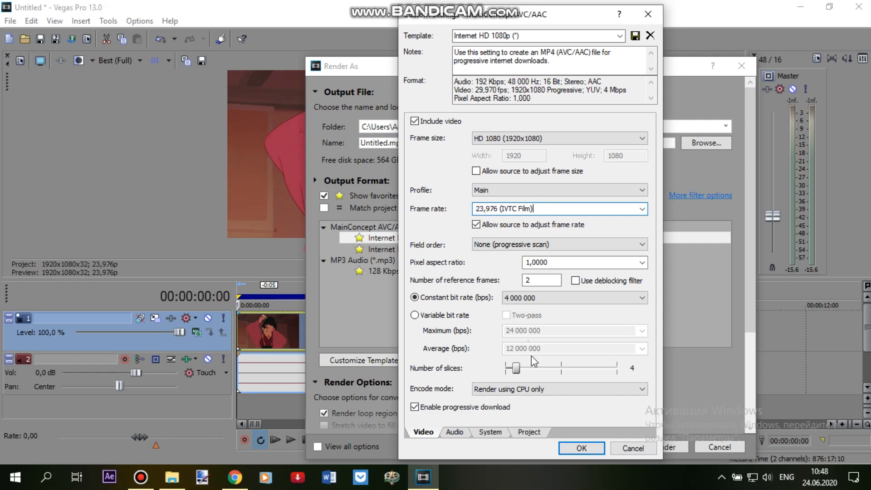
click(531, 433)
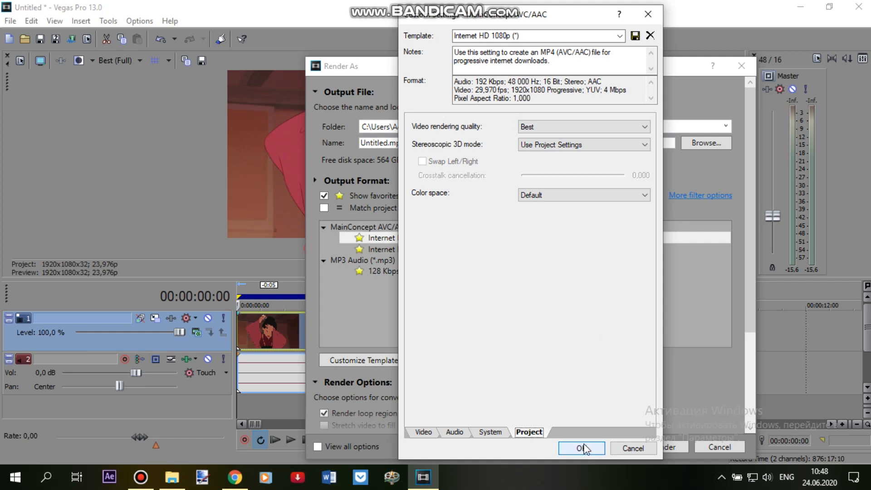
click(582, 448)
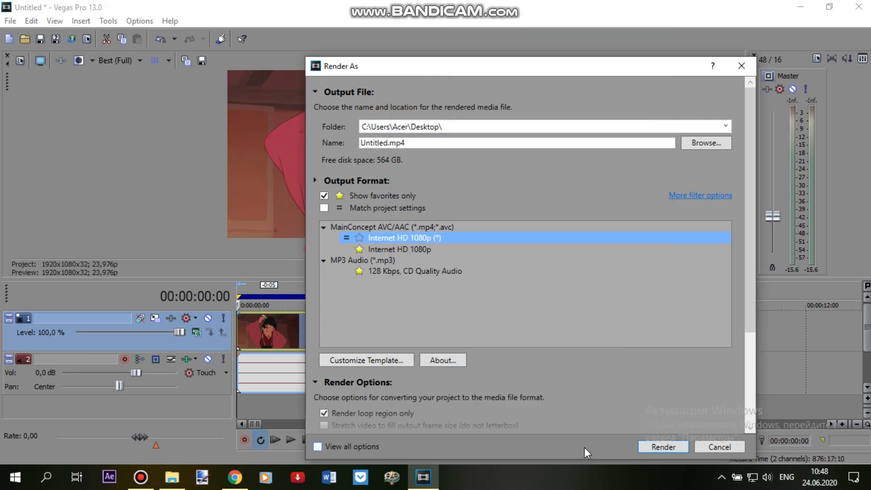
click(663, 447)
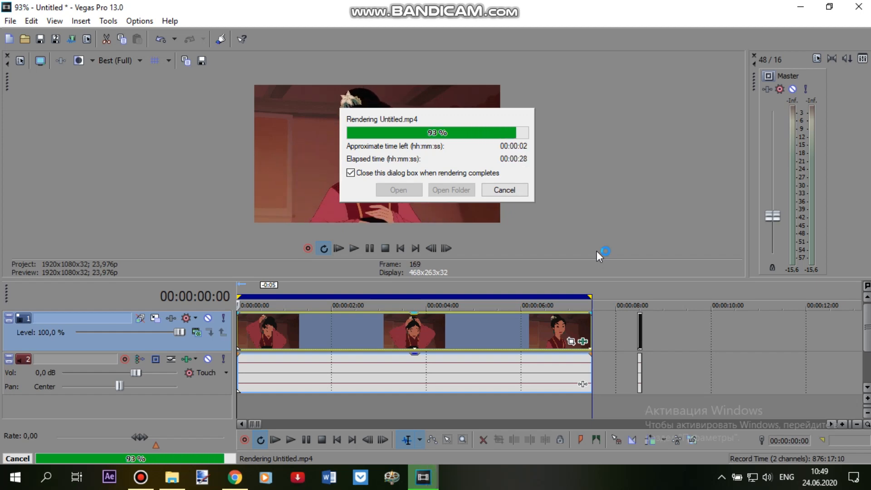
- Review the Color Curves and Brightness and Contrast settings on the Mulan II clip beside the enlarged preview, then close them
click(584, 342)
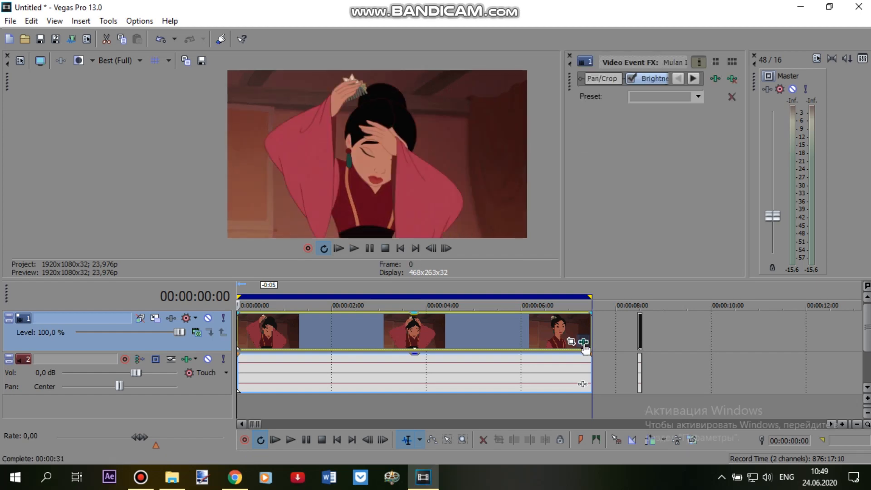
drag(563, 206, 434, 206)
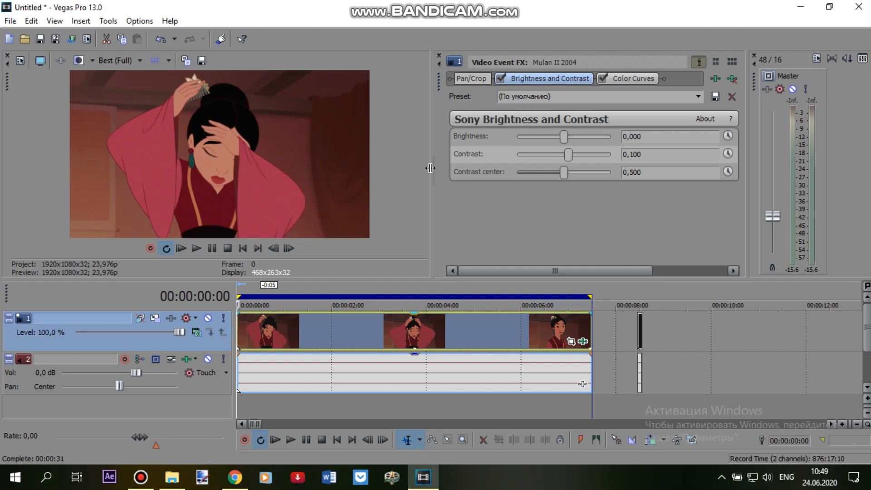
click(642, 78)
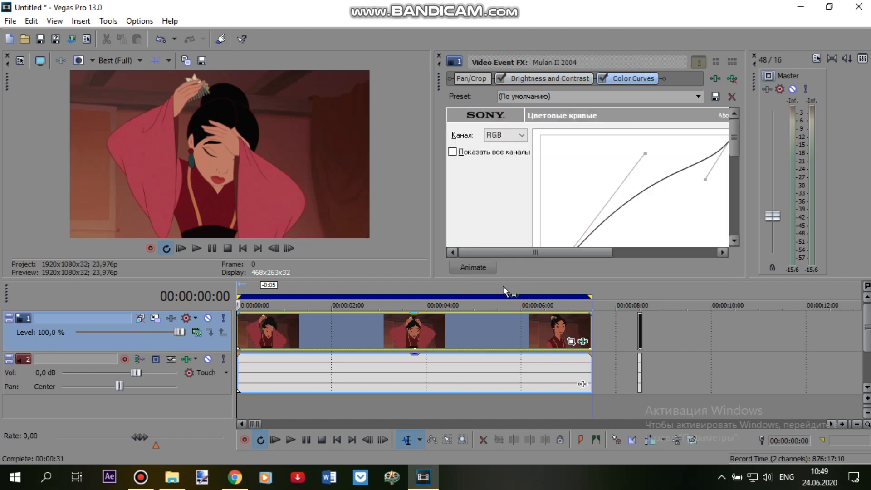
drag(504, 279, 504, 352)
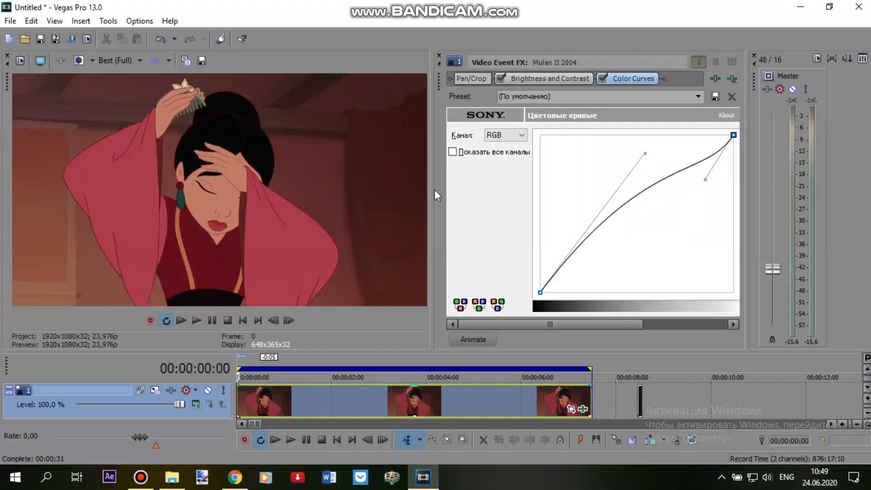
drag(426, 192, 396, 191)
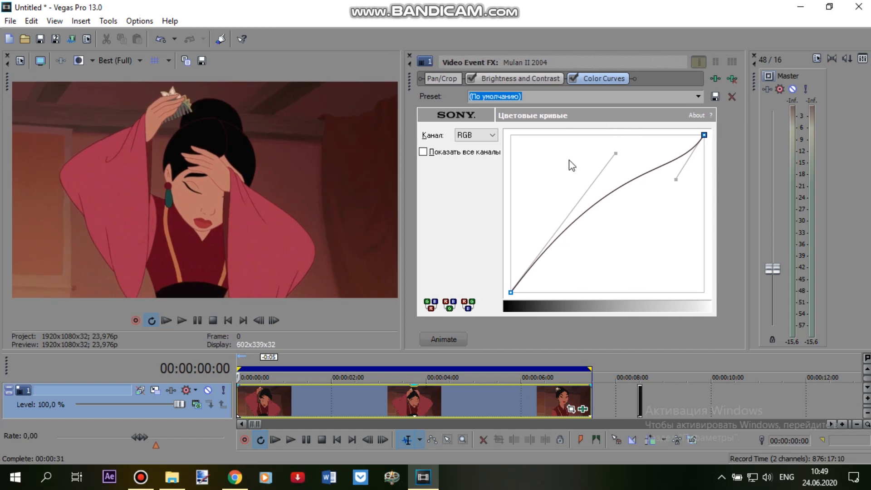
click(533, 75)
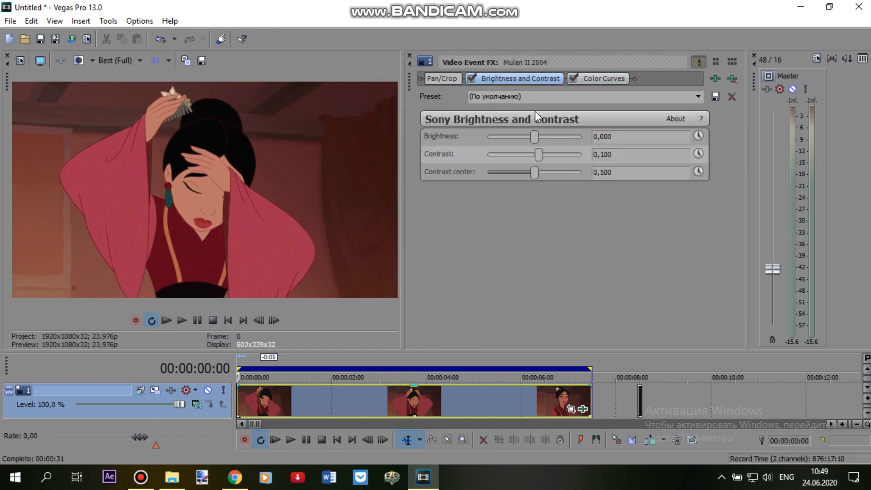
click(410, 55)
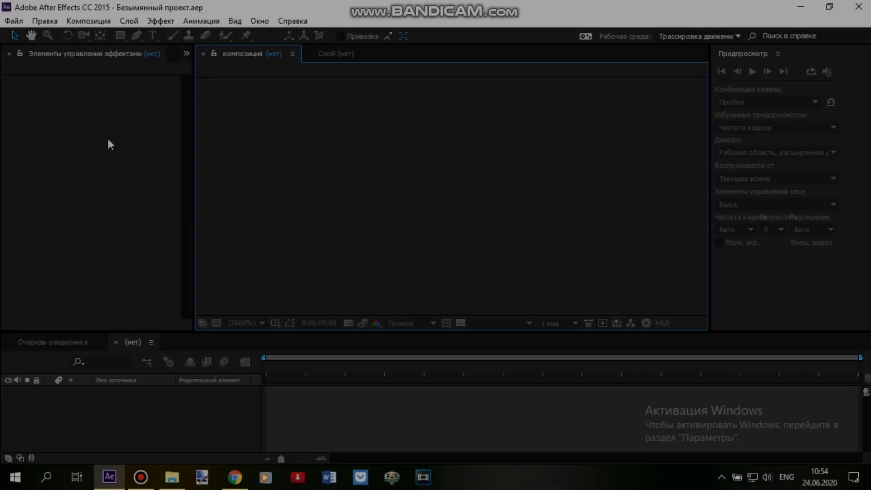
- Widen the effect controls area in After Effects and show the empty project's item list
click(114, 140)
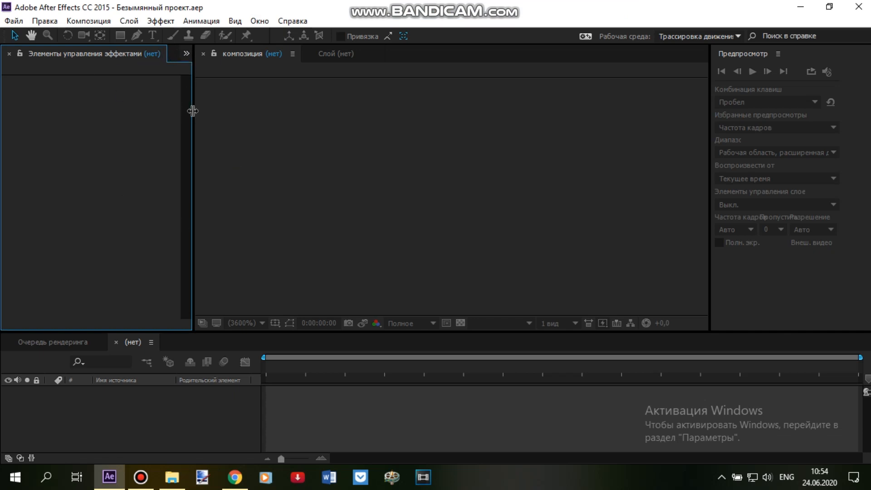
drag(192, 111, 275, 119)
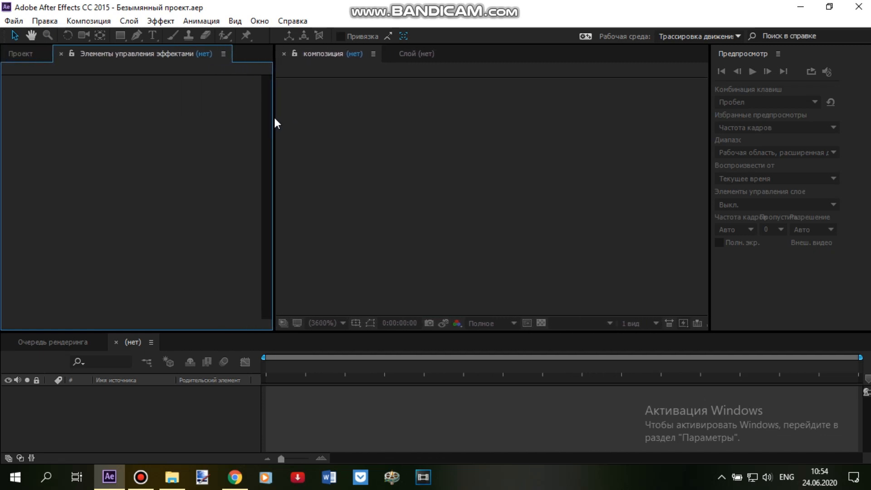
click(26, 58)
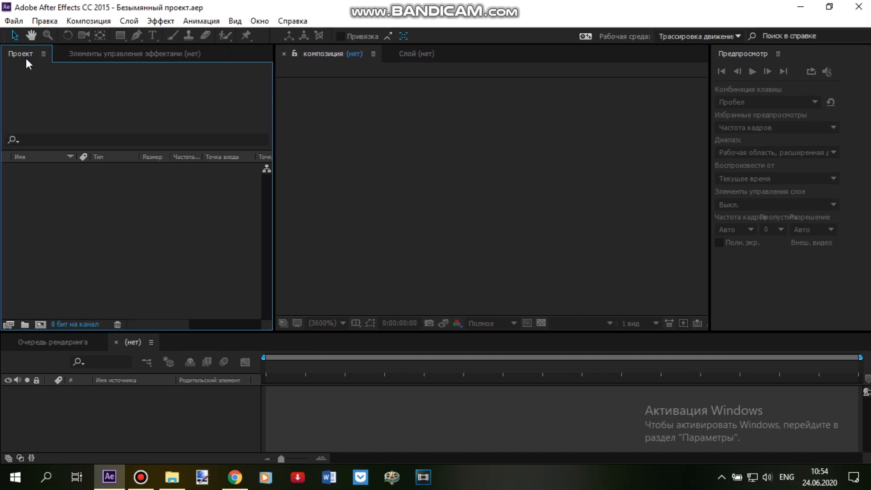
- Import Untitled.mp4 from the Desktop and create a new composition from it
double_click(98, 200)
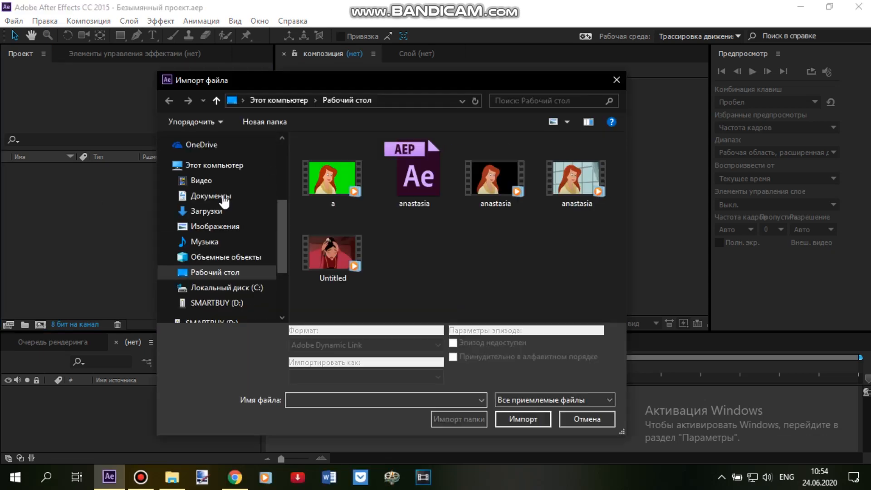
click(342, 252)
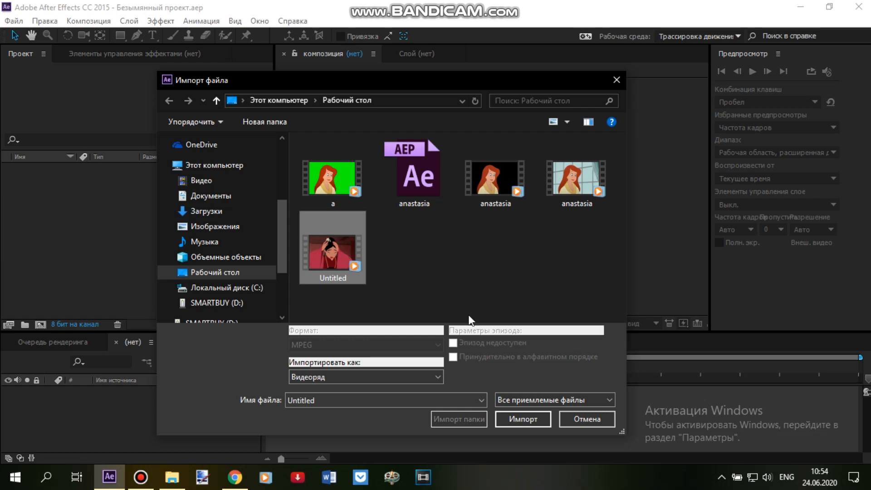
click(523, 421)
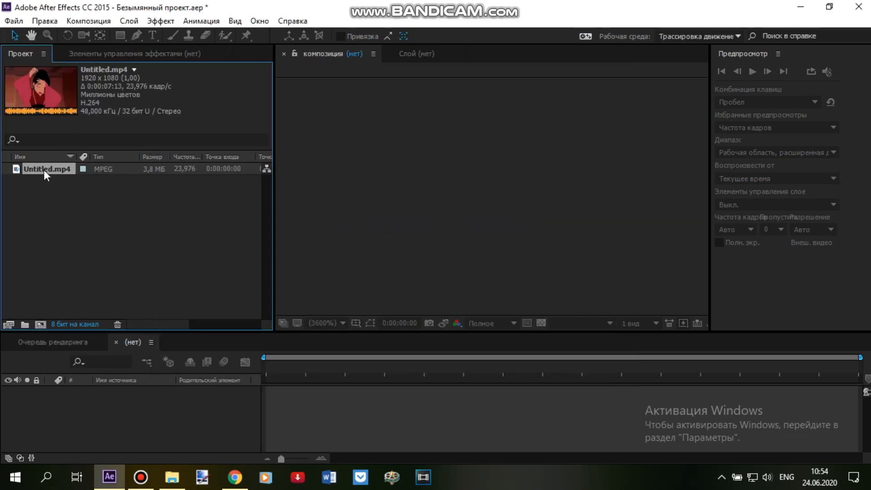
drag(43, 171, 41, 325)
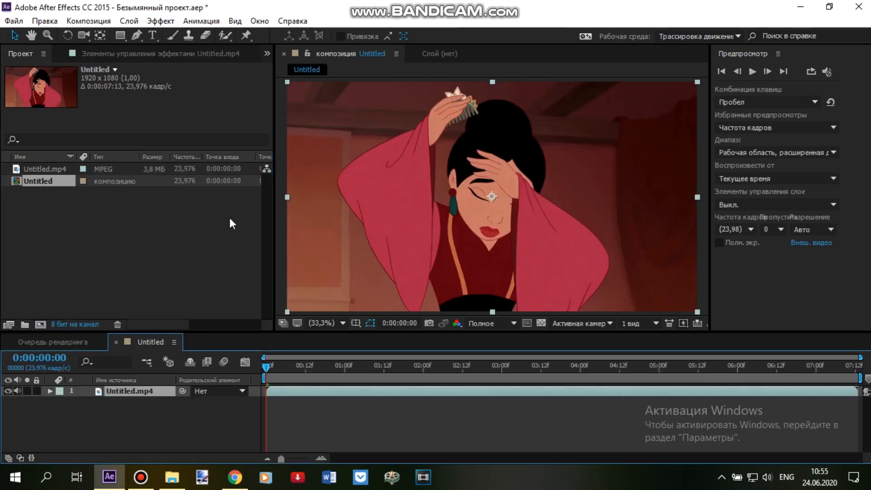
- Enlarge the composition preview area and open the Untitled.mp4 layer in its own viewer with the Roto Brush tool active
drag(273, 225, 207, 233)
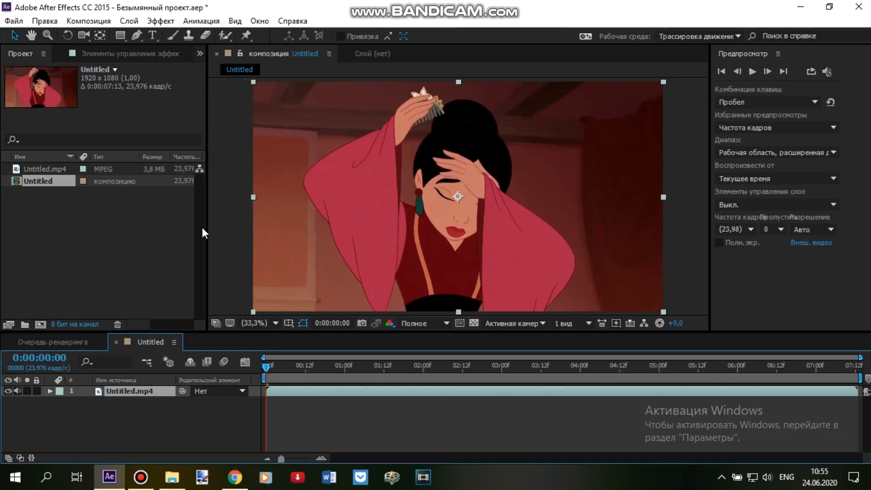
drag(529, 333, 528, 369)
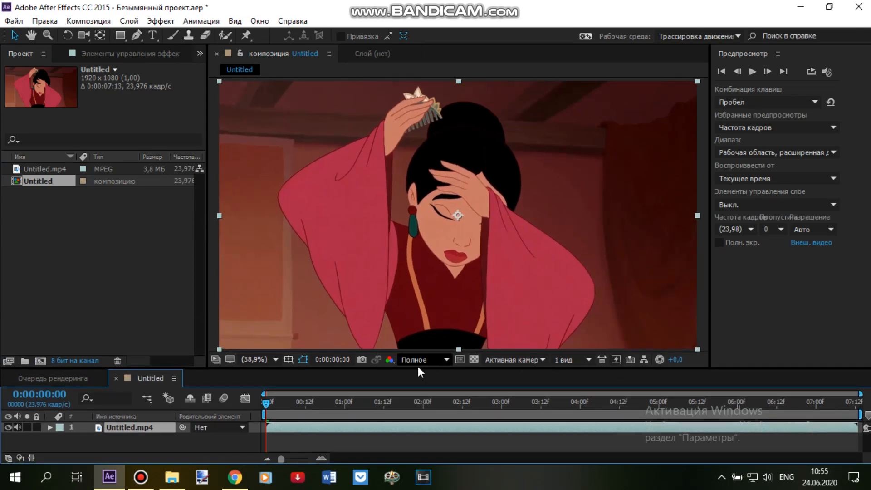
double_click(131, 429)
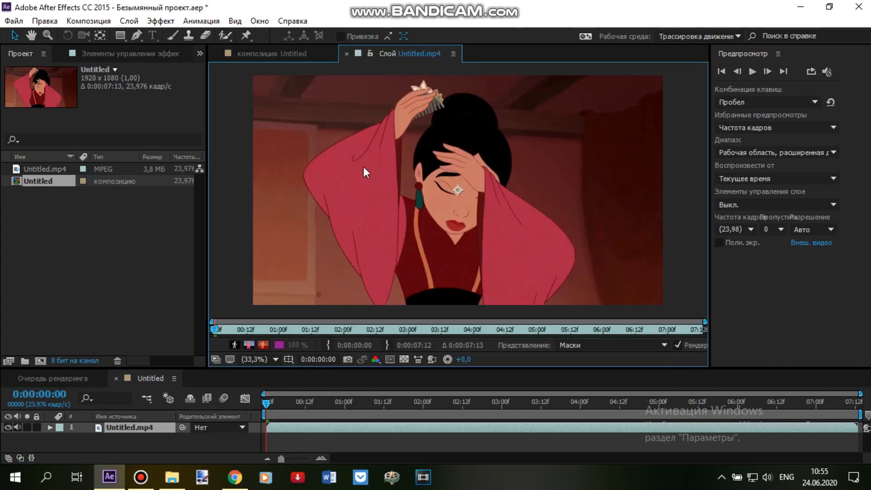
click(225, 35)
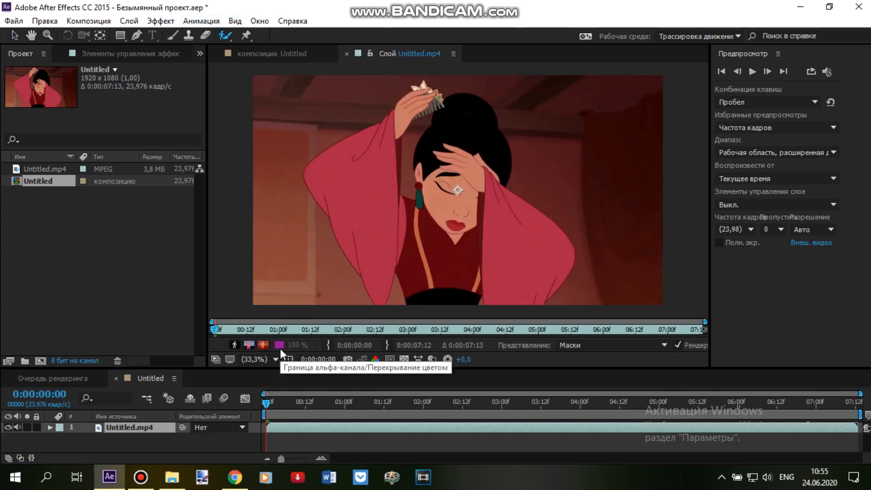
click(280, 349)
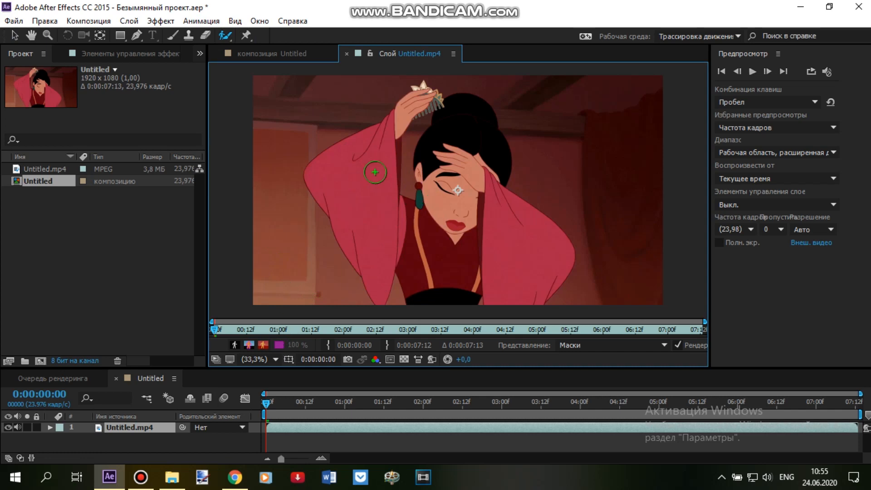
- Paint Roto Brush foreground strokes over Mulan's sleeves, body, hair and raised hand on the first frame
mouse_move(551, 242)
mouse_down()
mouse_move(440, 235)
mouse_move(362, 199)
mouse_move(352, 166)
mouse_up()
mouse_move(459, 138)
mouse_down()
mouse_move(466, 116)
mouse_move(470, 166)
mouse_up()
drag(391, 124, 373, 149)
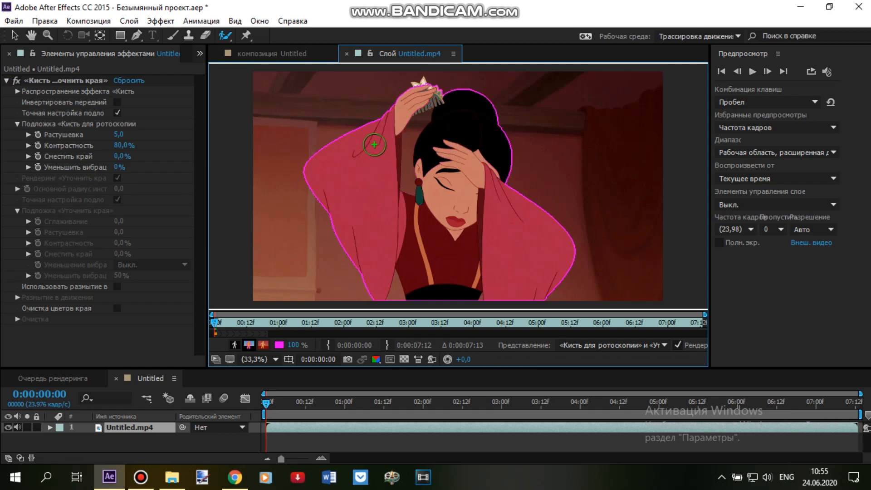
- Change the Roto Brush selection boundary colour to yellow
click(279, 345)
click(183, 363)
click(292, 231)
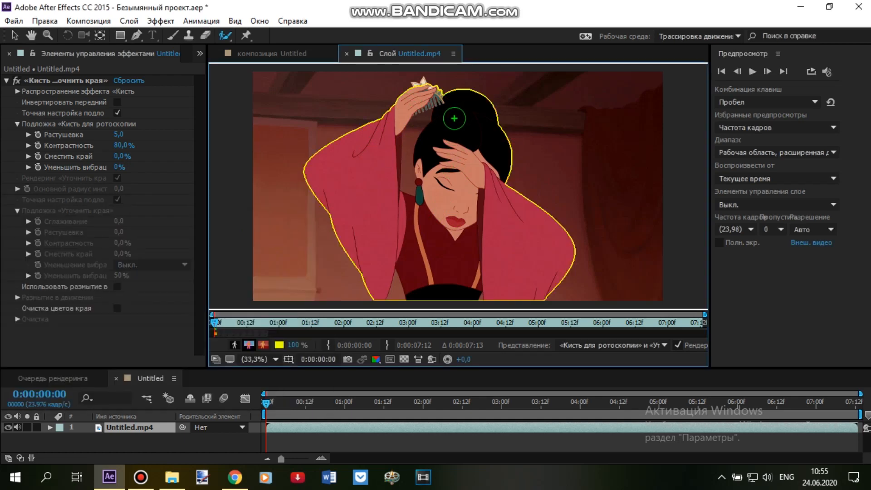
- Shrink the Roto Brush and add the comb's white flower ornament above the raised hand to the foreground
drag(439, 120, 461, 121)
scroll(439, 120, up, 2)
key(space)
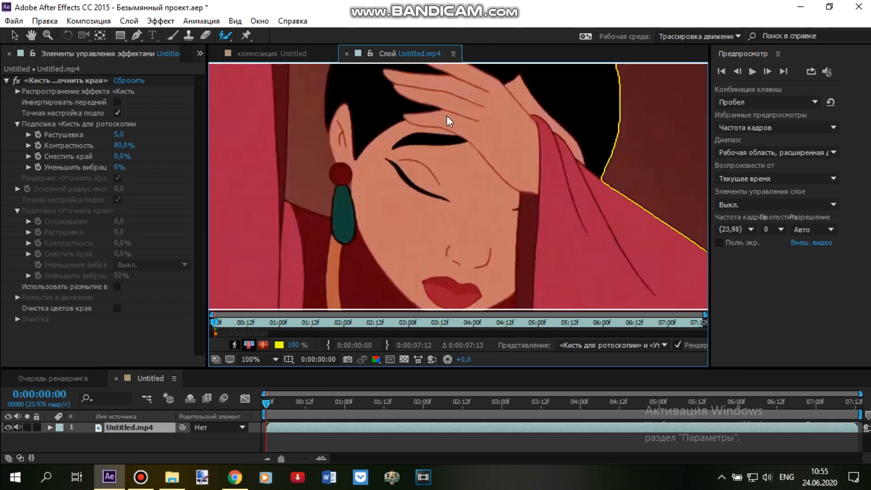
drag(425, 90, 461, 211)
drag(416, 118, 424, 232)
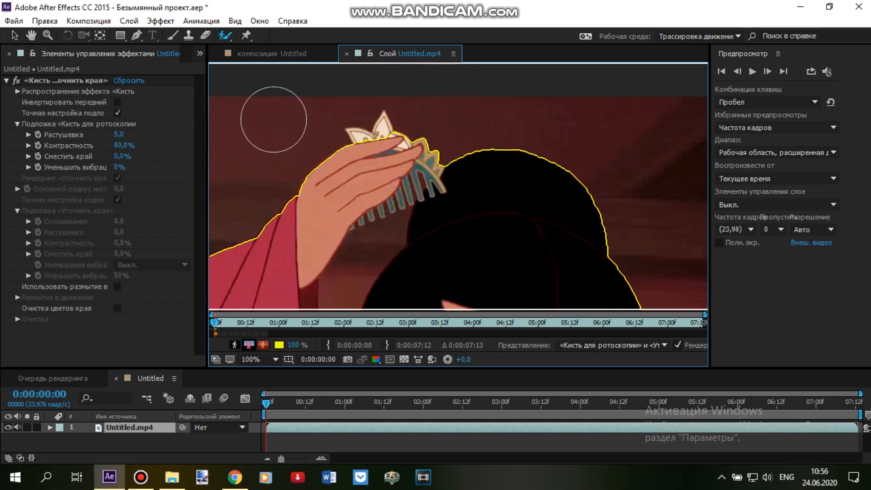
ctrl+drag(274, 119, 233, 120)
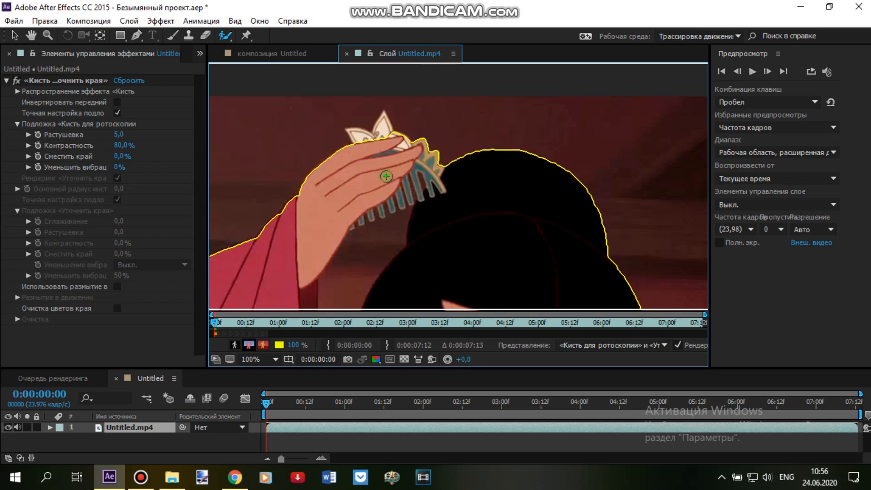
drag(386, 127, 380, 154)
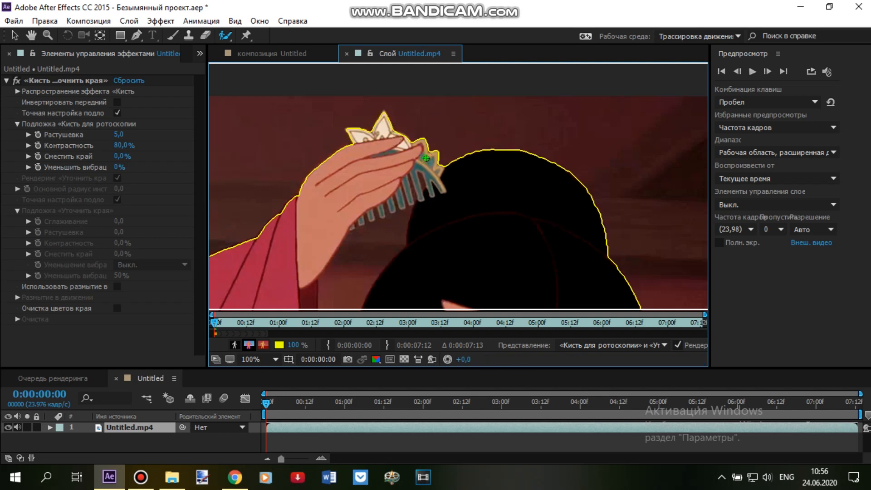
- Inspect the roto outline around the figure, check the cut-out in the composition view, and return to the layer view
scroll(425, 158, down, 1)
key(space)
drag(473, 252, 477, 144)
drag(553, 271, 491, 163)
mouse_move(406, 121)
mouse_down()
mouse_move(421, 172)
mouse_move(419, 288)
mouse_move(415, 274)
mouse_up()
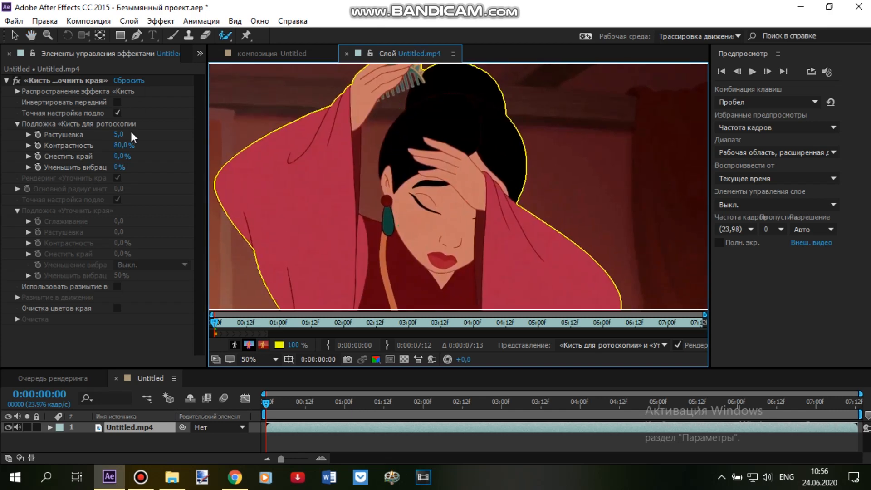
click(294, 55)
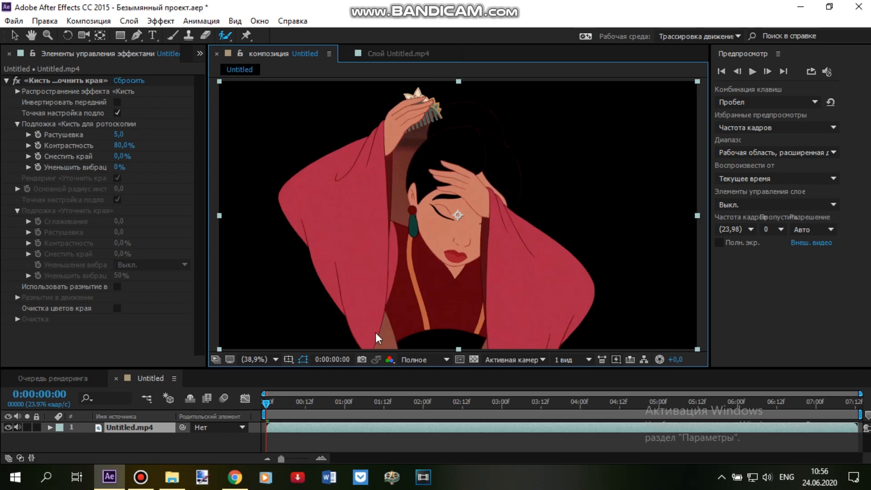
click(394, 54)
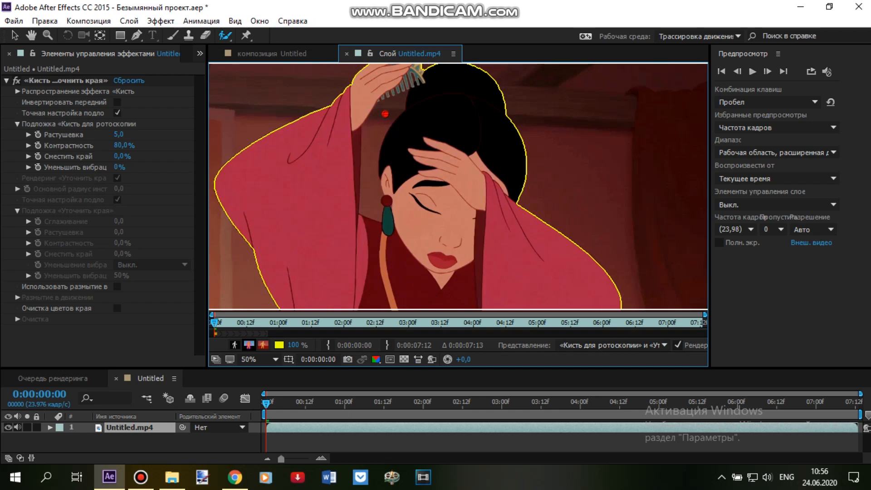
- Exclude the background gaps between the raised sleeve and head and beside the waist from the selection, keeping the earring in the foreground
drag(374, 141, 380, 122)
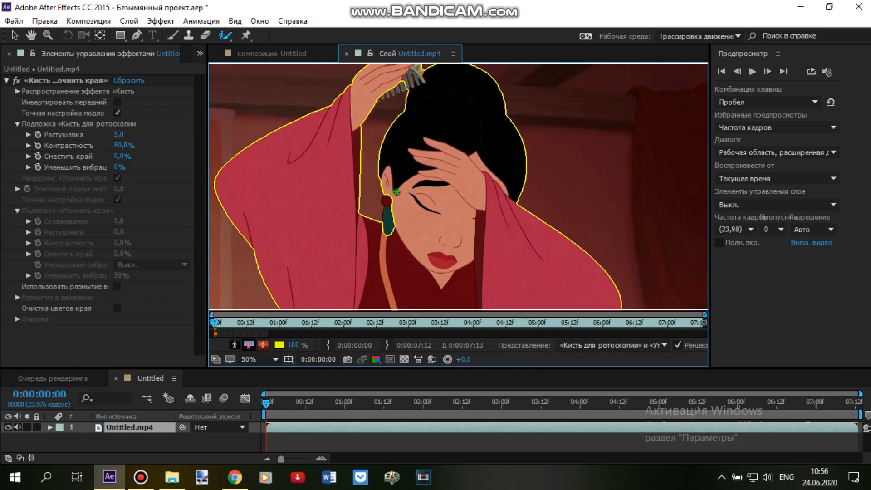
drag(389, 201, 393, 240)
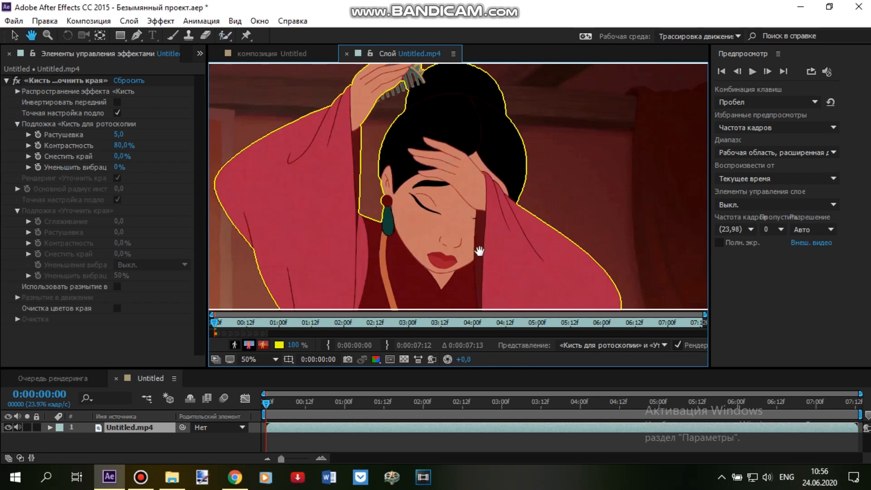
scroll(485, 254, down, 5)
drag(352, 217, 350, 247)
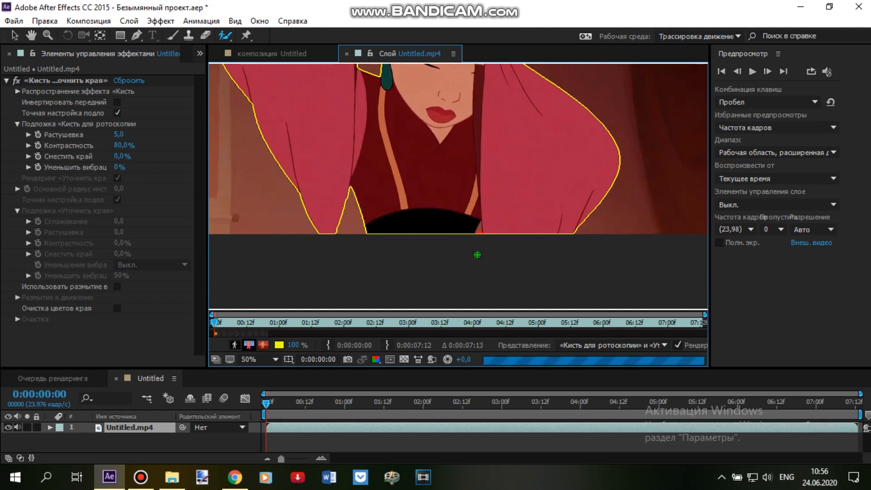
- Add the comb's teeth below the raised hand to the Roto Brush foreground
scroll(403, 110, up, 2)
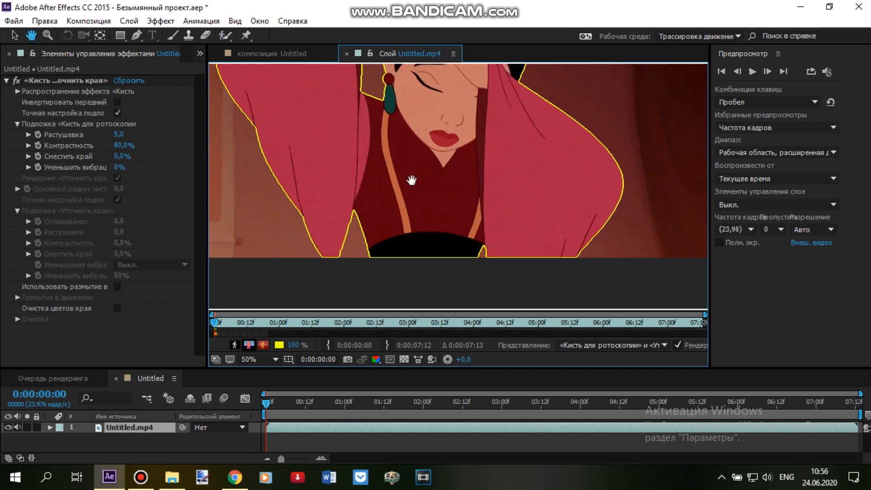
drag(428, 103, 414, 189)
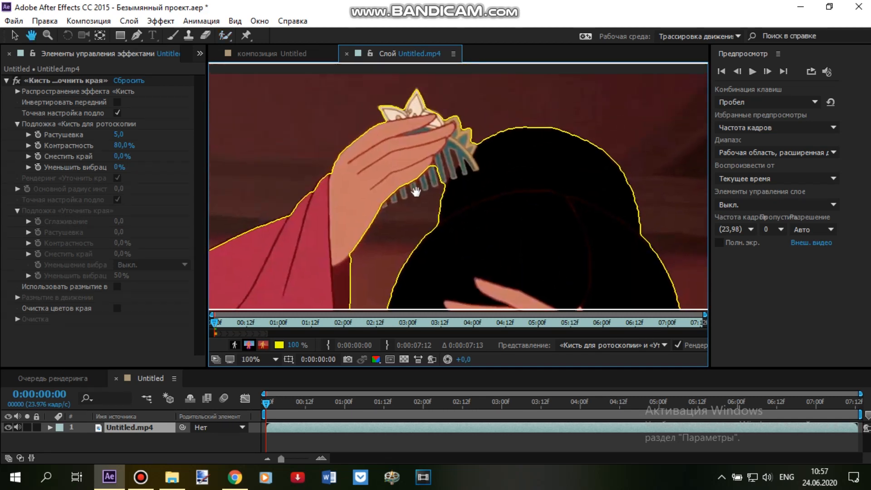
scroll(417, 183, up, 2)
drag(351, 206, 411, 181)
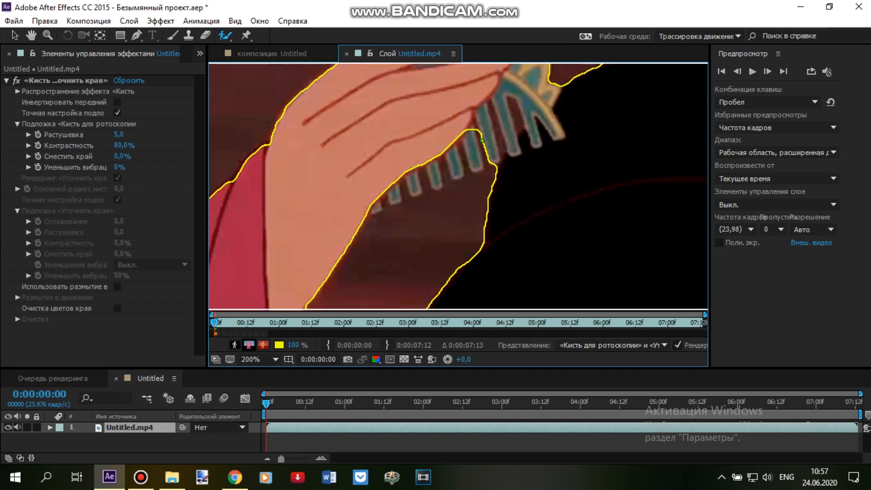
drag(475, 167, 450, 146)
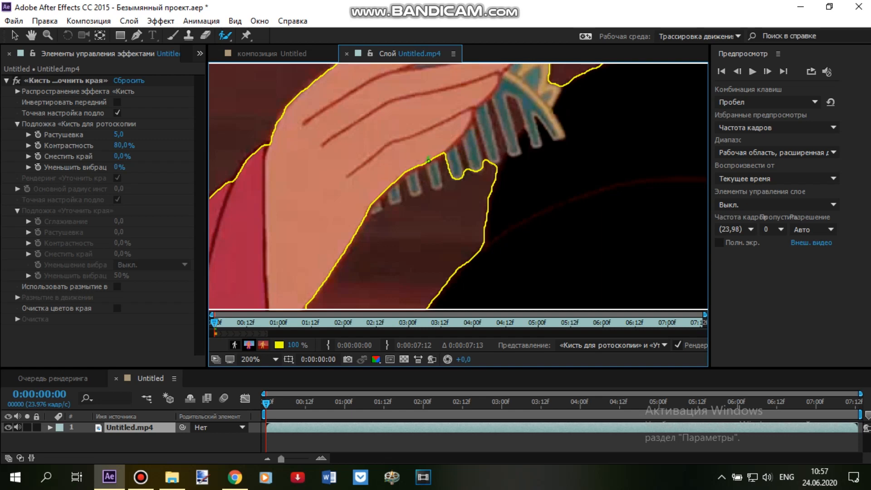
mouse_move(438, 185)
mouse_down()
mouse_move(393, 199)
mouse_move(396, 173)
mouse_up()
drag(365, 205, 366, 206)
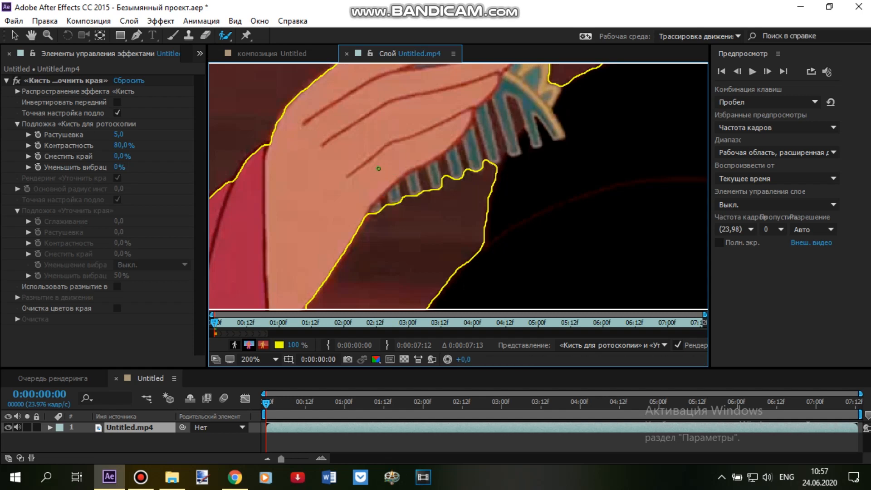
- Subtract the background gaps between the comb teeth closest to the wrist from the roto selection
scroll(440, 202, up, 2)
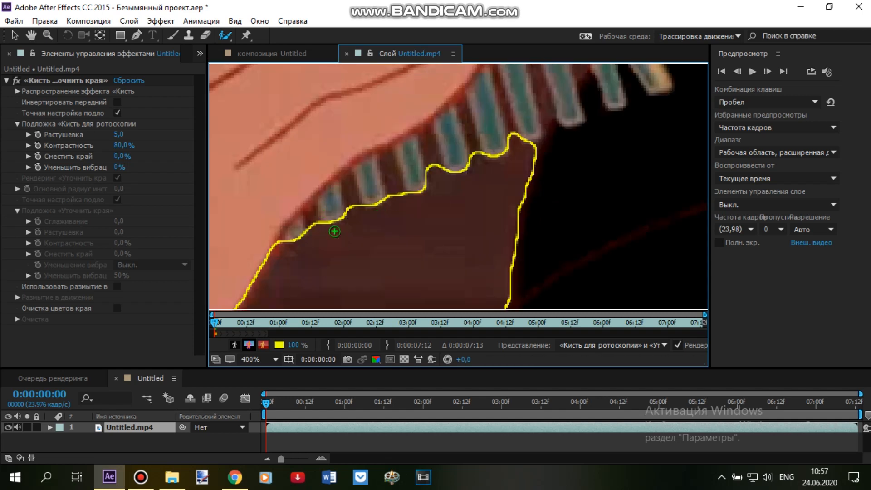
alt+drag(312, 208, 304, 233)
alt+drag(347, 175, 354, 226)
alt+drag(389, 155, 394, 213)
key(ctrl+z)
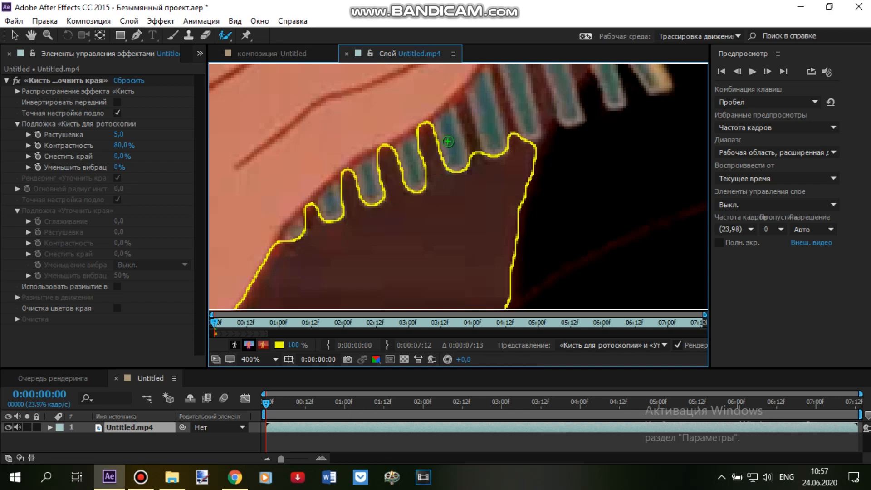
- Subtract the remaining background gaps between the comb teeth closer to the hair from the roto selection
mouse_move(468, 108)
mouse_down()
mouse_move(414, 153)
mouse_move(429, 205)
mouse_up()
mouse_move(449, 121)
mouse_down()
mouse_move(402, 132)
mouse_move(434, 211)
mouse_up()
drag(392, 127, 394, 147)
drag(413, 89, 439, 197)
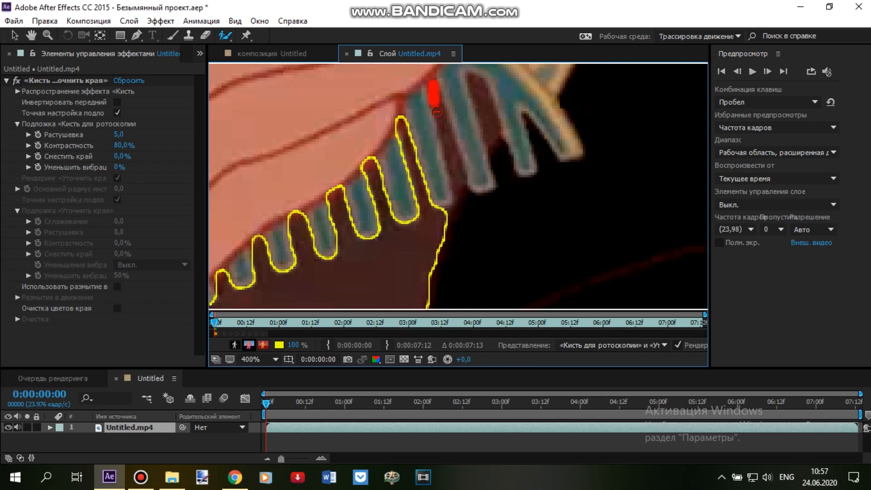
alt+drag(437, 113, 463, 193)
mouse_move(405, 106)
mouse_down()
mouse_move(444, 115)
mouse_move(433, 173)
mouse_move(441, 200)
mouse_up()
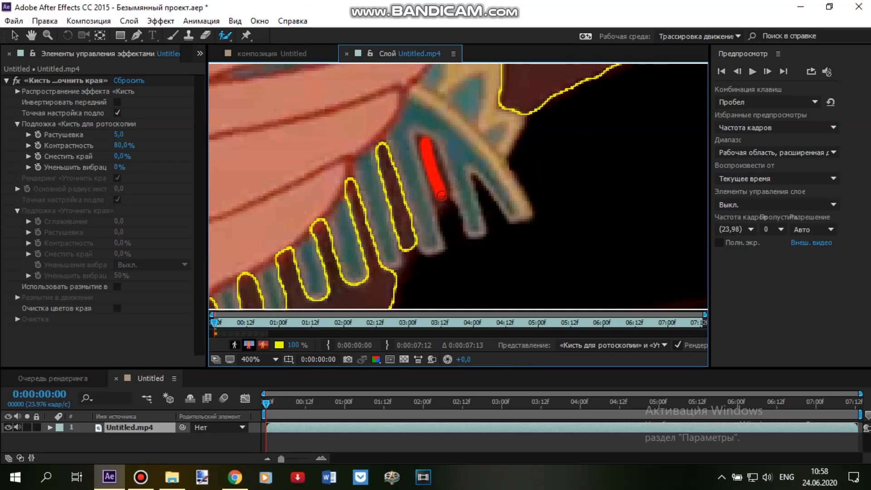
drag(398, 138, 437, 253)
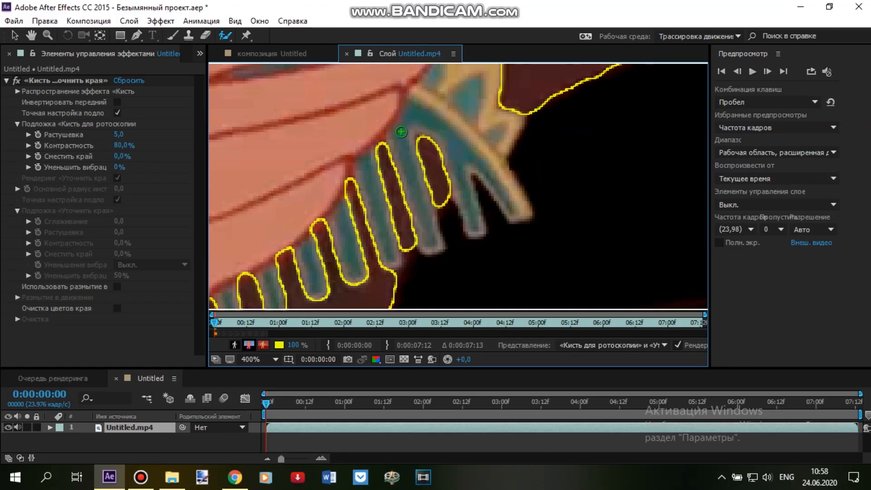
- Set the Roto Brush matte's feather to 7,6 and its edge shift to -14,0%, and fit the whole frame in the viewer
scroll(413, 131, down, 2)
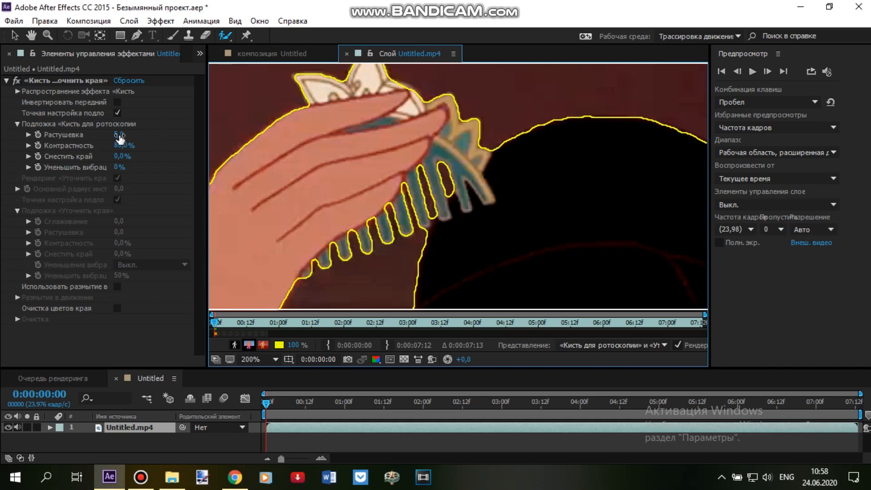
mouse_move(124, 135)
mouse_down()
mouse_move(149, 136)
mouse_move(112, 158)
mouse_up()
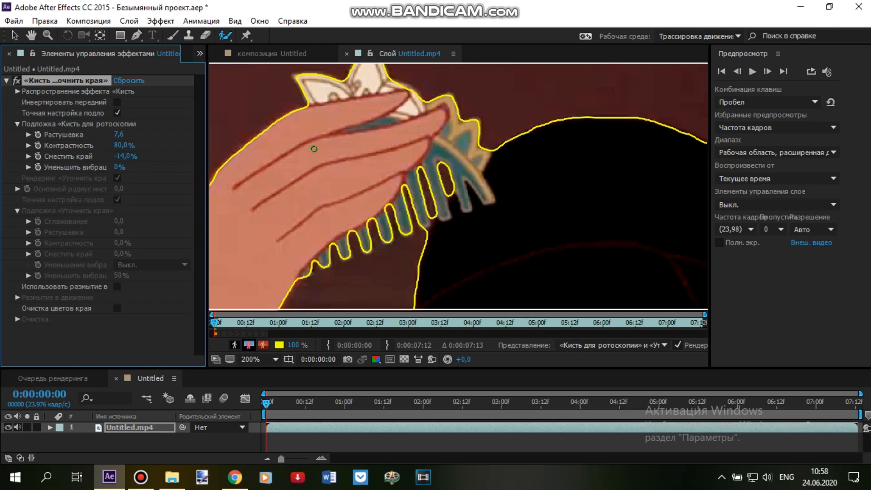
key(comma)
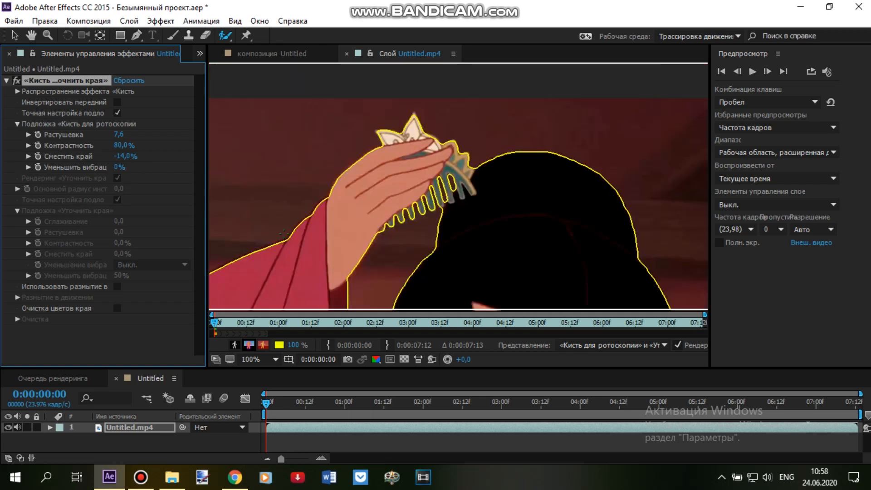
click(253, 360)
click(288, 127)
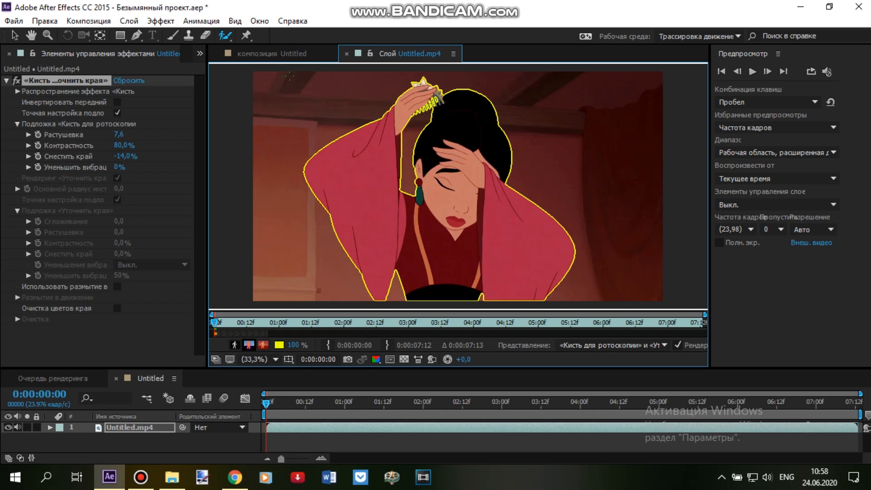
- Import the autumn background &Изображение6.jpg from the БЭКГРАУНДЫ folder and place it beneath the Untitled.mp4 layer
click(276, 54)
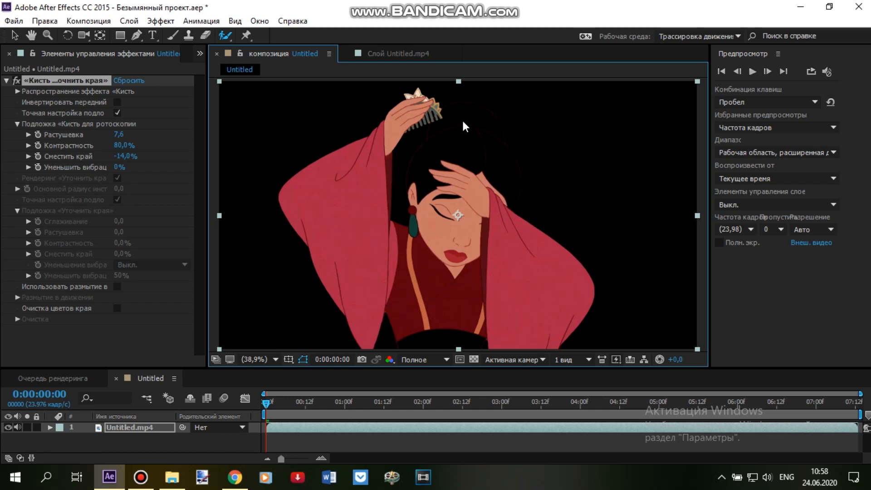
click(200, 53)
click(219, 62)
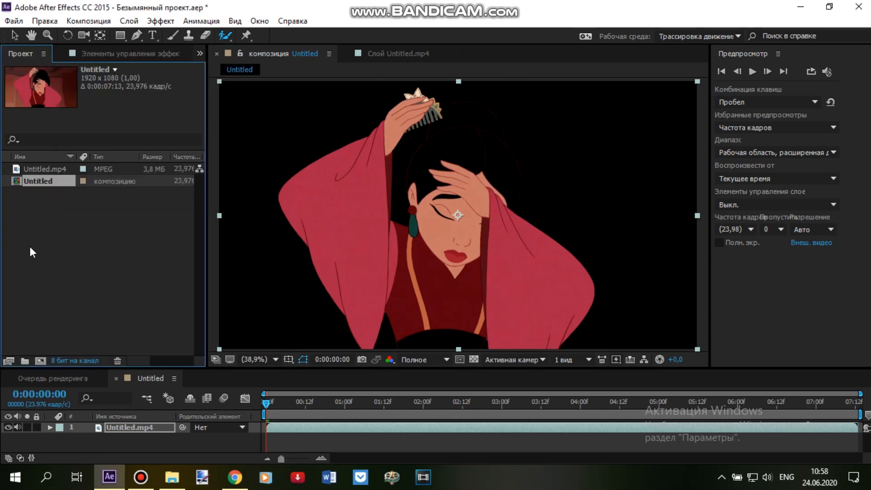
click(31, 243)
click(172, 478)
click(161, 245)
scroll(434, 219, down, 15)
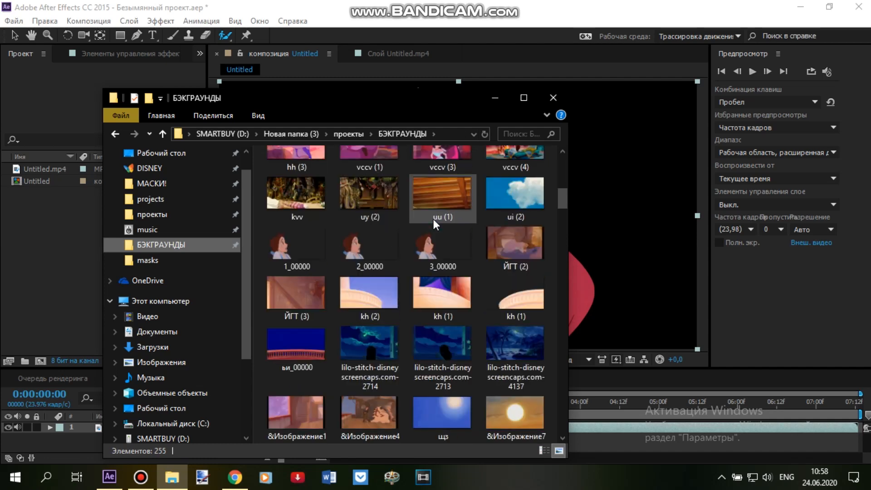
scroll(434, 218, down, 11)
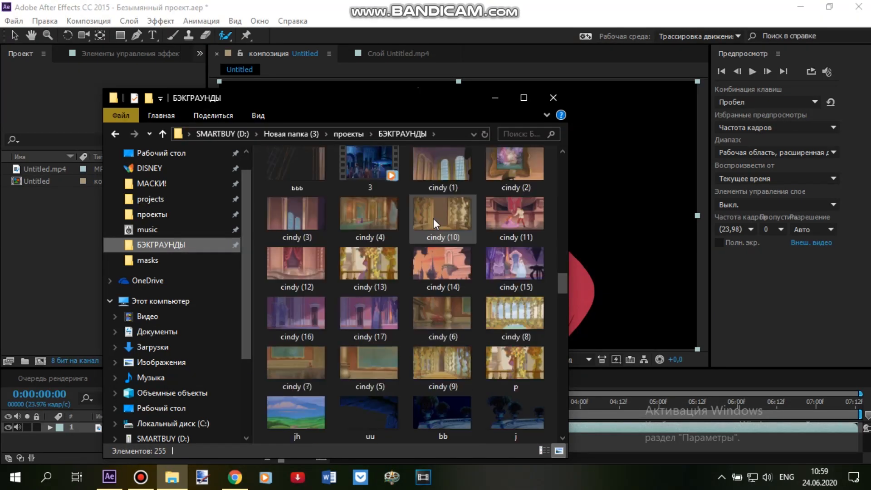
scroll(434, 219, up, 13)
drag(303, 329, 51, 258)
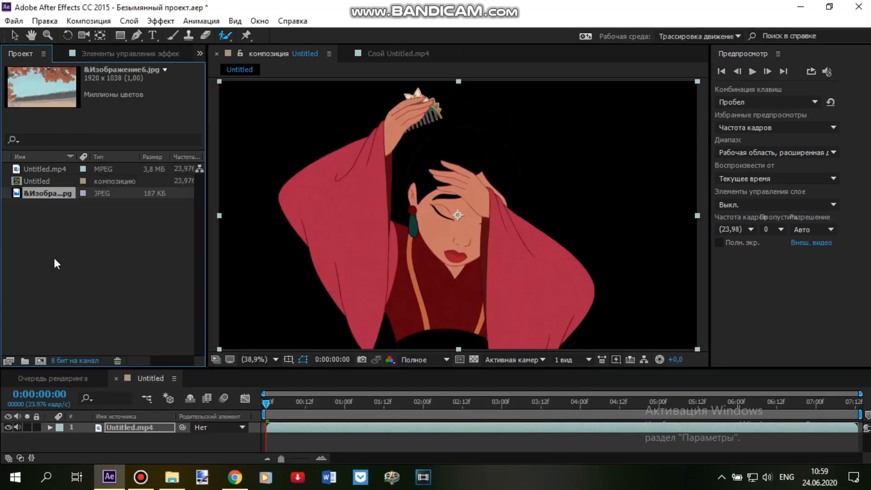
drag(42, 194, 134, 437)
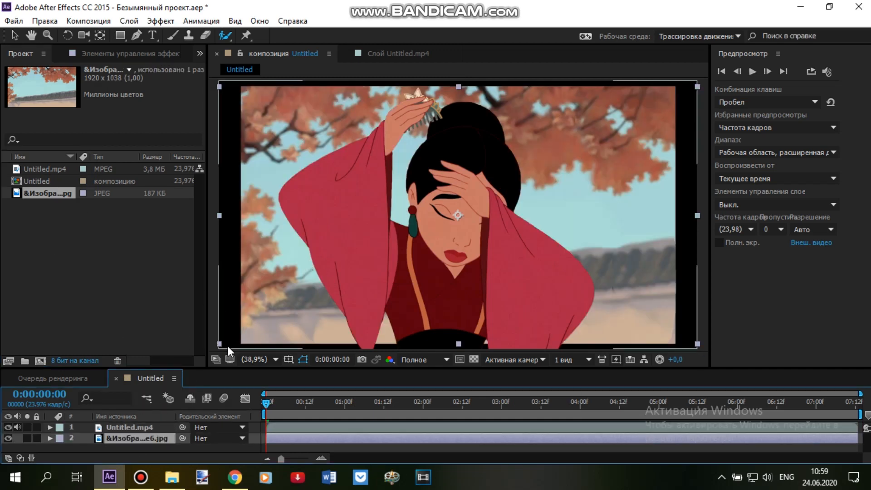
- Enlarge the background image to fill the composition frame and trim the ends of both layers by one frame
drag(213, 350, 194, 356)
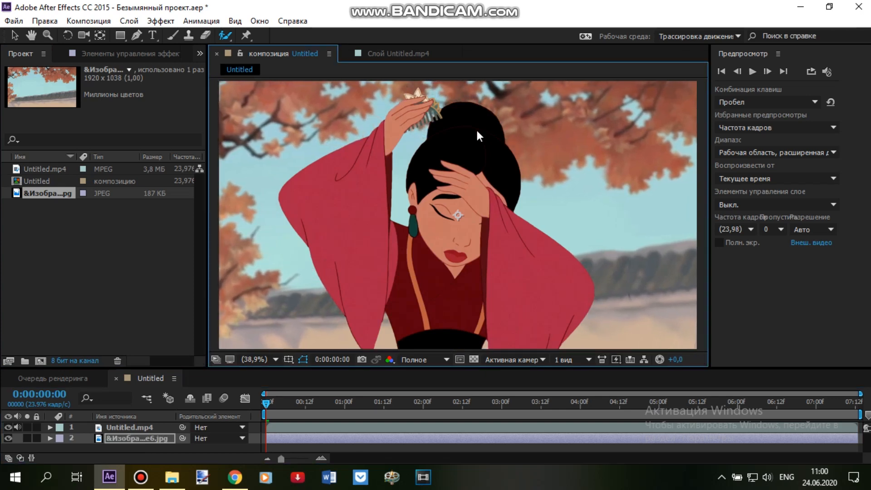
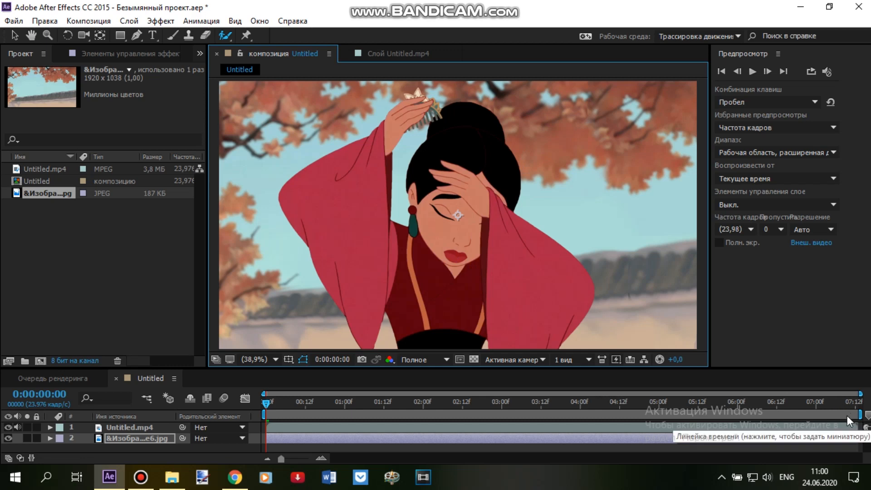
click(858, 426)
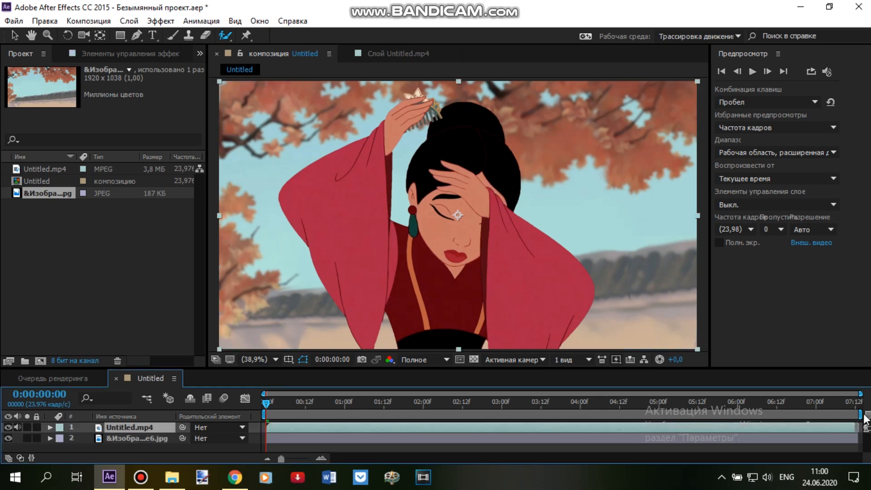
click(855, 438)
- At frame 0:00:00:01, subtract the background gap between the comb teeth below the fingertips from the roto selection and check the composite
click(392, 50)
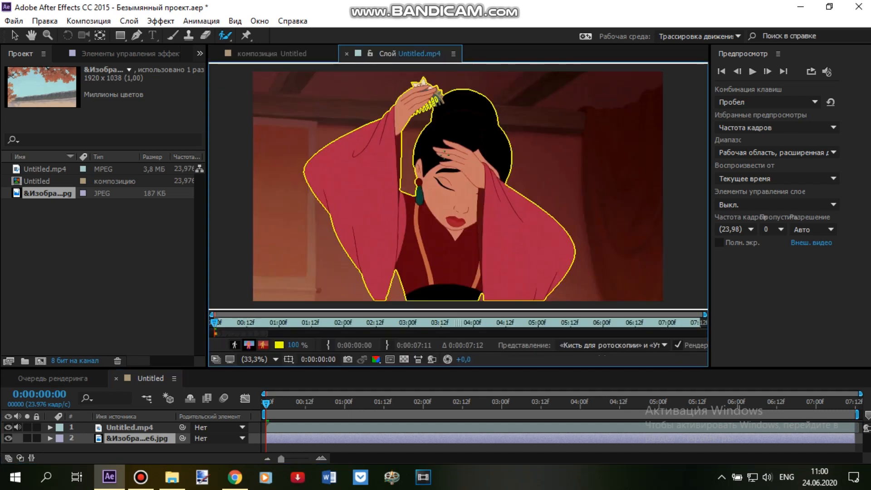
click(768, 71)
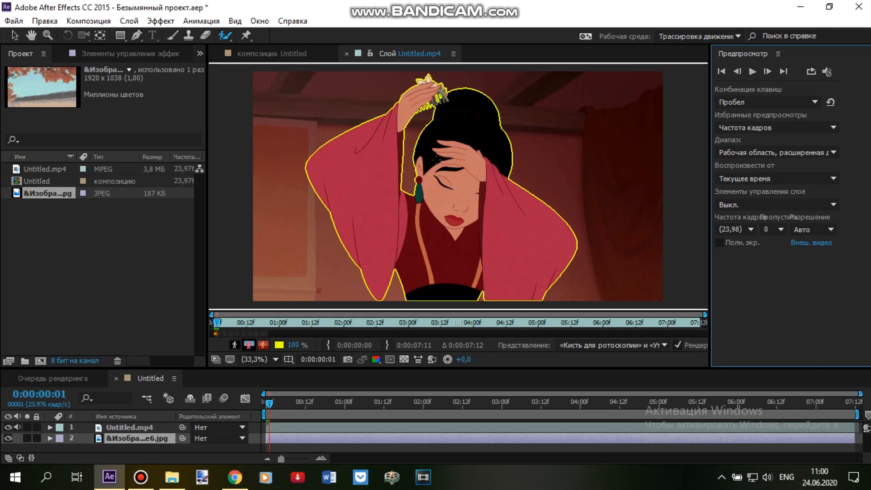
key(slash)
drag(428, 116, 445, 179)
scroll(445, 179, up, 1)
mouse_move(444, 210)
mouse_down()
mouse_move(411, 188)
mouse_move(422, 225)
mouse_up()
scroll(407, 189, up, 1)
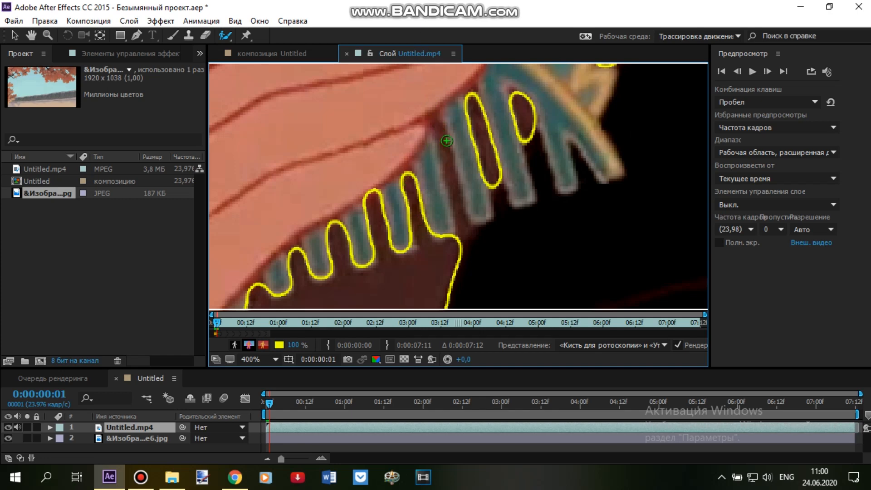
mouse_move(439, 137)
mouse_down()
mouse_move(466, 244)
mouse_move(434, 214)
mouse_up()
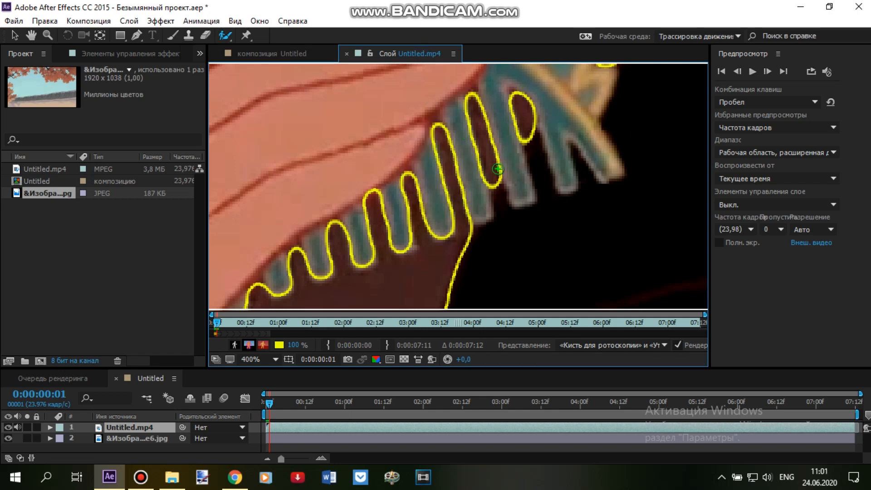
scroll(489, 174, down, 1)
drag(426, 126, 448, 206)
scroll(448, 206, down, 3)
click(308, 57)
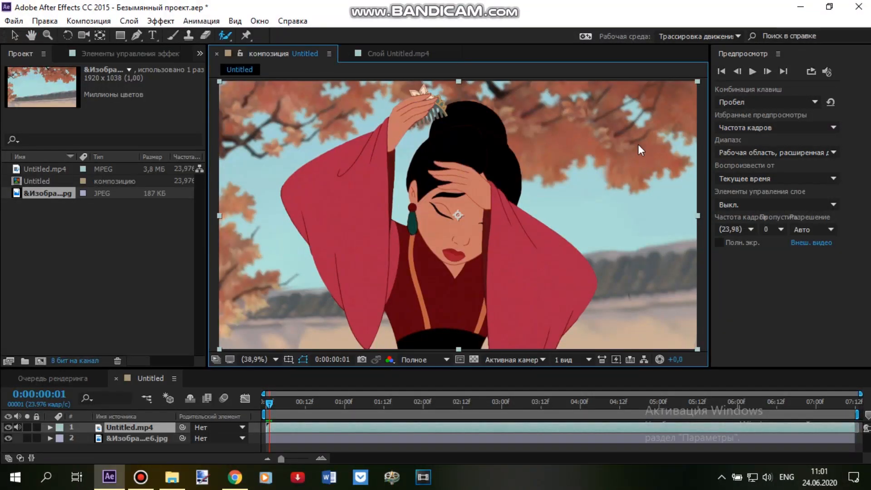
- Advance to frames 0:00:00:03 and 0:00:00:05 and examine the roto outline around the comb teeth
click(767, 71)
click(767, 72)
click(403, 54)
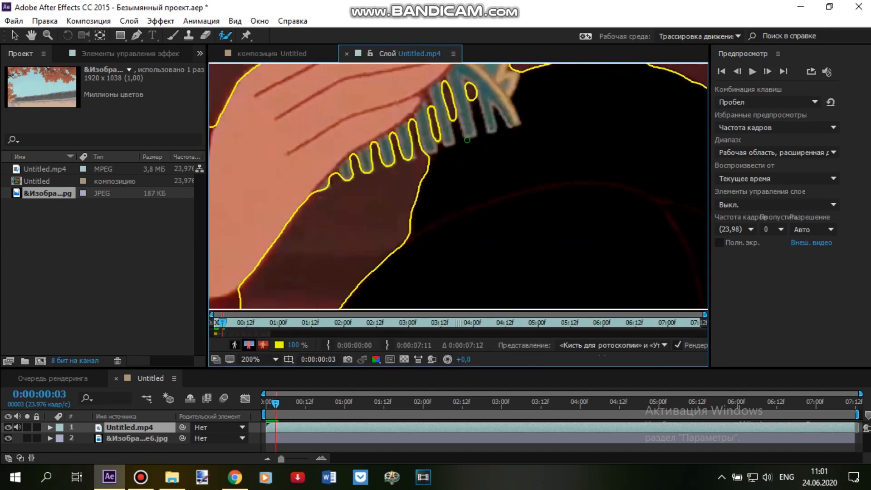
drag(441, 109, 433, 238)
scroll(457, 146, up, 2)
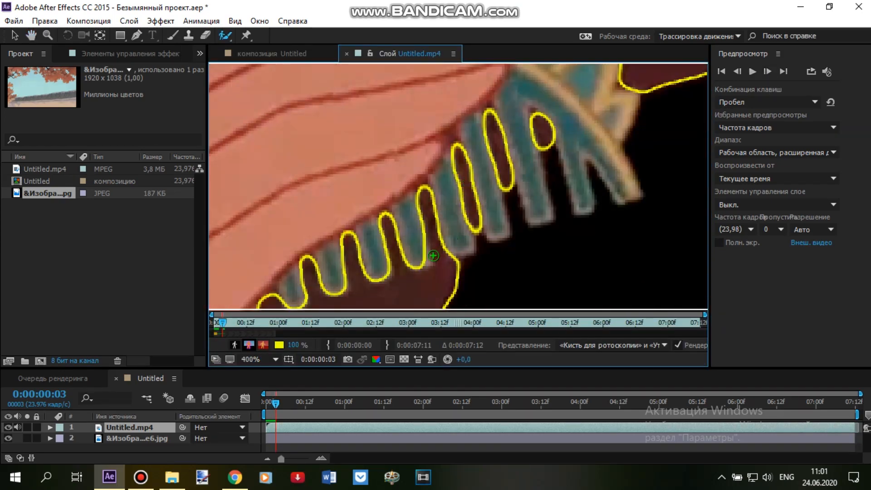
scroll(441, 206, down, 5)
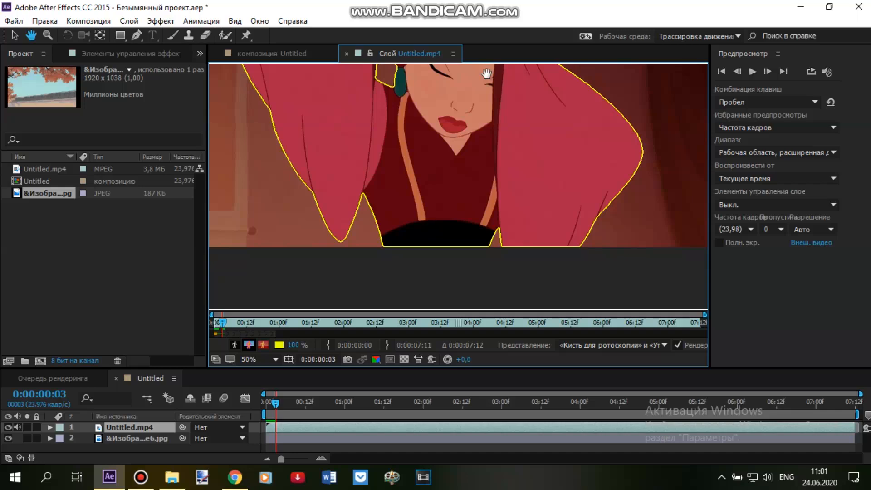
click(768, 71)
click(768, 71)
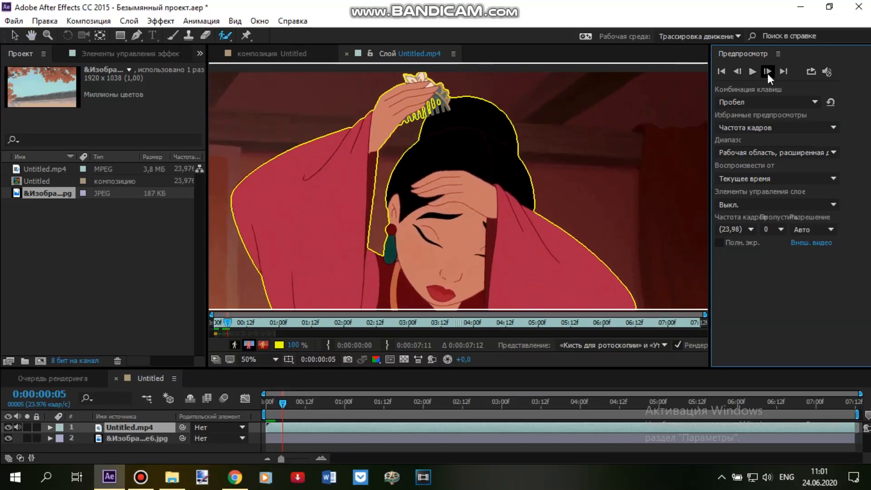
scroll(463, 179, up, 4)
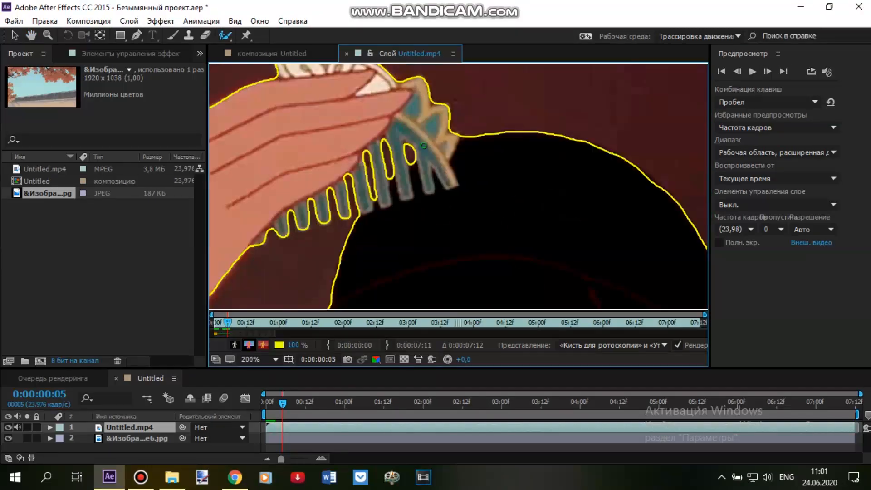
scroll(455, 227, down, 2)
- At frame 0:00:00:07, correct the roto selection around the comb teeth nearest the wrist, keeping the teeth and excluding the gaps
click(768, 72)
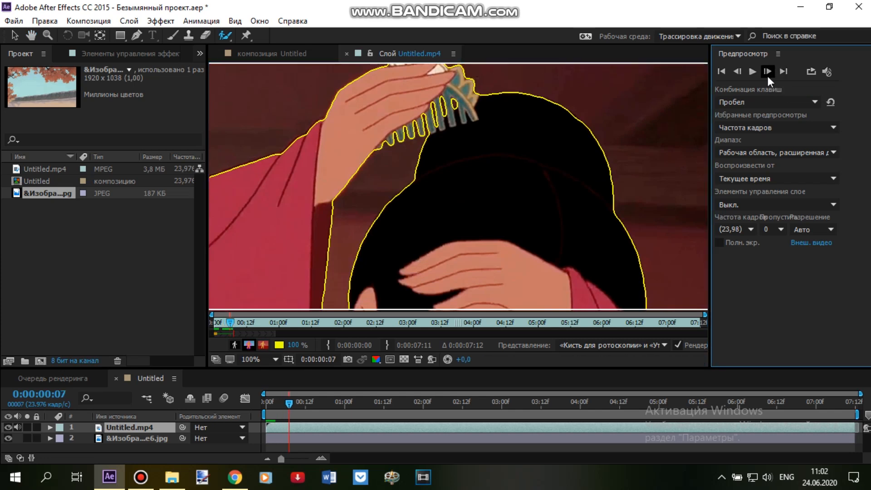
click(768, 71)
scroll(427, 177, up, 2)
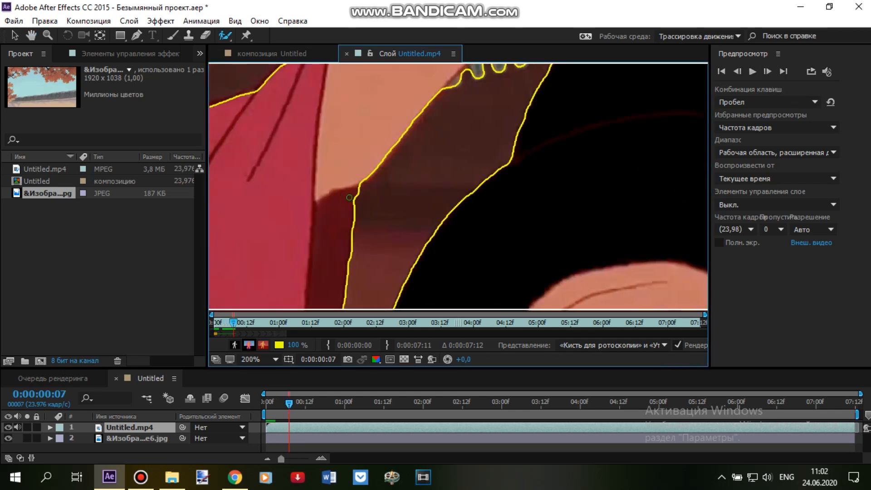
drag(399, 196, 358, 196)
scroll(363, 286, down, 1)
scroll(441, 176, up, 2)
drag(271, 233, 249, 269)
drag(312, 200, 303, 249)
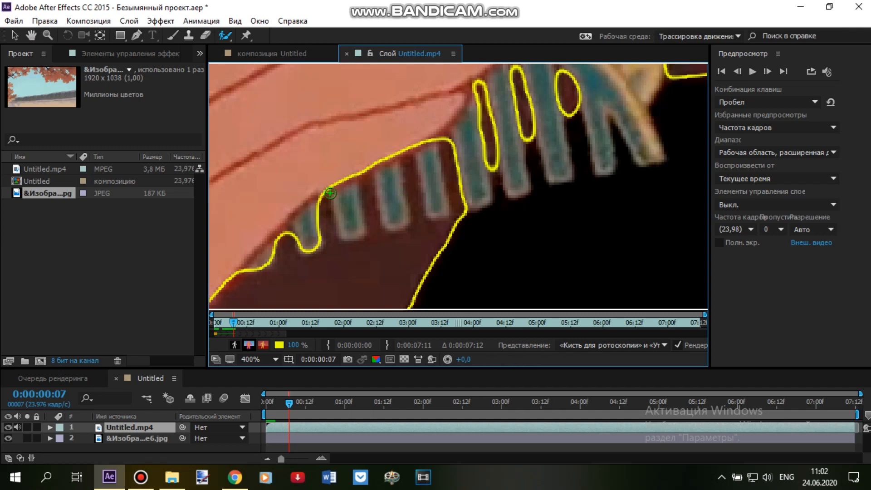
mouse_move(341, 191)
mouse_down()
mouse_move(350, 184)
mouse_move(391, 213)
mouse_up()
drag(365, 182, 372, 222)
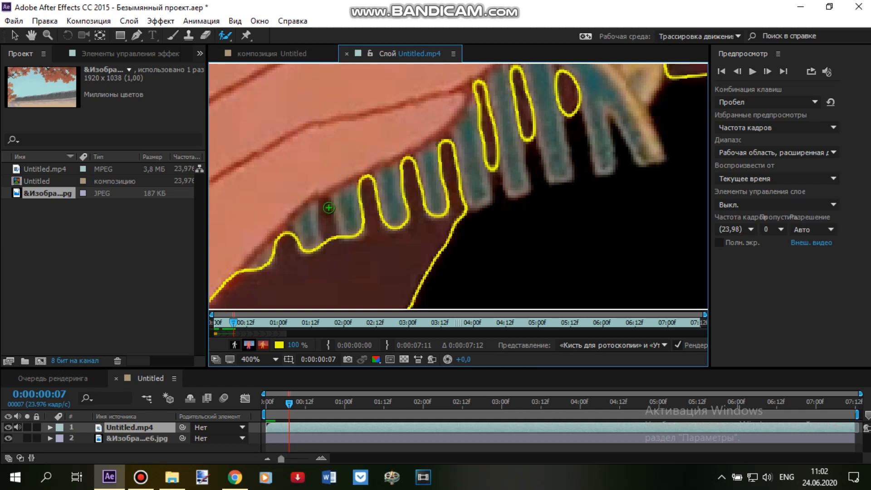
scroll(390, 194, down, 6)
drag(390, 195, 353, 343)
- Propagate the Roto Brush selection to frame 0:00:00:09 and check its outline around the hand and hair
click(767, 72)
click(767, 72)
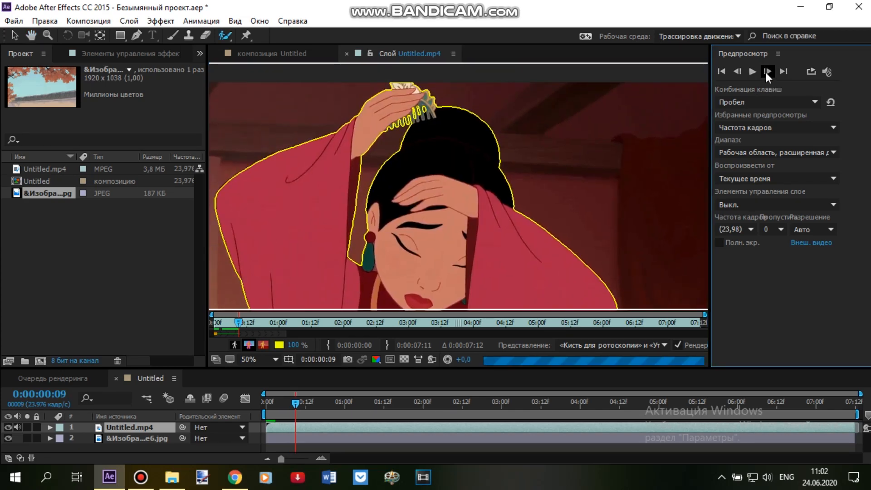
scroll(448, 157, up, 2)
scroll(448, 157, down, 1)
mouse_move(538, 236)
mouse_down()
mouse_move(479, 83)
mouse_move(482, 259)
mouse_up()
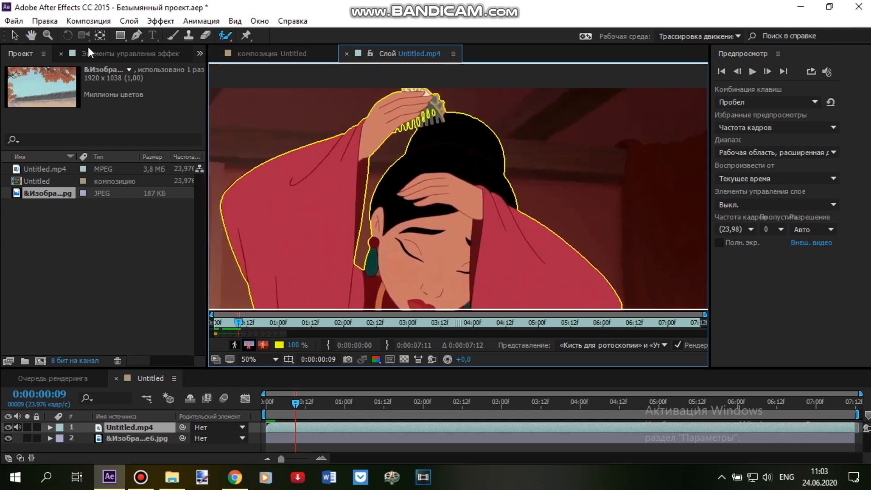
- Save the project to the desktop as mulan
click(22, 22)
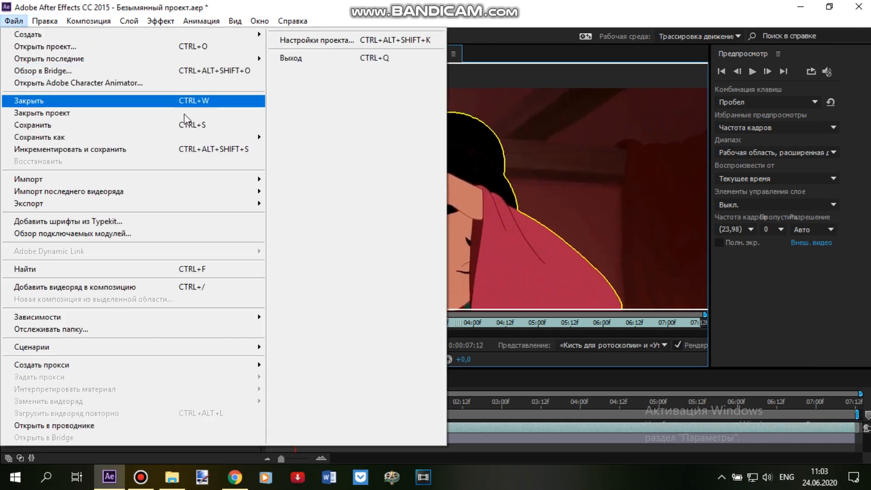
mouse_move(248, 137)
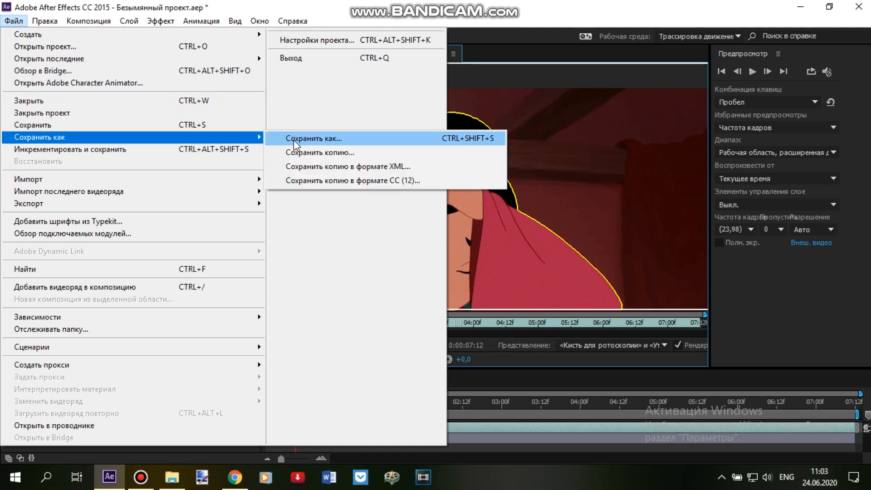
click(330, 140)
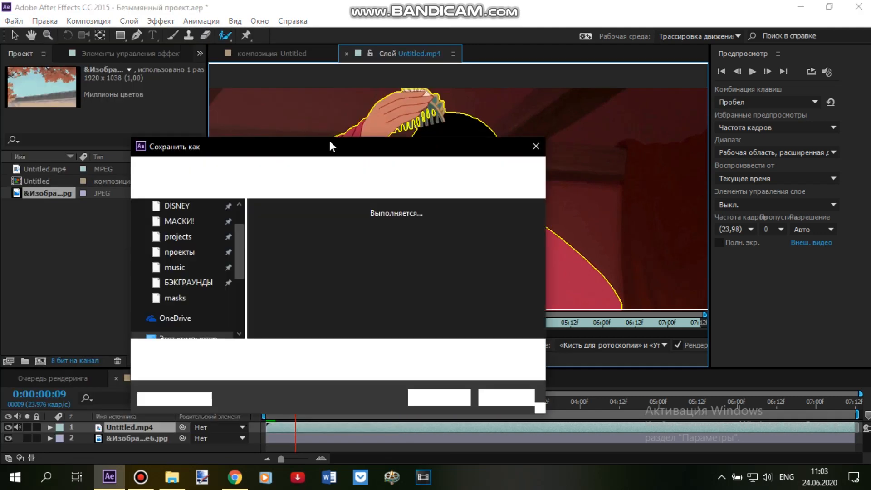
scroll(238, 219, up, 4)
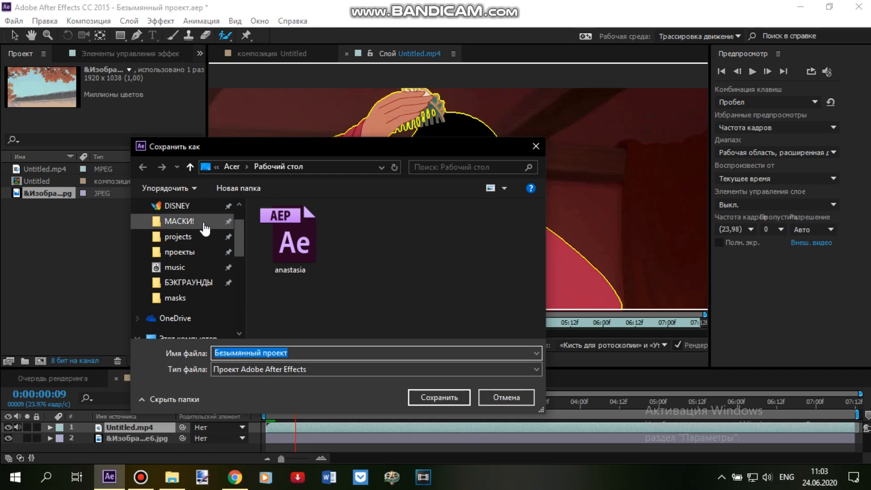
click(211, 230)
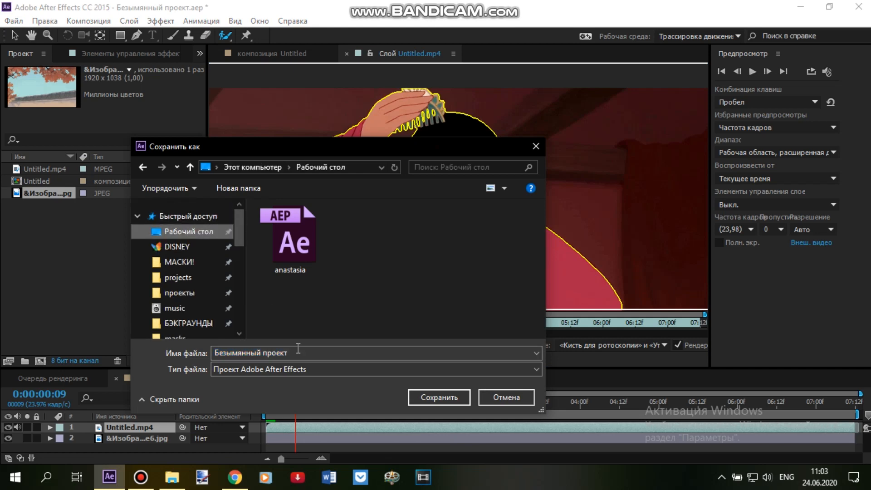
text(mulan)
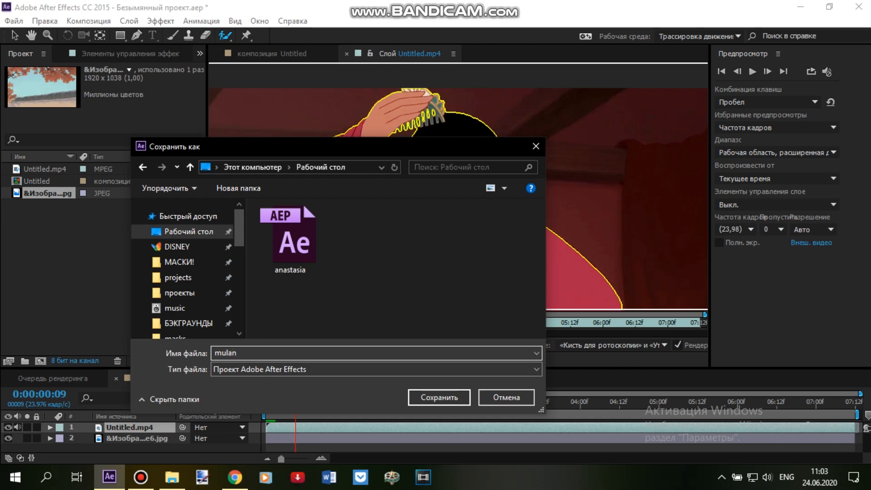
key(Return)
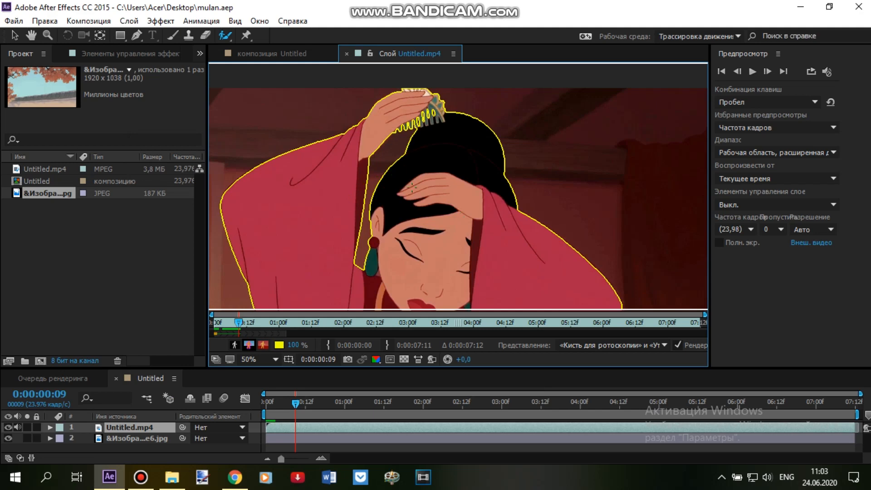
- Advance to frame 0:00:00:11 and touch up the roto outline along the raised arm's sleeve edge near the wrist
click(770, 72)
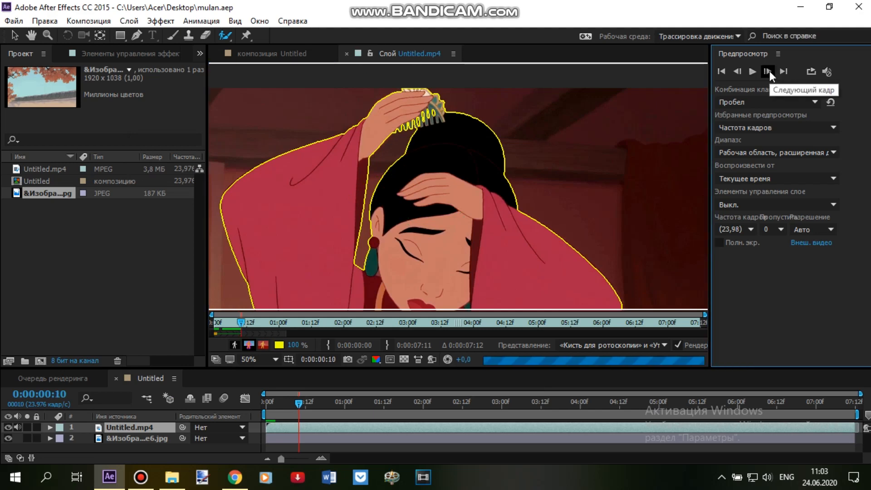
click(770, 72)
scroll(298, 87, up, 1)
drag(298, 87, 365, 191)
scroll(364, 191, up, 1)
mouse_move(341, 107)
mouse_down()
mouse_move(352, 160)
mouse_move(320, 214)
mouse_up()
scroll(321, 214, up, 1)
drag(426, 179, 431, 214)
scroll(329, 176, down, 1)
scroll(329, 176, down, 1)
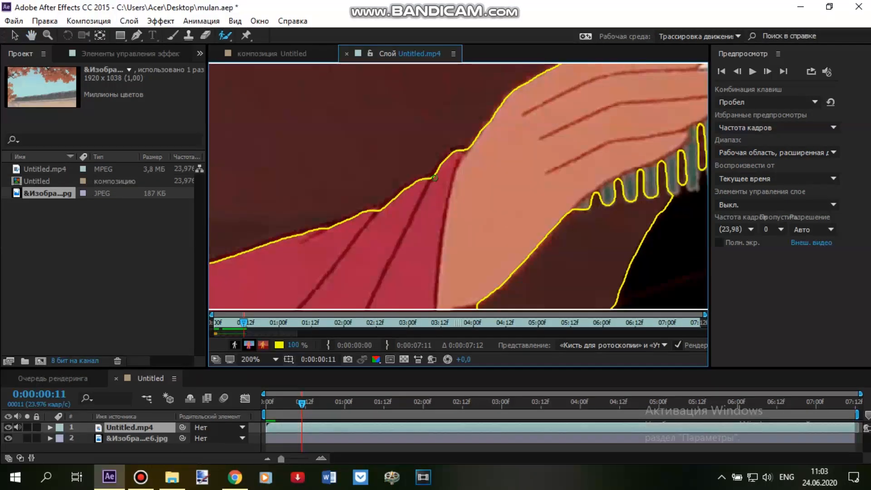
scroll(494, 172, down, 1)
drag(494, 171, 429, 74)
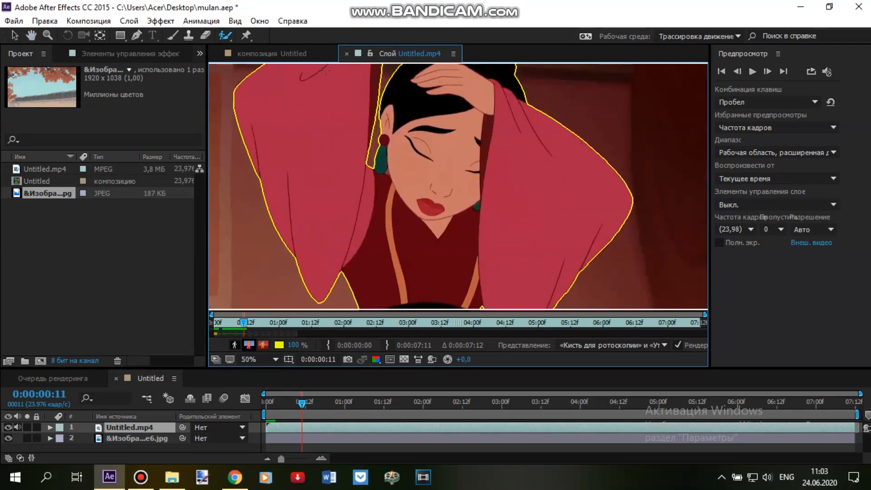
- Enlarge the layer viewer in height and width and propagate the Roto Brush selection to frame 0:00:00:13
drag(542, 368, 541, 387)
click(768, 71)
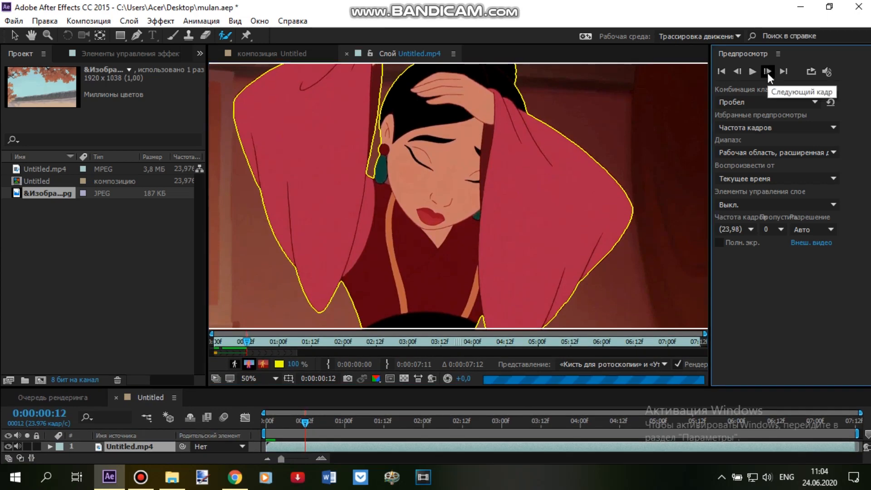
drag(711, 116, 787, 123)
drag(207, 210, 145, 218)
click(840, 72)
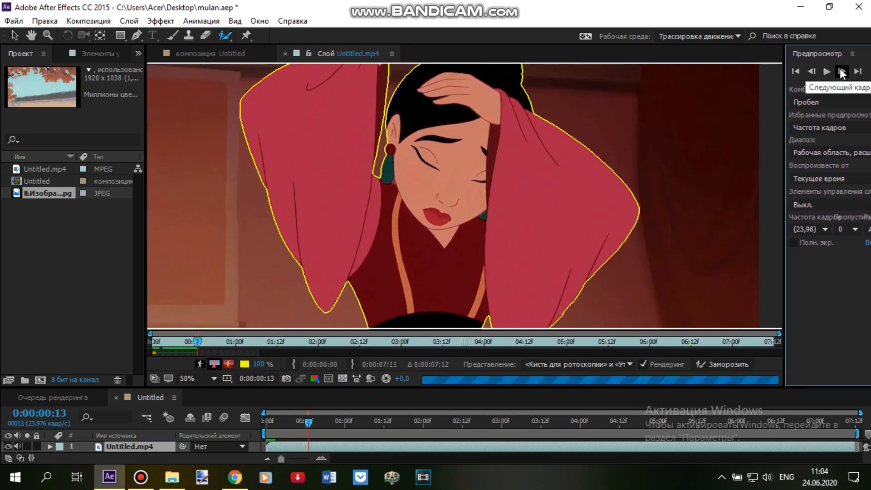
- Return to frame 0:00:00:05 and exclude the small background gap between the earring and the cheek from the roto selection
click(810, 73)
click(811, 73)
click(810, 74)
click(810, 73)
click(809, 73)
click(809, 72)
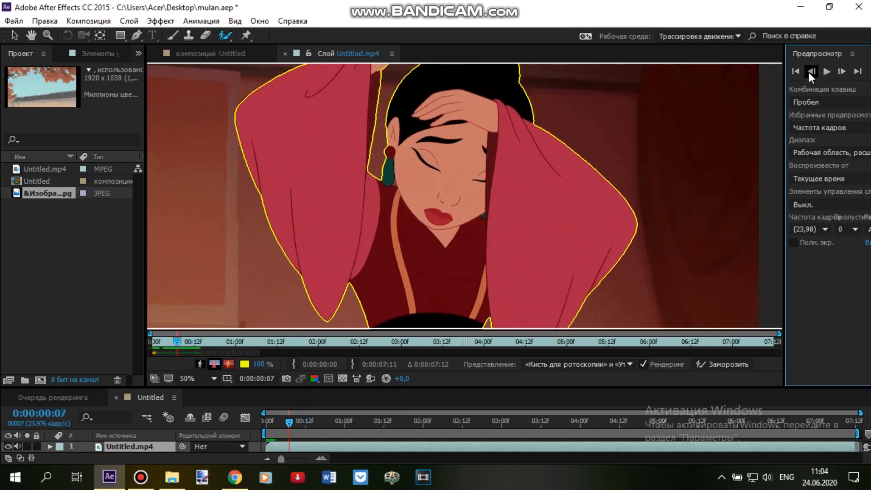
click(810, 73)
click(810, 72)
click(810, 72)
click(842, 71)
scroll(412, 193, up, 3)
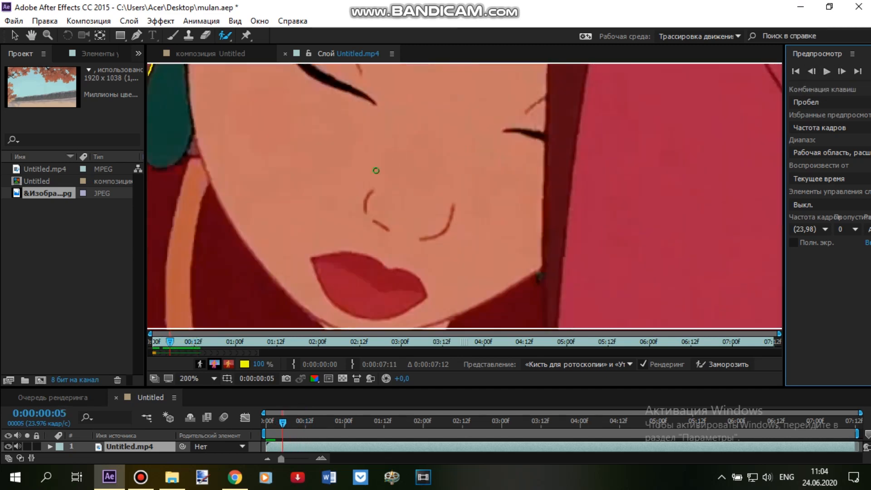
drag(345, 156, 346, 156)
scroll(387, 175, down, 1)
drag(409, 86, 392, 186)
- At frame 0:00:00:07, correct the excluded background gap between the earring and the cheek
click(842, 72)
click(842, 72)
mouse_move(393, 248)
mouse_down()
mouse_move(513, 177)
mouse_move(476, 212)
mouse_up()
scroll(513, 177, up, 1)
scroll(522, 174, down, 1)
drag(546, 176, 538, 178)
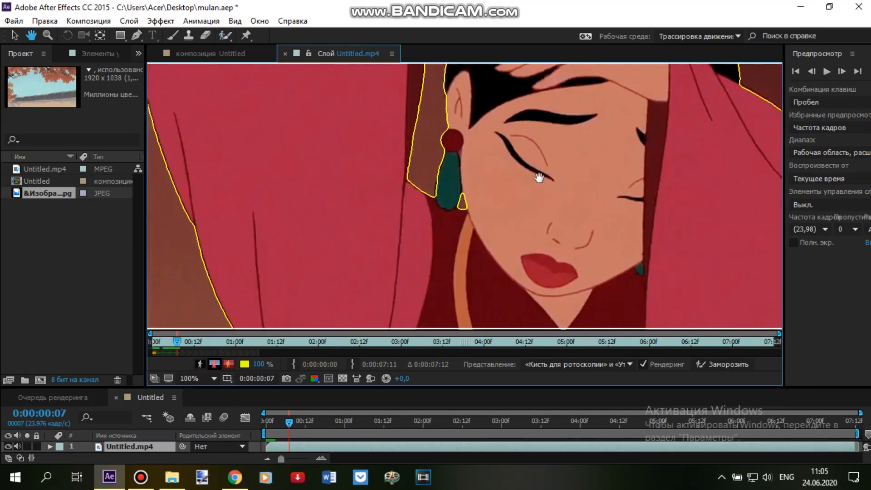
scroll(539, 178, down, 1)
- At frame 0:00:00:11, add the missing comb tooth to the roto selection and exclude the gaps between the teeth
click(841, 71)
click(841, 71)
click(842, 71)
click(842, 72)
drag(500, 111, 488, 211)
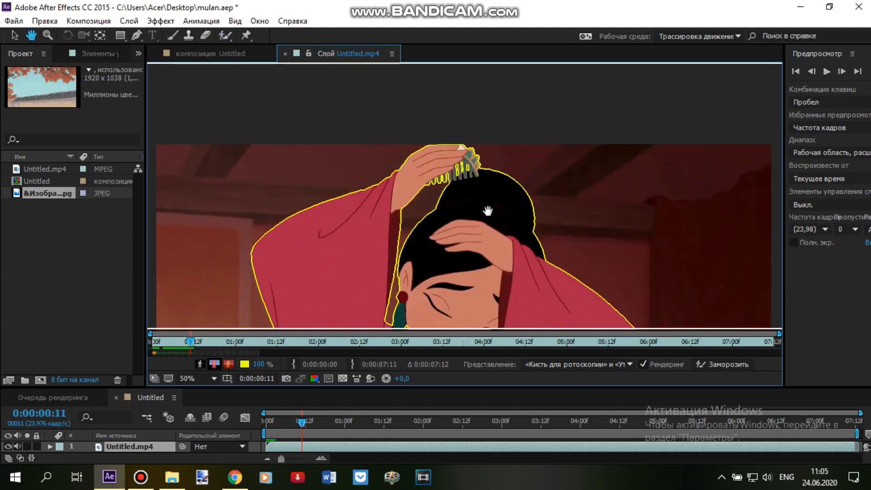
scroll(461, 171, up, 3)
drag(506, 102, 514, 153)
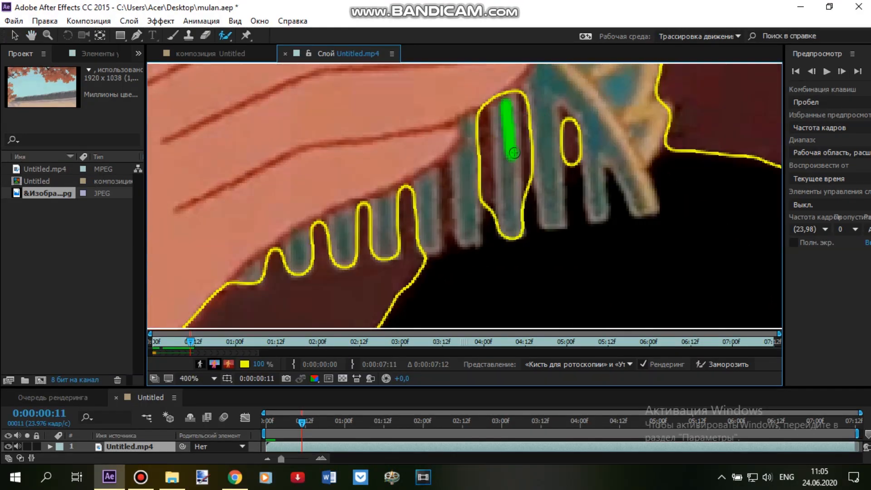
alt+drag(447, 165, 449, 241)
alt+drag(565, 110, 567, 122)
scroll(536, 141, down, 1)
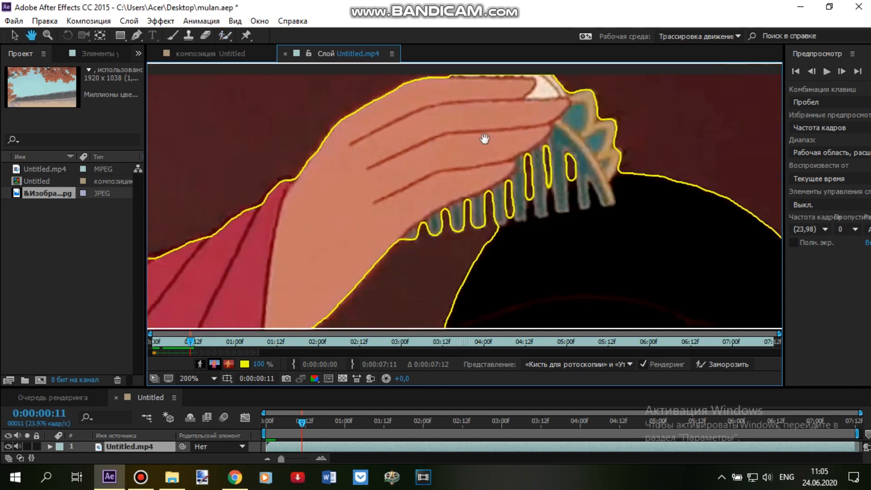
scroll(485, 139, down, 2)
- Advance to frame 0:00:00:13 and exclude the small triangular gap between the earring and the cheek
click(841, 72)
click(841, 72)
scroll(467, 113, up, 1)
mouse_move(467, 113)
mouse_down()
mouse_move(472, 216)
mouse_move(467, 180)
mouse_up()
scroll(477, 137, up, 1)
scroll(467, 181, down, 1)
drag(440, 285, 467, 91)
scroll(404, 159, up, 1)
drag(392, 144, 379, 243)
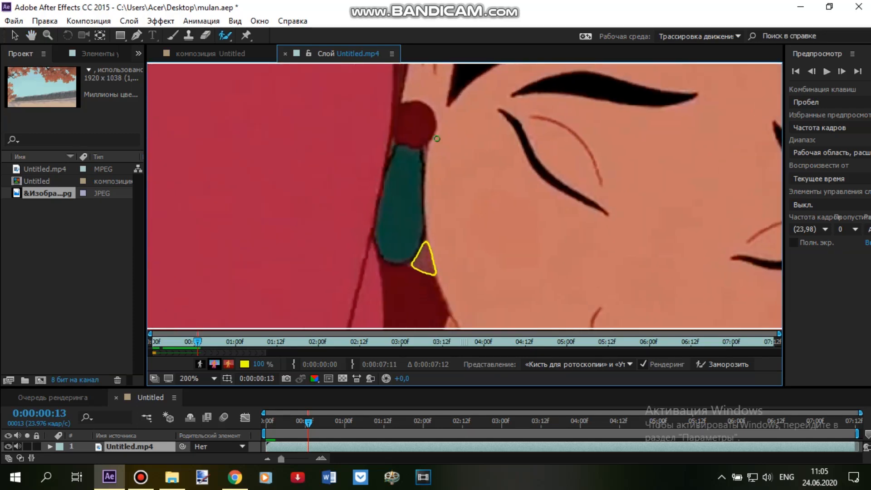
- Examine the roto outline around the face and sleeves at frame 0:00:00:13, comparing it with the adjacent frame
scroll(431, 241, down, 2)
mouse_move(571, 246)
mouse_down()
mouse_move(554, 140)
mouse_move(605, 130)
mouse_up()
scroll(613, 127, up, 1)
click(812, 71)
click(842, 72)
drag(368, 255, 399, 238)
mouse_move(537, 172)
mouse_down()
mouse_move(493, 211)
mouse_move(359, 404)
mouse_up()
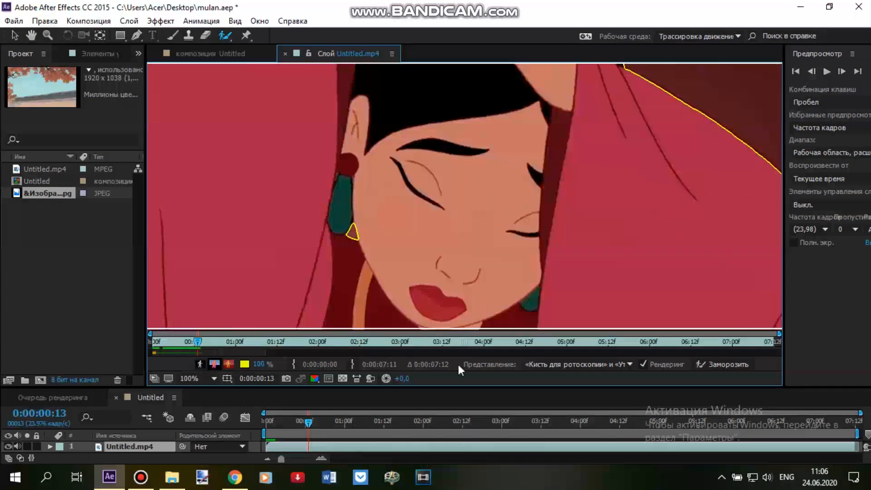
scroll(480, 207, down, 1)
- Advance to frame 0:00:00:15 and correct the comb in the roto selection, keeping the teeth and excluding the gaps
click(842, 72)
click(842, 71)
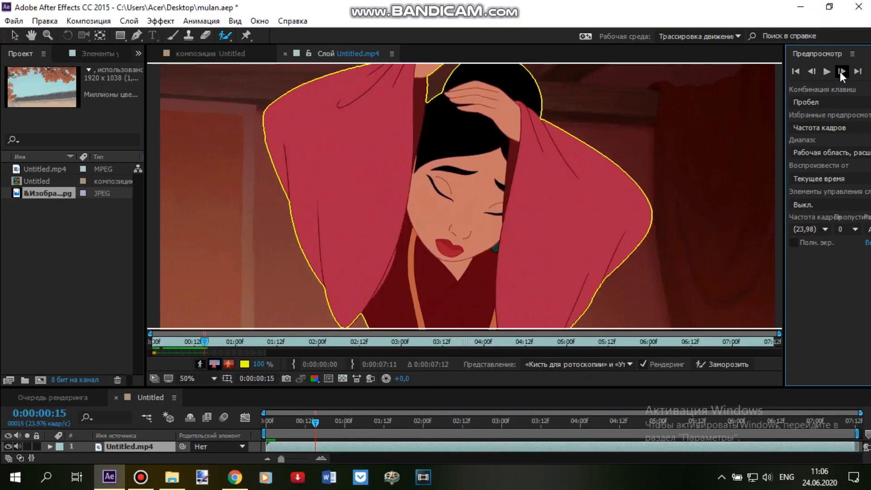
scroll(404, 196, up, 4)
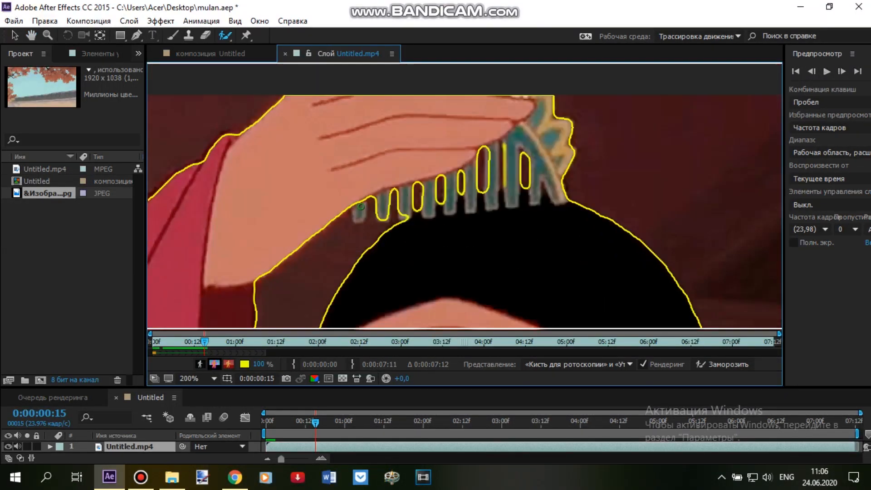
drag(412, 221, 412, 221)
scroll(400, 199, up, 1)
alt+drag(373, 172, 371, 216)
drag(516, 105, 509, 180)
alt+drag(503, 100, 499, 184)
alt+drag(537, 82, 542, 180)
- Check the lower sleeves, advance to frame 0:00:00:17 and clean up the roto outline along the sleeve's outer edge
click(206, 378)
click(208, 280)
click(31, 36)
drag(410, 228, 426, 142)
scroll(426, 154, down, 1)
drag(426, 257, 431, 82)
key(alt+w)
click(843, 71)
click(842, 71)
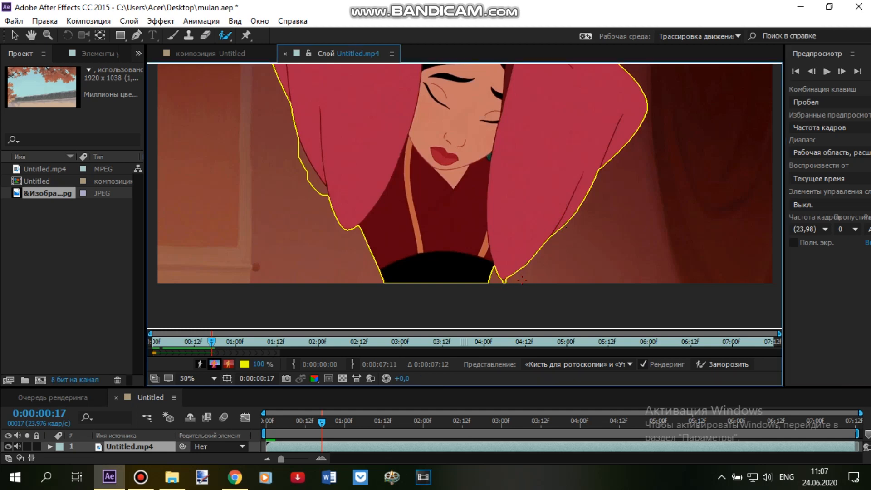
drag(275, 144, 310, 209)
- At frame 0:00:00:17, add the comb teeth nearest the wrist to the roto selection and exclude the gaps between teeth
mouse_move(474, 108)
mouse_down()
mouse_move(419, 216)
mouse_move(510, 249)
mouse_up()
scroll(419, 216, up, 2)
scroll(511, 250, up, 1)
drag(613, 128, 627, 175)
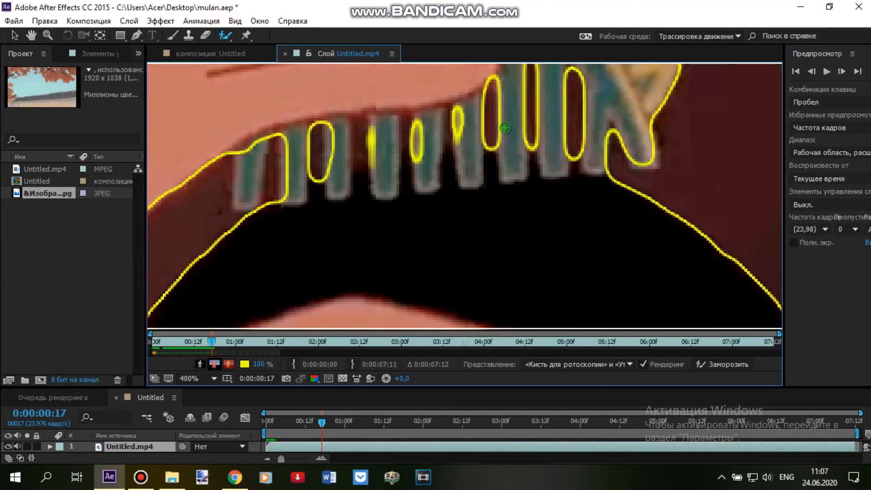
drag(334, 149, 334, 178)
drag(296, 152, 293, 190)
drag(251, 151, 247, 199)
drag(274, 143, 272, 192)
drag(317, 132, 318, 177)
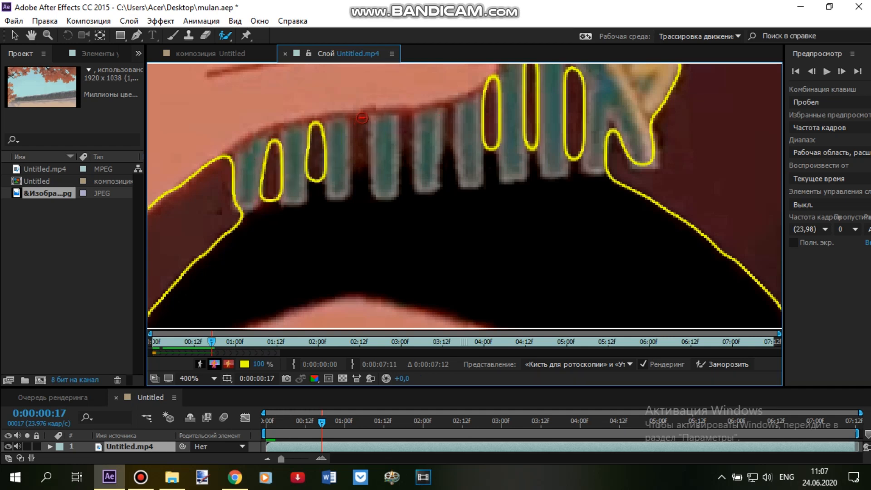
drag(361, 116, 362, 172)
- Add the lower tip of the combing arm's sleeve to the roto selection at frame 0:00:00:17
scroll(463, 194, down, 1)
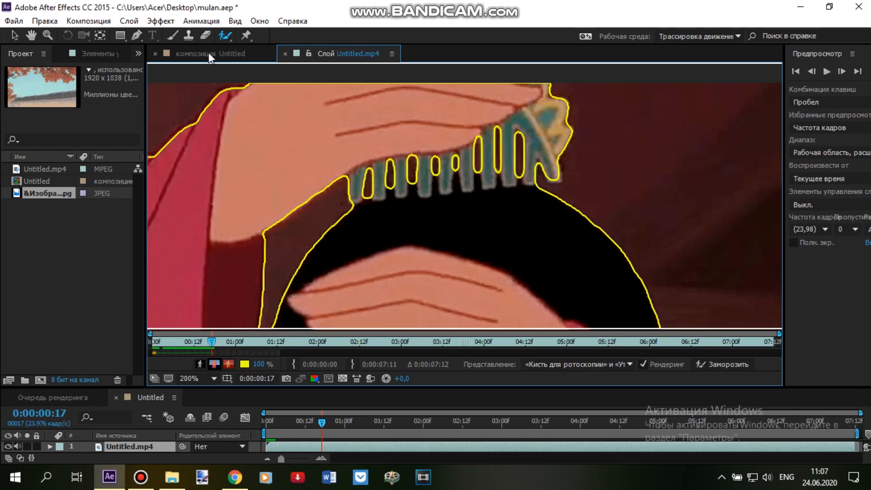
scroll(282, 82, down, 3)
click(842, 71)
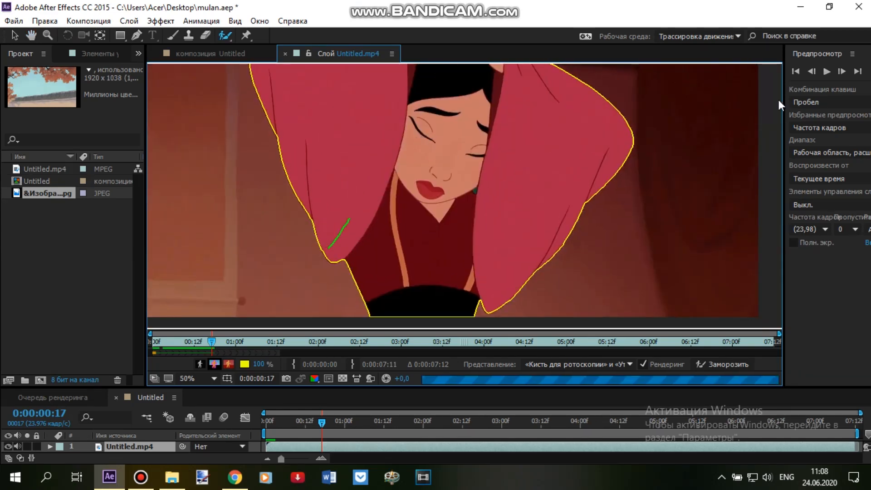
- Advance to frame 0:00:00:19 and exclude the missing background gaps between the comb teeth below the fingers
click(843, 73)
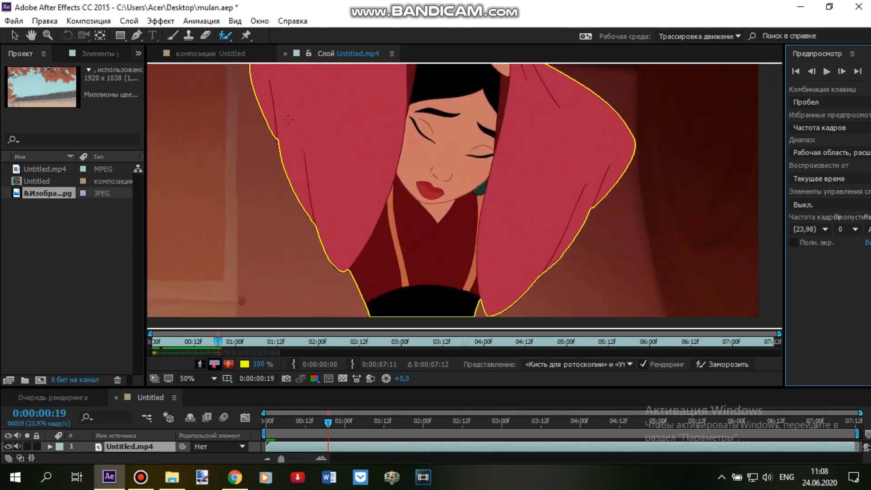
scroll(479, 231, up, 3)
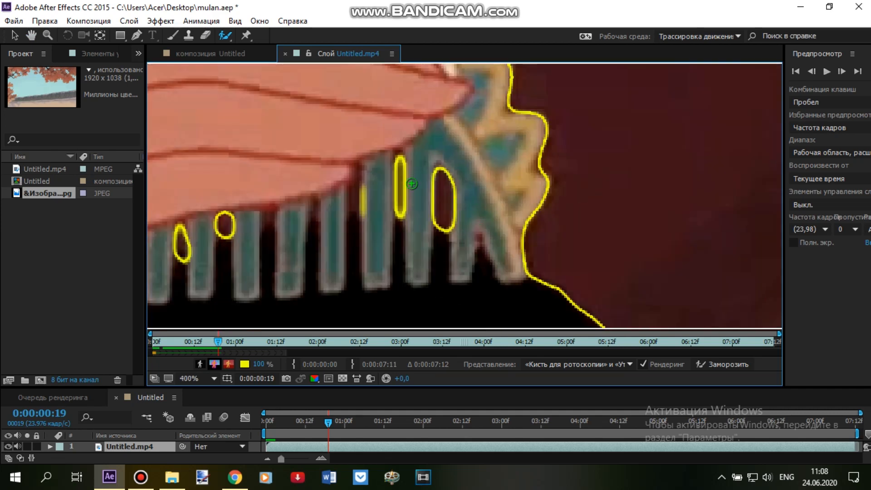
drag(358, 172, 359, 170)
drag(368, 179, 368, 193)
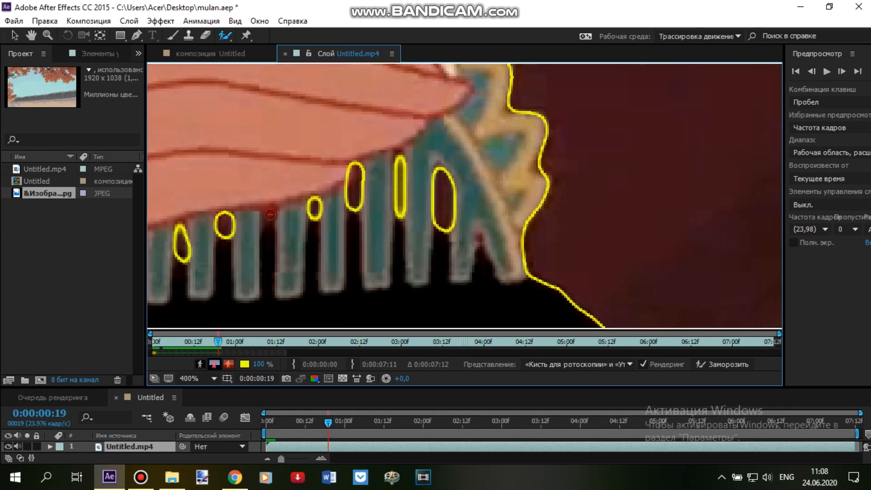
- Propagate the selection to frame 0:00:00:20 and check the gaps between the comb teeth
scroll(269, 196, down, 3)
click(843, 72)
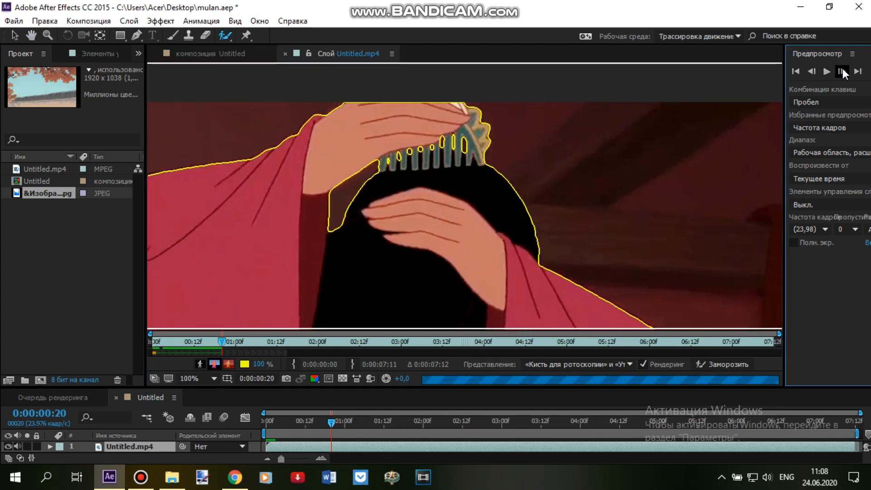
scroll(494, 125, up, 3)
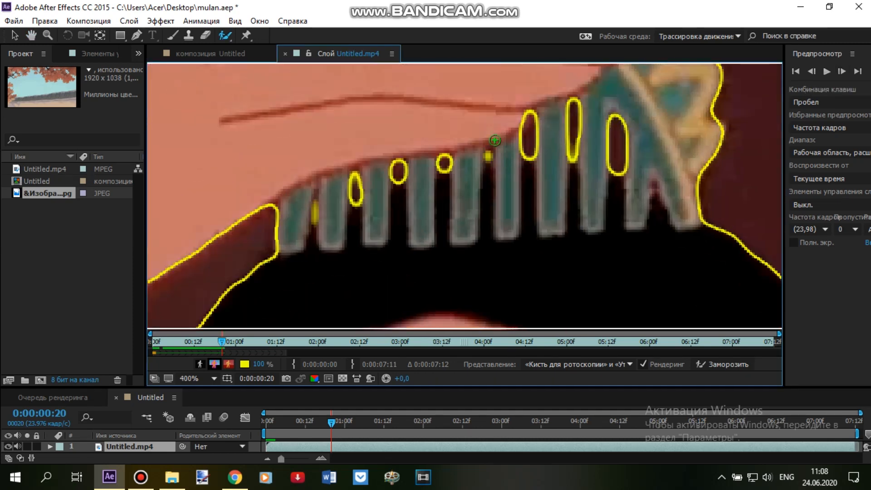
scroll(362, 188, down, 2)
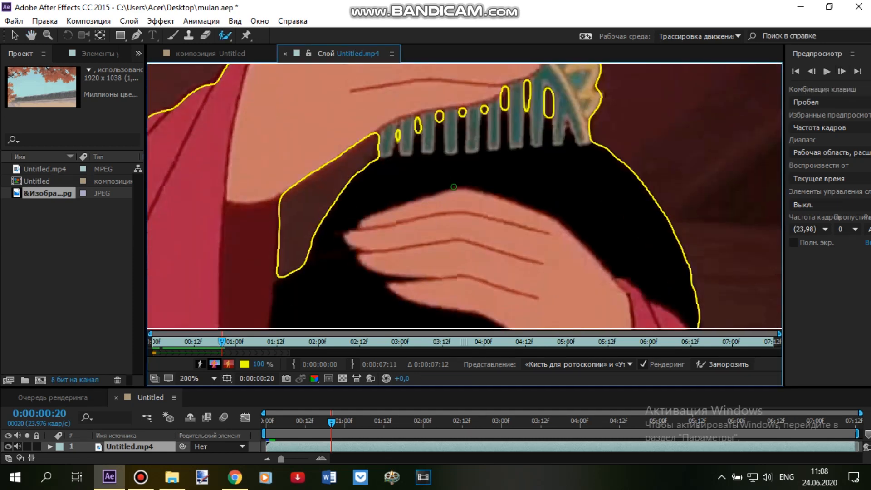
- Save the project again under the file name mulan
click(14, 21)
mouse_move(68, 138)
click(272, 137)
click(408, 342)
click(461, 293)
- Advance to frame 0:00:00:21 and refine the roto outline around the comb and the sleeve's lower outer edge
click(842, 71)
scroll(517, 131, up, 1)
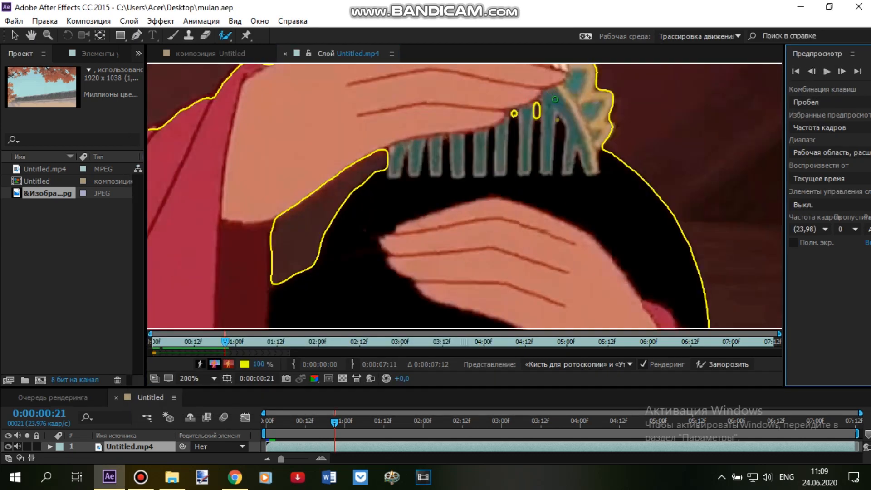
scroll(555, 99, down, 2)
scroll(561, 222, up, 1)
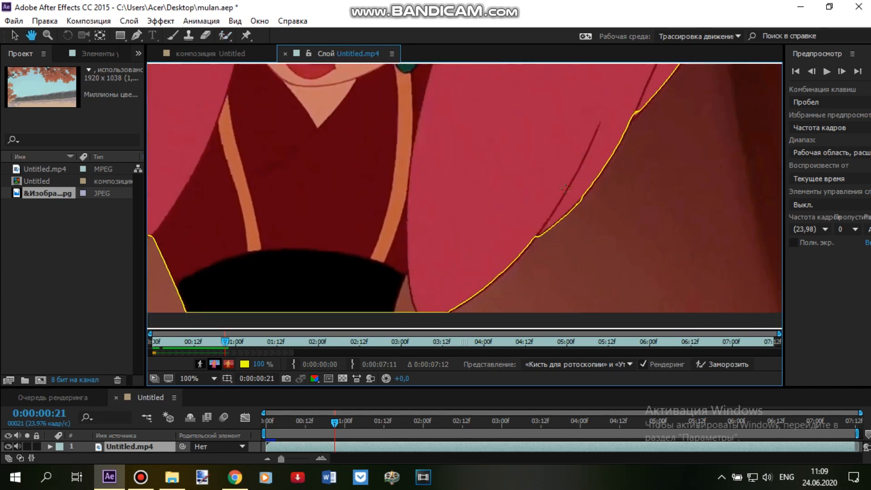
scroll(494, 245, up, 1)
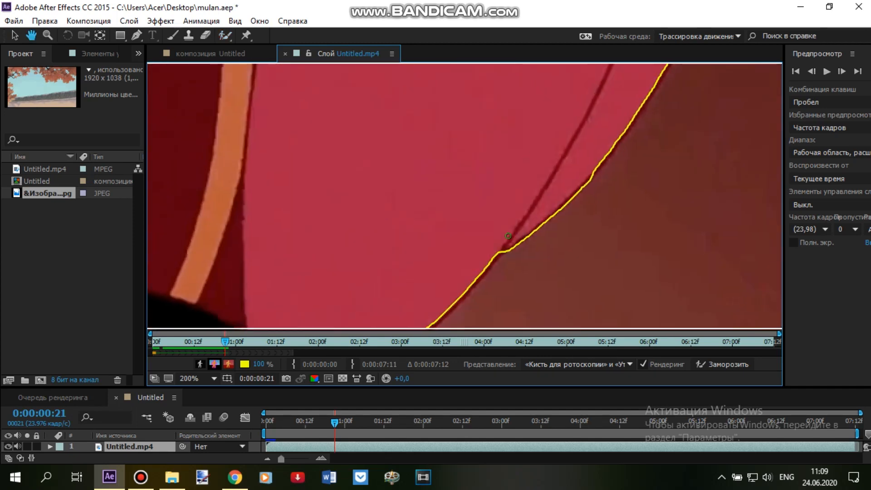
scroll(492, 222, down, 1)
- At frame 0:00:00:21, exclude the background gap between the cheek and the sleeve above the earring
click(842, 71)
click(842, 72)
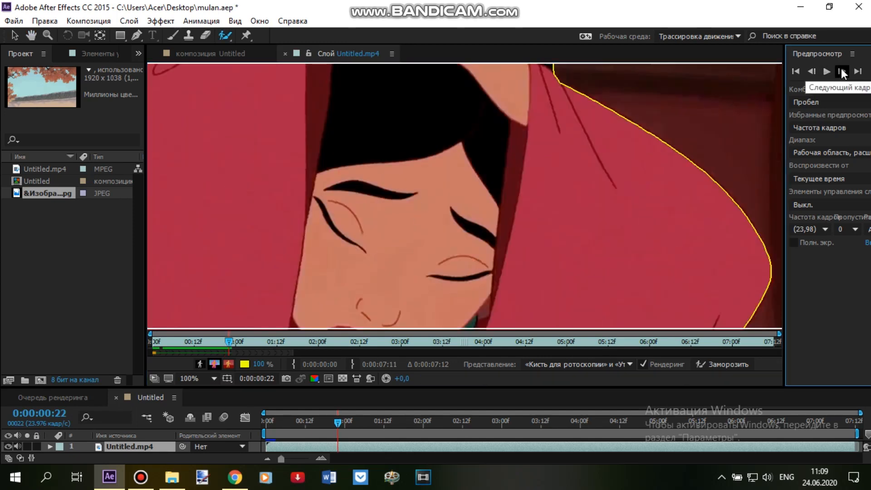
click(812, 72)
click(812, 71)
scroll(585, 179, up, 1)
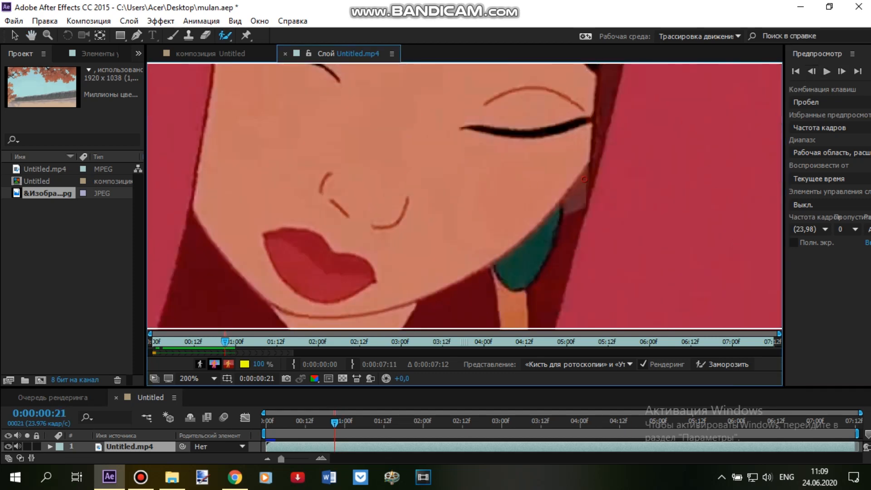
scroll(594, 206, down, 1)
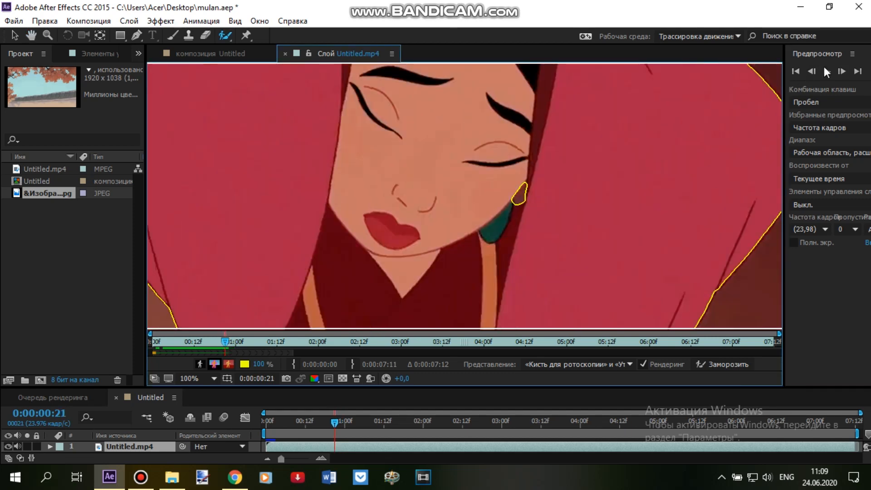
- Advance to frame 0:00:00:23 and correct the excluded background gap between the cheek and the sleeve
click(842, 71)
click(842, 72)
drag(538, 188, 538, 191)
drag(447, 155, 456, 295)
drag(472, 78, 477, 177)
click(812, 71)
click(842, 72)
mouse_move(559, 121)
mouse_down()
mouse_move(558, 142)
mouse_move(555, 117)
mouse_up()
scroll(567, 170, up, 1)
mouse_move(610, 170)
mouse_down()
mouse_move(637, 186)
mouse_move(681, 239)
mouse_up()
scroll(682, 221, down, 1)
drag(520, 233, 421, 201)
- At frame 0:00:00:23, exclude the background gap between the black sash and the sleeve at the frame's lower edge
scroll(421, 201, down, 1)
mouse_move(441, 289)
mouse_down()
mouse_move(509, 121)
mouse_move(512, 73)
mouse_up()
scroll(552, 204, up, 1)
drag(552, 204, 514, 142)
drag(554, 214, 541, 272)
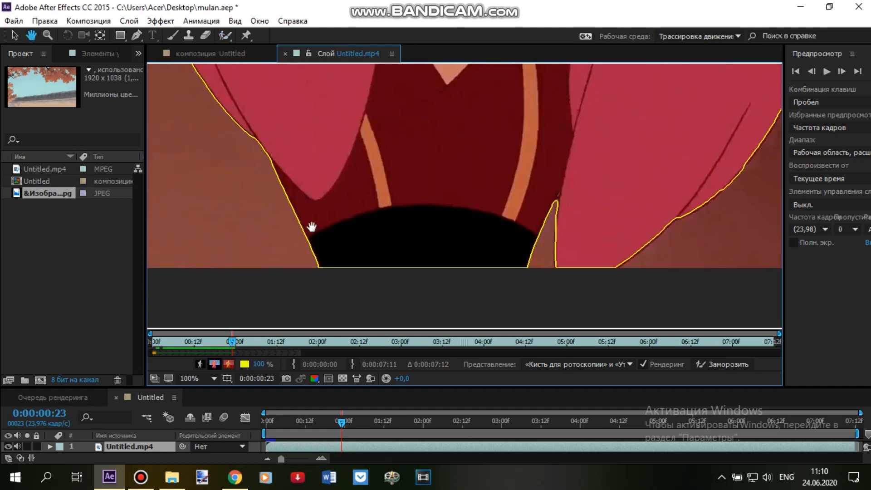
- Propagate the selection to frame 0:00:01:01 and check the outline around the hands, comb and hair
drag(278, 104, 494, 366)
drag(345, 153, 408, 260)
scroll(369, 227, down, 2)
click(842, 72)
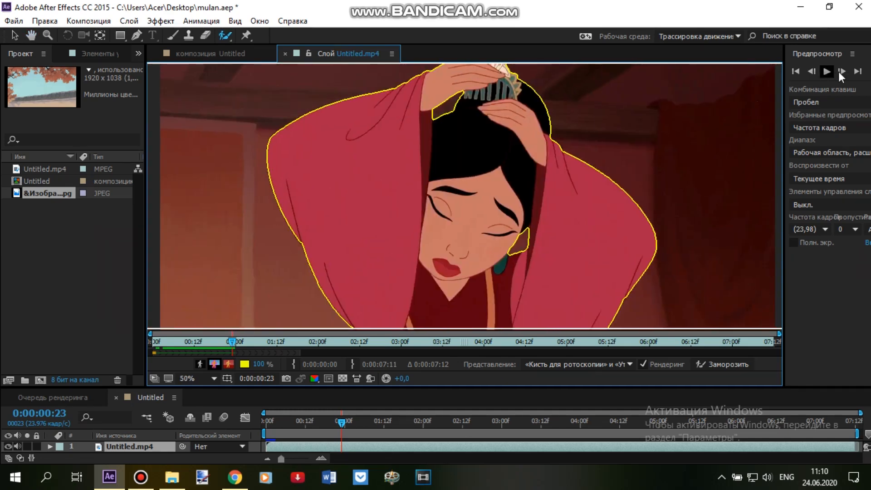
click(842, 72)
scroll(485, 186, up, 4)
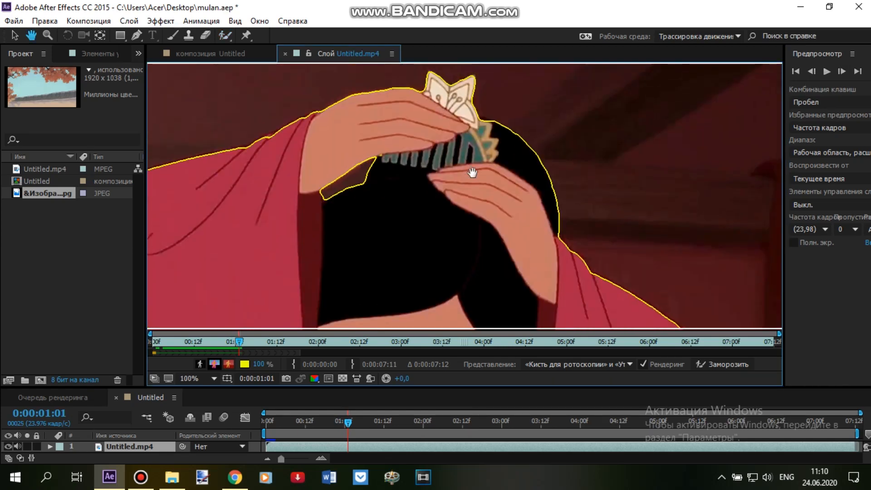
drag(524, 199, 510, 243)
scroll(510, 242, down, 2)
- At frame 0:00:01:01, correct the excluded background gaps beside the waist and between the cheek and sleeve
drag(454, 282, 476, 115)
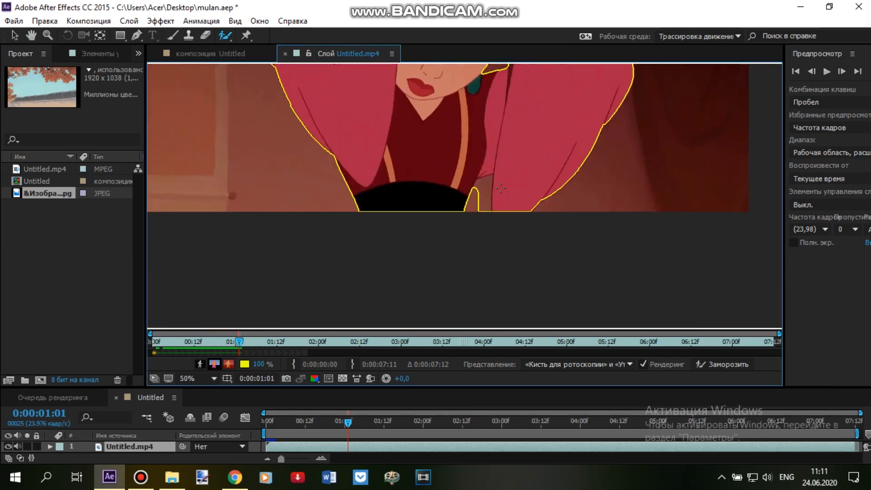
scroll(476, 136, up, 1)
drag(281, 77, 462, 380)
drag(500, 174, 340, 235)
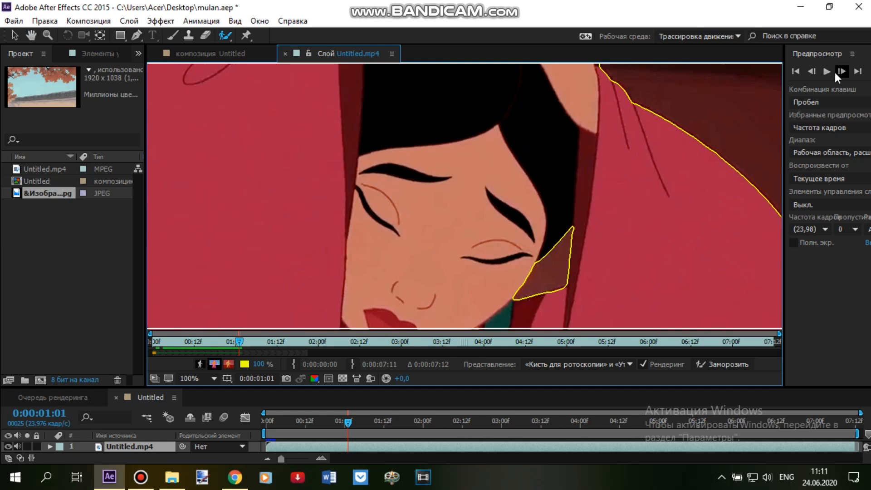
- Advance to frame 0:00:01:03 and refine the roto outline around the background gap between the cheek and sleeve
click(843, 71)
click(842, 71)
drag(601, 182, 575, 121)
scroll(574, 120, up, 1)
drag(650, 112, 636, 139)
scroll(636, 136, down, 1)
- At frame 0:00:01:03, mark the lower part of the hanging sleeve beside the waist gap as foreground with the Roto Brush
drag(537, 86, 588, 325)
drag(508, 172, 513, 205)
scroll(431, 148, up, 1)
scroll(432, 150, down, 2)
drag(427, 304, 393, 68)
scroll(527, 206, up, 1)
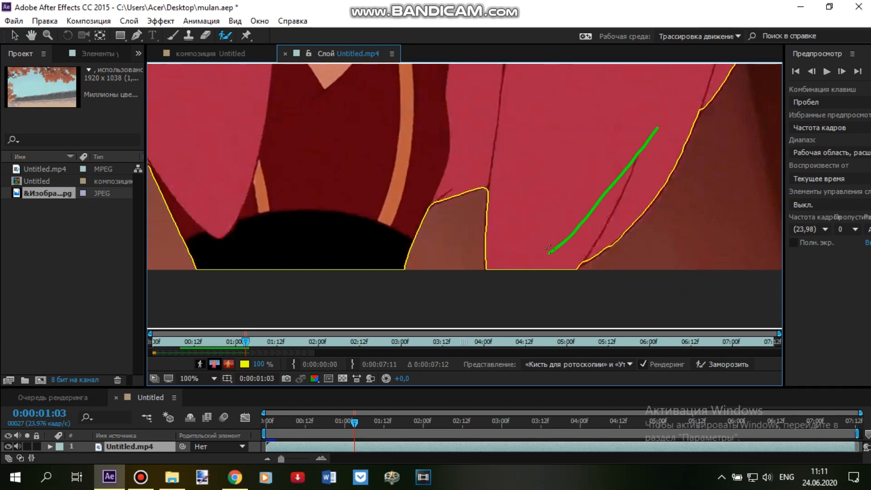
- Advance to frame 0:00:01:05, correct the outline at the sleeve's lower tip and check the rest of the figure's outline
click(842, 71)
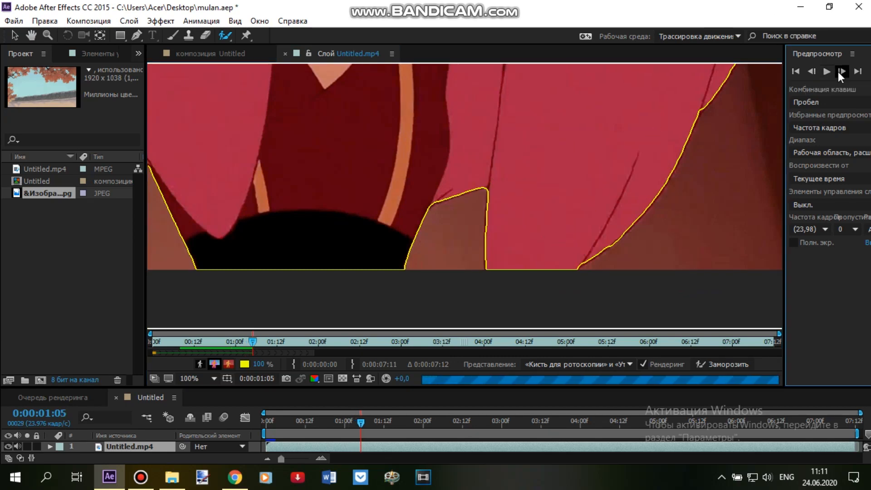
click(843, 72)
drag(620, 269, 626, 261)
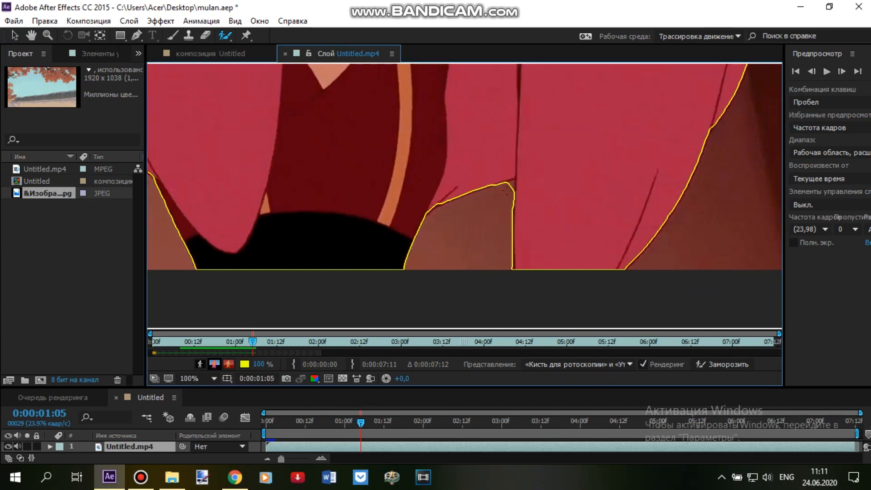
drag(398, 190, 581, 318)
drag(249, 134, 296, 214)
drag(227, 82, 273, 175)
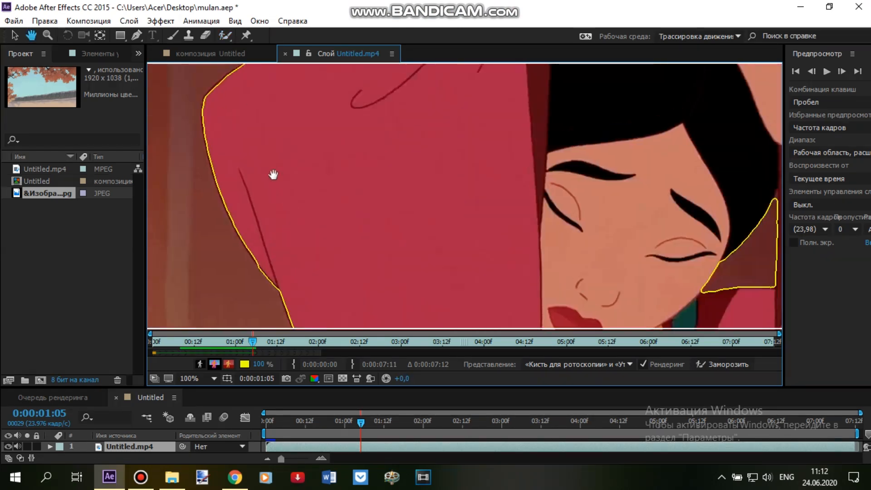
drag(628, 86, 375, 188)
drag(301, 117, 305, 138)
scroll(413, 247, down, 3)
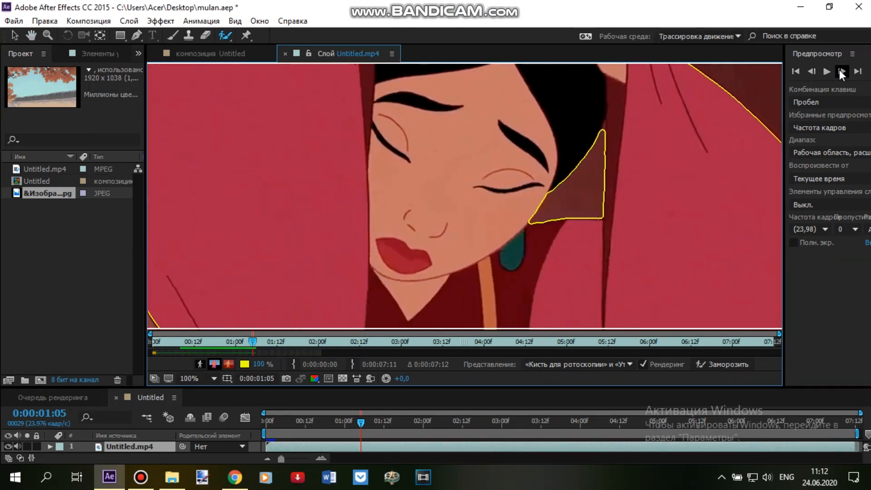
- Compare the neighbouring frames and refine the background gap between the hair and sleeve lining at frame 0:00:01:05
click(248, 53)
click(340, 59)
click(842, 73)
click(842, 73)
click(812, 71)
click(812, 71)
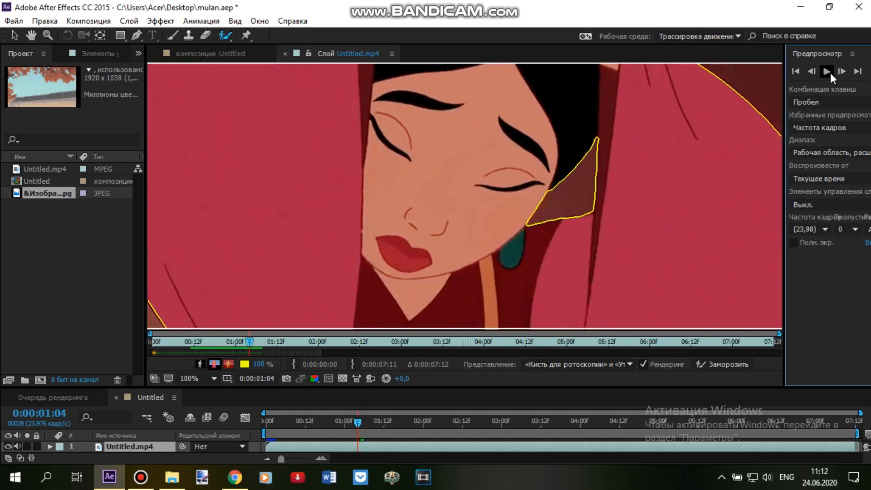
scroll(592, 146, up, 2)
drag(592, 146, 610, 185)
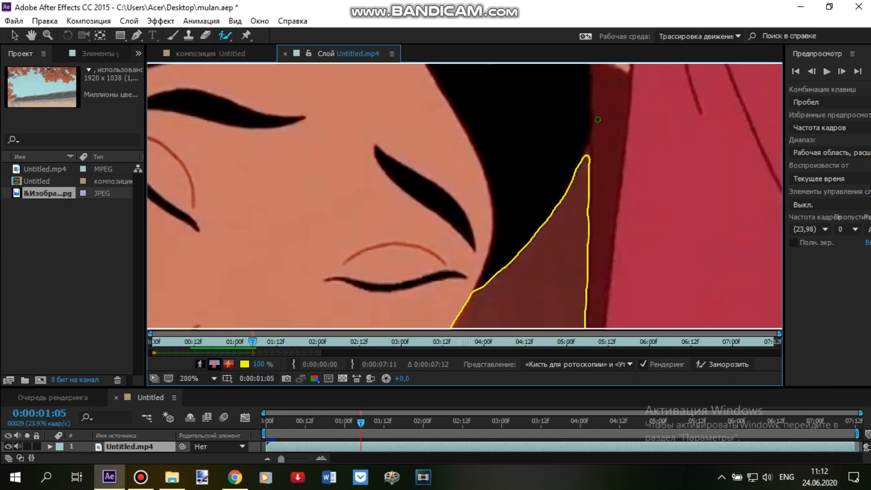
- Advance to frame 0:00:01:07, refine the gap edge along the sleeve lining, and check the outline around the sleeves and waist
click(842, 72)
click(841, 72)
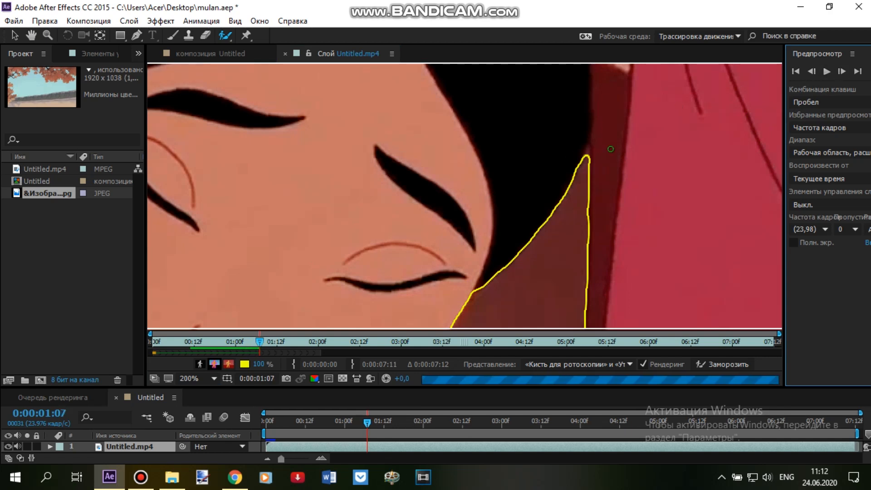
drag(595, 107, 587, 268)
scroll(574, 124, down, 1)
mouse_move(459, 119)
mouse_down()
mouse_move(519, 212)
mouse_move(550, 215)
mouse_up()
drag(371, 173, 240, 211)
drag(327, 235, 508, 165)
drag(614, 265, 320, 106)
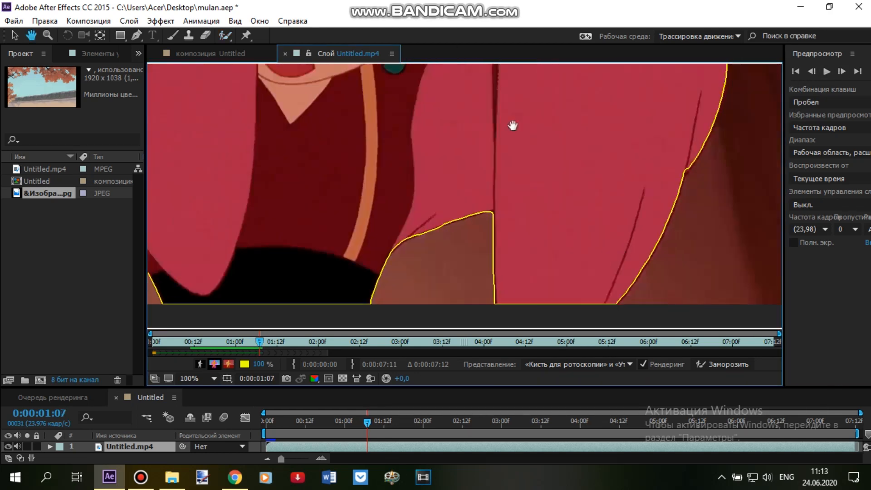
drag(573, 120, 603, 345)
drag(541, 68, 576, 206)
- Advance to frame 0:00:01:09 and refine the tip of the background gap beneath the raised hand
click(840, 72)
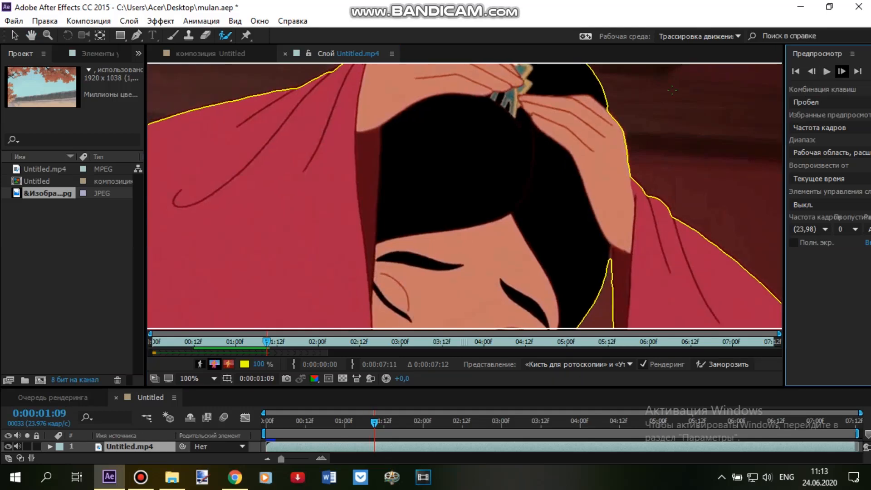
click(842, 72)
mouse_move(486, 241)
mouse_down()
mouse_move(638, 179)
mouse_move(467, 258)
mouse_up()
scroll(472, 245, up, 1)
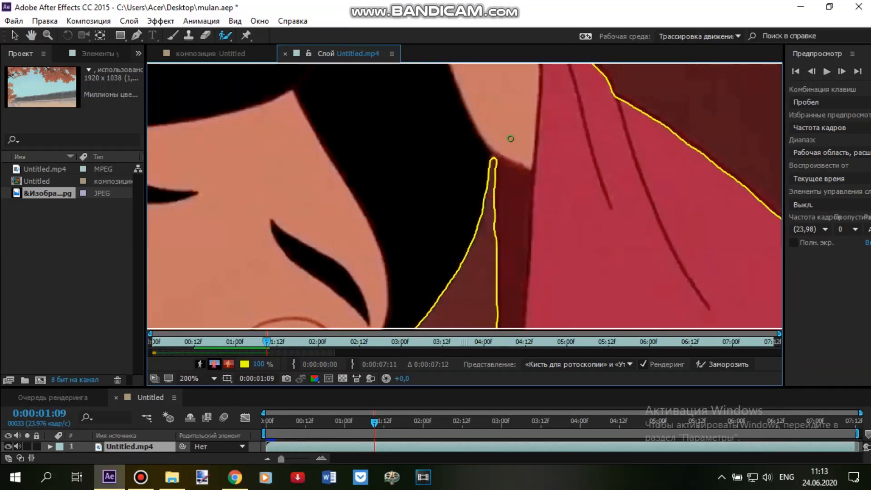
scroll(511, 139, down, 4)
- Propagate the selection to frame 0:00:01:15, checking the cutout over the autumn background at frames 0:00:01:11 and 0:00:01:15
click(842, 72)
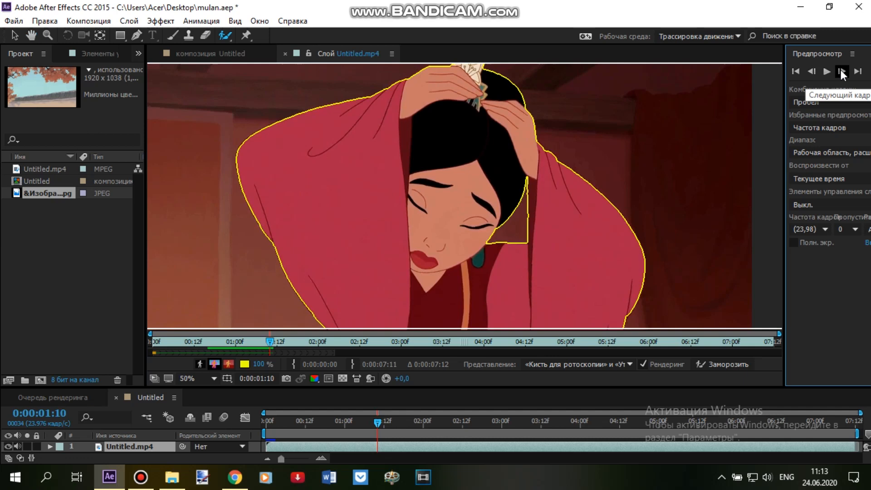
click(842, 71)
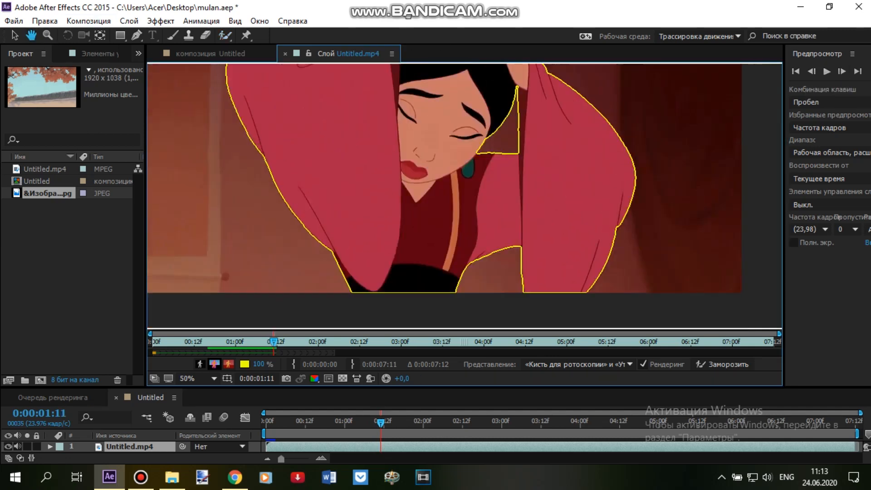
click(255, 53)
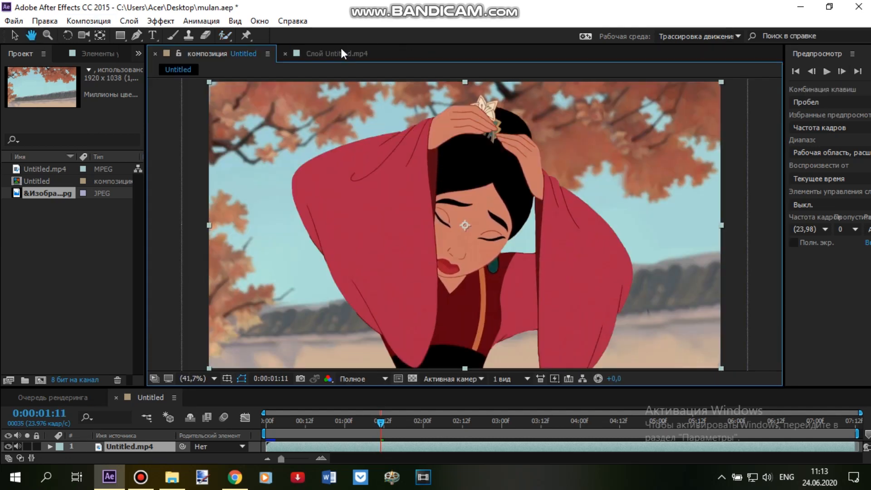
click(341, 53)
click(841, 72)
click(841, 73)
click(841, 72)
click(842, 72)
click(230, 53)
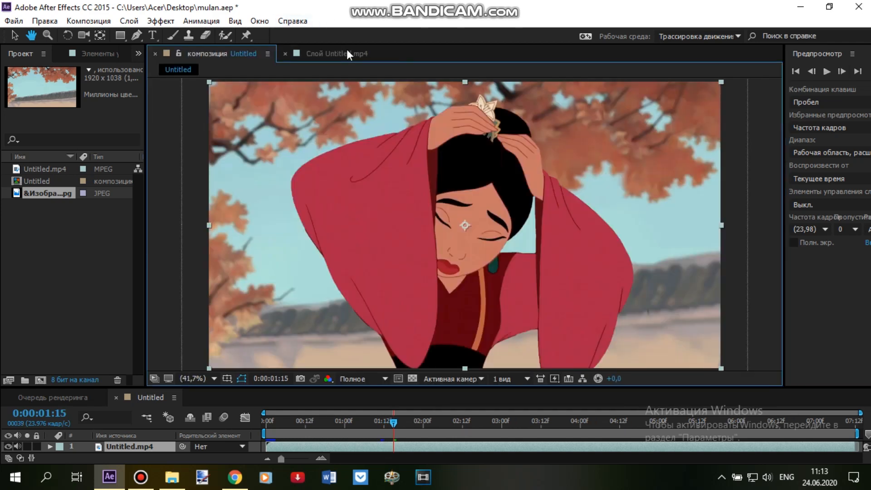
- Propagate the selection frame by frame about ten frames past 0:00:01:15 and check the cutout in the composition
click(347, 51)
click(804, 72)
click(803, 72)
click(803, 71)
click(803, 71)
click(804, 72)
click(804, 72)
click(804, 72)
click(804, 72)
click(803, 71)
click(802, 73)
drag(544, 253, 525, 255)
click(217, 54)
click(345, 54)
- At frame 0:00:02:03, extend the excluded gap between the hair and raised hand and undo the stray stroke on the sleeve
click(804, 72)
click(803, 72)
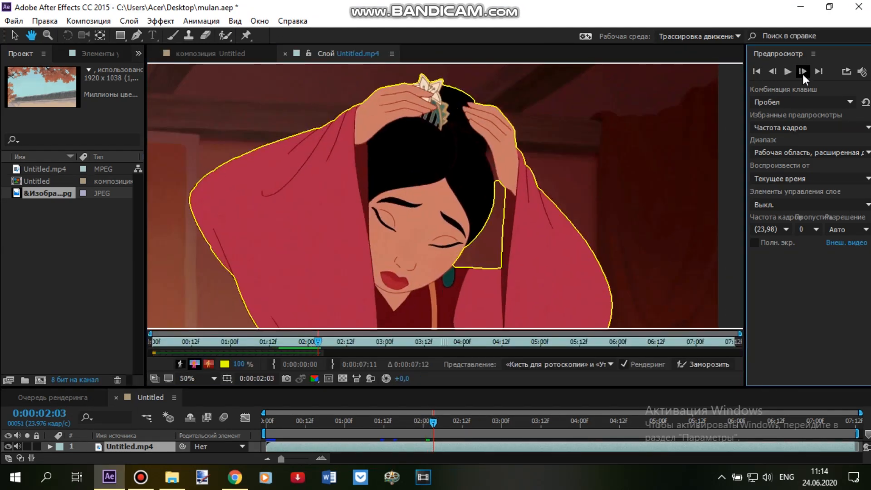
scroll(526, 149, up, 1)
drag(533, 107, 548, 167)
drag(448, 93, 507, 192)
scroll(507, 191, down, 2)
drag(271, 173, 280, 237)
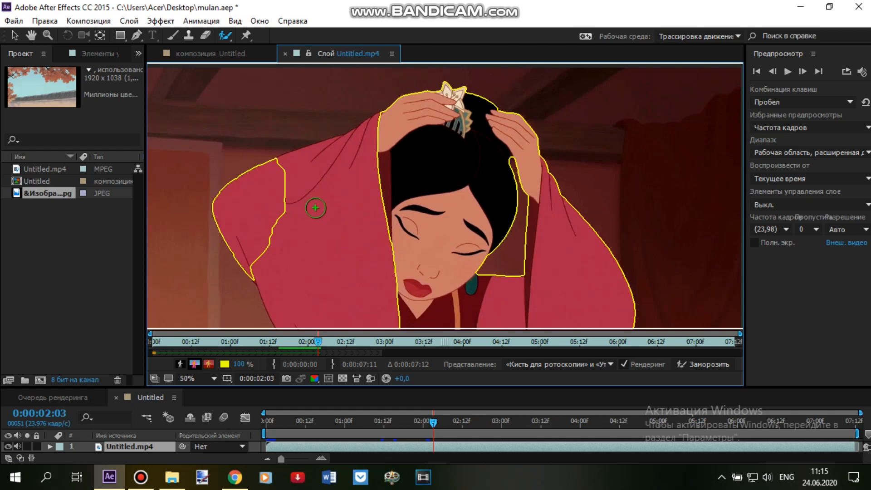
key(ctrl+z)
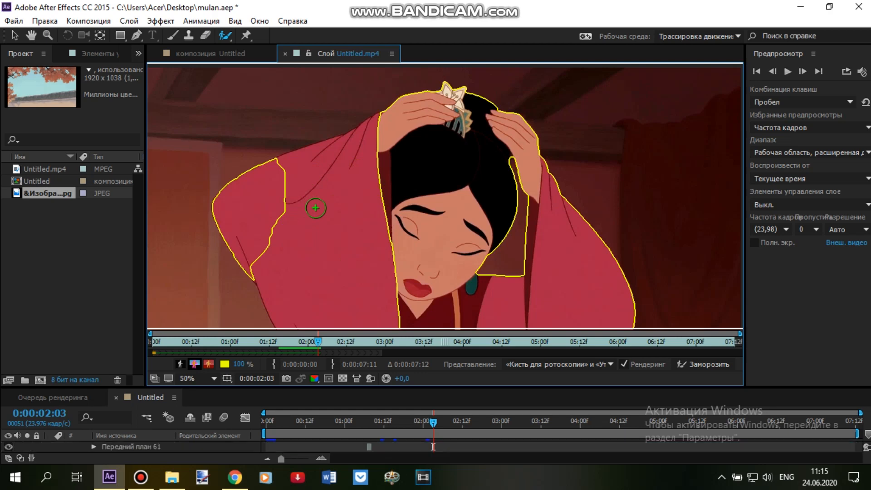
- Collapse the expanded effects and properties of the Untitled.mp4 layer in the timeline
drag(449, 386, 448, 358)
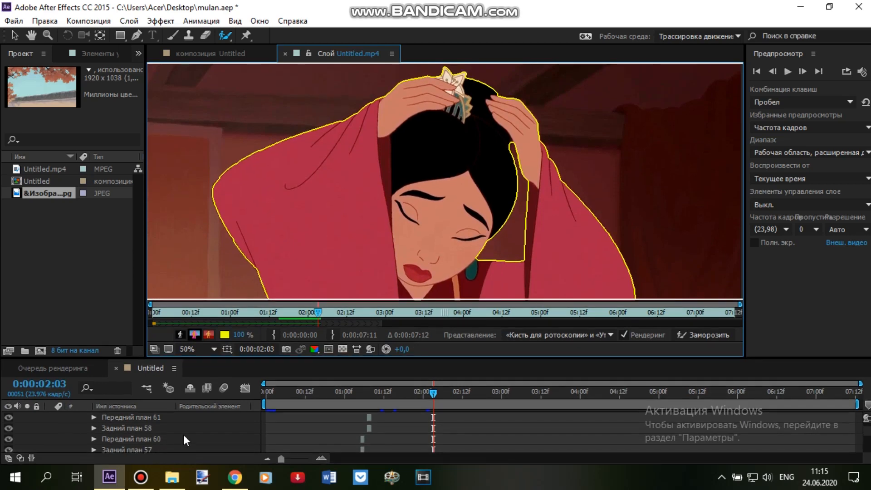
scroll(183, 435, up, 3)
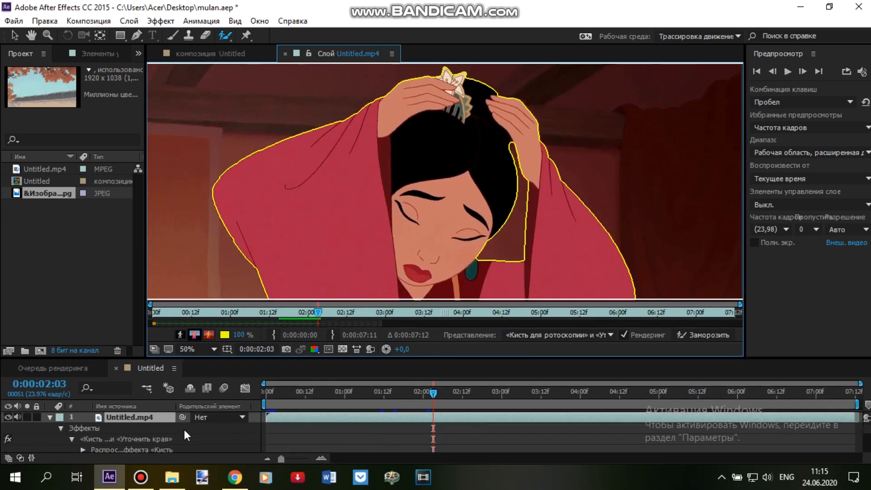
click(60, 429)
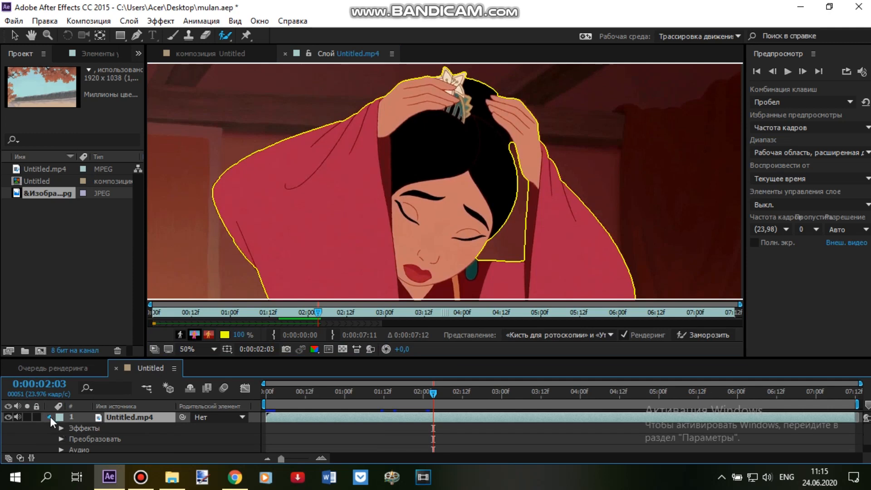
click(50, 417)
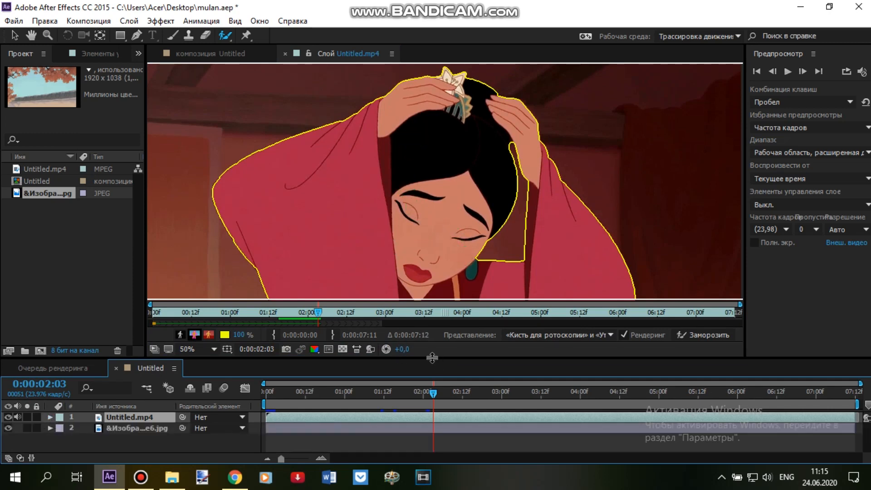
drag(433, 358, 427, 377)
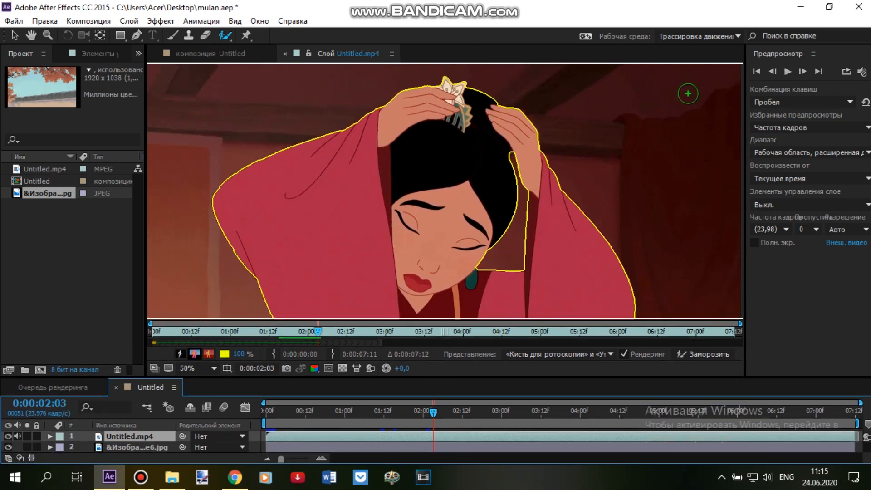
- Advance to frame 0:00:02:05, exclude the narrow gap between the raised hand's fingers and add the missing fingertip to the foreground
click(803, 71)
click(803, 72)
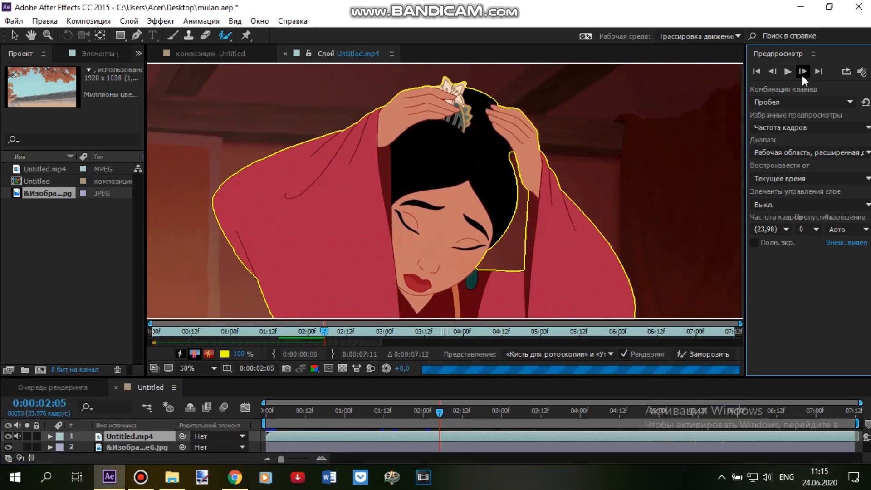
drag(272, 274, 258, 277)
mouse_move(380, 257)
mouse_down()
mouse_move(375, 107)
mouse_move(342, 244)
mouse_up()
scroll(408, 182, up, 1)
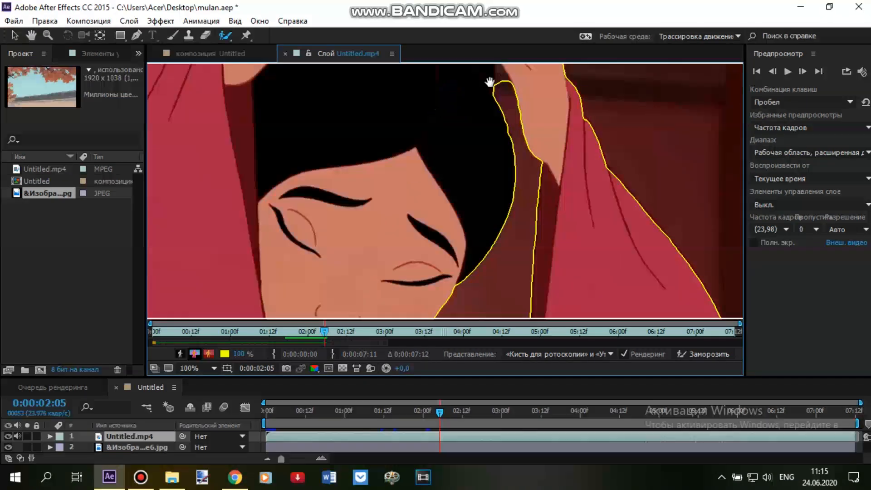
drag(490, 82, 443, 262)
scroll(449, 165, up, 1)
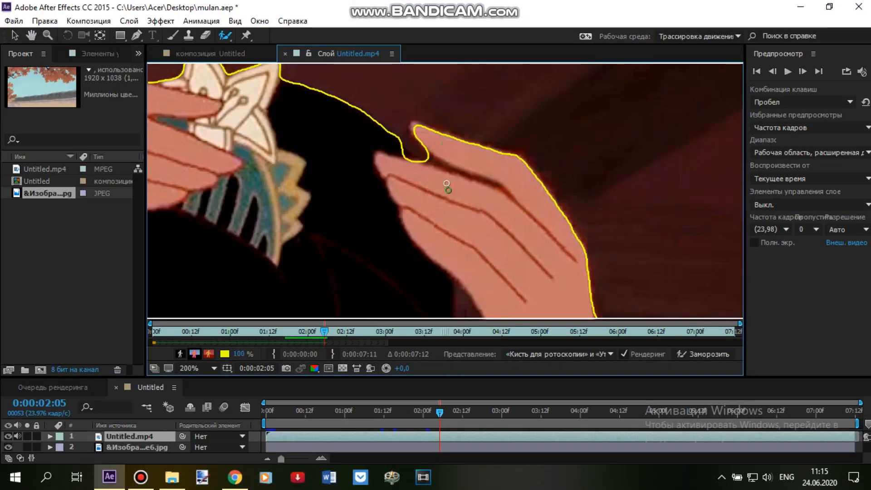
drag(474, 180, 412, 141)
mouse_move(486, 184)
mouse_down()
mouse_move(404, 147)
mouse_move(398, 131)
mouse_move(416, 126)
mouse_up()
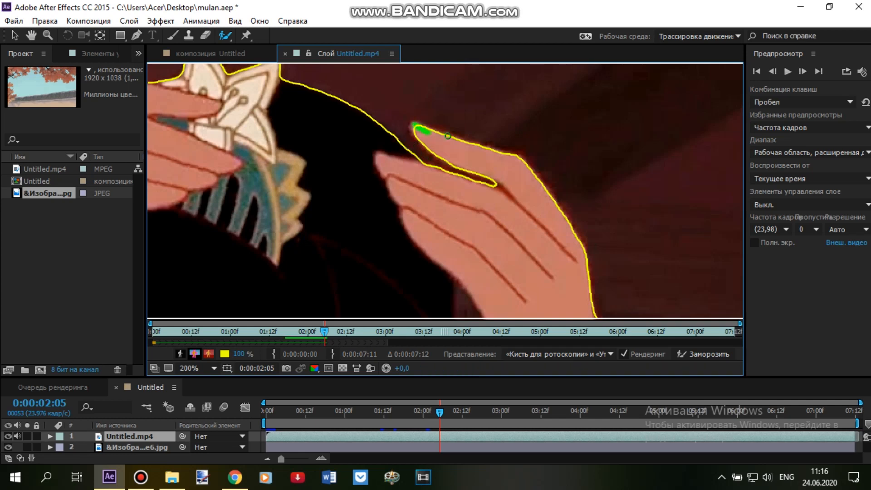
- At frame 0:00:02:05, refine the upper end of the background gap between the hair and the raised hand
scroll(449, 205, down, 1)
drag(449, 208, 429, 116)
scroll(426, 114, up, 1)
drag(418, 107, 434, 159)
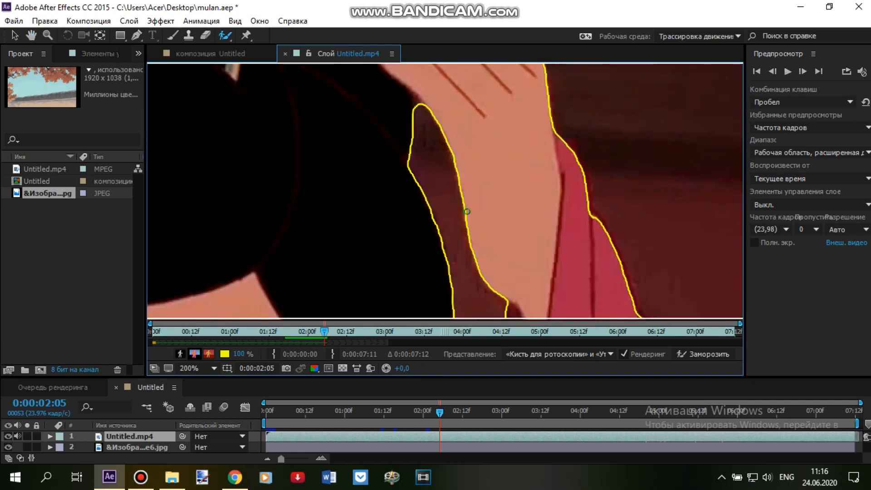
scroll(437, 237, down, 4)
- Advance to frame 0:00:02:07 and add the cut-off outer elbow and upper edge of the wide sleeve to the foreground
click(804, 71)
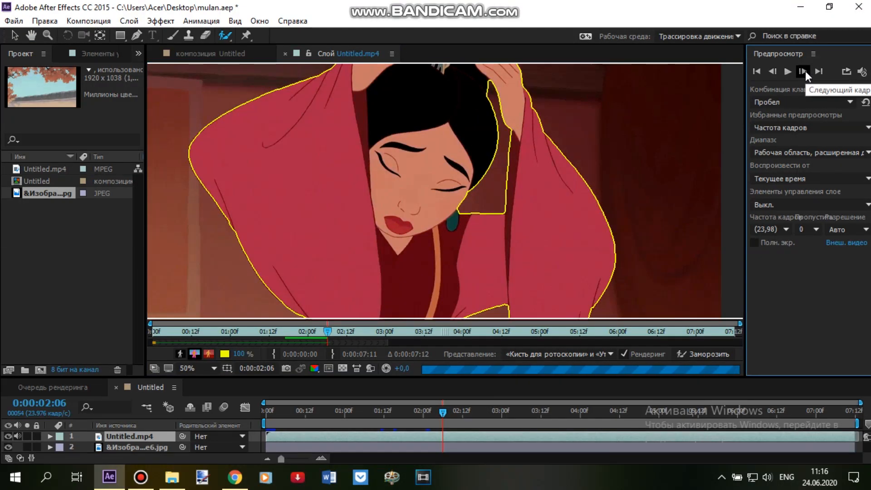
click(803, 72)
drag(209, 168, 245, 203)
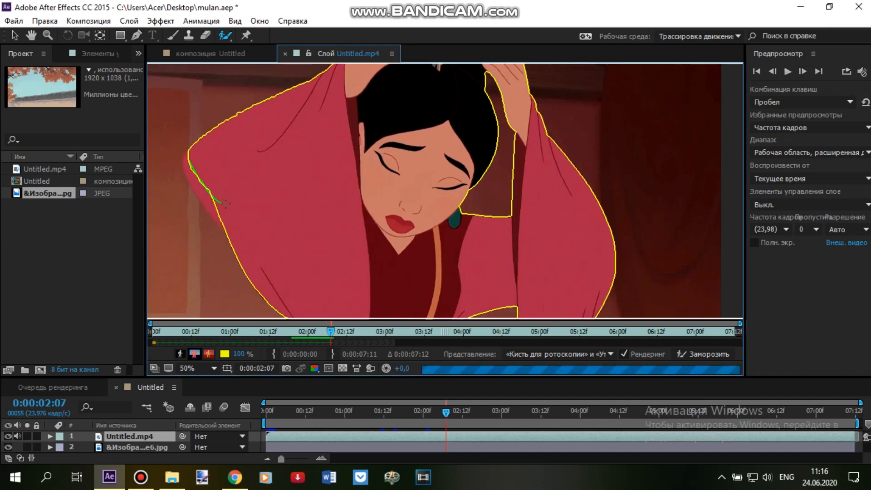
scroll(377, 247, up, 1)
mouse_move(299, 199)
mouse_down()
mouse_move(377, 247)
mouse_move(404, 288)
mouse_up()
drag(256, 171, 241, 179)
drag(399, 146, 223, 253)
drag(266, 199, 205, 240)
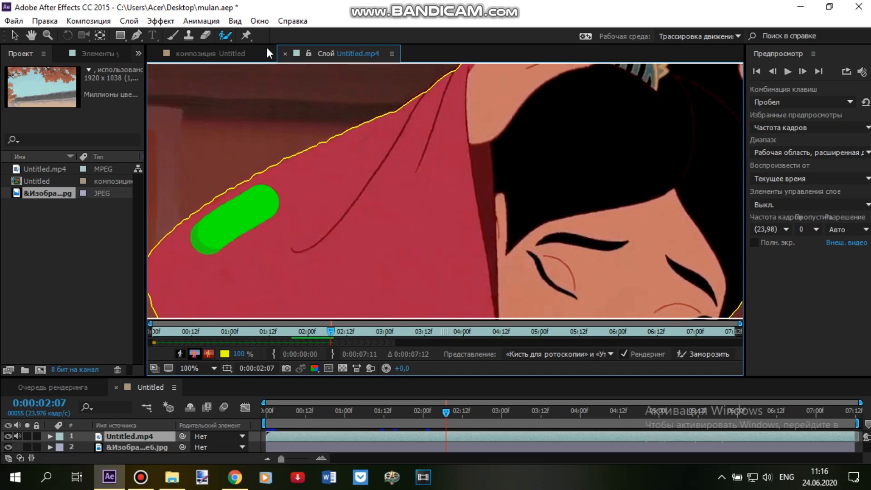
- Check the sleeve edge in the composition and set the Roto Brush matte's feather to 15.9
click(236, 51)
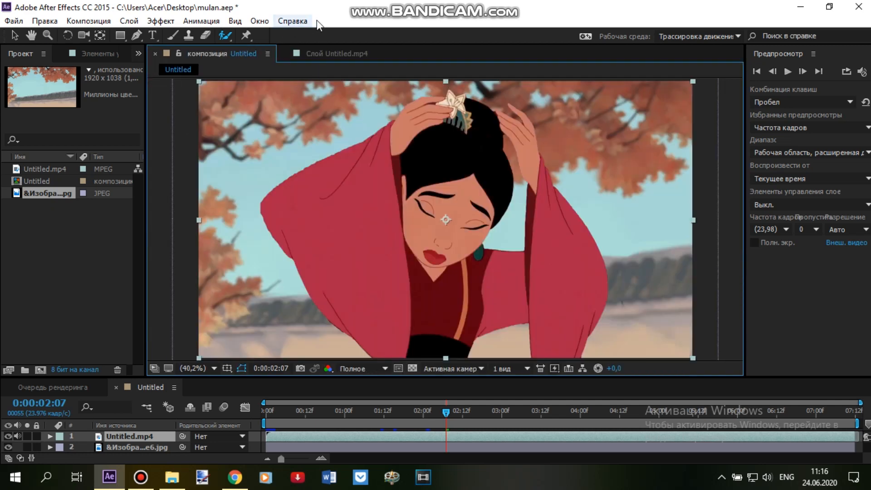
click(342, 51)
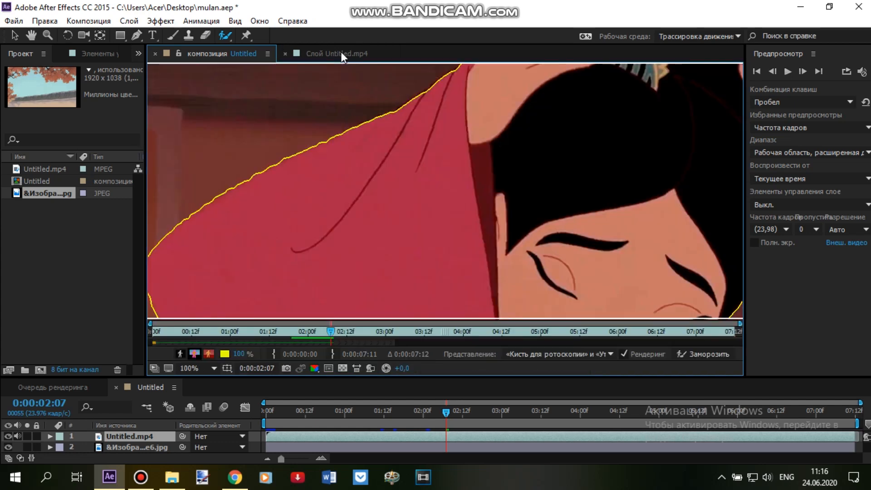
click(100, 53)
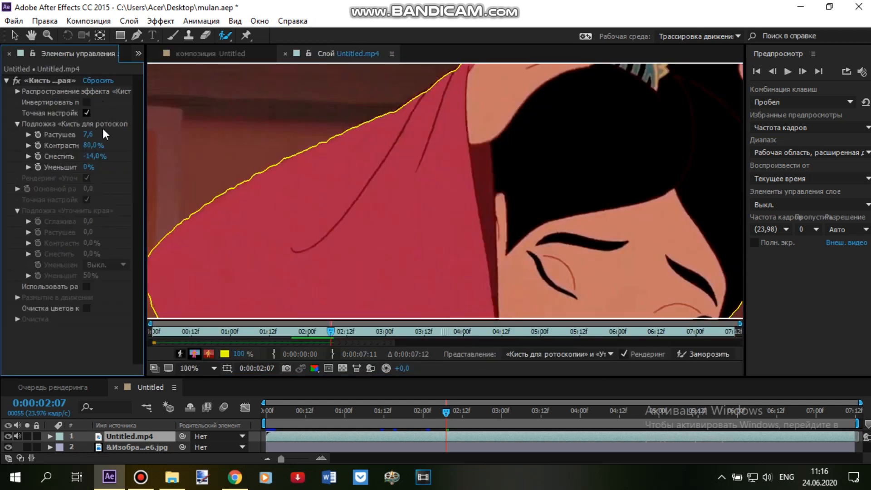
drag(93, 135, 102, 134)
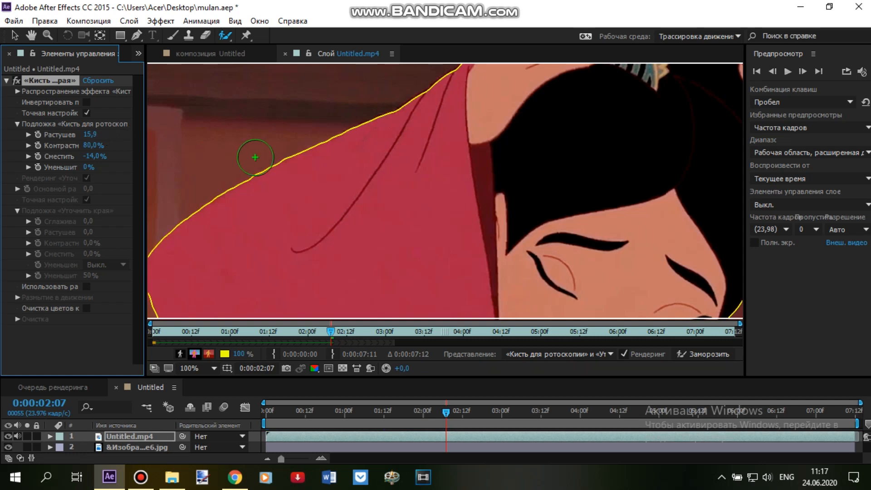
- Check frame 0:00:02:07 in the composition and inspect the outline around both hands against the previous frame
click(213, 54)
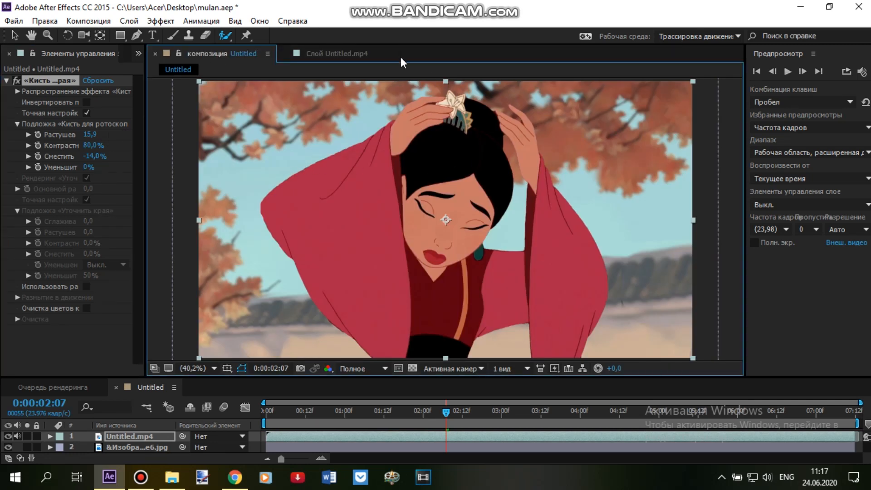
click(333, 54)
click(31, 36)
drag(269, 98, 402, 196)
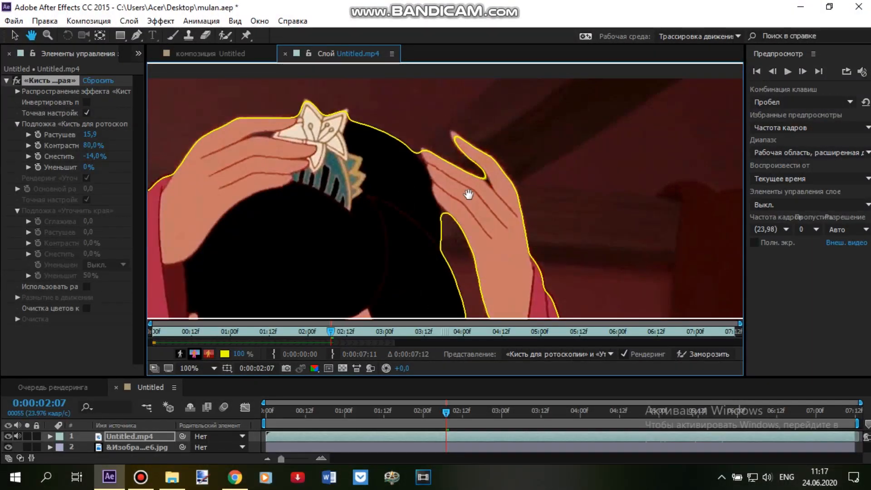
click(773, 71)
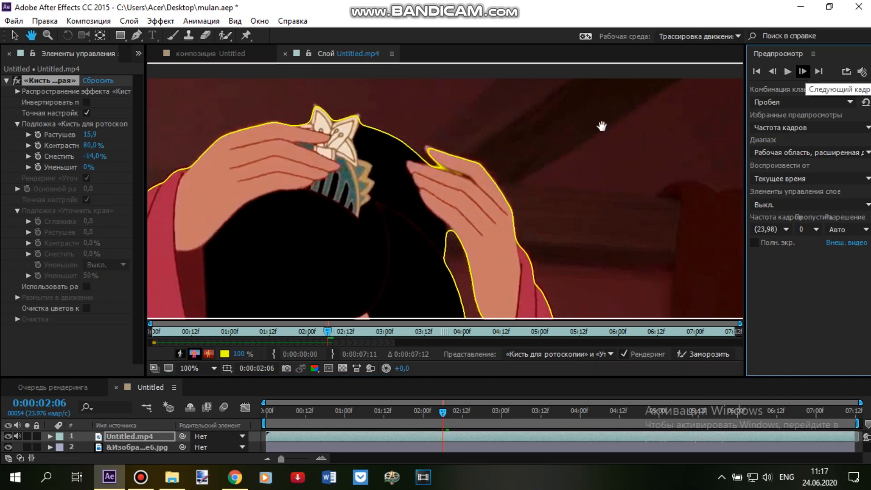
key(Page_Down)
drag(306, 148, 292, 153)
scroll(273, 98, up, 1)
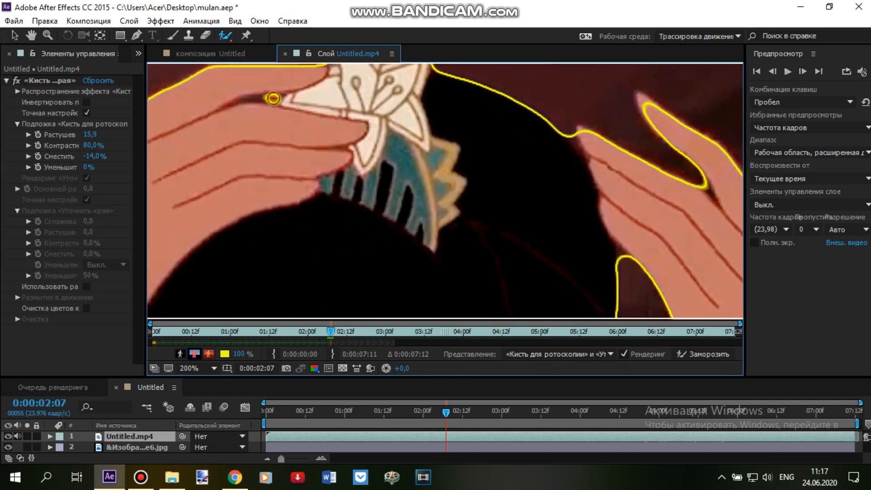
- Advance to frame 0:00:02:09 and refine the outline around the raised hands, separating the fingers from the hair
scroll(408, 204, down, 4)
click(802, 71)
click(802, 72)
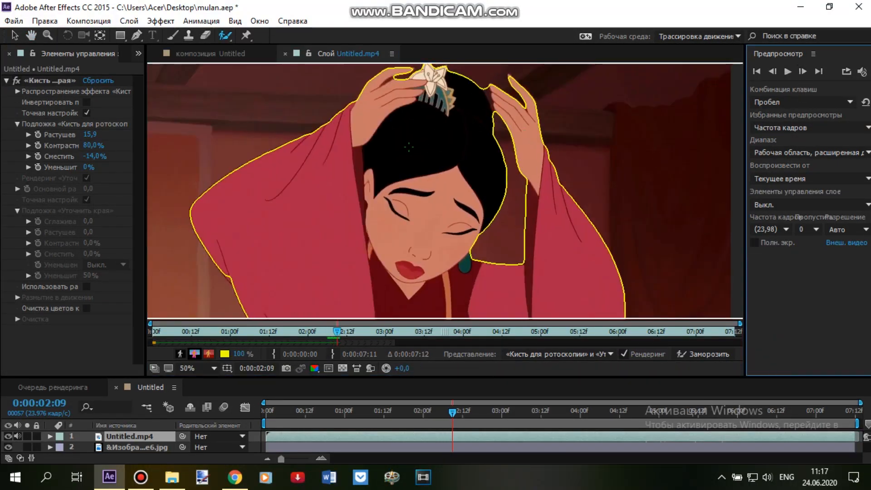
scroll(409, 146, up, 4)
mouse_move(411, 104)
mouse_down()
mouse_move(590, 137)
mouse_move(333, 87)
mouse_up()
drag(446, 150, 478, 226)
scroll(492, 195, down, 2)
mouse_move(533, 270)
mouse_down()
mouse_move(537, 151)
mouse_move(588, 68)
mouse_up()
scroll(455, 175, up, 1)
drag(455, 175, 650, 204)
drag(288, 131, 319, 156)
scroll(528, 119, down, 1)
drag(531, 119, 385, 220)
- Advance to frame 0:00:02:11 and refine the outline around the fingers of both raised hands
click(805, 73)
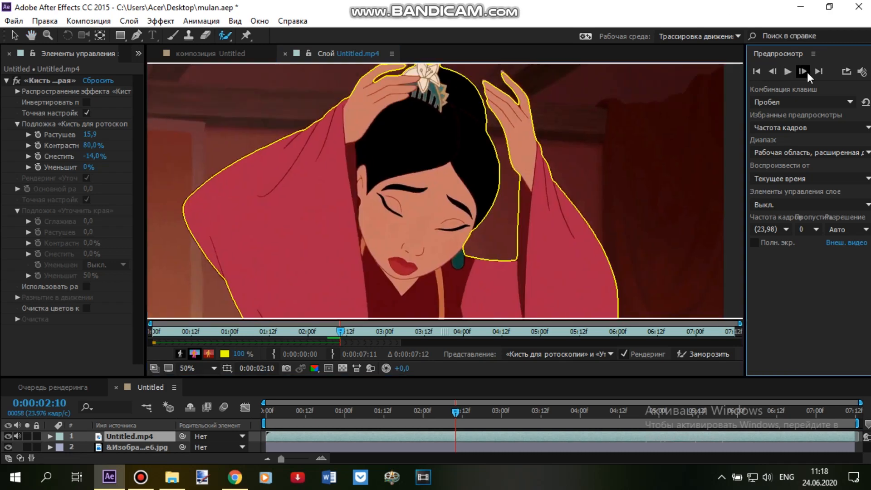
click(805, 73)
scroll(281, 125, up, 2)
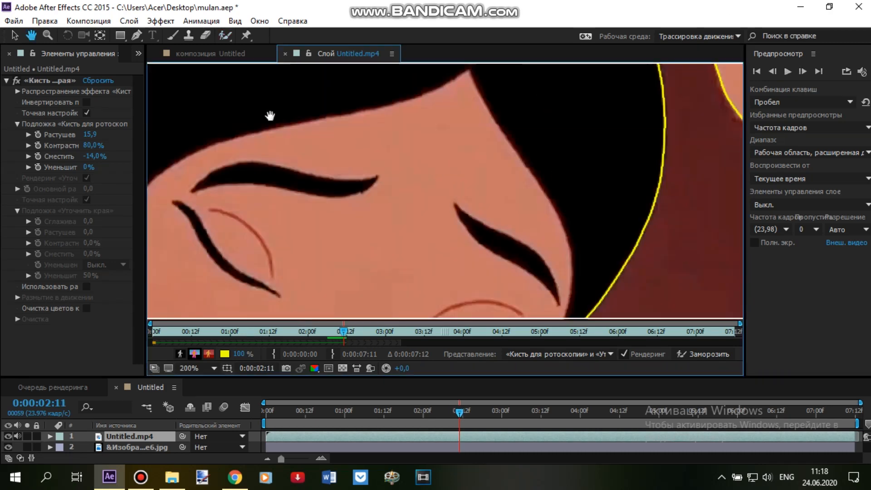
drag(271, 116, 552, 255)
drag(361, 156, 356, 175)
scroll(377, 197, down, 1)
drag(429, 130, 362, 250)
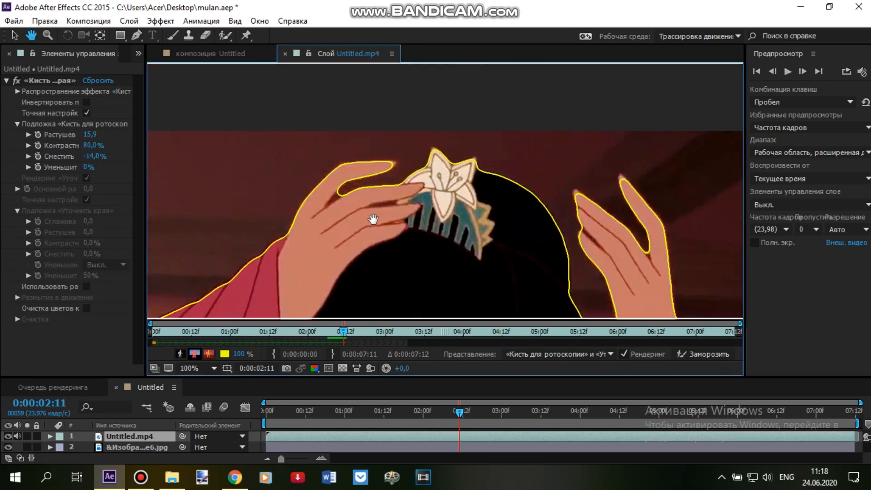
scroll(361, 247, up, 1)
mouse_move(335, 185)
mouse_down()
mouse_move(328, 211)
mouse_move(345, 215)
mouse_up()
key(ctrl+z)
scroll(594, 170, down, 1)
drag(593, 171, 453, 151)
scroll(458, 182, up, 1)
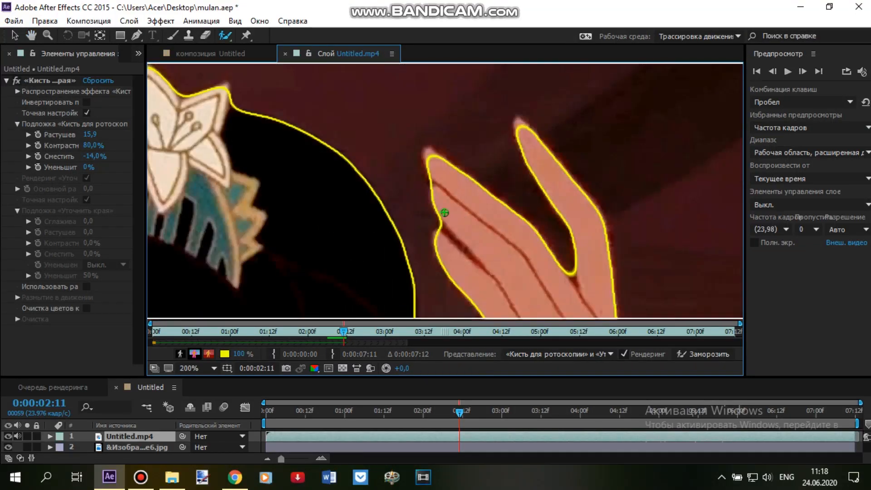
- Check the cut-out in the composition at the current frame and examine the hand and comb at the first frame
click(210, 53)
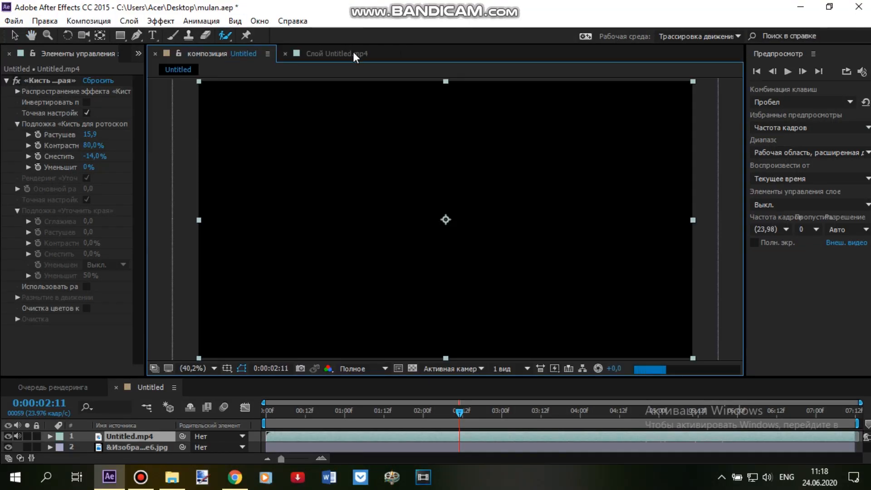
key(Home)
scroll(446, 156, up, 4)
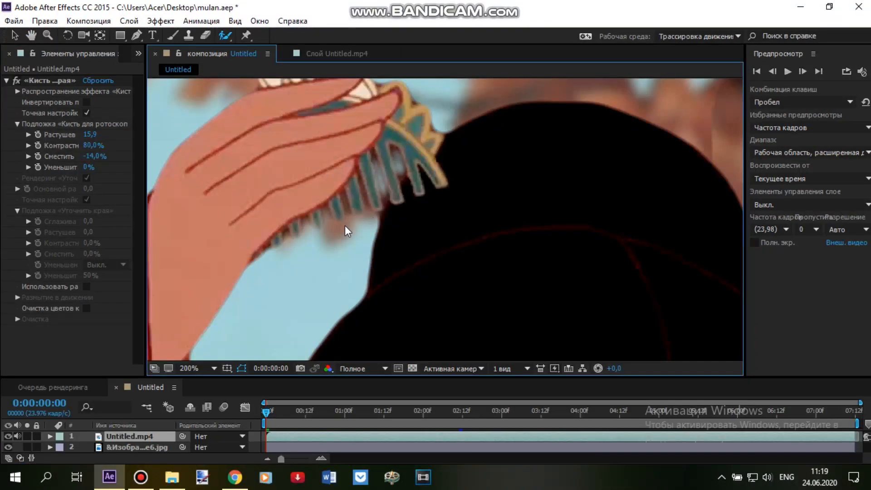
scroll(345, 223, down, 2)
click(200, 368)
click(233, 138)
click(337, 53)
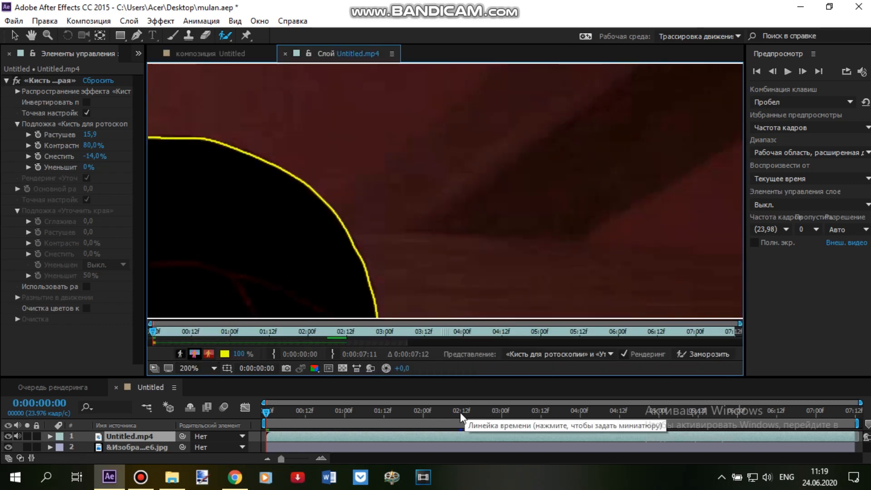
- Go back to frame 0:00:02:11, advance to 0:00:02:13 and exclude the gaps between the fingers beside the comb
click(460, 412)
scroll(393, 141, down, 1)
click(802, 71)
click(802, 70)
scroll(443, 128, up, 1)
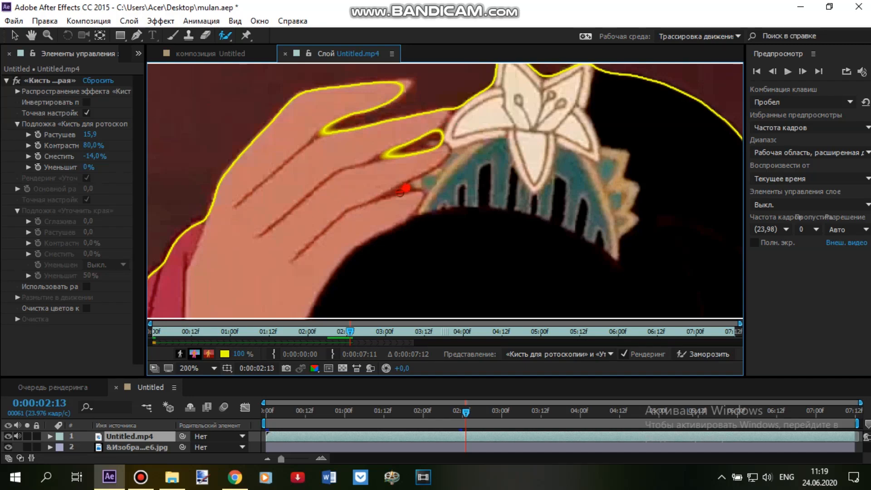
- At frame 0:00:02:13, cut out the background gap between the sleeve and the ear, keeping the earring in the foreground
scroll(427, 159, down, 1)
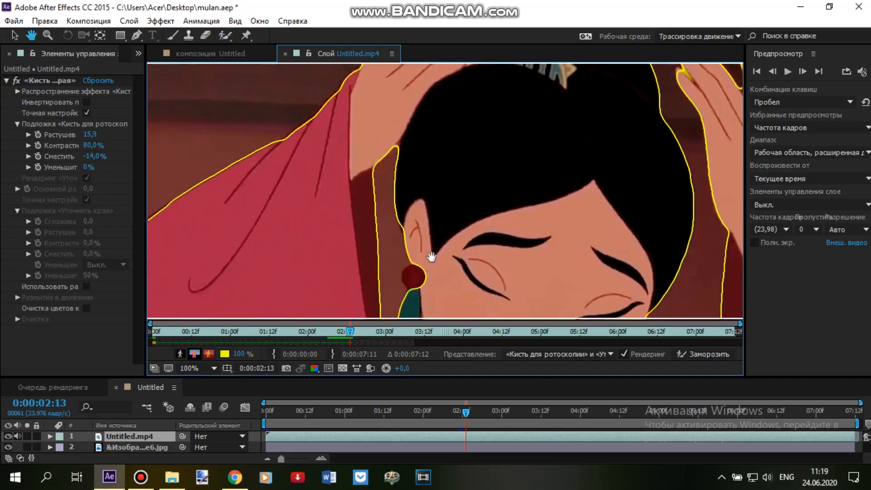
scroll(431, 257, down, 1)
scroll(303, 180, down, 1)
drag(552, 197, 452, 295)
- Advance to frame 0:00:02:15 and separate the fingers from the comb and hair along the background gap
click(803, 71)
click(803, 71)
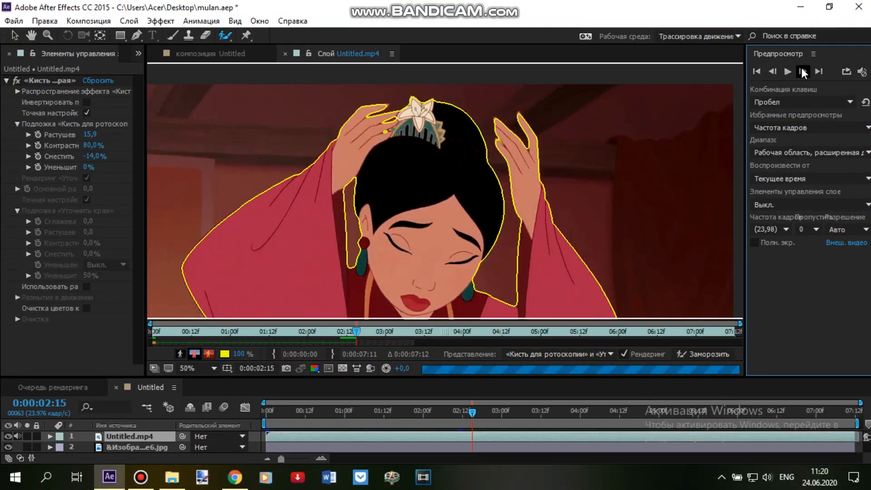
scroll(401, 145, up, 2)
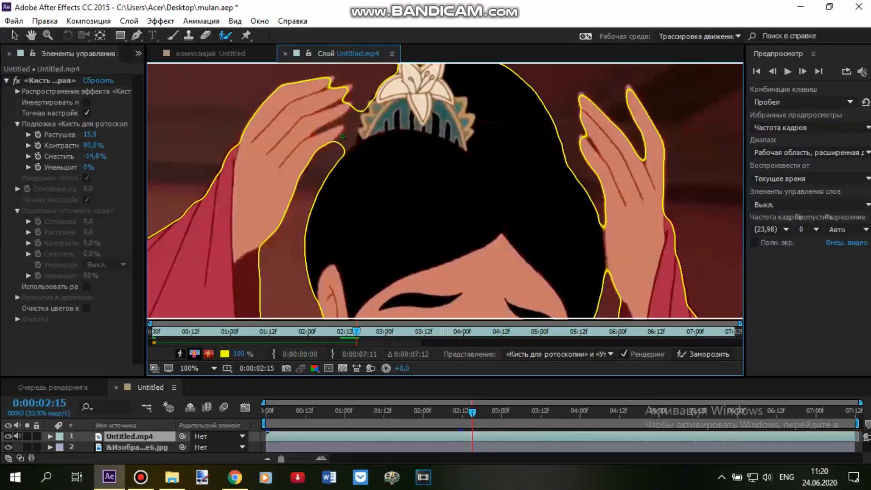
scroll(342, 136, up, 1)
drag(352, 98, 350, 100)
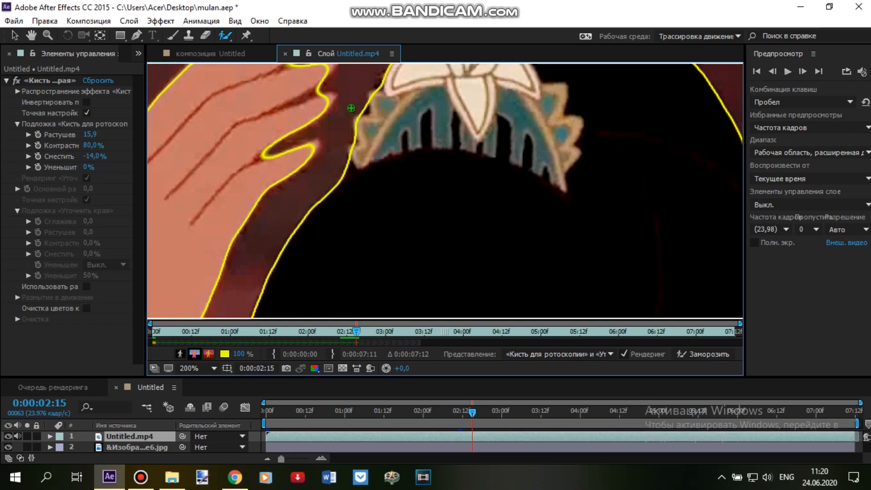
scroll(351, 108, down, 1)
- Inspect the rest of the outline at frame 0:00:02:15, comparing it with the previous frame and the composition
drag(477, 295, 486, 225)
scroll(409, 236, down, 1)
mouse_move(359, 272)
mouse_down()
mouse_move(359, 177)
mouse_move(402, 159)
mouse_up()
drag(266, 184, 298, 218)
click(773, 71)
click(803, 72)
click(223, 53)
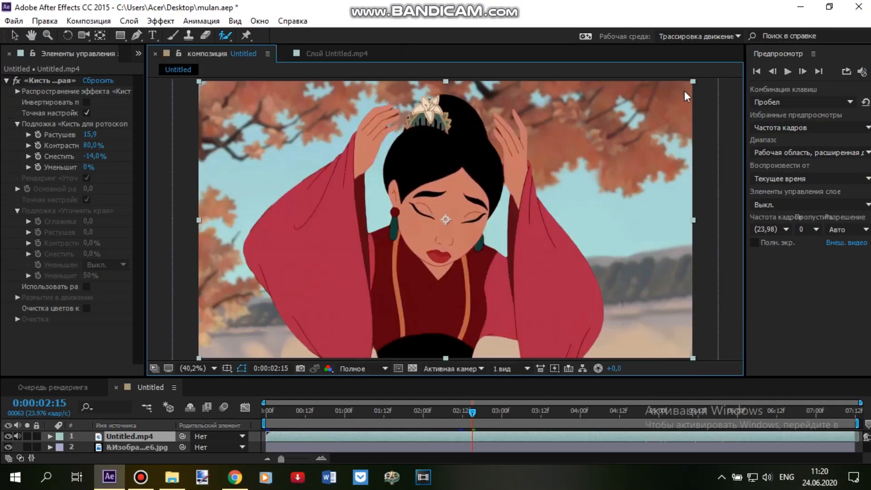
- Advance to frame 0:00:02:17 and refine the outline around the fingers and the hair flower's petal tips
click(802, 71)
click(802, 71)
click(342, 54)
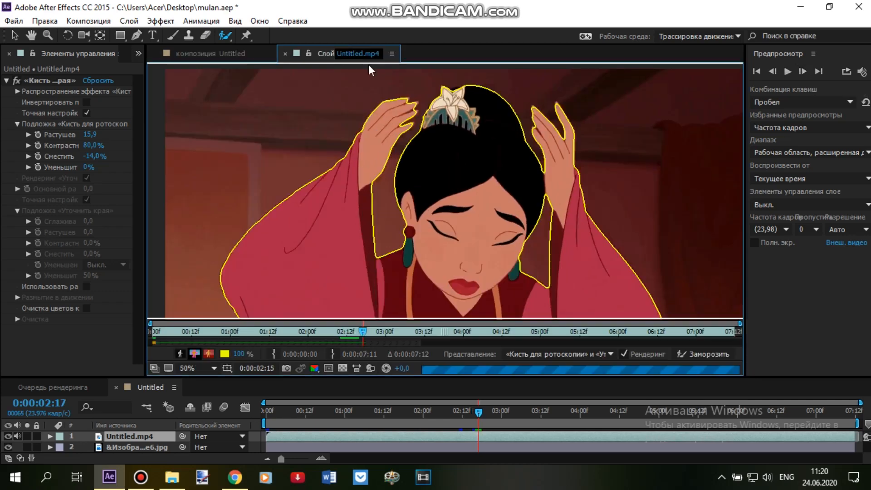
scroll(415, 157, up, 3)
mouse_move(331, 179)
mouse_down()
mouse_move(409, 124)
mouse_move(367, 183)
mouse_up()
mouse_move(649, 88)
mouse_down()
mouse_move(465, 147)
mouse_move(351, 255)
mouse_up()
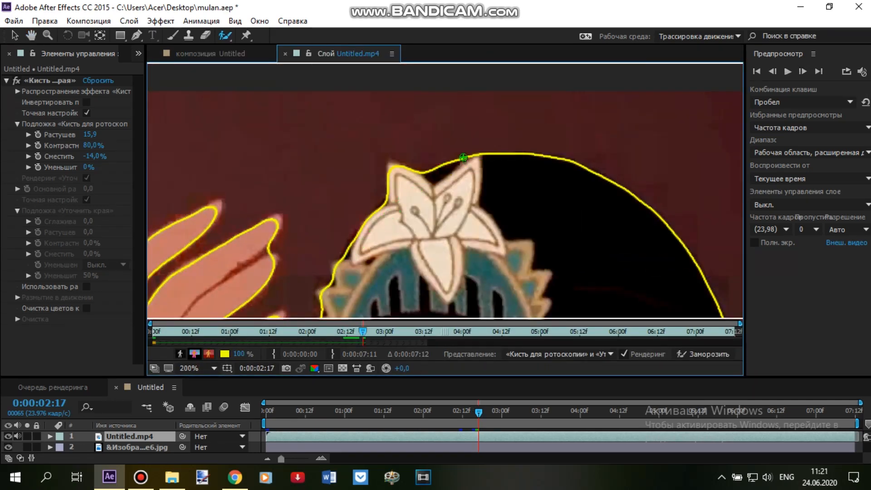
scroll(500, 254, down, 1)
- At frame 0:00:02:17, add the cut-off outer elbow of the wide sleeve to the foreground and check the composition
drag(601, 311, 454, 117)
drag(418, 313, 535, 179)
drag(365, 102, 576, 309)
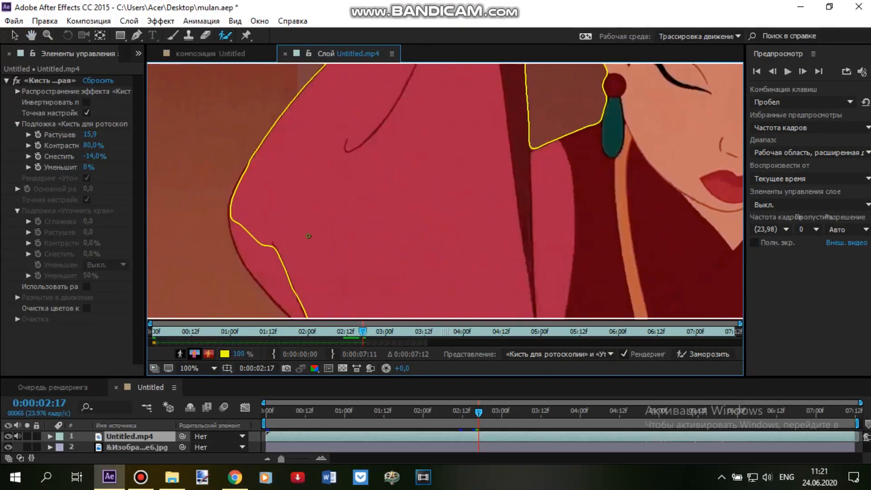
scroll(326, 217, down, 2)
click(232, 54)
- Advance to frame 0:00:02:19 and add the missing edges of the hair flower and comb to the foreground
click(802, 73)
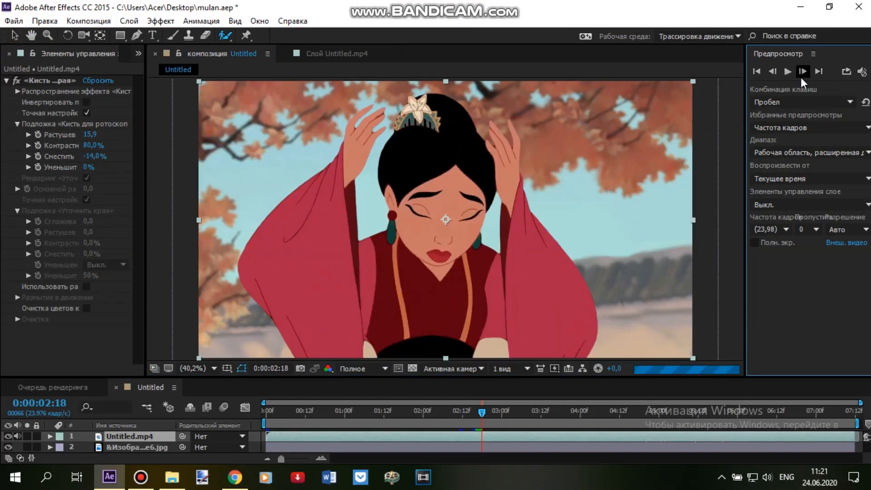
click(802, 76)
click(343, 52)
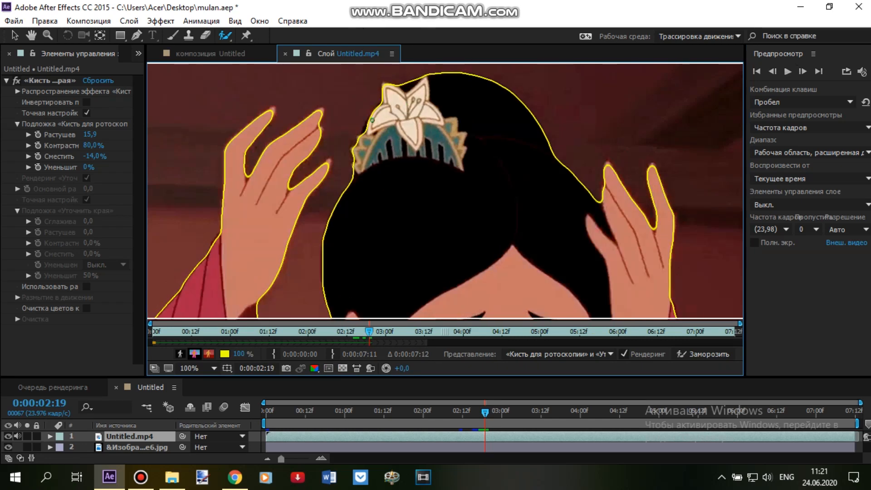
drag(364, 137, 368, 136)
drag(382, 103, 376, 111)
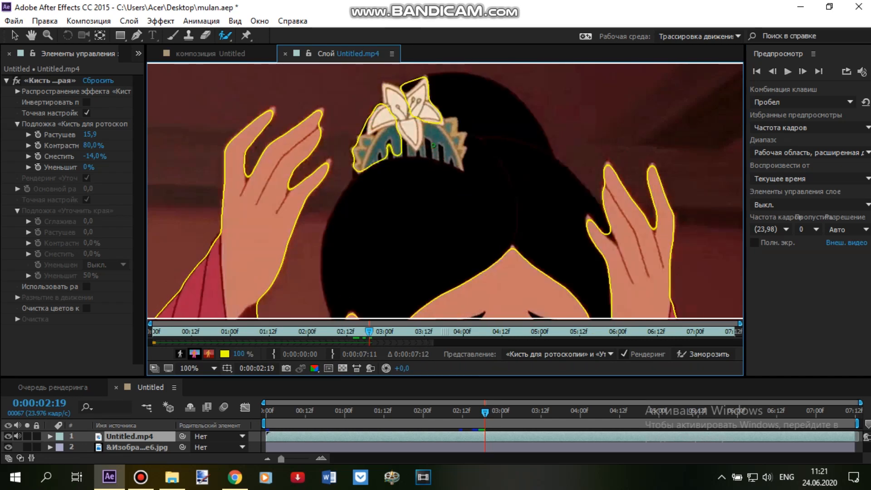
scroll(476, 192, down, 5)
scroll(476, 192, down, 6)
- Check frame 0:00:02:19 in the composition and save the project as mulan, replacing the existing file
click(230, 53)
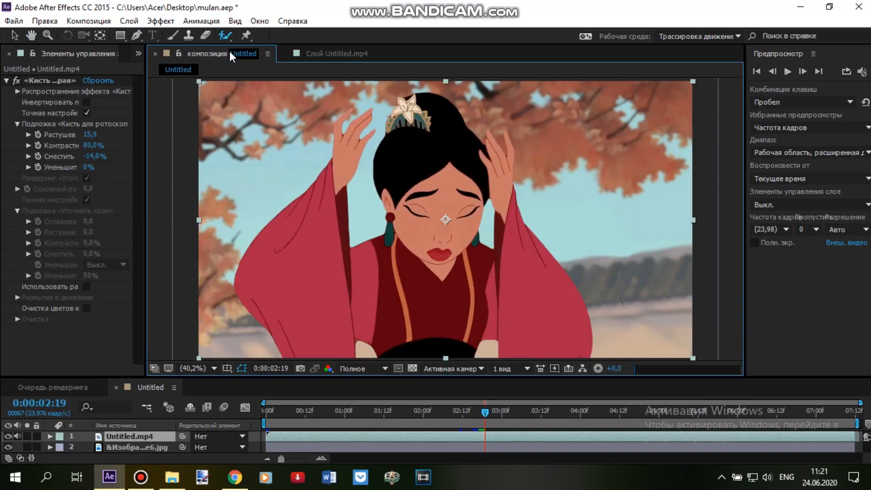
click(15, 22)
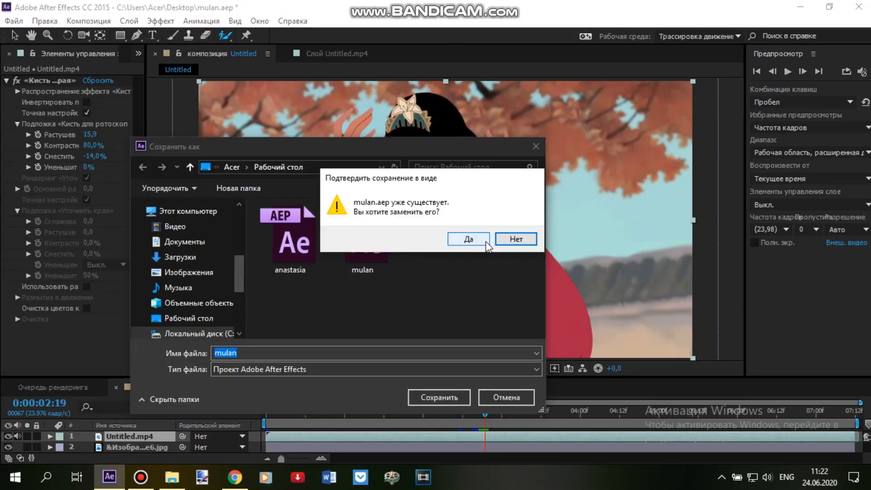
key(Return)
- Advance to frame 0:00:02:21, add the hair flower's upper petal edges to the foreground and check the composition
click(803, 71)
click(805, 75)
click(341, 55)
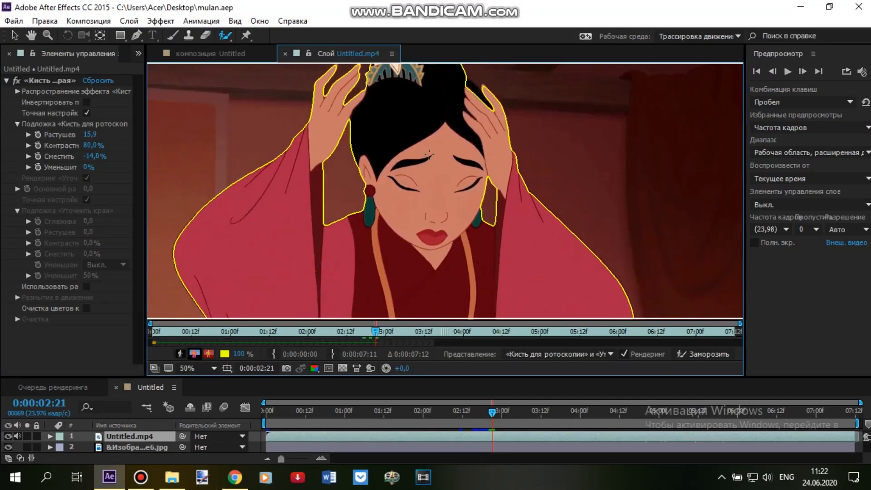
key(space)
drag(444, 115, 442, 203)
scroll(442, 203, up, 1)
drag(342, 119, 376, 124)
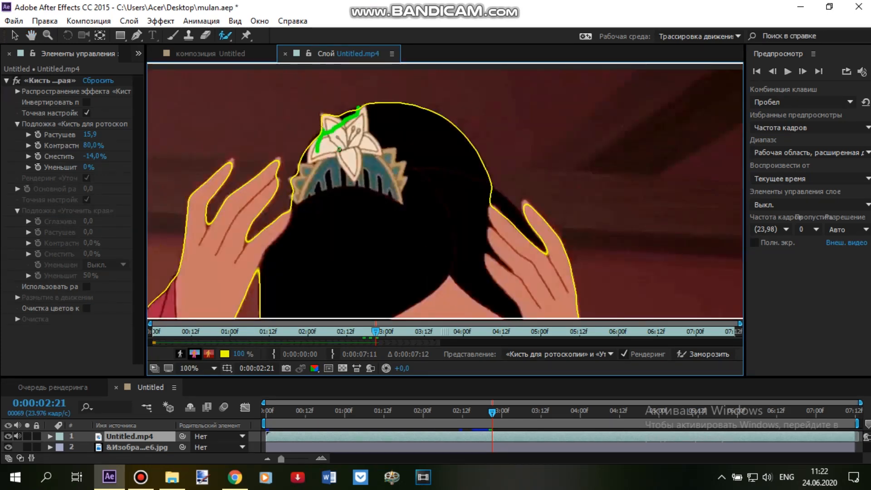
click(213, 54)
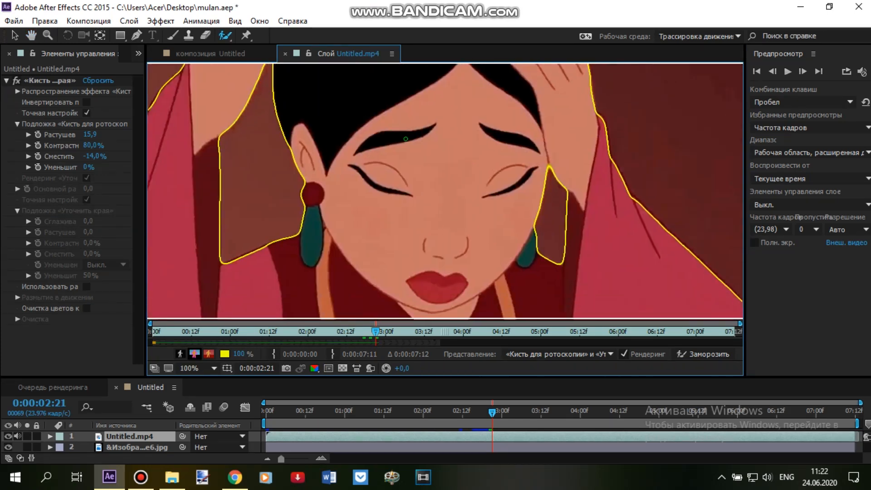
click(356, 53)
click(195, 54)
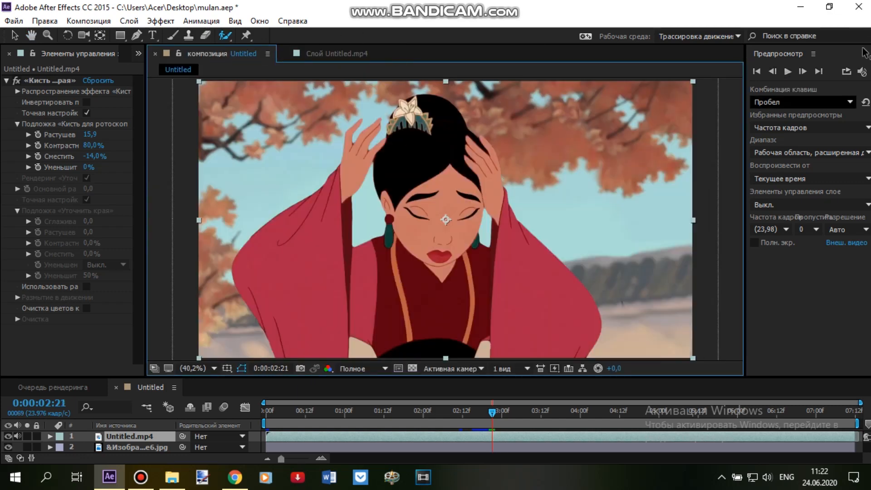
- Advance two frames, refine the outline around the hair and raised hands and check the composition
double_click(805, 72)
click(354, 54)
scroll(454, 136, down, 2)
drag(458, 86, 456, 174)
scroll(460, 145, up, 1)
drag(473, 105, 499, 133)
drag(529, 201, 529, 205)
drag(362, 150, 414, 230)
scroll(354, 154, down, 1)
drag(476, 304, 473, 248)
scroll(472, 247, up, 1)
click(223, 54)
- Advance to frame 0:00:03:01 and add the outer petal edge of the hair flower to the foreground
click(803, 71)
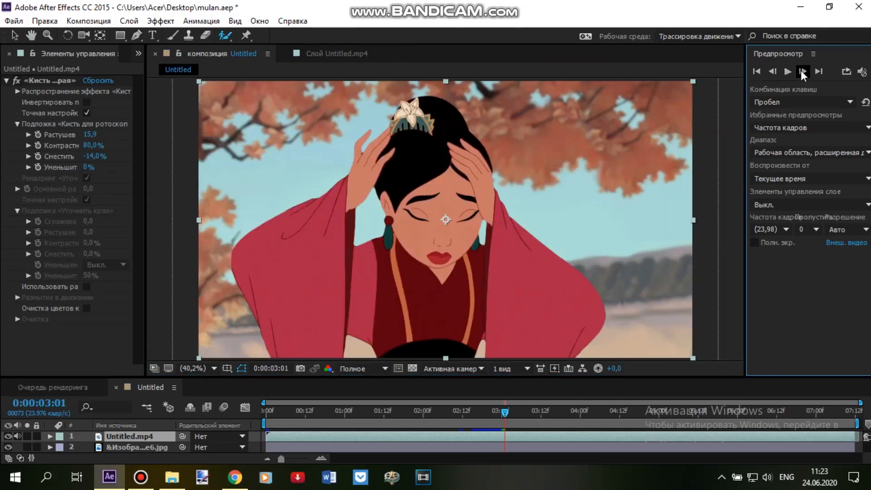
click(803, 72)
click(337, 54)
drag(547, 82, 553, 123)
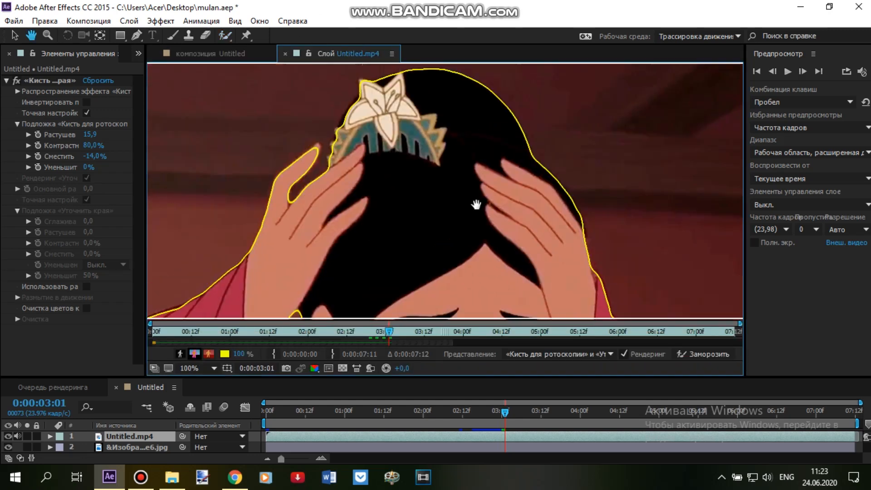
drag(357, 117, 349, 135)
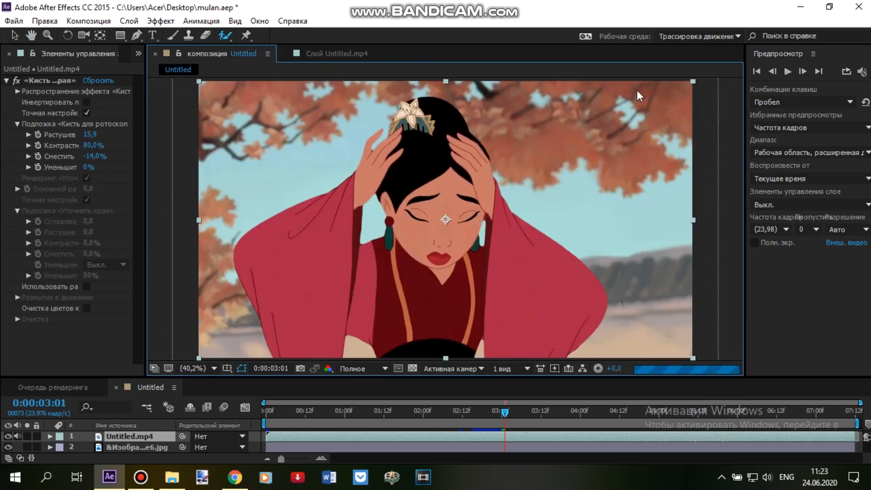
- Advance to frame 0:00:03:03 and inspect the outline around the figure in the layer and the composition
click(803, 71)
click(803, 71)
click(336, 53)
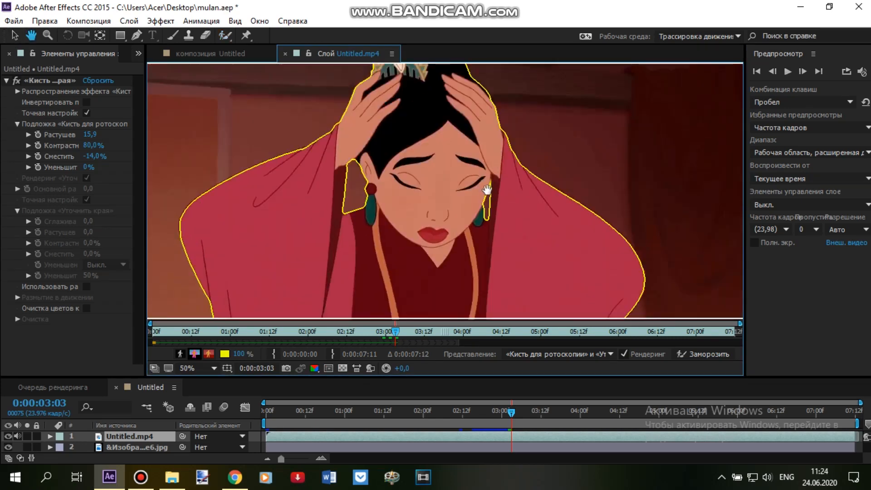
click(233, 53)
- Advance to frame 0:00:03:05 and refine the outline around the hair ornament and the raised hand with the Roto Brush
click(802, 71)
click(803, 71)
click(336, 53)
drag(379, 171, 433, 149)
key(alt+w)
drag(360, 116, 351, 194)
drag(612, 222, 632, 240)
click(31, 35)
drag(435, 160, 446, 227)
click(225, 36)
mouse_move(391, 137)
mouse_down()
mouse_move(380, 161)
mouse_move(372, 176)
mouse_up()
- Subtract the narrow background gap beside the right earring from the foreground at frame 0:00:03:05 and check the composition
click(36, 39)
drag(635, 309, 506, 191)
click(226, 37)
drag(398, 191, 397, 222)
key(ctrl+z)
scroll(394, 218, up, 1)
scroll(394, 218, down, 1)
scroll(87, 436, up, 3)
click(49, 437)
scroll(342, 220, up, 1)
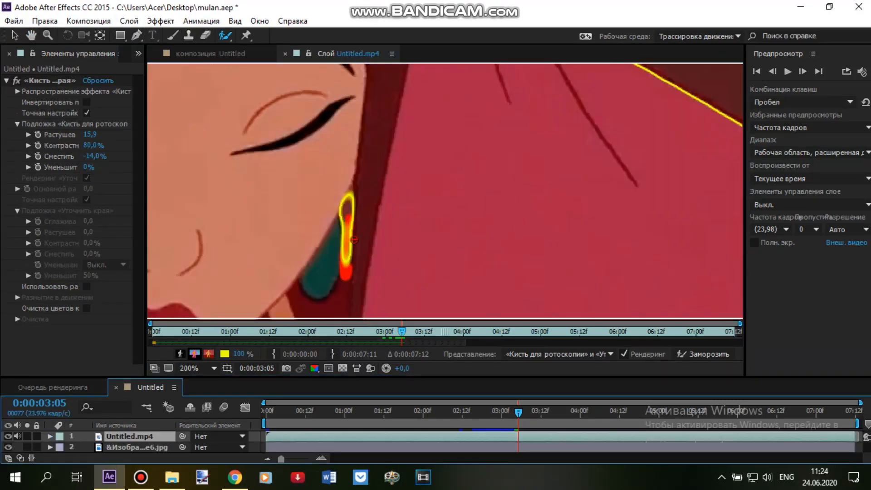
scroll(395, 136, down, 4)
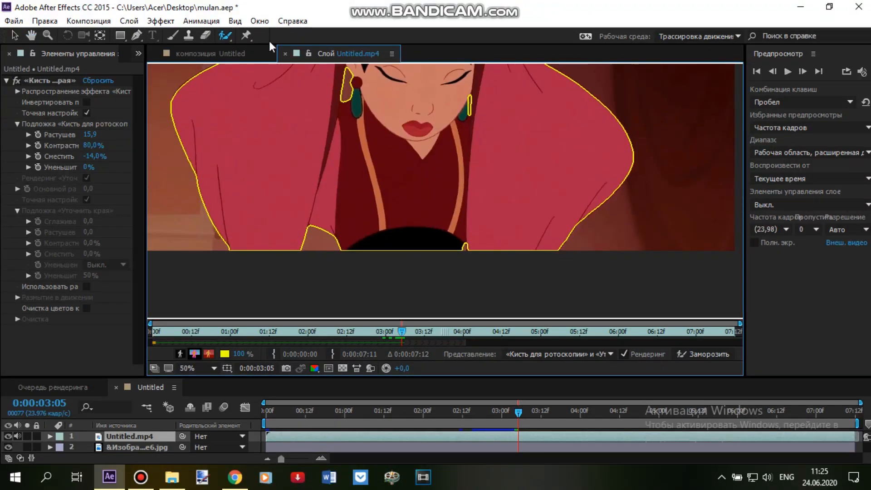
click(267, 52)
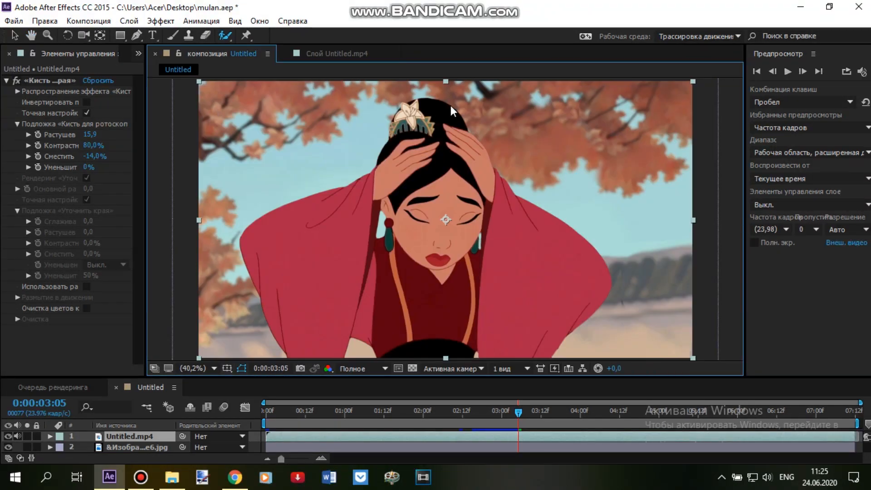
- Advance to frame 0:00:03:07 and inspect the outline around the head, earrings and sleeves in the layer
click(802, 72)
click(802, 71)
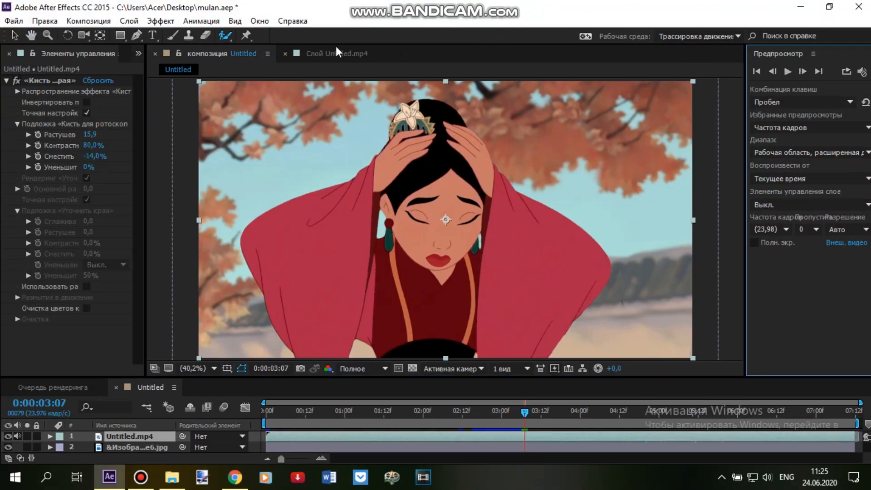
click(338, 53)
drag(375, 117, 376, 293)
scroll(405, 178, up, 1)
drag(405, 213, 433, 74)
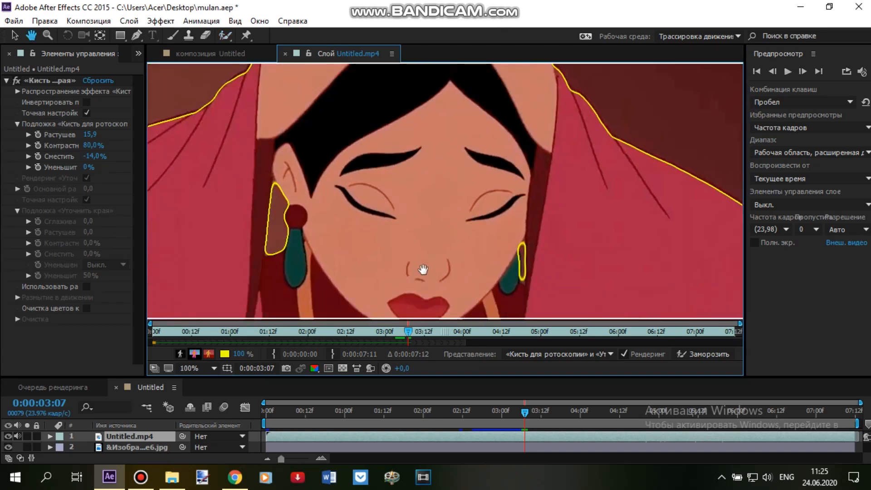
drag(434, 257, 497, 66)
click(231, 54)
- Advance to frame 0:00:03:09 and inspect the outline around the sleeves and earrings in the layer
click(802, 70)
click(803, 70)
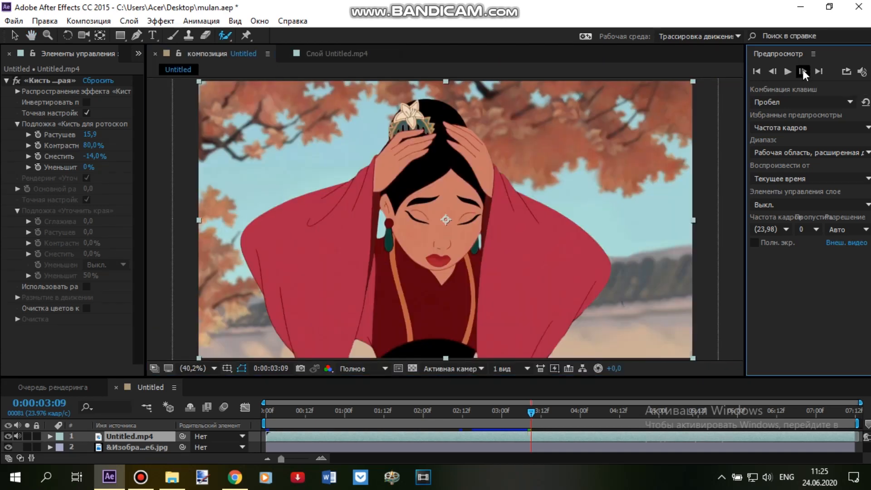
click(345, 51)
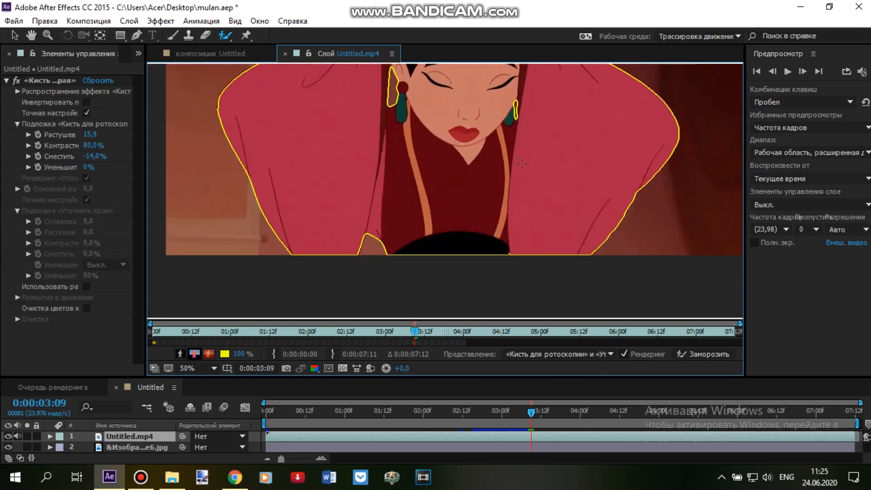
scroll(405, 174, down, 1)
click(222, 54)
- Advance to frame 0:00:03:11, subtract the gap beside the right earring with the Roto Brush and check the composition
click(802, 70)
click(801, 70)
click(336, 52)
scroll(453, 227, up, 2)
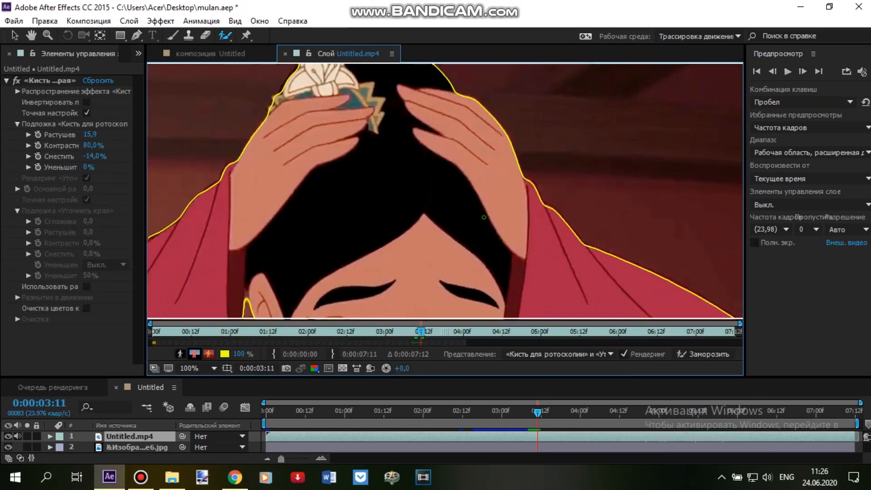
drag(457, 221, 460, 278)
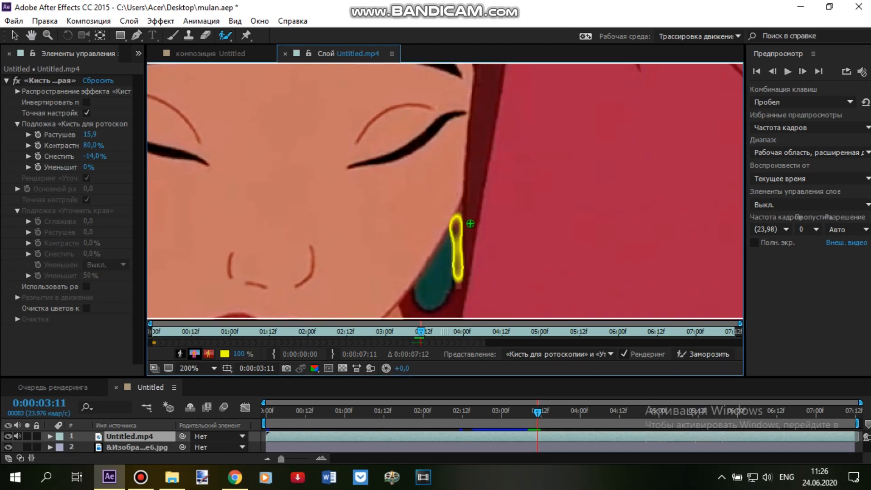
click(236, 51)
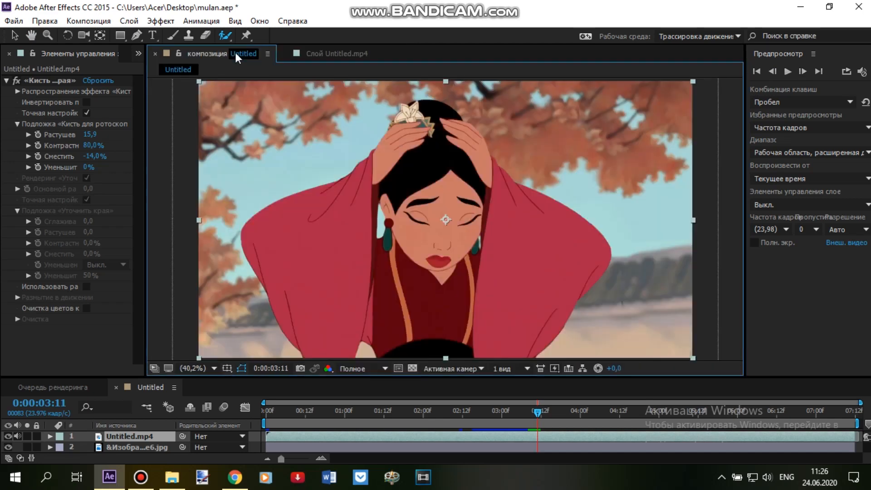
- Advance to frame 0:00:03:13, subtract the gap beside the right earring and add the outer petal edge of the hair flower to the foreground
click(802, 72)
click(802, 72)
click(337, 52)
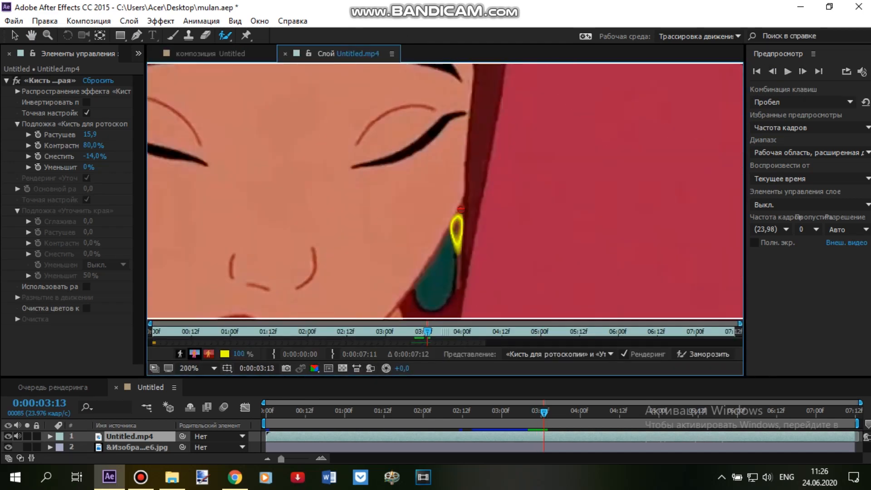
scroll(474, 242, down, 1)
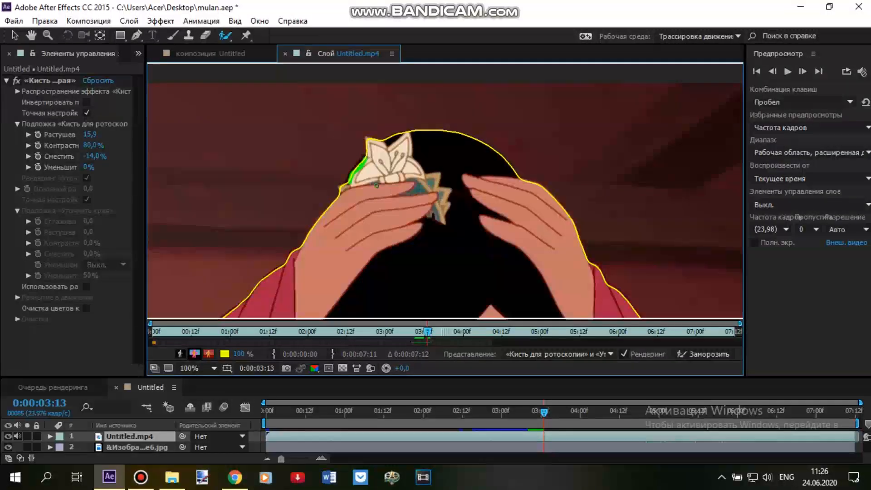
scroll(358, 163, down, 1)
drag(461, 304, 472, 128)
click(231, 53)
- Advance to frame 0:00:03:16, compare it with the neighbouring frames and subtract the gap beside the right earring
click(802, 72)
click(803, 71)
click(803, 71)
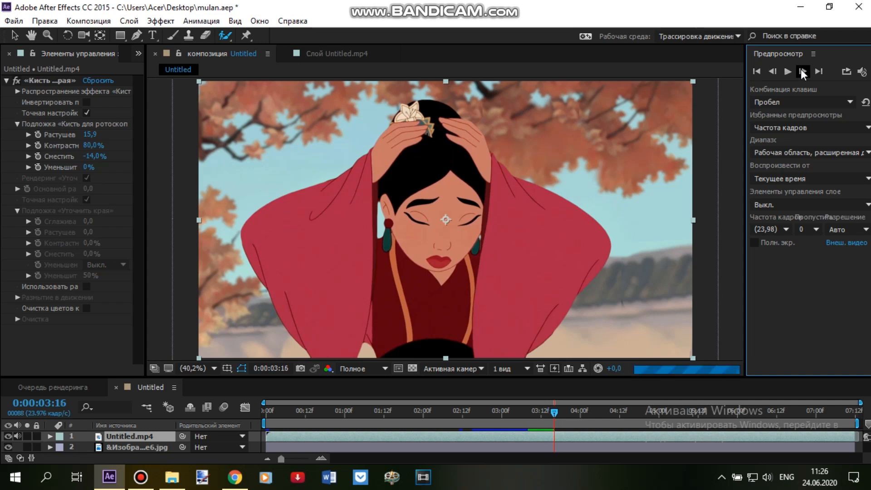
click(773, 71)
click(802, 72)
click(773, 74)
click(774, 74)
click(359, 54)
scroll(590, 156, up, 1)
alt+drag(502, 185, 505, 234)
- Advance to frame 0:00:03:17, subtract the gap beside the right earring and paint the teal earring back into the foreground
click(802, 70)
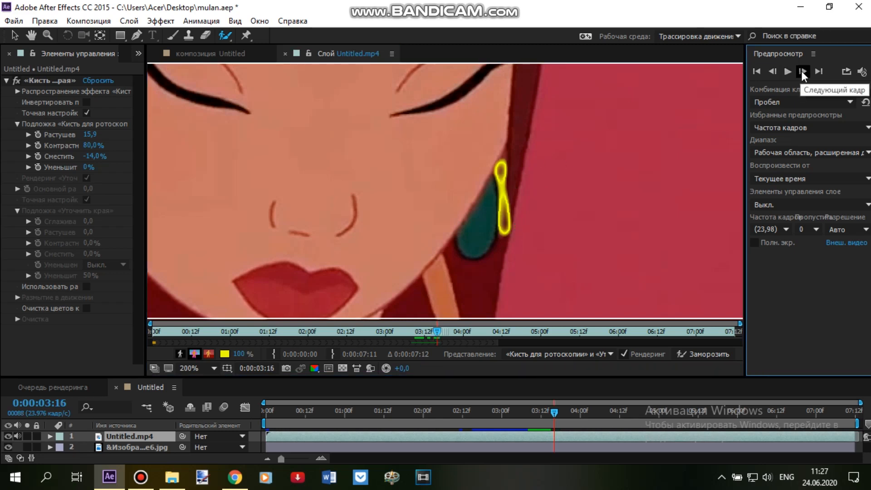
click(802, 71)
mouse_move(500, 175)
alt+mouse_down()
mouse_move(501, 237)
mouse_move(485, 248)
alt+mouse_up()
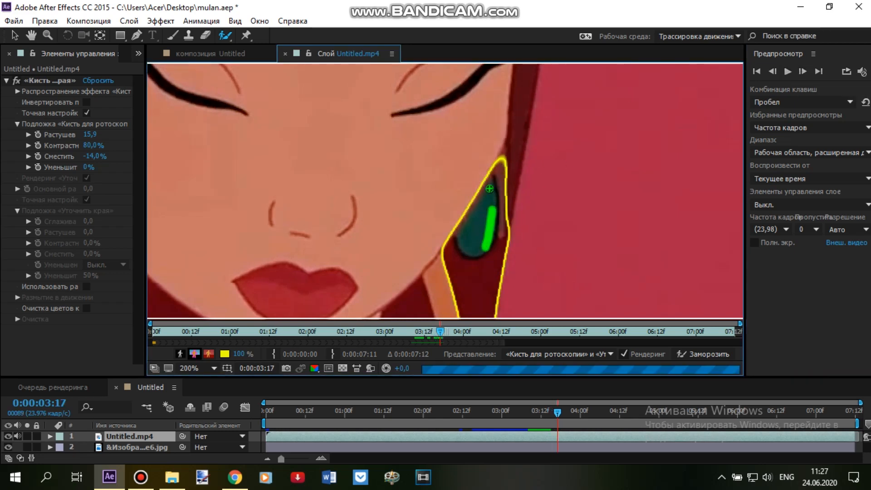
scroll(431, 109, down, 2)
key(space)
mouse_move(365, 82)
mouse_down()
mouse_move(399, 147)
mouse_move(419, 227)
mouse_up()
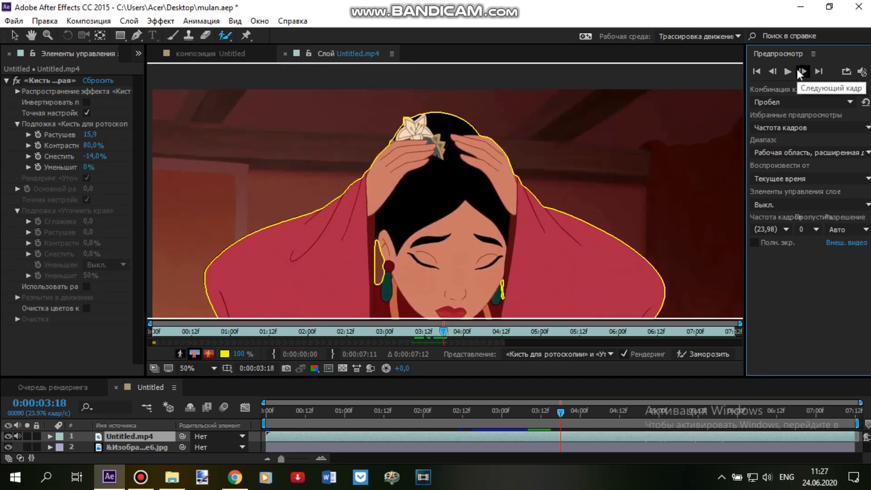
- Advance to frame 0:00:03:19, subtract the gap beside the right earring and switch to the composition
click(801, 71)
click(802, 71)
scroll(491, 191, up, 4)
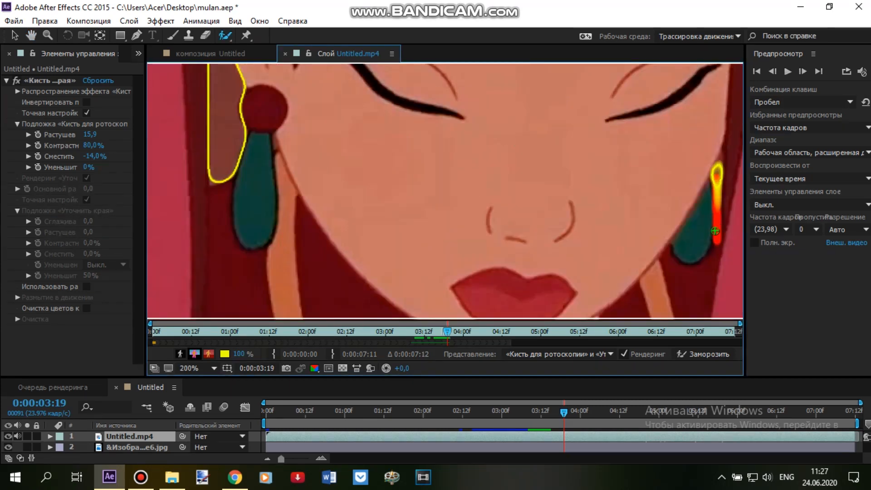
click(236, 49)
- Advance to frame 0:00:03:21 and refine the cut-out gap beside the right earring with the Roto Brush
click(803, 69)
click(802, 69)
click(337, 53)
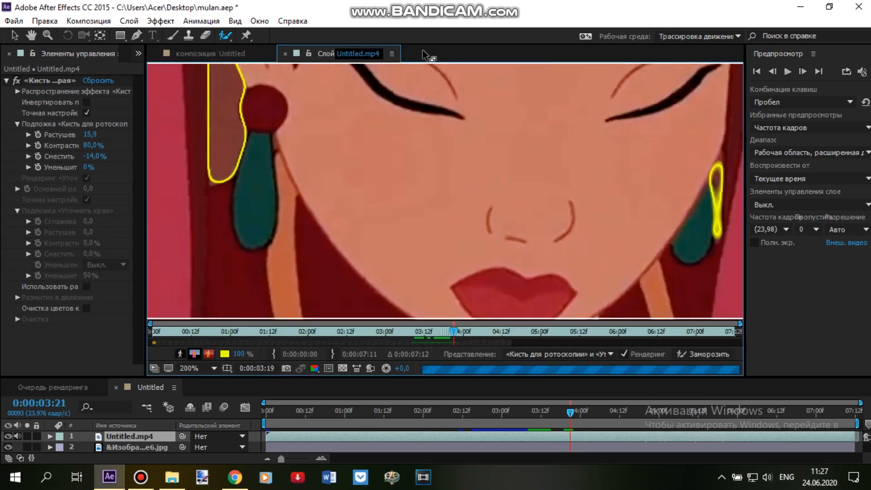
click(239, 52)
- Advance to frame 0:00:03:23 and check the gap beside the right earring in the layer
click(802, 71)
click(801, 71)
click(325, 56)
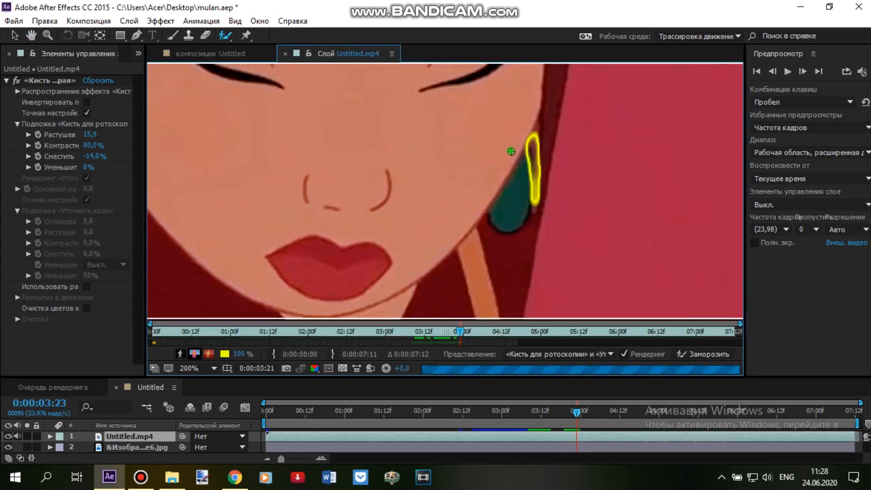
click(222, 53)
- Step through the composition to frame 0:00:04:05 and save the project
click(802, 71)
click(800, 71)
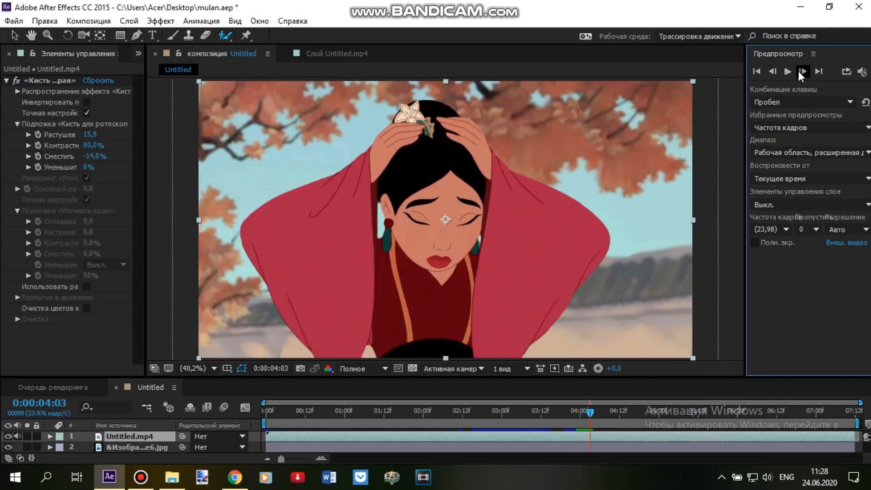
click(15, 21)
click(284, 134)
key(Return)
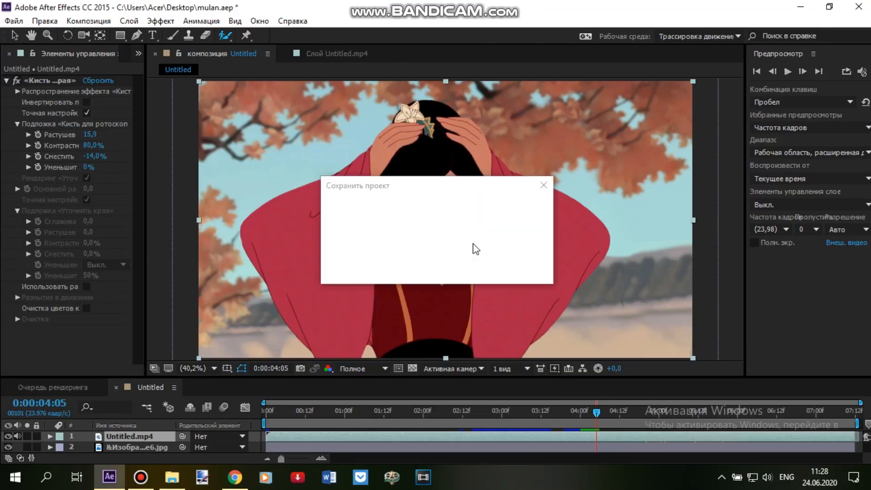
- Step through the composition to frame 0:00:04:14 and inspect the outline around the face and earrings in the layer
click(803, 71)
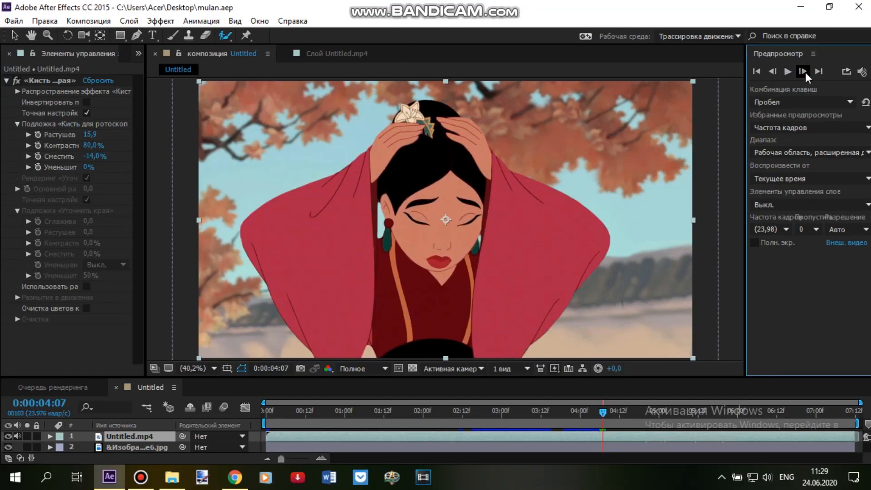
click(803, 72)
click(803, 72)
click(803, 72)
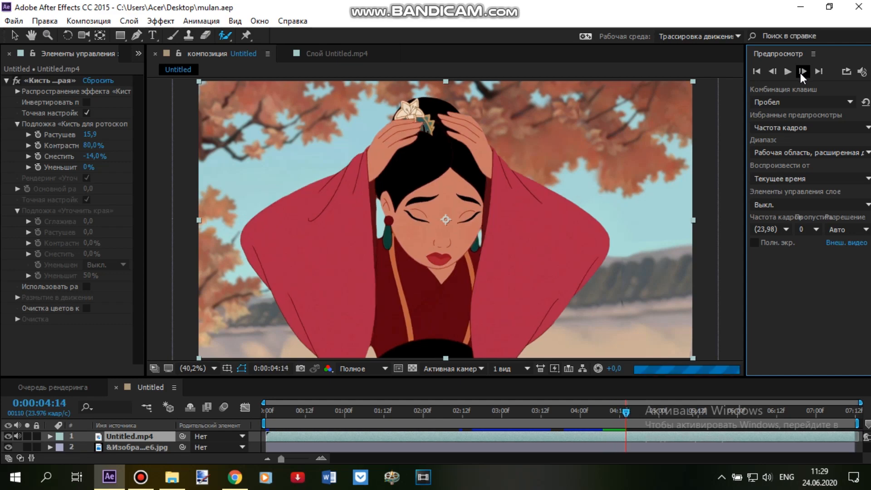
click(336, 53)
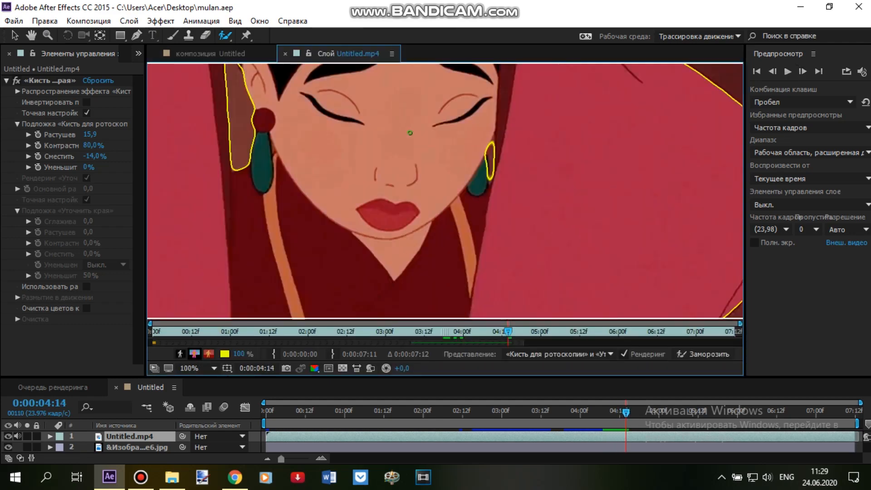
drag(314, 119, 313, 173)
- Compare the following frames, then at frame 0:00:04:14 subtract the sliver above the left ear and the small gap beside the left earring
click(803, 72)
click(804, 72)
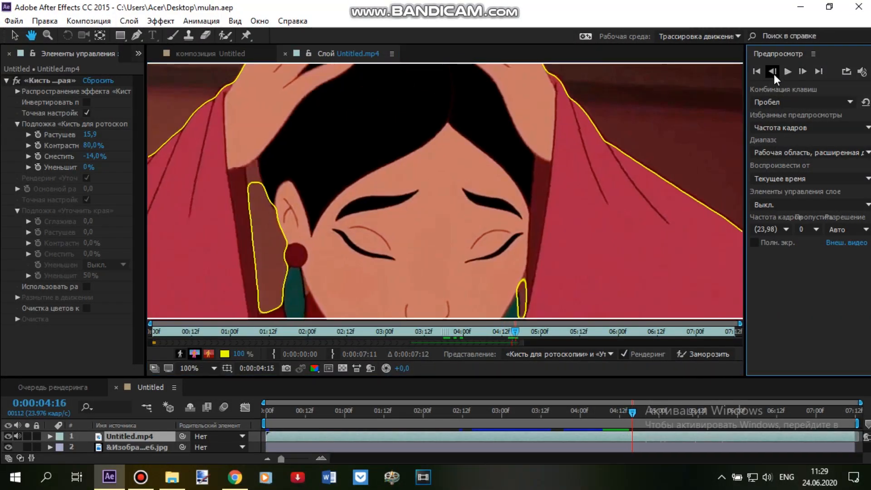
click(775, 74)
click(775, 75)
click(806, 74)
drag(286, 158, 445, 163)
scroll(445, 164, up, 1)
click(226, 36)
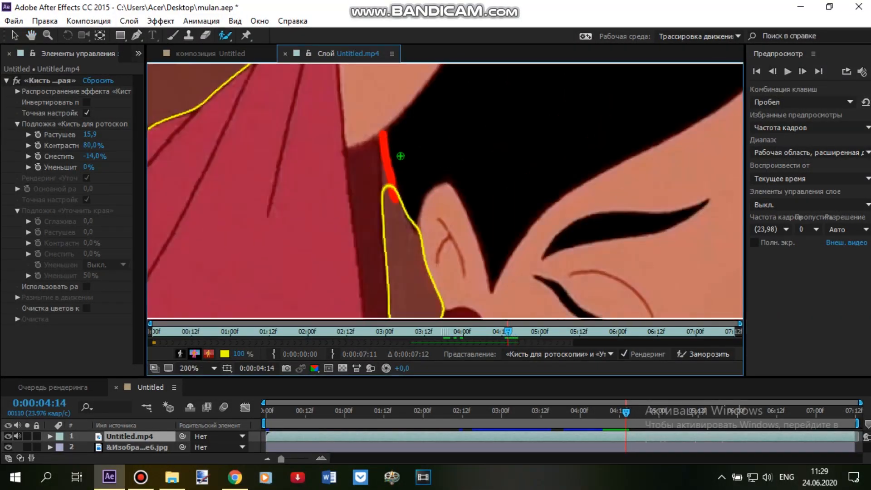
drag(468, 295, 388, 145)
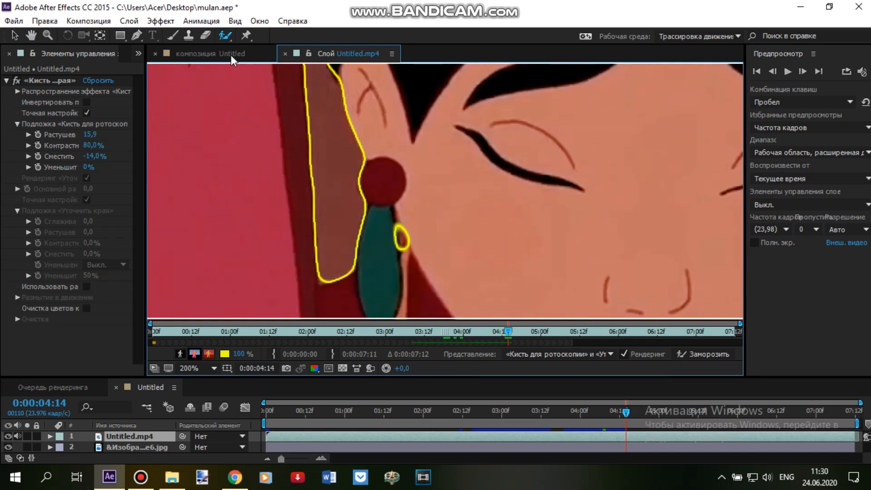
click(231, 55)
- Advance to frame 0:00:04:18, subtract the small gap between the left earring and the cheek and check the outline around the hands
click(806, 73)
click(354, 52)
click(247, 54)
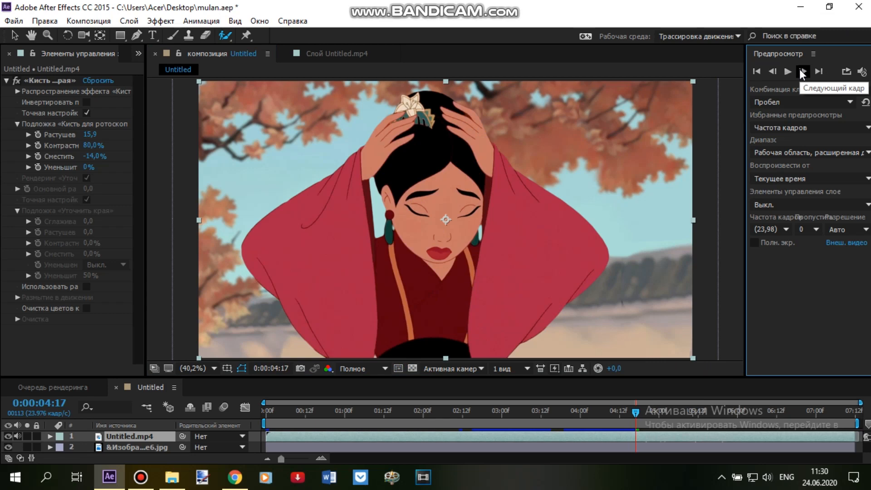
click(347, 53)
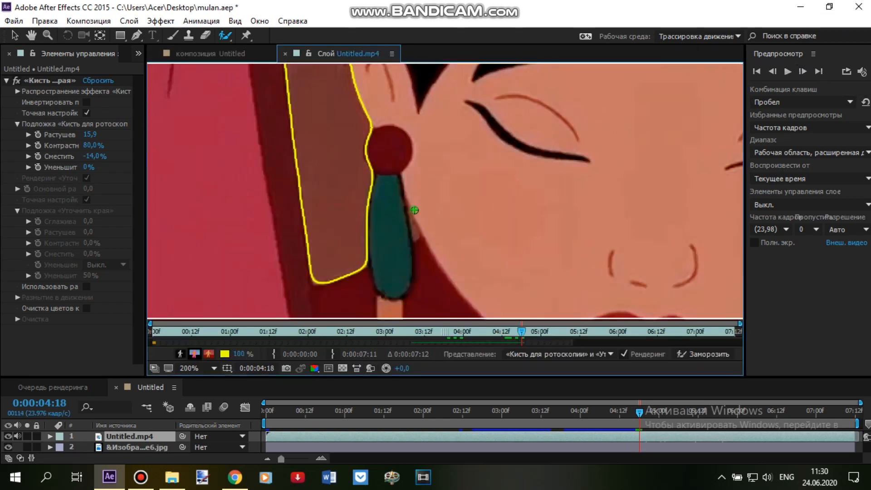
scroll(421, 186, down, 1)
drag(481, 75, 459, 265)
click(775, 73)
click(803, 72)
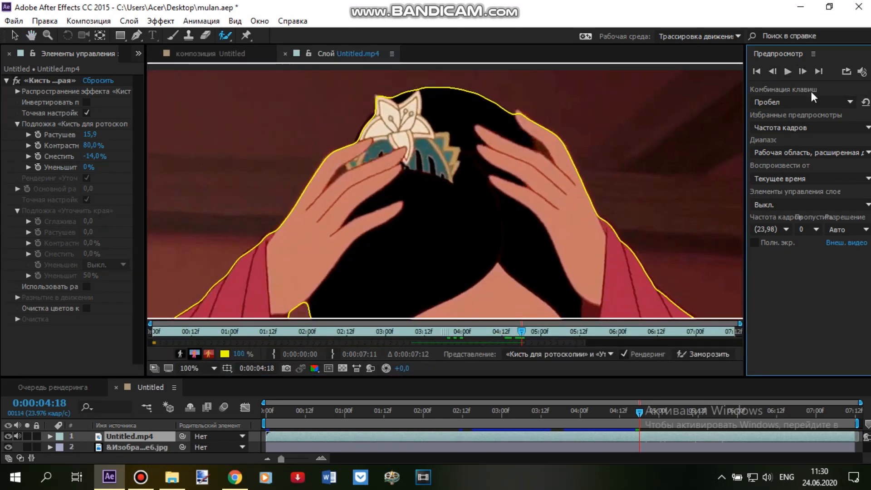
- Return to frame 0:00:04:16 and refine the outline along the outer petal edge of the hair flower
click(773, 73)
click(773, 73)
click(773, 73)
click(803, 72)
drag(370, 124, 357, 146)
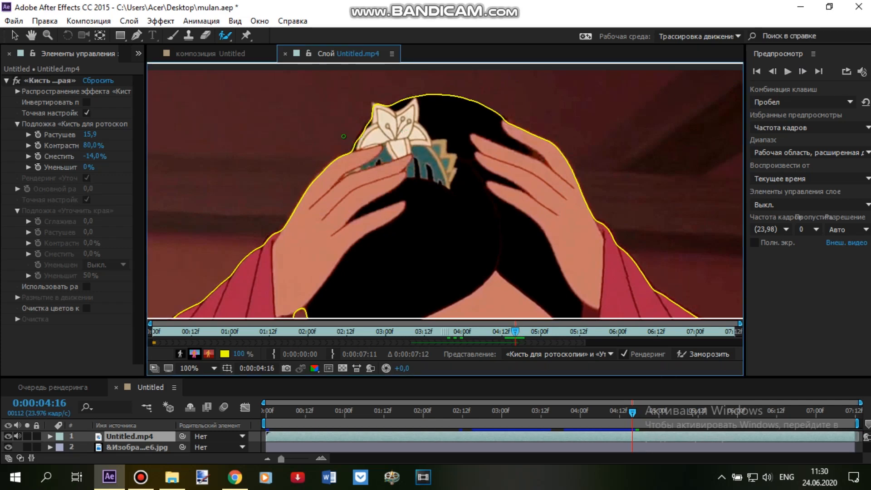
- Advance to frame 0:00:04:18, refine the outer petal edge and subtract the small gap between the fingers below the hair flower
click(803, 72)
click(803, 72)
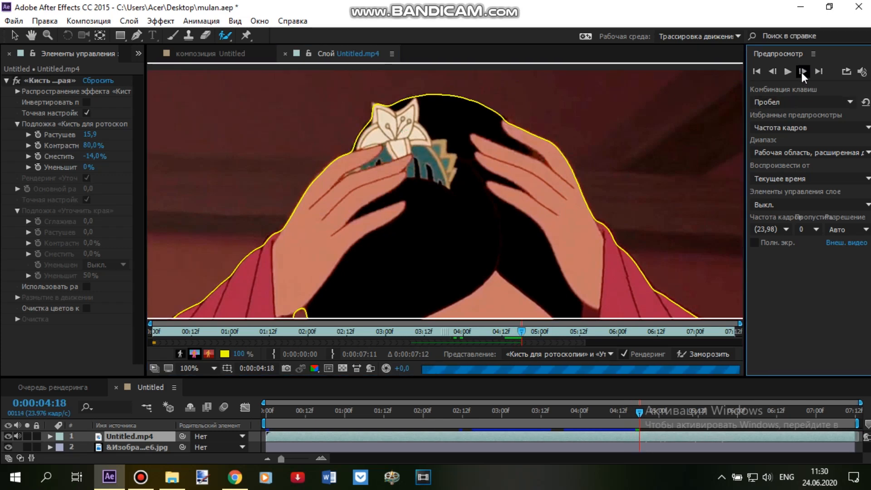
drag(360, 140, 358, 142)
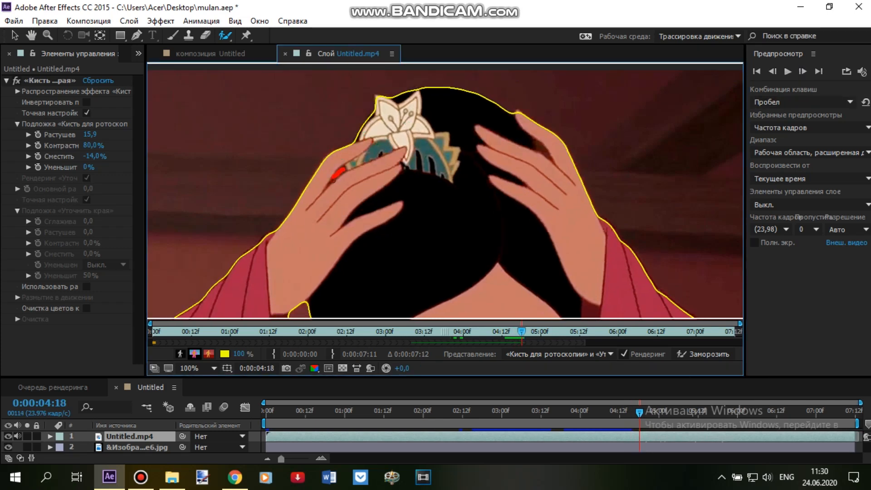
scroll(434, 171, down, 1)
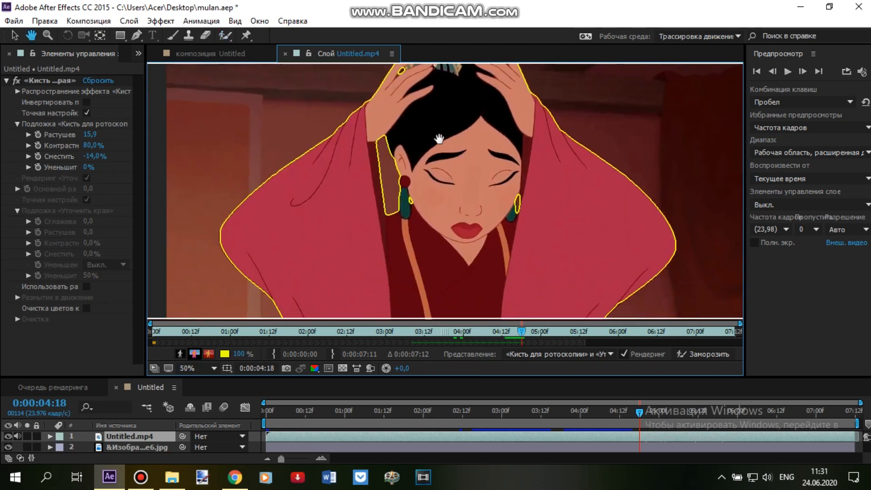
drag(436, 140, 447, 200)
- Advance to frame 0:00:04:19 and save the project as mulan.aep
click(804, 72)
click(44, 21)
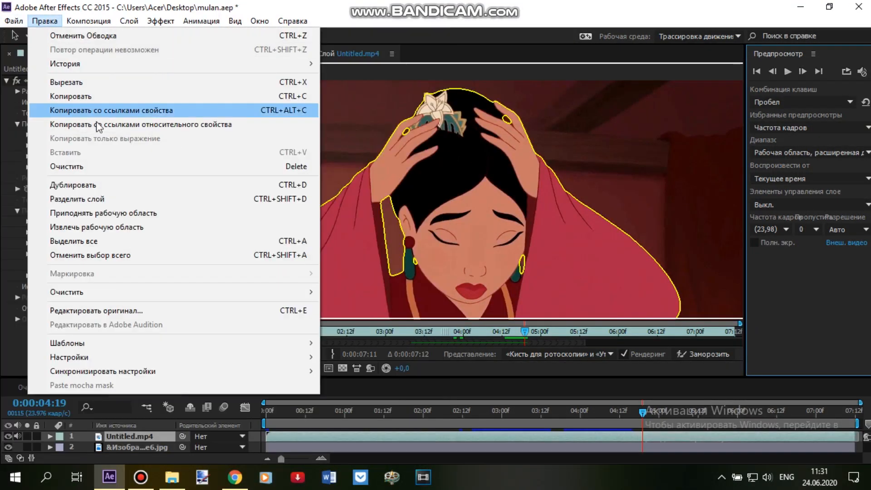
mouse_move(13, 21)
mouse_move(41, 138)
click(280, 139)
click(440, 398)
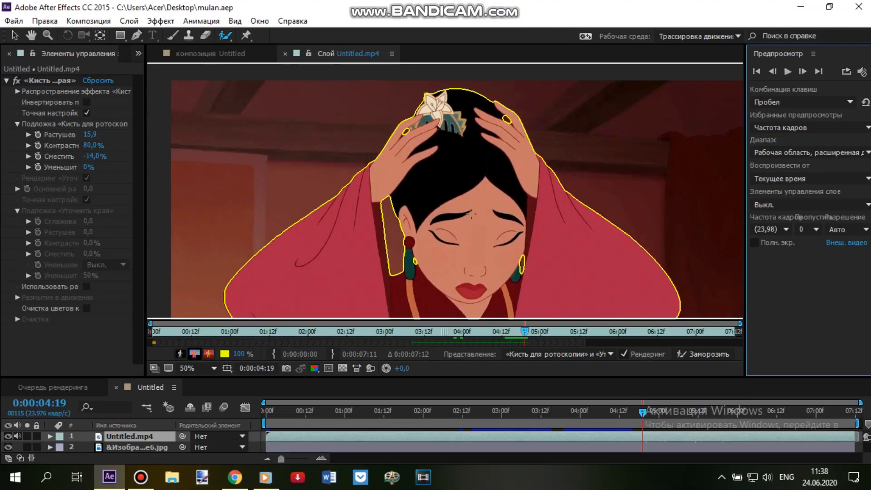
- Examine the outline around the hands, ears and earrings at frames 0:00:04:19 and 0:00:04:20
drag(459, 289, 471, 176)
drag(651, 225, 567, 288)
scroll(525, 200, up, 4)
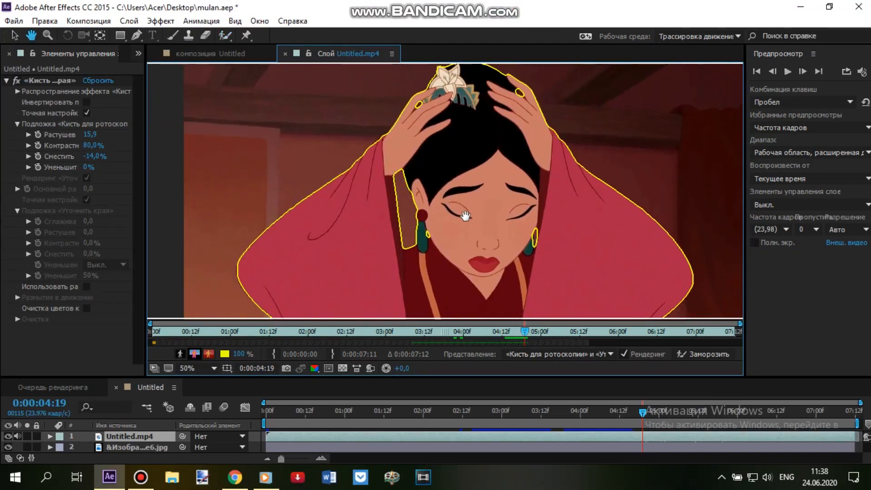
click(803, 71)
scroll(597, 135, up, 1)
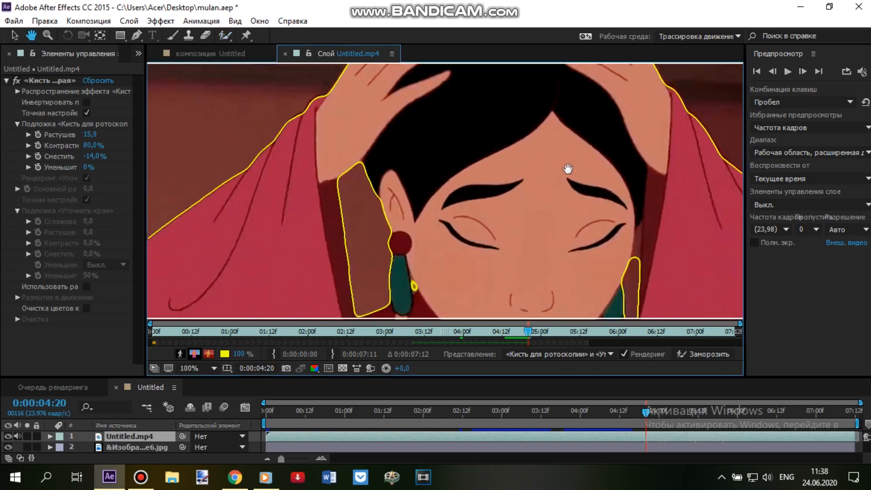
drag(568, 169, 501, 111)
drag(573, 169, 571, 208)
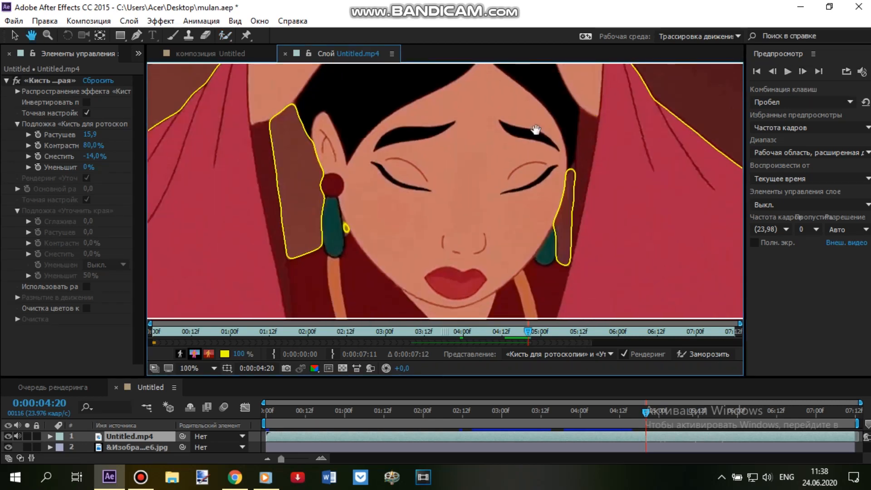
drag(537, 130, 471, 184)
scroll(472, 191, down, 1)
drag(477, 243, 476, 82)
- Check the composite, then at frame 0:00:04:22 subtract the narrow gap between the hair and the right sleeve, above the right earring
click(250, 51)
click(803, 72)
click(350, 52)
scroll(445, 109, up, 1)
drag(445, 109, 472, 314)
scroll(561, 136, up, 1)
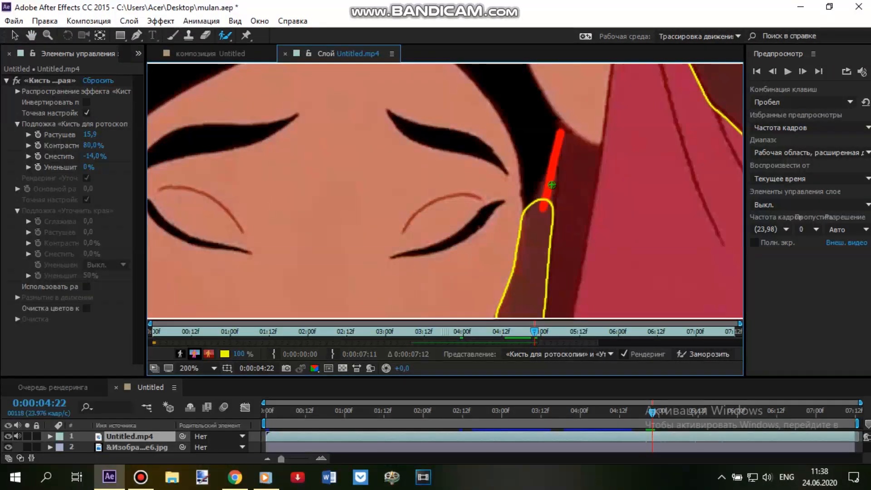
drag(544, 205, 568, 144)
scroll(573, 218, down, 4)
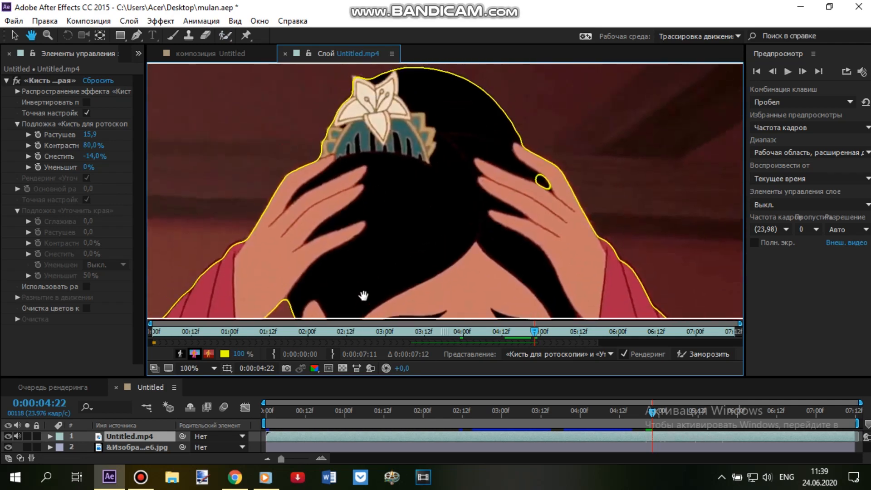
click(803, 72)
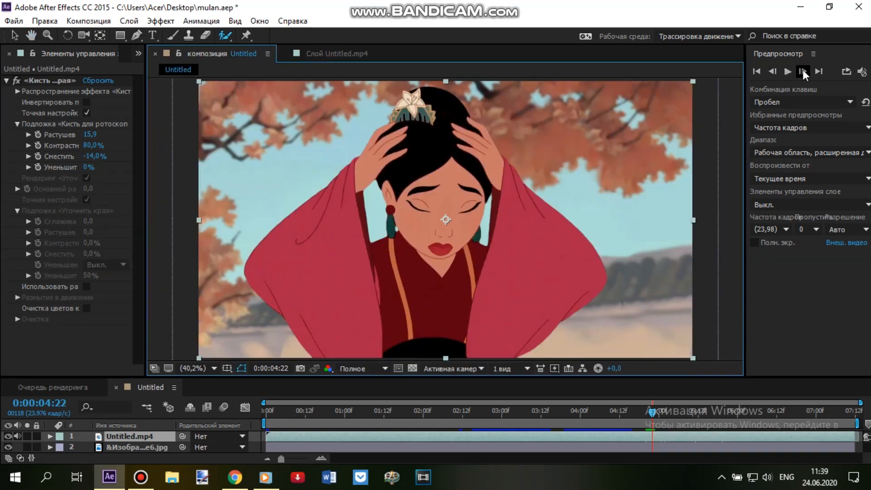
- Refine the Roto Brush matte of the Untitled.mp4 layer around the right-side earring at 0:00:05:00
click(337, 54)
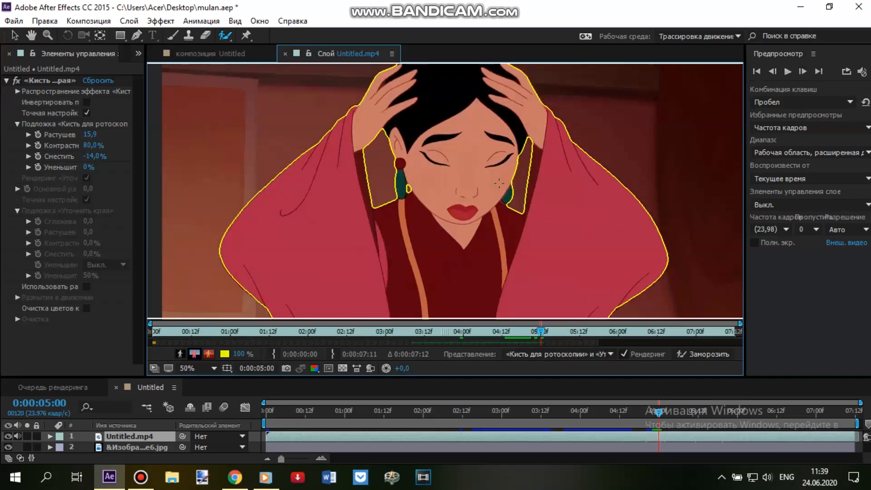
scroll(456, 204, up, 1)
click(803, 72)
scroll(552, 151, up, 1)
alt+drag(648, 145, 680, 168)
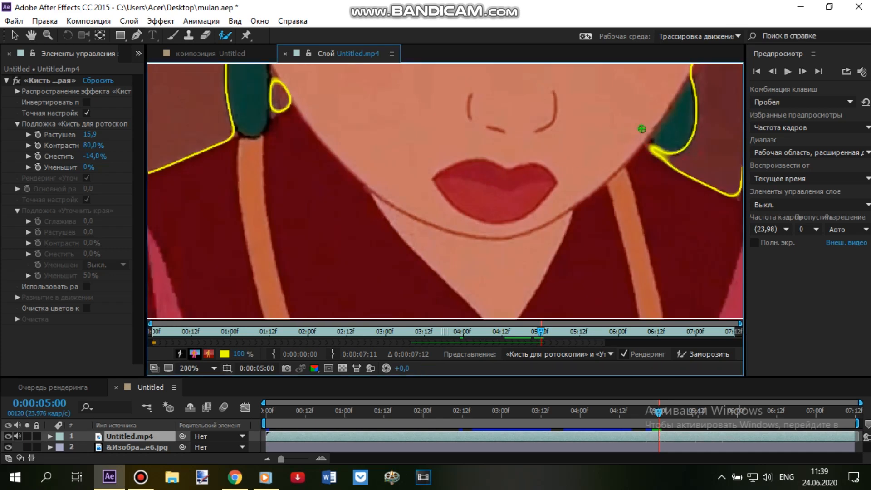
scroll(672, 164, down, 2)
drag(618, 68, 611, 131)
- Advance to 0:00:05:02 and add the edge of the left-side sleeve to the Roto Brush foreground
click(805, 71)
click(804, 71)
scroll(550, 81, up, 1)
drag(581, 116, 582, 129)
scroll(593, 192, down, 1)
drag(593, 192, 595, 93)
drag(238, 243, 269, 166)
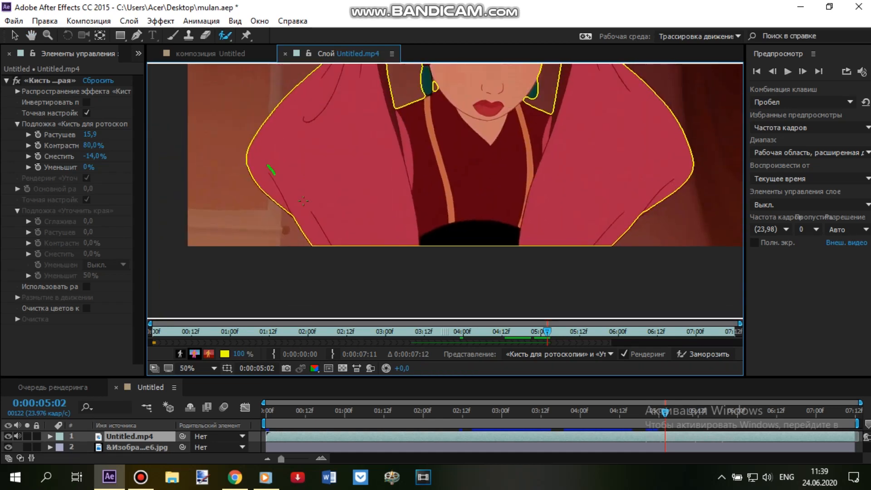
drag(468, 166, 443, 282)
- Check the character's cutout in the composition around 0:00:05:02, and review the preceding frames back to 0:00:05:00 in the layer view
click(236, 56)
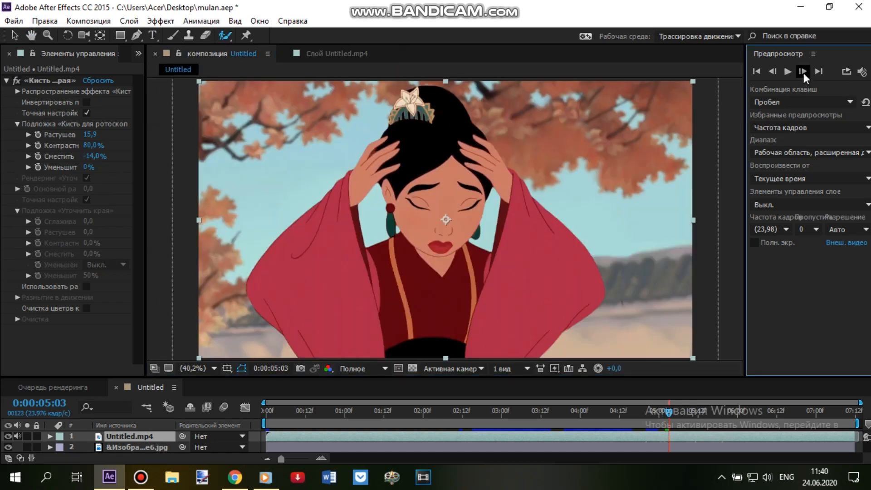
click(776, 70)
click(804, 72)
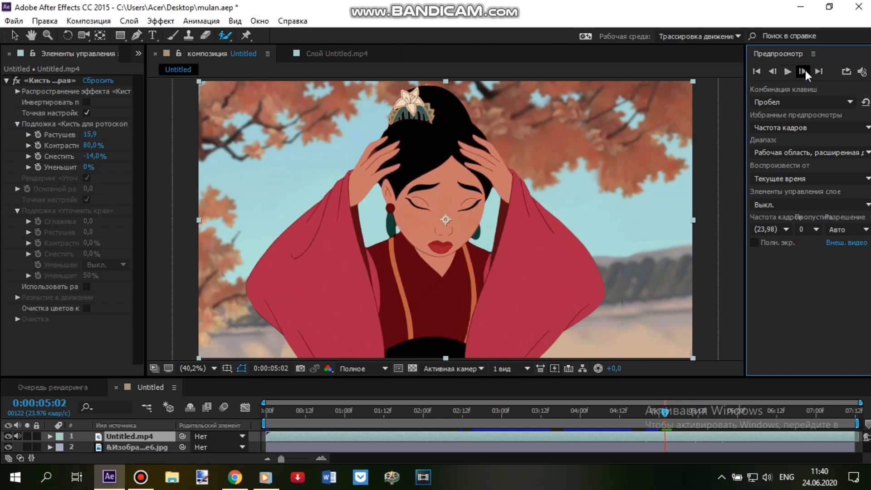
click(337, 54)
scroll(399, 92, up, 1)
drag(398, 92, 540, 227)
click(773, 74)
click(774, 74)
click(773, 73)
click(804, 72)
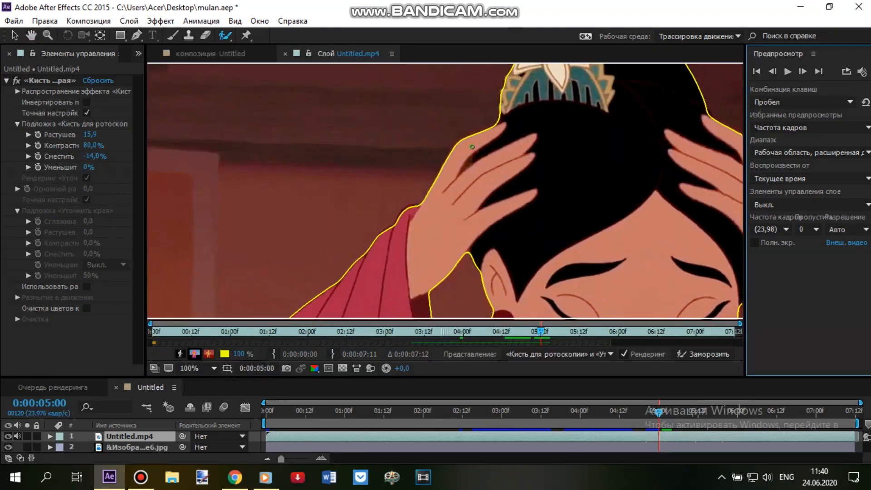
- Subtract the background gaps between the fingers of the left-side hand from the matte, working up to 0:00:05:04
scroll(489, 139, up, 1)
drag(480, 149, 493, 134)
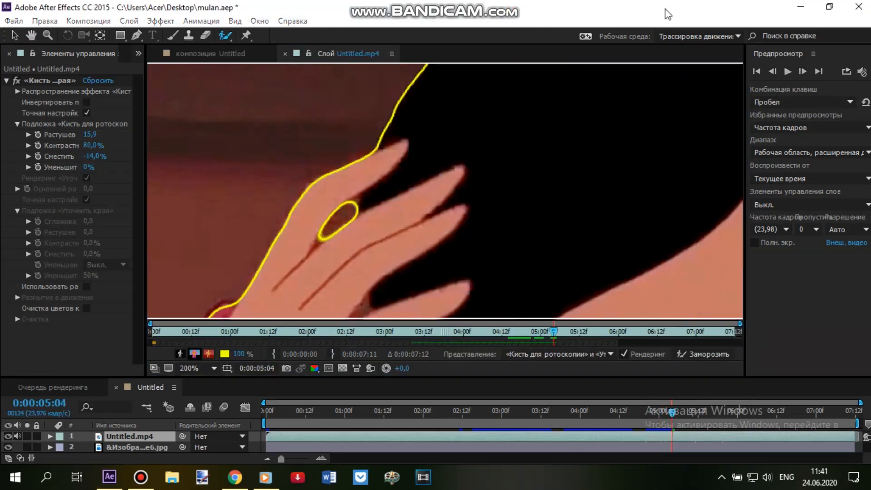
drag(369, 301, 398, 197)
drag(377, 240, 421, 212)
scroll(432, 201, down, 1)
mouse_move(636, 195)
mouse_down()
mouse_move(568, 224)
mouse_move(463, 163)
mouse_up()
scroll(534, 209, up, 1)
scroll(551, 216, down, 1)
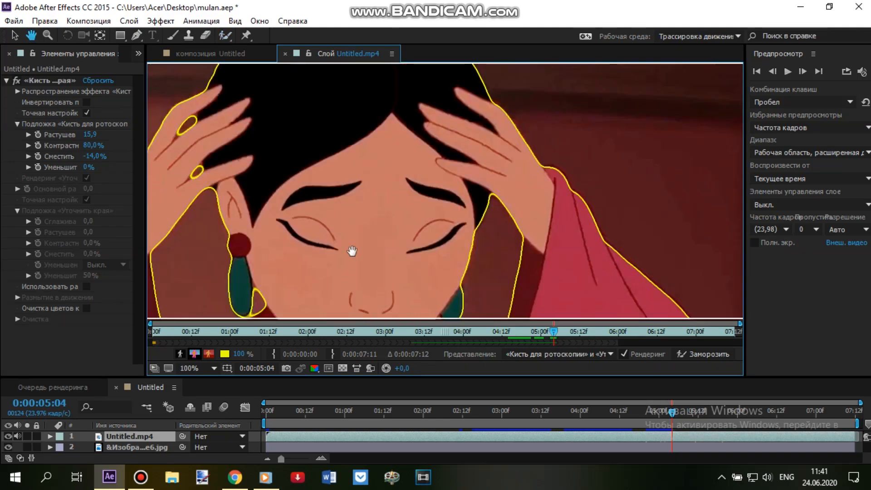
drag(352, 251, 415, 142)
scroll(409, 145, up, 1)
scroll(215, 211, down, 1)
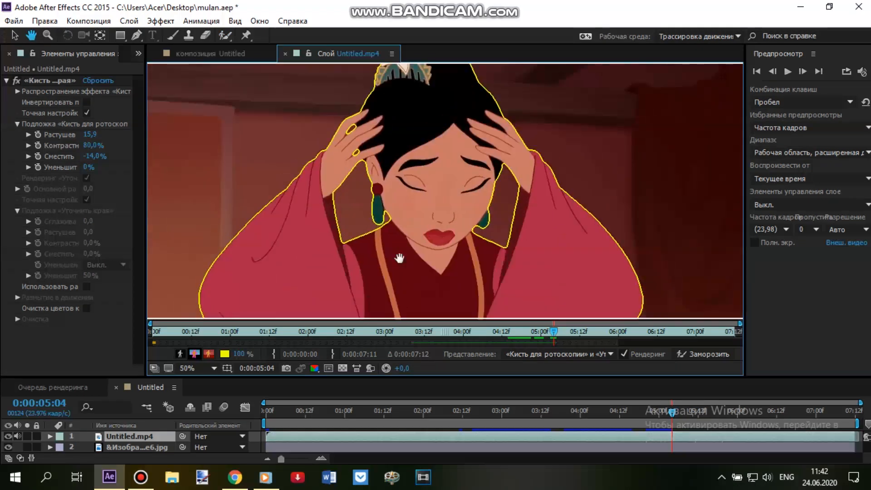
- Advance to 0:00:05:06 and subtract the background gap between the fingers of the right-side hand from the matte
click(210, 53)
click(804, 72)
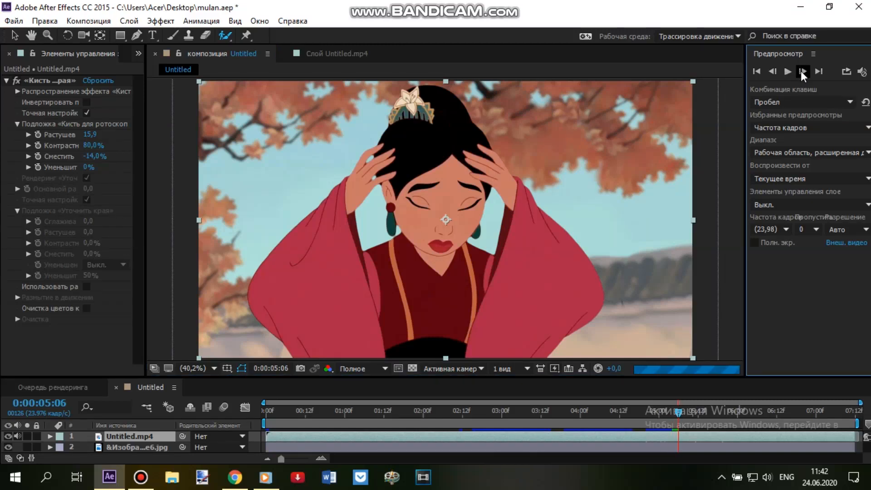
click(330, 48)
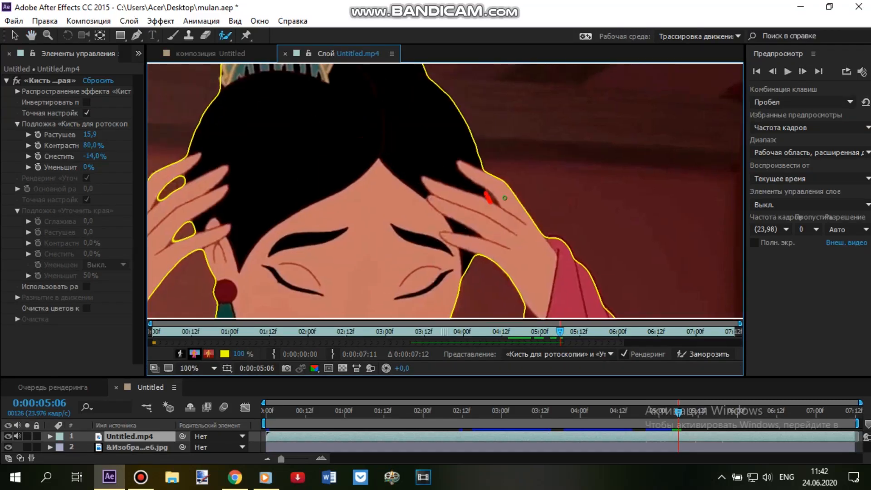
scroll(505, 200, up, 1)
scroll(535, 207, up, 1)
drag(662, 251, 641, 232)
scroll(603, 234, down, 1)
drag(500, 253, 530, 131)
scroll(454, 120, down, 1)
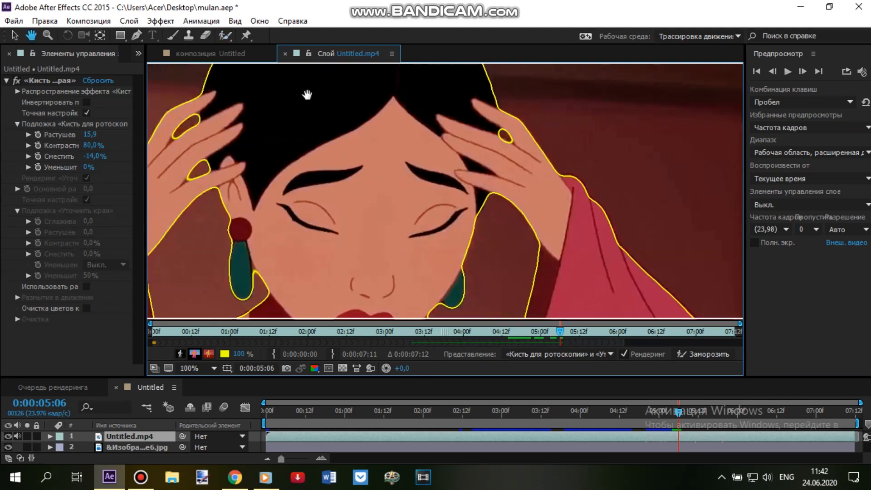
drag(316, 101, 347, 251)
scroll(349, 254, down, 1)
drag(402, 291, 411, 148)
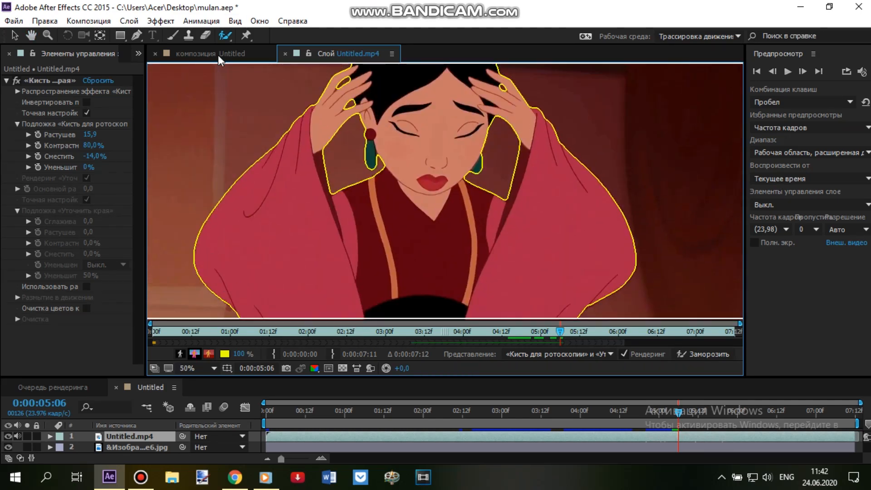
- Advance to 0:00:05:08 and refine the matte around the fingers of the left-side hand
click(218, 56)
click(803, 72)
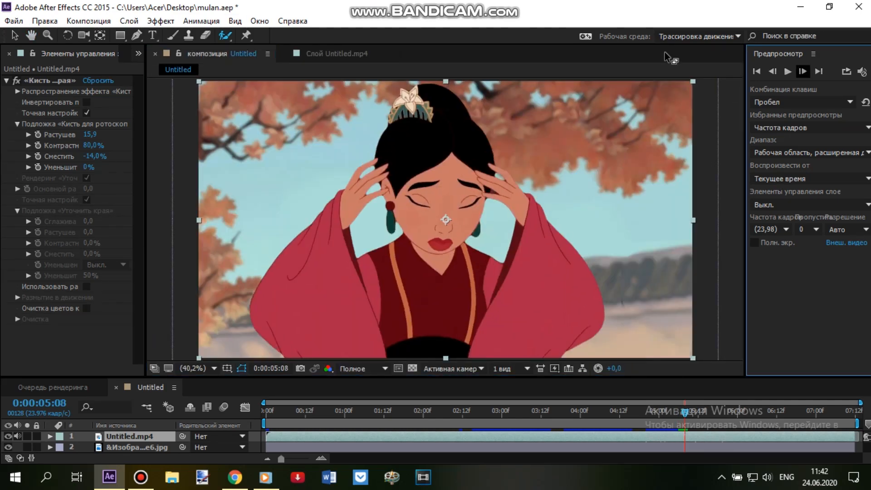
click(344, 53)
mouse_move(363, 122)
mouse_down()
mouse_move(330, 239)
mouse_move(318, 209)
mouse_move(379, 209)
mouse_up()
scroll(358, 191, up, 2)
click(773, 71)
click(804, 72)
drag(360, 172, 414, 149)
scroll(454, 204, down, 1)
- Subtract the background between the fingers of the right-side hand at 0:00:05:08 and check the sleeve outlines
drag(475, 214, 459, 86)
scroll(522, 217, up, 1)
mouse_move(586, 281)
mouse_down()
mouse_move(418, 152)
mouse_move(464, 178)
mouse_up()
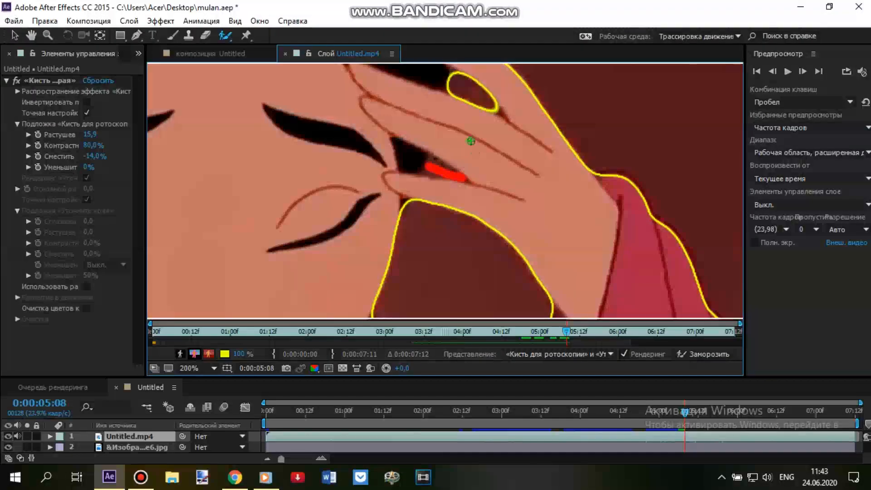
scroll(430, 276, down, 1)
drag(313, 223, 418, 121)
scroll(418, 136, down, 1)
mouse_move(370, 266)
mouse_down()
mouse_move(372, 164)
mouse_move(394, 188)
mouse_up()
drag(229, 192, 237, 233)
drag(460, 115, 437, 195)
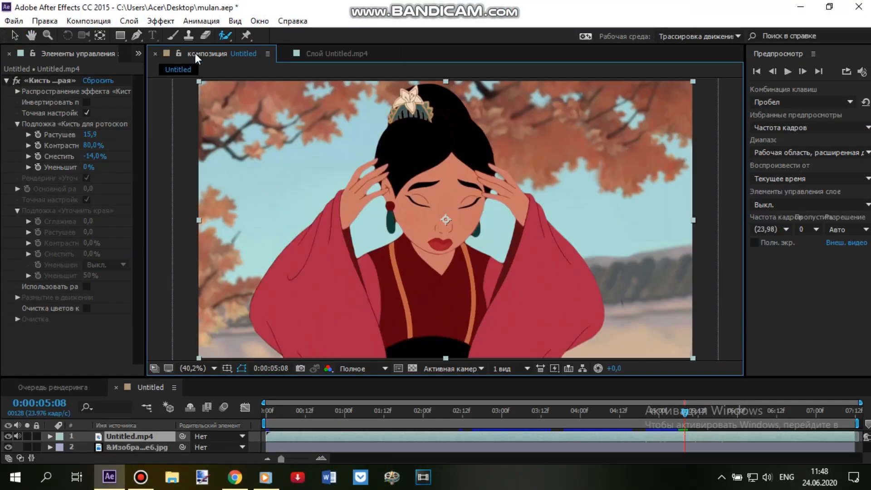
- Refine the Roto Brush matte around the raised fingers at 0:00:05:10 and 0:00:05:12
click(801, 72)
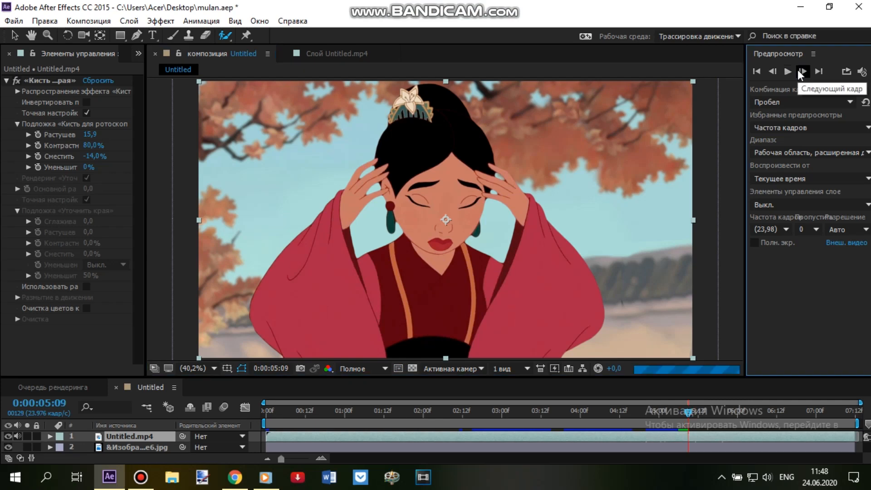
click(324, 54)
scroll(489, 133, up, 1)
mouse_move(488, 134)
mouse_down()
mouse_move(457, 163)
mouse_move(481, 176)
mouse_up()
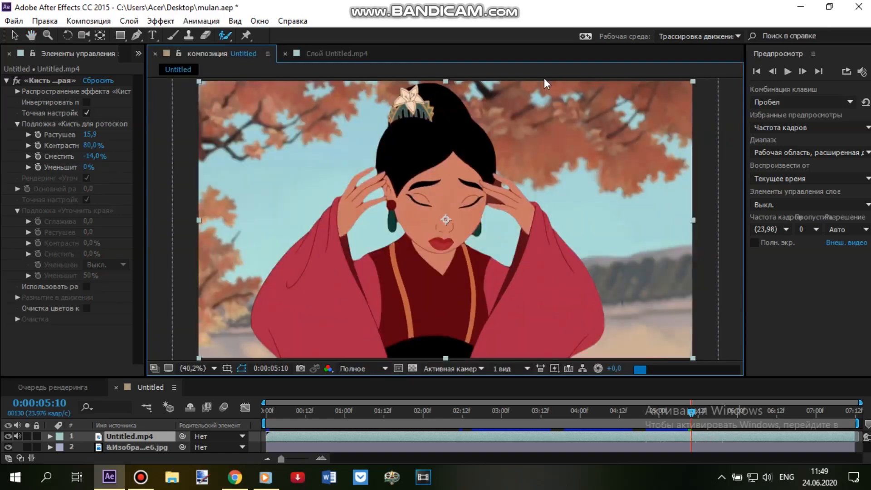
click(803, 72)
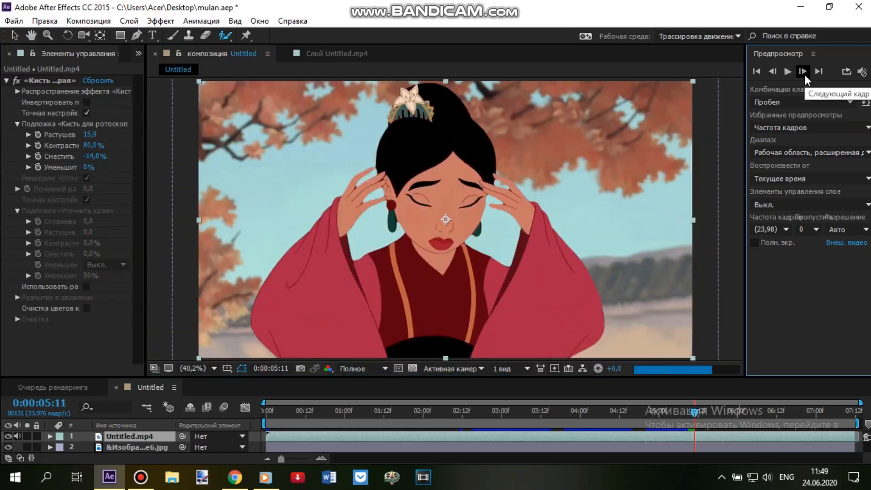
click(337, 53)
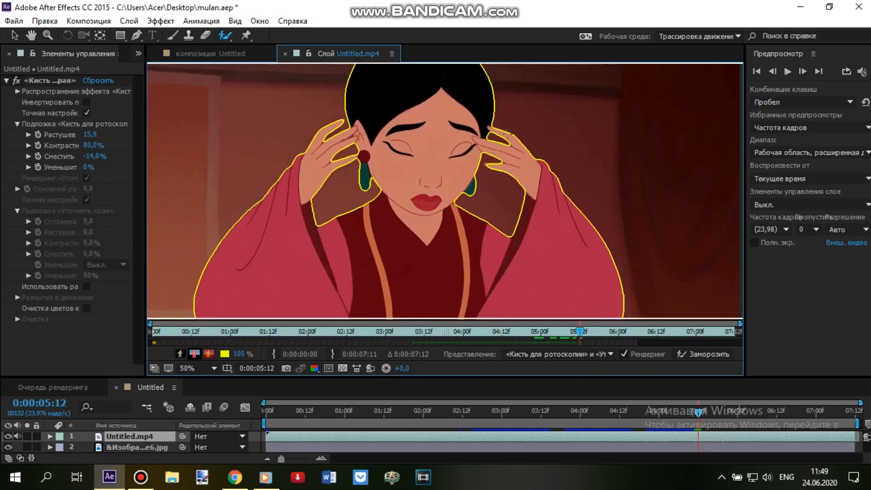
scroll(453, 148, up, 1)
scroll(443, 171, down, 1)
- Subtract the background between the hair and the right-side fingers at 0:00:05:14, checking the cutout in the composition
click(803, 72)
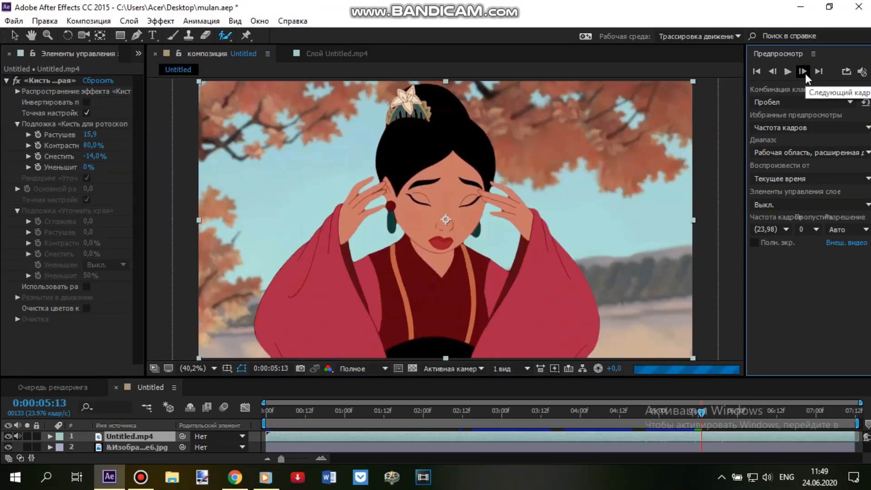
click(337, 54)
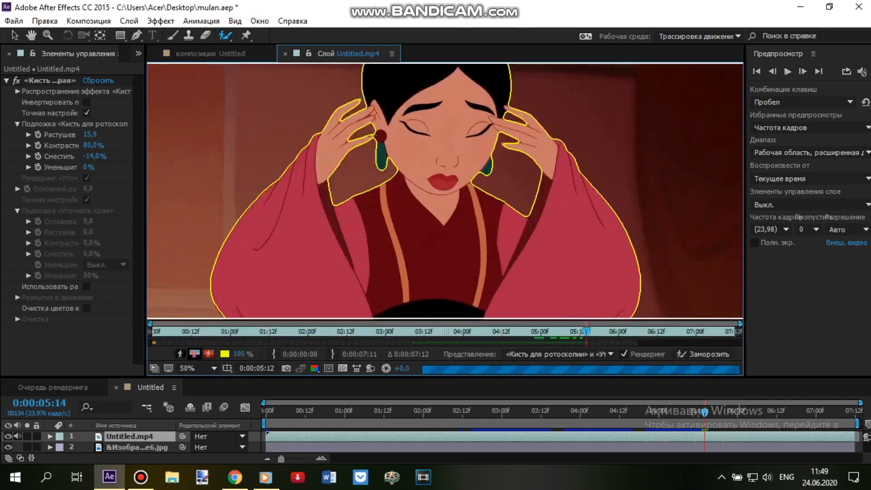
scroll(417, 203, up, 1)
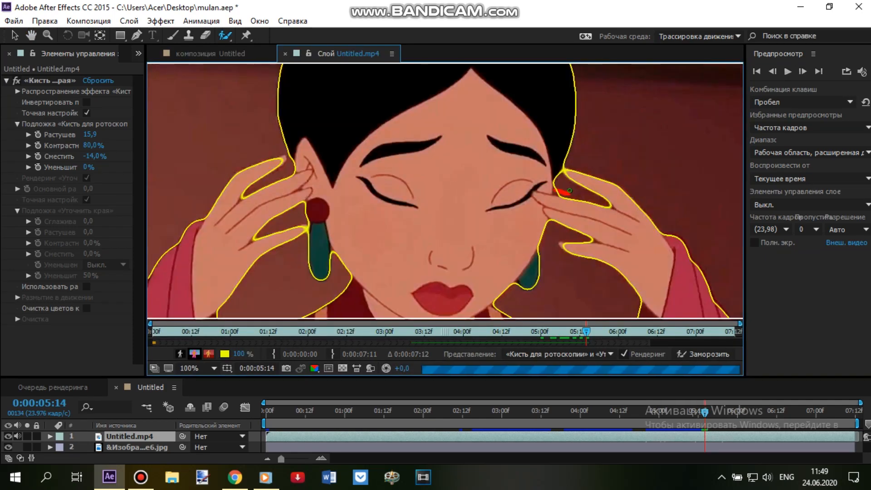
click(803, 72)
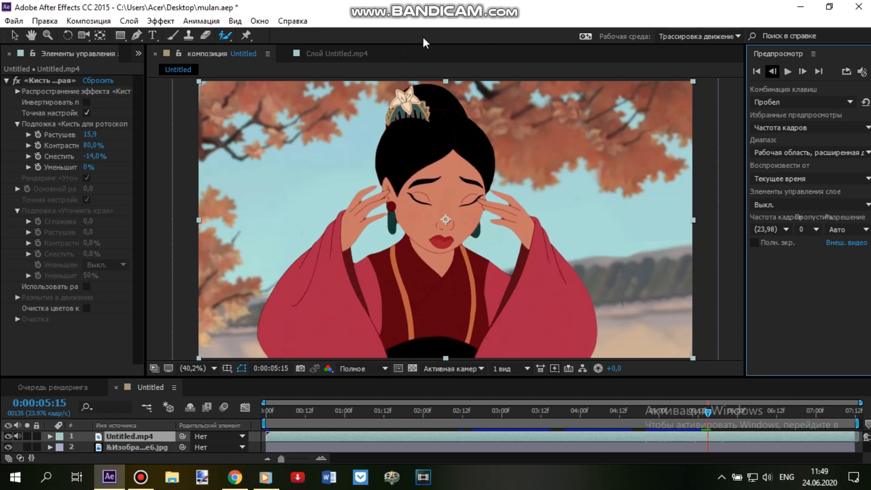
click(772, 72)
scroll(689, 155, up, 1)
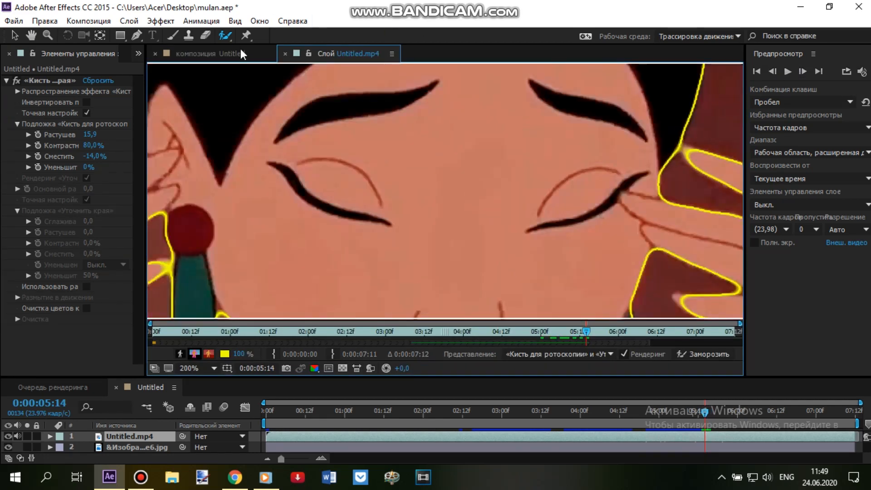
- Refine the matte around both hands at 0:00:05:16, undoing the last unwanted edit
click(240, 53)
click(802, 72)
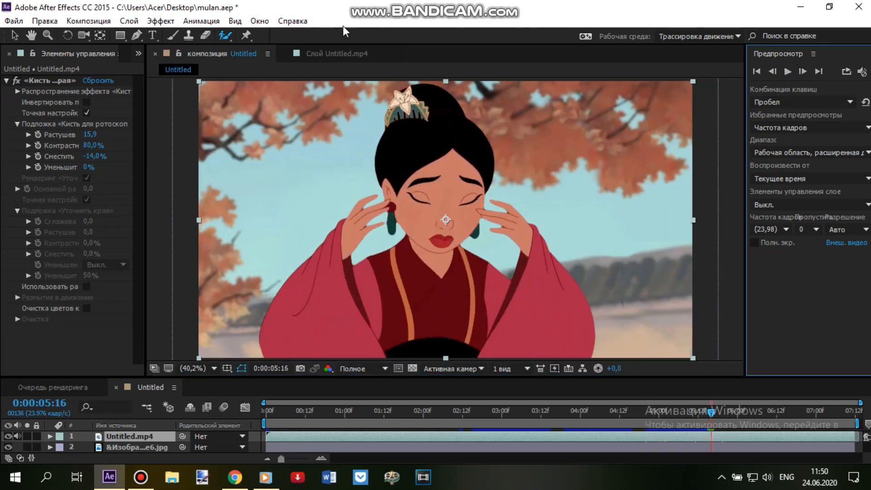
click(338, 54)
scroll(394, 140, down, 1)
drag(383, 120, 405, 235)
key(ctrl+z)
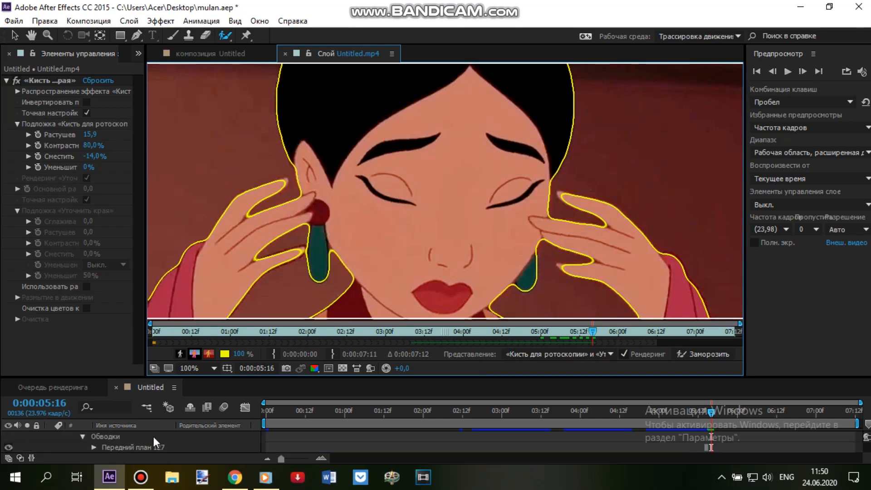
key(space)
mouse_move(401, 120)
mouse_down()
mouse_move(399, 250)
mouse_move(429, 140)
mouse_move(392, 171)
mouse_up()
scroll(428, 140, down, 1)
right_click(431, 225)
- Advance to 0:00:05:18 and subtract the background gap between the black belt and the right-side sleeve from the matte
click(240, 53)
click(804, 73)
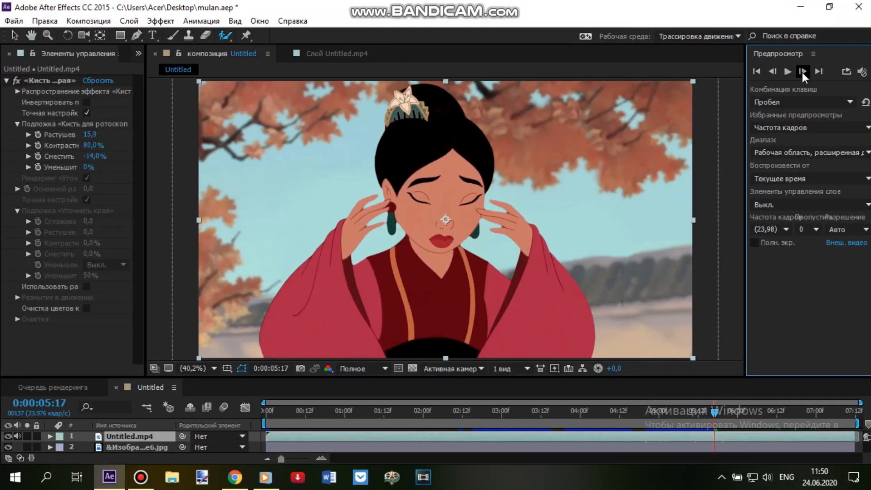
click(350, 53)
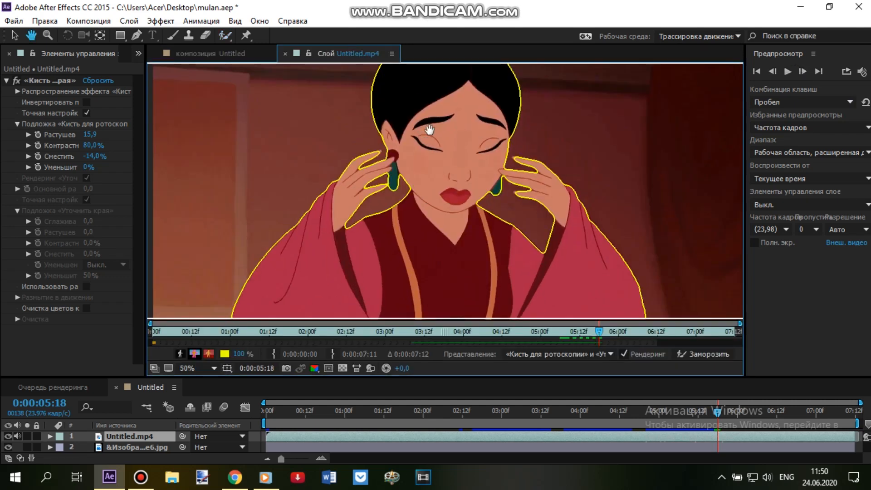
drag(431, 199, 433, 88)
click(773, 72)
click(804, 72)
drag(238, 231, 231, 278)
scroll(500, 199, up, 1)
drag(500, 199, 452, 87)
mouse_move(503, 228)
mouse_down()
mouse_move(502, 240)
mouse_move(504, 227)
mouse_up()
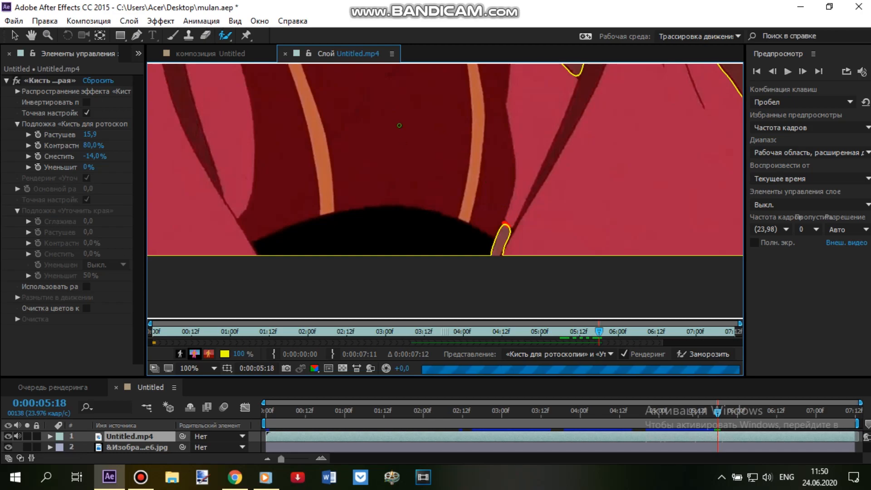
scroll(428, 169, down, 1)
drag(427, 169, 446, 311)
- Examine the cutout in the composition and layer views frame by frame up to 0:00:06:00
click(227, 55)
click(803, 73)
click(771, 73)
click(802, 73)
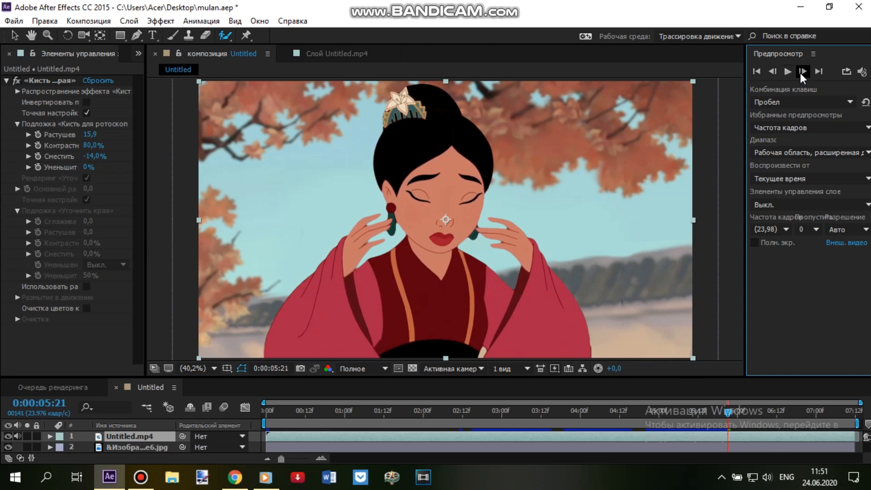
click(772, 71)
click(803, 72)
click(327, 54)
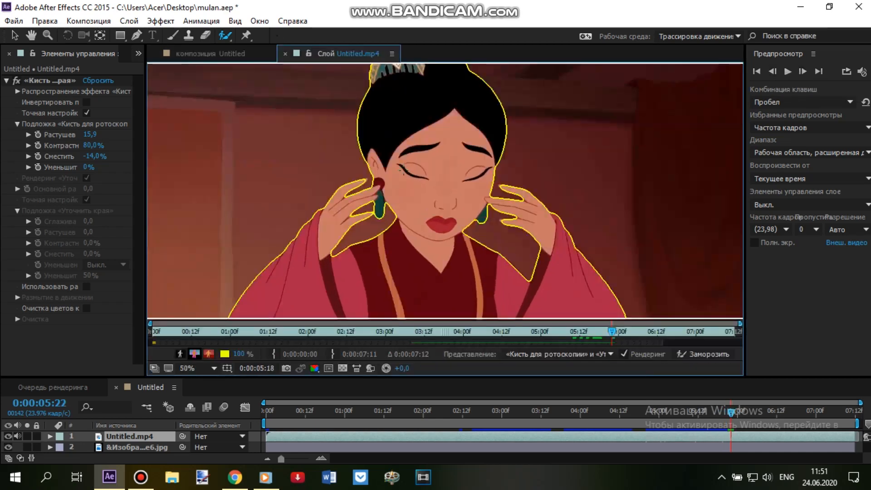
scroll(508, 238, up, 2)
click(230, 56)
click(803, 73)
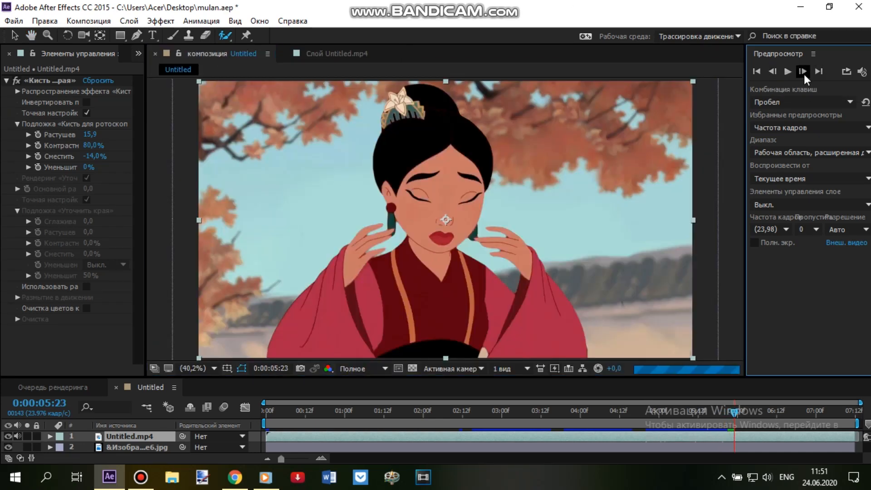
click(336, 53)
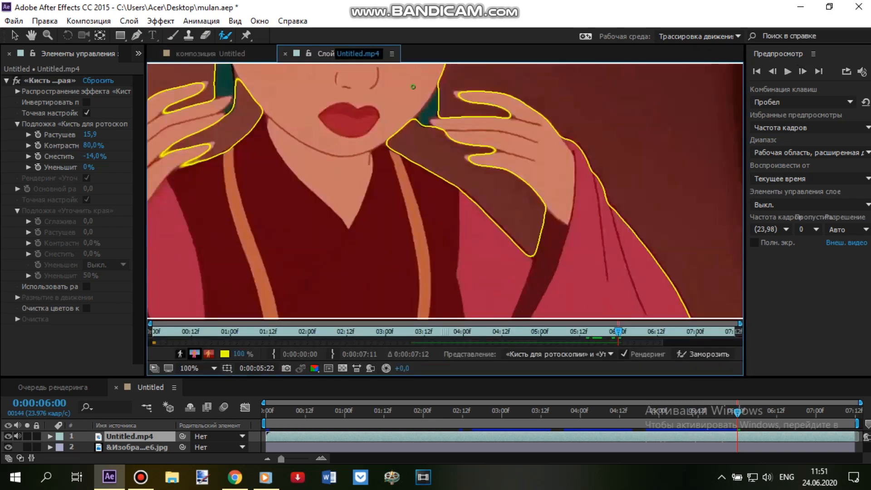
scroll(383, 258, down, 2)
scroll(382, 258, up, 2)
- Go back to 0:00:05:20 and add the missing edge above the flower ornament and hair to the matte
click(773, 71)
click(773, 72)
click(774, 71)
click(773, 72)
click(773, 72)
click(802, 72)
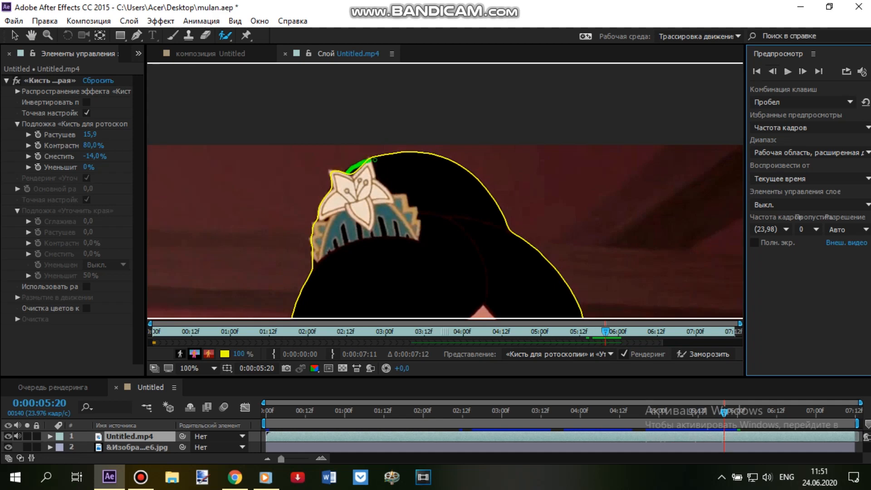
- Advance to 0:00:06:02 and check the cutout in the layer and composition views
click(803, 72)
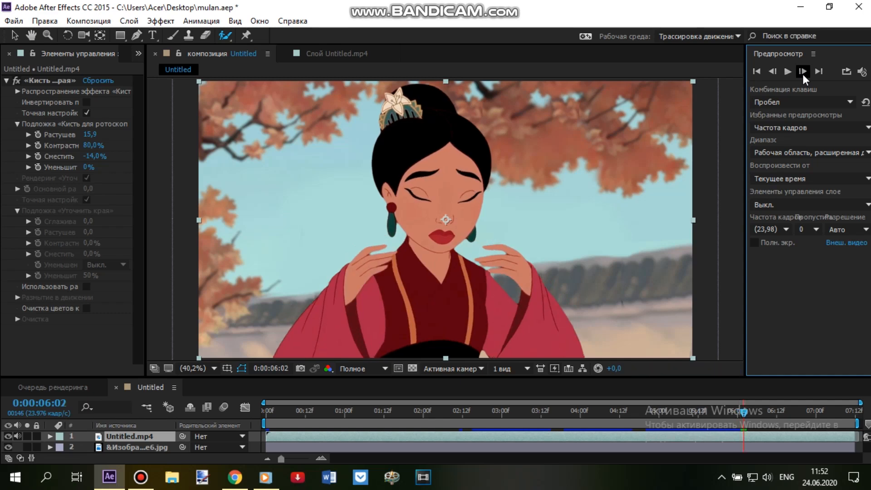
click(353, 53)
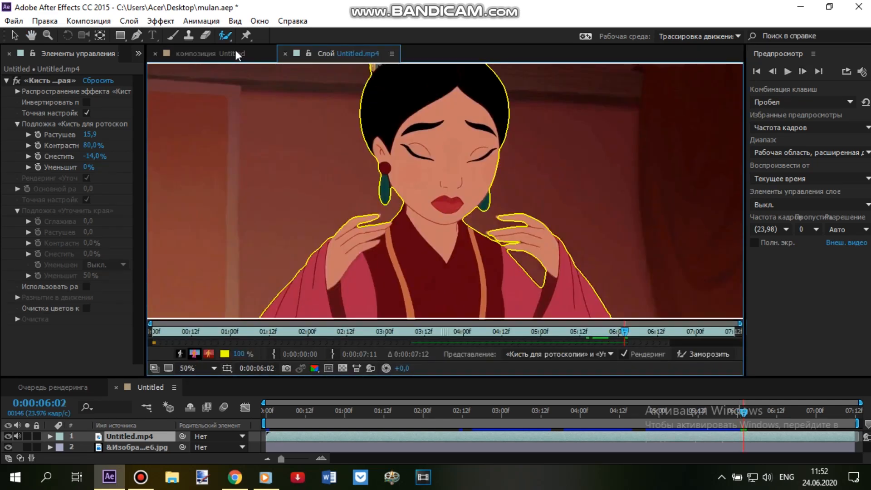
click(236, 53)
- Advance to 0:00:06:04 and refine the character's matte in the layer view with a Roto Brush stroke, checking it in the composition
click(802, 71)
click(343, 53)
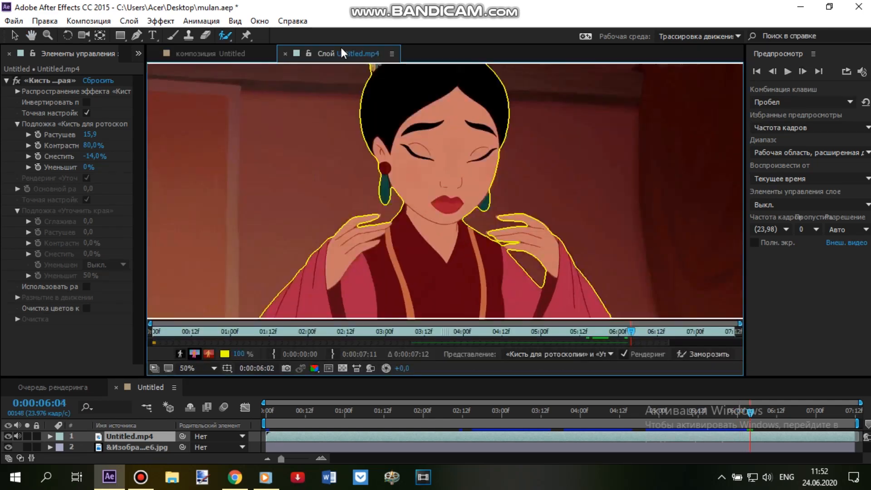
mouse_move(424, 153)
mouse_down()
mouse_move(426, 236)
mouse_move(454, 304)
mouse_up()
scroll(454, 300, up, 1)
click(773, 72)
click(802, 71)
drag(406, 169, 431, 160)
scroll(447, 177, down, 1)
drag(496, 237, 477, 18)
click(222, 54)
- Advance to 0:00:06:06 and subtract the gap below the top finger of the right-side hand from the matte
click(804, 72)
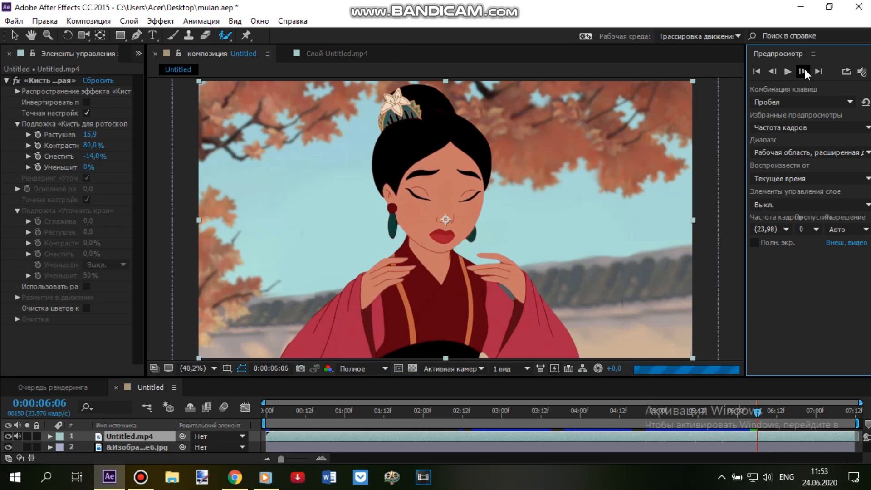
click(341, 53)
drag(417, 172, 380, 246)
mouse_move(503, 144)
mouse_down()
mouse_move(489, 307)
mouse_move(460, 200)
mouse_up()
scroll(460, 199, up, 1)
drag(519, 219, 496, 214)
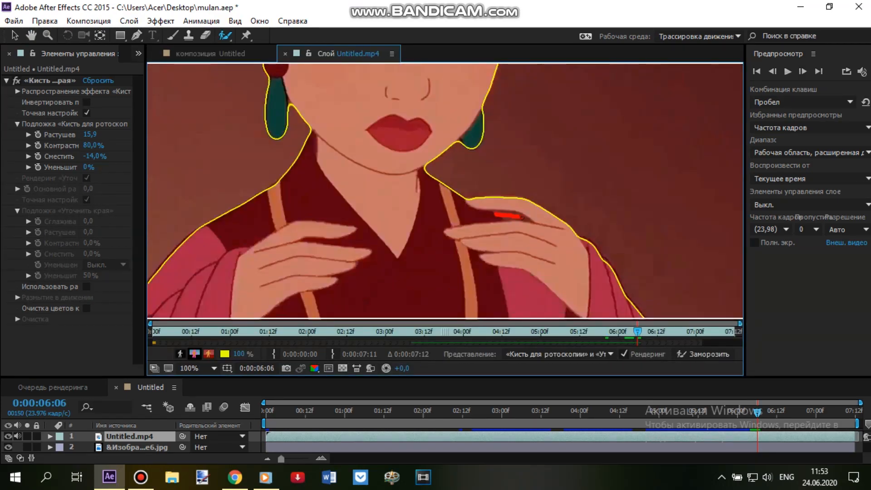
scroll(537, 227, down, 1)
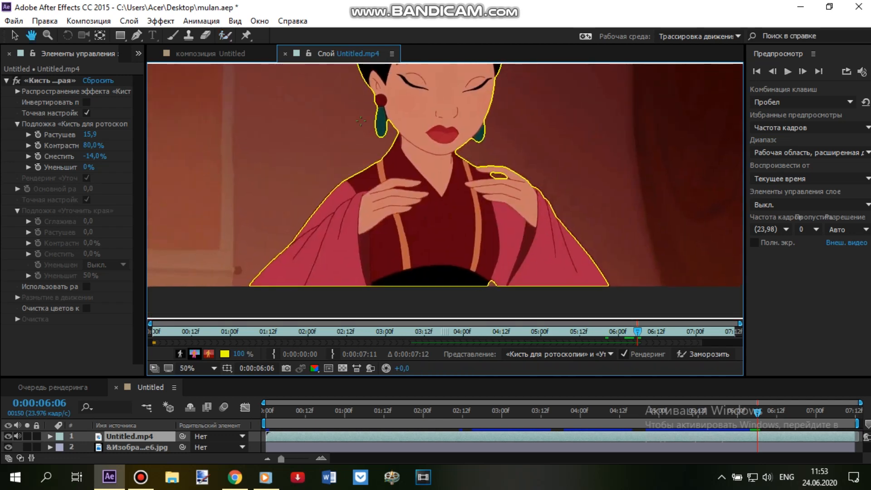
click(218, 54)
- Check the cutout at 0:00:06:08 in both the composition and layer views
click(805, 73)
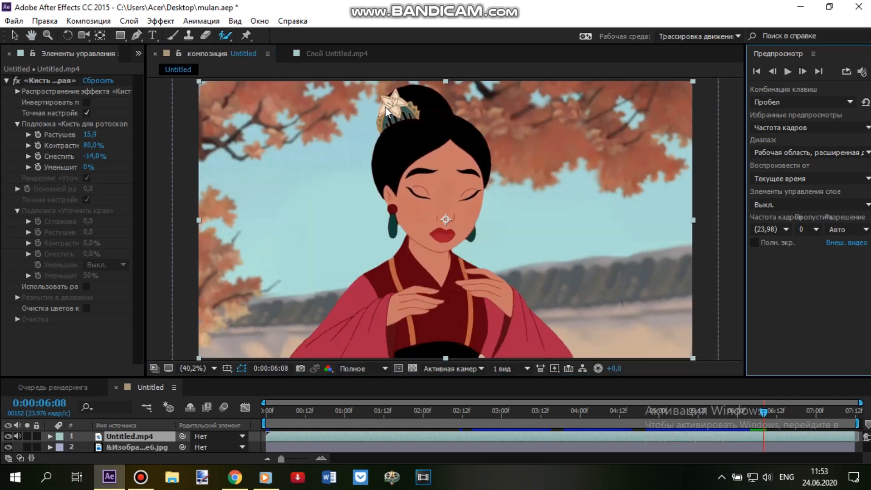
click(337, 54)
mouse_move(412, 154)
mouse_down()
mouse_move(413, 248)
mouse_move(415, 168)
mouse_up()
click(219, 54)
- Advance to 0:00:06:10 and add the missing shoulder edge beside the right-side hand to the matte
click(803, 72)
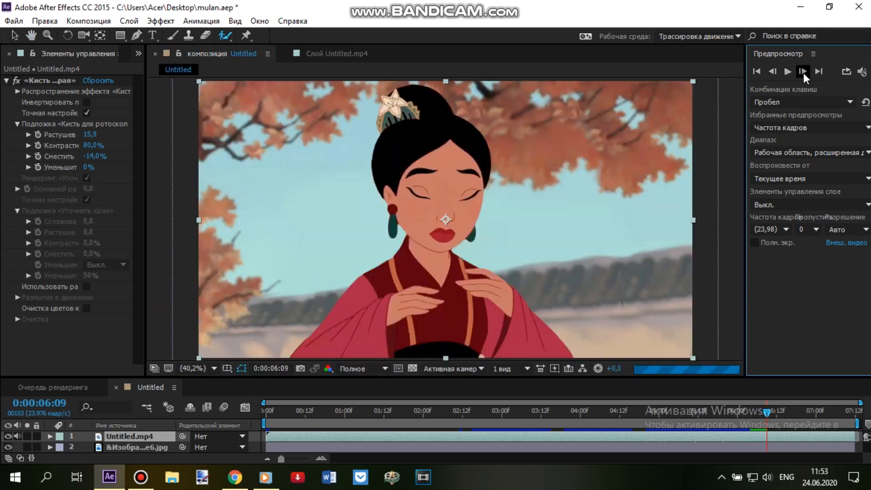
click(803, 72)
click(337, 54)
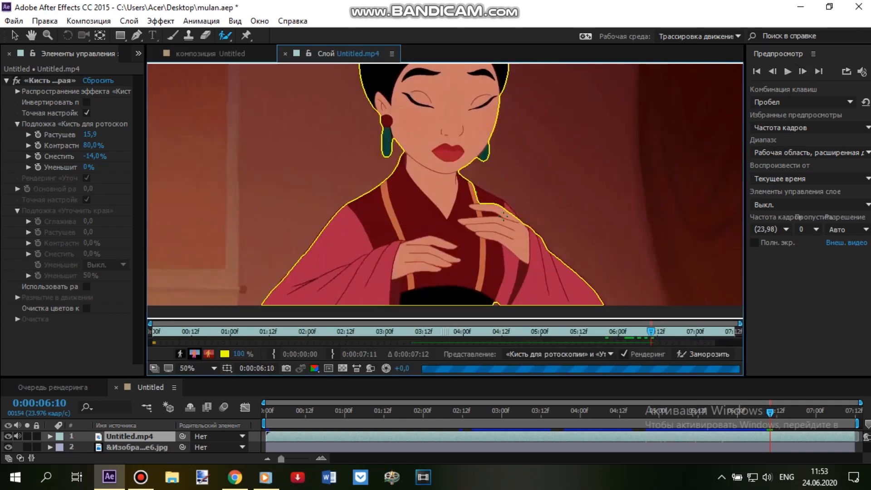
scroll(534, 216, up, 2)
drag(562, 213, 585, 239)
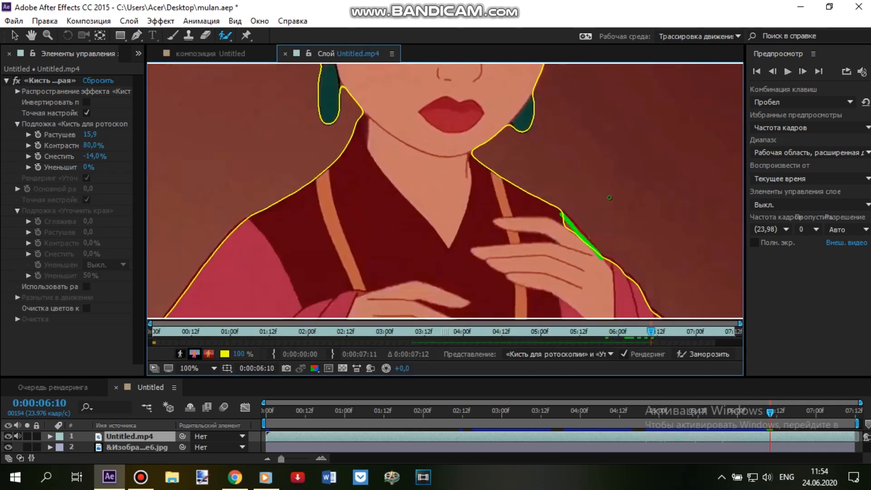
scroll(609, 197, down, 2)
click(203, 53)
- Advance to 0:00:06:12 and add the right-side shoulder and sleeve edge back to the matte
click(803, 71)
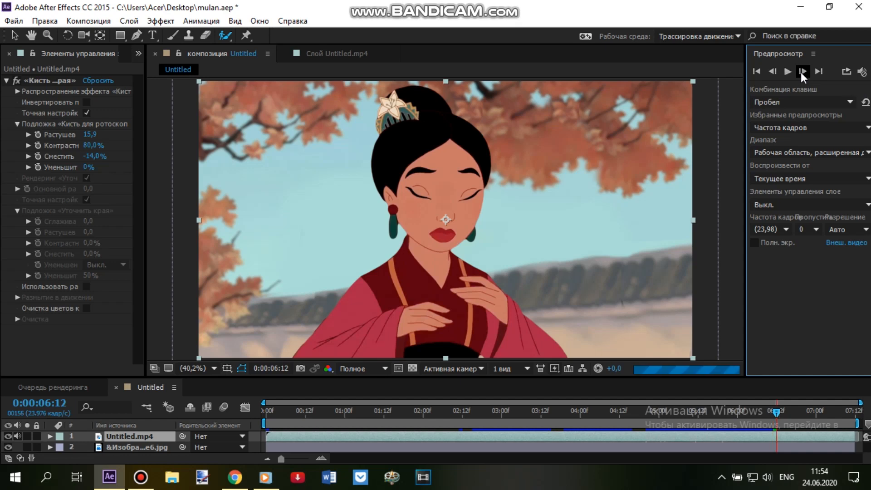
click(337, 53)
click(773, 72)
click(804, 71)
drag(502, 210, 551, 277)
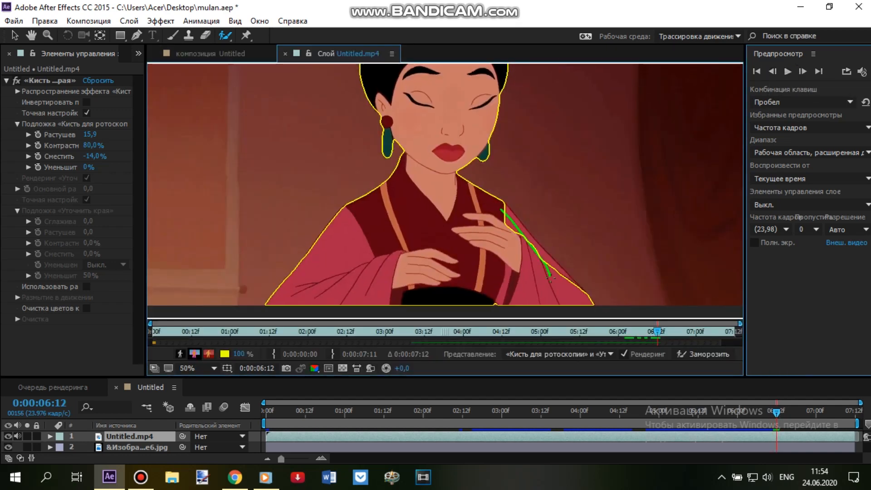
click(209, 54)
- Advance to 0:00:06:14 and subtract the small spot between the black belt and the right-side sleeve from the matte
click(804, 72)
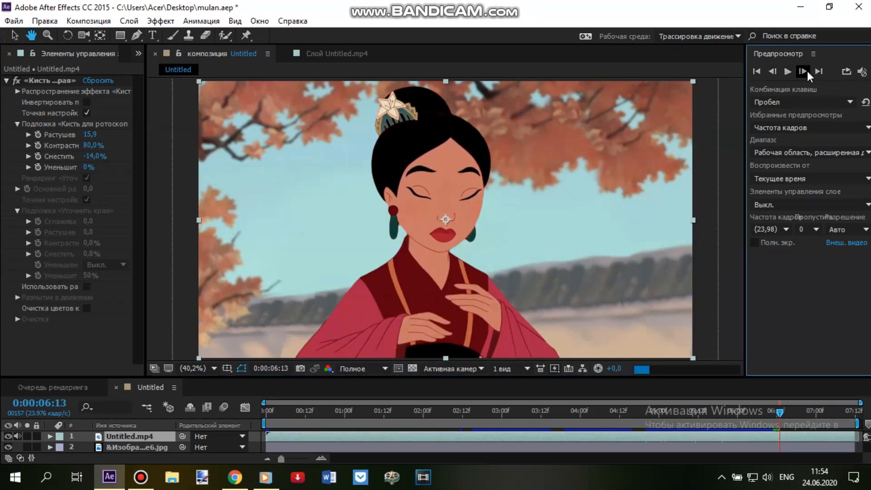
click(345, 53)
scroll(449, 74, down, 2)
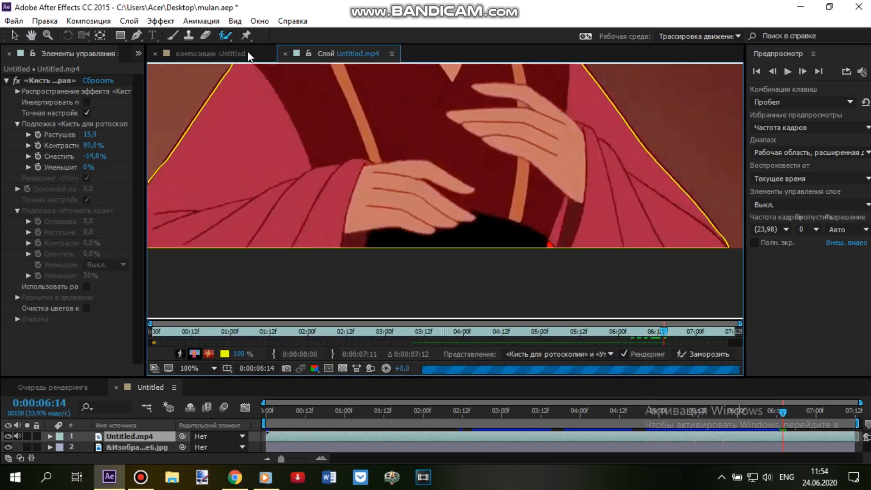
click(247, 51)
- Examine the cutout in the layer and composition views frame by frame from 0:00:06:16 to 0:00:07:05
click(803, 72)
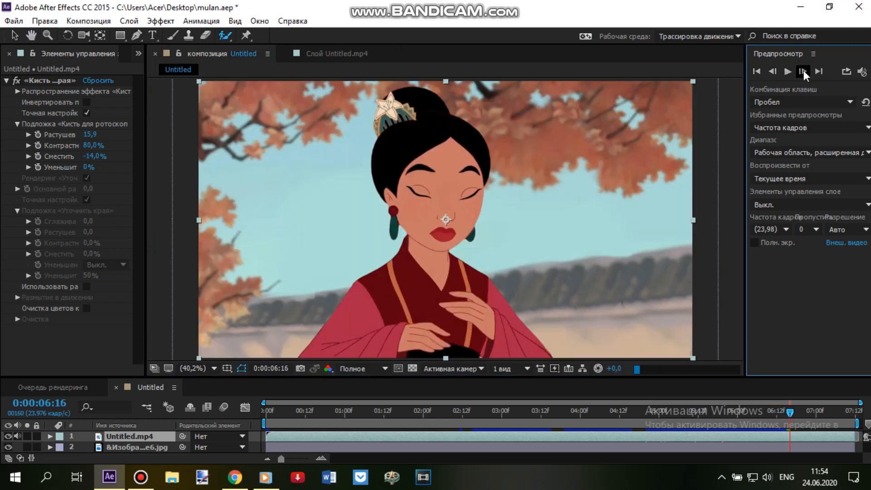
click(345, 53)
key(space)
scroll(402, 129, down, 1)
drag(402, 129, 405, 172)
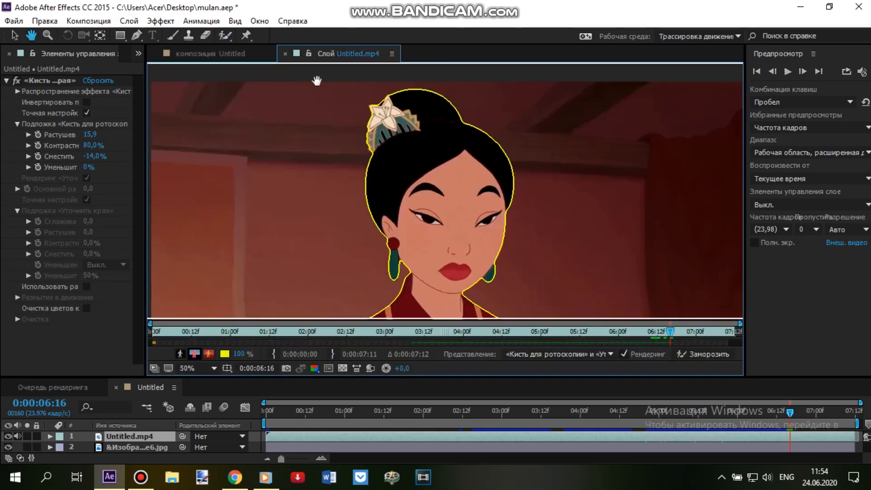
click(803, 73)
click(803, 71)
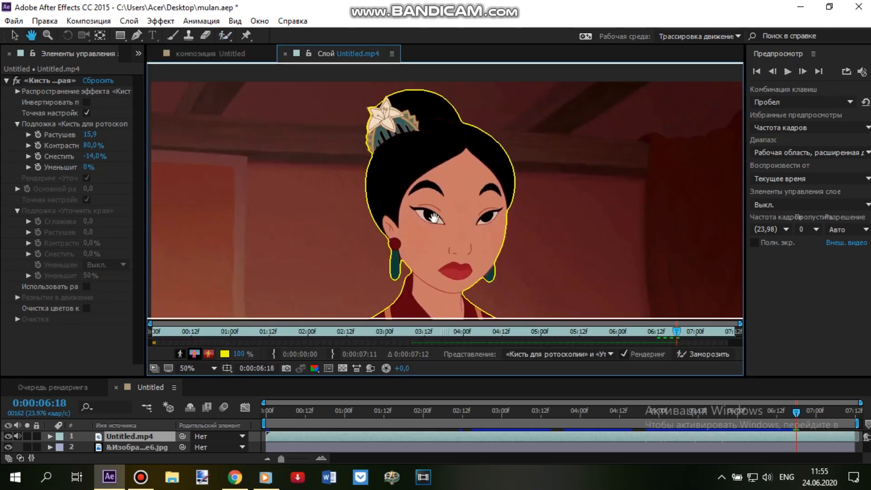
click(805, 72)
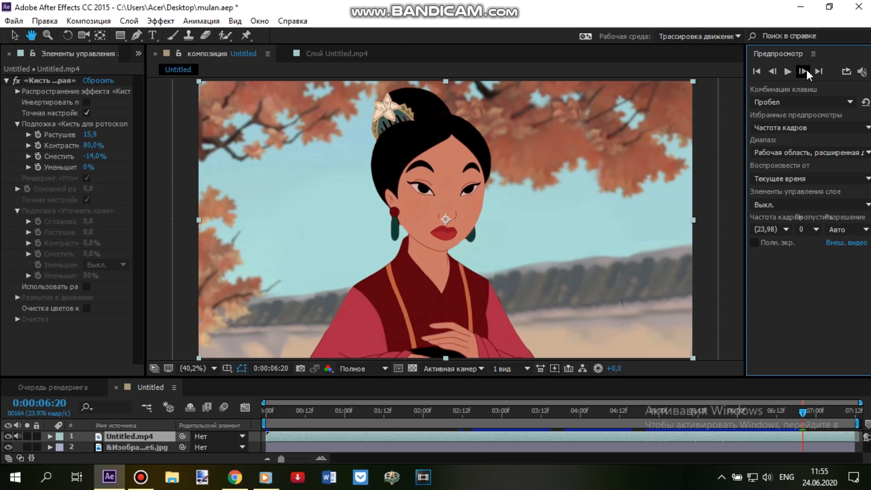
click(803, 71)
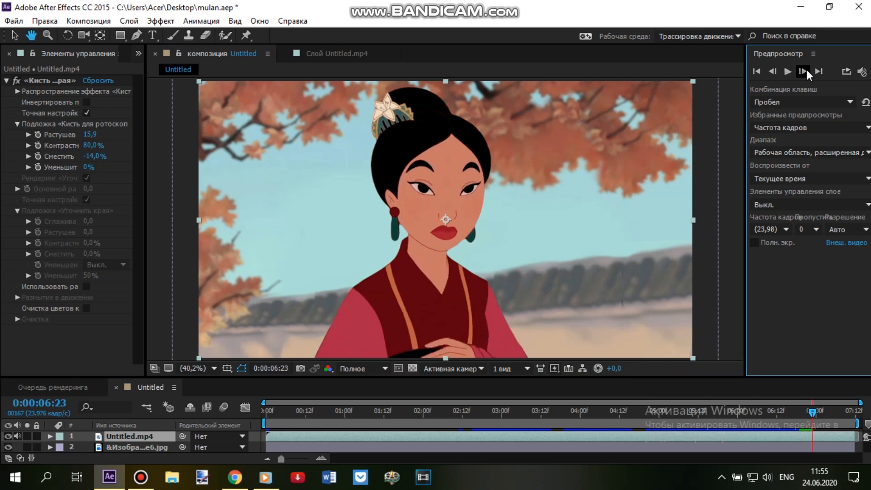
click(804, 72)
click(807, 73)
click(807, 73)
click(806, 73)
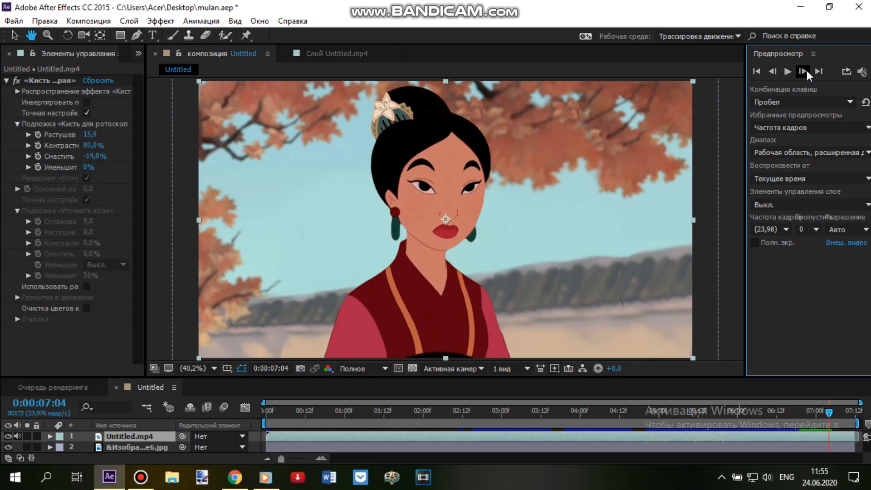
click(804, 71)
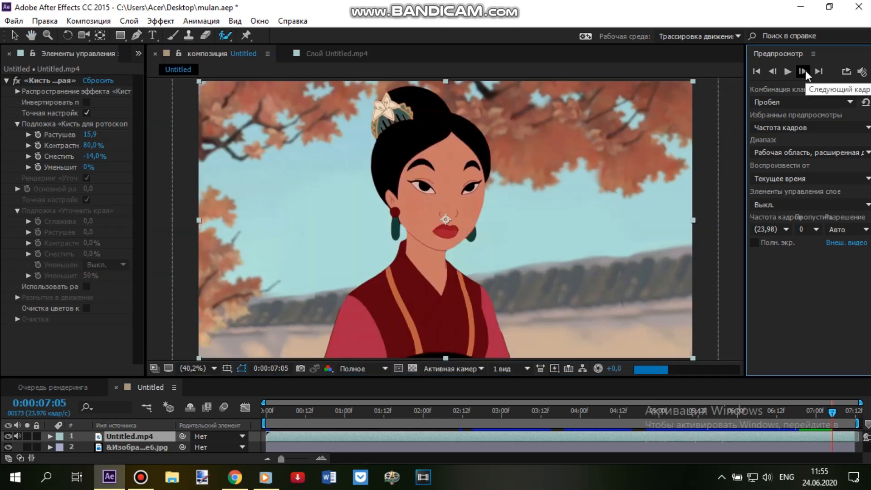
- Advance to 0:00:07:06 and add the outer edge of the right-side sleeve to the matte
click(804, 71)
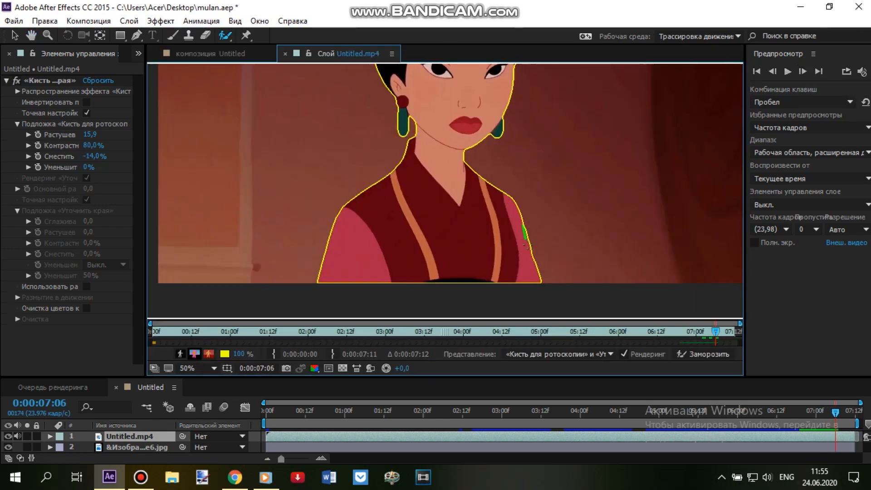
scroll(558, 243, up, 4)
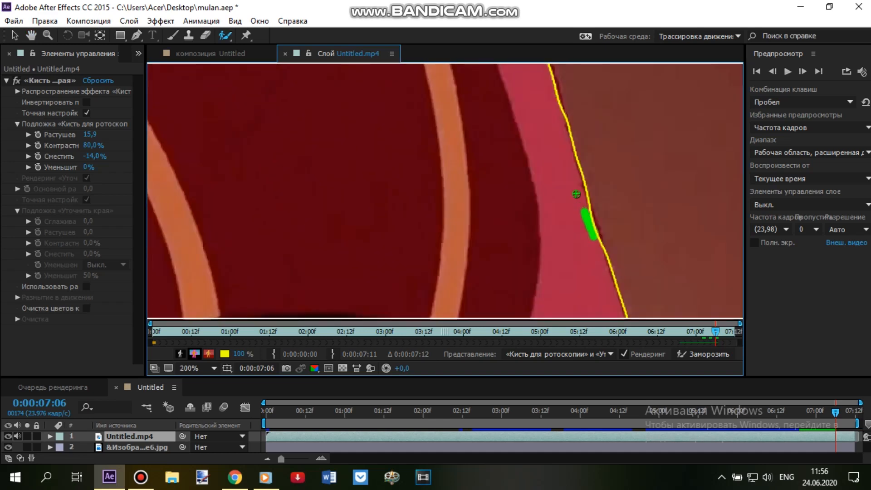
click(237, 53)
- Examine the cutout in the composition frame by frame up to 0:00:07:11
click(803, 72)
click(803, 72)
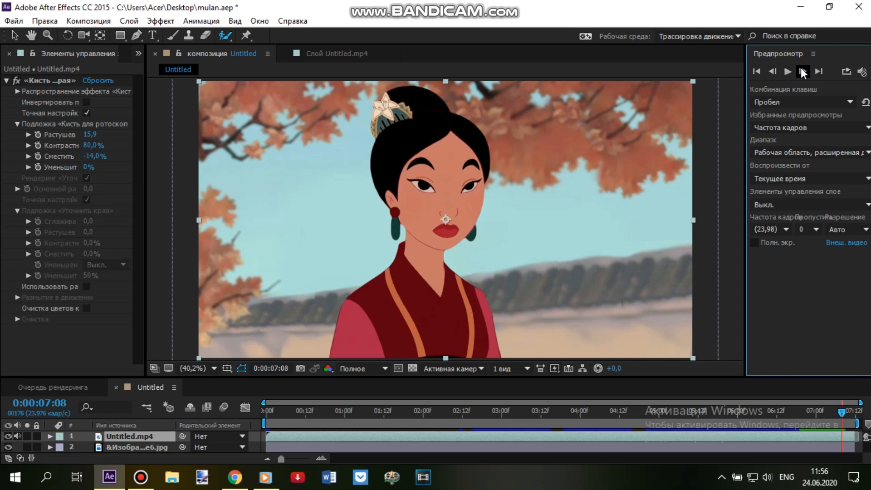
click(804, 72)
click(803, 72)
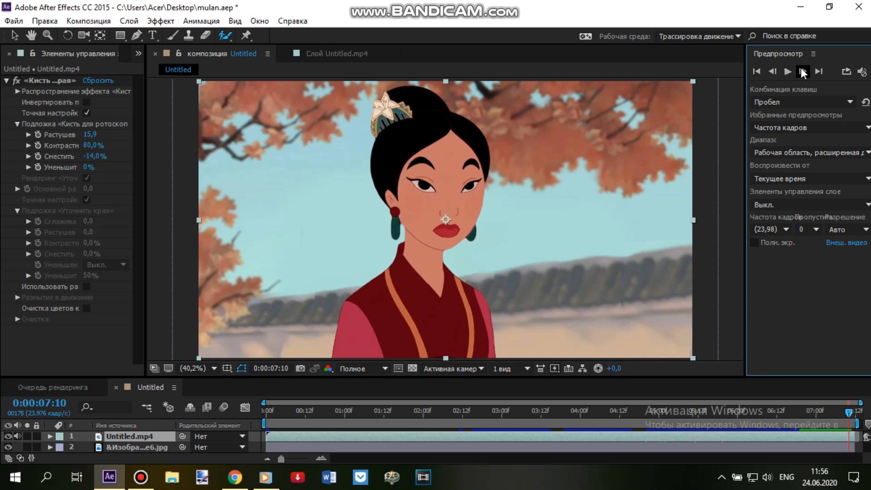
click(803, 72)
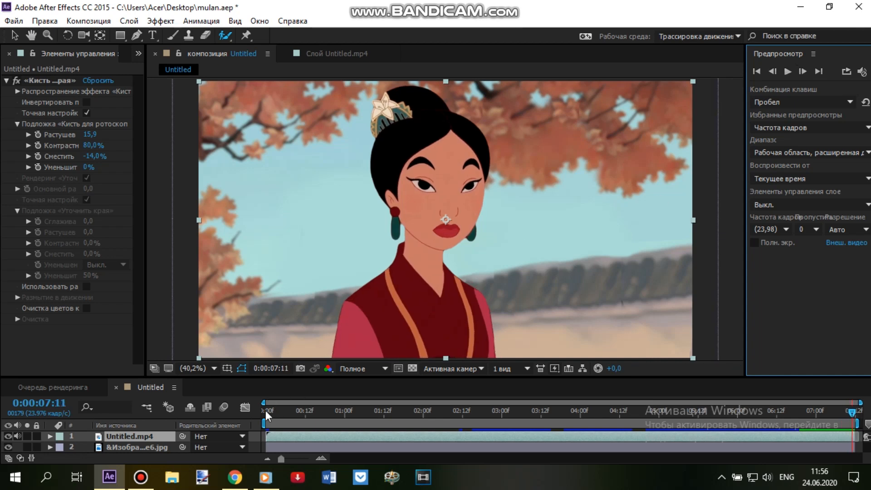
- Hide the autumn background image layer at the start of the timeline and collapse the Roto Brush effect settings
click(267, 411)
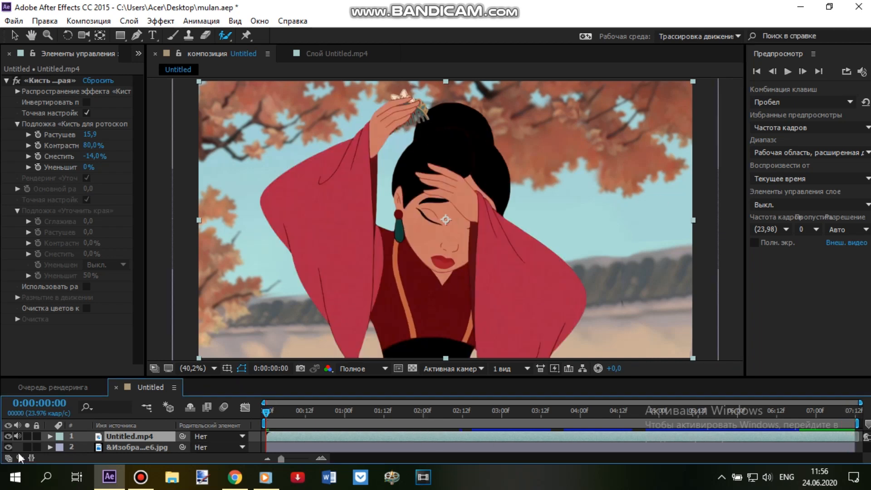
click(10, 448)
mouse_move(554, 7)
click(459, 146)
click(268, 410)
click(7, 81)
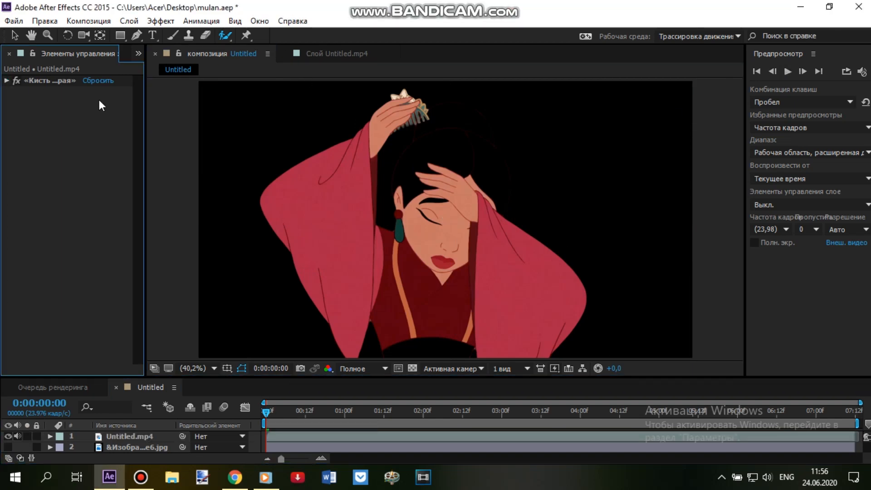
- Preview the cutout without its background from the first frame, stepping through the frames around 0:00:06:16
click(789, 74)
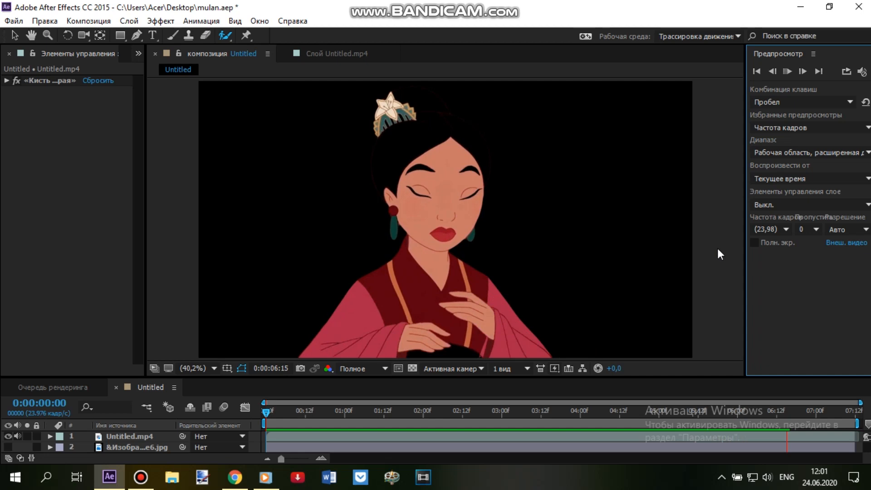
click(803, 72)
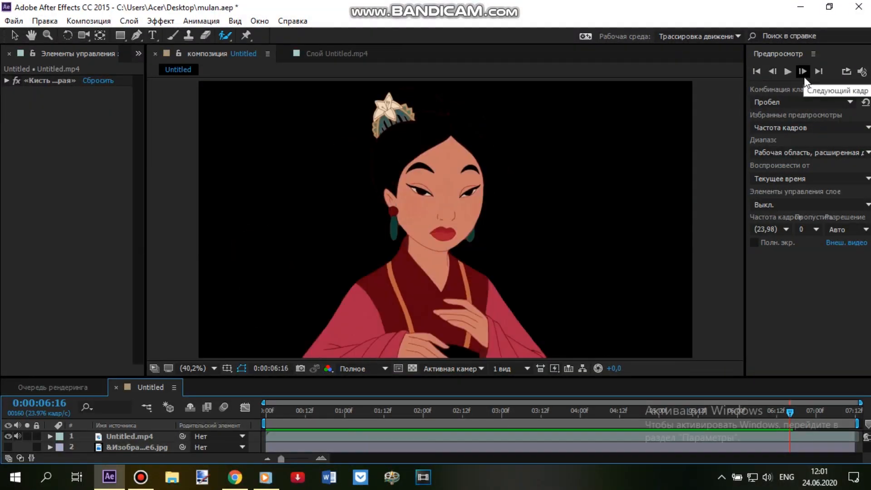
click(805, 75)
- Shorten the work area to end just before 0:00:04:00 and preview it from the first frame
click(266, 412)
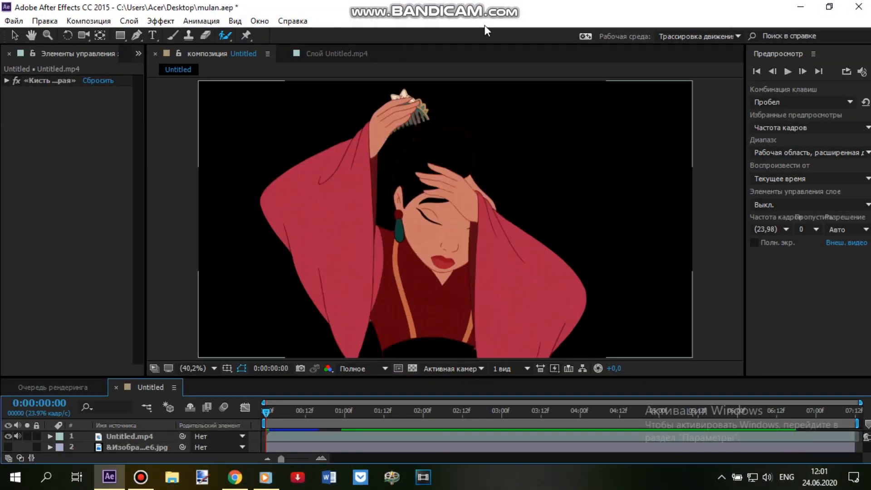
drag(858, 423, 569, 425)
click(788, 71)
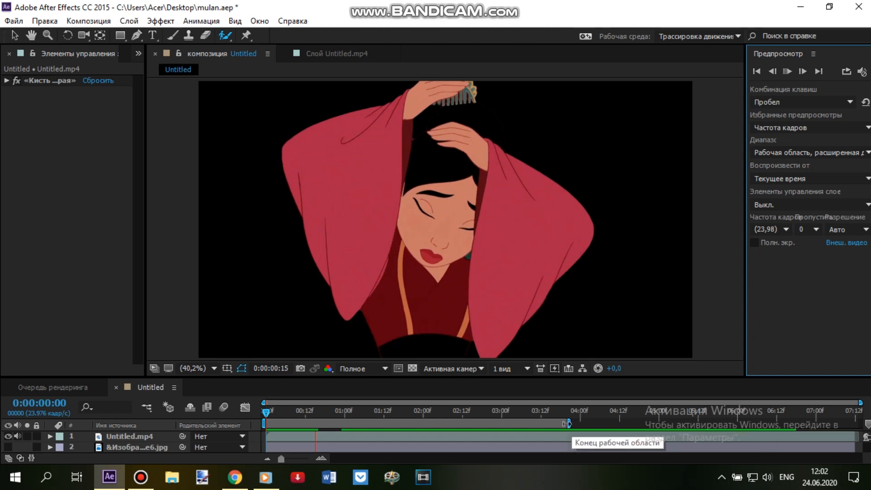
- Stop the preview and replay the shortened work area from 0:00:00:00
key(space)
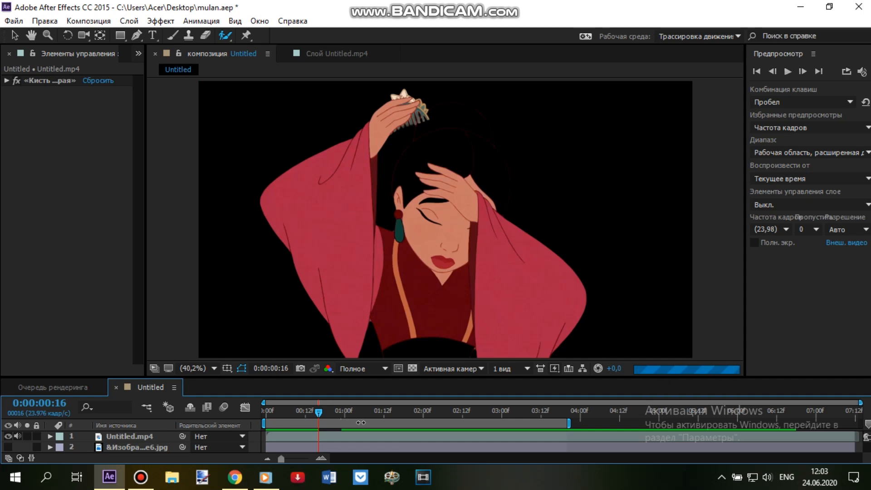
click(268, 415)
click(788, 72)
click(788, 72)
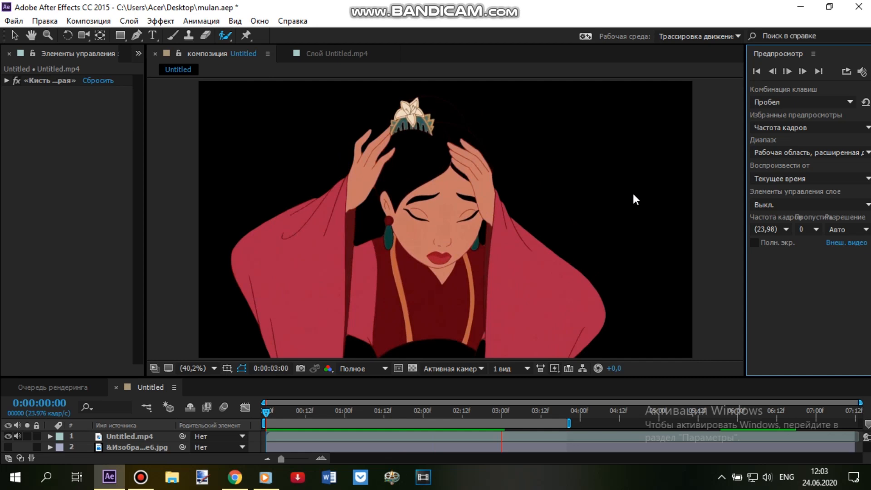
- Apply the Hue/Saturation effect to the Untitled.mp4 layer and lower its master lightness to -4
click(160, 21)
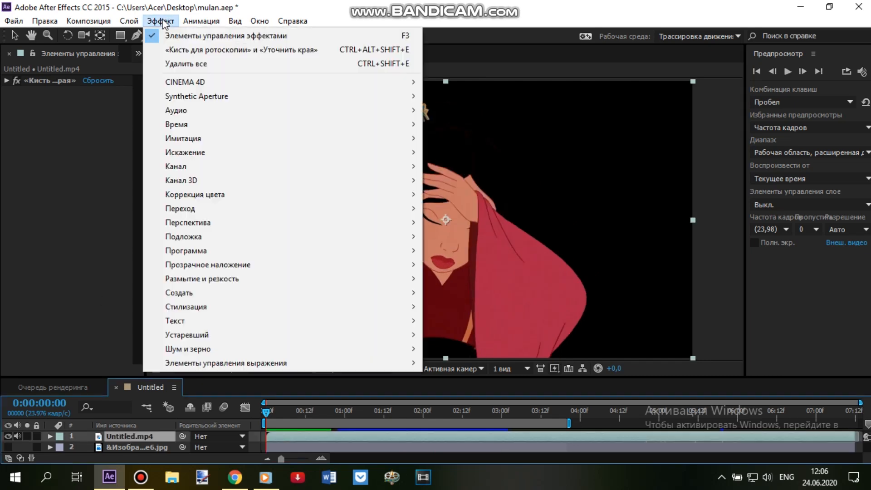
mouse_move(385, 198)
click(494, 439)
click(80, 236)
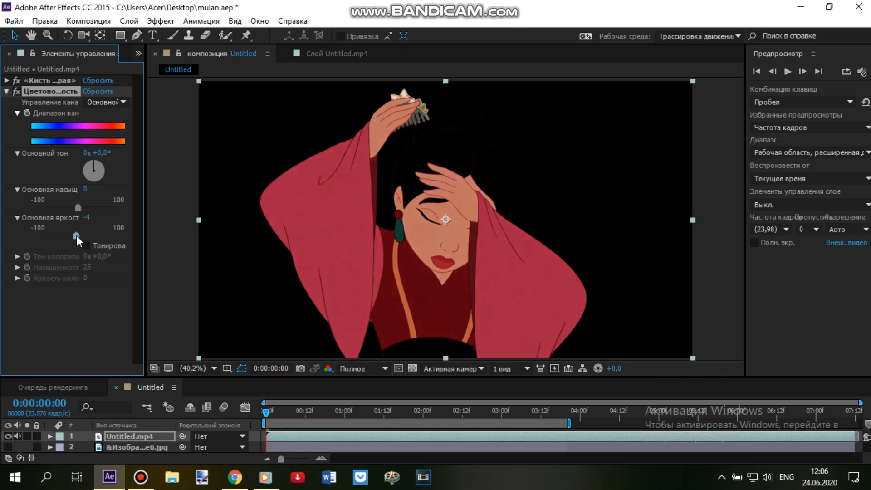
click(7, 91)
- Preview the color-adjusted cutout from the first frame, widening the effect settings area
click(788, 72)
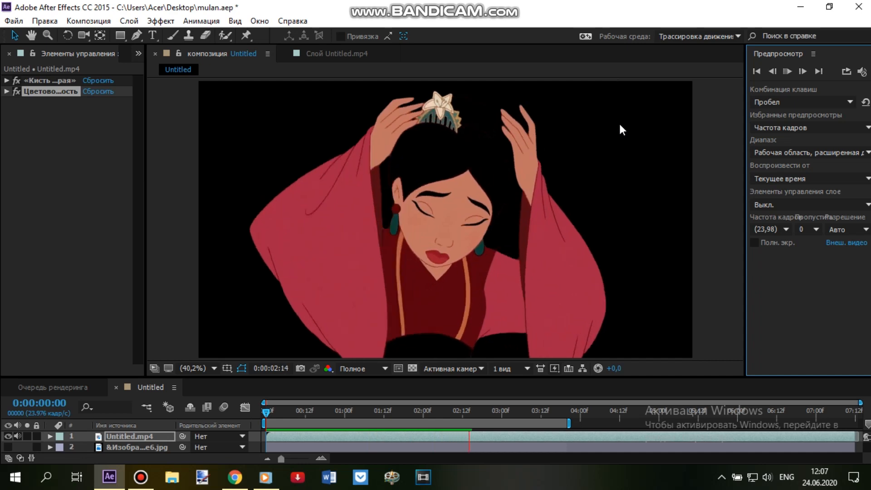
drag(145, 200, 201, 210)
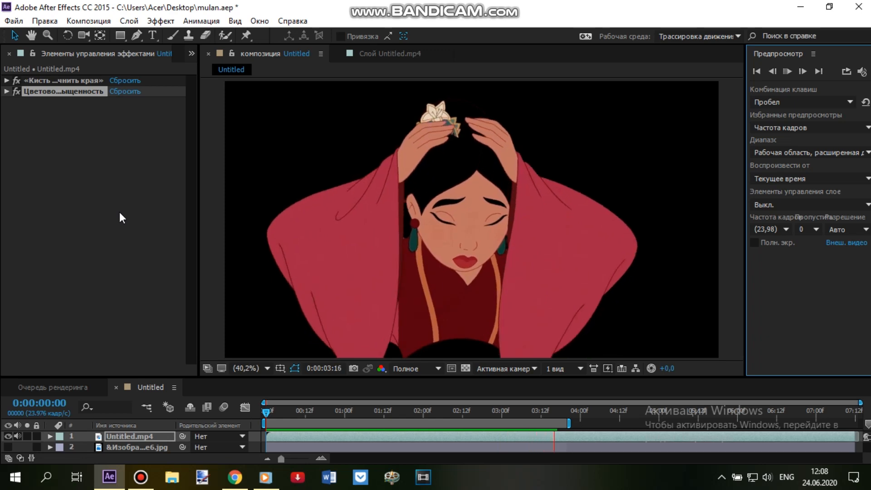
click(270, 408)
- Add the composition to the render queue and set its AVI output channels to RGB with alpha (Millions of Colors+)
click(91, 23)
click(215, 130)
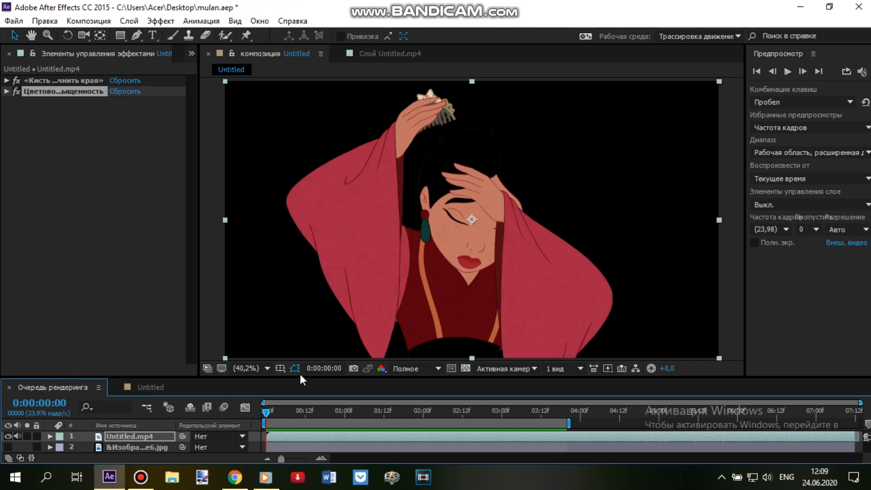
drag(266, 375, 268, 346)
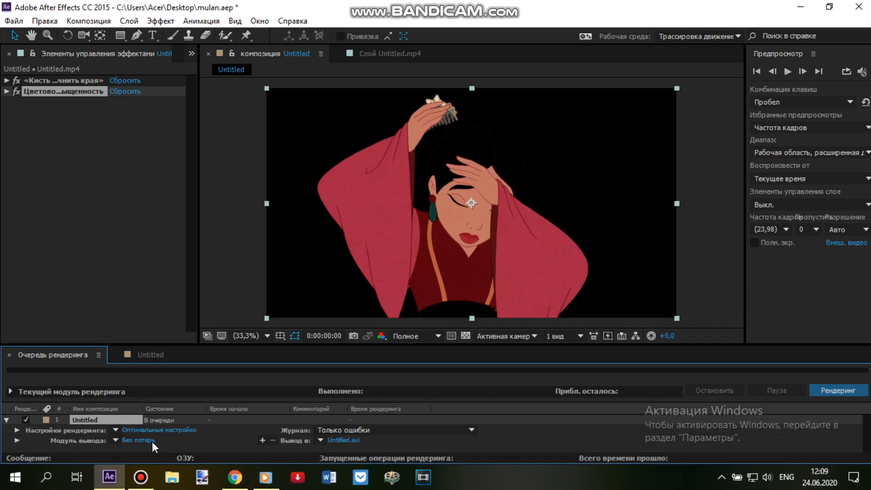
click(151, 441)
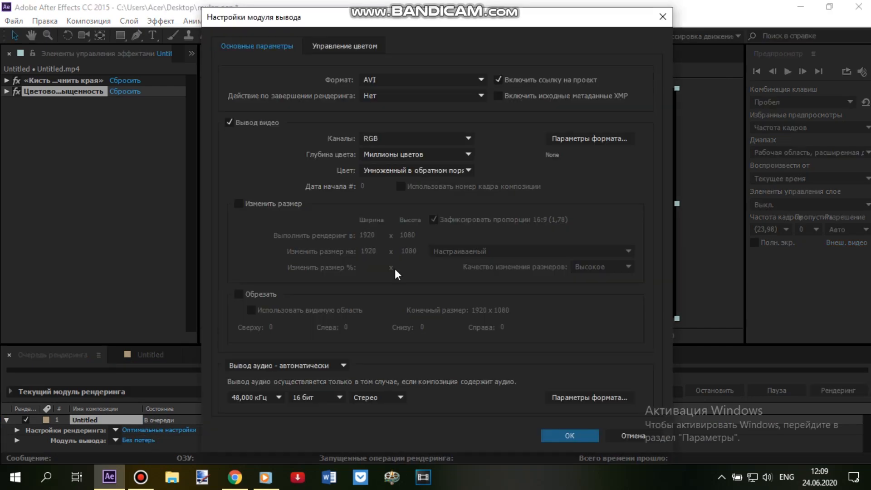
click(417, 139)
click(409, 174)
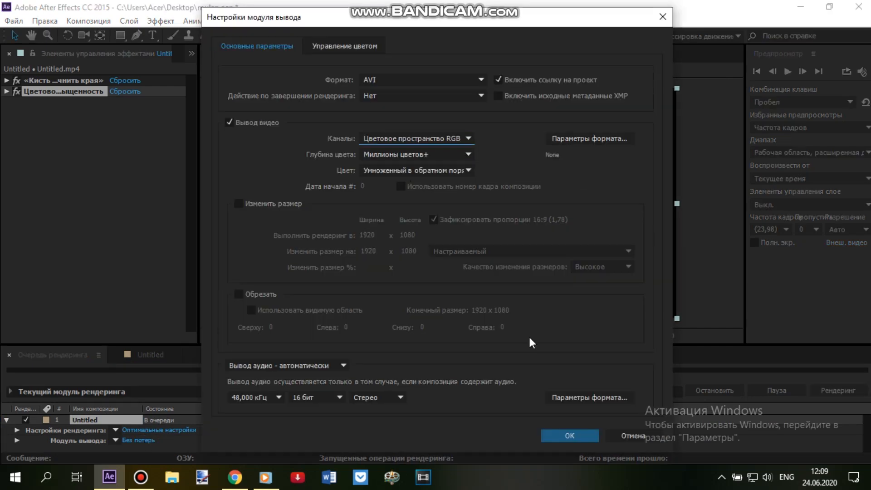
click(569, 436)
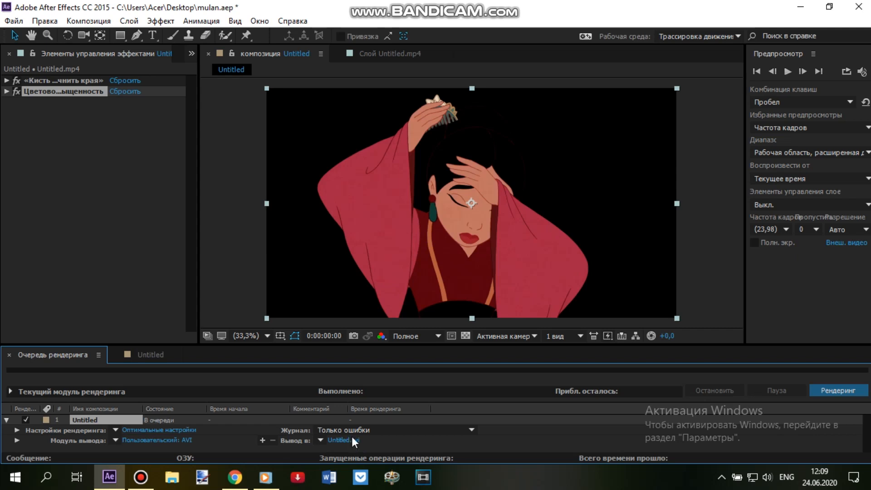
- Name the output file 1 on the desktop and render the first part
click(355, 443)
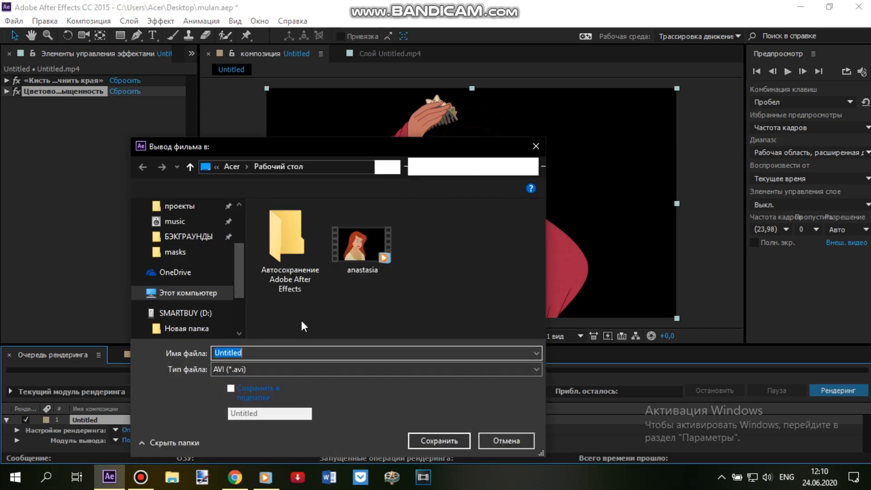
text(1)
click(459, 440)
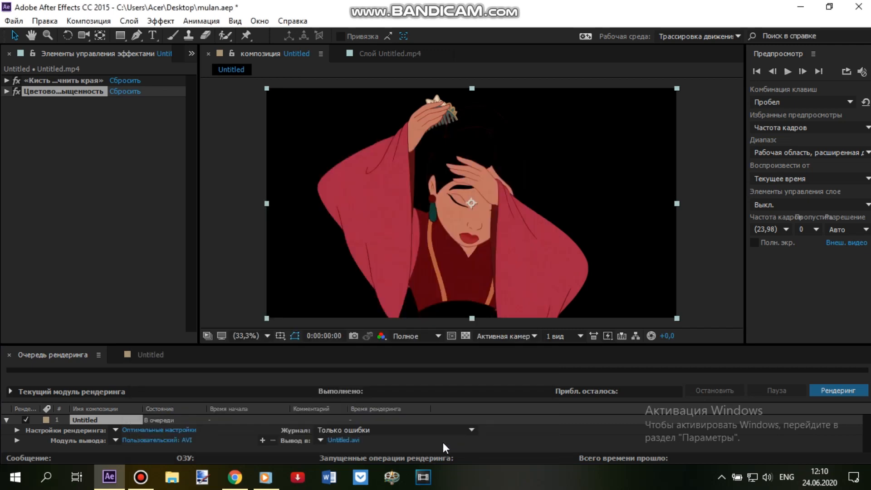
click(830, 390)
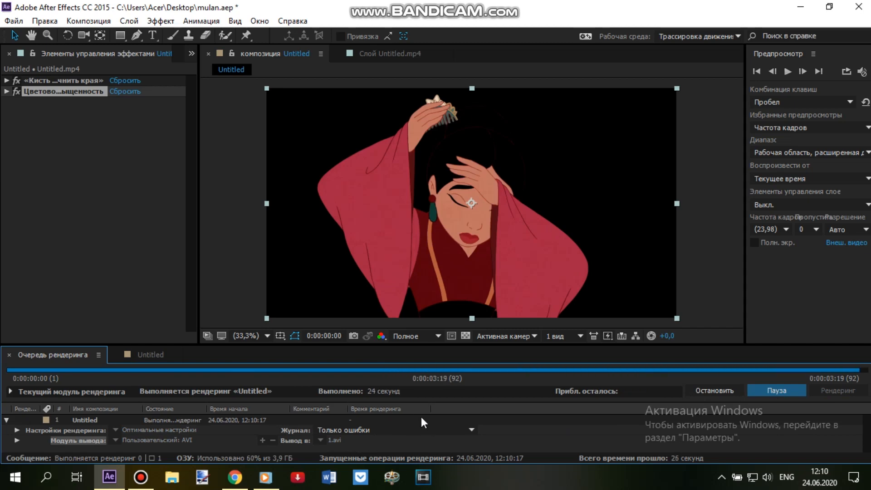
- Shift the work area to run from about 0:00:03:20 to the end of the composition and preview that part
click(157, 355)
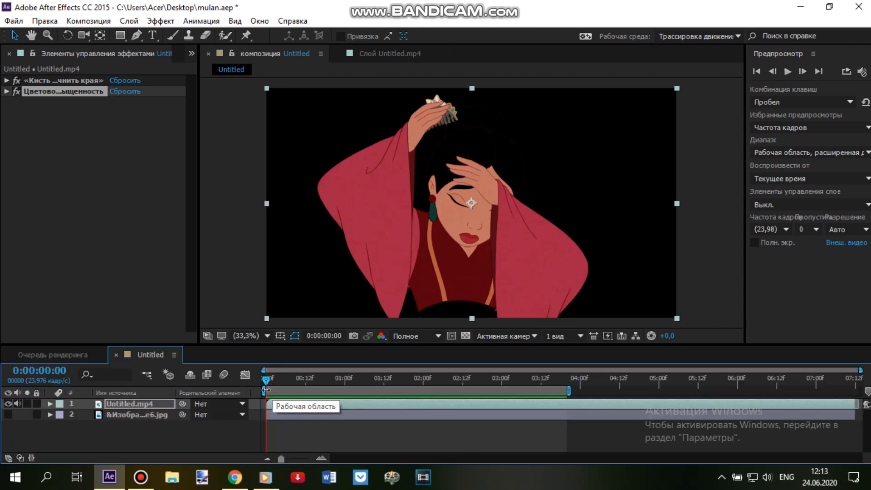
drag(285, 390, 565, 392)
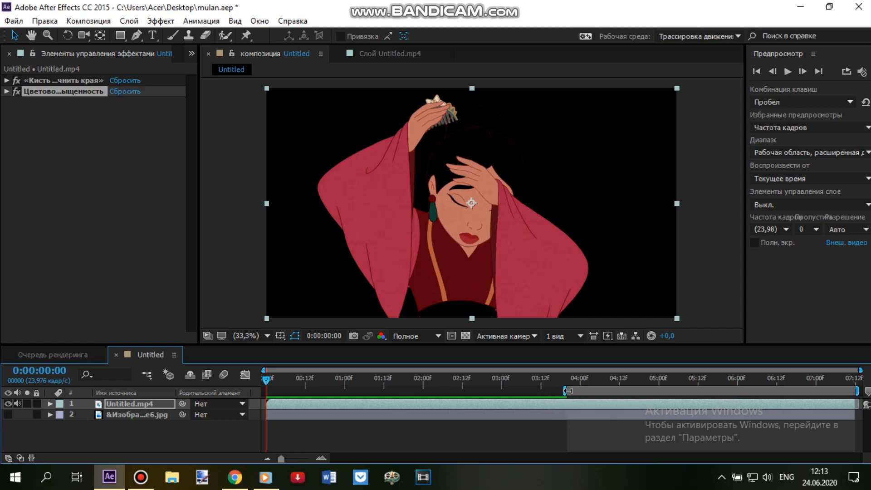
key(space)
click(787, 72)
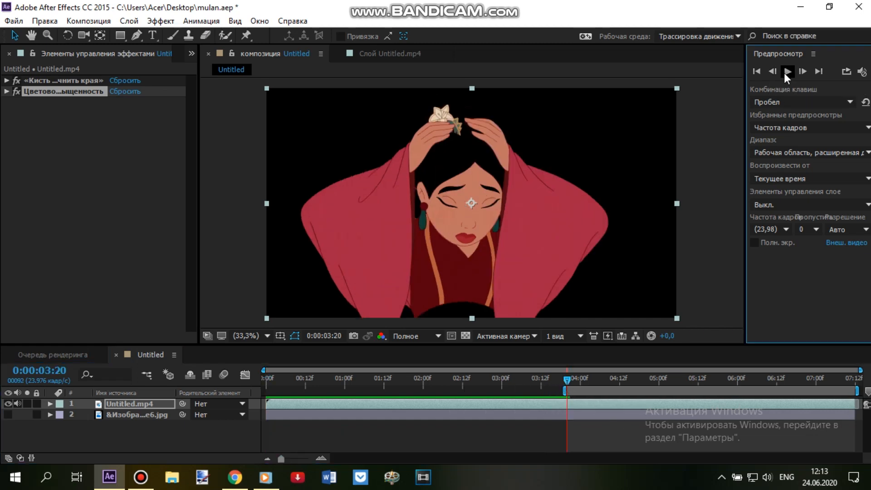
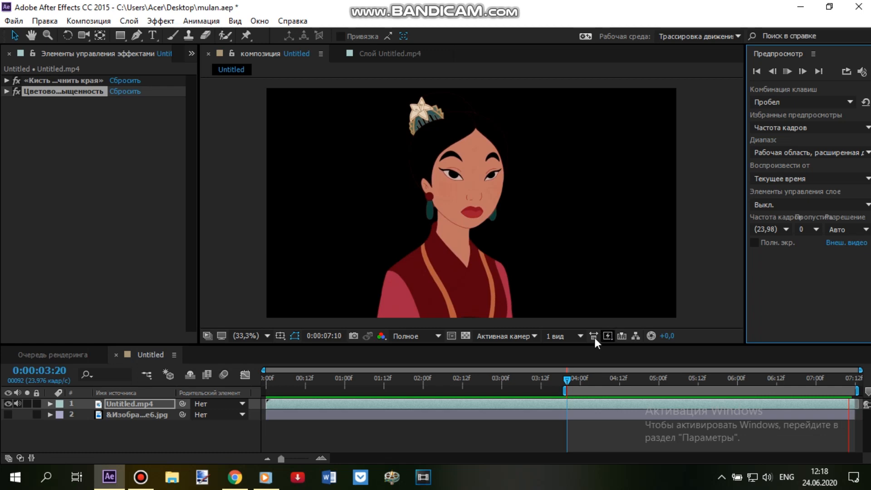
key(space)
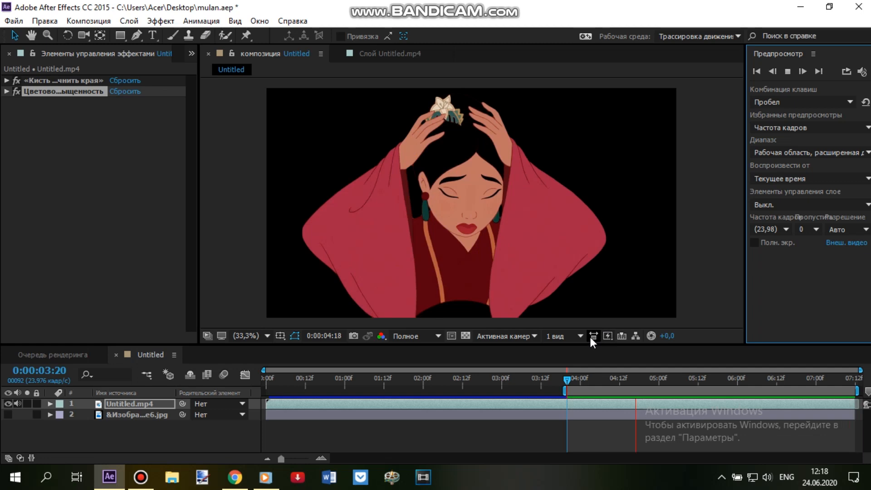
- Replay the second part of the cutout from 0:00:03:20 and stop the playback
click(568, 380)
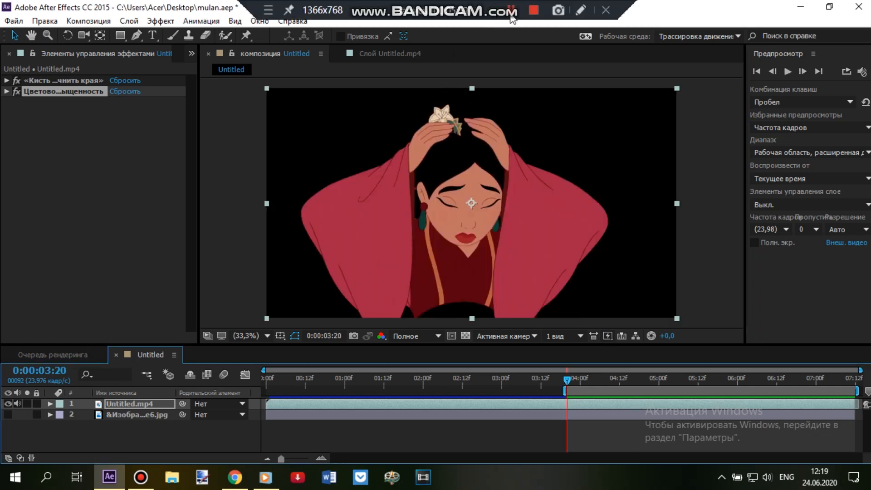
click(567, 380)
click(788, 72)
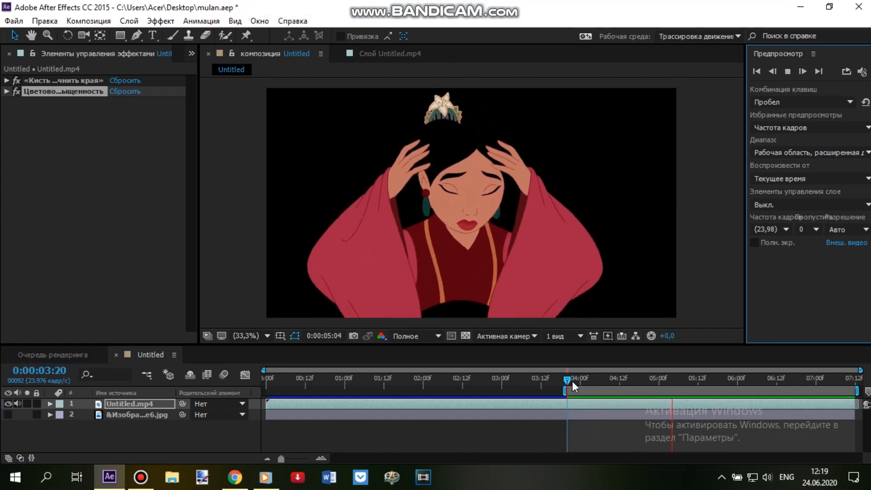
click(568, 382)
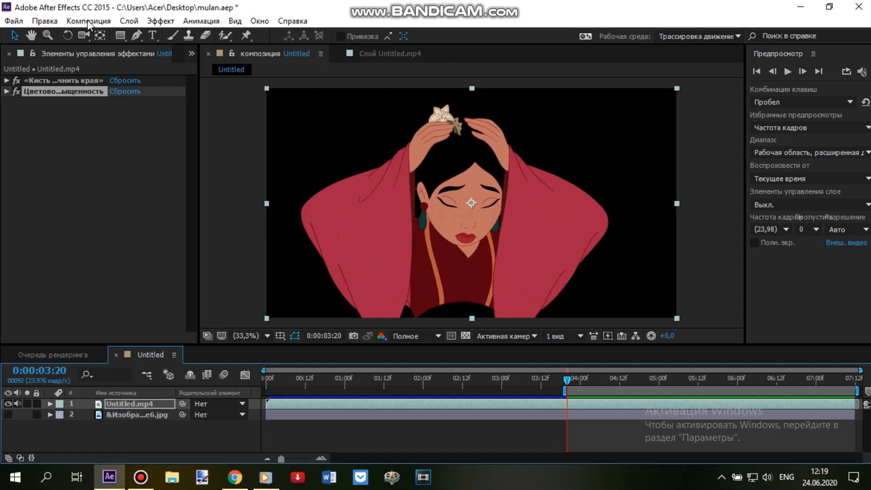
- Queue the second part for rendering as AVI with its output channels set to RGB with alpha
click(91, 21)
click(230, 127)
click(149, 449)
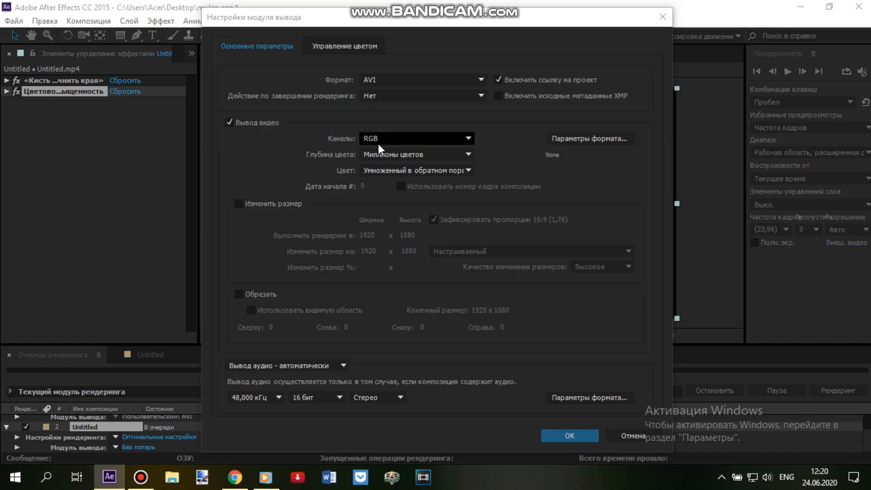
click(425, 138)
click(435, 167)
click(570, 435)
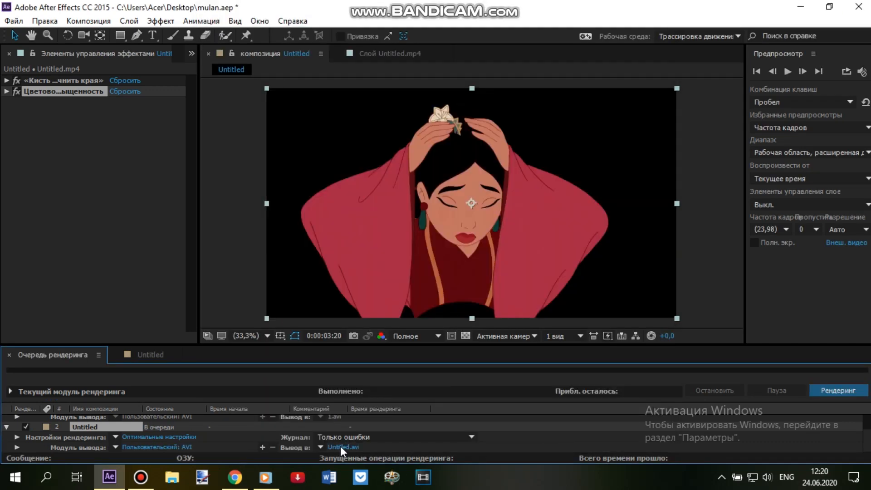
- Name the second part's output file 2 and render it
click(339, 448)
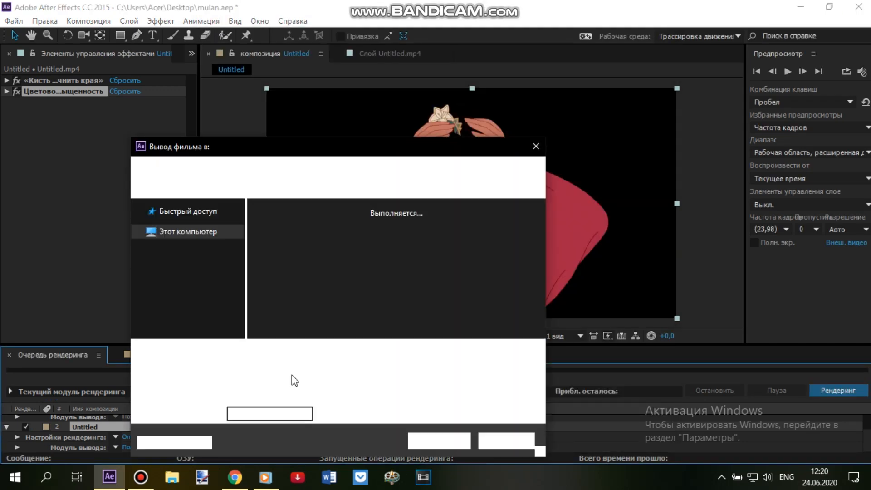
text(2)
click(420, 435)
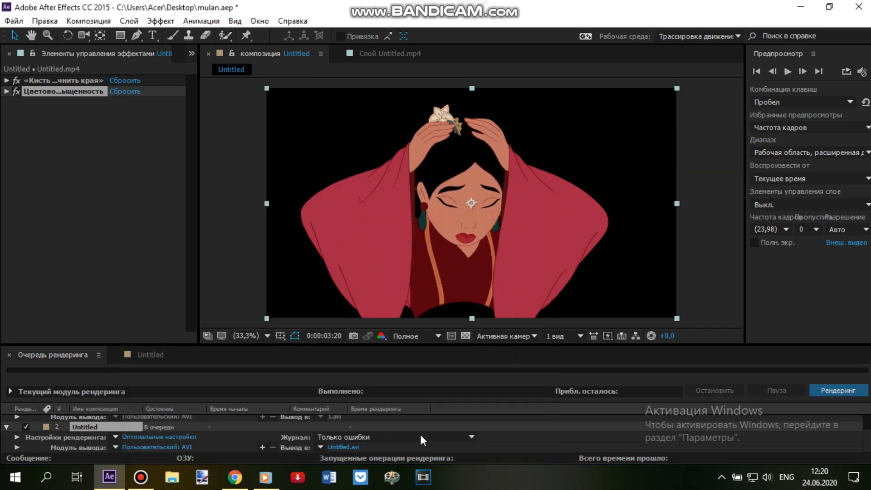
click(839, 391)
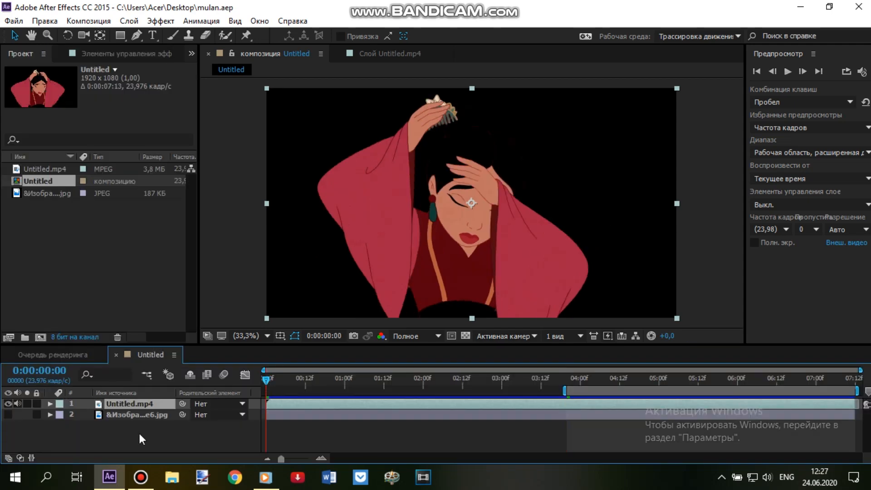
- Gather the existing project items in a new folder and import the rendered files 1.avi and 2.avi from File Explorer
click(121, 234)
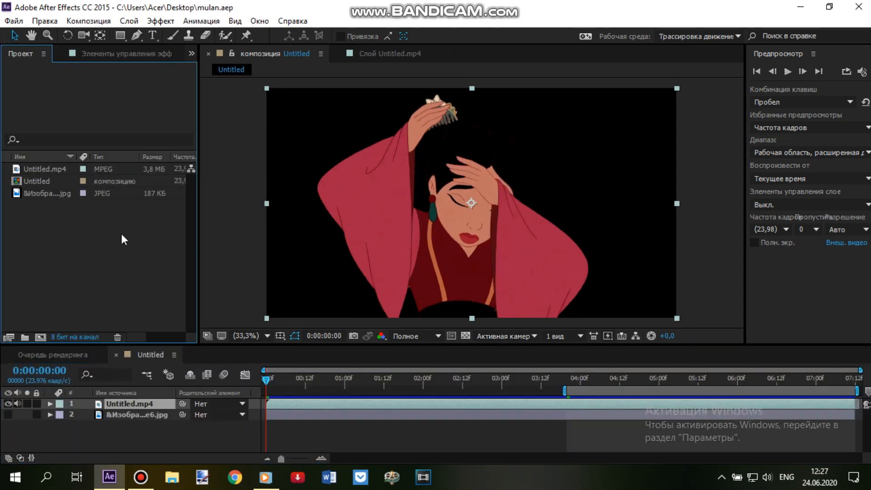
click(25, 337)
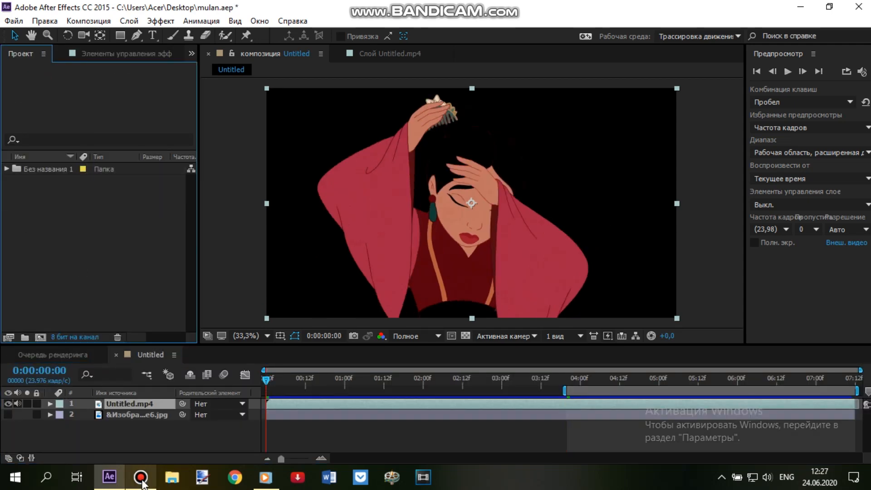
click(172, 478)
click(64, 182)
drag(185, 104, 329, 142)
drag(528, 231, 422, 233)
drag(422, 233, 82, 235)
- Place 1.avi at the timeline start and 2.avi directly after it beneath the existing layers, and hide the Untitled.mp4 layer
drag(44, 193, 110, 435)
drag(33, 181, 573, 436)
click(8, 403)
- Extend the work area back to the first frame and preview the two joined clips
drag(565, 391, 259, 391)
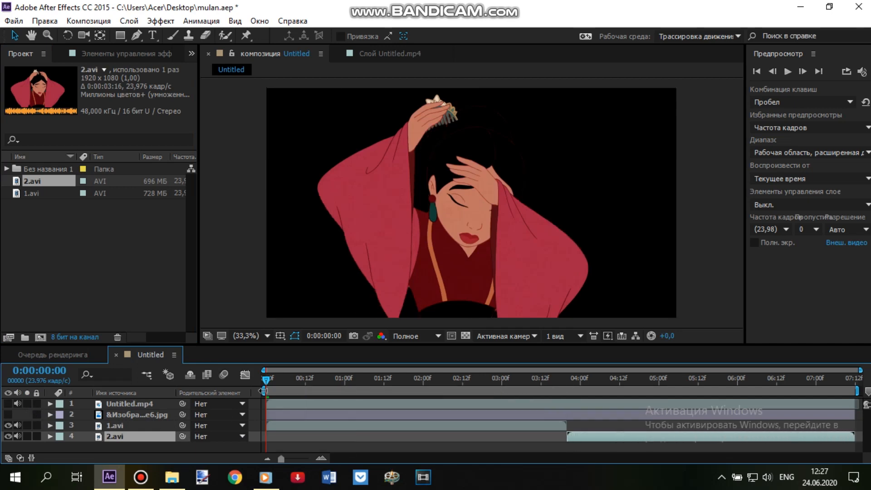
key(space)
click(790, 72)
click(790, 73)
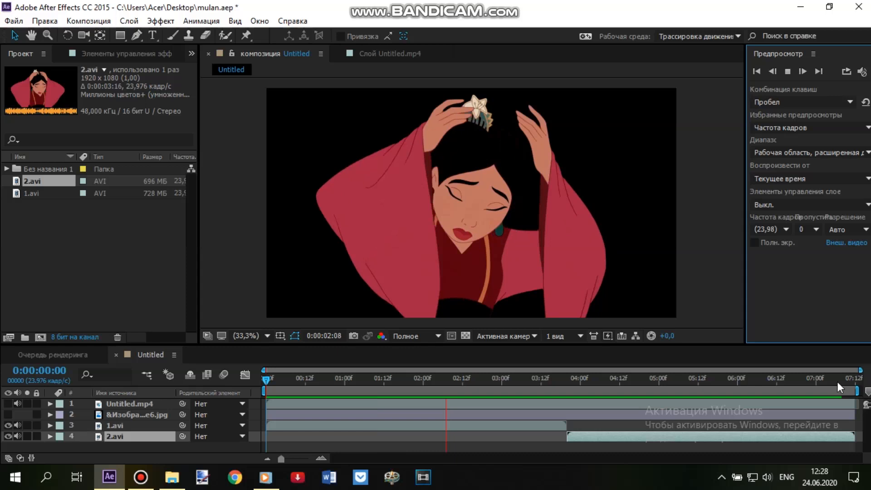
- Check the frames around 0:00:07:07 and replay the joined clips from the first frame
click(803, 71)
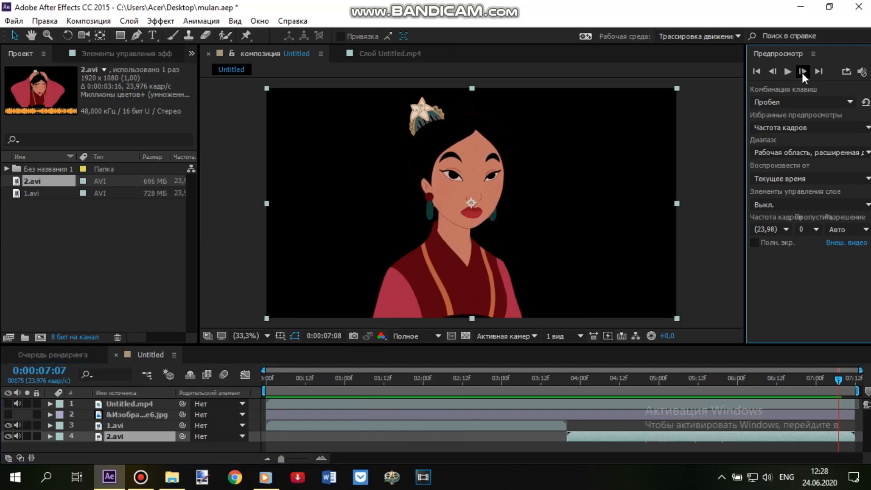
click(788, 74)
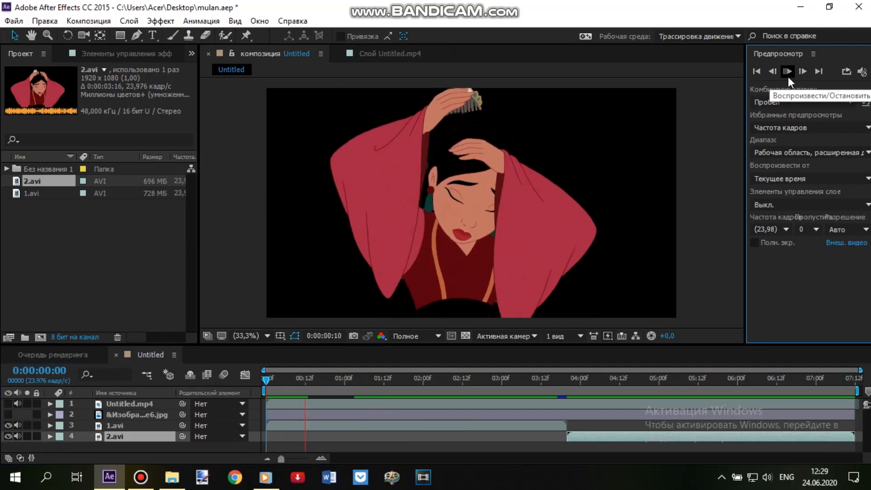
click(266, 380)
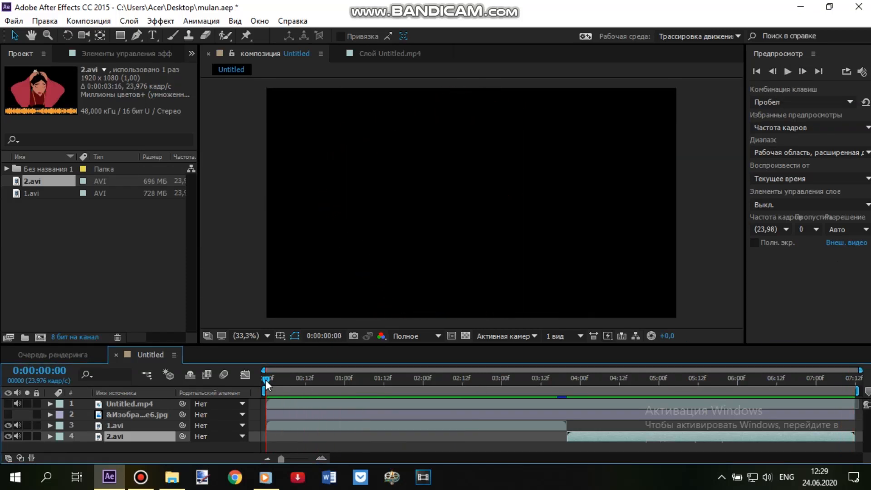
click(788, 74)
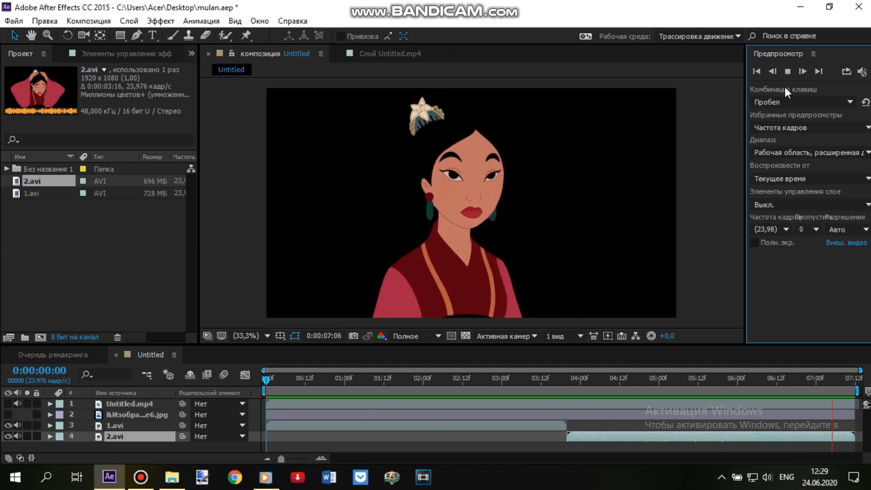
- Add the joined composition to the render queue and render it as an AVI named mulan on the Desktop
click(267, 377)
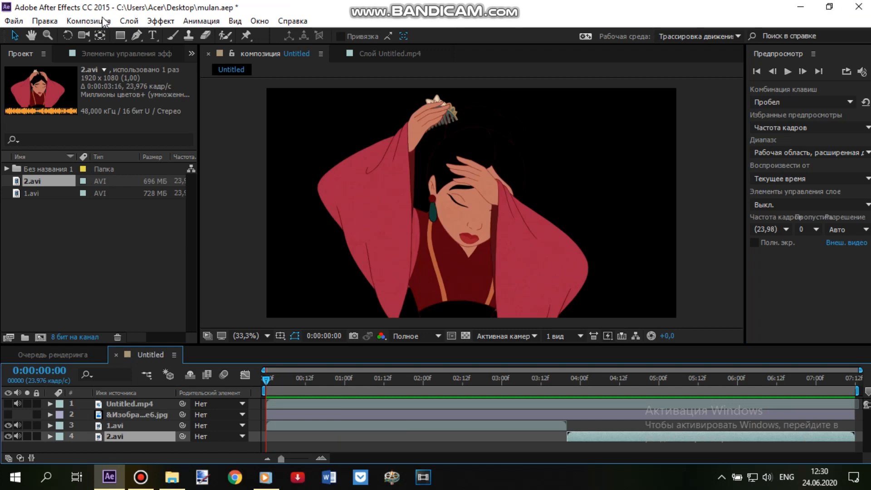
click(107, 21)
click(153, 129)
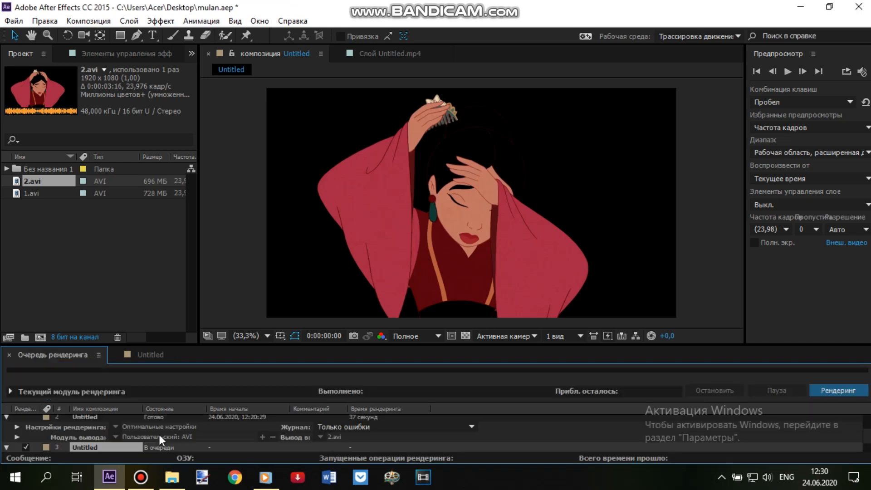
click(146, 449)
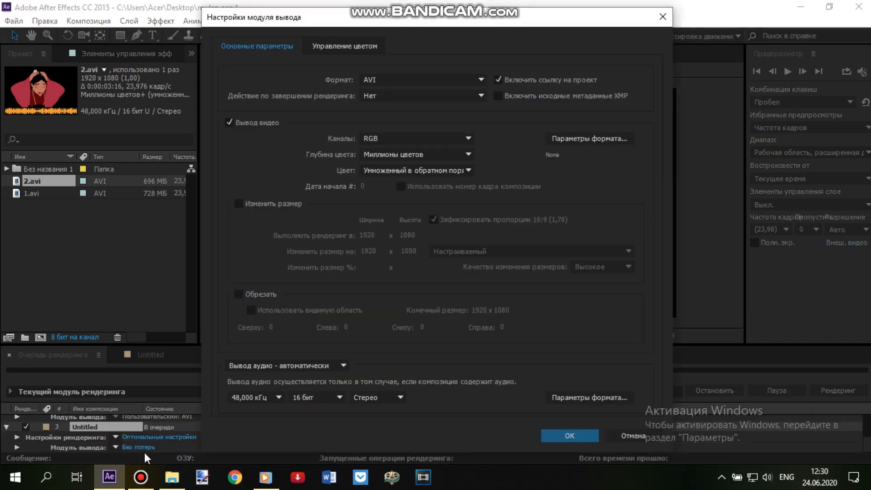
click(570, 435)
click(354, 447)
text(mulan)
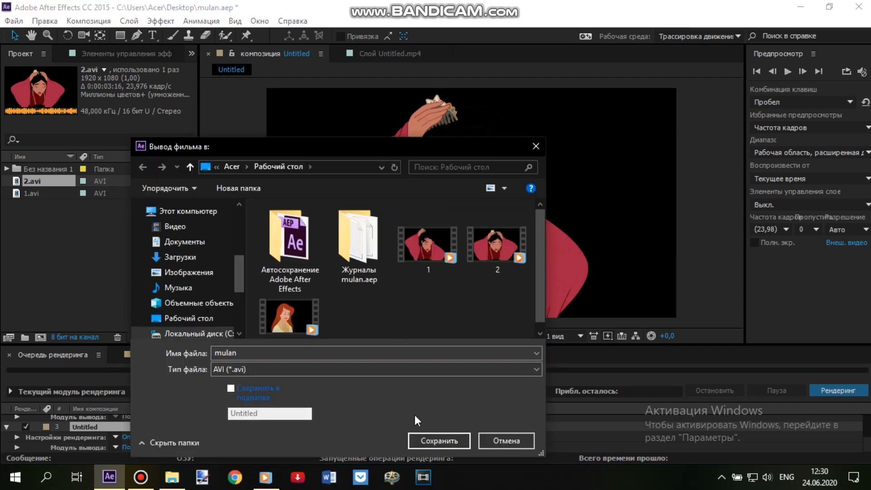
key(Return)
click(828, 394)
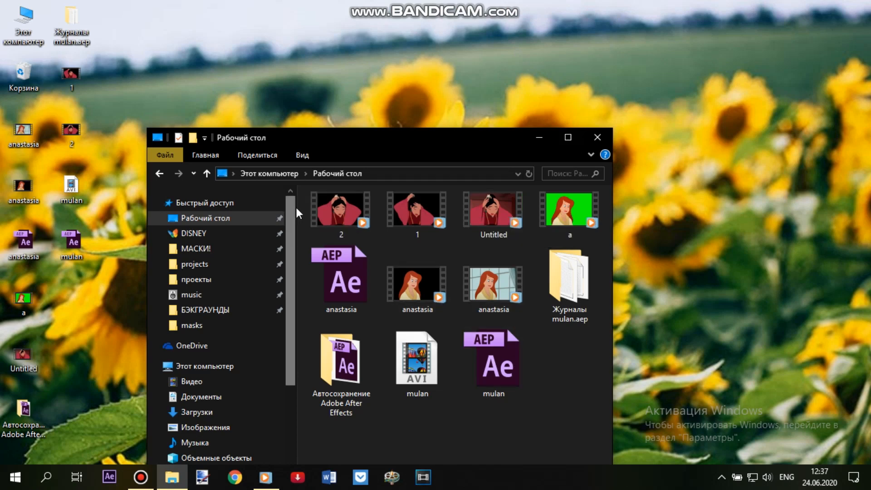
- Delete the video files 1, 2 and Untitled from the Desktop folder and refresh the folder
drag(300, 208, 500, 214)
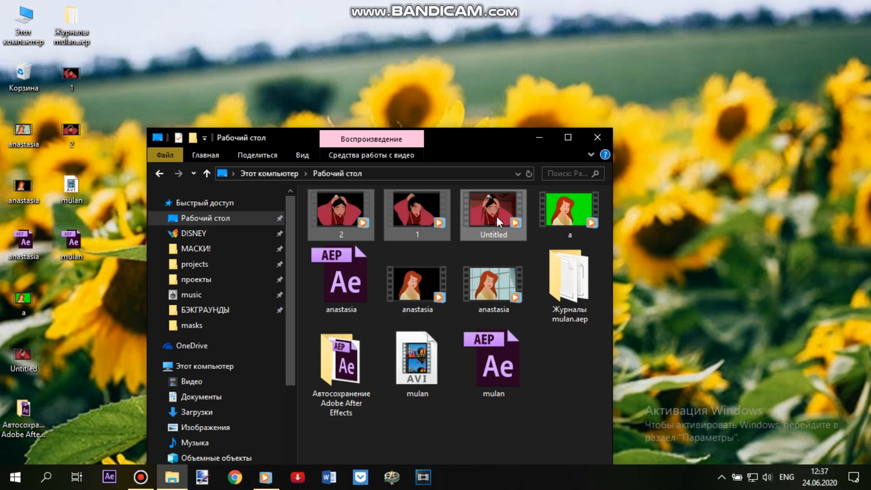
right_click(500, 212)
click(545, 422)
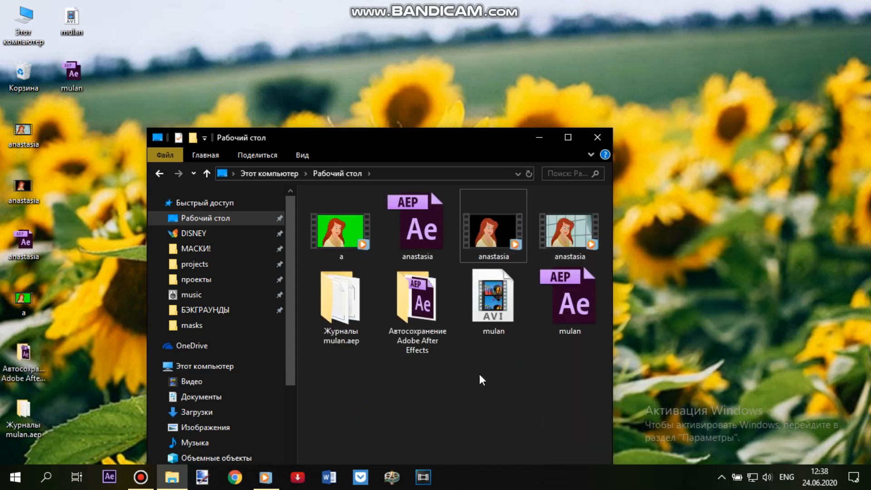
right_click(471, 371)
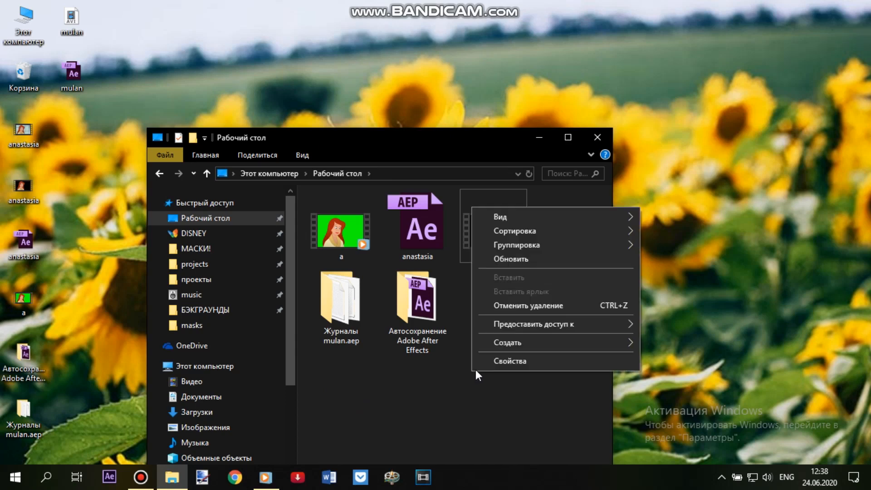
click(516, 256)
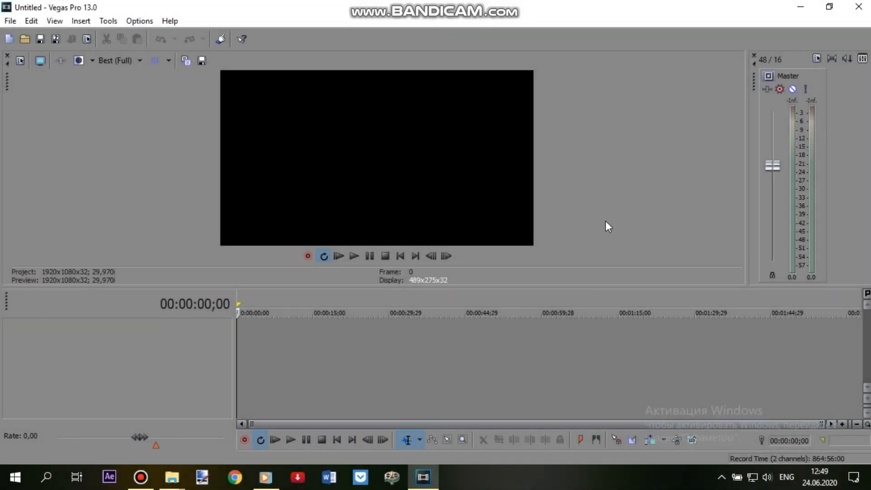
- Place a video from a subfolder of DISNEY in File Explorer on the Vegas Pro timeline and shorten it from its end
click(172, 485)
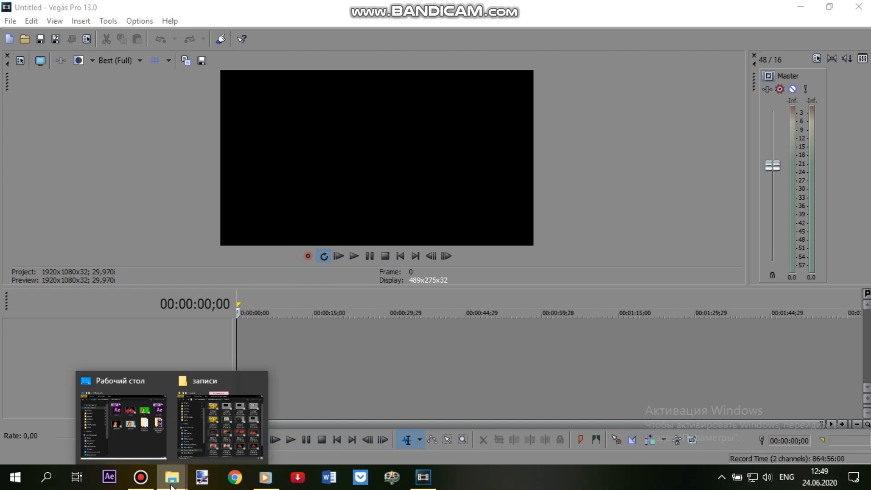
click(146, 449)
click(209, 235)
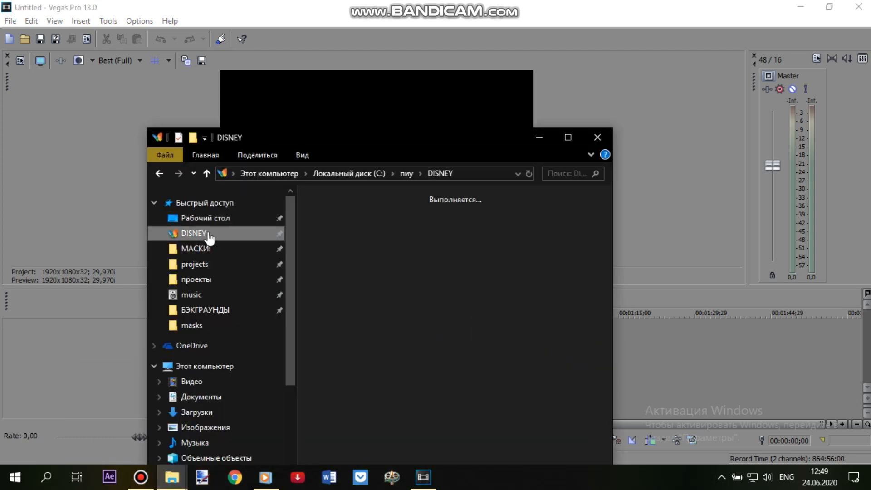
drag(472, 134, 153, 77)
double_click(96, 164)
drag(91, 270, 367, 345)
drag(844, 340, 247, 343)
- Go back to the DISNEY folder in File Explorer and place Pocahontas.1995 on the timeline
click(172, 477)
click(143, 429)
drag(155, 93, 235, 93)
drag(41, 94, 132, 96)
click(4, 128)
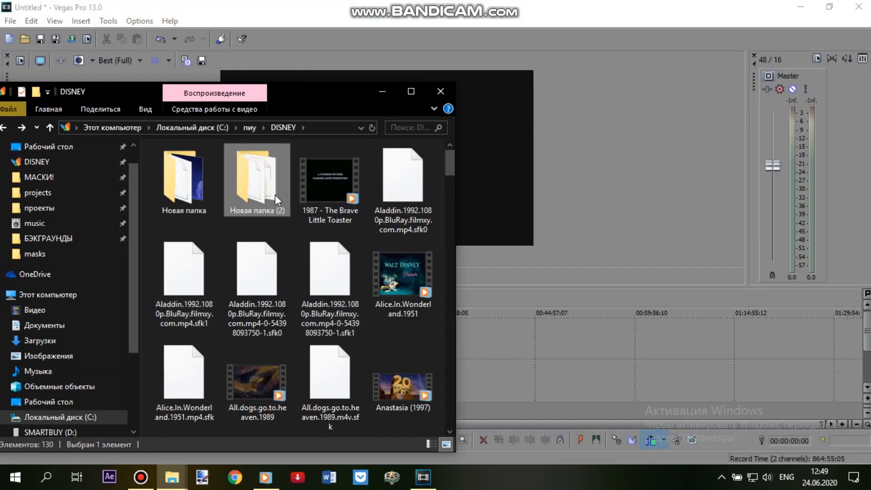
scroll(276, 194, down, 15)
scroll(275, 195, down, 10)
scroll(275, 194, up, 4)
drag(327, 180, 502, 348)
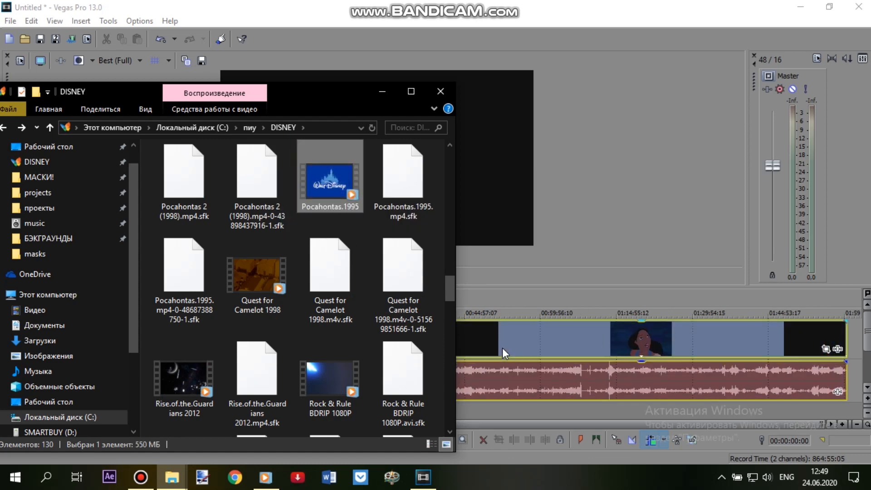
click(502, 348)
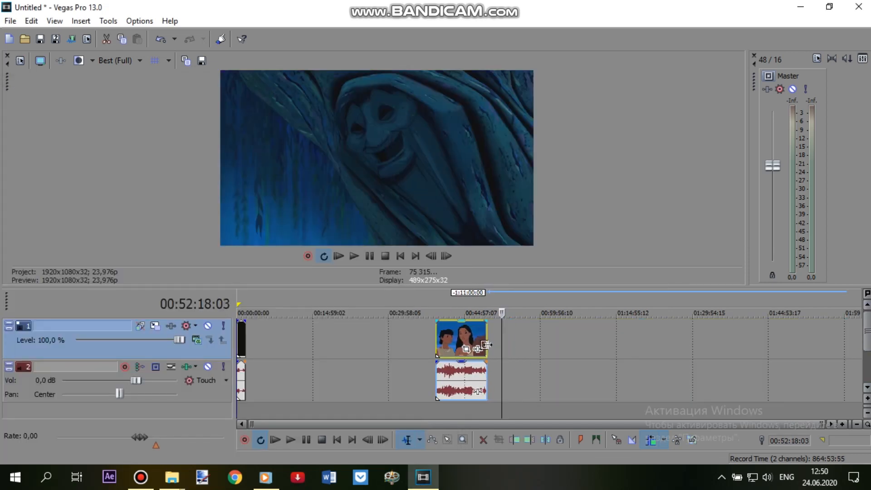
- Move the shortened Pocahontas.1995 clip towards the timeline start and trim it around the pink-sky scene
drag(461, 336, 277, 336)
click(265, 341)
scroll(425, 356, up, 5)
scroll(490, 338, down, 1)
drag(491, 337, 497, 336)
drag(295, 341, 425, 342)
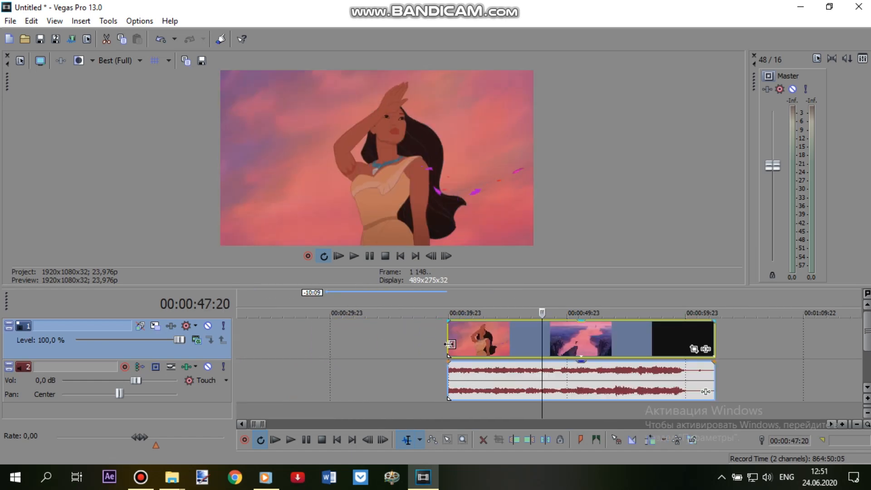
- Trim the Pocahontas.1995 clip down to the close-up of about two seconds and place it at the timeline start
drag(448, 344, 401, 347)
click(517, 342)
scroll(525, 342, up, 4)
scroll(404, 346, down, 2)
drag(766, 337, 535, 340)
click(535, 340)
scroll(537, 340, up, 3)
mouse_move(542, 340)
mouse_down()
mouse_move(267, 335)
mouse_move(549, 336)
mouse_up()
scroll(536, 341, down, 3)
click(255, 347)
scroll(256, 348, up, 5)
- Add the Brightness and Contrast and Color Curves effects to the Pocahontas.1995 clip
click(613, 348)
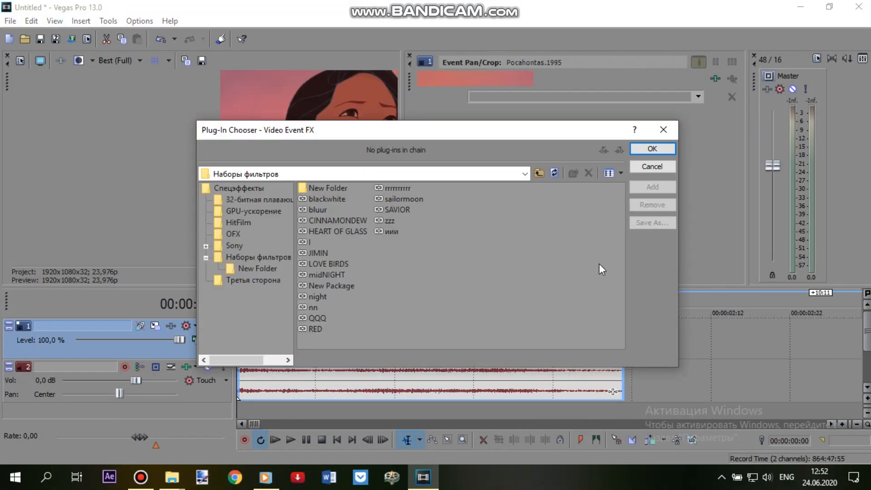
click(651, 149)
click(608, 79)
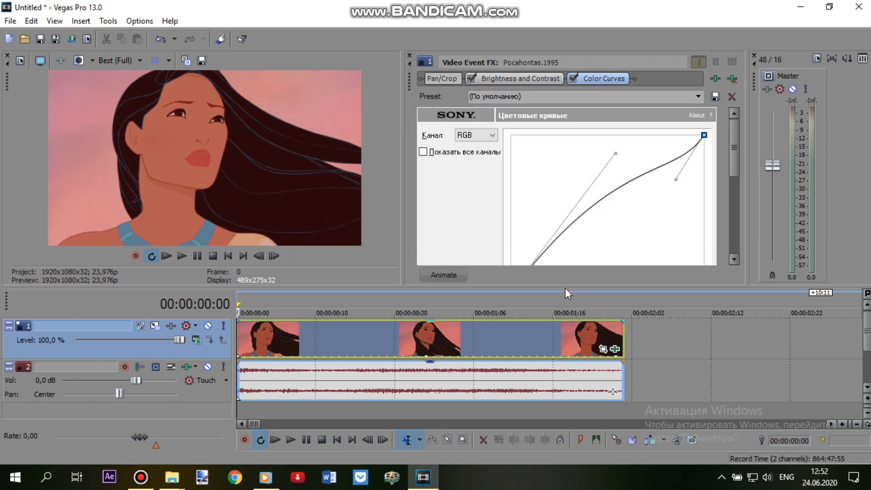
- Enlarge the video preview and set the clip's Brightness to -0,020, checking it on different frames
drag(402, 200, 484, 200)
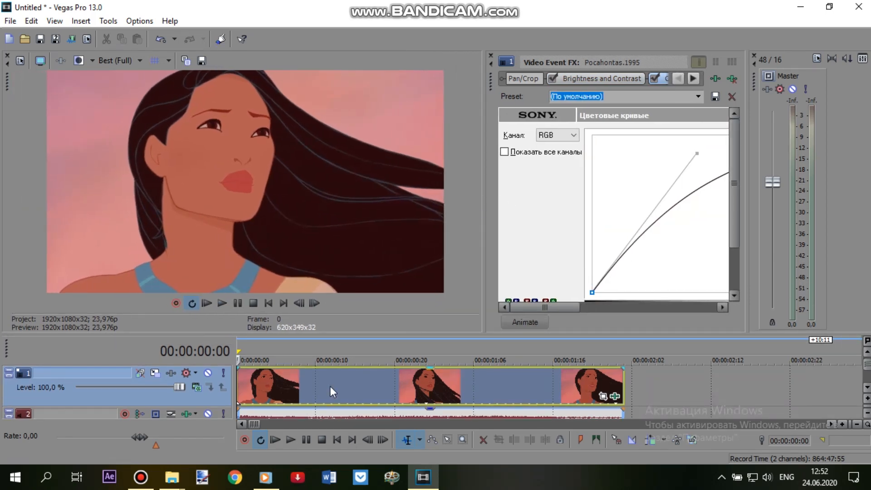
click(591, 382)
click(553, 80)
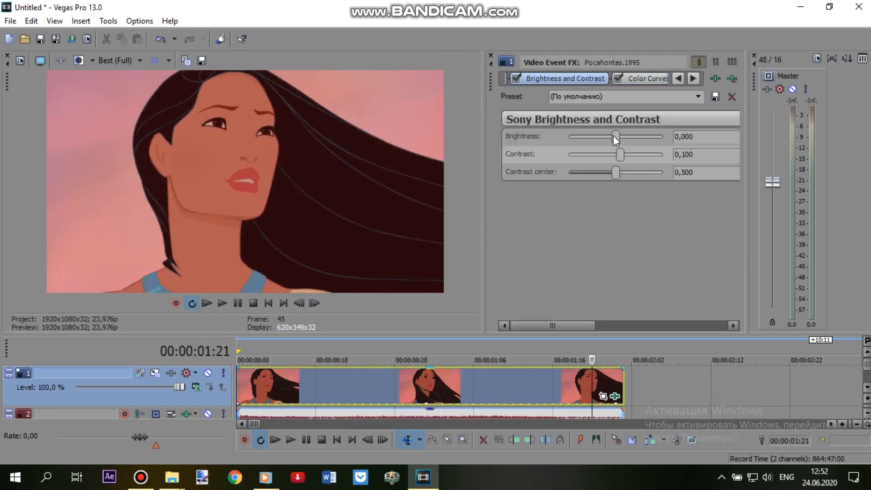
drag(614, 135, 612, 135)
click(339, 383)
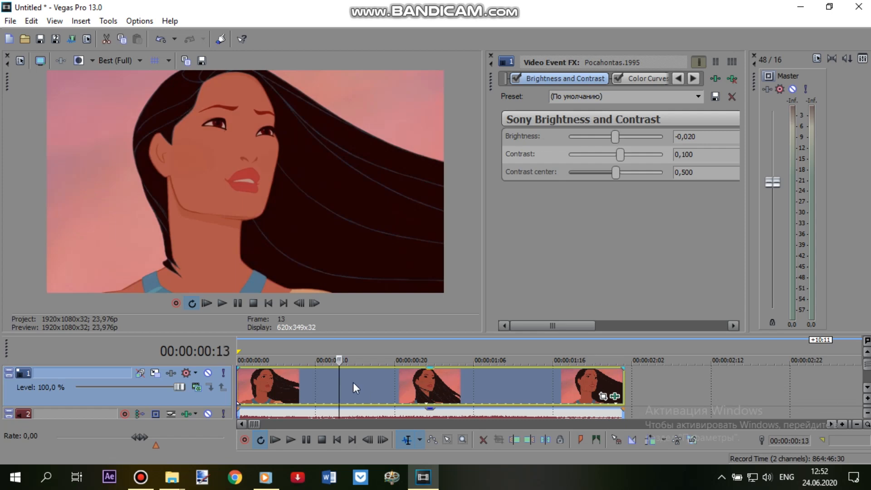
- Render the loop region to the Desktop as p.mp4 with a customized Internet HD 1080p template
click(72, 39)
text(p)
click(416, 238)
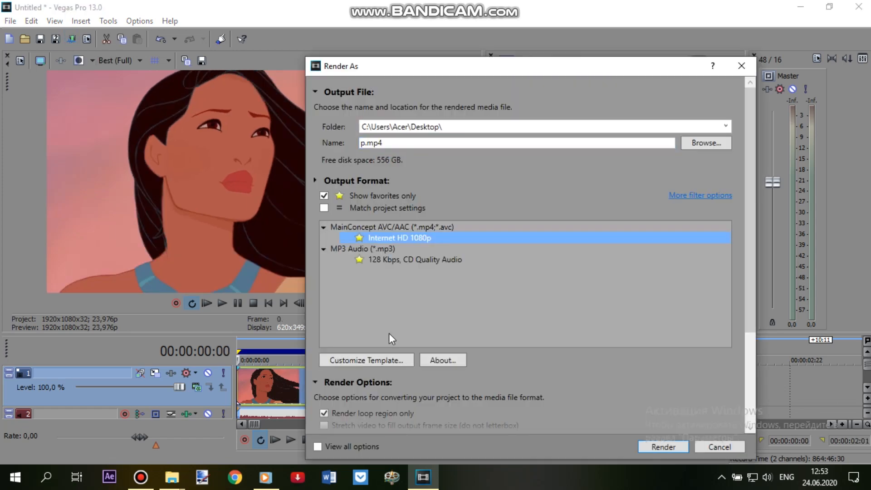
click(381, 361)
click(414, 297)
click(529, 432)
click(582, 449)
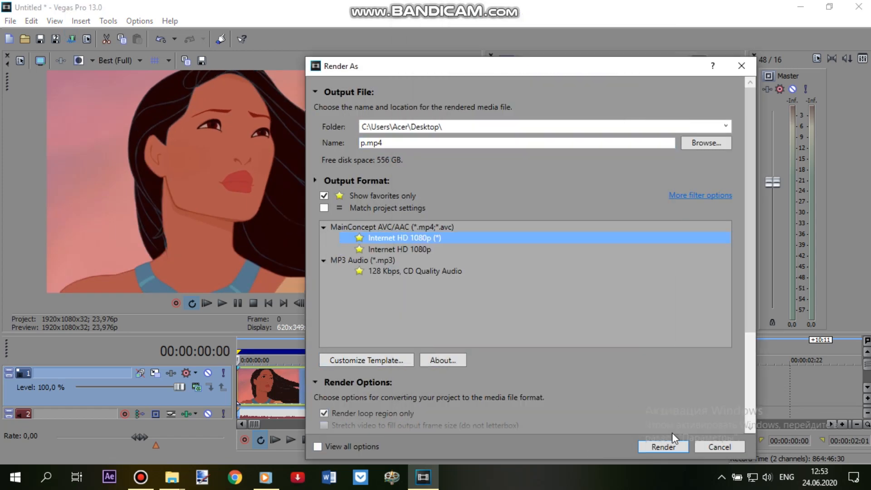
click(664, 448)
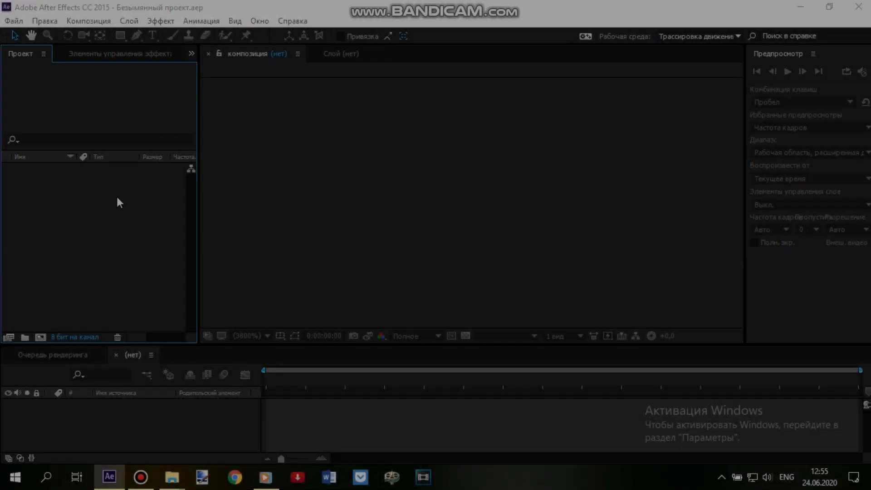
- Import p.mp4 into After Effects, create a composition from it, and shorten the layer slightly at its end
double_click(116, 200)
double_click(580, 156)
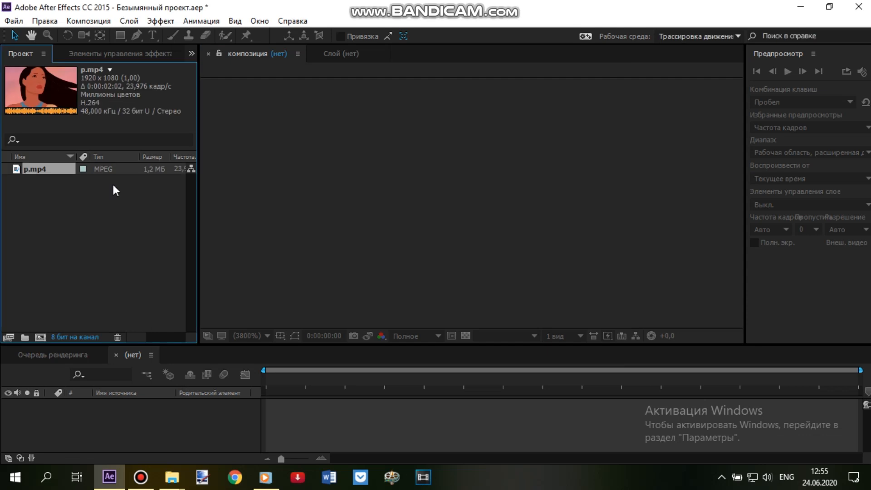
drag(40, 167, 41, 337)
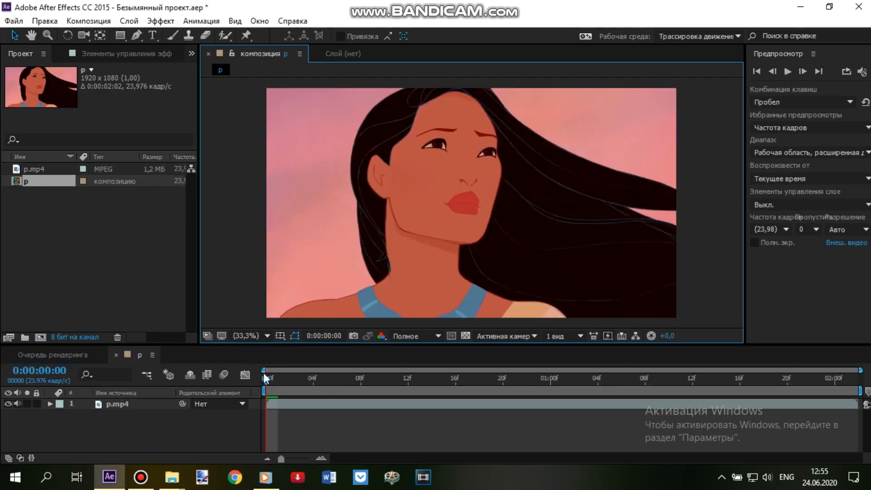
click(850, 404)
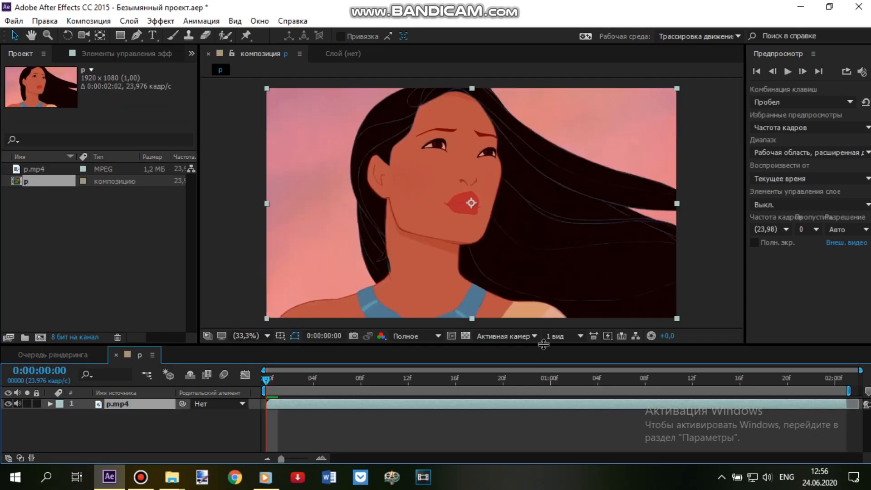
- Enlarge the composition view, import n.jpg from the БЭКГРАУНДЫ folder in File Explorer, and place it beneath p.mp4
drag(544, 345, 542, 375)
click(207, 241)
click(172, 477)
click(148, 422)
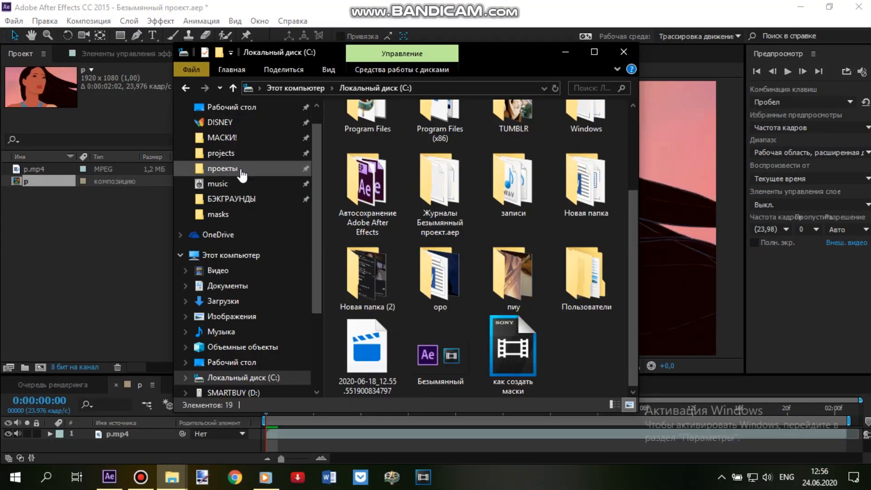
click(232, 198)
drag(452, 243, 161, 416)
drag(44, 170, 119, 443)
- Paint the face, hair, shoulders and eyes of p.mp4 as foreground with the Roto Brush, and set the selection outline colour to yellow
double_click(119, 434)
click(225, 36)
drag(430, 179, 435, 237)
click(273, 352)
click(185, 373)
click(286, 232)
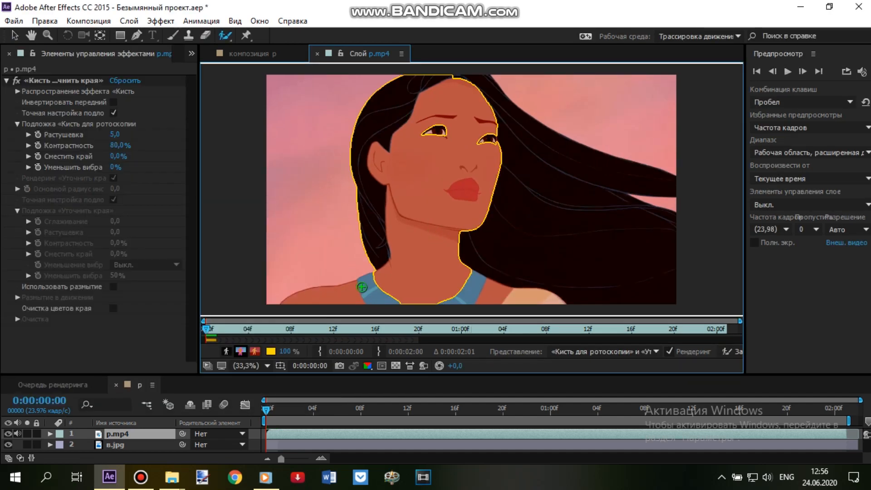
drag(522, 286, 511, 166)
drag(491, 137, 427, 130)
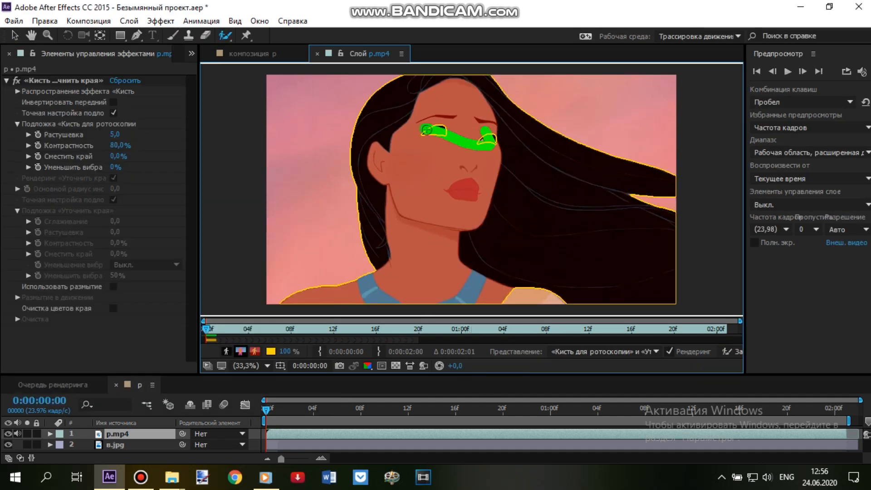
- Set the Roto Brush matte's feather to 8,6 and shift edge to -15,0%, and hide the n.jpg layer
click(264, 58)
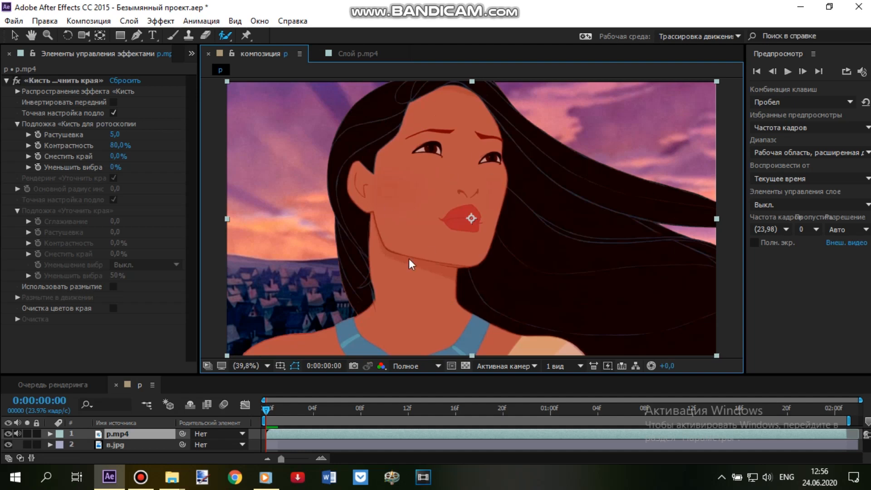
drag(115, 135, 137, 137)
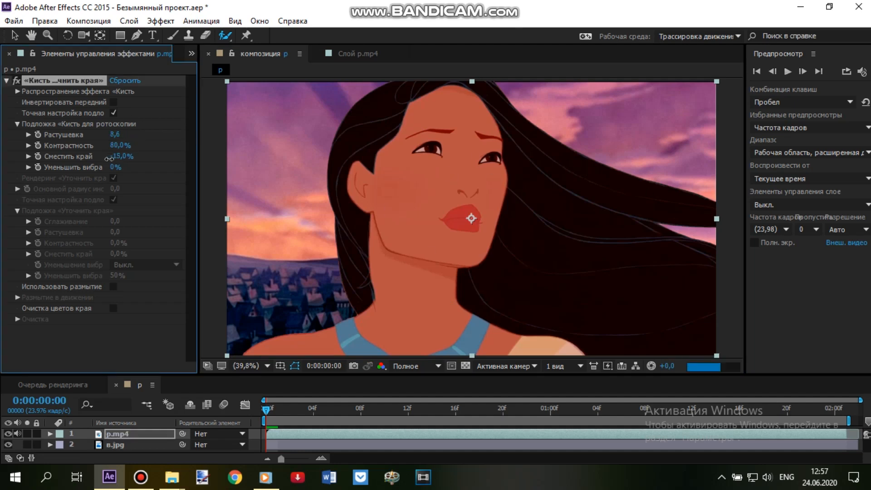
click(8, 445)
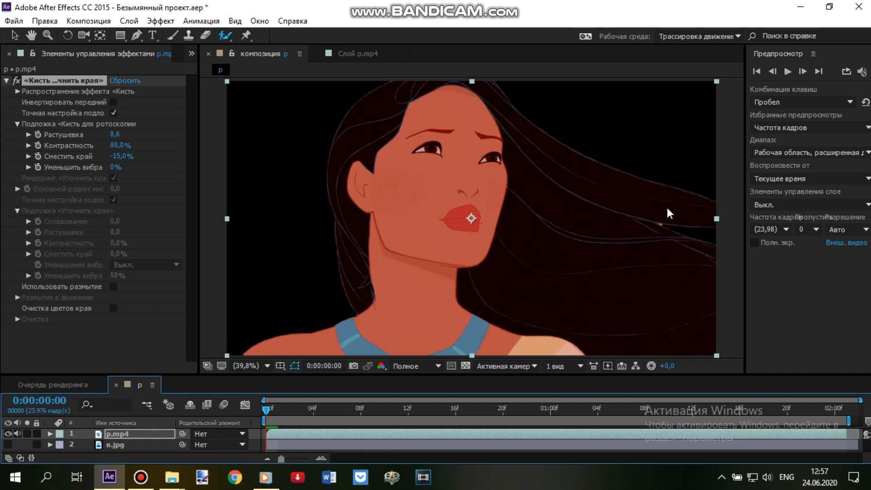
- On the first frame of p.mp4, paint Refine Edge strokes over the pointed tip of the pink gap in the windblown hair
click(368, 55)
click(31, 37)
drag(568, 203, 376, 175)
scroll(432, 165, up, 2)
drag(422, 129, 544, 207)
scroll(556, 176, up, 1)
drag(556, 176, 478, 147)
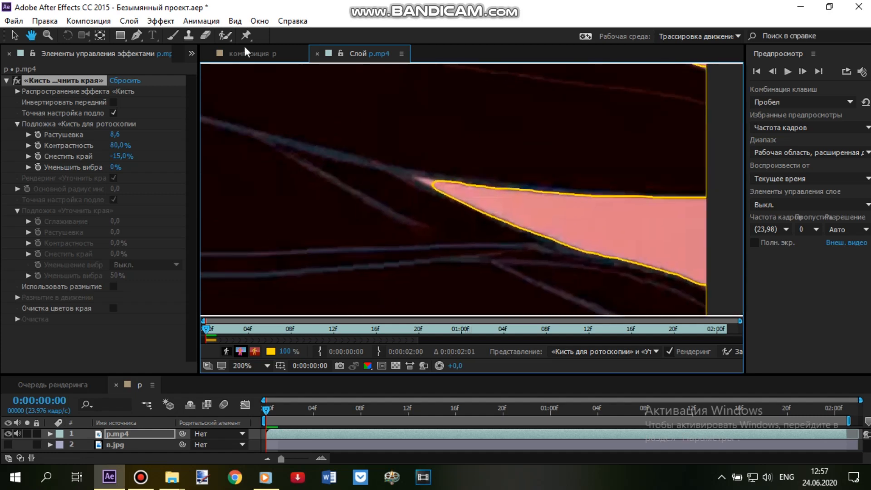
click(224, 40)
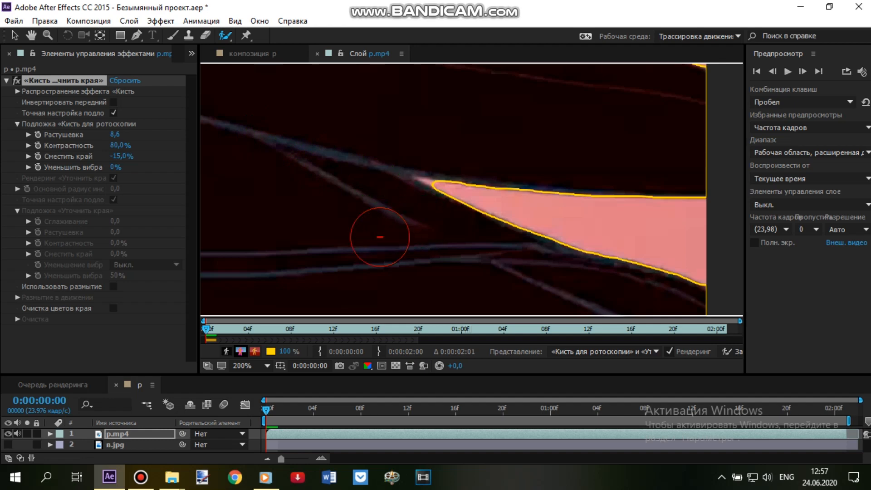
key(alt+w)
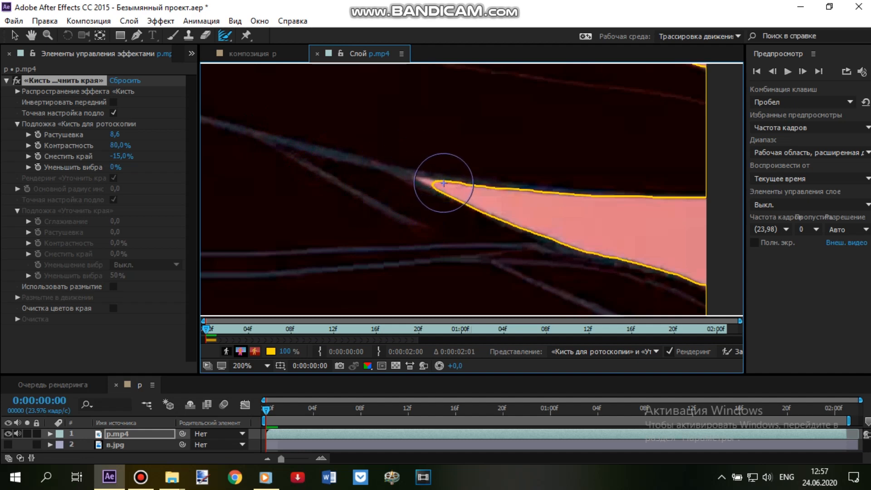
click(431, 183)
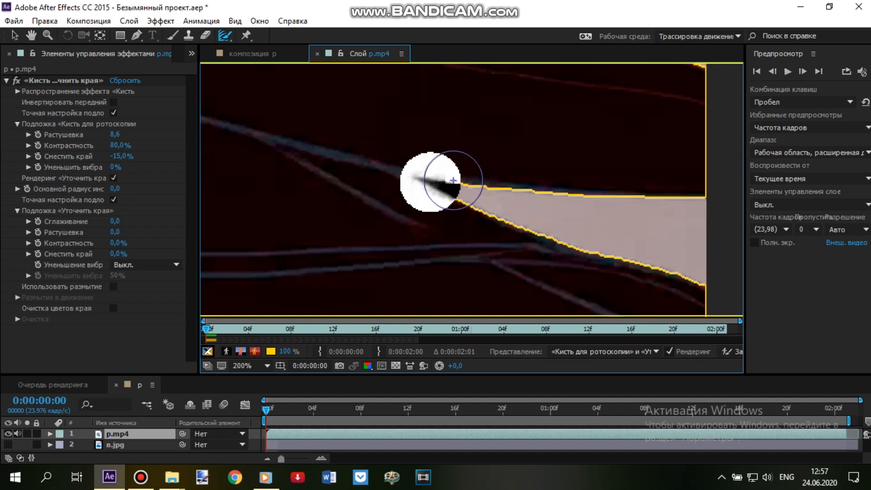
click(446, 185)
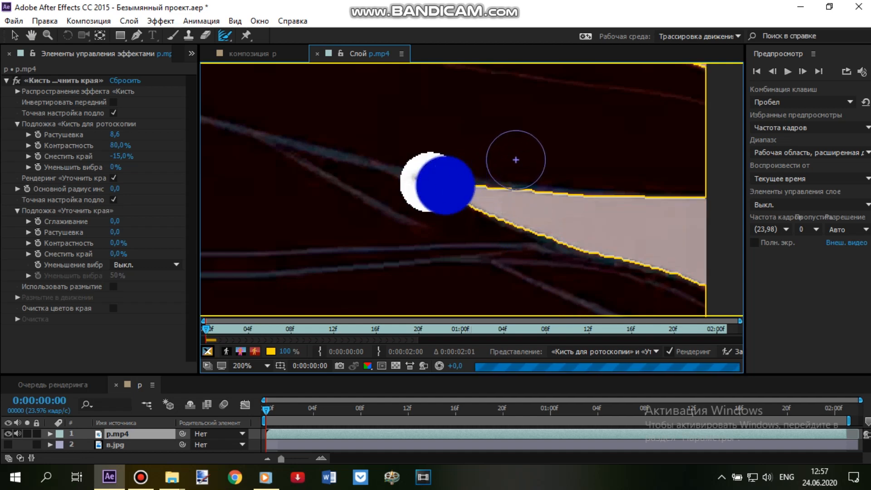
click(406, 169)
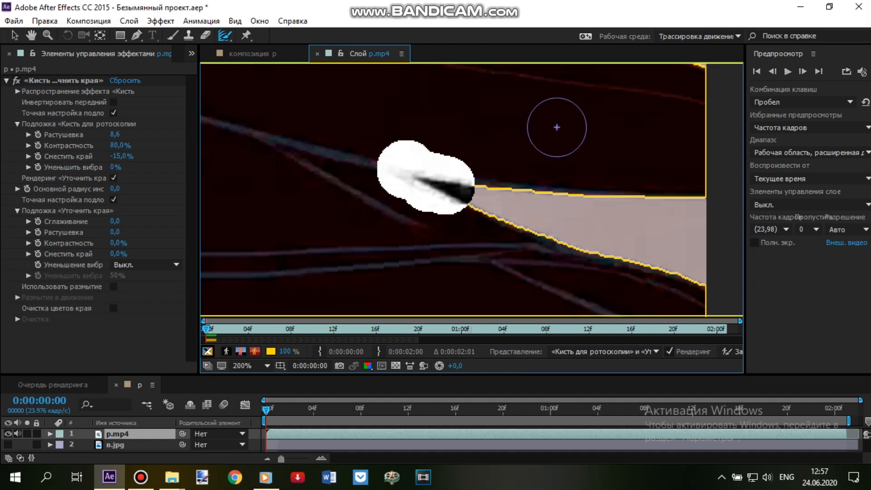
- Check the cutout in the composition, then fit the whole p.mp4 layer in view and display it with the alpha boundary
click(254, 54)
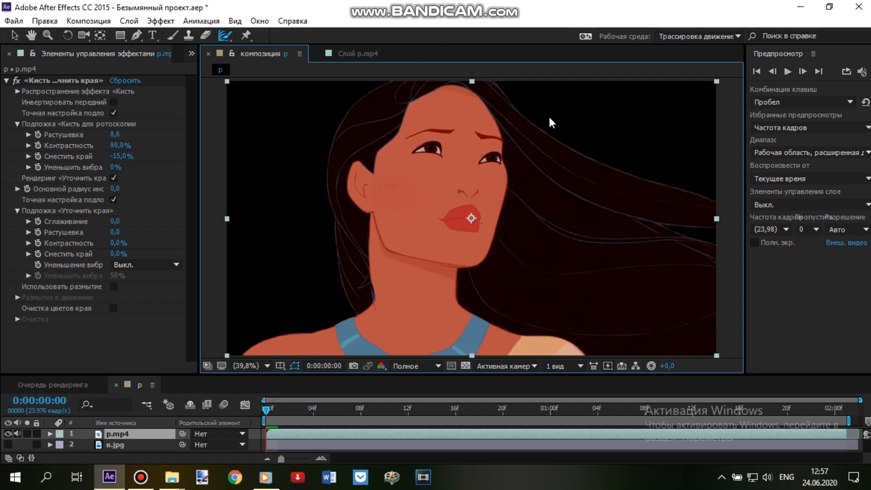
click(355, 54)
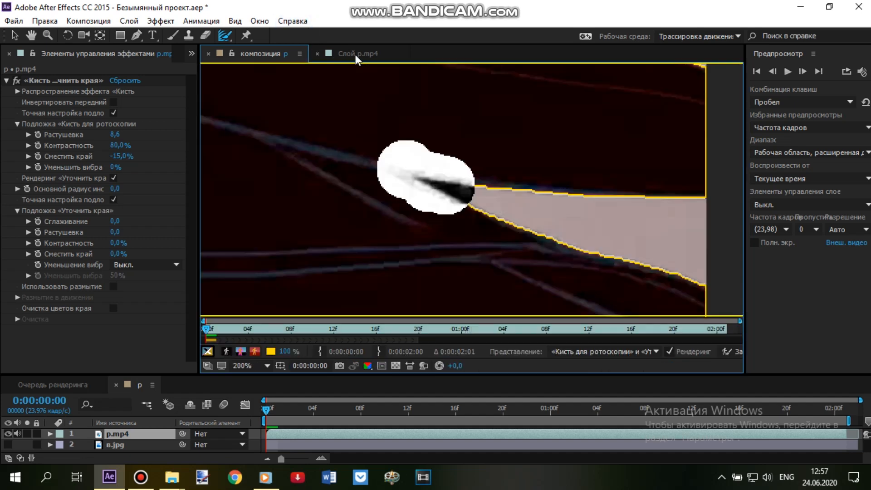
click(260, 363)
click(268, 135)
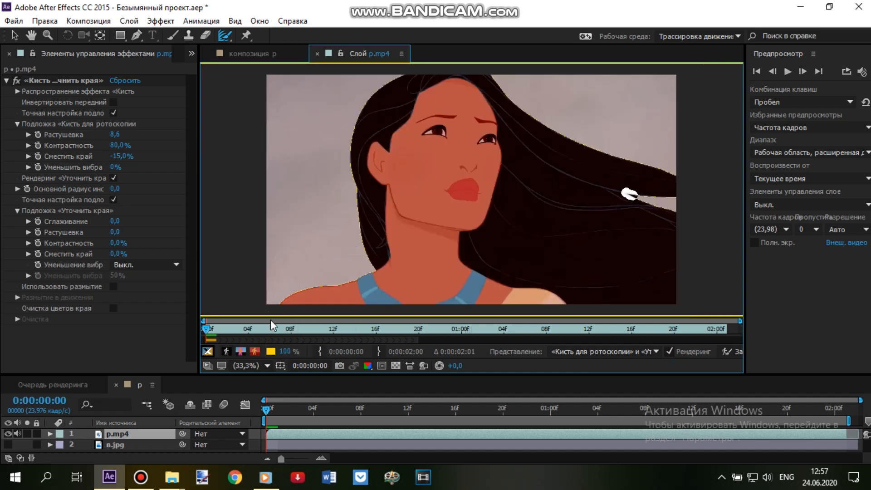
click(239, 352)
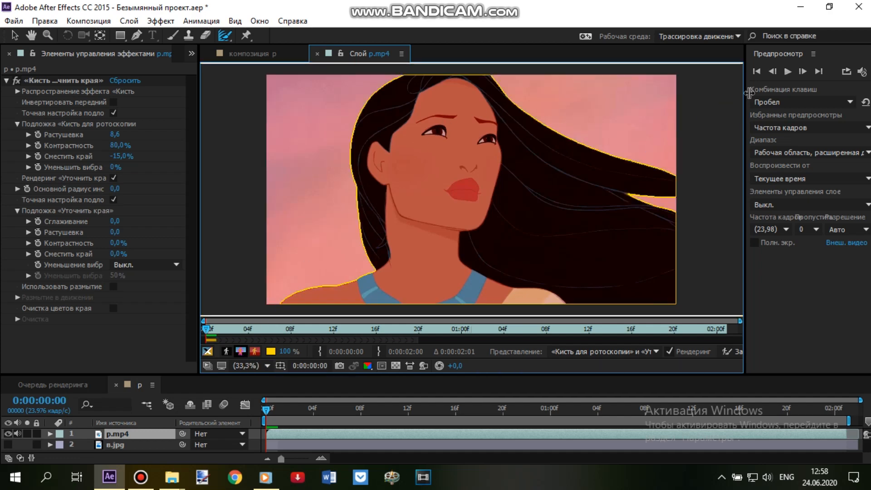
- Advance to frame 0:00:00:01, paint the hair as Roto Brush foreground, and exclude the pink gaps between the strands
click(802, 72)
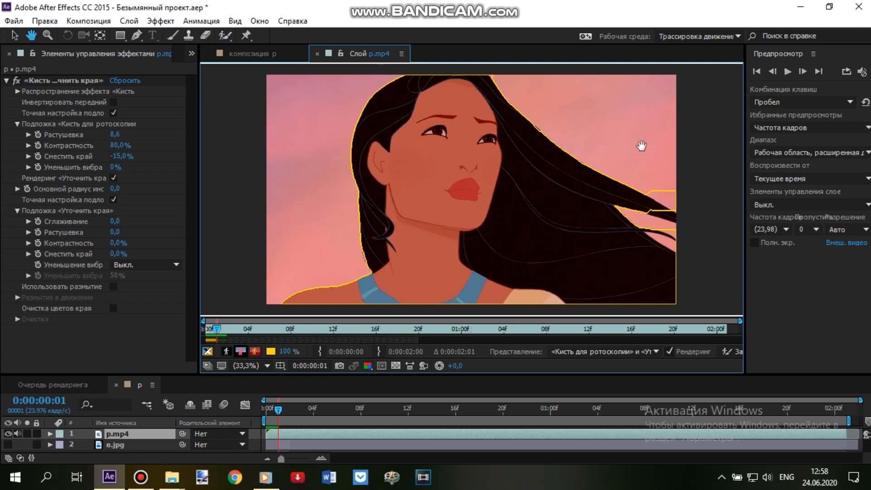
drag(642, 145, 583, 155)
drag(460, 182, 461, 182)
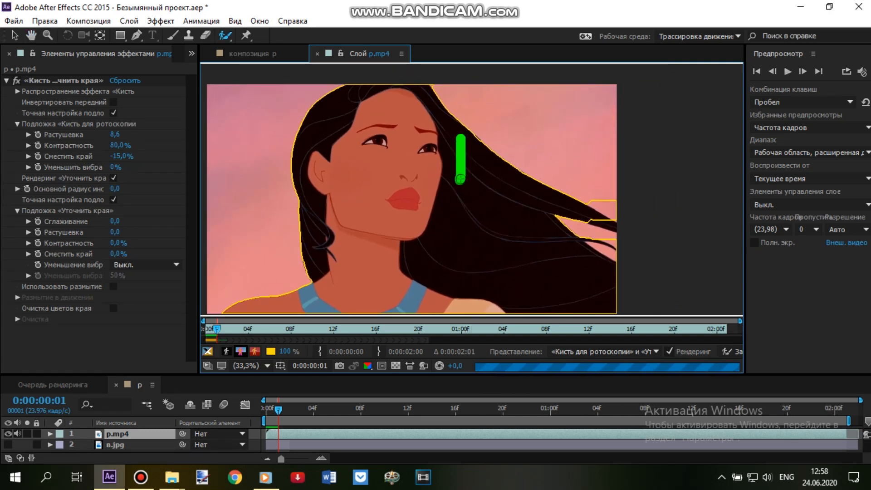
drag(627, 215, 467, 138)
scroll(466, 137, up, 2)
drag(377, 86, 541, 168)
drag(521, 69, 610, 108)
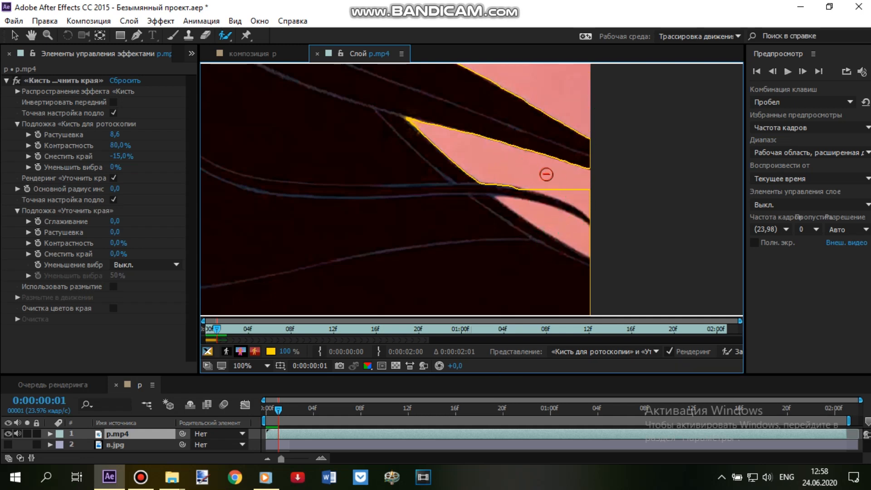
drag(509, 218, 584, 256)
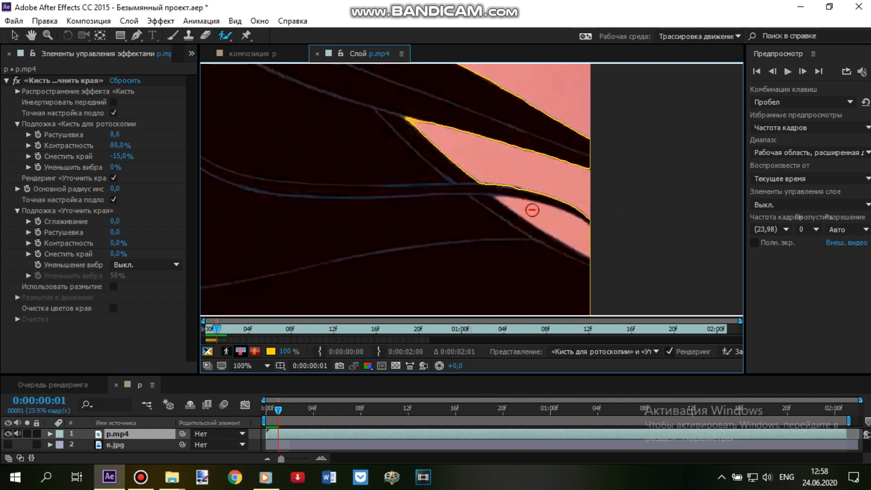
drag(531, 211, 590, 245)
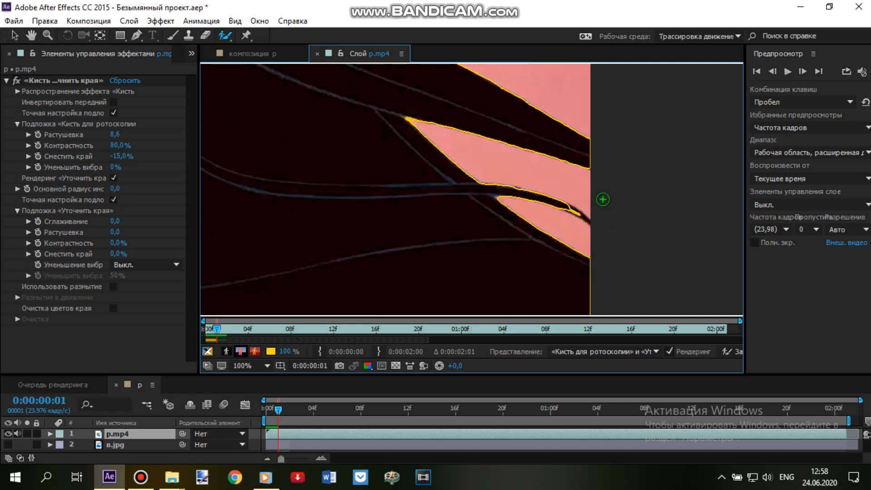
- Restore the thin dark strand between the two gaps as foreground and exclude the background just below its tip
scroll(511, 182, up, 1)
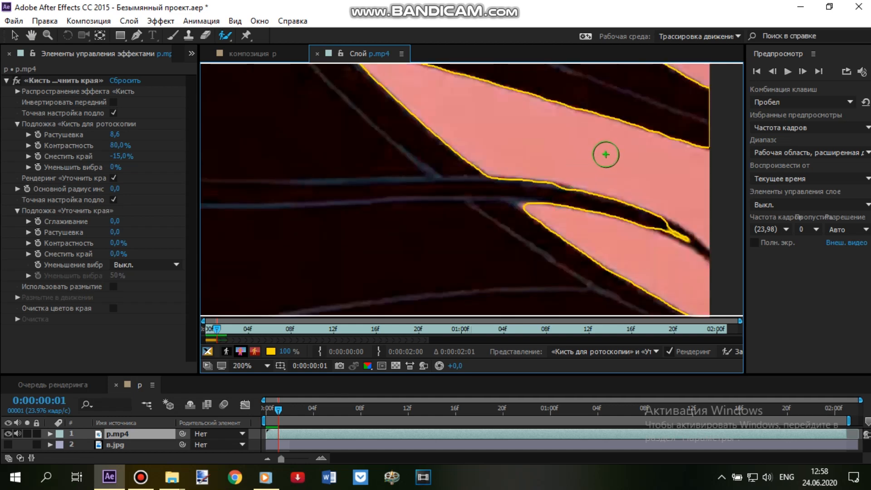
drag(601, 154, 506, 112)
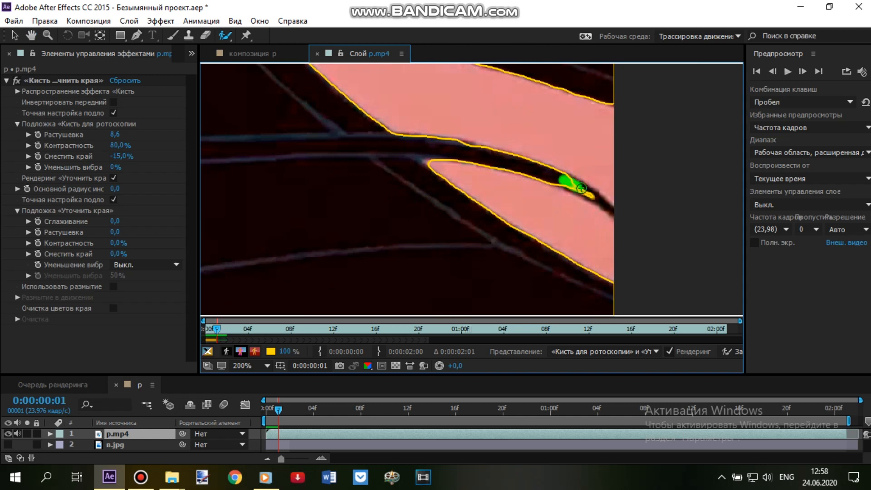
drag(599, 206, 620, 213)
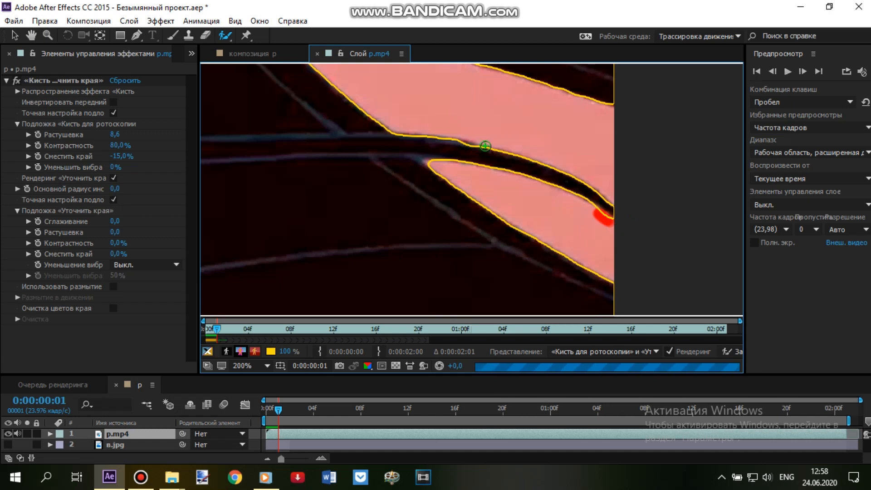
drag(478, 150, 481, 150)
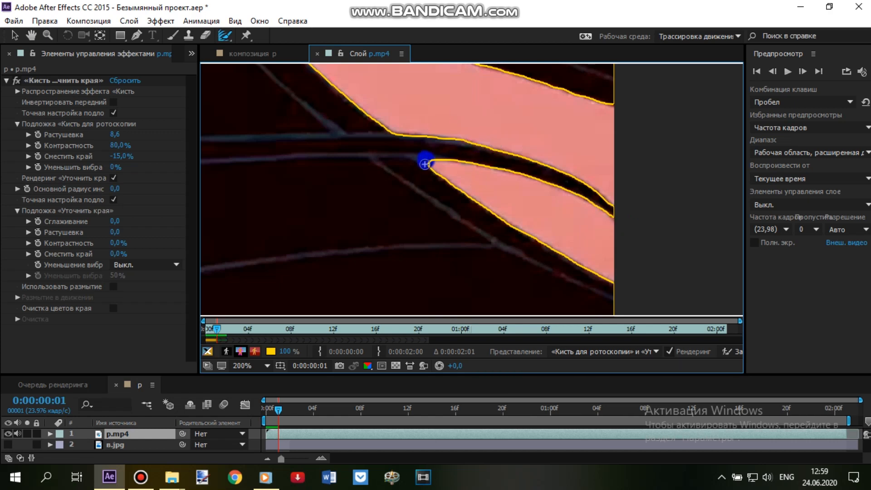
- Apply Refine Edge to the tips of the hair gaps on frame 0:00:00:01 and check the result in the composition
mouse_move(429, 176)
mouse_down()
mouse_move(454, 239)
mouse_move(517, 326)
mouse_up()
click(31, 35)
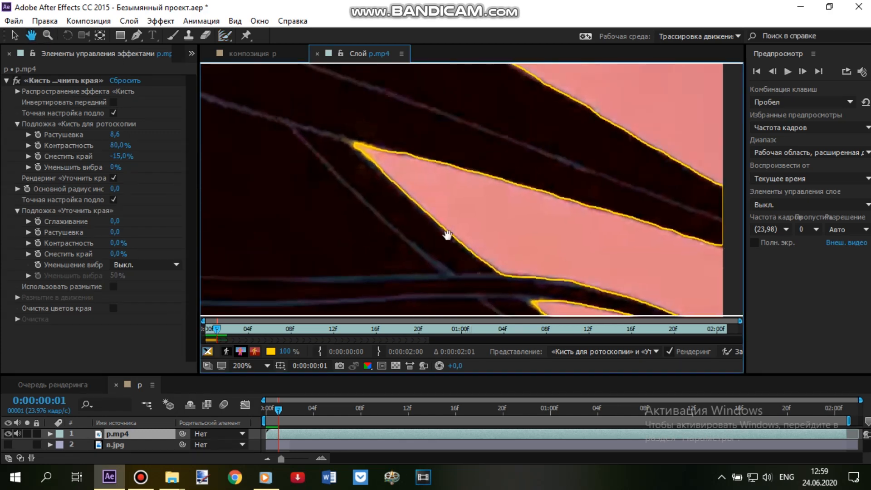
click(268, 55)
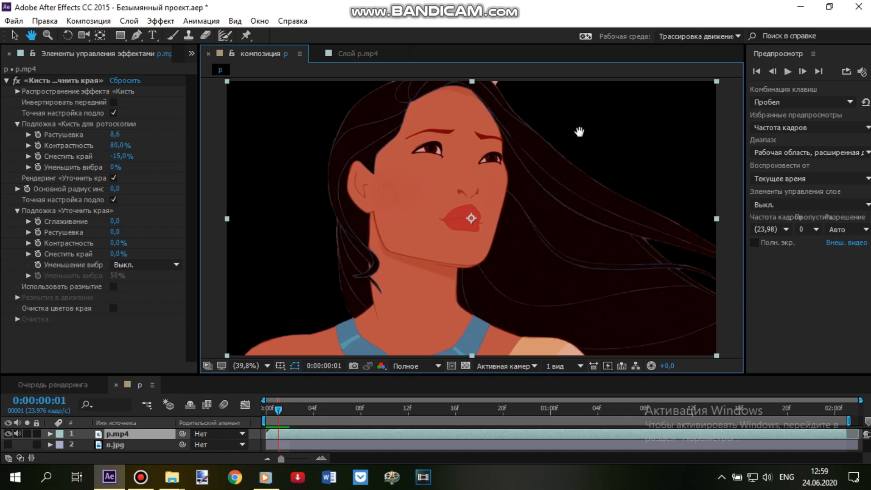
- Exclude the pink background sliver beside the hair at the top of the head with the Roto Brush and recheck the composition
click(357, 52)
drag(395, 108, 442, 219)
drag(356, 131, 585, 372)
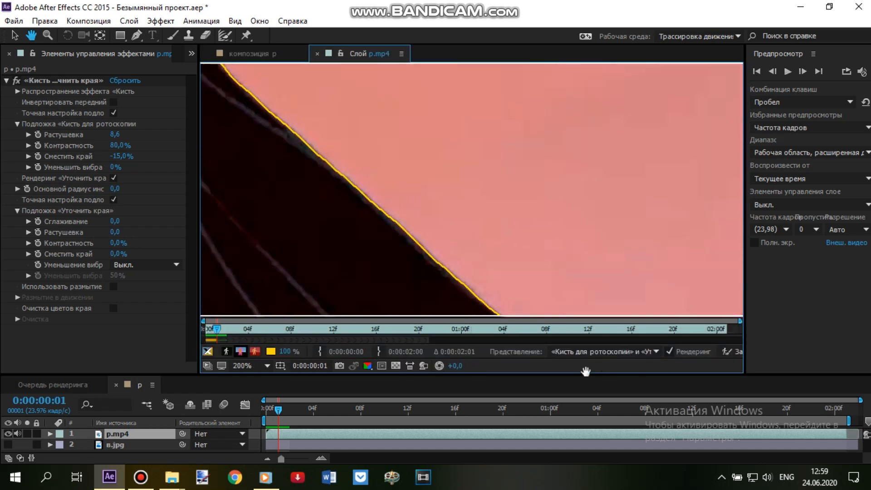
drag(372, 115, 658, 358)
click(225, 35)
key(alt+w)
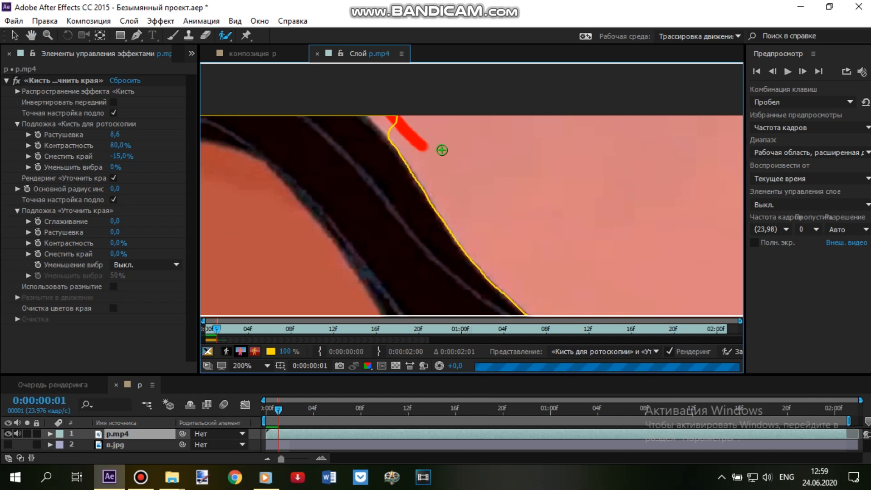
key(ctrl+z)
click(264, 54)
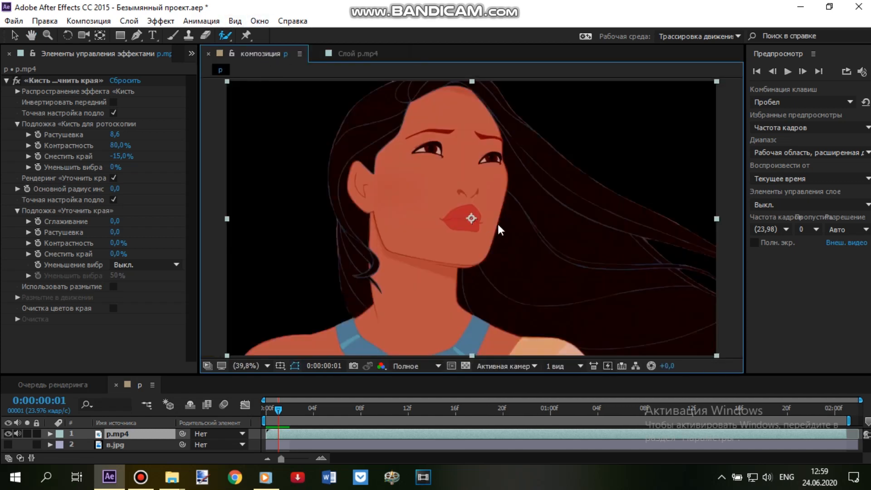
- Advance to frame 0:00:00:03 and exclude the background patches around the windblown hair tips with the Roto Brush
click(803, 72)
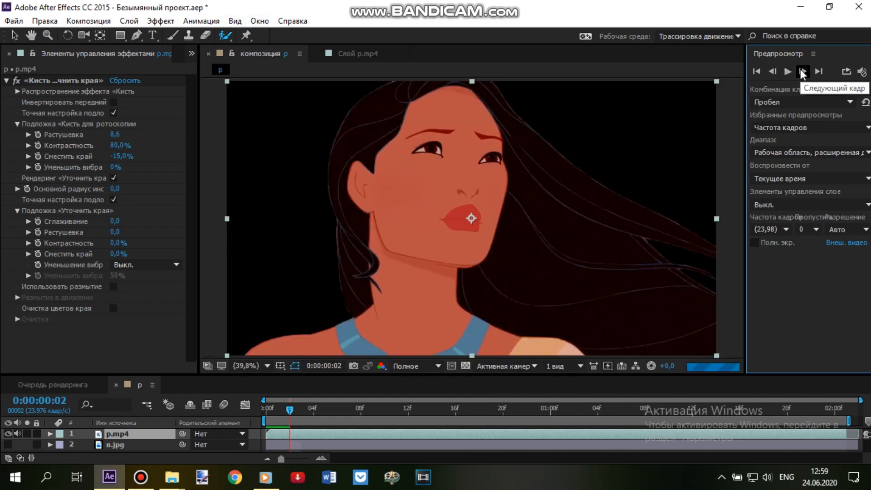
click(803, 71)
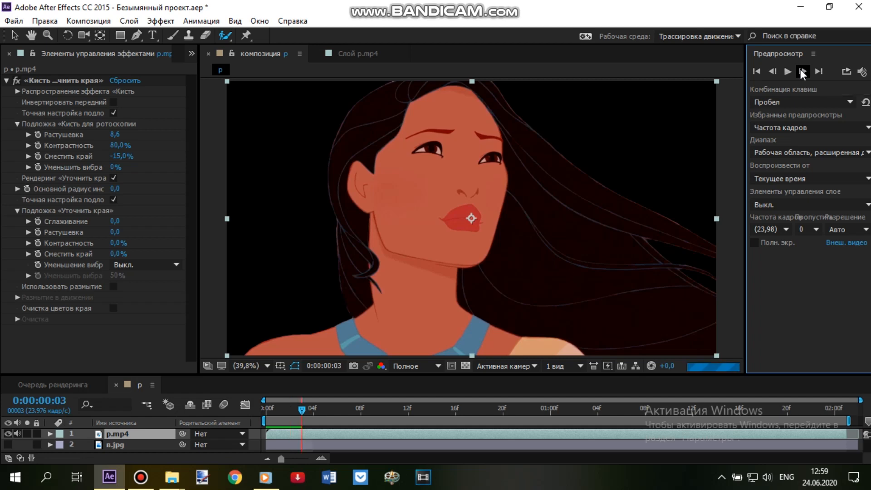
click(348, 54)
drag(403, 137, 453, 237)
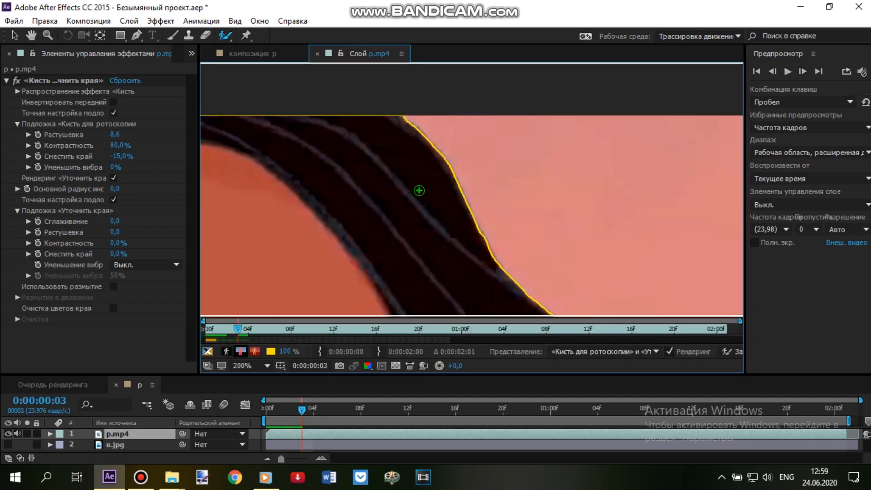
scroll(420, 190, down, 2)
mouse_move(658, 291)
mouse_down()
mouse_move(414, 177)
mouse_move(421, 218)
mouse_up()
drag(344, 150, 408, 176)
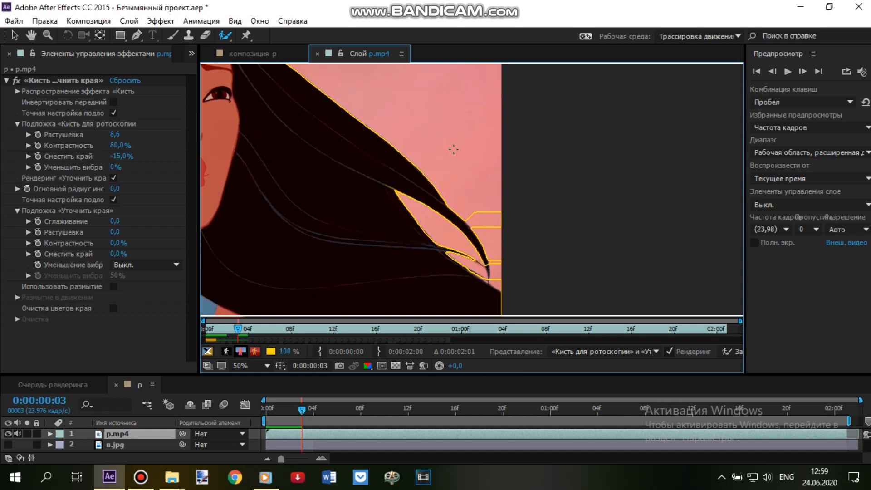
scroll(454, 150, up, 1)
drag(394, 102, 436, 193)
mouse_move(302, 159)
mouse_down()
mouse_move(389, 167)
mouse_move(373, 215)
mouse_up()
scroll(490, 224, up, 1)
drag(492, 228, 478, 131)
- Paint the thin hair tip and curved strand as foreground, and cut out the pink gap they enclose
click(509, 191)
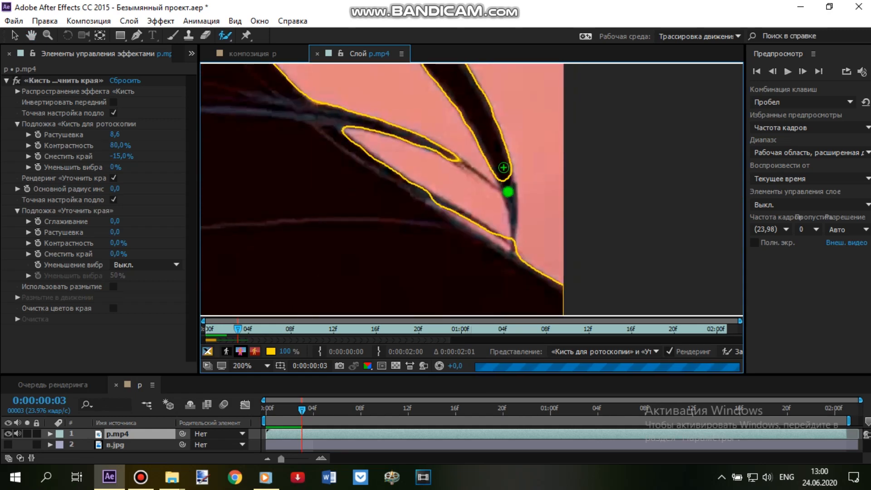
drag(512, 186, 514, 237)
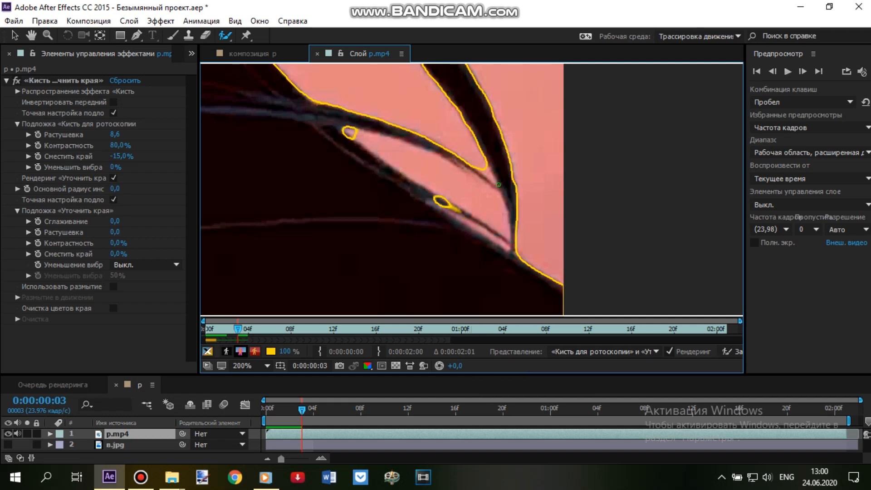
drag(426, 194, 513, 250)
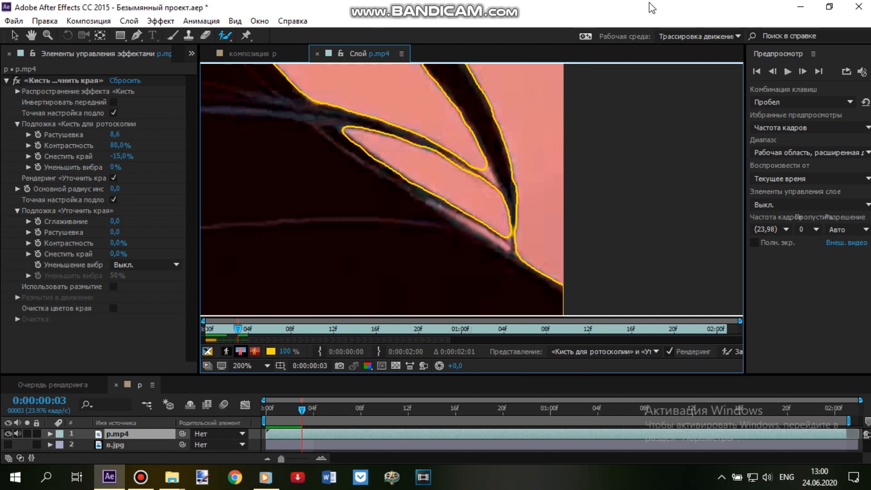
- Apply Refine Edge along the thin strands around the gap on frame 0:00:00:03 and check the cutout in the composition
drag(476, 167, 470, 187)
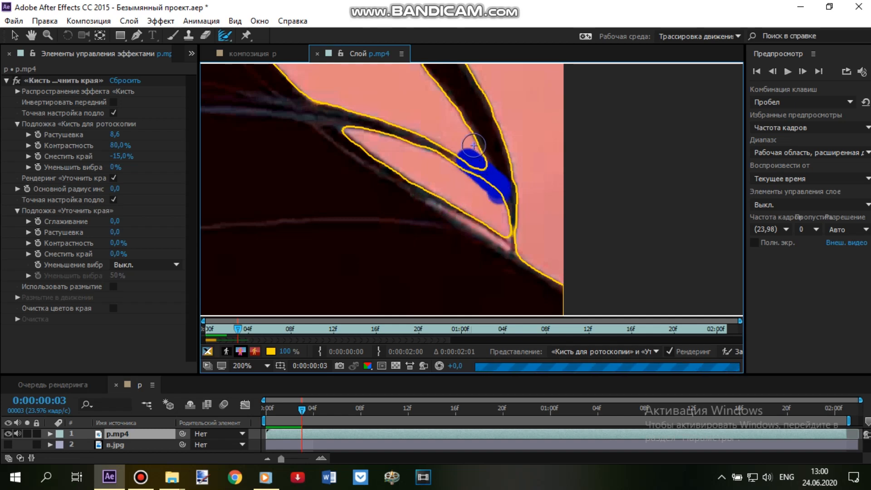
drag(338, 131, 515, 249)
click(262, 55)
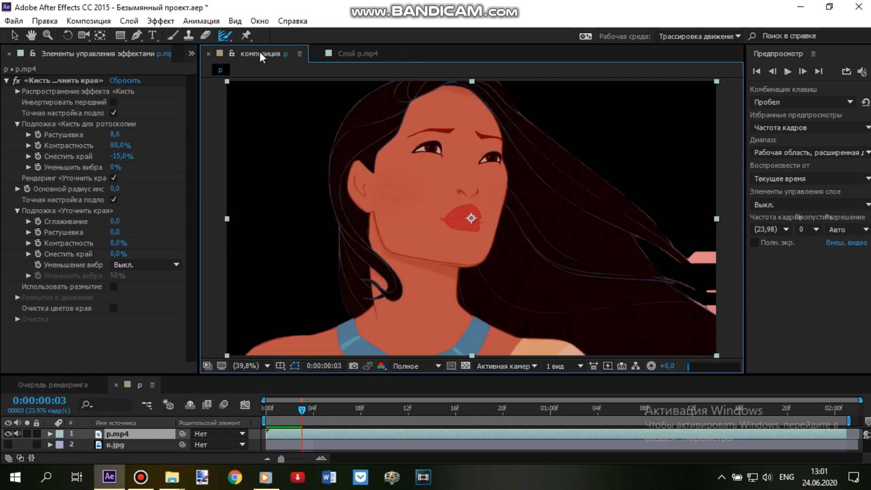
- Advance to frame 0:00:00:05 and correct the Roto Brush selection around the gap and tip of the windblown hair
click(803, 73)
click(803, 71)
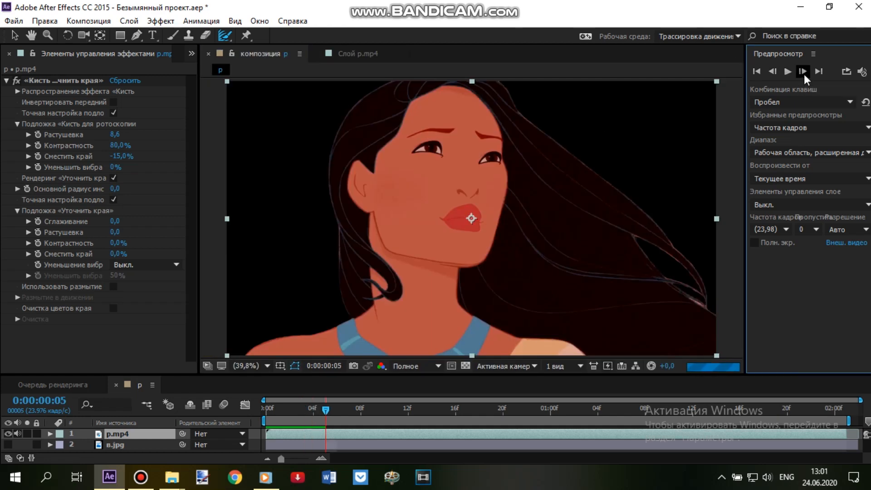
click(363, 53)
mouse_move(493, 226)
mouse_down()
mouse_move(525, 161)
mouse_move(544, 210)
mouse_up()
drag(492, 123, 634, 235)
drag(523, 162, 525, 166)
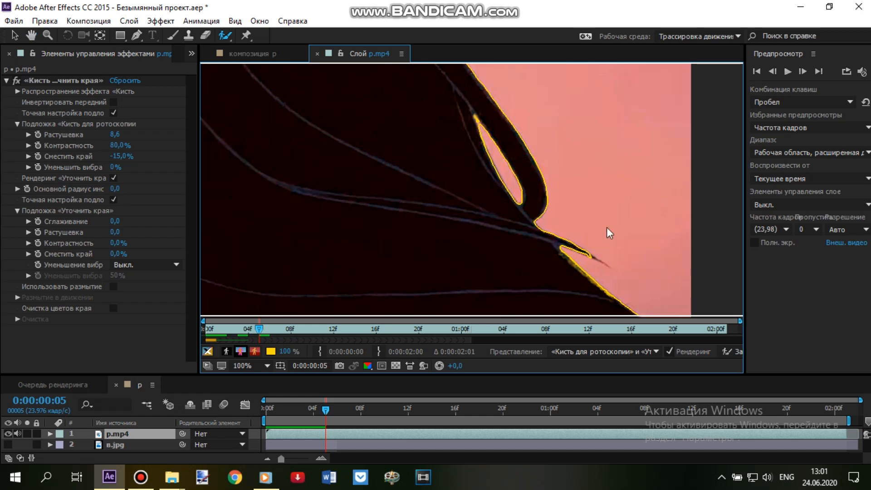
- Paint the outer hair beside the face as foreground with the Roto Brush on frame 0:00:00:05
drag(613, 222, 611, 154)
drag(481, 75, 624, 313)
drag(518, 127, 534, 193)
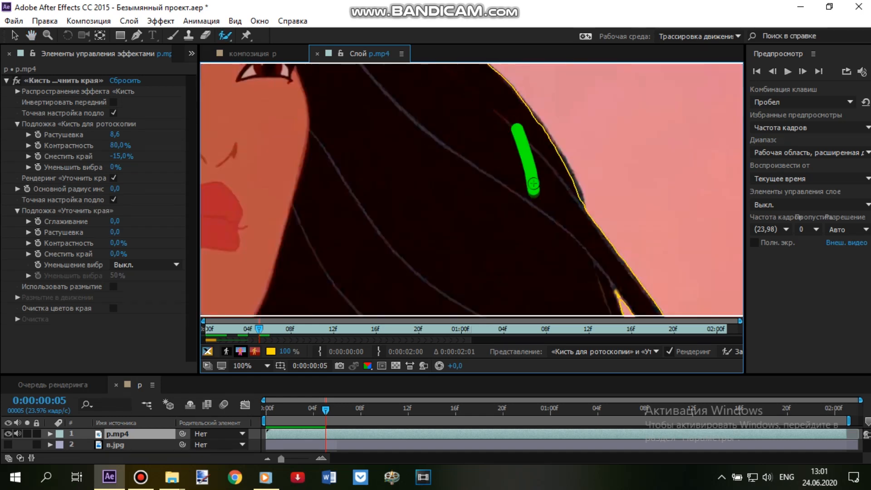
drag(508, 142, 617, 307)
drag(488, 162, 617, 282)
- Refine the edge of the thin protruding hair tip on frame 0:00:00:05 and check the cutout in the composition
key(space)
scroll(414, 111, down, 1)
drag(354, 252, 502, 205)
drag(592, 261, 529, 116)
drag(341, 193, 358, 222)
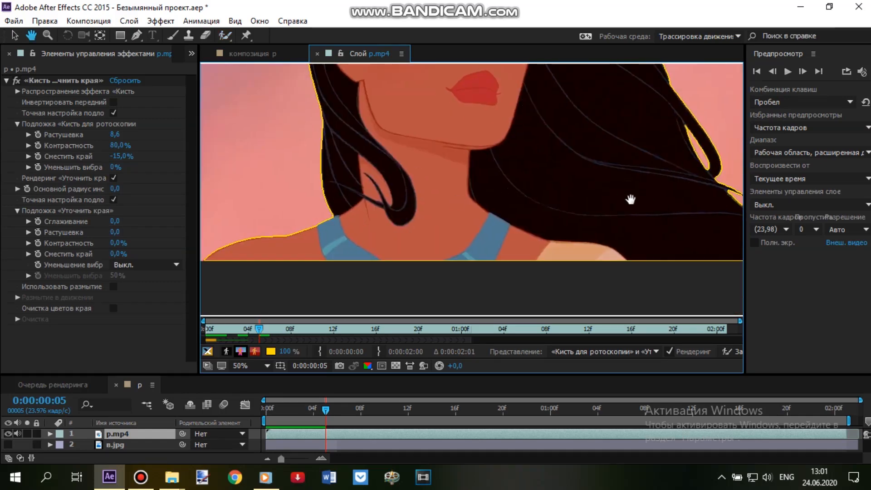
drag(646, 197, 523, 208)
click(263, 54)
click(358, 54)
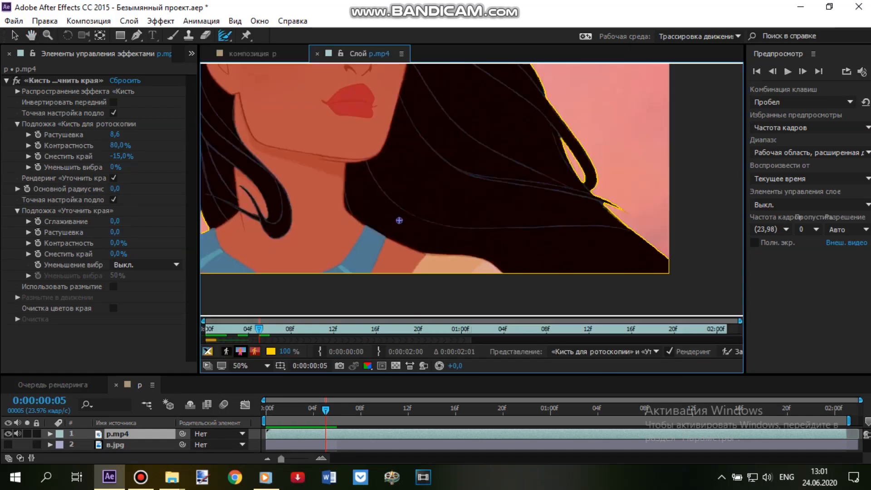
click(262, 52)
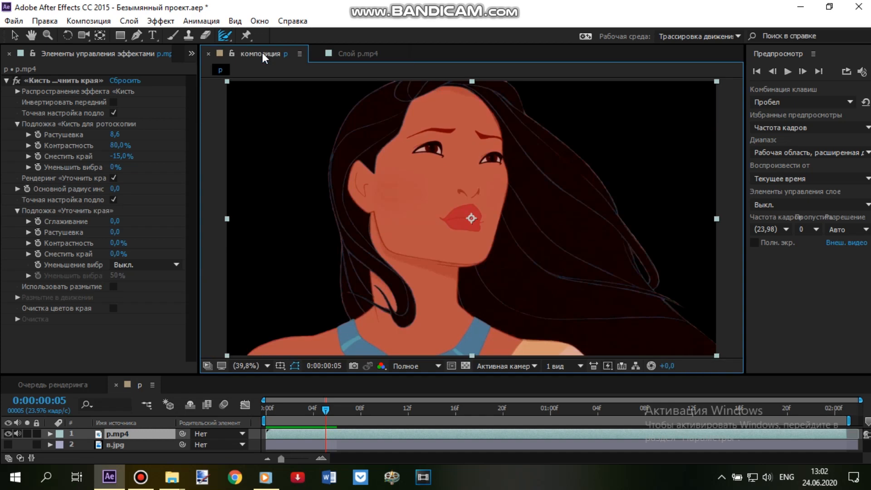
- Advance to frame 0:00:00:07 and exclude the background corner below the windblown hair with the Roto Brush
click(804, 71)
click(803, 71)
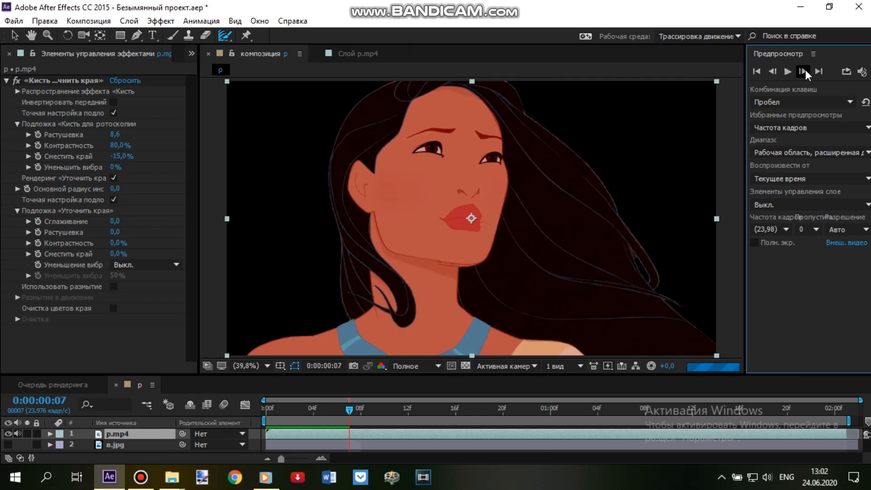
click(358, 53)
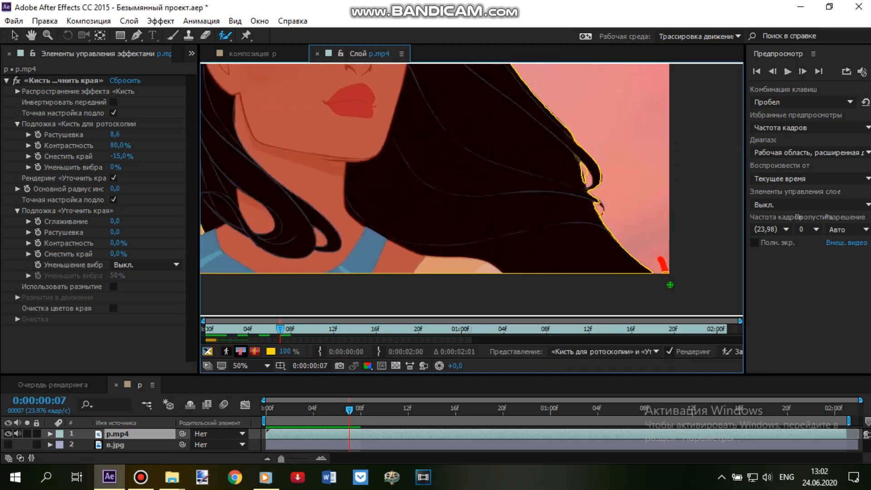
mouse_move(375, 189)
mouse_down()
mouse_move(526, 184)
mouse_move(362, 107)
mouse_up()
drag(420, 100, 385, 269)
- Correct the cutout of the narrow pink gap inside the hair loop beside the forehead on frame 0:00:00:07
drag(554, 121, 567, 135)
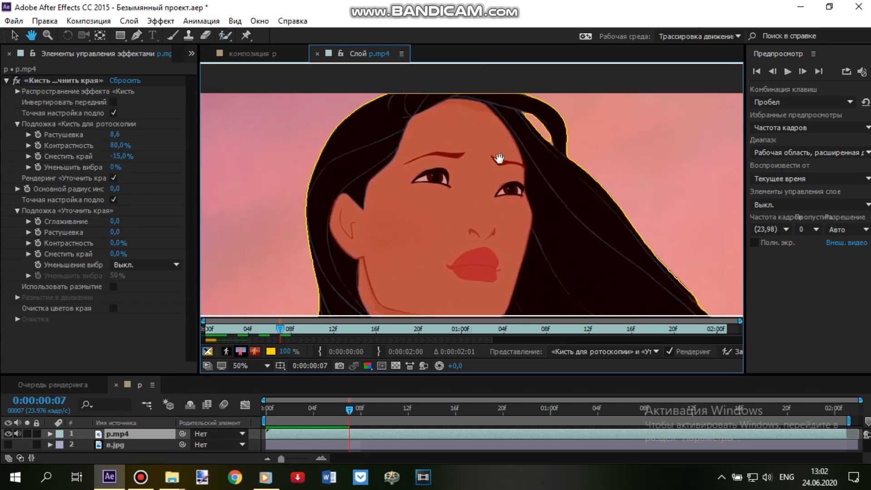
scroll(500, 158, up, 1)
drag(507, 124, 518, 130)
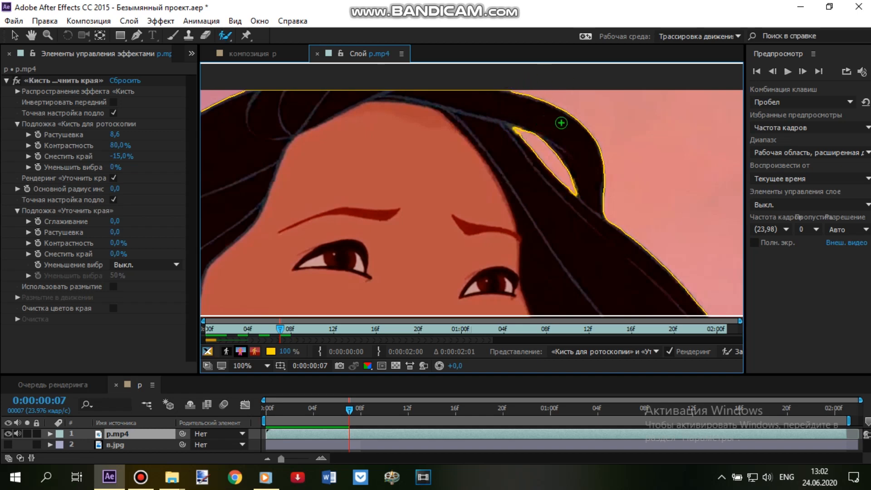
scroll(562, 123, up, 1)
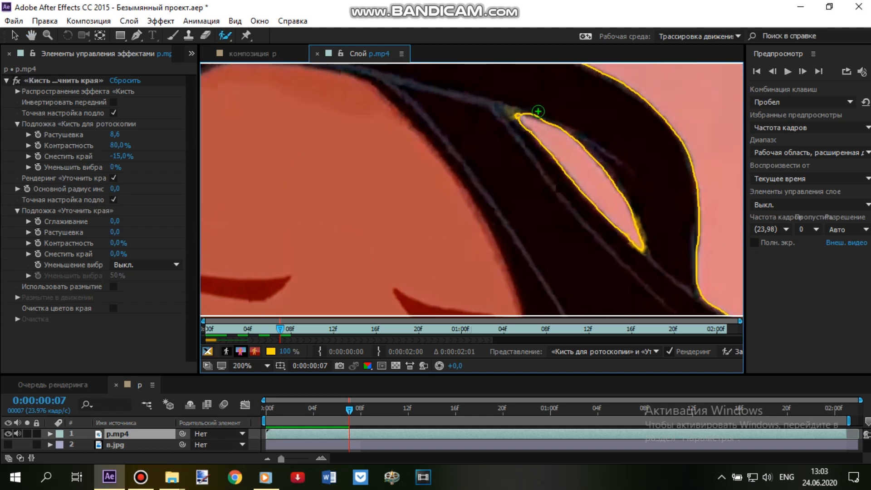
- Exclude the pink gap inside the curl at the hair tips with the Roto Brush, and refine its upper corner
scroll(639, 234, down, 2)
mouse_move(631, 300)
mouse_down()
mouse_move(584, 195)
mouse_move(495, 174)
mouse_move(455, 152)
mouse_move(476, 192)
mouse_up()
scroll(495, 174, up, 2)
key(alt+w)
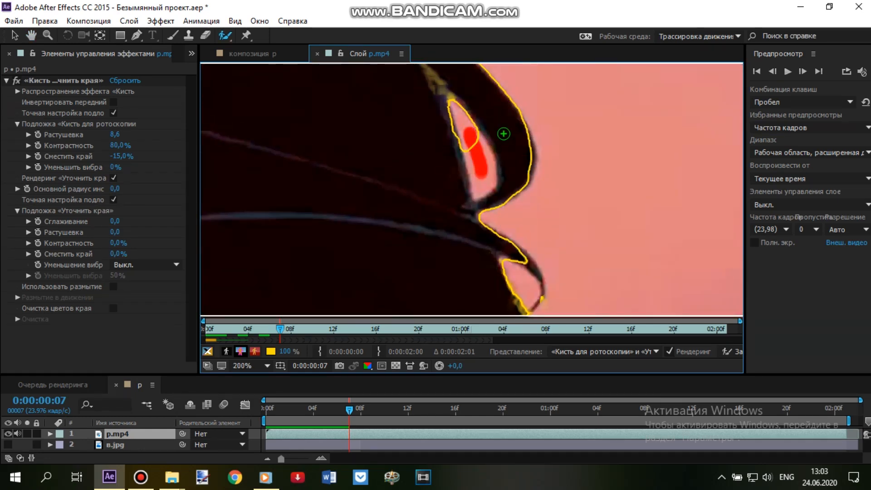
drag(517, 144, 517, 145)
drag(444, 111, 445, 123)
key(alt+w)
drag(445, 91, 460, 109)
- Apply Refine Edge at the corner of the small lower hair curl and check frame 0:00:00:07 in the composition
key(space)
drag(511, 130, 506, 40)
mouse_move(532, 177)
mouse_down()
mouse_move(534, 219)
mouse_move(519, 161)
mouse_move(499, 183)
mouse_up()
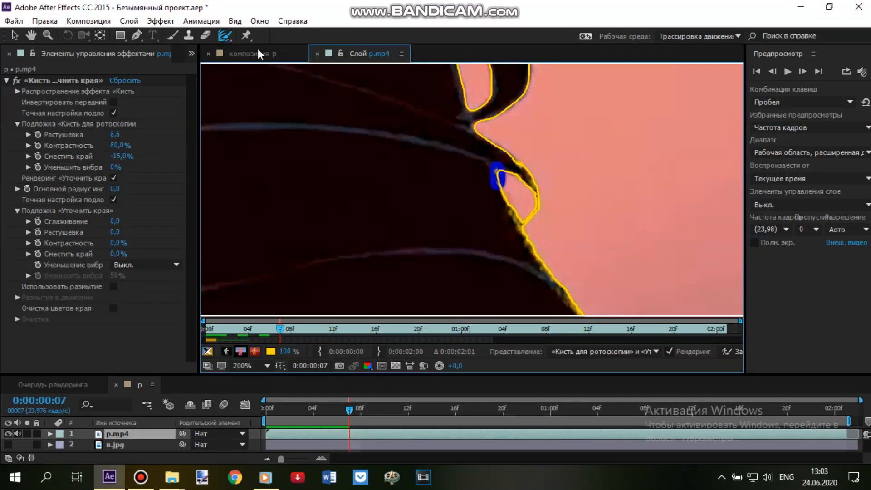
click(258, 48)
- Advance to frame 0:00:00:09, paint the curled hair tip as foreground, and exclude the small pink gap it encloses
click(801, 73)
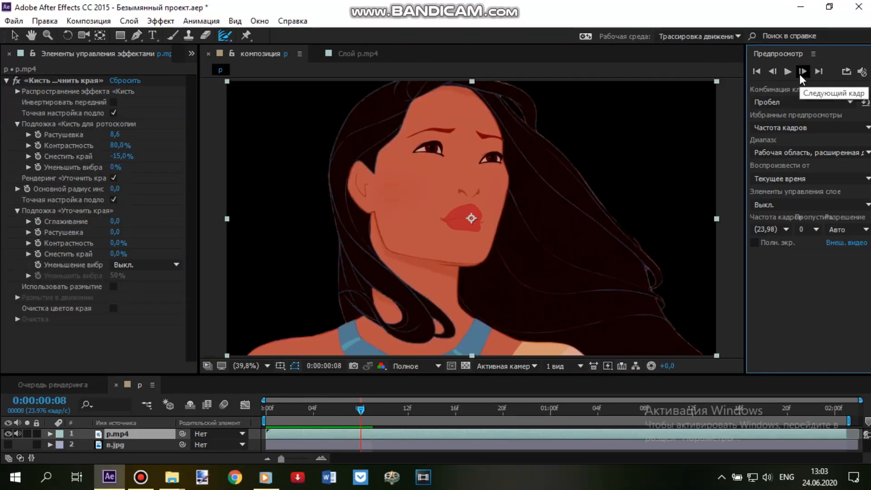
click(801, 73)
click(358, 54)
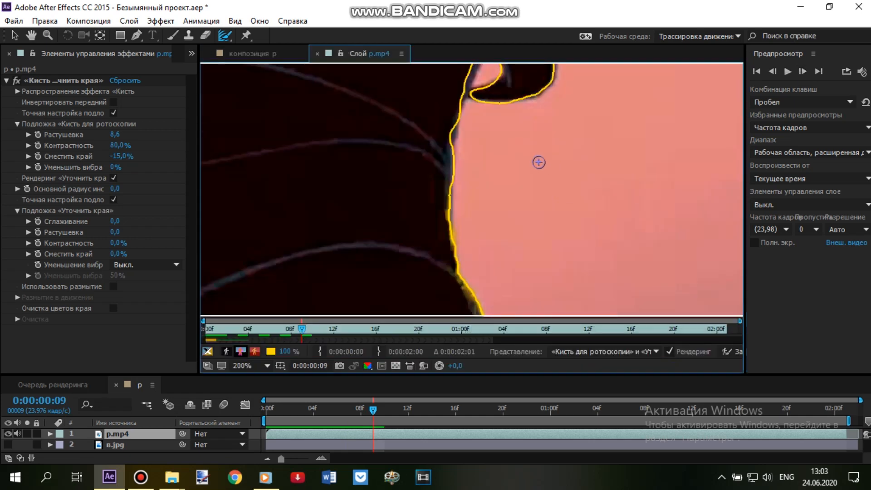
key(alt+w)
scroll(539, 163, down, 1)
drag(454, 110, 433, 160)
click(508, 127)
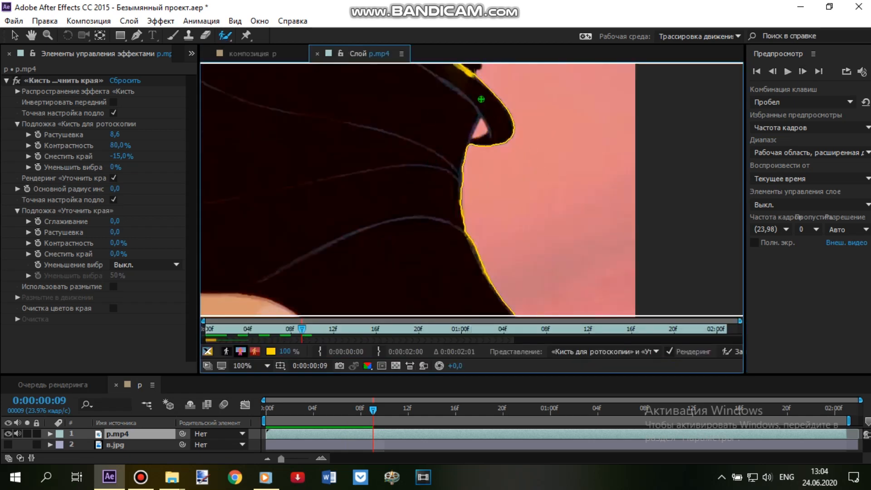
drag(481, 102, 528, 176)
alt+click(528, 201)
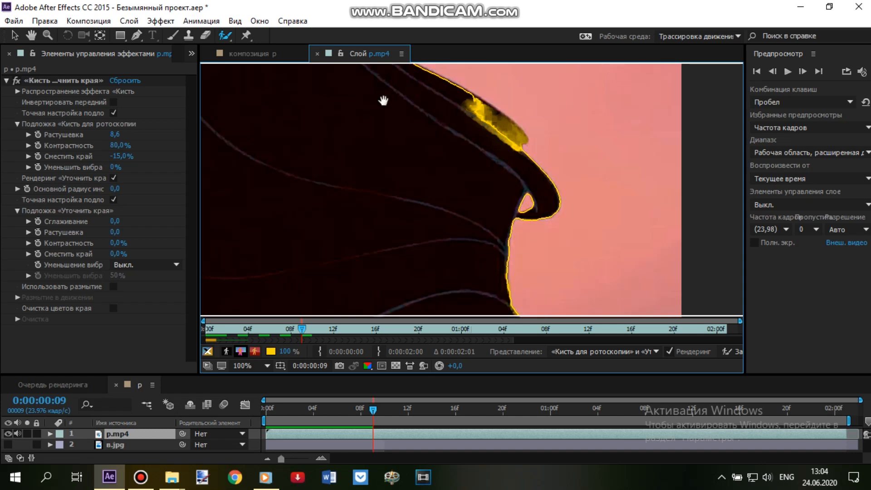
- Correct the outer hair selection on frame 0:00:00:09 and exclude the background in and around the hair loop beside the forehead
drag(432, 103, 535, 178)
drag(597, 197, 544, 169)
mouse_move(585, 295)
mouse_down()
mouse_move(487, 157)
mouse_move(494, 261)
mouse_up()
drag(363, 214, 600, 164)
drag(481, 81, 523, 179)
drag(708, 75, 530, 154)
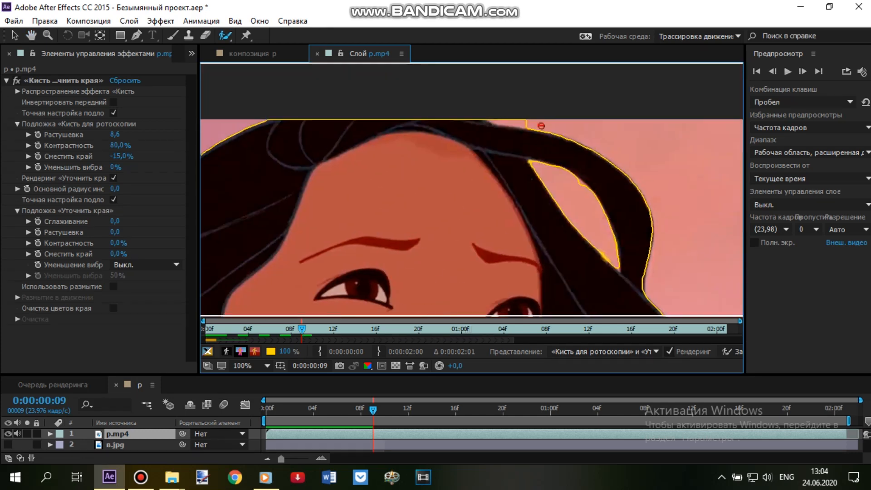
drag(564, 180, 599, 226)
drag(640, 310, 567, 178)
drag(568, 91, 561, 121)
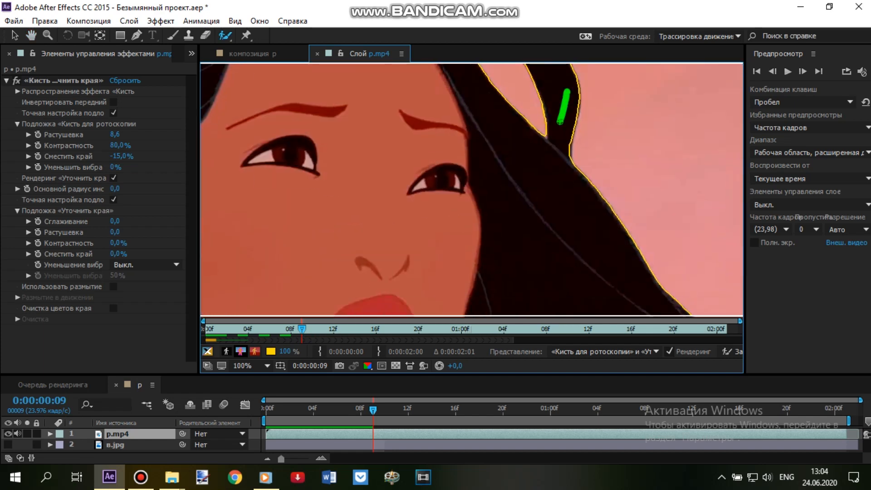
- Add the thin looping strand above the shoulder to the cutout, refine the adjoining hair edge, and check the composition
click(253, 53)
click(366, 51)
mouse_move(438, 200)
mouse_down()
mouse_move(582, 119)
mouse_move(817, 107)
mouse_up()
mouse_move(425, 111)
mouse_down()
mouse_move(475, 313)
mouse_move(517, 69)
mouse_up()
mouse_move(495, 199)
mouse_down()
mouse_move(425, 253)
mouse_move(432, 283)
mouse_up()
drag(489, 162, 498, 197)
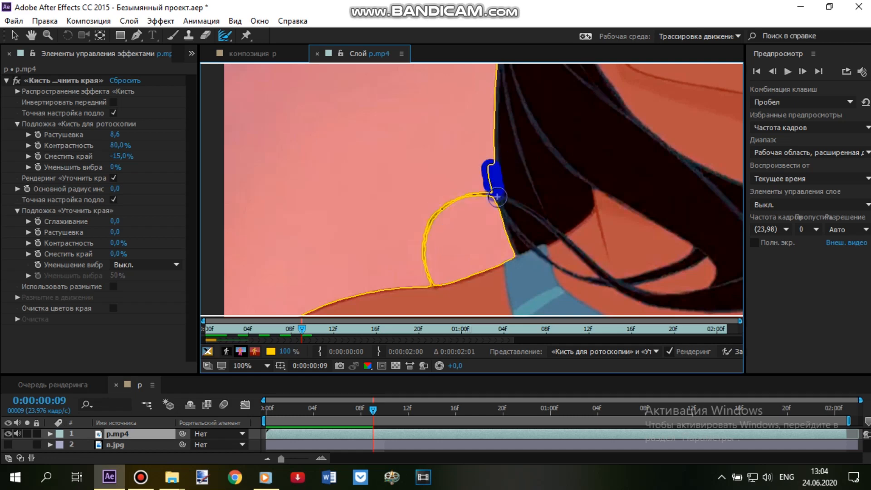
click(269, 53)
- Advance to frame 0:00:00:11 and apply Refine Edge to the hair edge above the thin strands at the shoulder
click(804, 71)
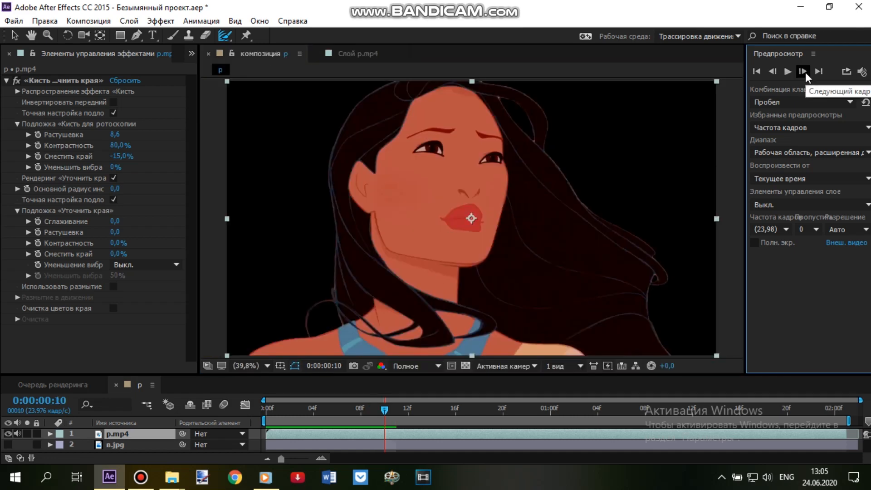
click(804, 71)
click(358, 54)
drag(509, 243, 483, 229)
drag(515, 154, 515, 196)
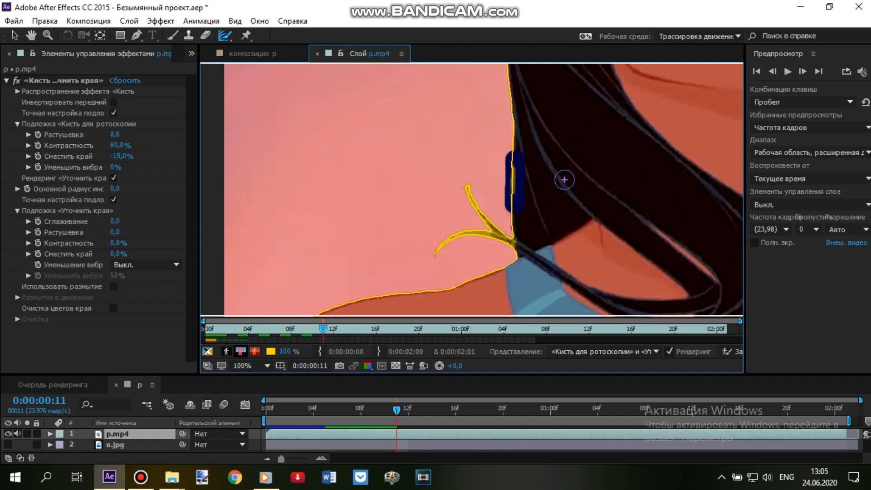
- Apply Refine Edge along the outer hair contour beside the forehead and eyes on frame 0:00:00:11
key(alt+w)
mouse_move(556, 130)
mouse_down()
mouse_move(366, 255)
mouse_move(154, 354)
mouse_up()
drag(486, 123, 506, 132)
drag(590, 206, 627, 280)
mouse_move(647, 261)
mouse_down()
mouse_move(603, 220)
mouse_move(609, 166)
mouse_up()
drag(552, 138, 593, 235)
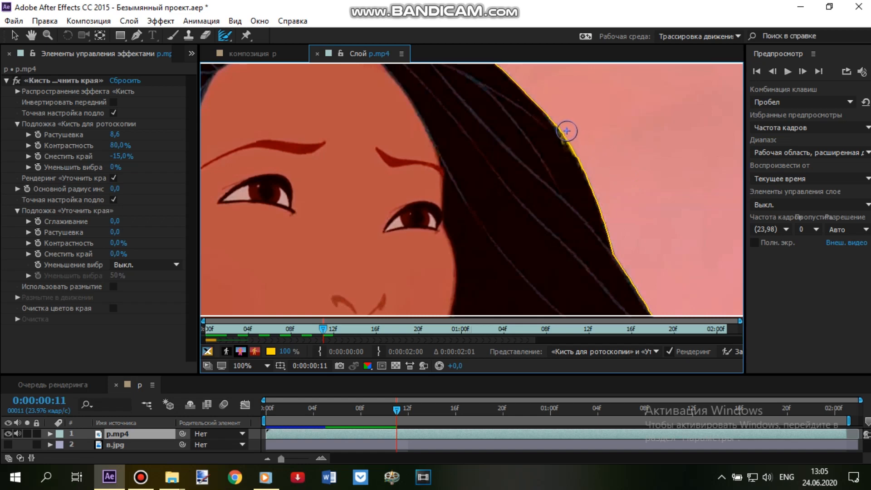
mouse_move(560, 130)
mouse_down()
mouse_move(583, 154)
mouse_move(589, 178)
mouse_up()
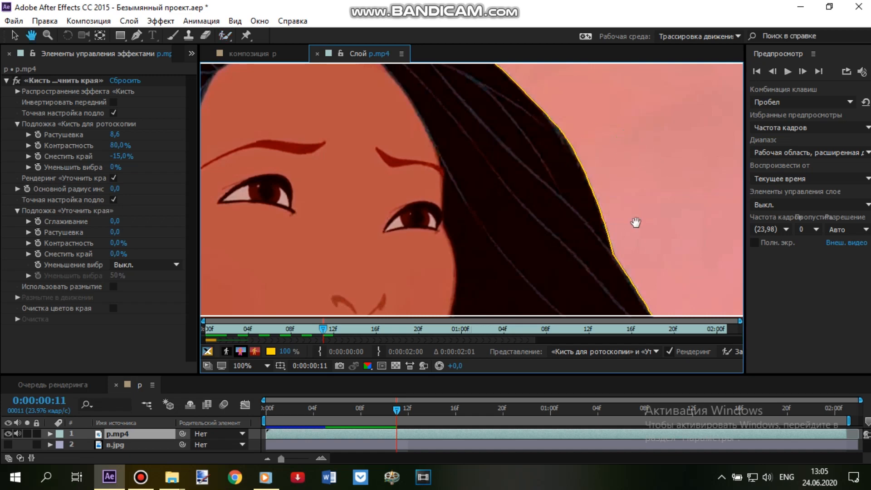
- Continue Refine Edge along the windblown hair contour down to its outermost point on frame 0:00:00:11
key(space)
drag(622, 176, 463, 77)
drag(439, 162, 526, 219)
key(space)
drag(590, 212, 578, 171)
drag(506, 131, 597, 248)
drag(560, 206, 541, 209)
key(space)
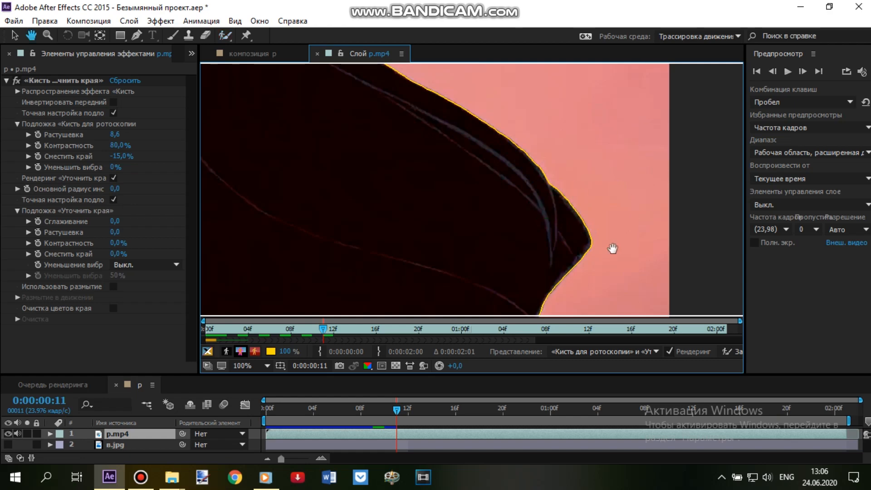
- Apply Refine Edge along the inward-curving lower hair contour and check frame 0:00:00:11 in the composition
drag(490, 297, 548, 139)
drag(626, 156, 622, 204)
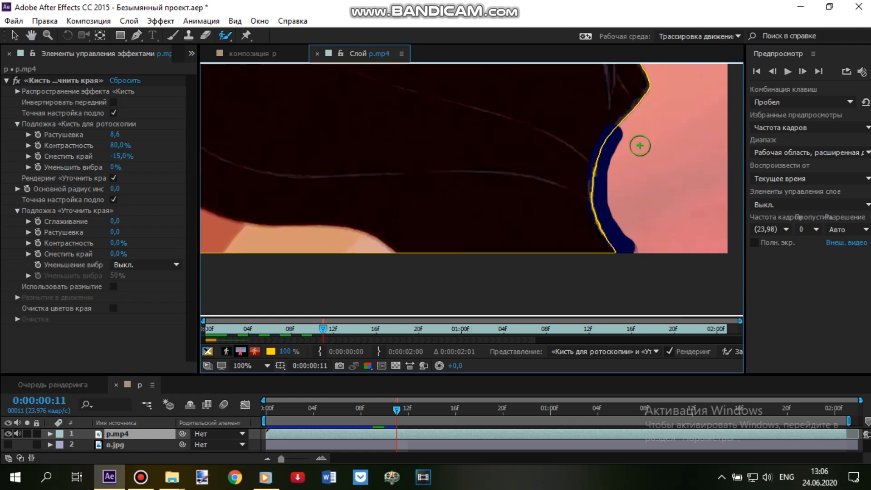
click(254, 53)
- Advance to frame 0:00:00:13, paint the pointed hair lock as foreground, and exclude the pink gap beneath it
click(803, 71)
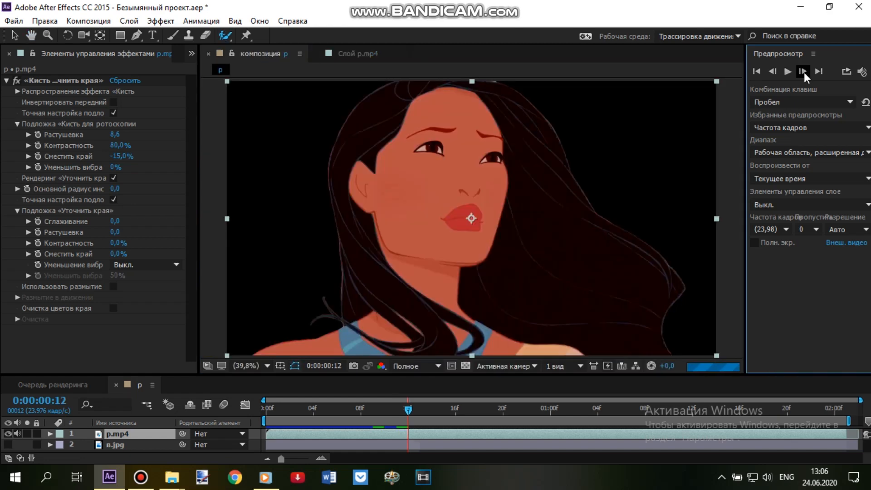
click(803, 71)
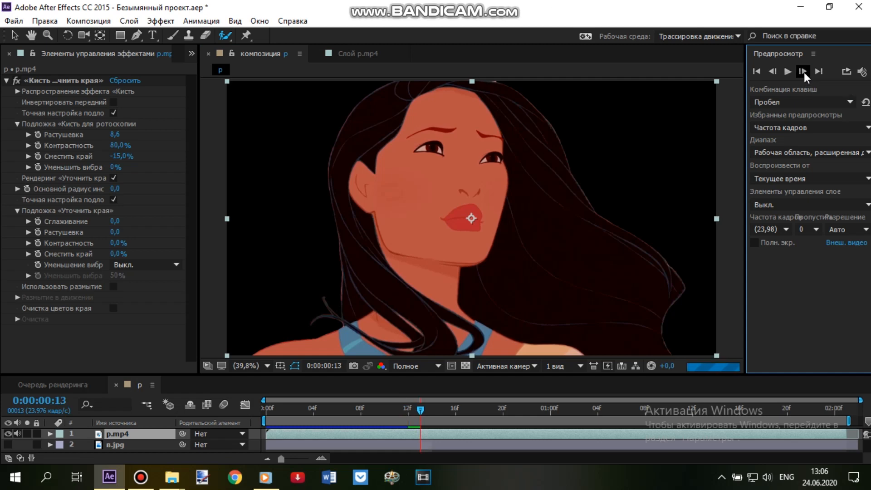
click(359, 53)
mouse_move(654, 136)
mouse_down()
mouse_move(597, 176)
mouse_move(589, 207)
mouse_up()
drag(517, 179, 537, 430)
drag(445, 132, 337, 114)
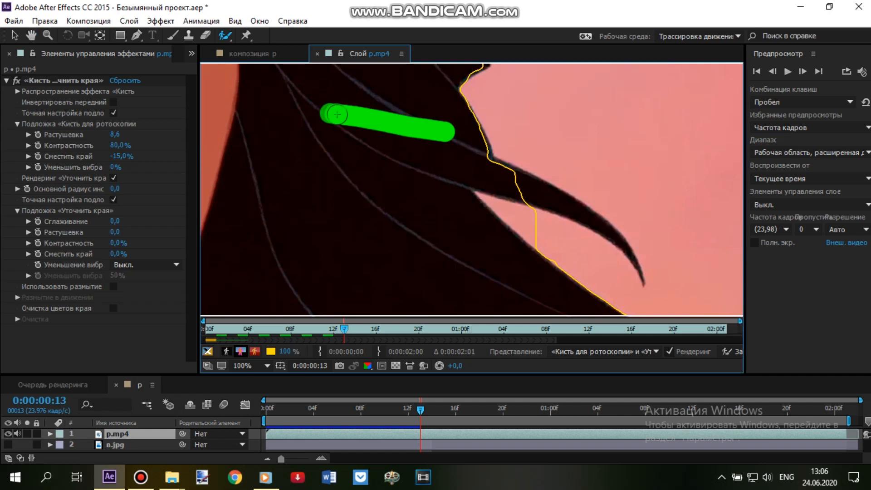
drag(538, 227, 565, 245)
- Apply Refine Edge to the inner corner of the gap and the lock's pointed tip, and check the composition
click(475, 192)
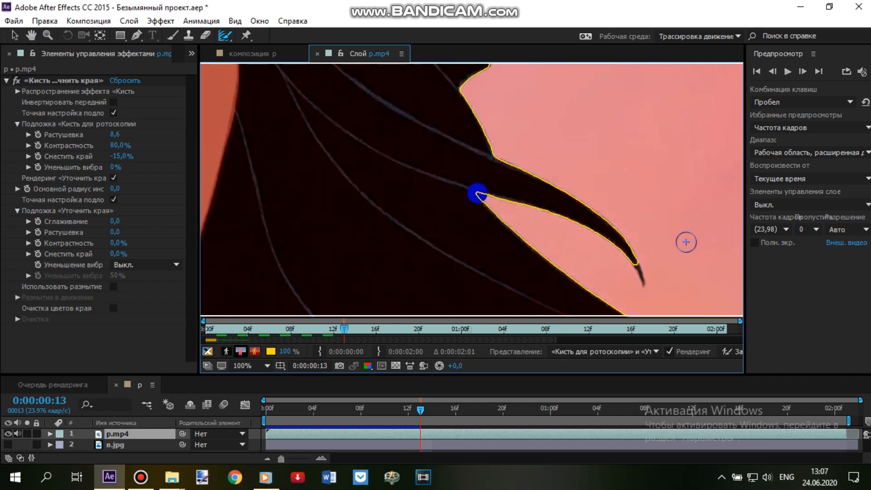
drag(636, 260, 649, 284)
click(266, 52)
click(368, 51)
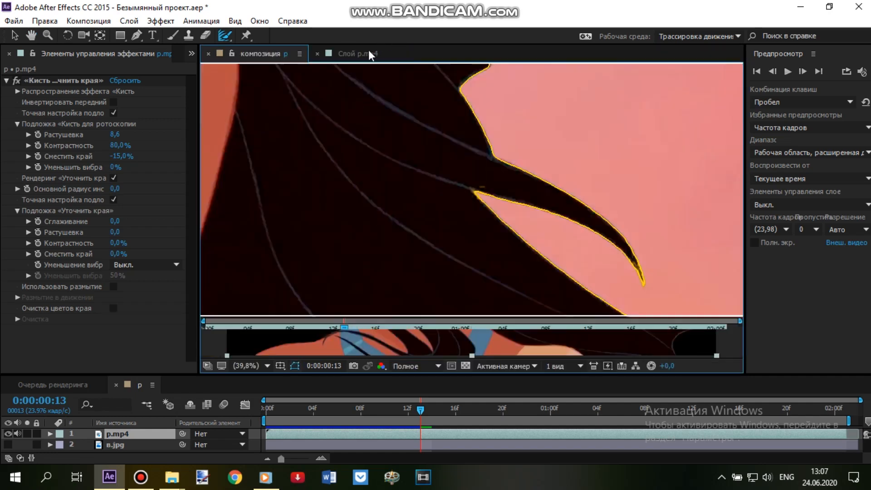
- Paint the hair beside the ear as foreground with the Roto Brush on frame 0:00:00:13
key(h)
drag(345, 100, 584, 253)
drag(227, 288, 461, 118)
click(226, 37)
drag(350, 132, 350, 213)
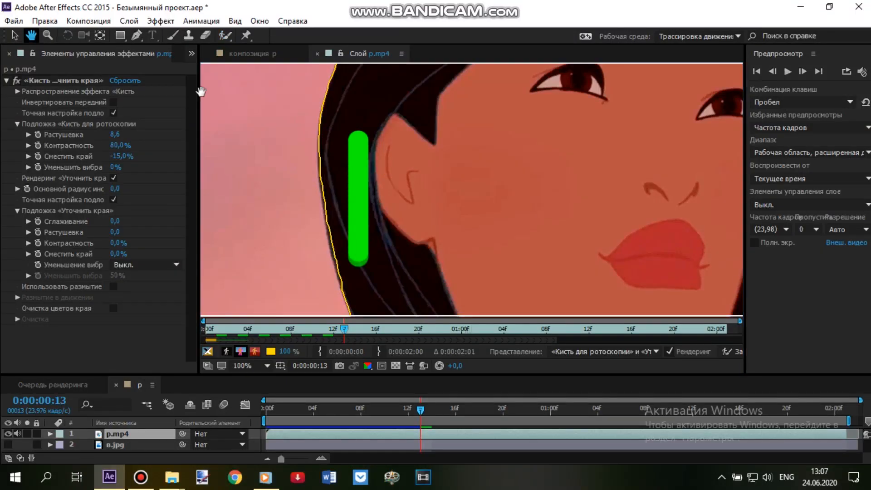
drag(348, 275, 355, 275)
- Paint the shoulder as foreground and apply Refine Edge where the thin strands cross its contour on frame 0:00:00:13
click(32, 36)
drag(474, 304, 469, 80)
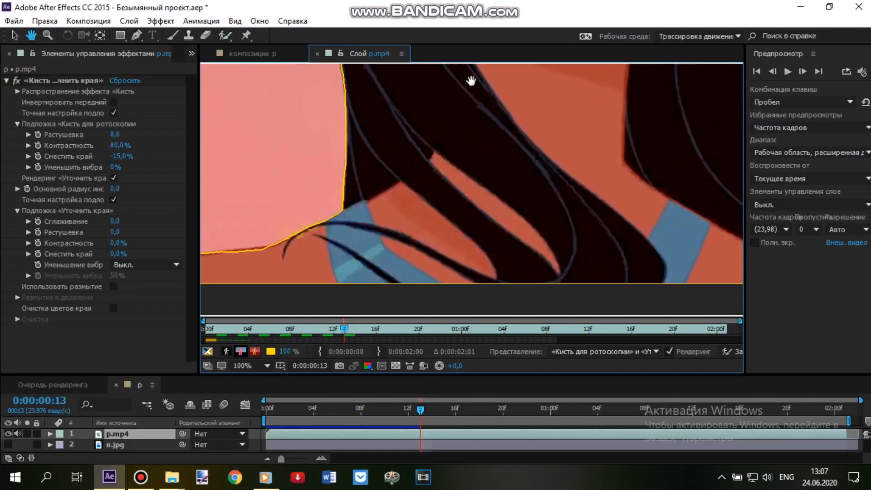
drag(367, 222, 516, 196)
click(226, 37)
click(775, 73)
key(Page_Down)
drag(358, 245, 493, 226)
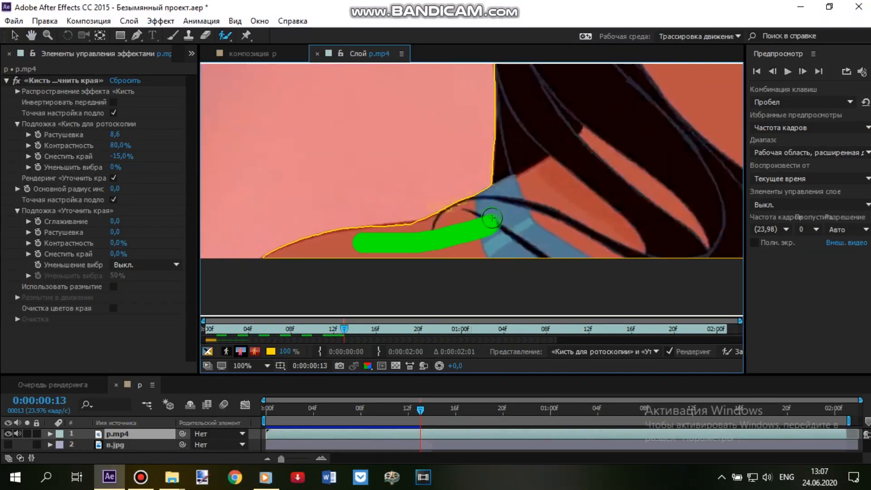
drag(485, 186, 434, 219)
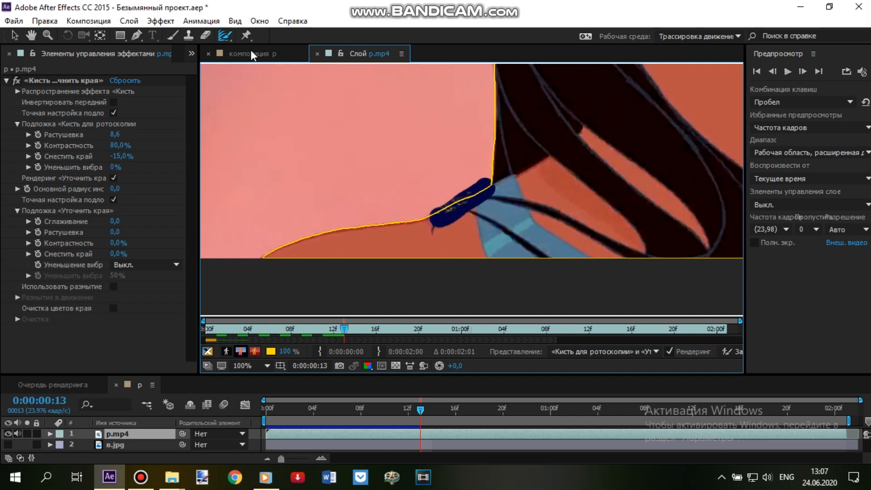
- Advance the composition to frame 0:00:00:14 and save the project on the desktop as Безымянный проект
click(251, 51)
click(803, 72)
click(775, 72)
click(801, 70)
click(14, 21)
mouse_move(45, 136)
click(290, 137)
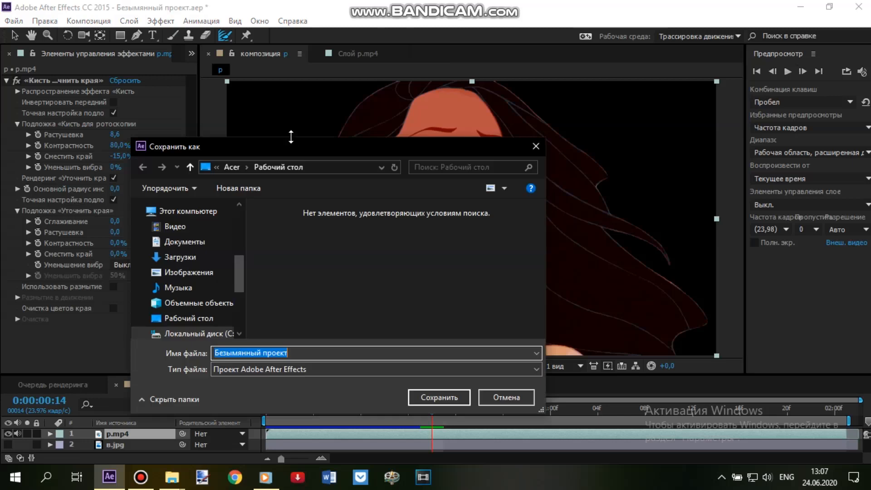
key(Return)
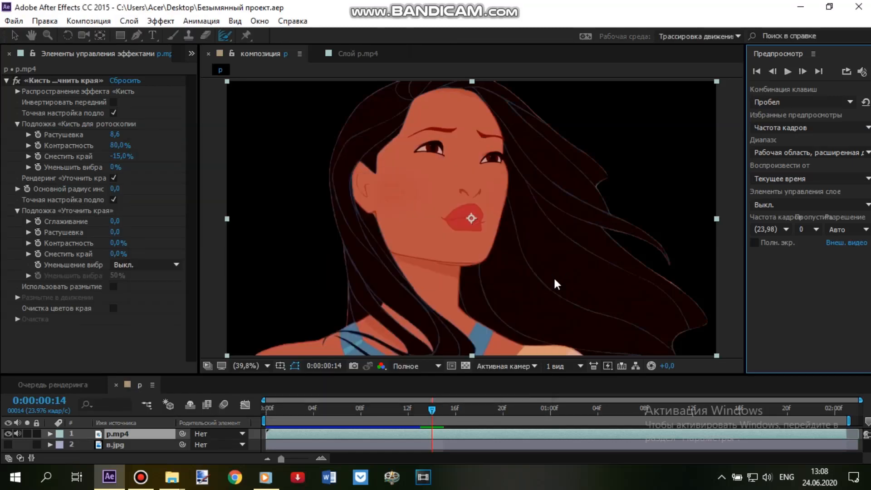
- Advance to frame 0:00:00:15 and apply Refine Edge where the thin strands cross the shoulder contour
click(803, 71)
click(364, 54)
drag(477, 177, 422, 190)
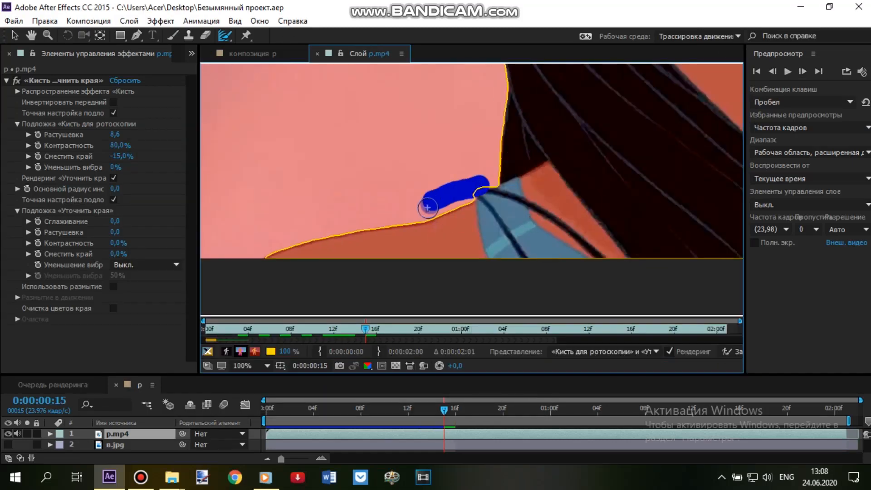
- Paint the missing hair at the image's lower right corner as foreground and apply Refine Edge along its outer contour
drag(608, 136, 218, 150)
drag(535, 221, 552, 275)
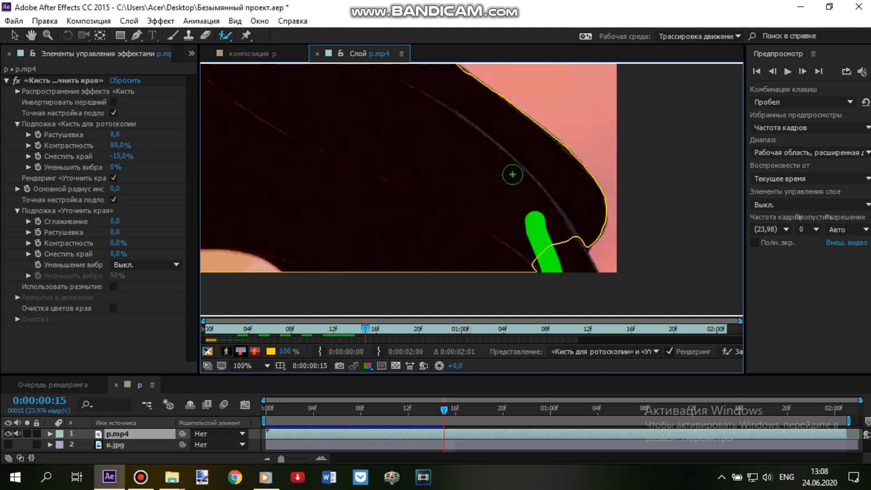
drag(575, 195, 483, 157)
drag(558, 132, 592, 172)
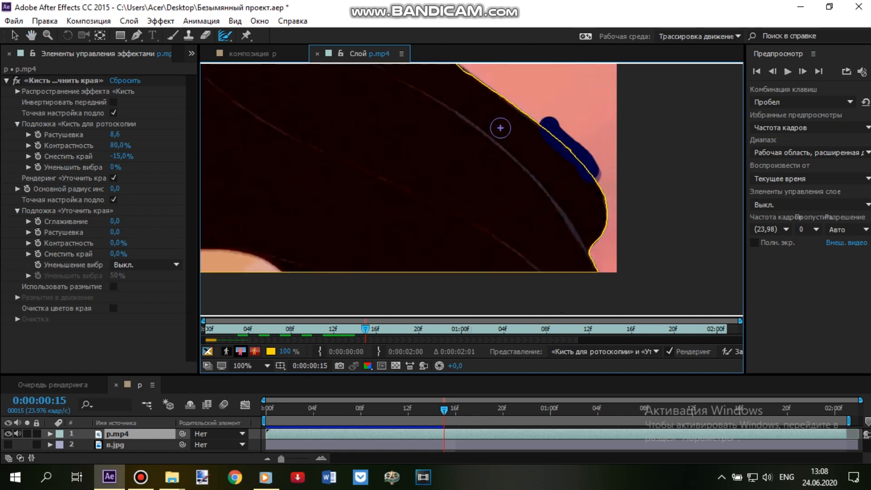
- Paint the curled hair locks as foreground, exclude the pink gap between them, and refine the gap's corner and the lock's tip
drag(444, 75, 561, 217)
drag(547, 160, 609, 283)
drag(577, 167, 515, 119)
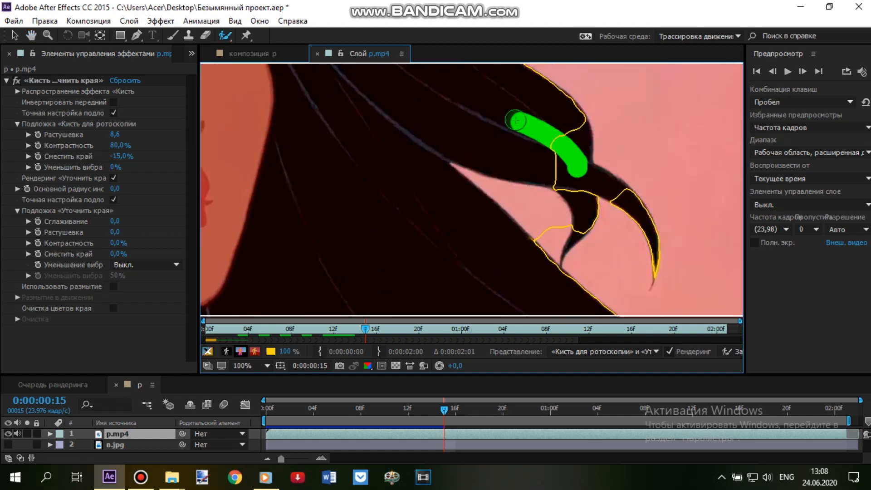
alt+click(537, 212)
drag(456, 164, 462, 171)
drag(658, 261, 651, 287)
- Paint the hair above the forehead as foreground with the Roto Brush on frame 0:00:00:15
click(31, 36)
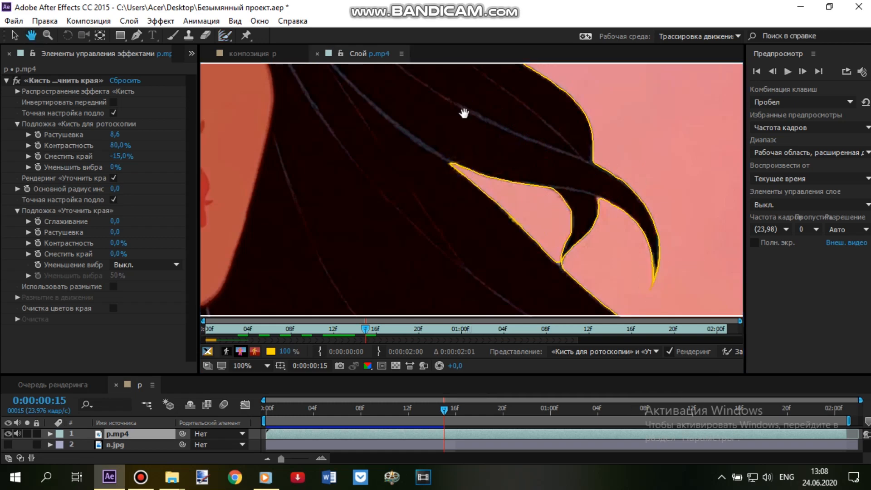
drag(464, 113, 689, 353)
click(232, 38)
click(255, 49)
drag(500, 101, 463, 91)
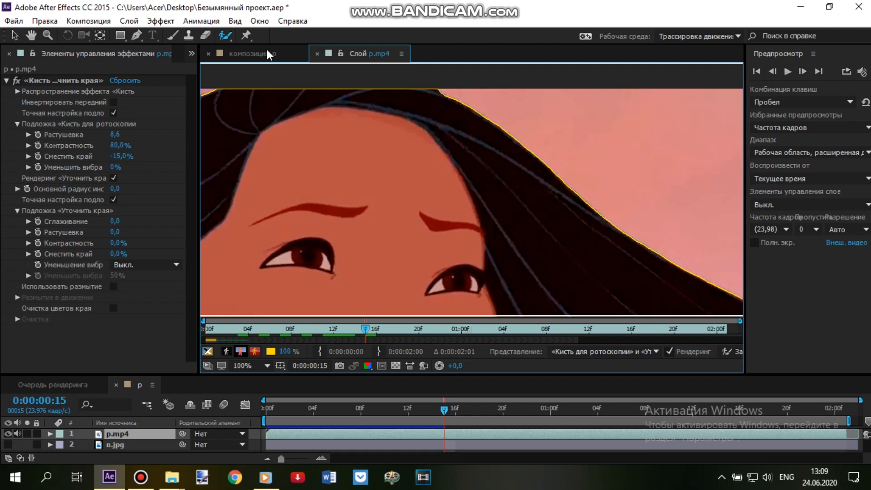
- Advance to frame 0:00:00:17 and paint the hair beside the forehead as foreground
click(267, 51)
click(804, 71)
click(804, 71)
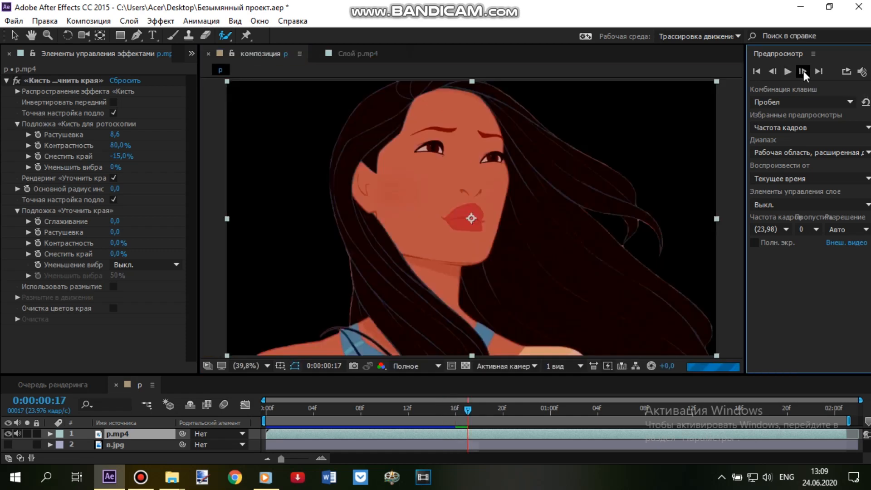
click(366, 53)
drag(430, 107, 451, 139)
- Paint the hair along the ear side of the head down toward the shoulder as foreground on frame 0:00:00:17
click(31, 36)
mouse_move(208, 274)
mouse_down()
mouse_move(393, 247)
mouse_move(433, 141)
mouse_up()
click(225, 37)
drag(318, 156, 321, 236)
click(31, 36)
drag(382, 230, 384, 72)
click(225, 36)
drag(324, 130, 380, 241)
- Apply Refine Edge where the thin strands cross the shoulder contour on frame 0:00:00:17
click(31, 35)
mouse_move(402, 284)
mouse_down()
mouse_move(413, 72)
mouse_move(514, 29)
mouse_up()
click(225, 36)
key(alt+w)
mouse_move(438, 195)
mouse_down()
mouse_move(386, 203)
mouse_move(376, 218)
mouse_up()
- Paint the missing hair at the image's lower right corner as foreground on frame 0:00:00:17
click(31, 36)
mouse_move(589, 178)
mouse_down()
mouse_move(630, 164)
mouse_move(449, 190)
mouse_up()
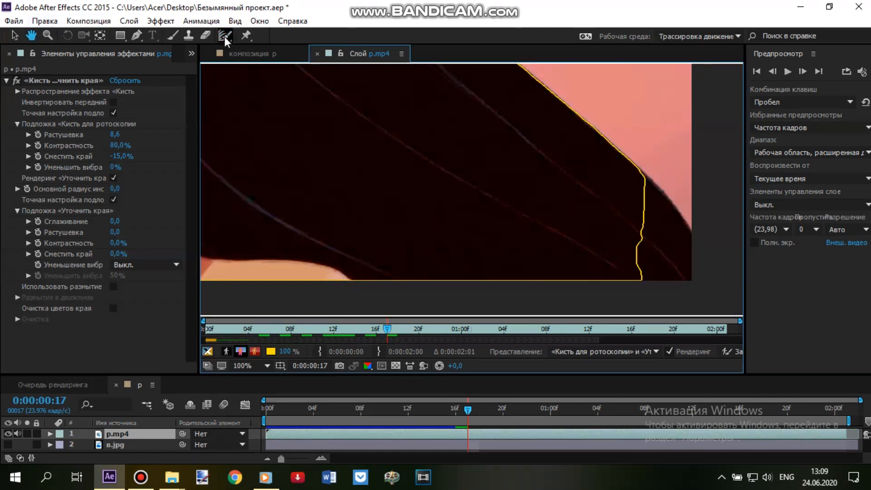
click(226, 36)
click(31, 35)
mouse_move(619, 240)
mouse_down()
mouse_move(658, 265)
mouse_move(595, 206)
mouse_up()
click(225, 36)
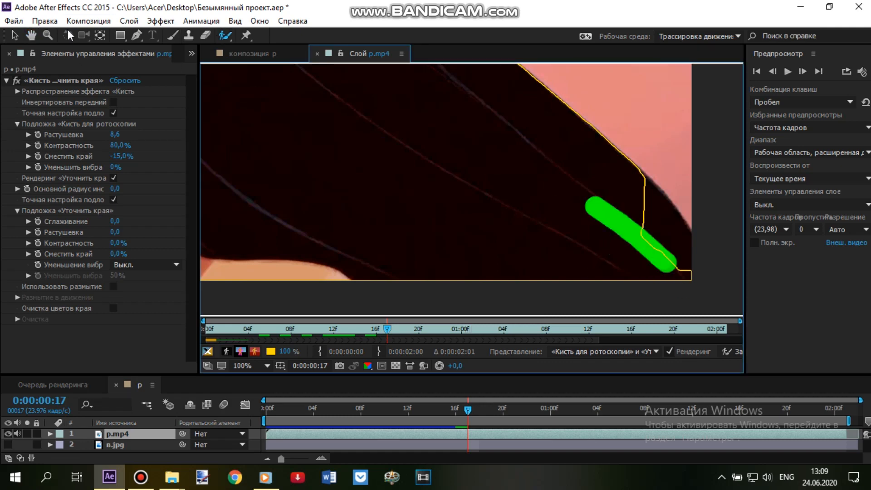
- Paint the curled hair lock as foreground and apply Refine Edge to its thin loose strands on frame 0:00:00:17
click(33, 34)
drag(414, 72, 459, 301)
click(225, 36)
mouse_move(456, 142)
mouse_down()
mouse_move(386, 116)
mouse_move(498, 170)
mouse_move(434, 94)
mouse_move(332, 44)
mouse_up()
click(31, 36)
key(alt+w)
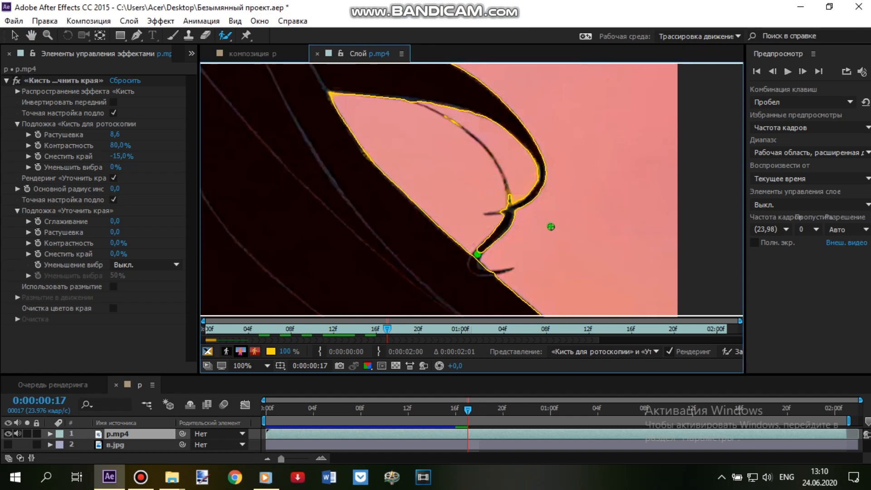
mouse_move(422, 107)
mouse_down()
mouse_move(497, 161)
mouse_move(507, 207)
mouse_up()
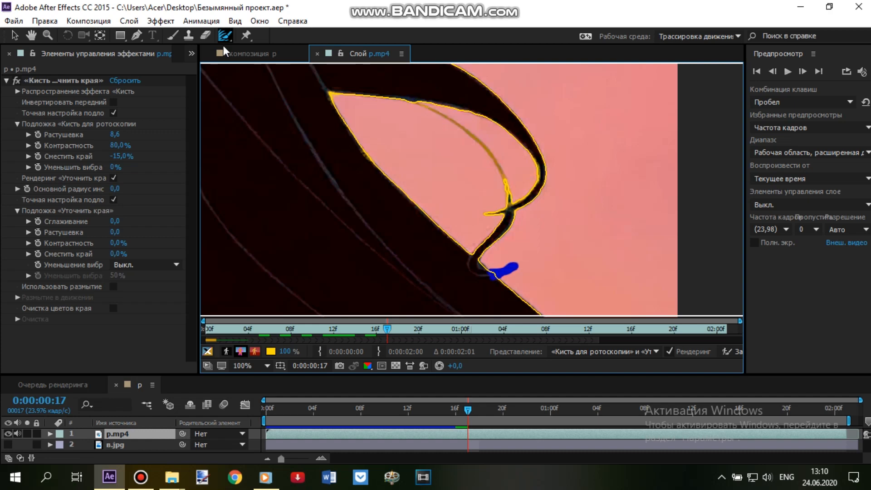
- Advance to frame 0:00:00:19, paint the pointed hair lock as foreground, and refine the edge where the thin strand meets its tip
click(263, 49)
click(801, 71)
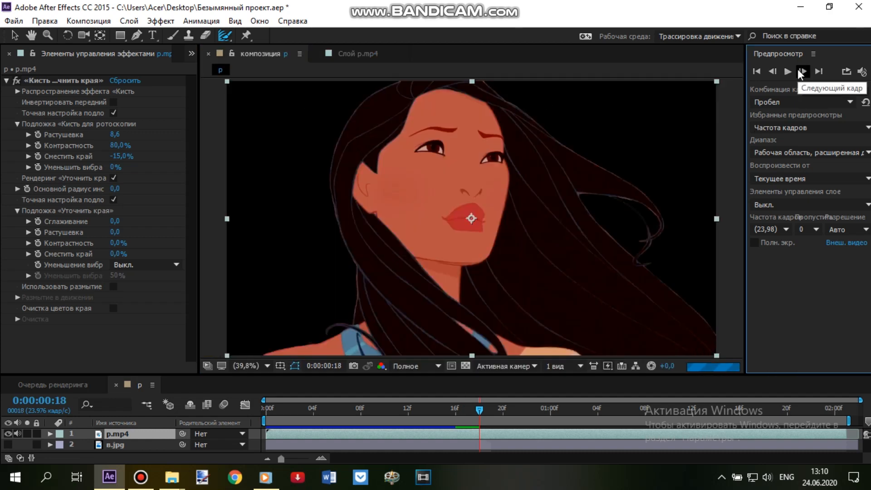
click(802, 71)
click(363, 53)
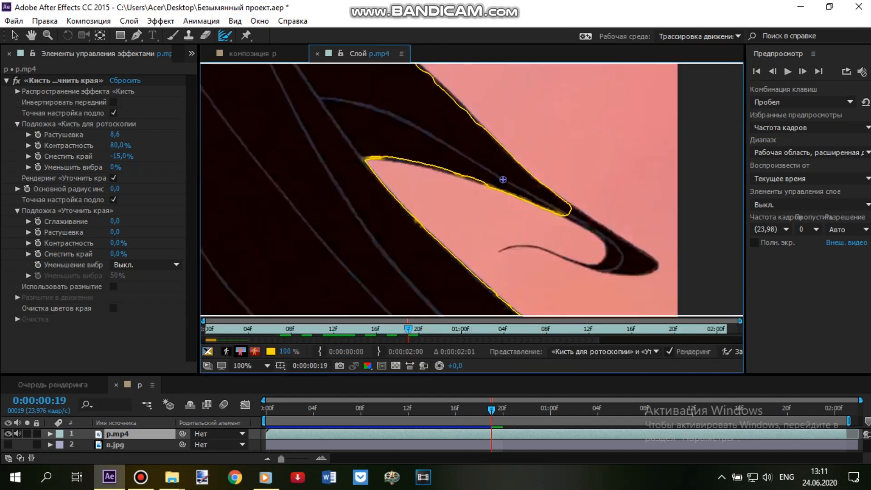
mouse_move(472, 151)
mouse_down()
mouse_move(367, 105)
mouse_move(593, 205)
mouse_move(491, 144)
mouse_up()
key(space)
mouse_move(622, 232)
mouse_down()
mouse_move(492, 150)
mouse_move(480, 131)
mouse_move(488, 248)
mouse_up()
key(space)
click(229, 36)
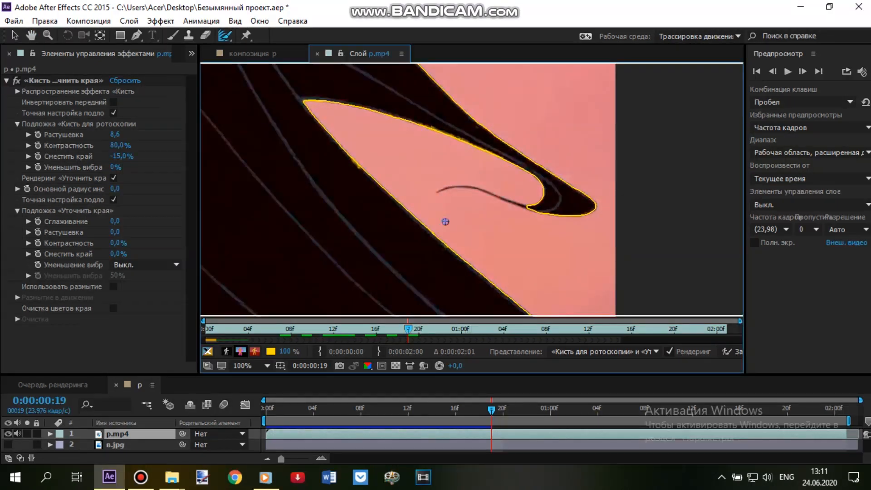
drag(512, 205, 539, 207)
- Advance to frame 0:00:00:21, paint the hair across the inner hole as foreground, and correct the edge of the pink gap below the lock
click(258, 53)
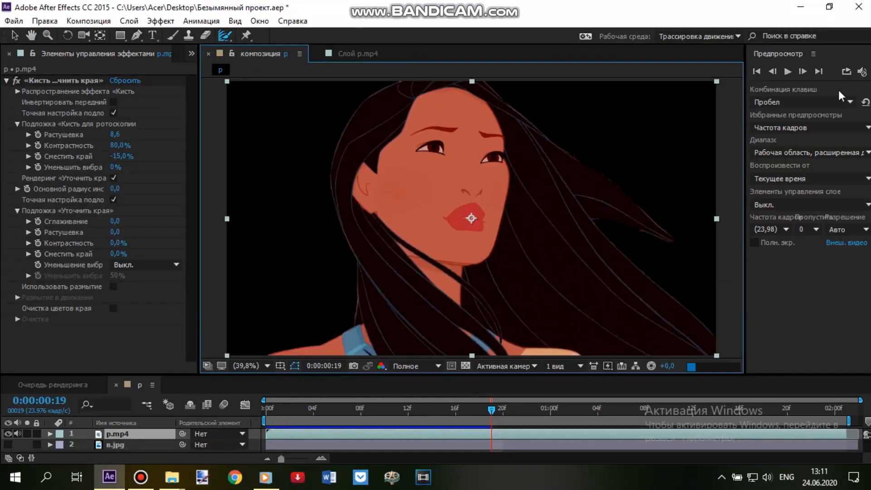
click(803, 71)
click(803, 72)
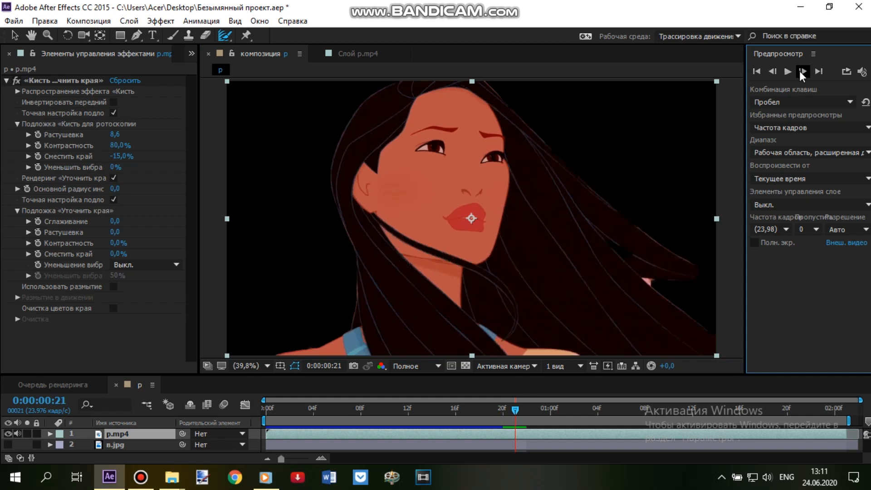
click(359, 53)
drag(482, 217, 298, 164)
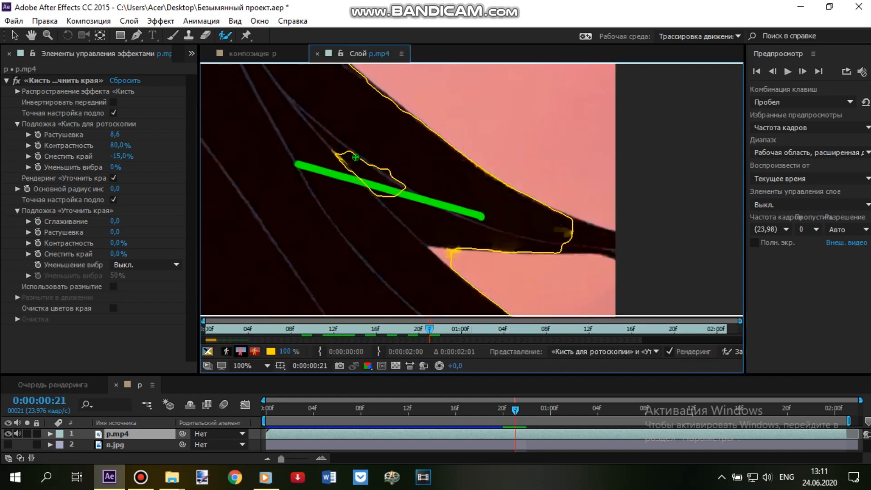
drag(454, 257, 521, 273)
- Paint the hair below and behind the ear as foreground on frame 0:00:00:21
drag(368, 295, 580, 159)
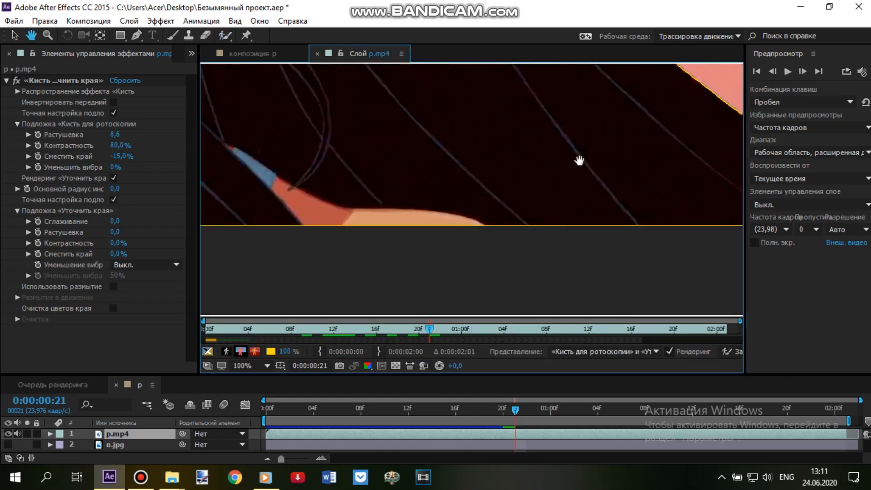
drag(344, 99, 656, 167)
mouse_move(285, 170)
mouse_down()
mouse_move(489, 108)
mouse_move(381, 309)
mouse_up()
drag(379, 313, 367, 237)
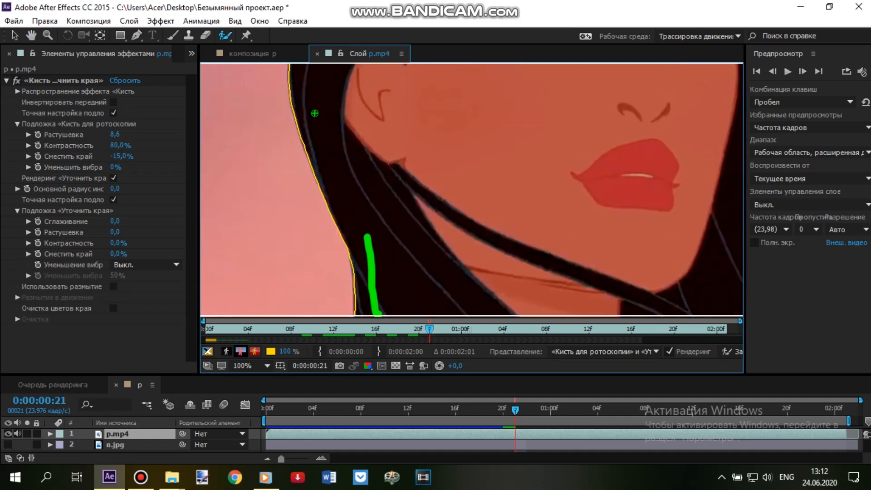
drag(339, 152, 326, 293)
drag(317, 147, 304, 245)
- Touch up the remaining hair contour on frame 0:00:00:21 and apply a short Refine Edge stroke
mouse_move(681, 120)
mouse_down()
mouse_move(578, 243)
mouse_move(464, 207)
mouse_up()
mouse_move(455, 104)
mouse_down()
mouse_move(577, 257)
mouse_move(354, 138)
mouse_up()
drag(608, 273, 571, 95)
key(alt+w)
mouse_move(484, 165)
mouse_down()
mouse_move(486, 142)
mouse_move(484, 157)
mouse_up()
- Advance the composition to frame 0:00:00:22 and save the project
click(268, 53)
click(804, 72)
click(13, 21)
mouse_move(113, 142)
click(327, 142)
key(Return)
- Advance to frame 0:00:00:23, paint the hair on both sides of the pink gap as foreground, and refine the gap's inner corner
click(801, 71)
click(377, 54)
drag(521, 226, 569, 267)
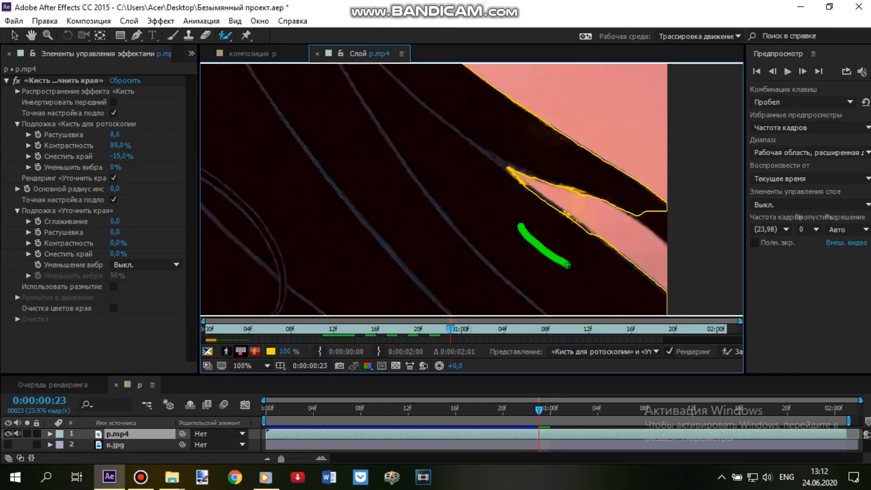
drag(636, 201, 540, 139)
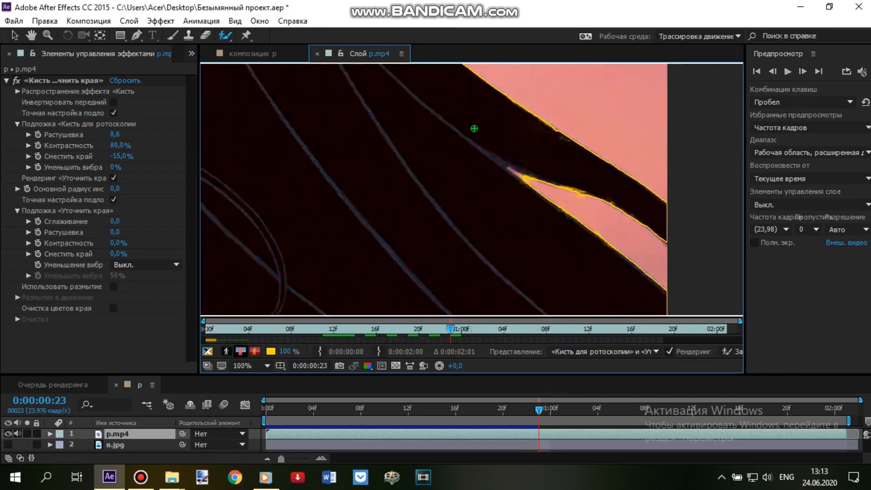
drag(507, 172, 510, 161)
key(alt+w)
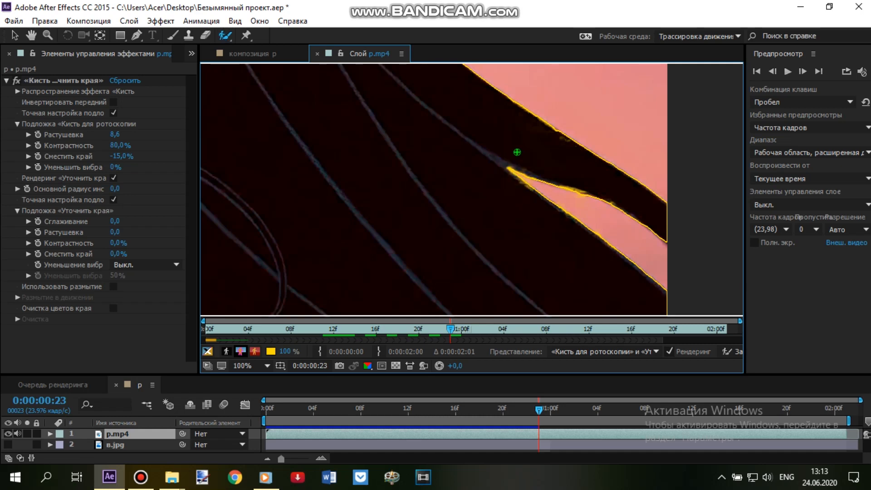
scroll(516, 150, down, 1)
click(31, 36)
mouse_move(308, 93)
mouse_down()
mouse_move(432, 132)
mouse_move(388, 126)
mouse_up()
click(247, 53)
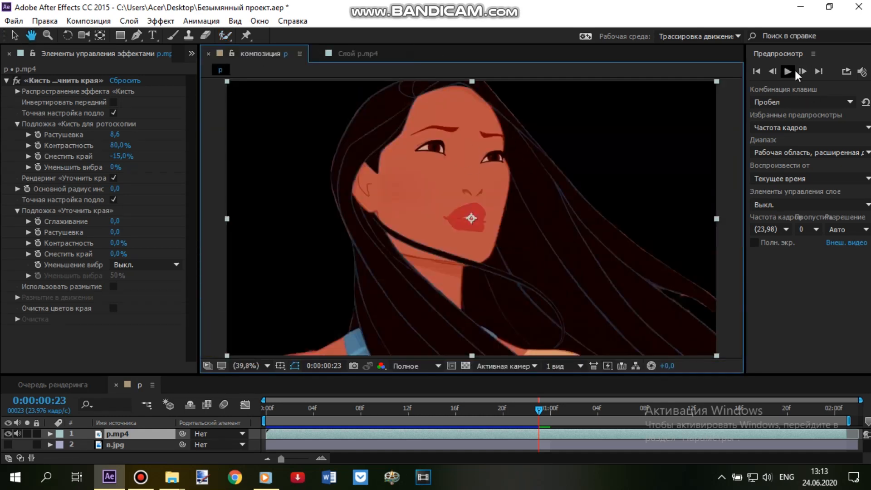
- Advance to frame 0:00:01:01 and paint the hair at the image's lower right corner as foreground
click(802, 71)
click(801, 70)
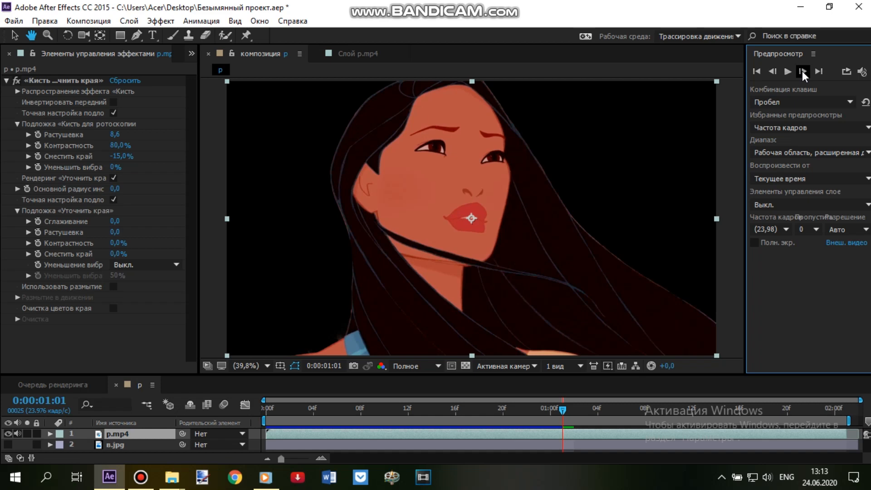
click(359, 53)
click(225, 36)
drag(618, 258, 554, 228)
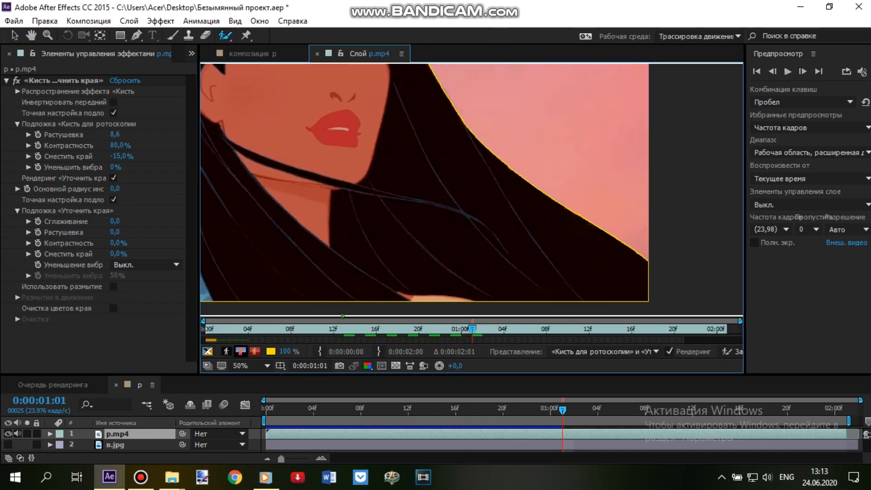
mouse_move(269, 477)
click(250, 450)
click(447, 17)
- Paint the hair on the ear side above the shoulder as foreground on frame 0:00:01:01
click(31, 36)
drag(280, 129, 496, 141)
click(225, 36)
drag(408, 149, 430, 229)
click(32, 35)
drag(408, 97, 327, 221)
- Advance to frame 0:00:01:03 and correct the selection around the pink patch beside the hair in the lower right corner
click(803, 70)
click(802, 71)
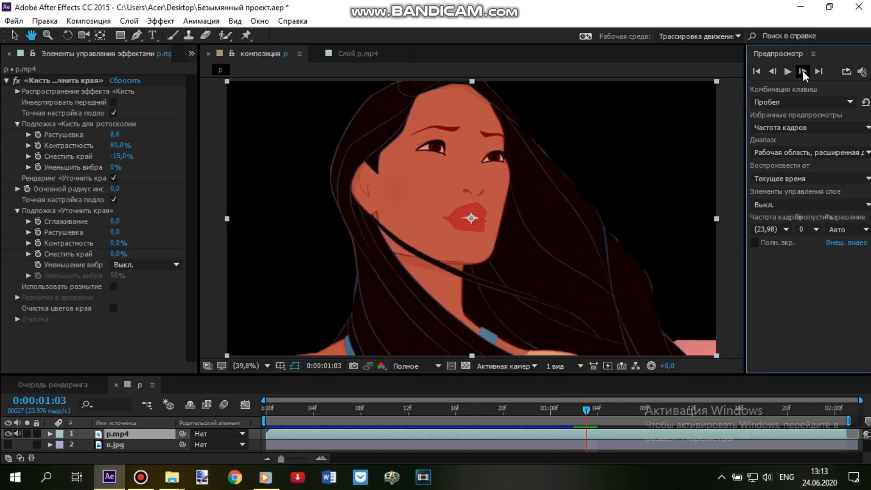
click(358, 54)
click(31, 35)
mouse_move(500, 222)
mouse_down()
mouse_move(407, 118)
mouse_move(509, 251)
mouse_move(412, 109)
mouse_up()
click(225, 35)
click(34, 36)
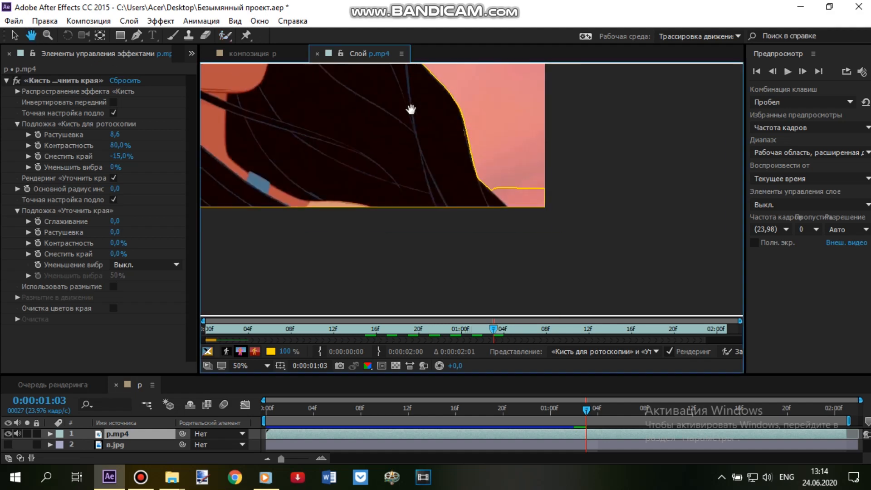
click(225, 37)
drag(502, 173, 544, 210)
- Paint the hair beside the neck above the shoulder as foreground on frame 0:00:01:03
key(space)
drag(316, 154, 622, 160)
drag(439, 126, 427, 175)
- Advance to frame 0:00:01:05, paint the flowing hair to the right of the face as foreground, and check the composition
click(262, 55)
click(803, 72)
click(803, 72)
click(359, 53)
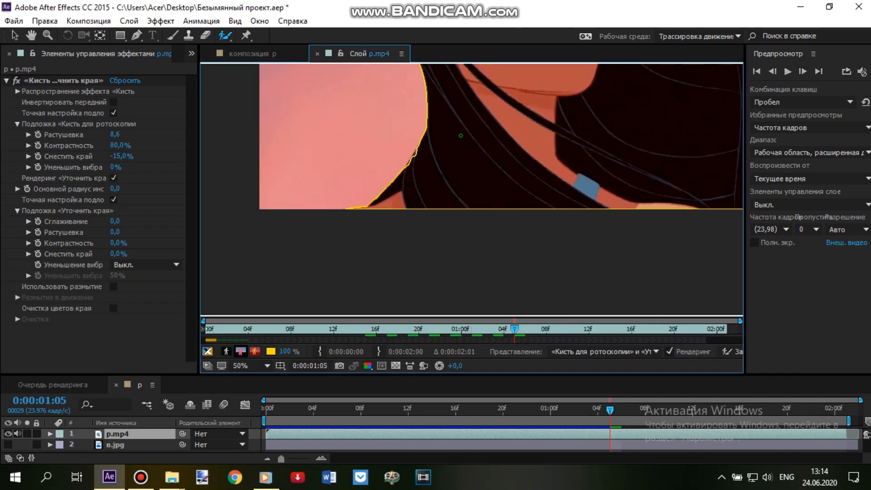
key(space)
drag(676, 119, 448, 127)
drag(600, 137, 585, 218)
key(space)
drag(470, 111, 528, 205)
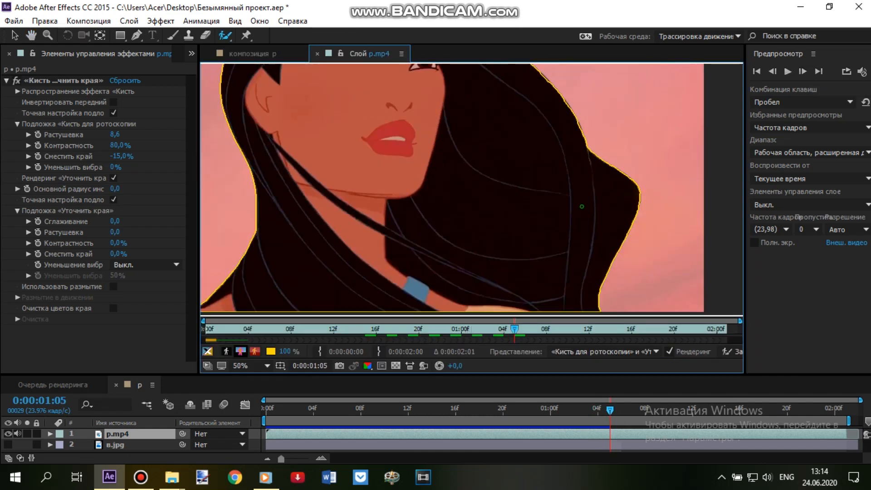
drag(582, 267, 499, 78)
click(254, 53)
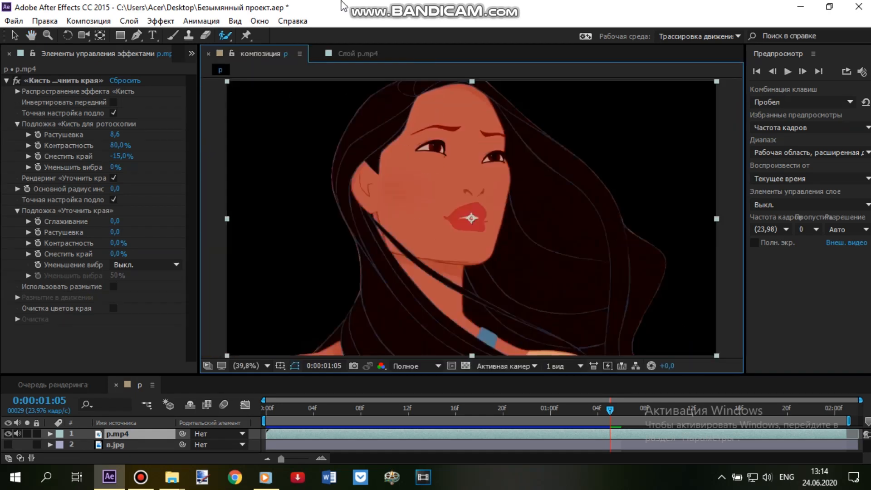
- Advance to frame 0:00:01:07, paint the flowing hair to the right of the face as foreground, and check the head's contour
click(803, 72)
click(803, 71)
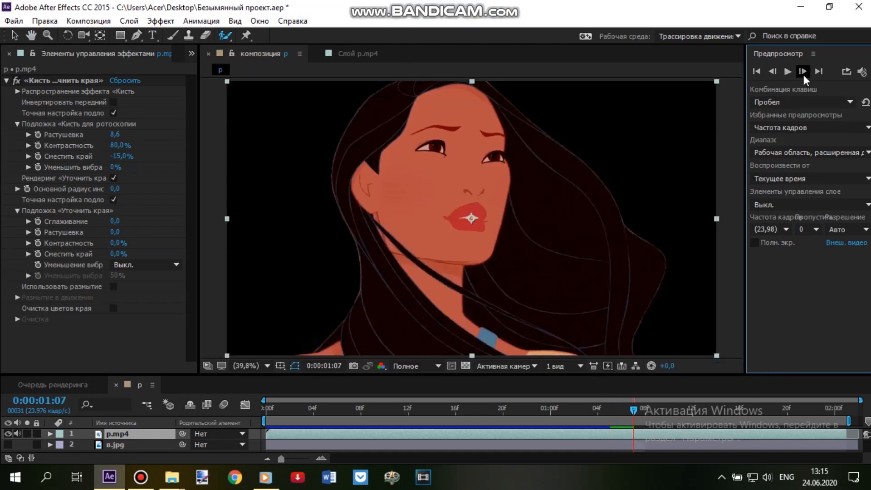
click(358, 53)
key(space)
drag(529, 209, 445, 166)
key(space)
mouse_move(400, 100)
mouse_down()
mouse_move(524, 219)
mouse_move(329, 129)
mouse_up()
drag(420, 145, 451, 244)
key(space)
drag(442, 210, 654, 273)
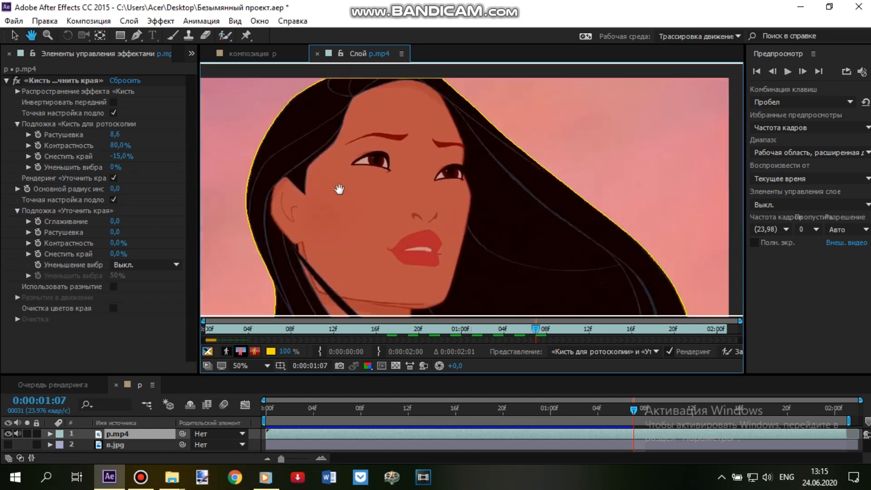
- Advance to frame 0:00:01:09 and refine the outer edge of the flowing hair where it meets the pink sky
click(253, 54)
click(804, 73)
click(804, 73)
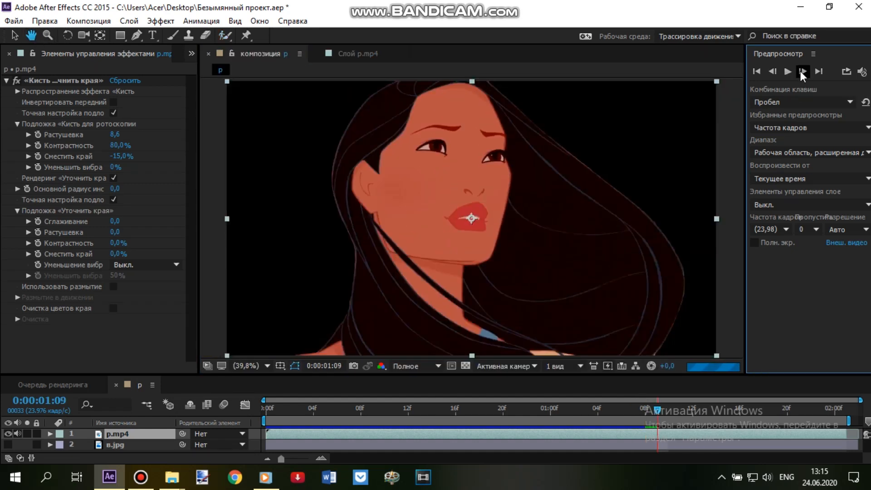
click(361, 56)
mouse_move(599, 181)
mouse_down()
mouse_move(481, 130)
mouse_move(467, 101)
mouse_move(566, 272)
mouse_up()
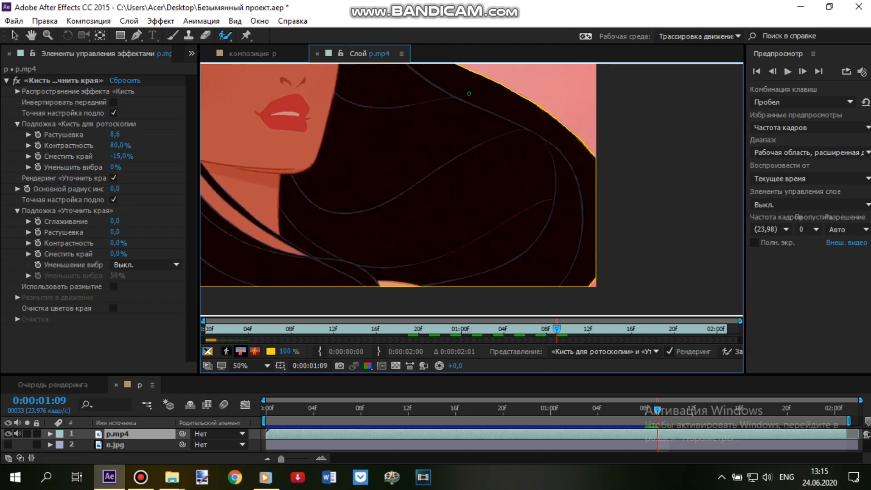
drag(508, 96, 597, 175)
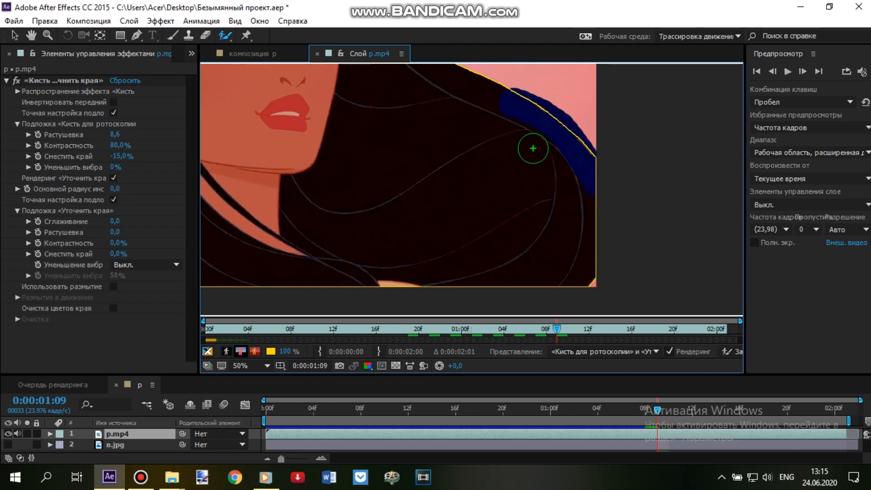
drag(533, 148, 667, 287)
- Advance to frame 0:00:01:13 and check the selection contour around the flowing hair, neck and shoulder
click(260, 54)
click(803, 73)
click(804, 73)
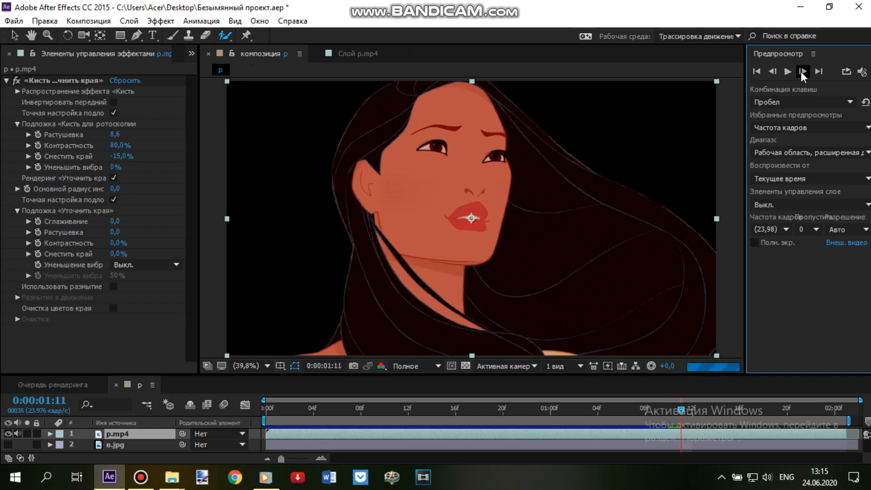
click(803, 73)
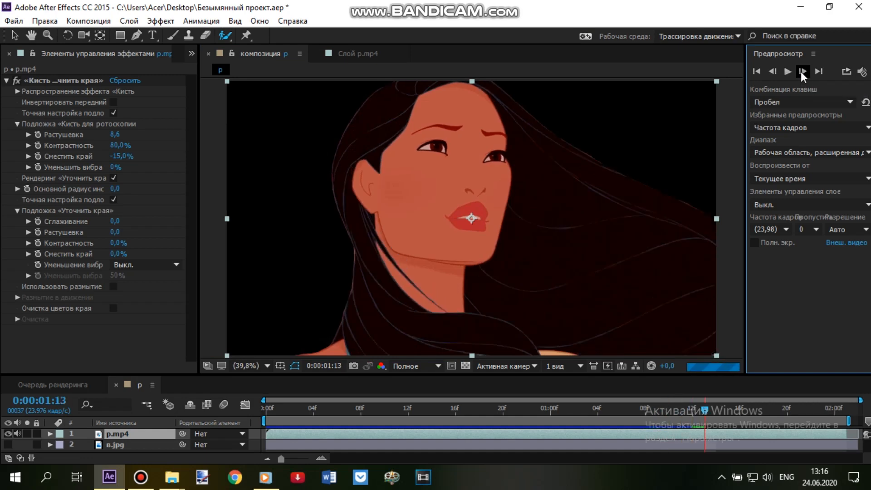
click(358, 54)
mouse_move(471, 152)
mouse_down()
mouse_move(566, 216)
mouse_move(418, 63)
mouse_up()
click(31, 36)
click(225, 36)
click(31, 35)
drag(434, 138, 607, 150)
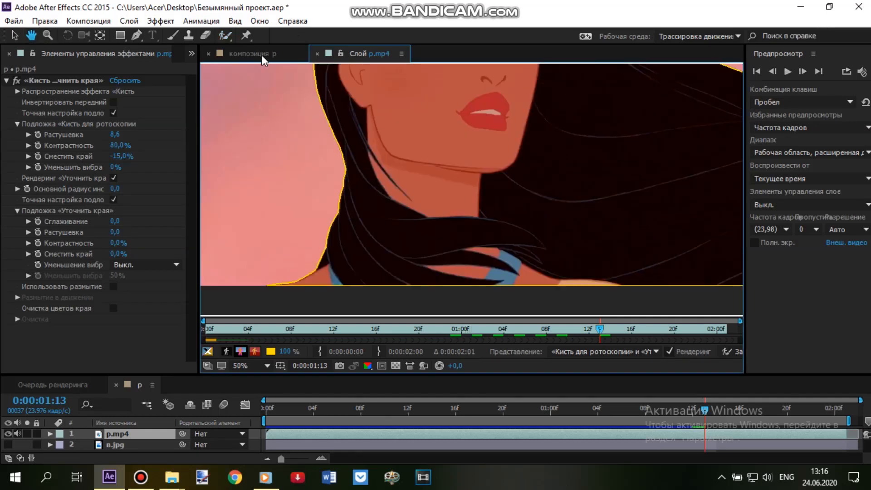
- Advance to frame 0:00:01:15 and refine the edge where the hair ends meet the shoulder beside the blue strap
click(263, 55)
click(803, 71)
click(803, 71)
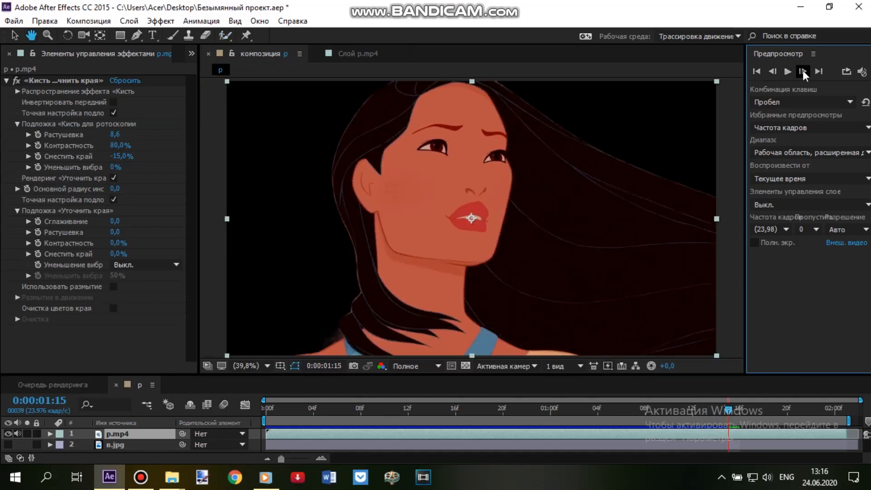
click(358, 54)
key(alt+w)
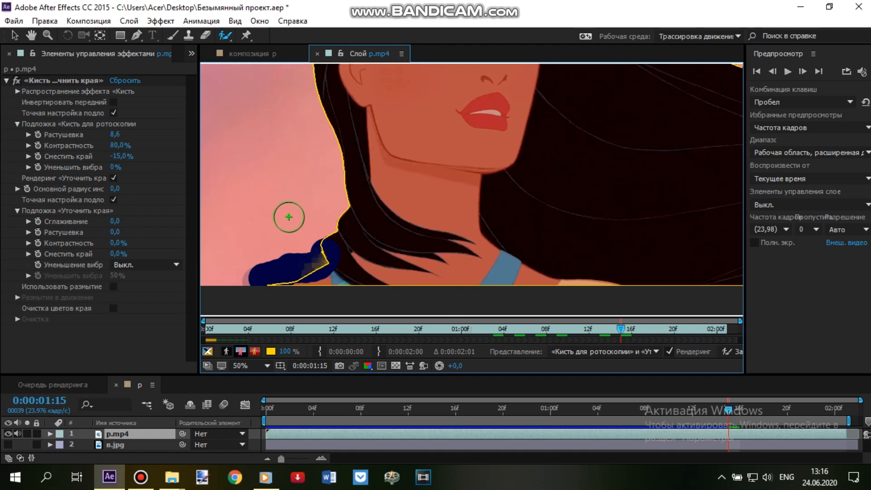
click(346, 251)
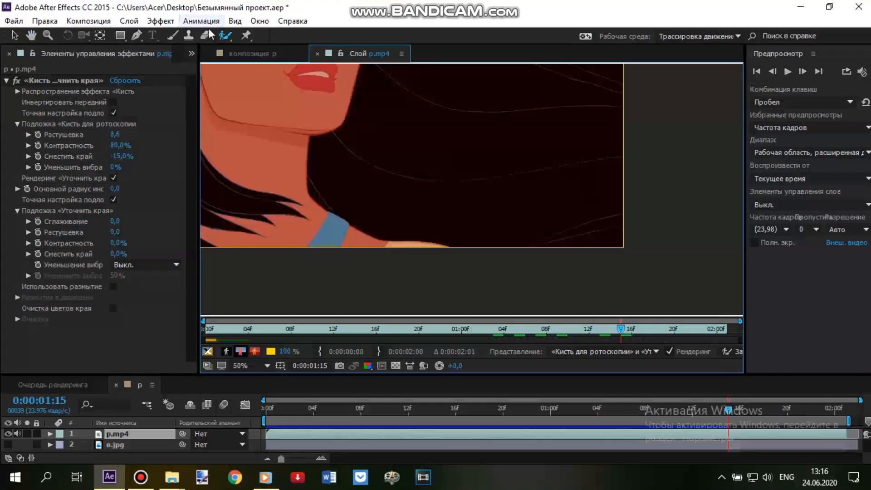
- Advance to frame 0:00:01:17 and correct the selection around the hair tips above the shoulder
click(262, 54)
click(803, 72)
click(803, 72)
click(358, 53)
drag(429, 240, 415, 281)
drag(382, 248, 355, 245)
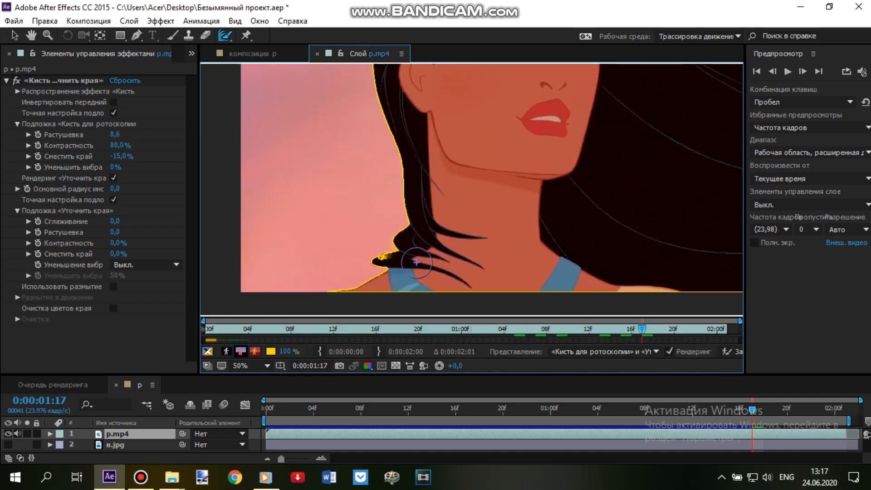
- Advance to frame 0:00:01:19 and subtract the stray background patch above the shoulder from the selection
click(278, 53)
click(803, 71)
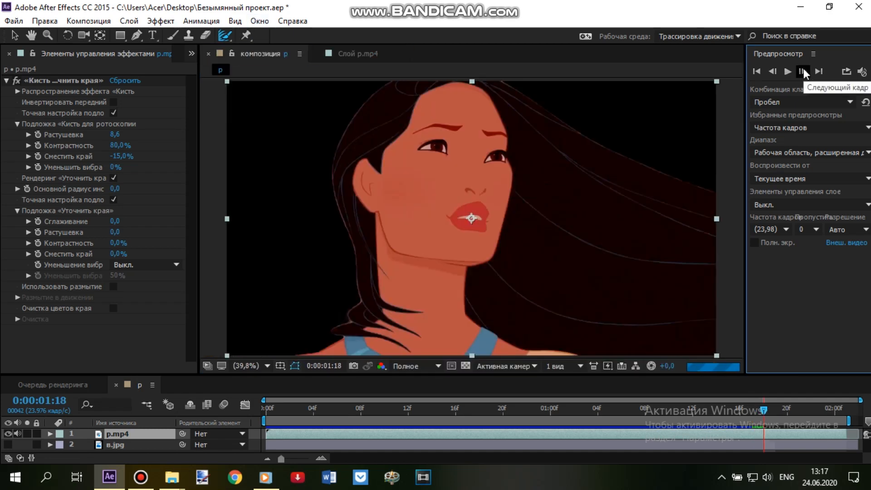
click(803, 72)
click(358, 53)
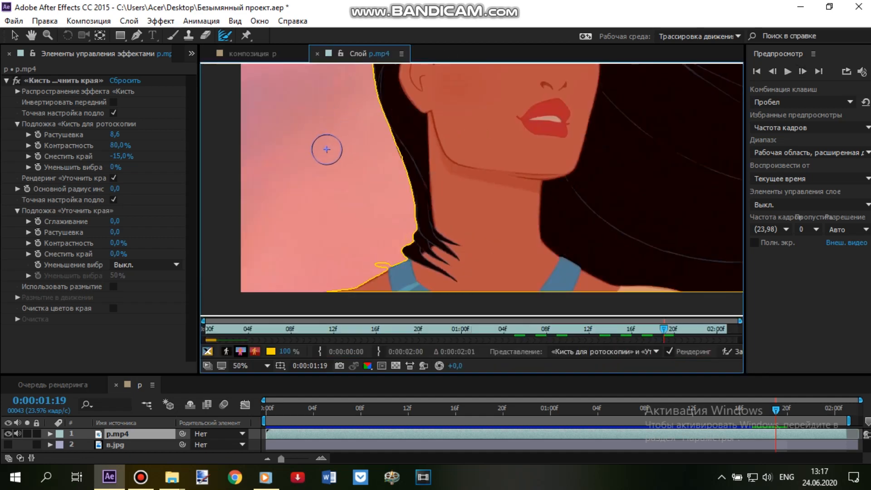
alt+click(381, 252)
- Paint the flowing hair to the right of the face as foreground on frame 0:00:01:19
key(space)
mouse_move(500, 112)
mouse_down()
mouse_move(459, 282)
mouse_move(271, 220)
mouse_up()
drag(380, 115, 561, 225)
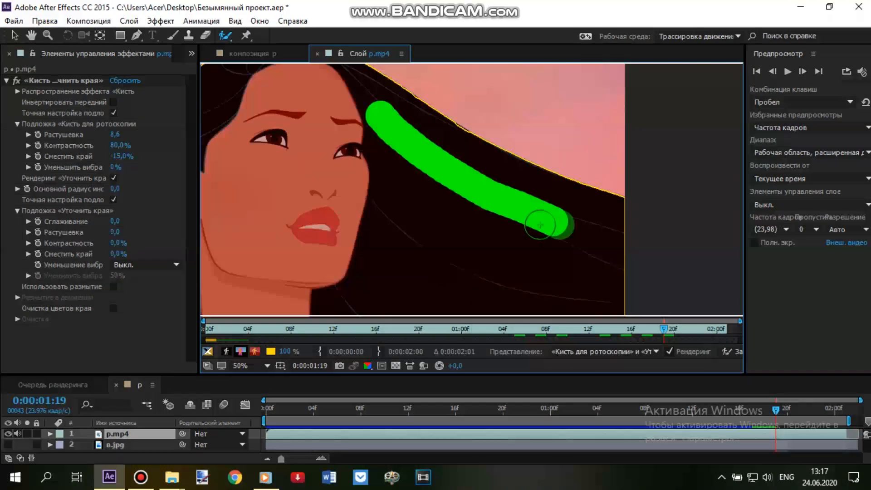
key(space)
- Advance to frame 0:00:01:21, touch up the character's selection with Roto Brush, and check the flowing hair's contour
click(272, 53)
click(803, 71)
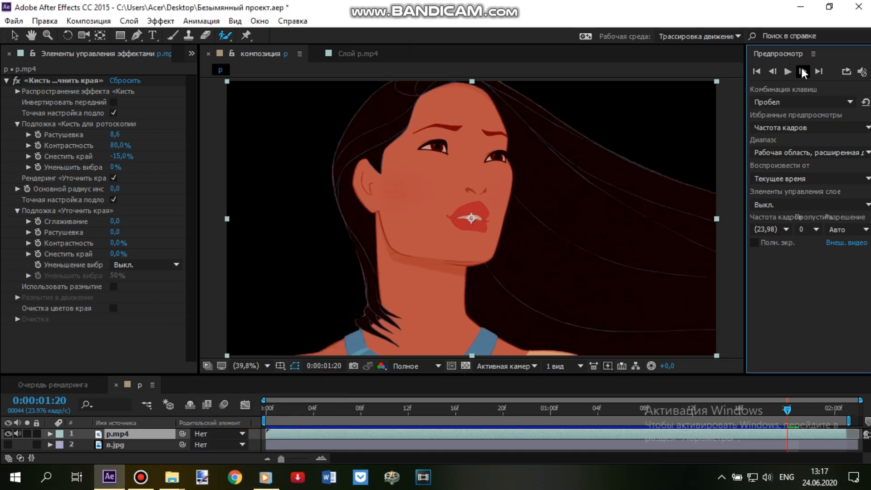
click(802, 72)
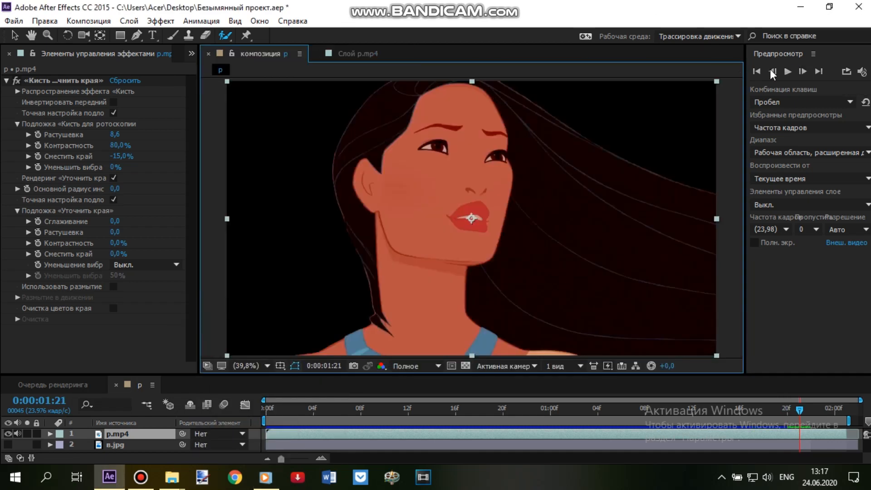
click(359, 53)
click(31, 36)
drag(550, 200, 614, 232)
click(225, 35)
drag(333, 136, 354, 227)
click(30, 36)
drag(515, 129, 373, 138)
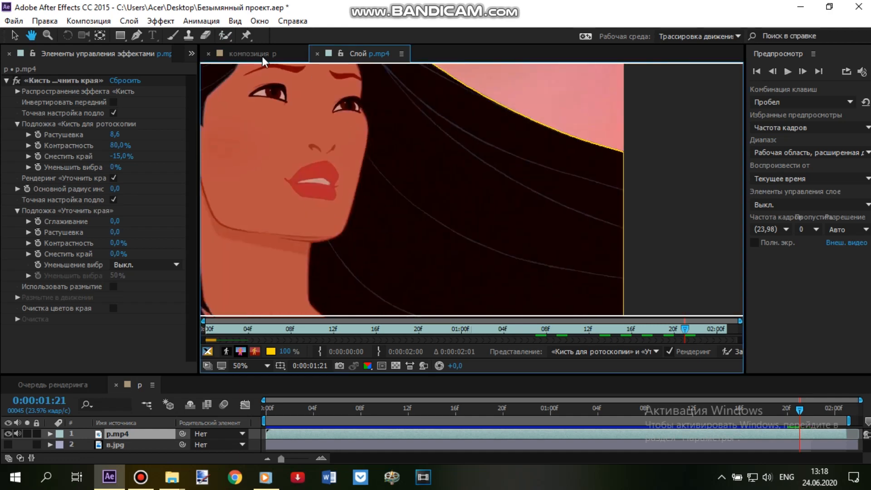
- Advance to frame 0:00:01:23, touch up the selection with Roto Brush, and check the remaining contour
click(263, 57)
click(803, 72)
click(803, 72)
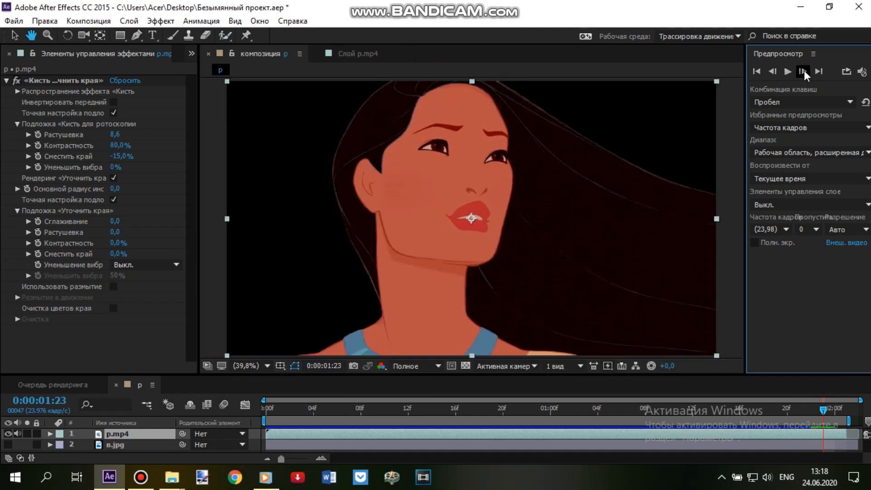
click(358, 54)
drag(516, 165, 551, 21)
click(227, 35)
drag(336, 229, 325, 237)
key(h)
drag(357, 141, 275, 163)
- Return to frame 0:00:00:00 and play back the composition to review the finished rotoscoping
click(268, 54)
click(803, 72)
click(267, 411)
click(14, 36)
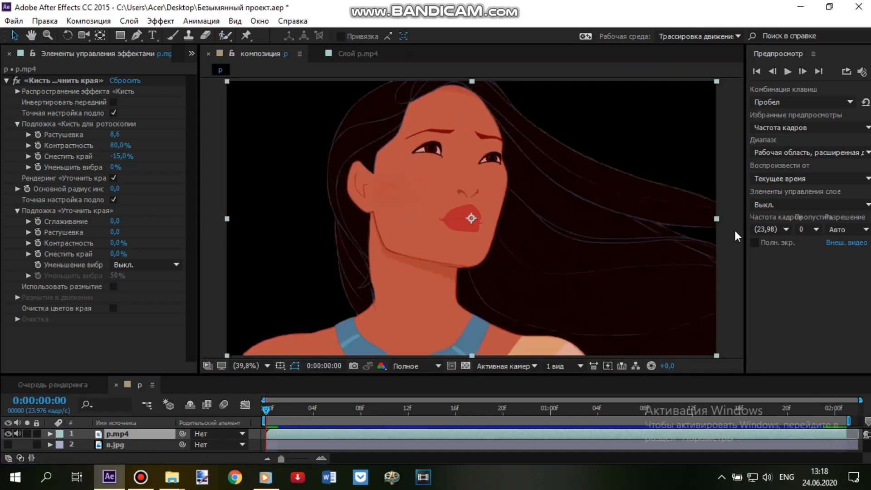
click(735, 235)
click(788, 72)
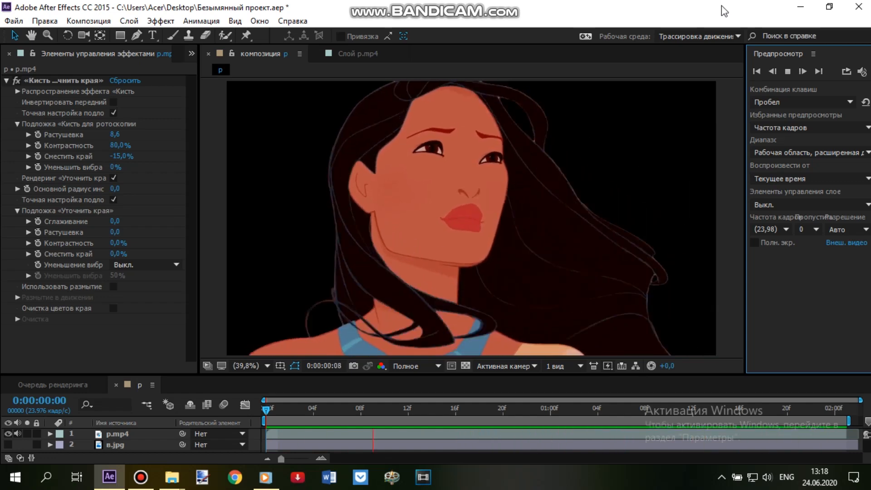
click(418, 386)
- Add composition p to the render queue and render it to p.avi with the lossless output module
click(88, 21)
click(140, 128)
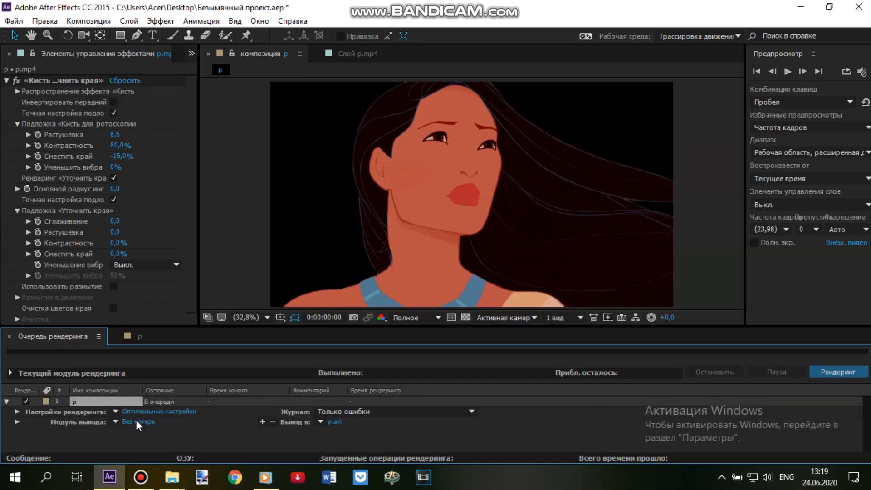
click(136, 421)
key(Return)
click(343, 420)
key(Return)
click(838, 372)
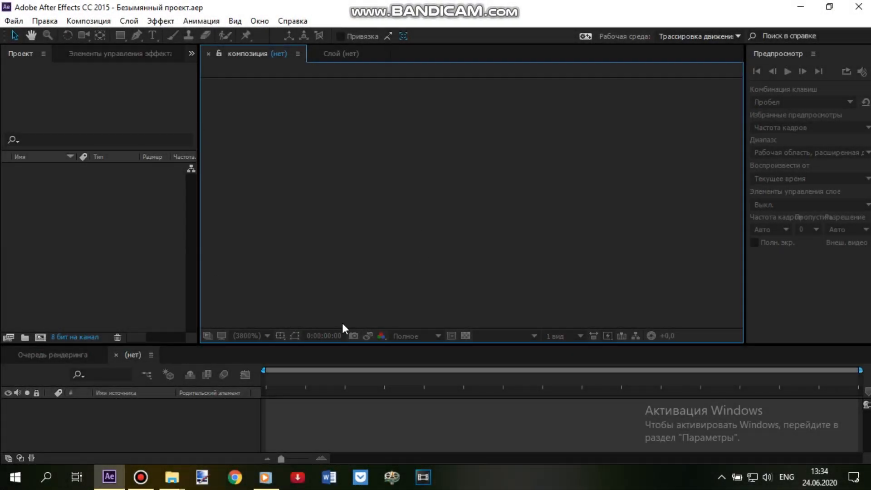
- Import the rendered clips p.avi and anastasia.avi together with p1.mp4 from the desktop folder into the empty project
mouse_move(172, 476)
click(118, 420)
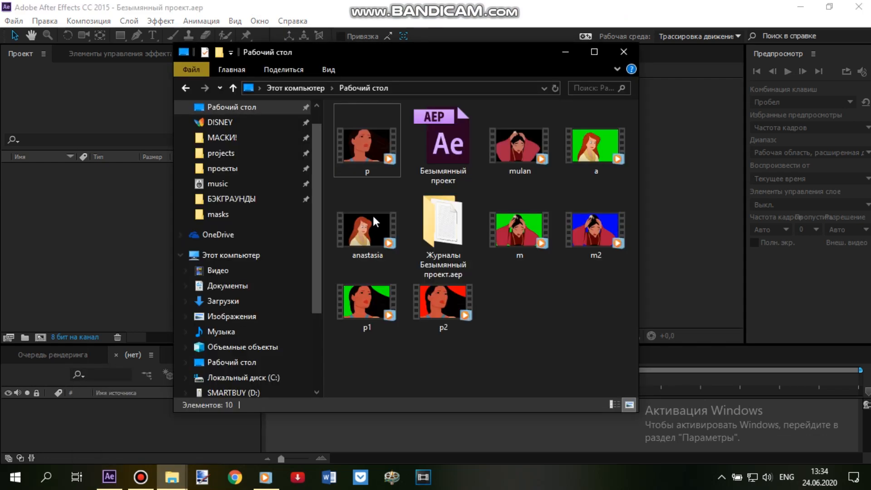
drag(328, 139, 377, 300)
drag(373, 222, 108, 231)
- Import p2.mp4, mulan.avi, m.mp4, m2.mp4 and a.mp4 from the desktop folder into the project
mouse_move(172, 477)
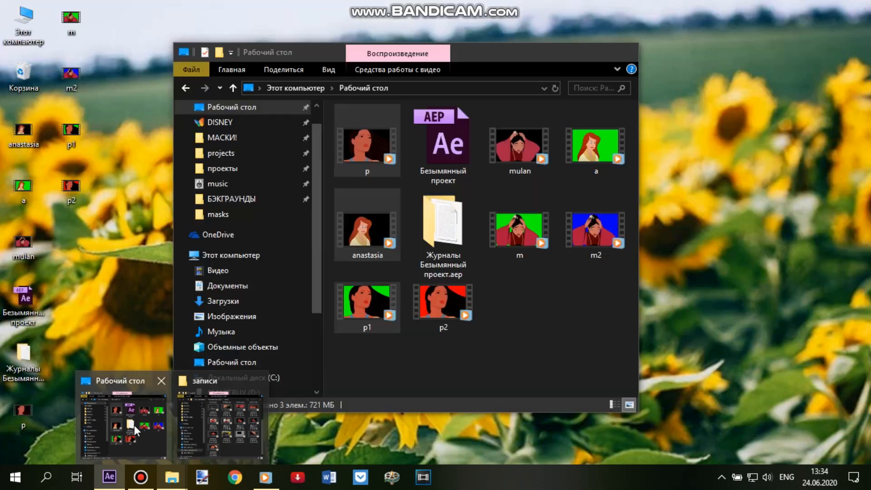
click(118, 420)
click(454, 304)
drag(454, 304, 95, 240)
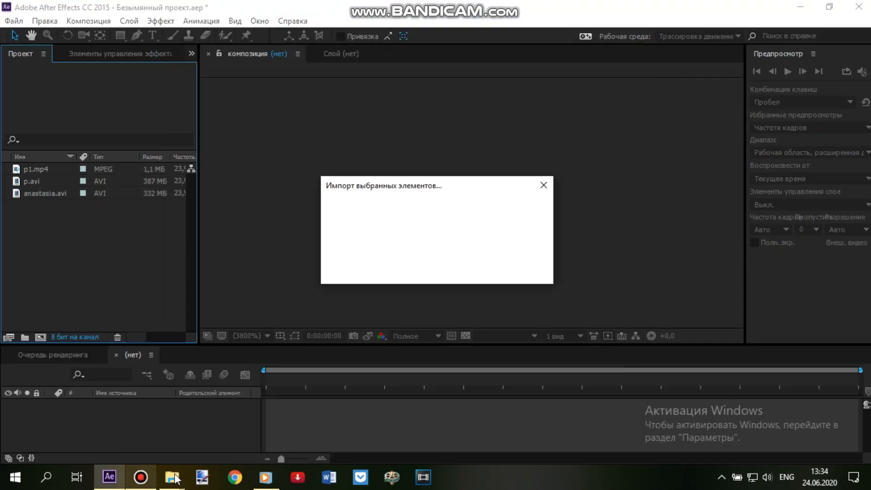
mouse_move(175, 481)
click(123, 422)
drag(518, 295, 55, 269)
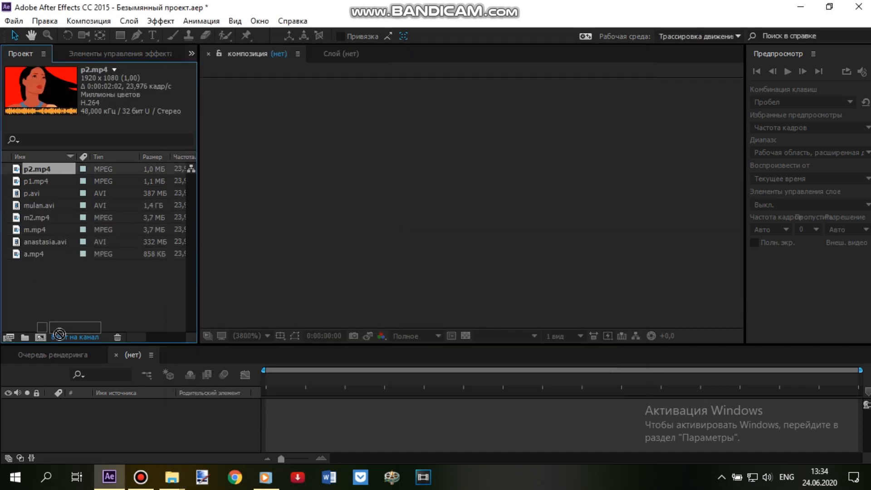
- Create a composition from p2.mp4 and add p1.mp4 and p.avi as layers beneath it
click(41, 338)
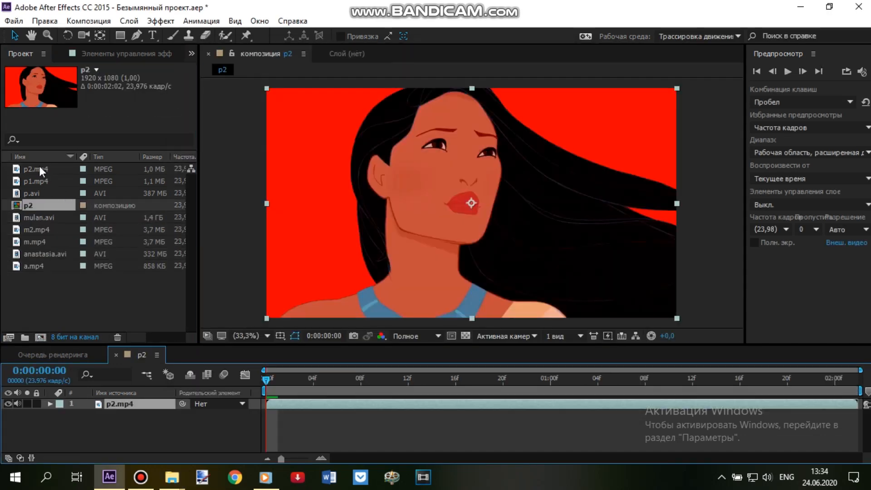
click(36, 178)
drag(37, 182, 115, 414)
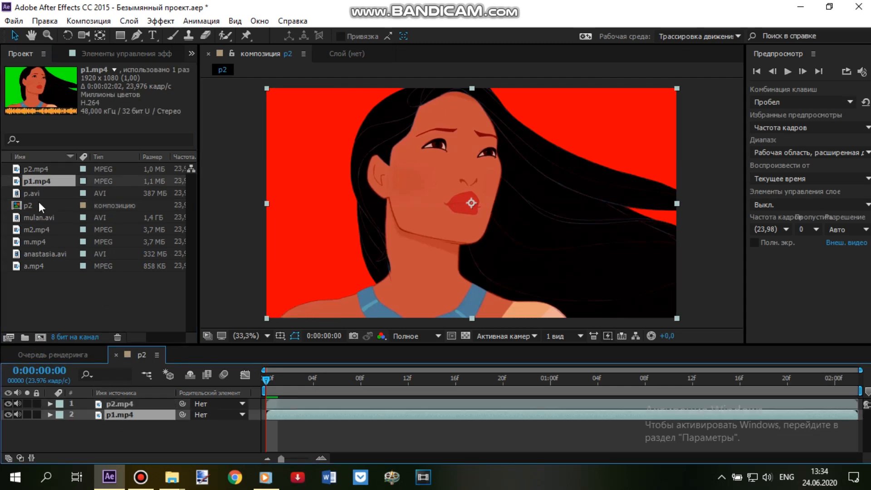
click(32, 191)
drag(31, 191, 114, 425)
- Create a composition from mulan.avi and add m.mp4 as a layer beneath it
click(38, 218)
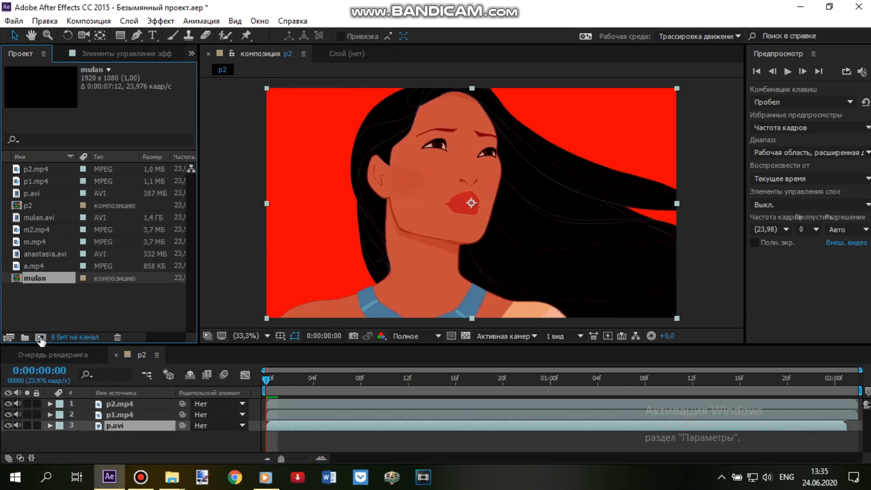
drag(40, 338, 40, 338)
click(37, 241)
drag(36, 240, 113, 415)
- Create a composition from anastasia.avi and add a.mp4 as a layer beneath it
click(42, 252)
drag(43, 252, 41, 338)
drag(36, 290, 114, 415)
- Return to the p2 composition and hide the p.avi and p1.mp4 layers
click(142, 355)
click(8, 425)
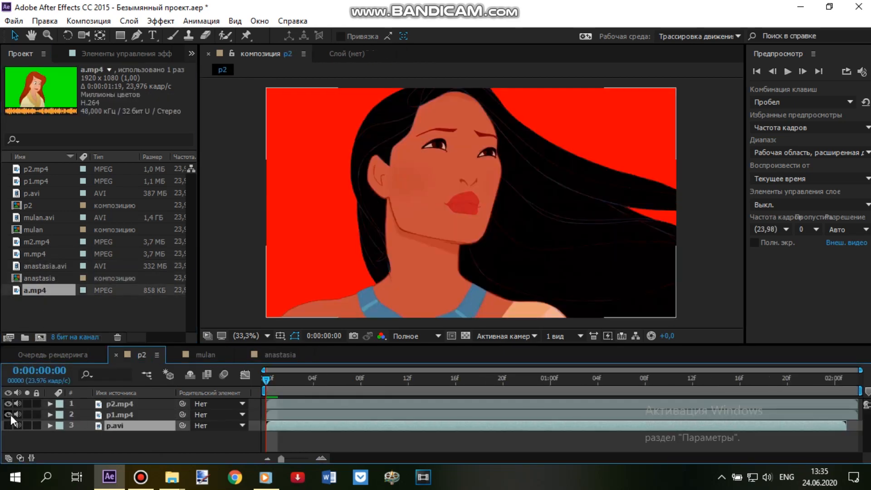
click(8, 414)
- Apply Keylight (1.2) to the p2.mp4 layer and sample the red background as the Screen Colour
click(110, 404)
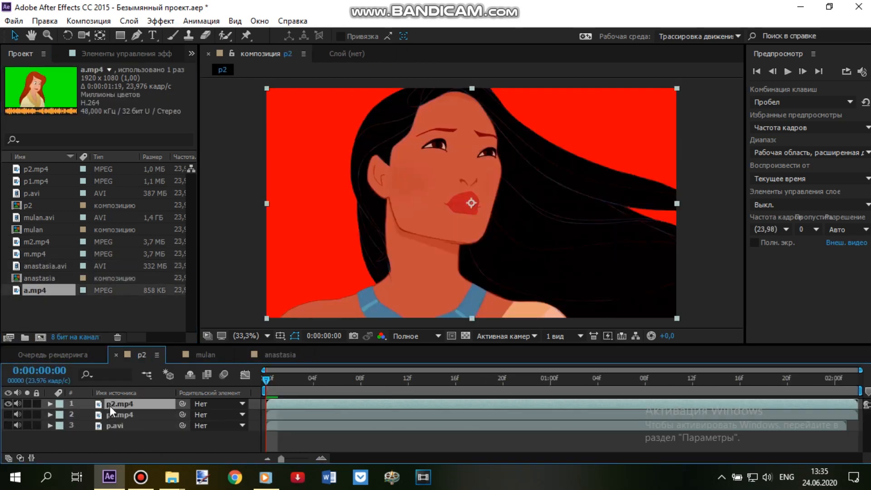
click(159, 20)
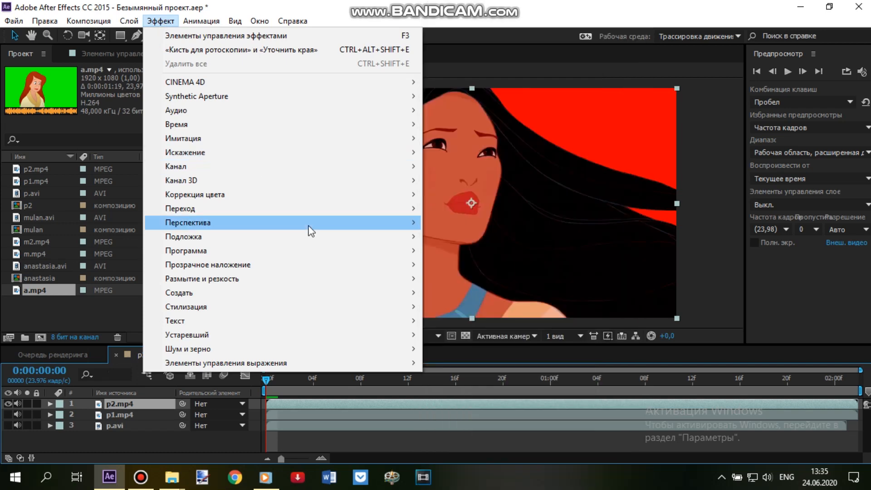
mouse_move(341, 267)
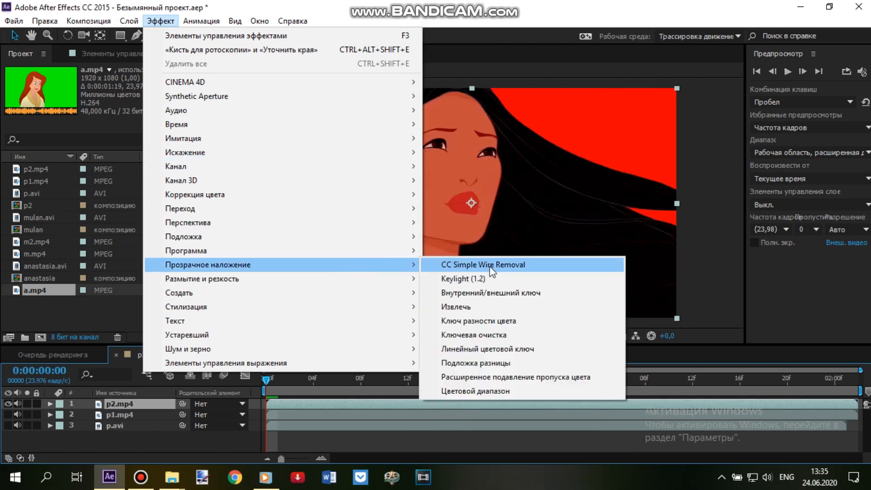
click(460, 280)
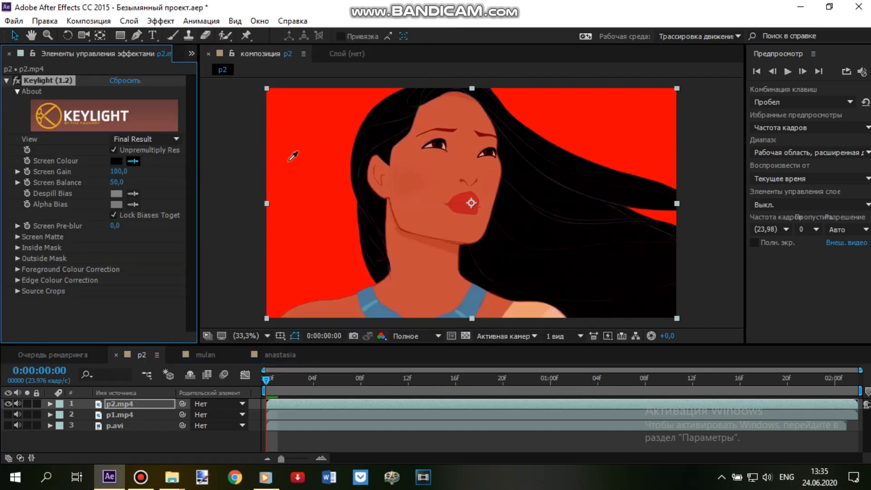
click(308, 161)
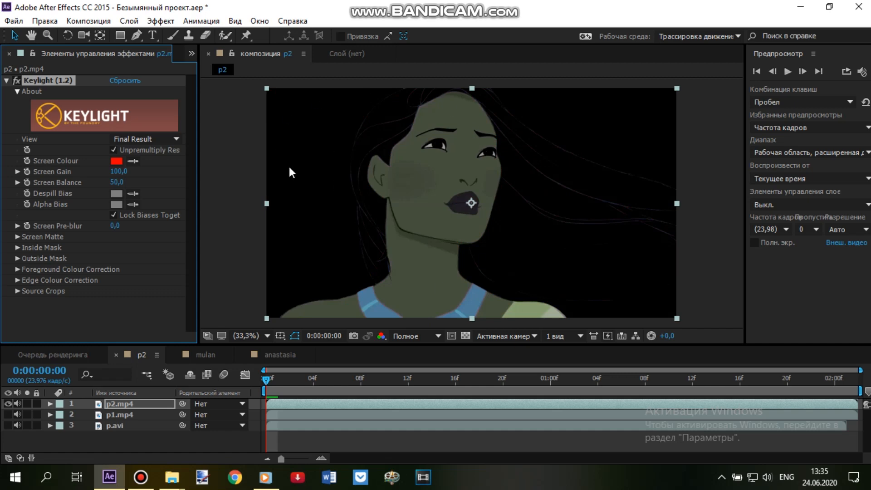
click(123, 404)
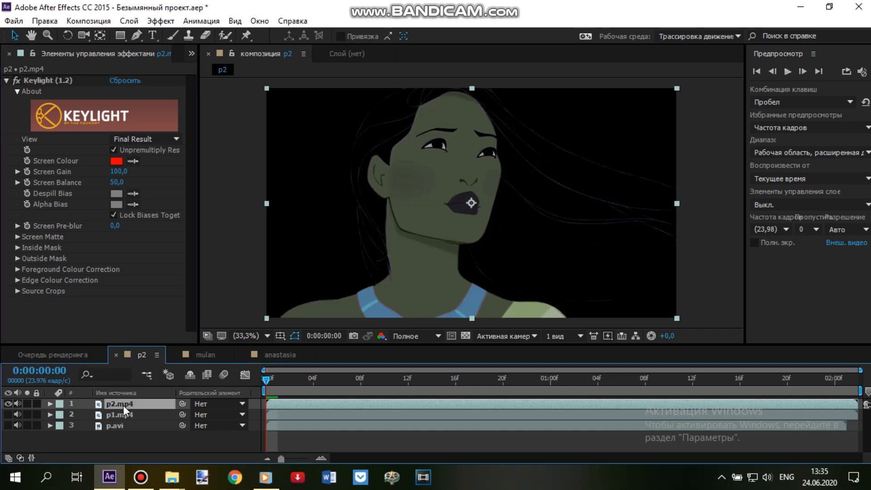
- Delete the p2.mp4 layer from the p2 composition and make the p1.mp4 layer visible
key(Delete)
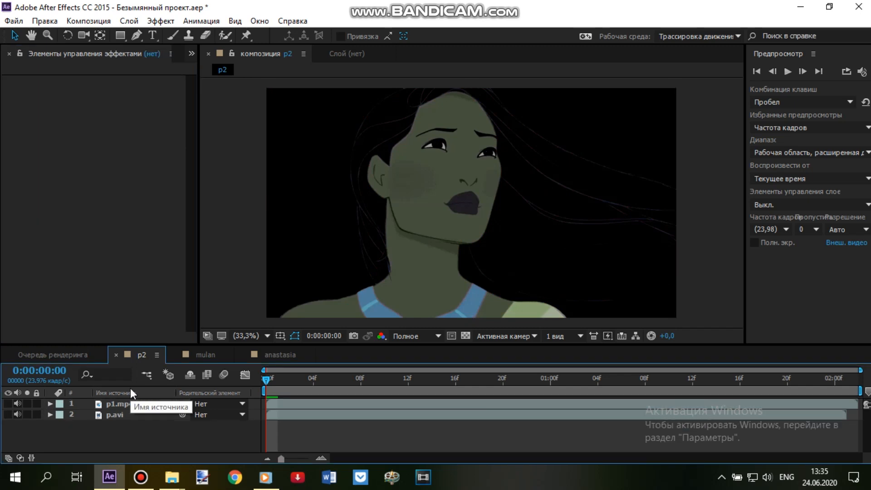
click(120, 405)
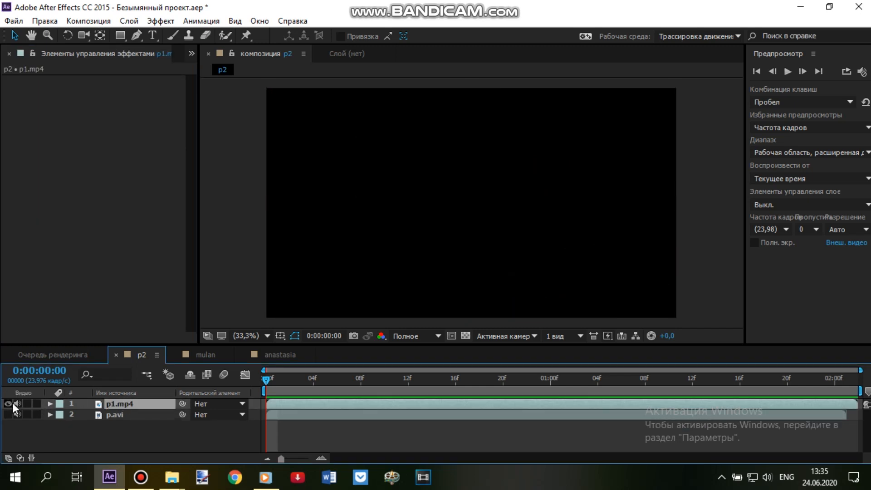
- Apply Keylight (1.2) to the p1.mp4 layer and sample its green background as the Screen Colour
click(156, 22)
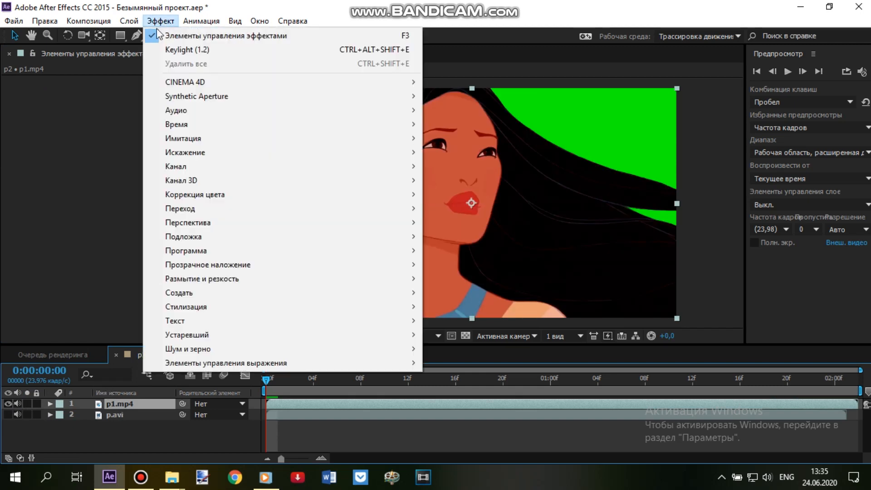
mouse_move(317, 271)
click(459, 278)
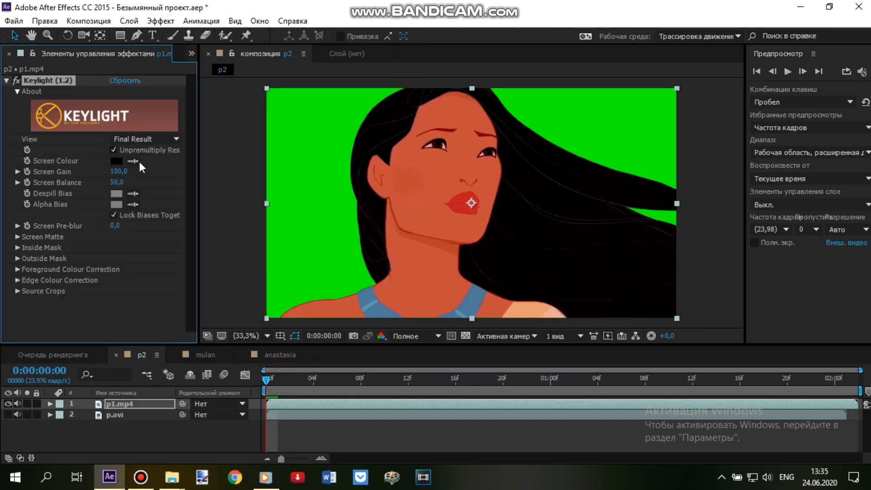
click(317, 162)
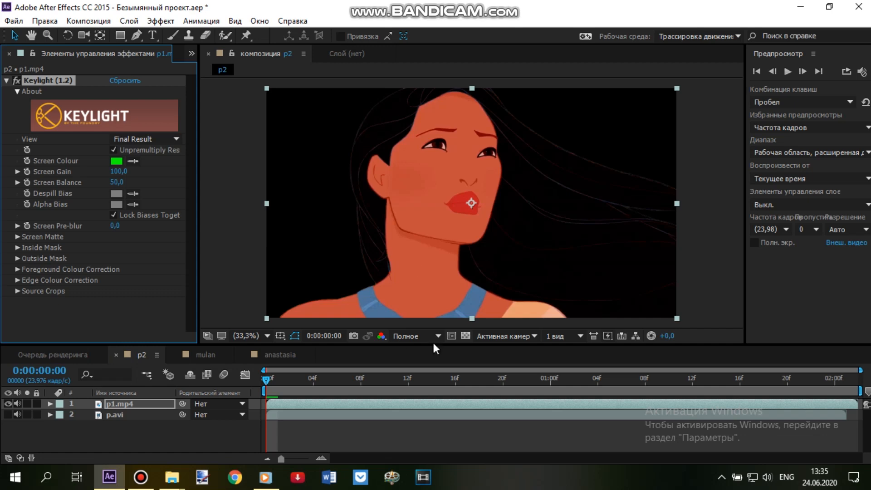
- Reset Keylight on p1.mp4 and delete that layer
click(134, 81)
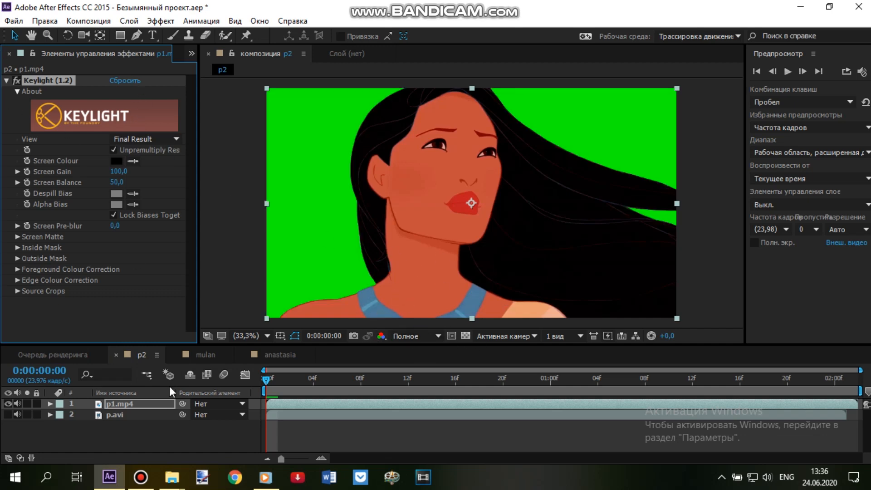
click(134, 403)
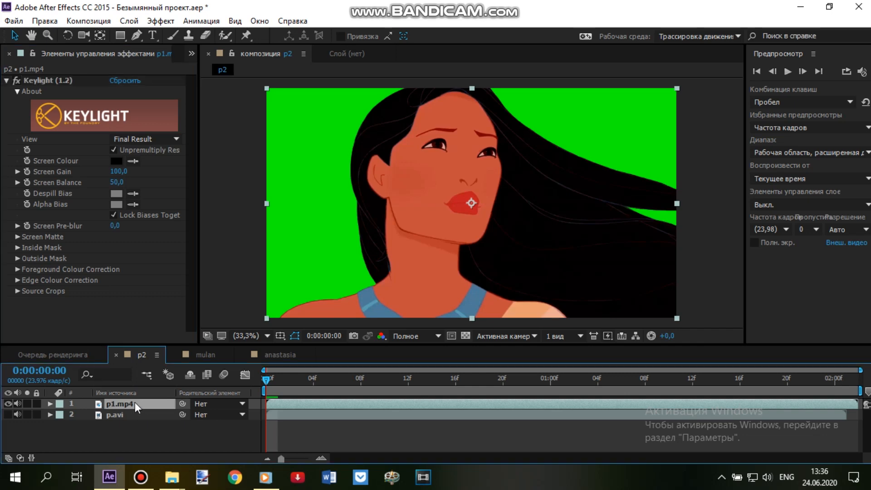
key(Delete)
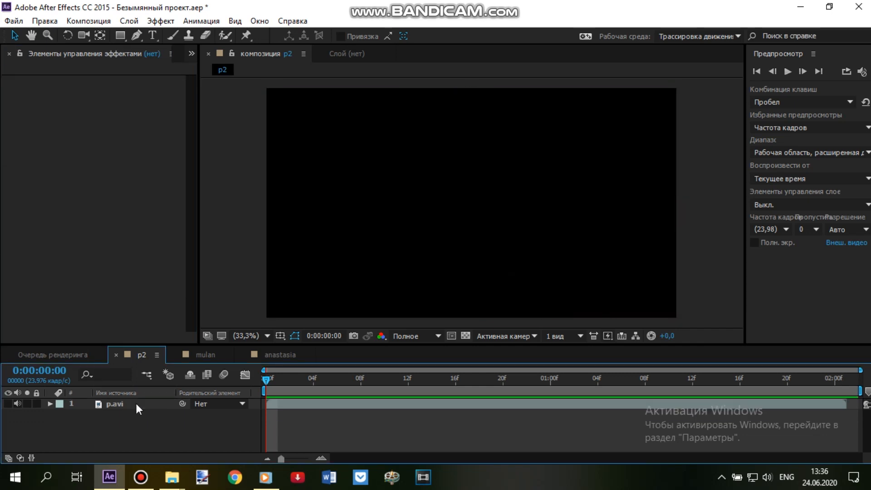
- Show the p.avi layer and shorten the work area to end where the clip ends
click(8, 404)
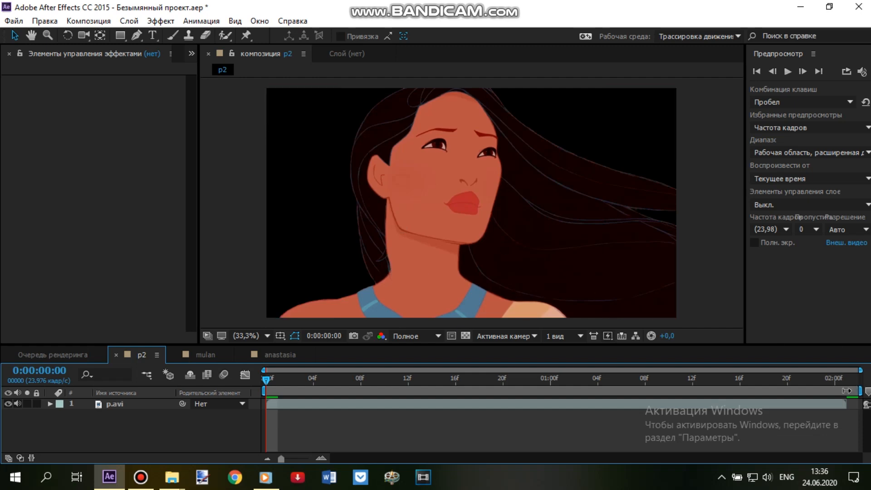
drag(848, 390, 849, 390)
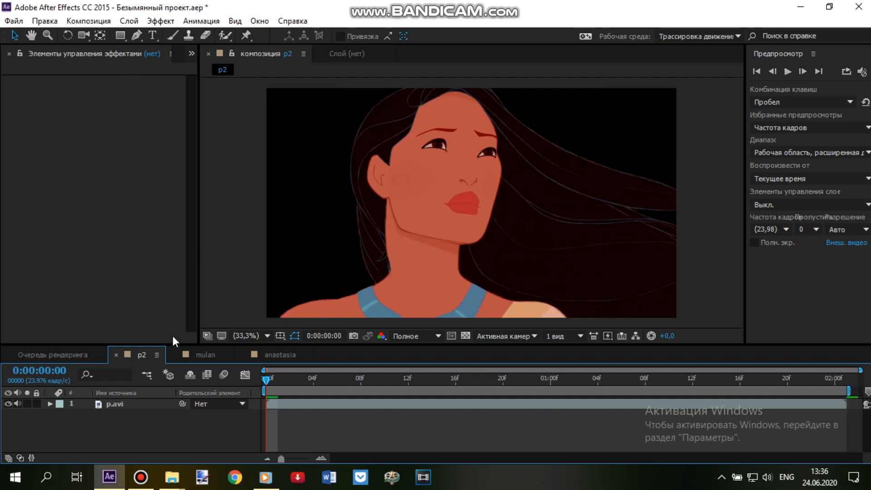
- In the mulan composition, move mulan.avi below the other layers and hide everything except m2.mp4
click(206, 355)
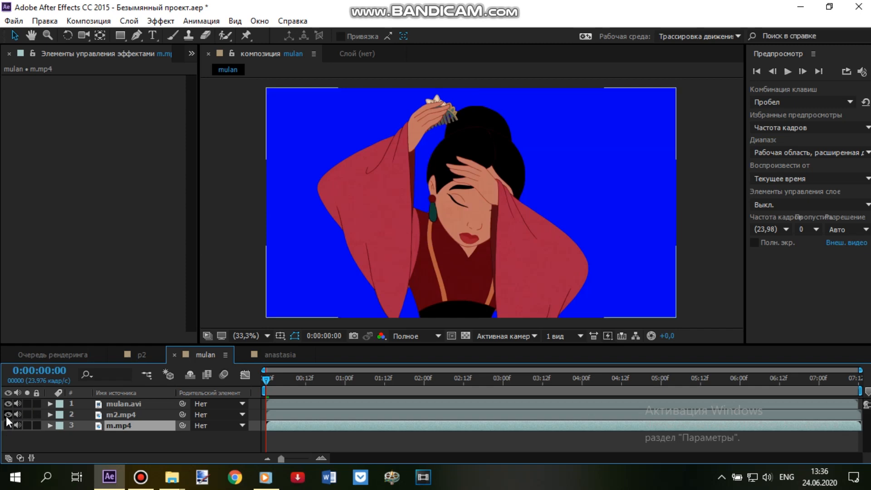
click(7, 425)
drag(120, 403, 129, 430)
click(123, 403)
click(8, 404)
click(8, 425)
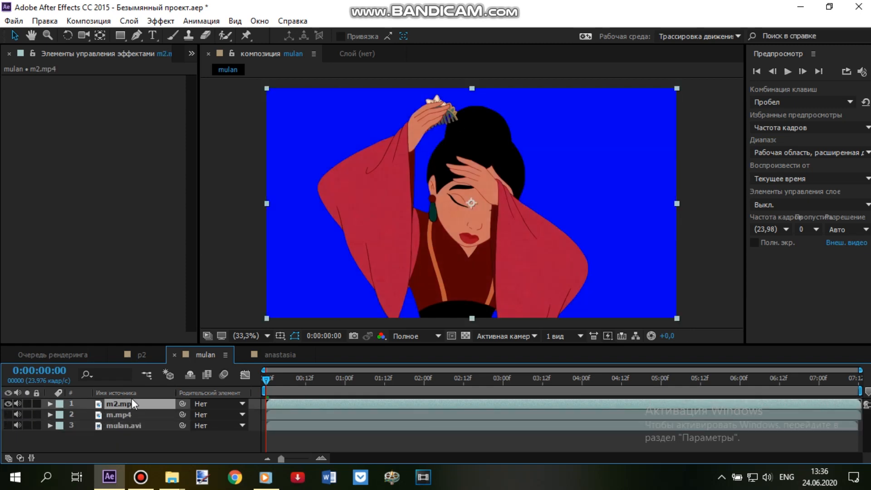
- Apply Keylight (1.2) to the m2.mp4 layer, sample its blue background as the Screen Colour and inspect the key up close
click(160, 20)
mouse_move(310, 263)
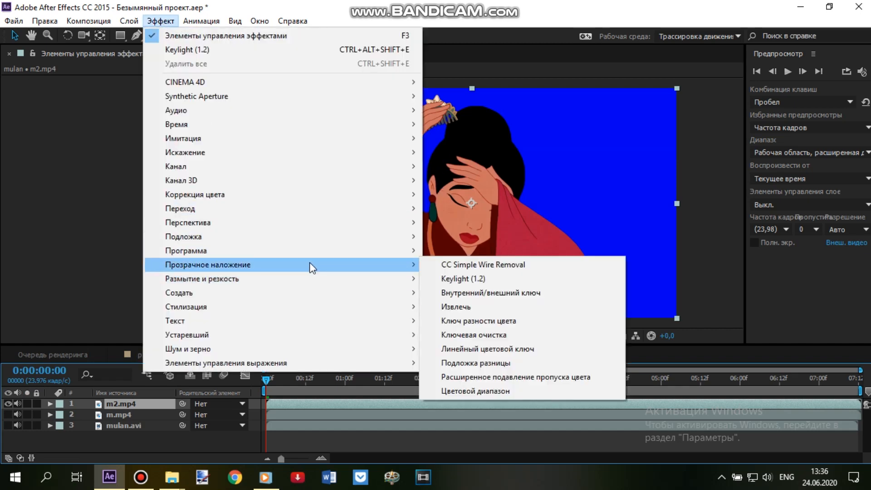
click(475, 279)
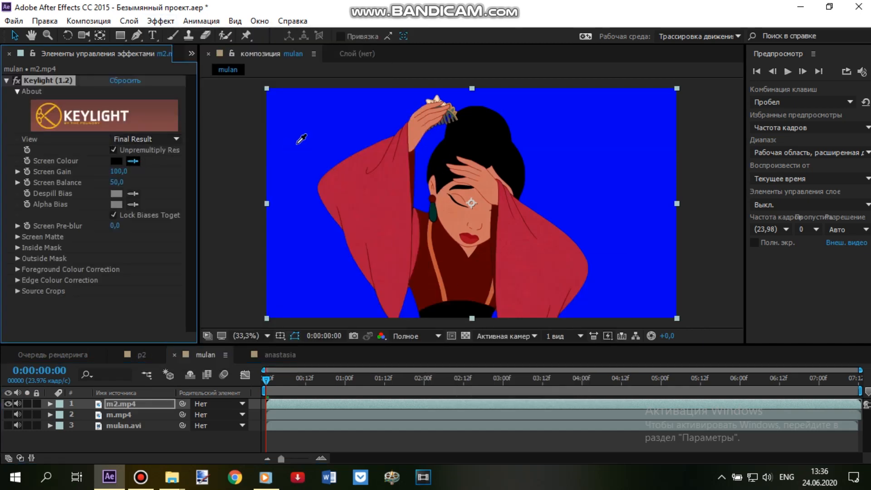
click(312, 134)
key(slash)
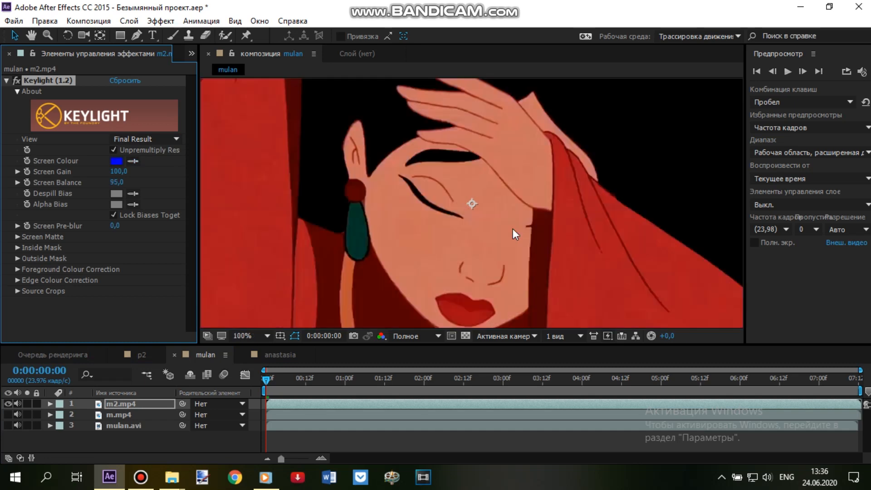
key(comma)
key(comma)
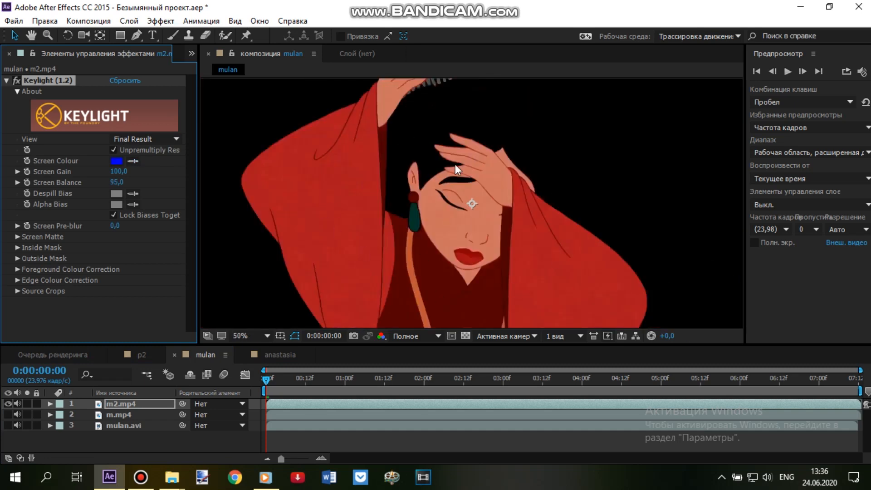
- Reset Keylight and delete the m2.mp4 layer, leaving the m.mp4 layer selected and visible
click(122, 81)
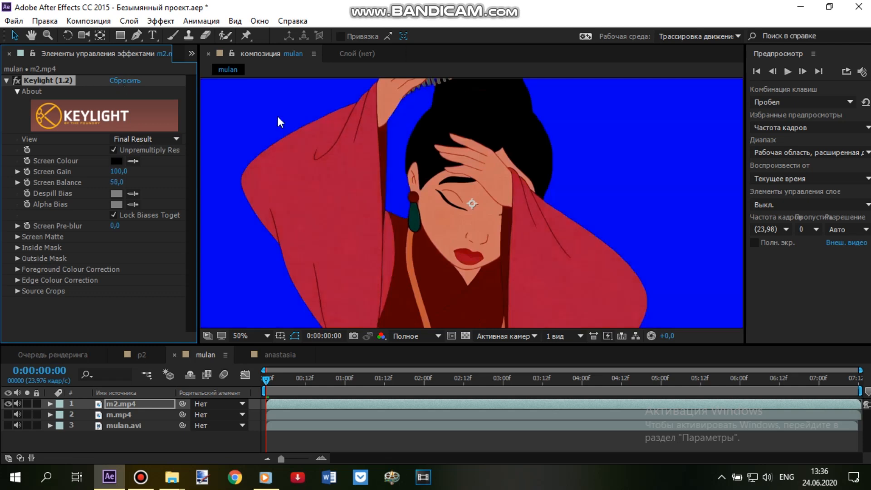
click(123, 403)
key(Delete)
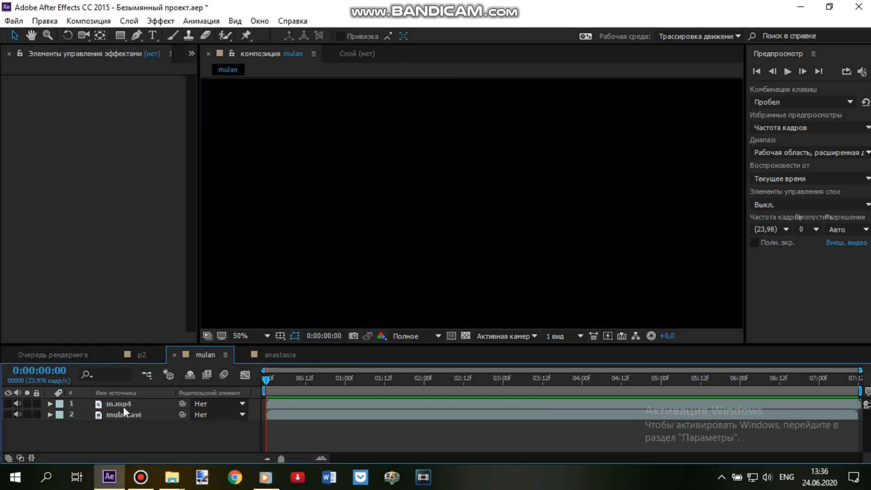
click(120, 408)
click(8, 403)
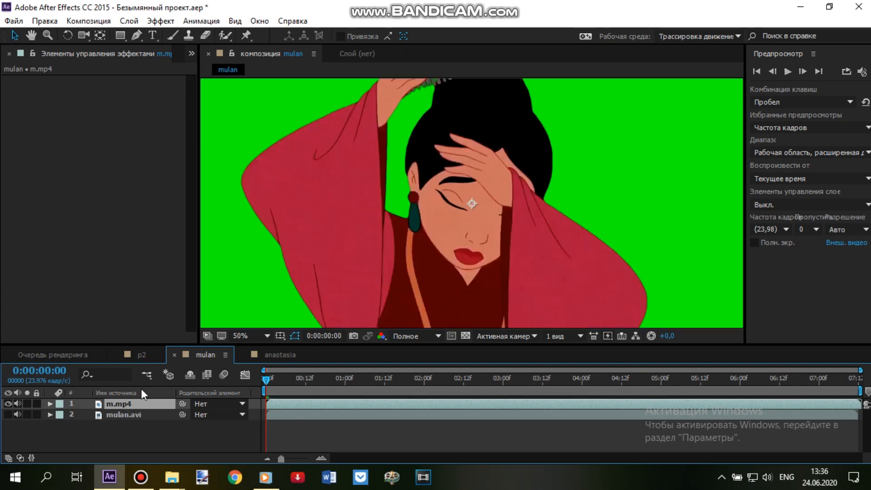
- Apply Keylight (1.2) to m.mp4, sample its green background as the Screen Colour and inspect the key up close
click(161, 21)
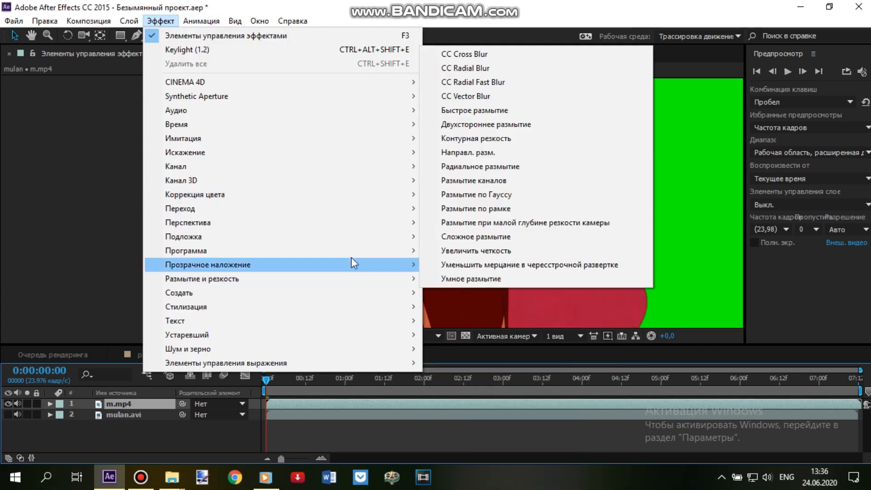
mouse_move(352, 265)
click(439, 279)
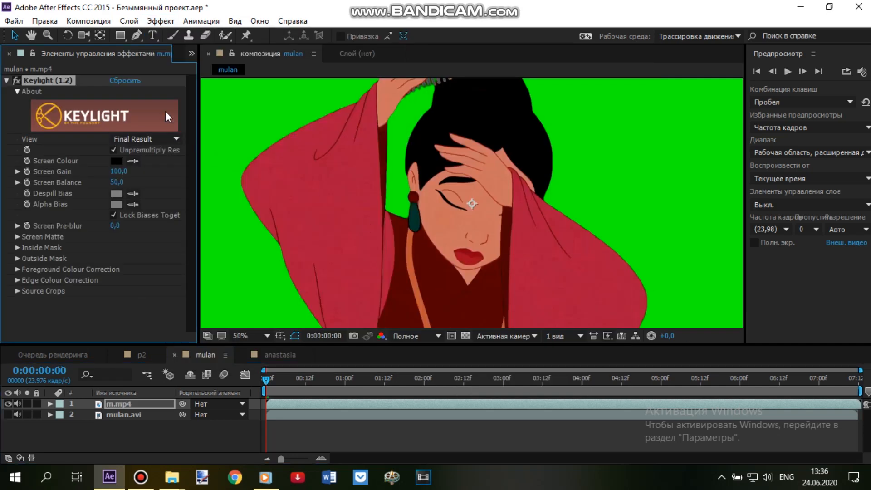
click(135, 161)
click(237, 129)
key(period)
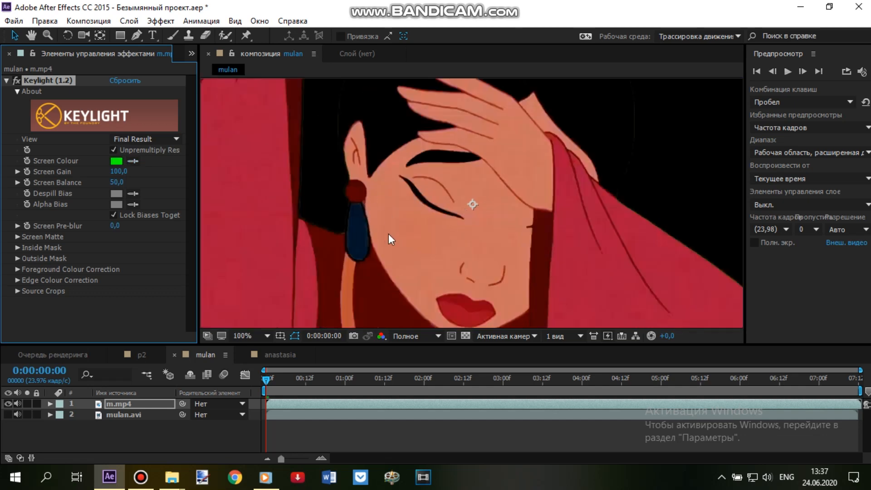
key(comma)
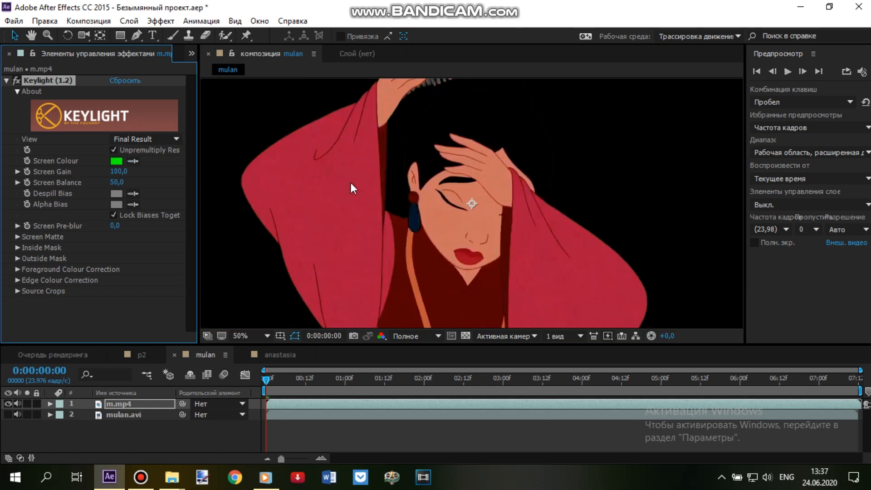
click(258, 336)
click(260, 107)
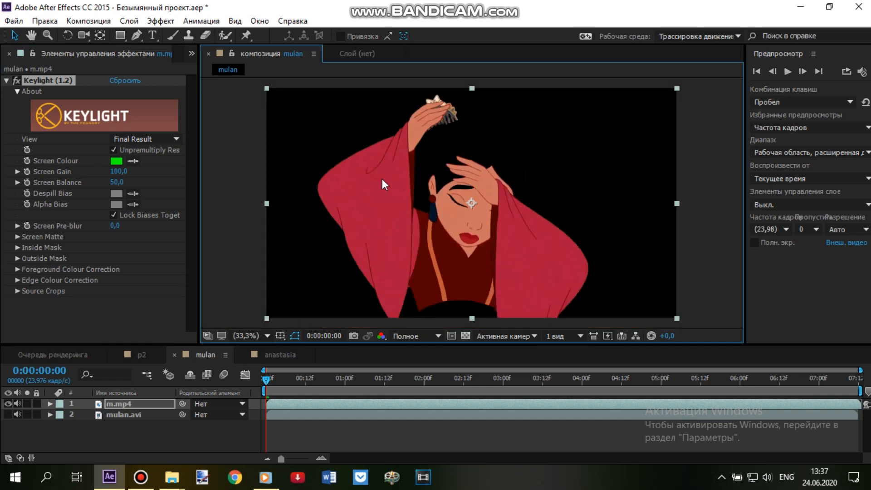
- Delete the keyed m.mp4 layer and show mulan.avi in the composition
click(120, 404)
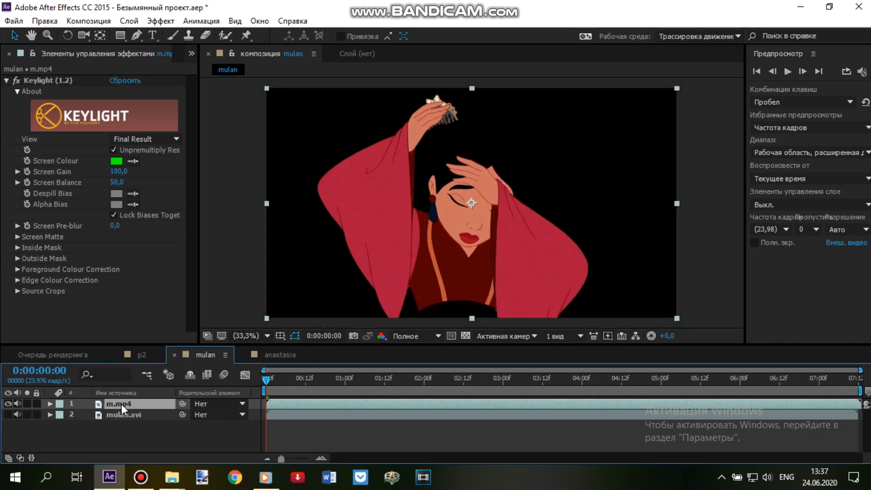
key(Delete)
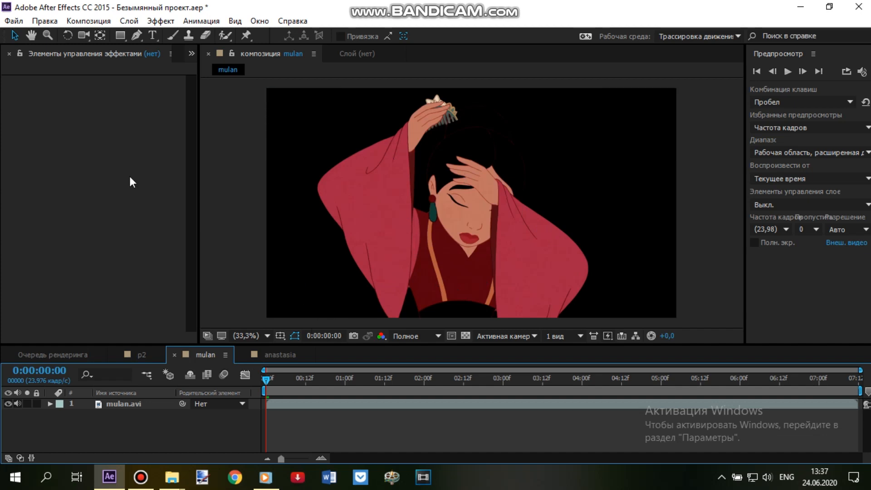
- In the anastasia composition, enlarge the viewer area and place a.mp4 above anastasia.avi
click(277, 355)
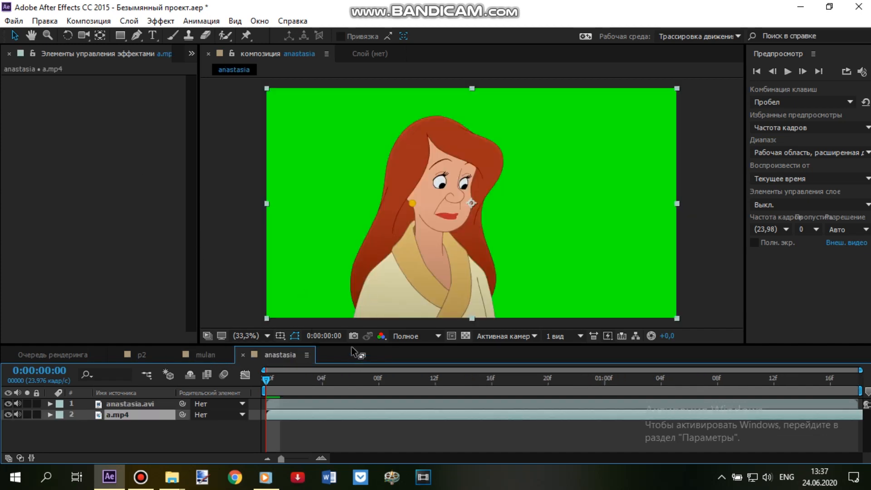
drag(352, 343, 352, 359)
drag(78, 420, 122, 431)
click(126, 418)
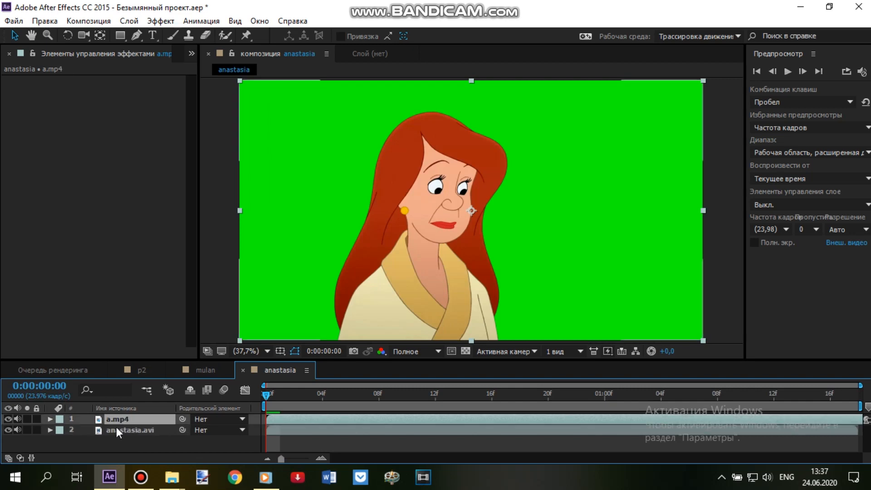
- Apply Keylight (1.2) to the a.mp4 layer and sample its green background as the Screen Colour
click(159, 21)
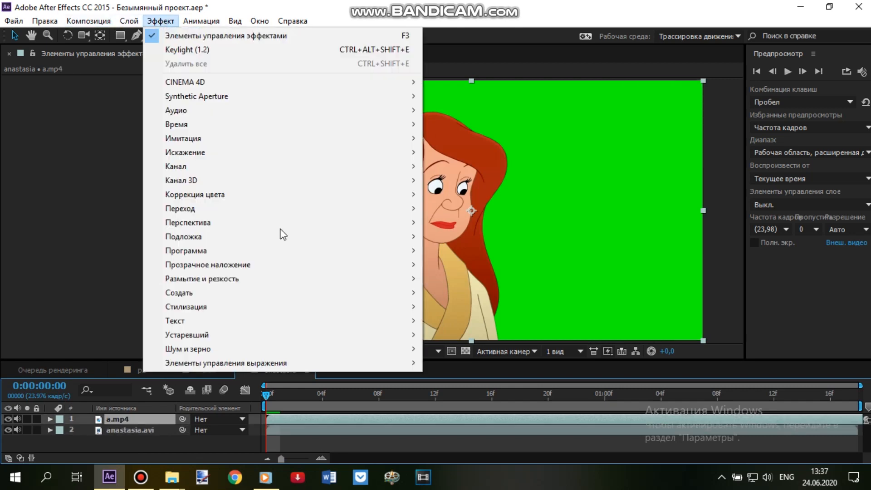
mouse_move(325, 264)
click(459, 278)
click(133, 161)
click(328, 137)
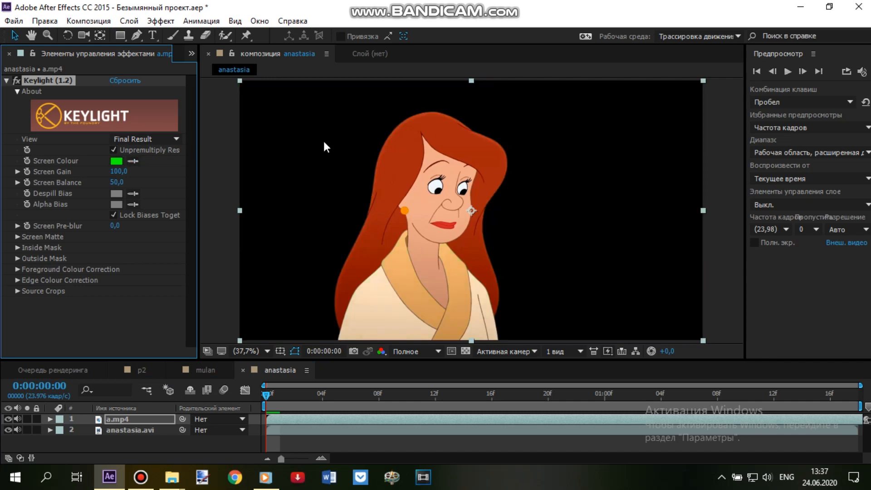
- Toggle layer visibility to compare keyed a.mp4 with anastasia.avi, then delete a.mp4
click(8, 429)
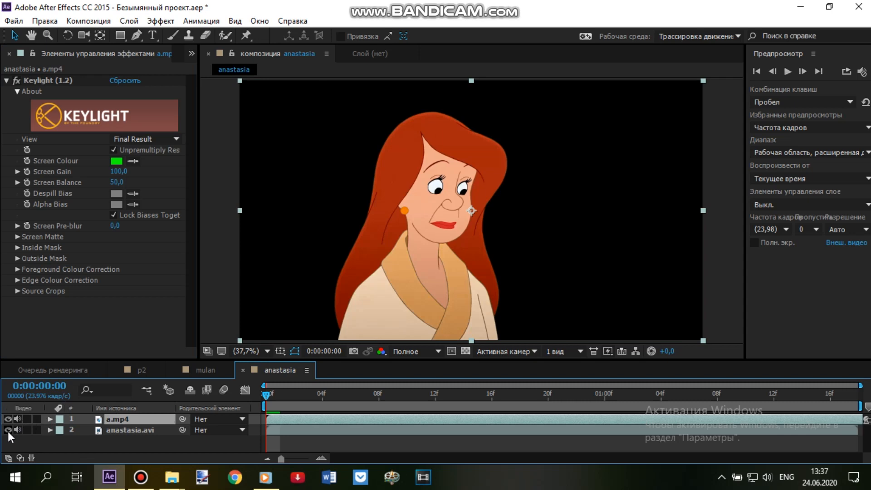
click(7, 419)
click(7, 429)
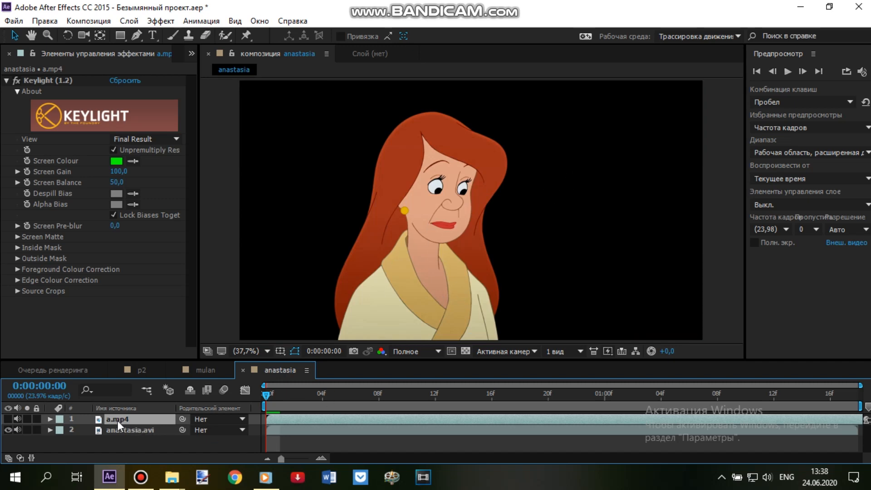
key(Delete)
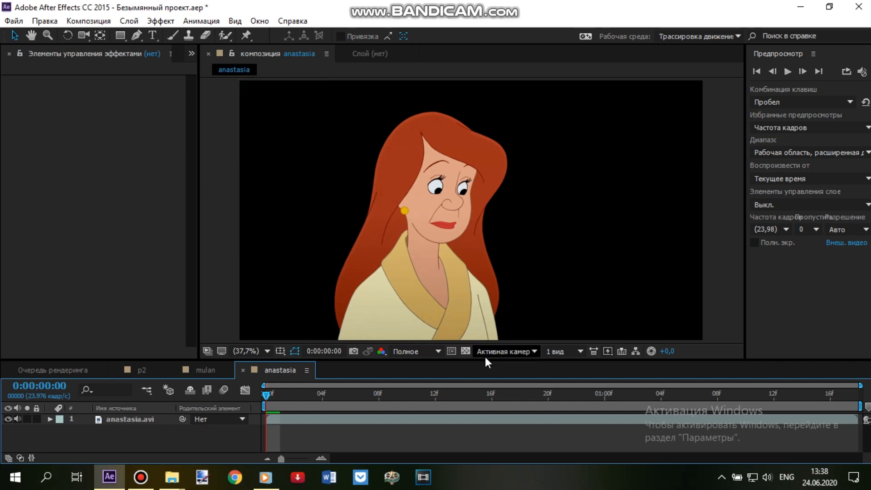
- Enlarge the composition viewer by shrinking the timeline and effect controls areas
drag(486, 361, 488, 375)
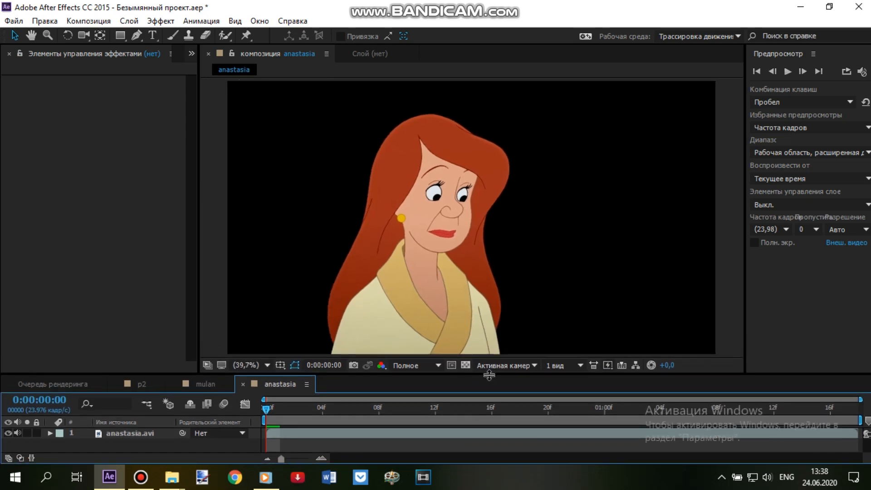
drag(199, 171, 141, 171)
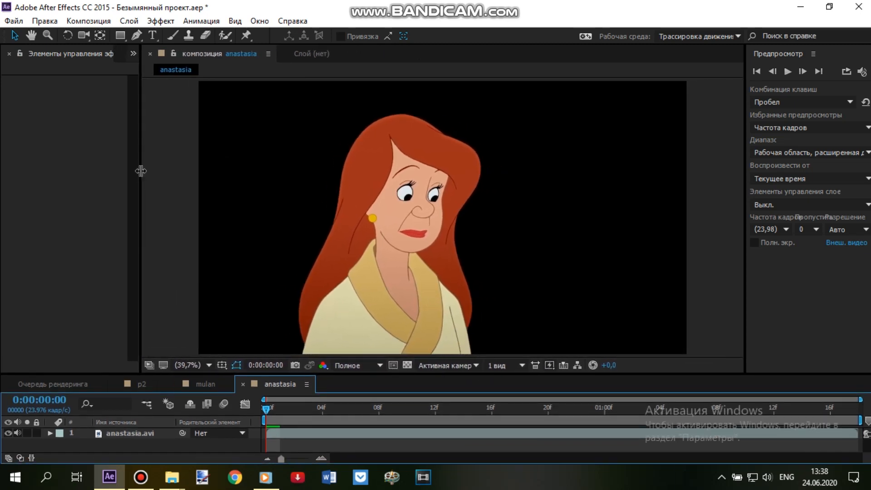
- Switch to the p2 composition with a taller timeline area and bring the project's item list into view
click(141, 382)
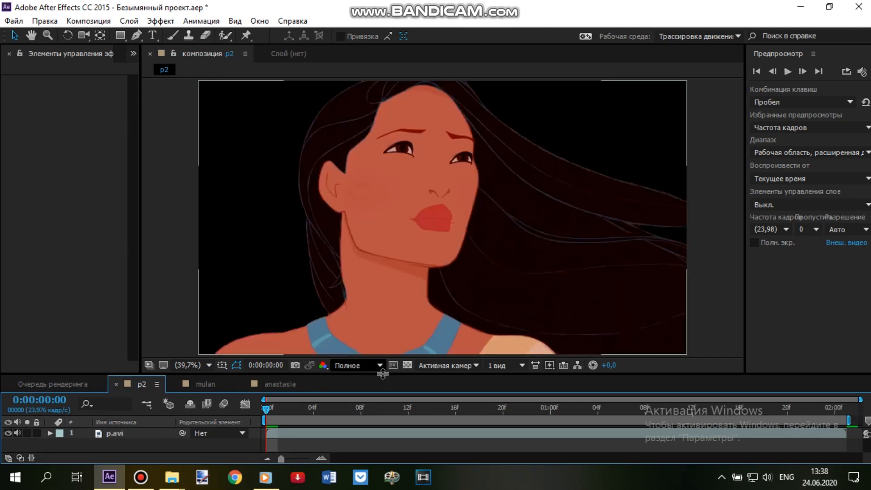
drag(381, 374, 381, 352)
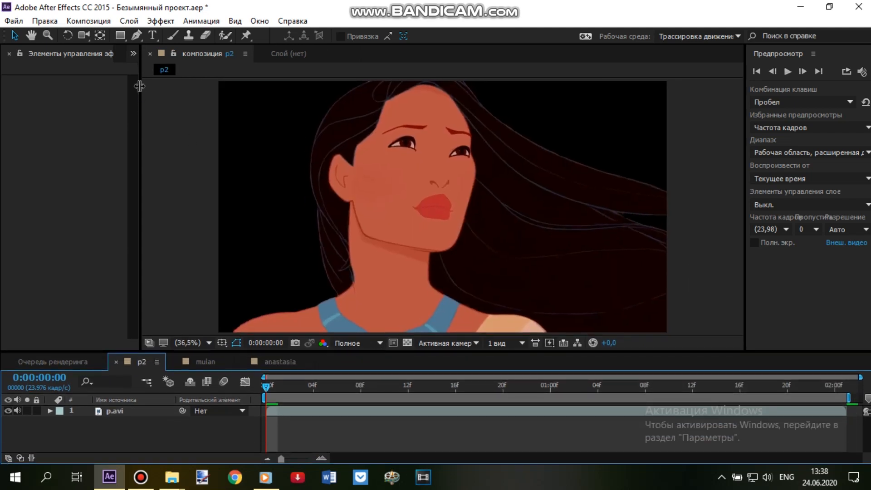
click(136, 54)
click(147, 69)
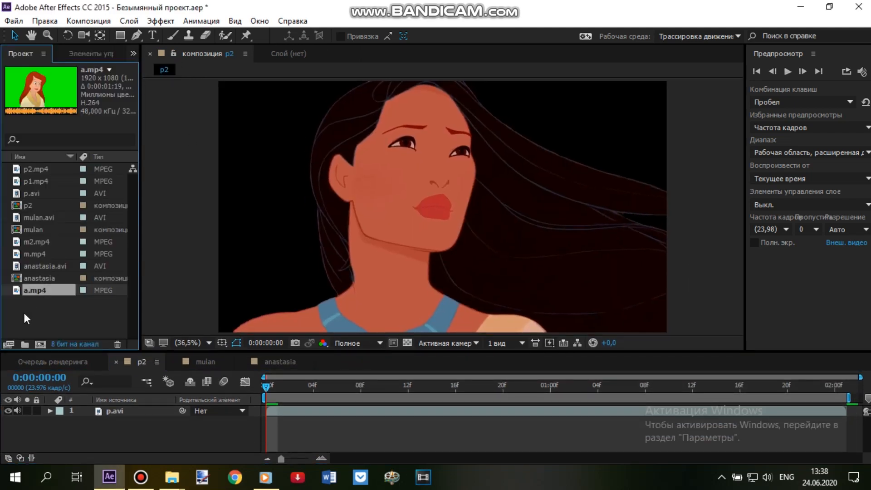
- Create a new folder in the project and move all the existing clips and compositions into it
click(23, 346)
click(42, 317)
drag(41, 315, 44, 171)
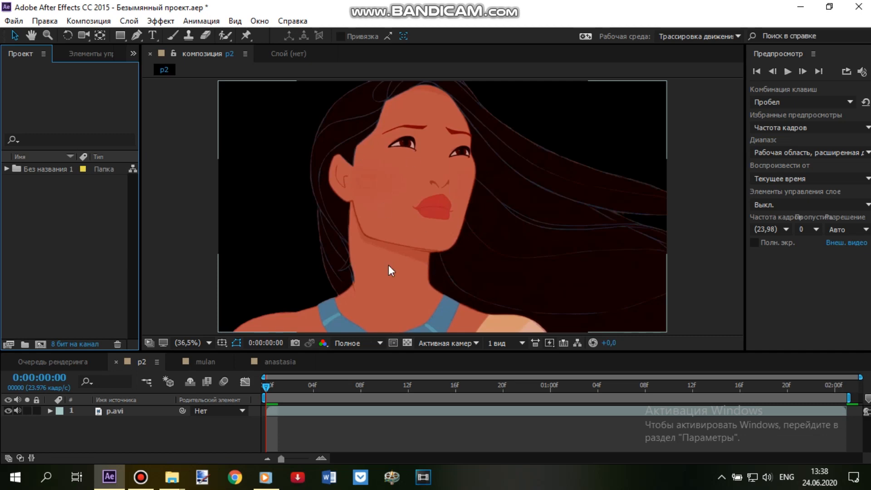
- Import the blue cloudy sky PNG into the project from the БЭКГРАУНДЫ folder in File Explorer
mouse_move(173, 484)
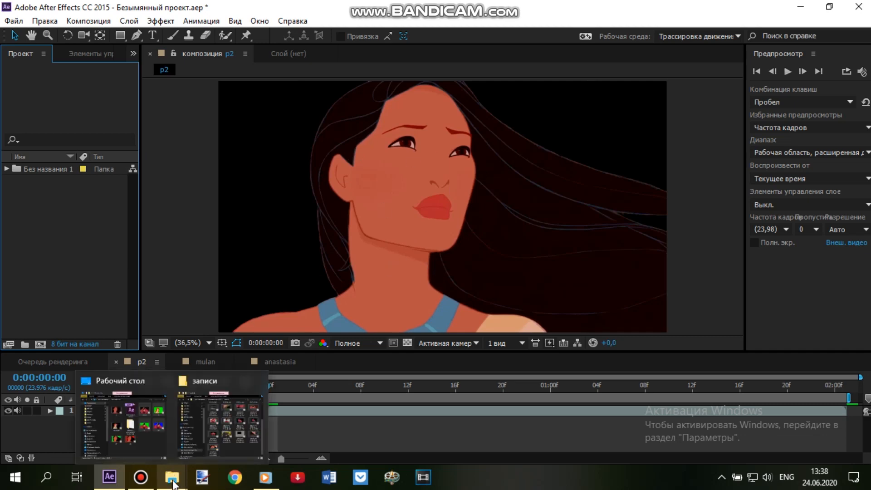
click(124, 424)
click(249, 199)
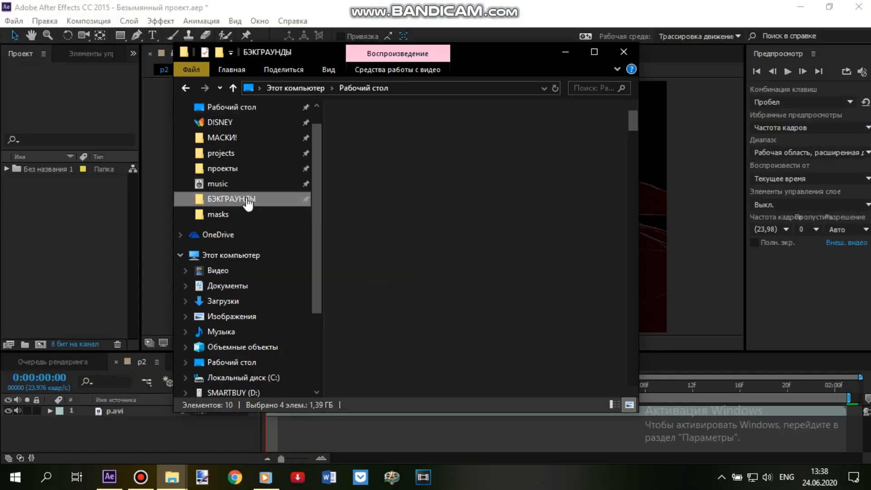
drag(502, 217, 77, 235)
- Place the sky PNG beneath p.avi in the p2 composition and scale it up to fill the frame
drag(50, 181, 113, 424)
click(593, 290)
drag(596, 297, 669, 337)
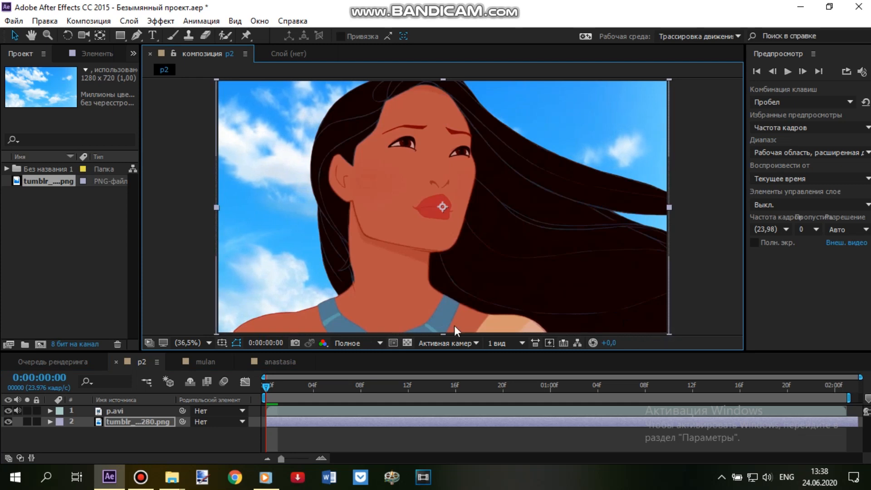
click(69, 261)
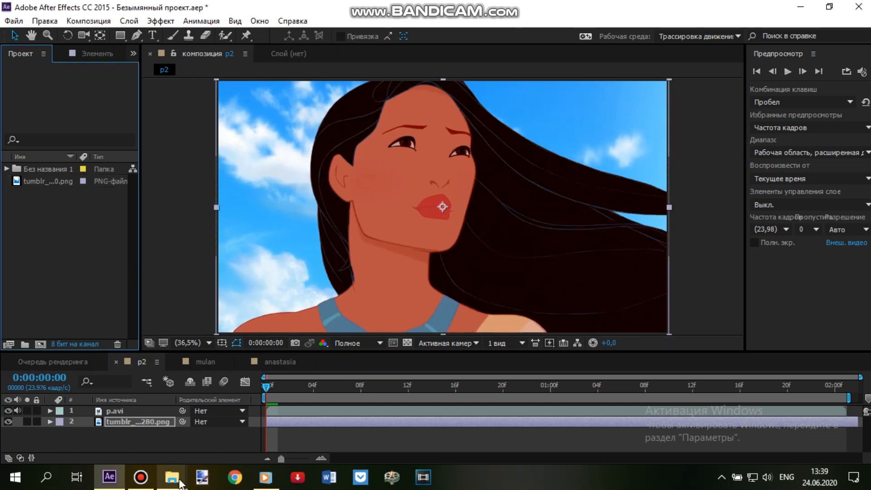
- Import the sunset background в.jpg from the БЭКГРАУНДЫ folder into the project
mouse_move(180, 483)
click(122, 417)
drag(446, 214, 68, 173)
- Find the moonlit night background tia (5).png in the БЭКГРАУНДЫ folder and import it into the project
mouse_move(171, 478)
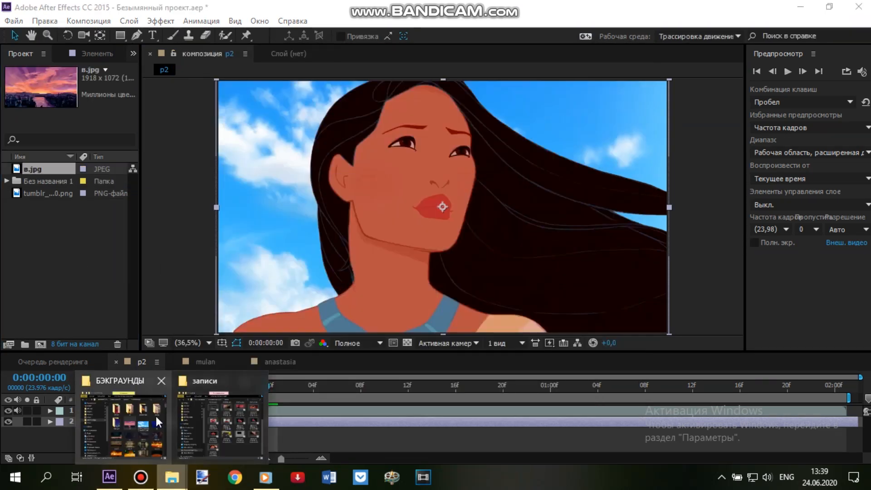
click(156, 418)
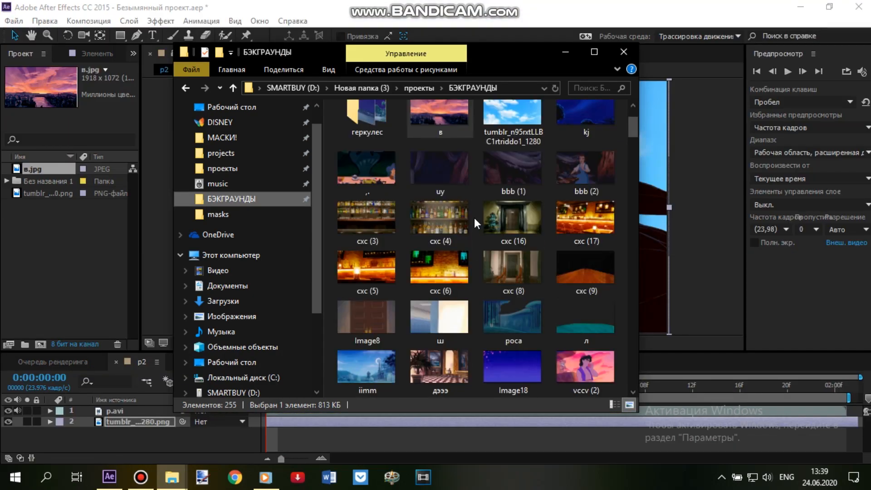
scroll(475, 218, down, 3)
scroll(475, 218, down, 3)
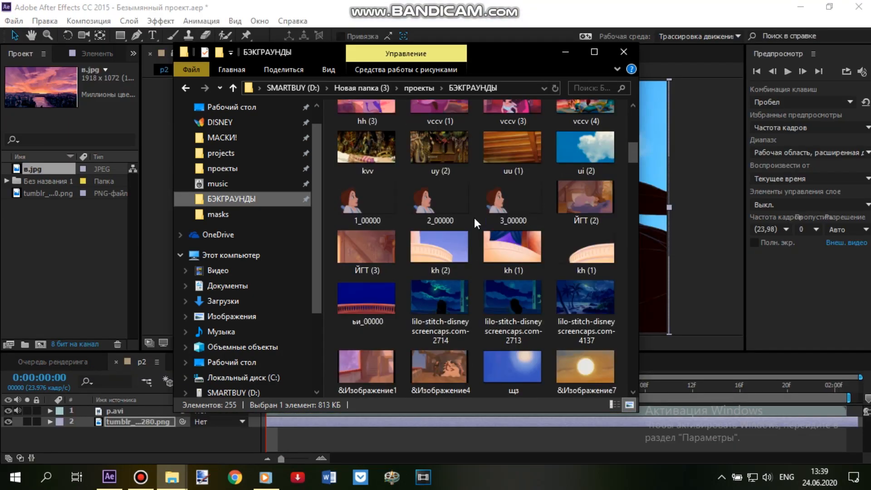
scroll(478, 221, down, 3)
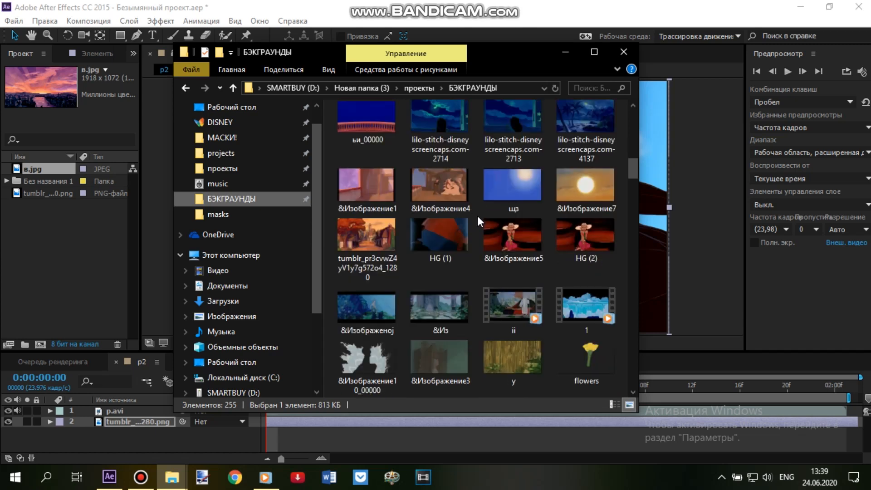
scroll(478, 213, down, 6)
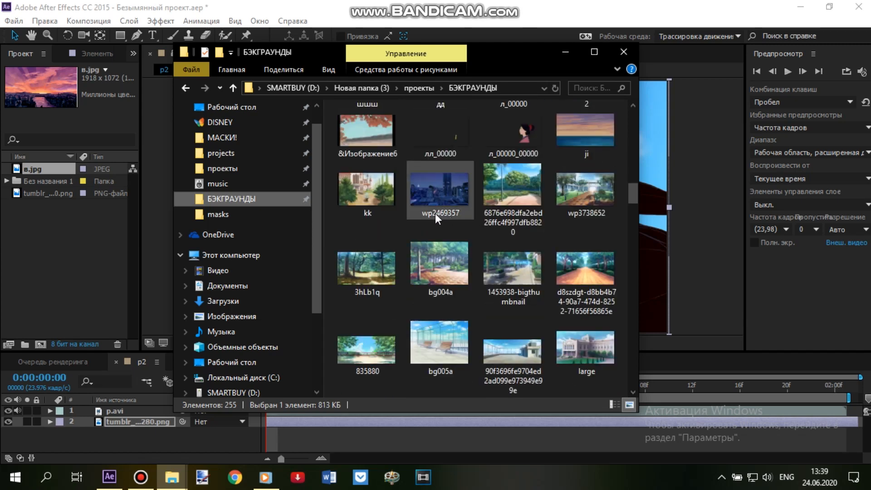
scroll(451, 182, down, 2)
scroll(451, 181, down, 3)
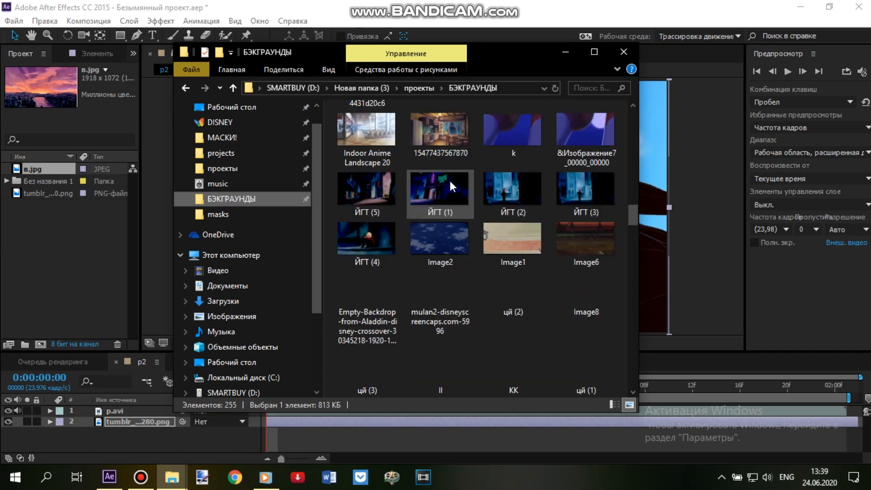
scroll(450, 179, down, 10)
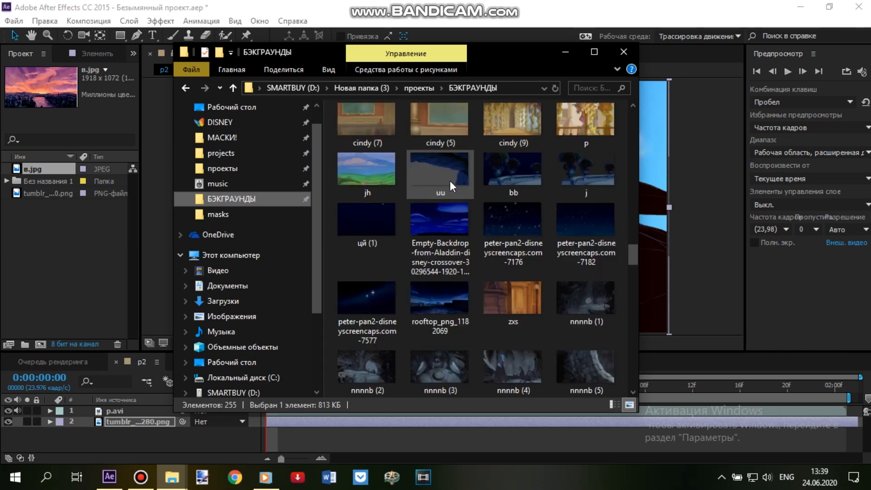
scroll(450, 181, down, 3)
scroll(450, 181, down, 3)
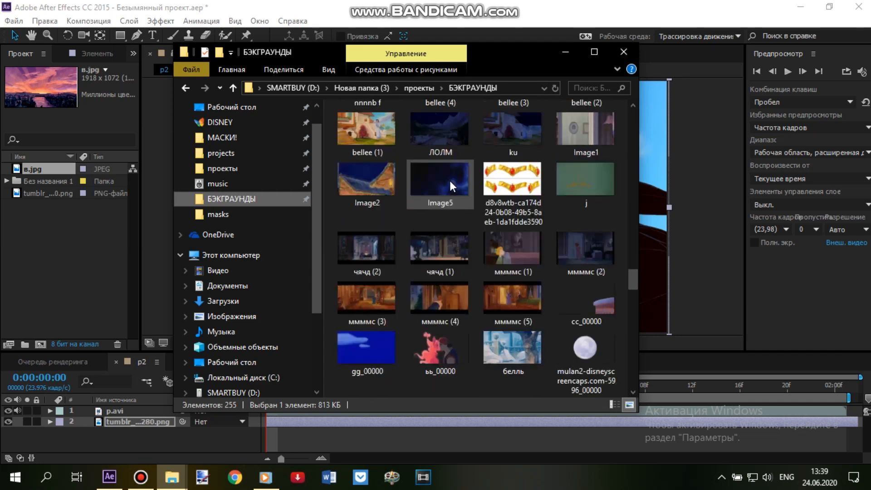
scroll(435, 173, down, 3)
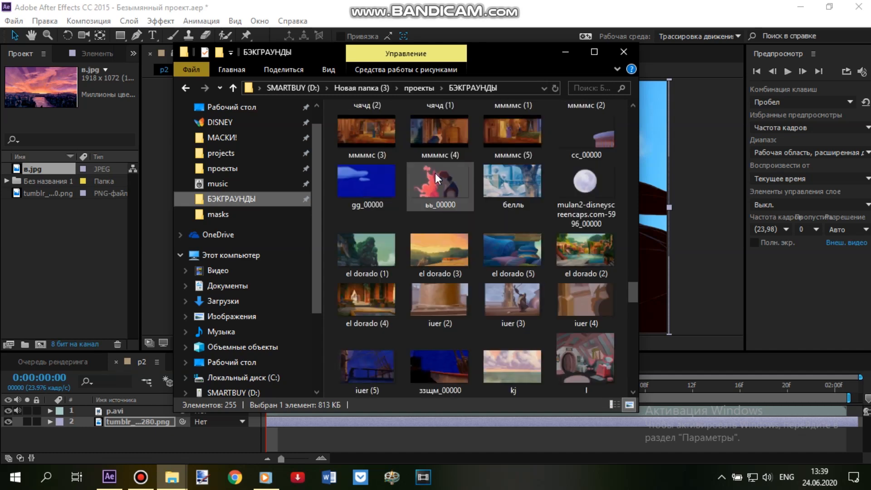
mouse_move(383, 187)
mouse_down()
mouse_move(48, 258)
mouse_move(38, 251)
mouse_move(372, 187)
mouse_up()
scroll(371, 187, down, 3)
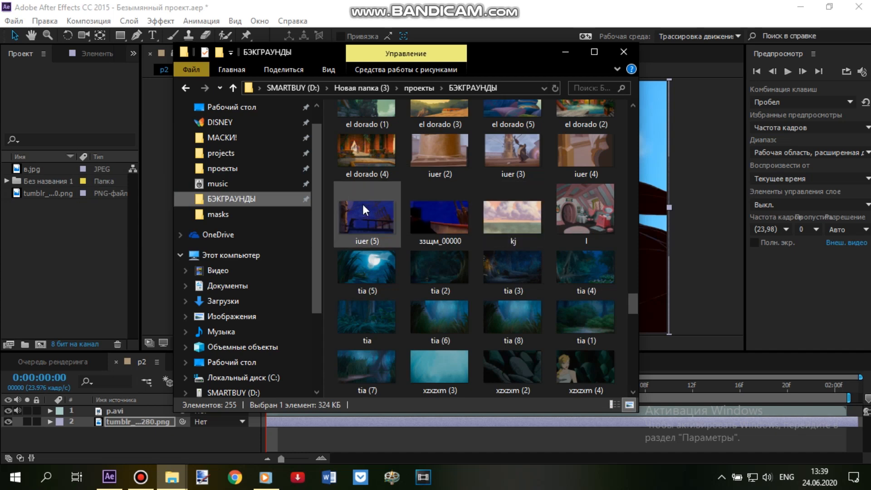
scroll(366, 202, down, 3)
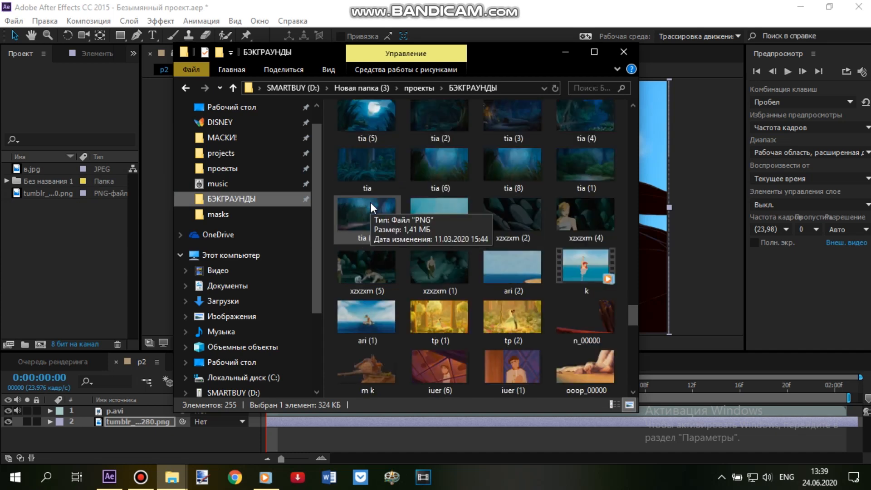
scroll(371, 202, down, 3)
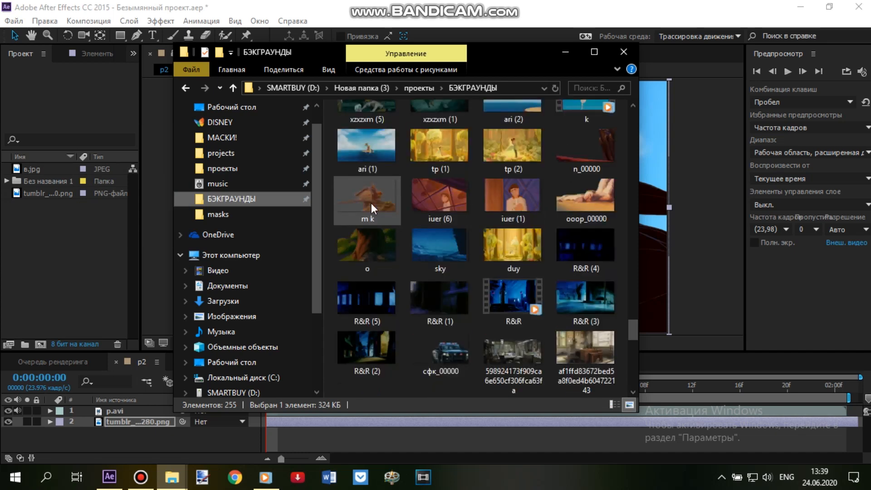
scroll(373, 200, up, 6)
click(370, 223)
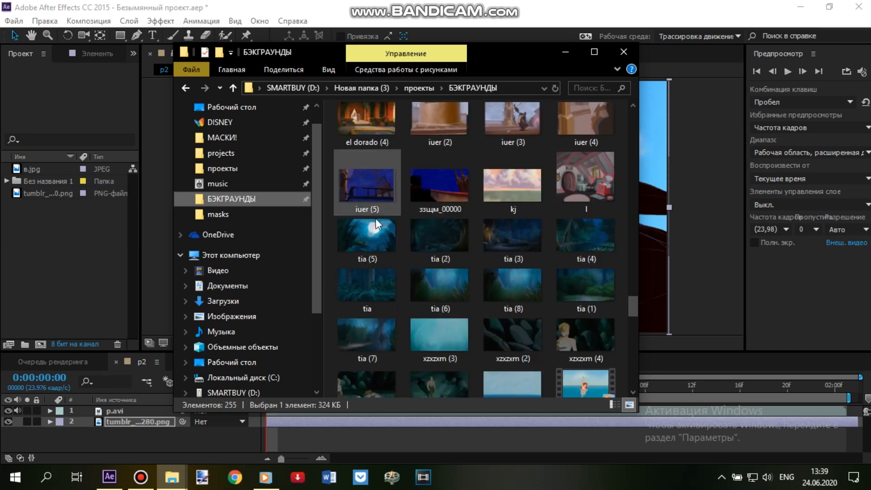
drag(125, 231, 71, 249)
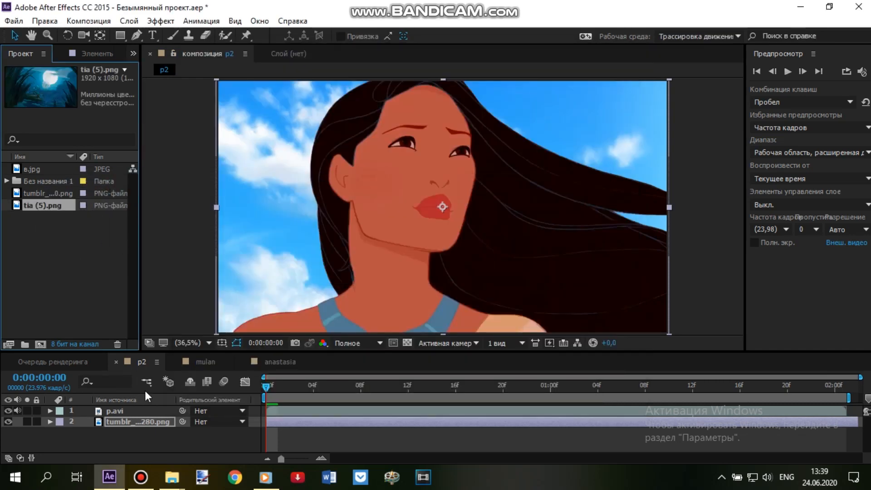
mouse_move(172, 478)
click(205, 413)
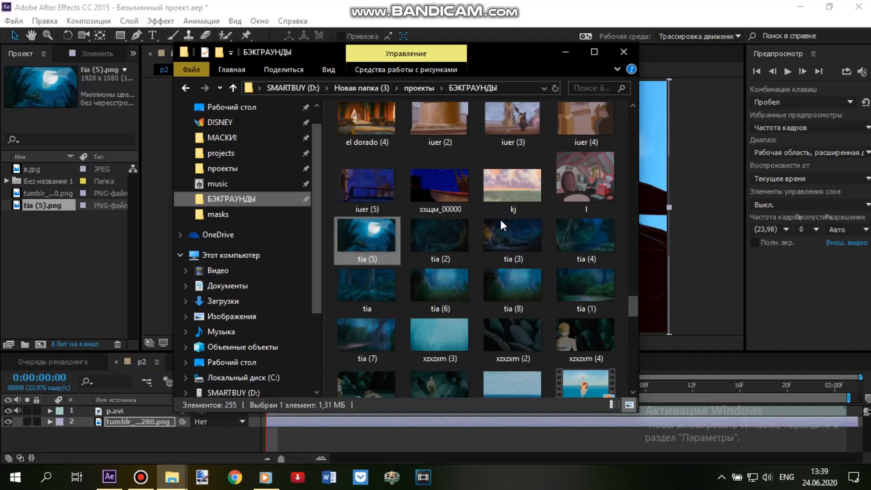
scroll(519, 214, down, 6)
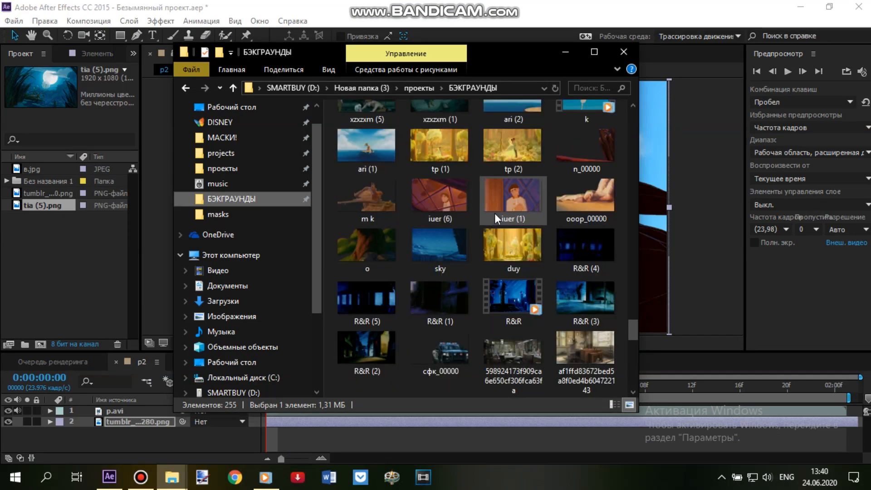
scroll(454, 149, down, 5)
click(568, 53)
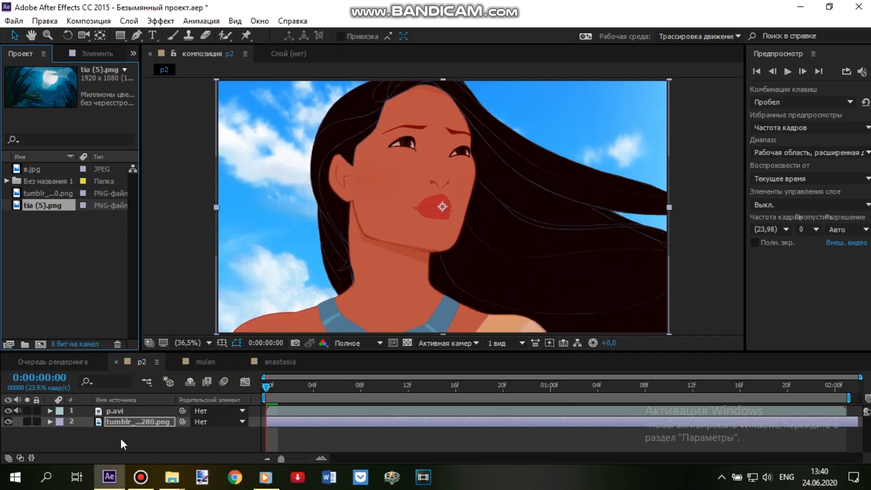
click(122, 436)
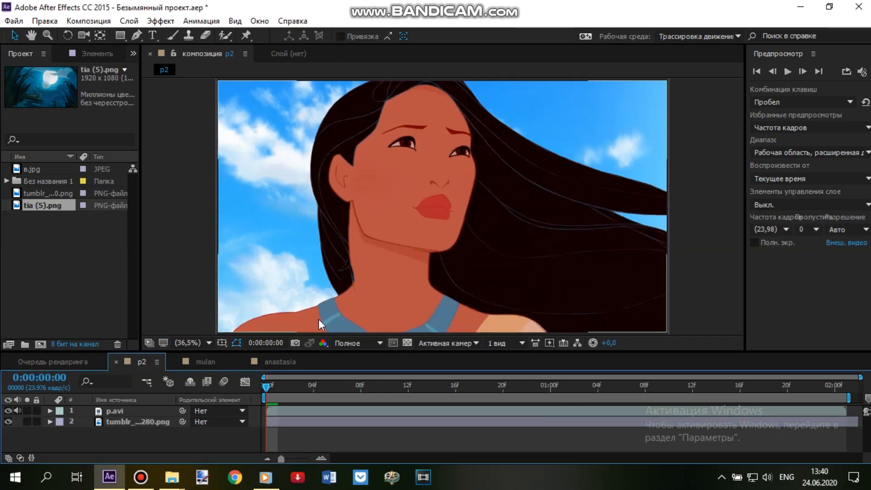
- Apply the Цветовой тон/Насыщенность (Hue/Saturation) colour correction effect to the p.avi layer
click(116, 411)
click(160, 21)
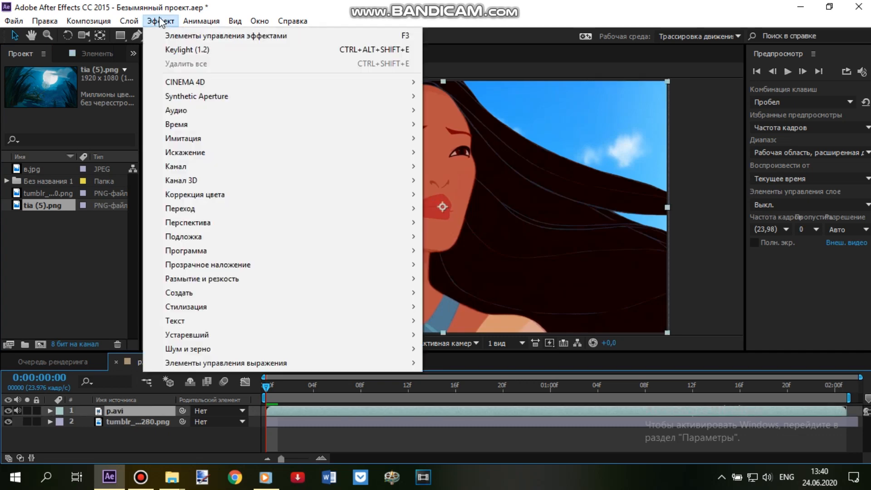
mouse_move(292, 194)
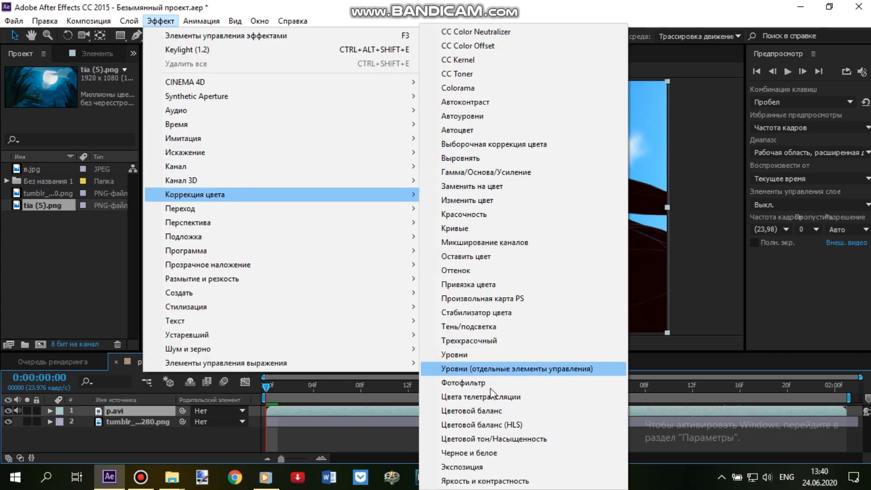
click(487, 438)
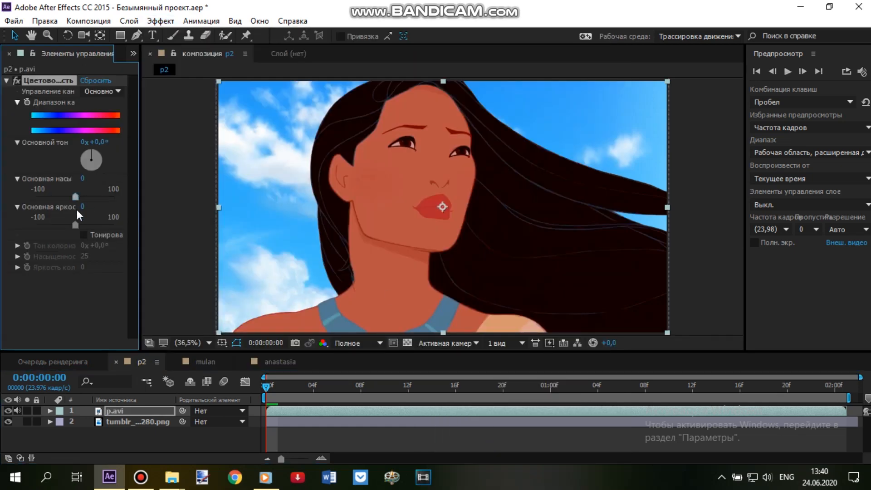
- Try a master lightness of -14 on p.avi, reset the effect, and set its master saturation to -14
drag(75, 224, 70, 224)
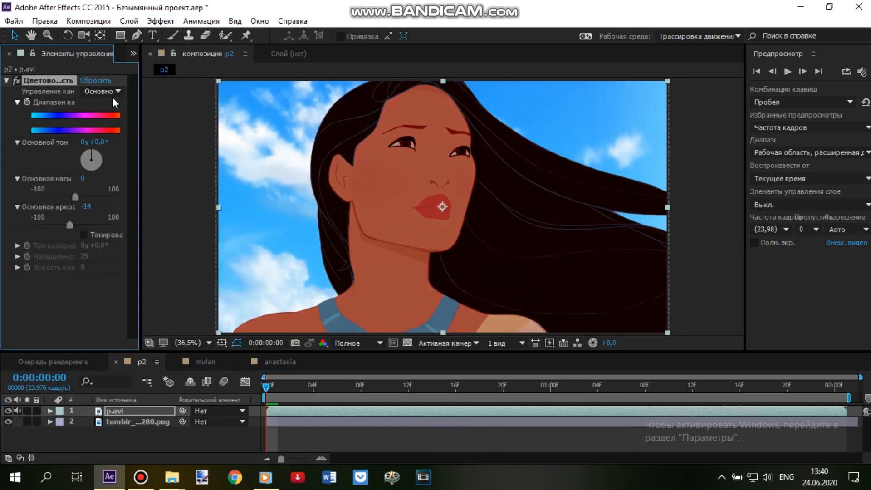
click(92, 79)
drag(75, 198, 77, 198)
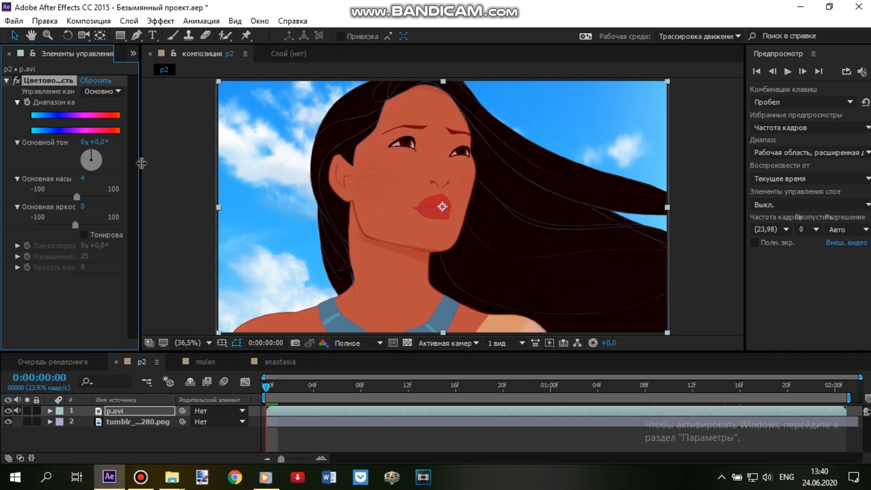
drag(142, 163, 203, 165)
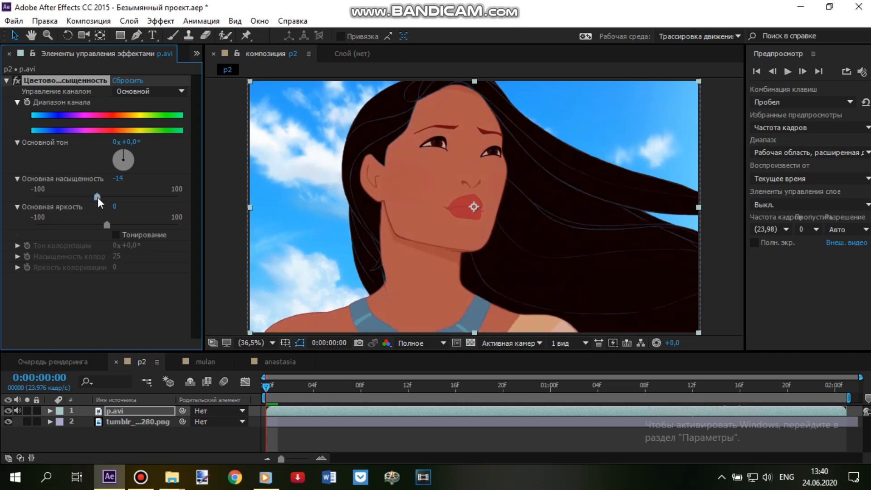
click(726, 175)
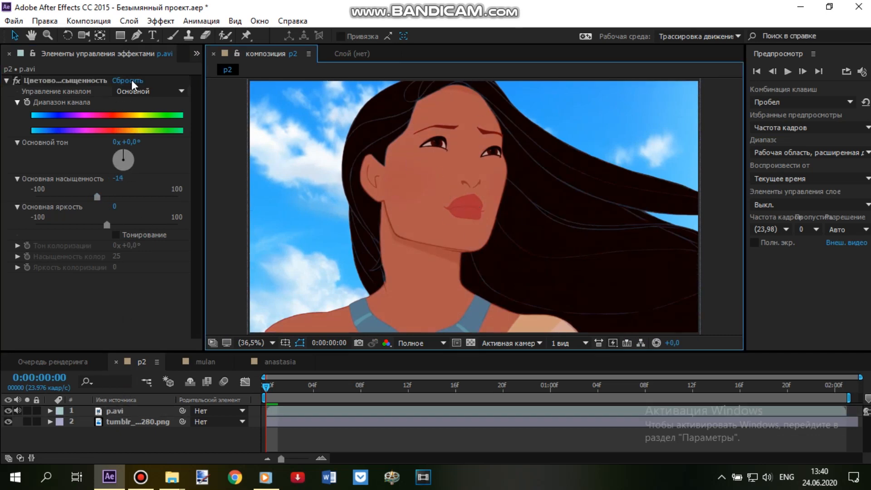
- Add в.jpg from the project to the p2 composition, between the p.avi layer and the blue sky image
click(197, 54)
click(204, 64)
click(44, 184)
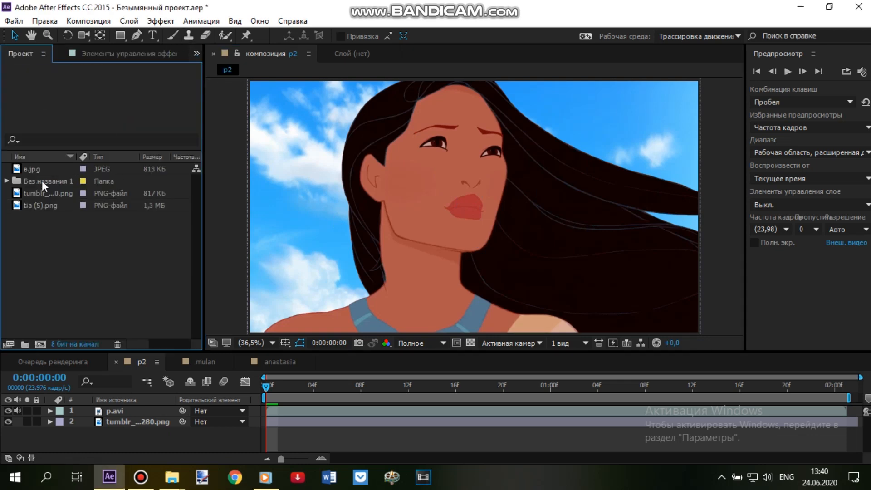
click(38, 169)
drag(115, 248, 130, 415)
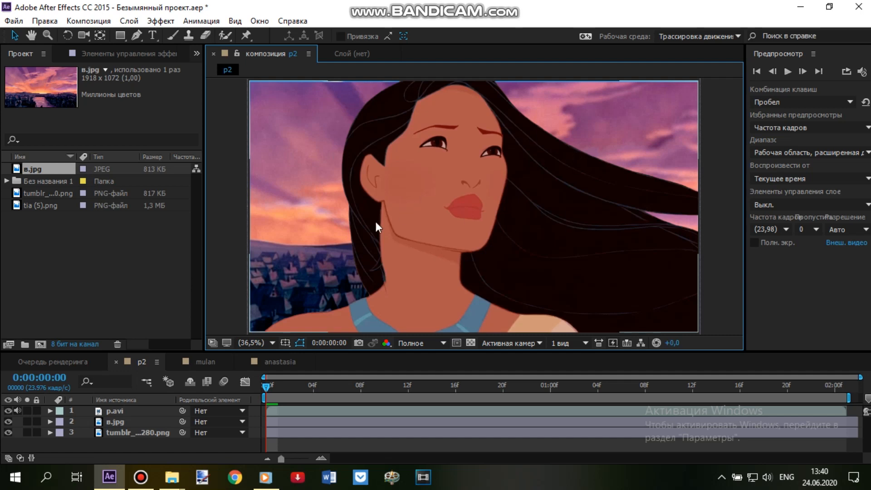
click(108, 422)
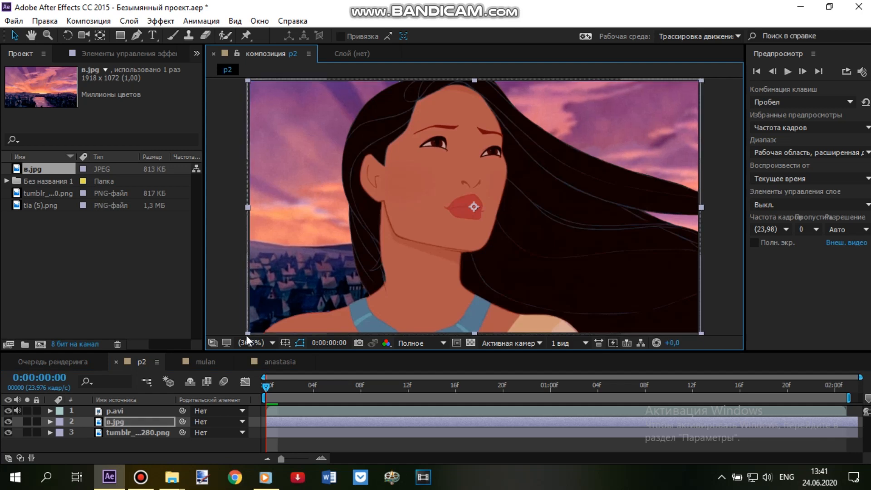
- Set the Hue/Saturation effect on p.avi to master lightness -25 and master saturation -9, then collapse its settings
click(118, 410)
click(127, 57)
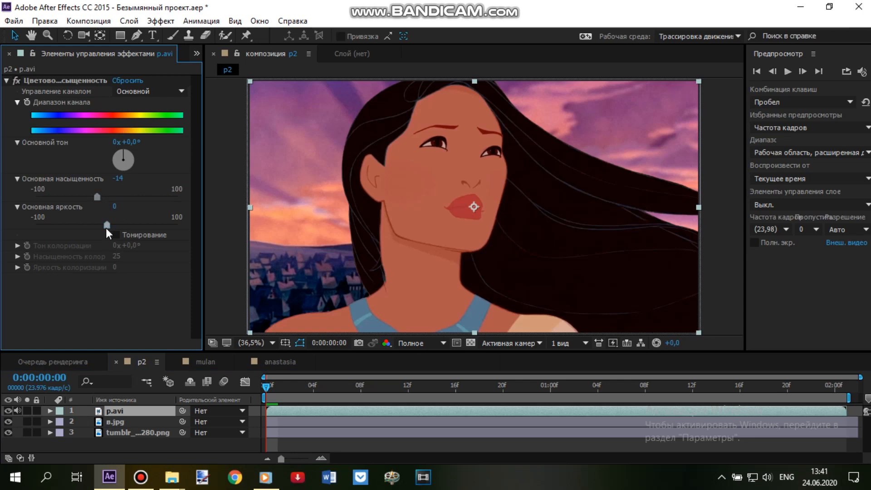
drag(105, 225, 90, 225)
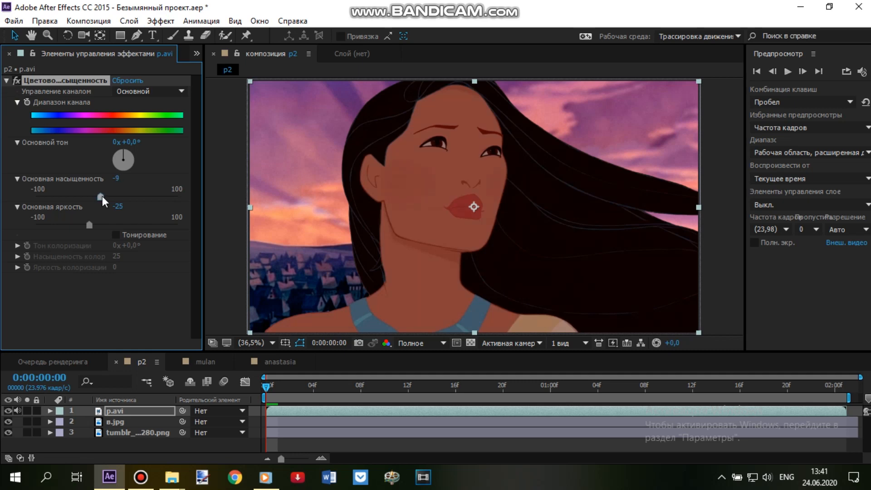
click(7, 80)
- Apply the Гамма/Основа/Усиление (Gamma/Pedestal/Gain) effect to p.avi and set its green gamma to 0.9
click(160, 21)
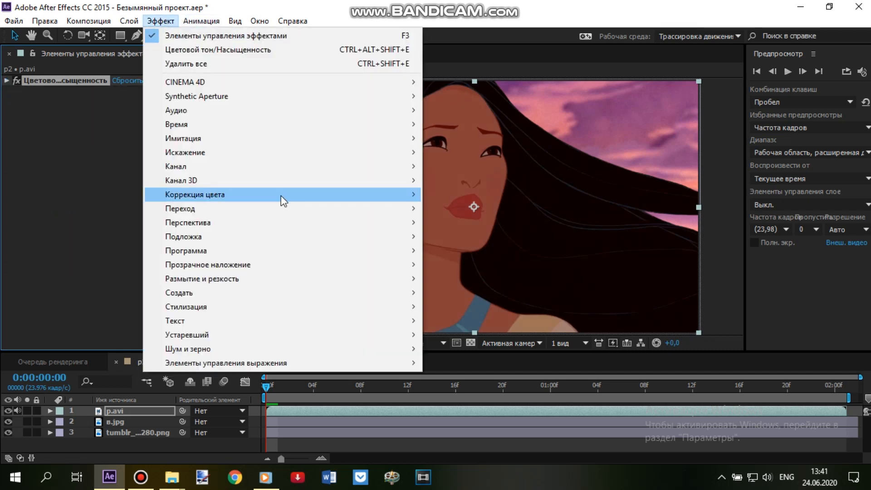
mouse_move(284, 200)
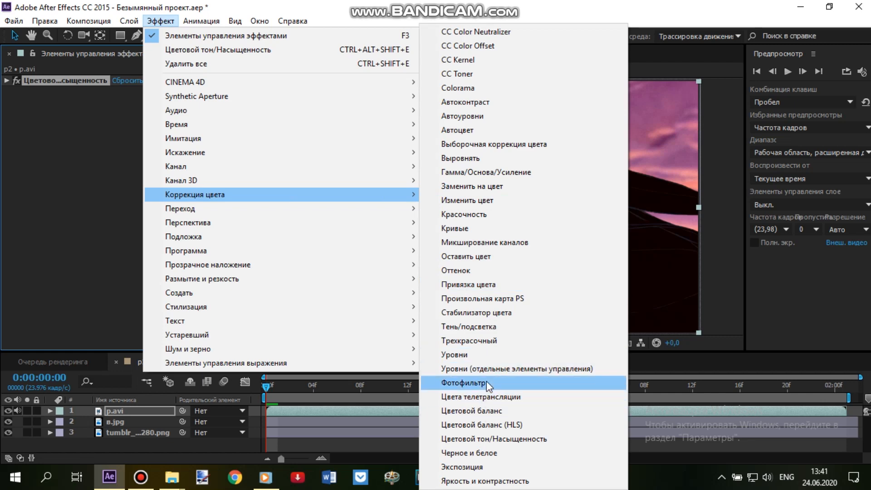
click(475, 174)
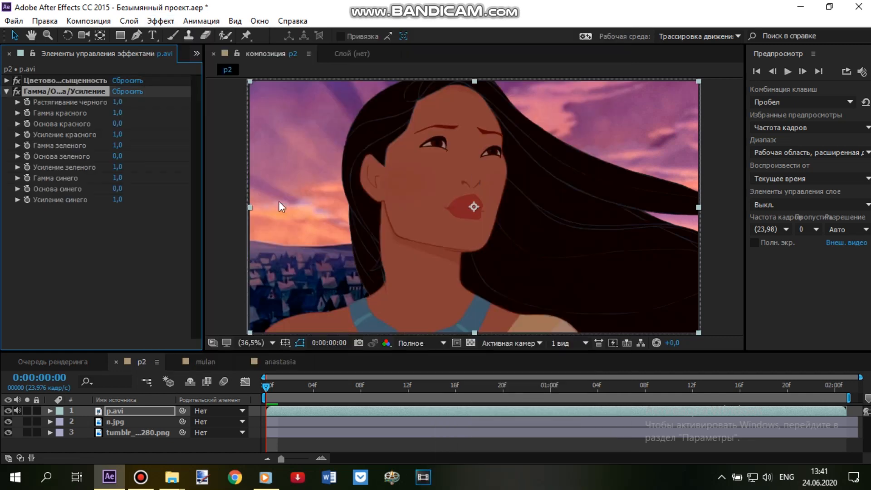
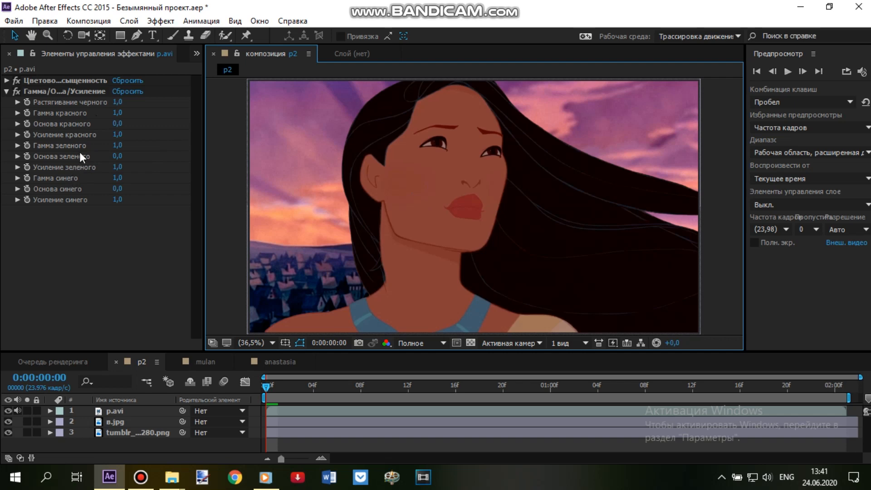
click(115, 145)
drag(111, 146, 110, 149)
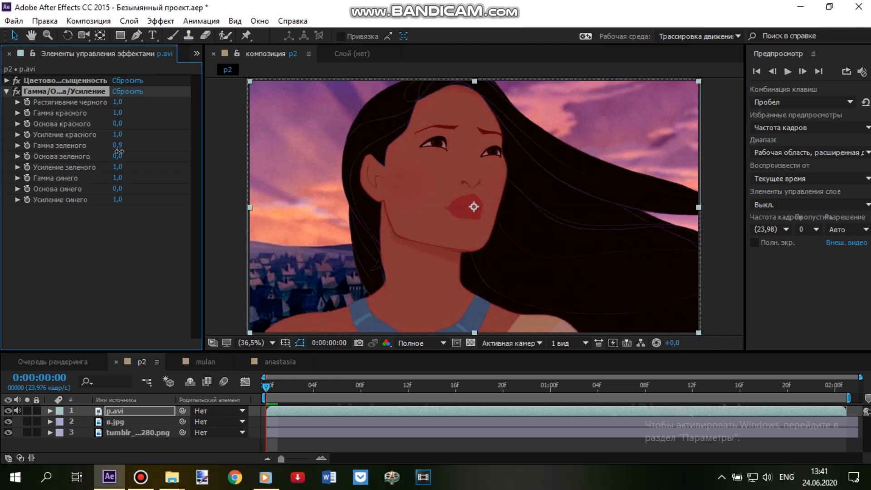
- Set the green gamma of p.avi's Гамма/Основа/Усиление effect to 0.8 and collapse its settings
drag(116, 151, 114, 152)
click(221, 188)
click(7, 91)
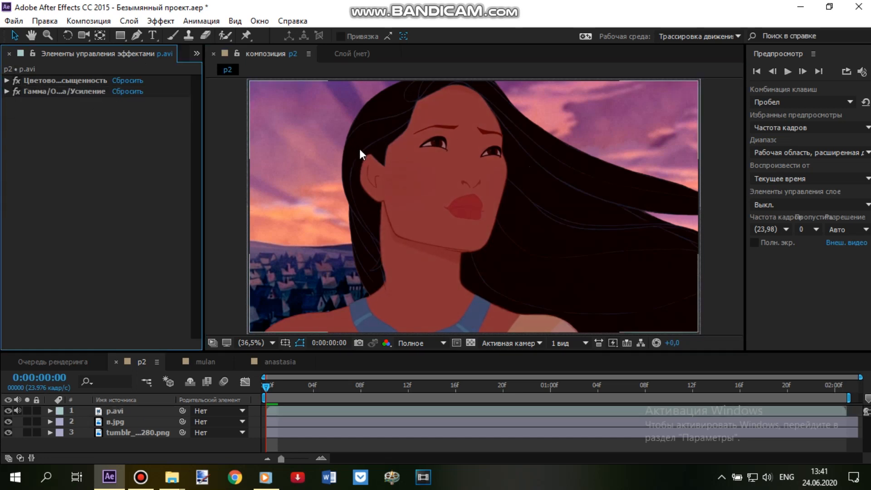
- Apply the CC Light Sweep effect to the p.avi layer
click(160, 22)
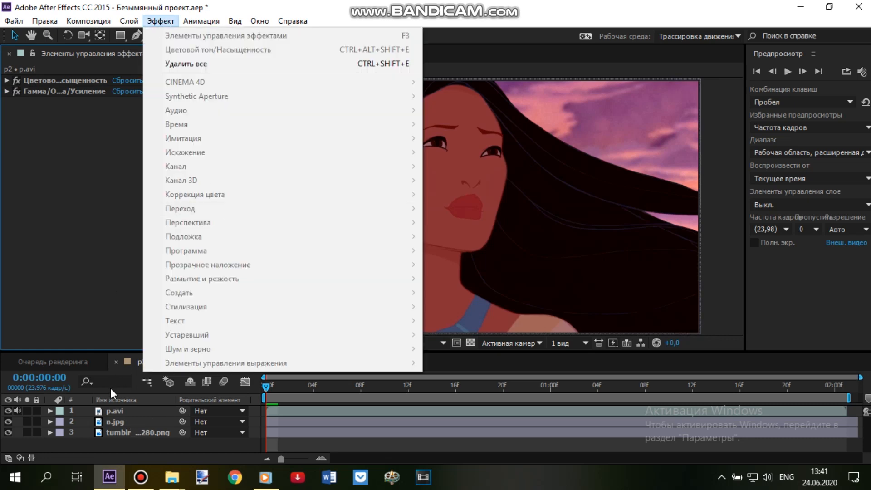
click(111, 410)
click(160, 21)
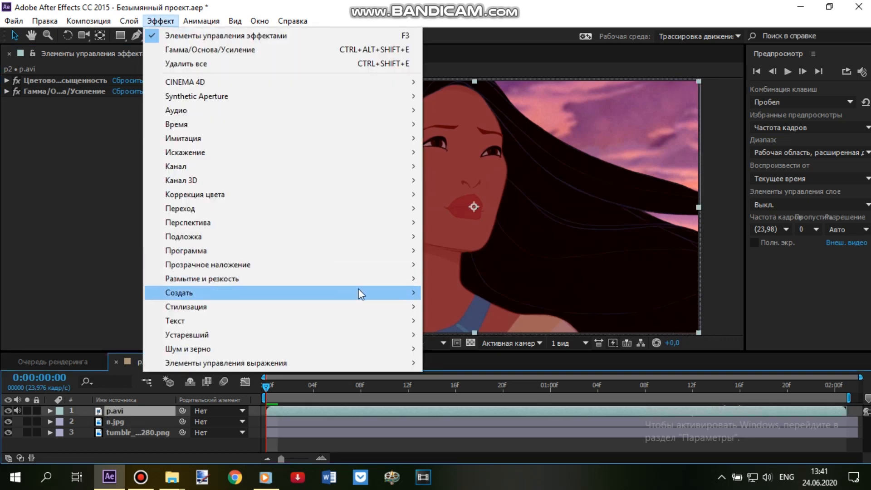
mouse_move(360, 292)
click(454, 190)
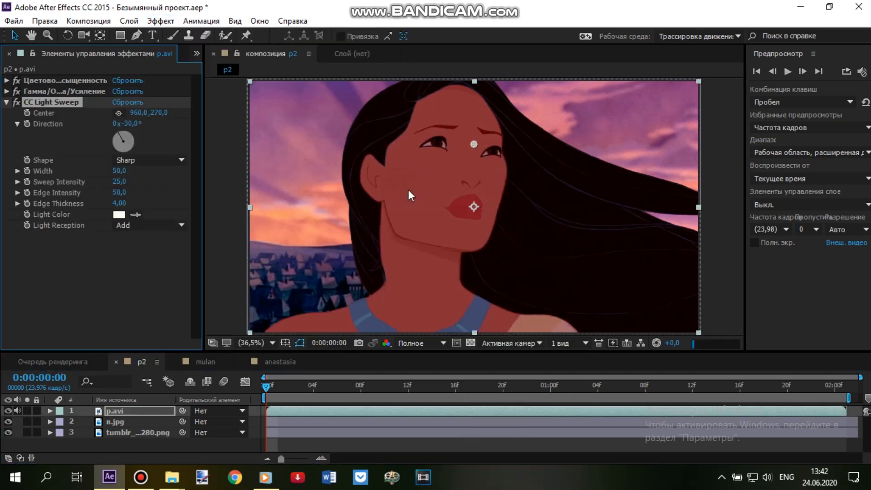
click(126, 284)
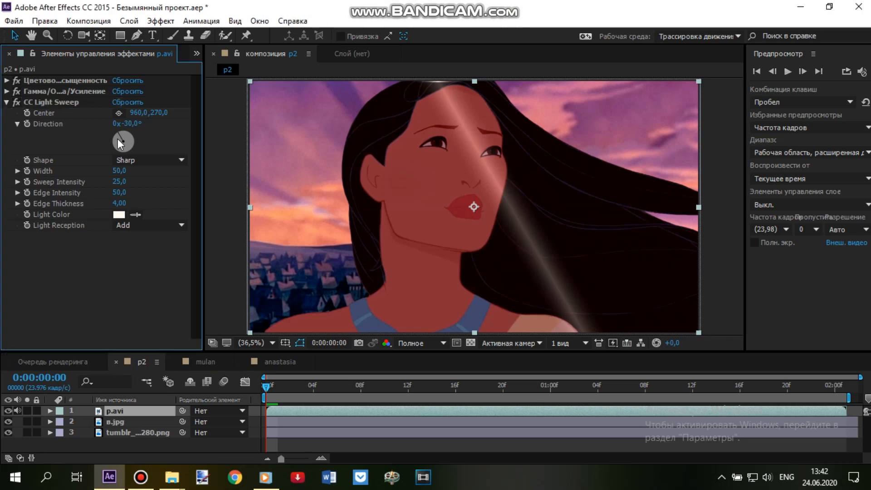
- Set p.avi's CC Light Sweep to width 2127, sweep intensity 0, edge thickness 20 and direction -6°, comparing it with the bare sunset background
drag(118, 176, 833, 130)
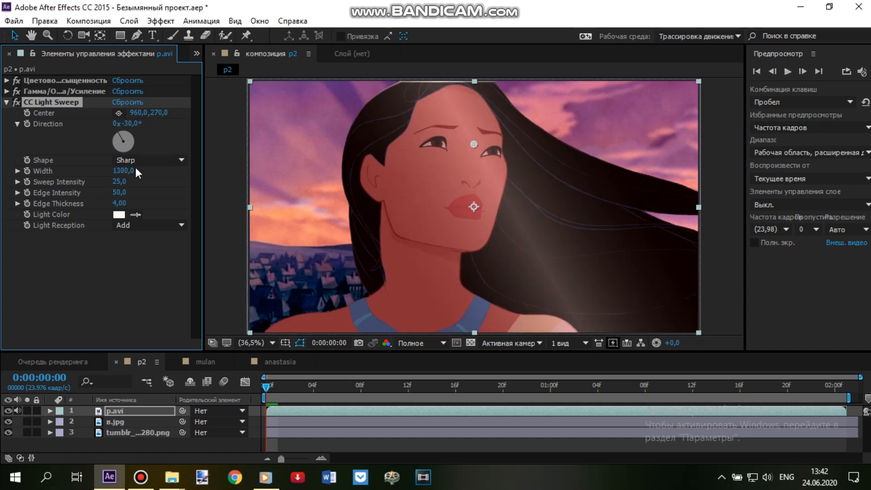
drag(120, 183, 678, 199)
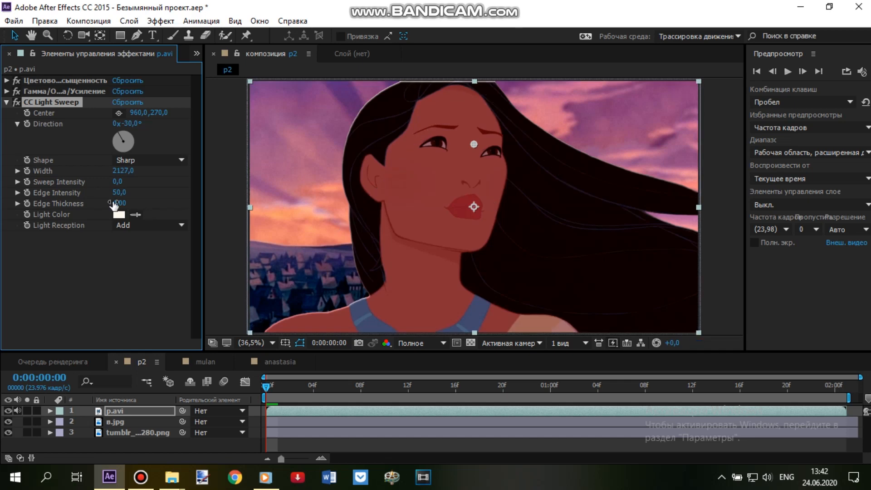
drag(118, 203, 258, 212)
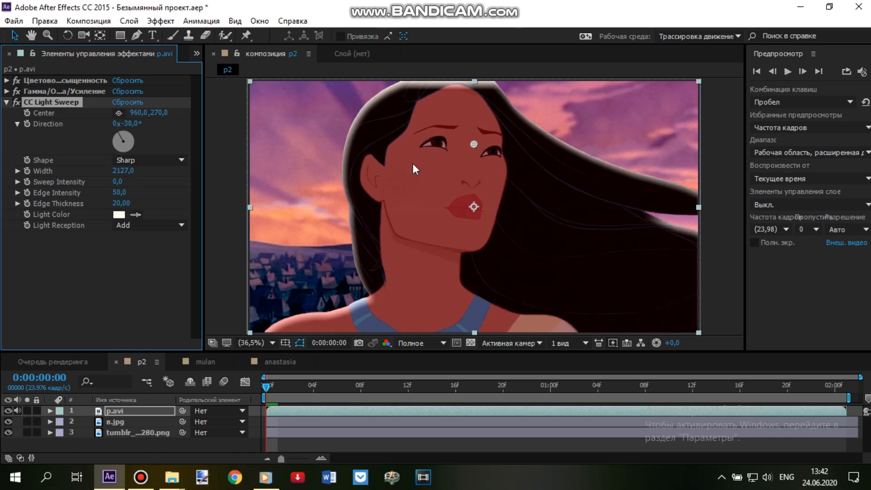
click(8, 411)
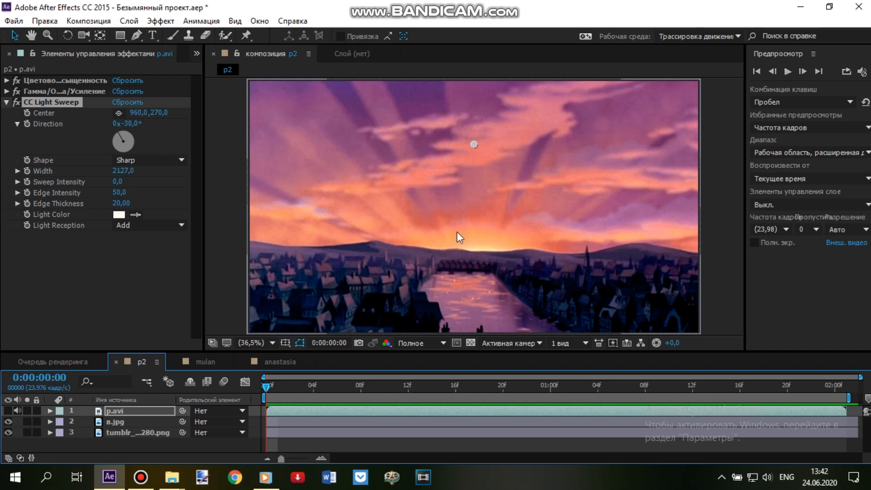
click(8, 411)
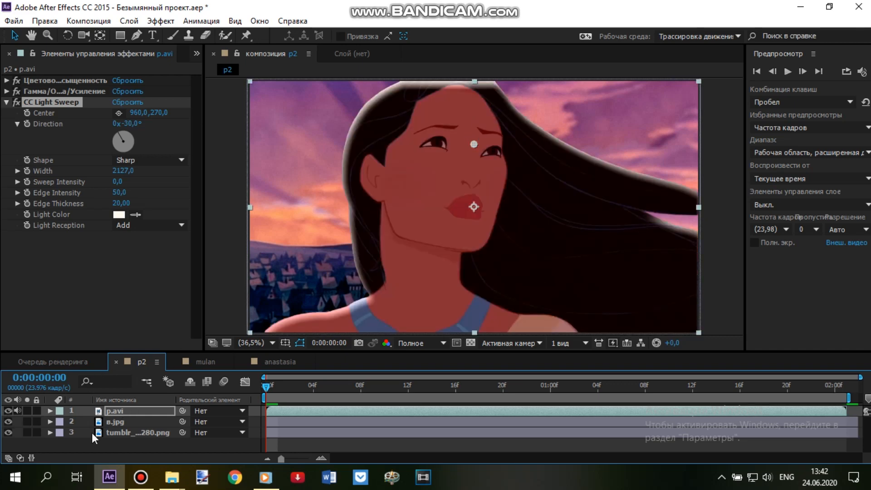
click(123, 132)
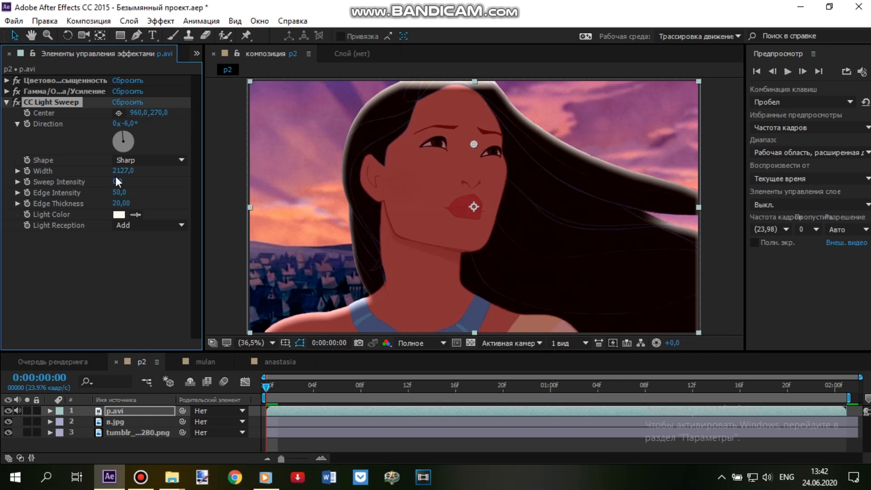
- Sample the CC Light Sweep light color from the orange sunset horizon while p.avi is hidden, show p.avi again, and set edge intensity to 35
click(120, 214)
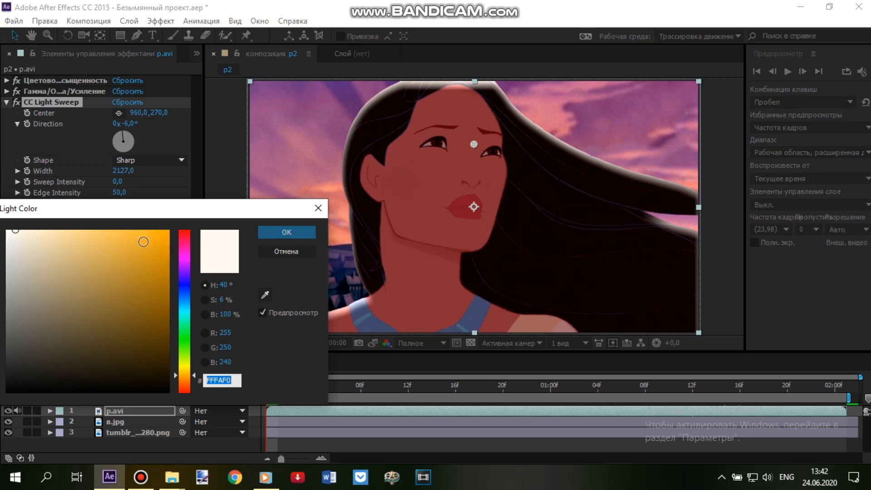
click(317, 209)
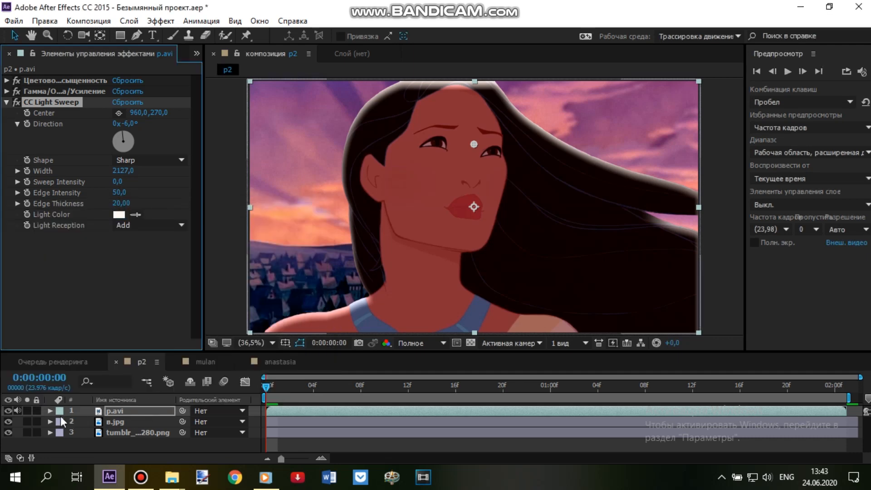
click(8, 411)
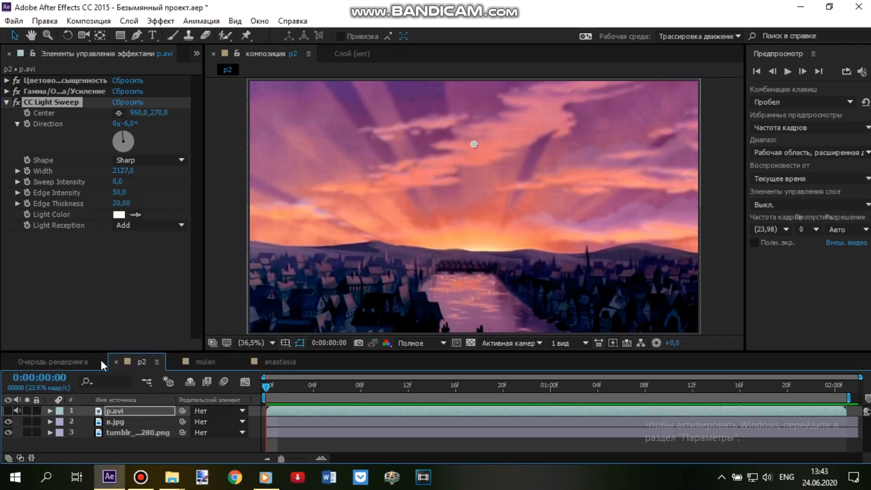
click(112, 414)
click(139, 214)
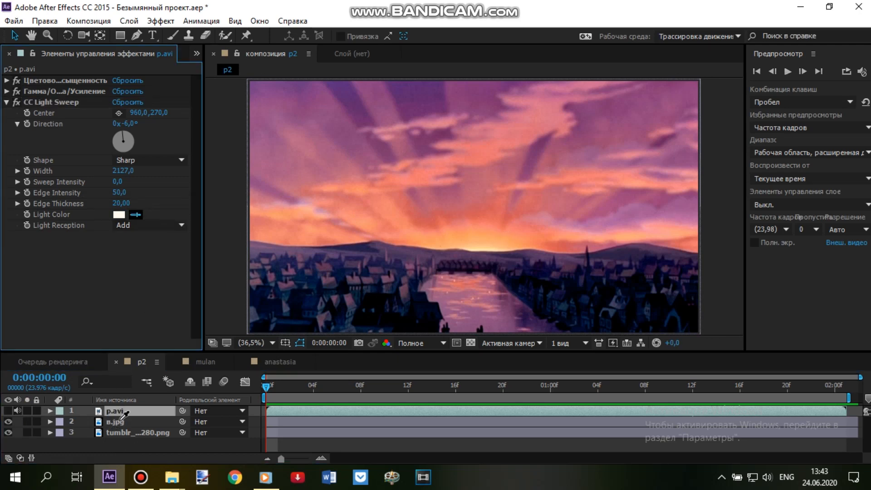
click(485, 245)
click(9, 411)
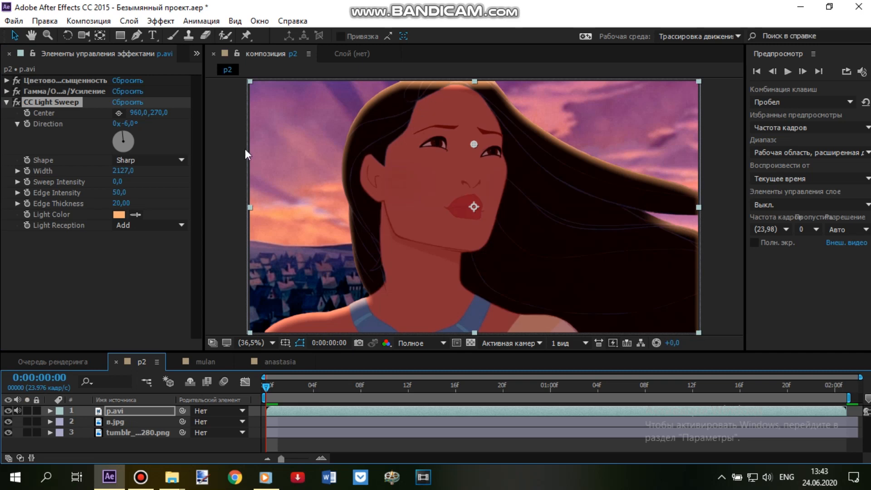
drag(123, 196, 137, 196)
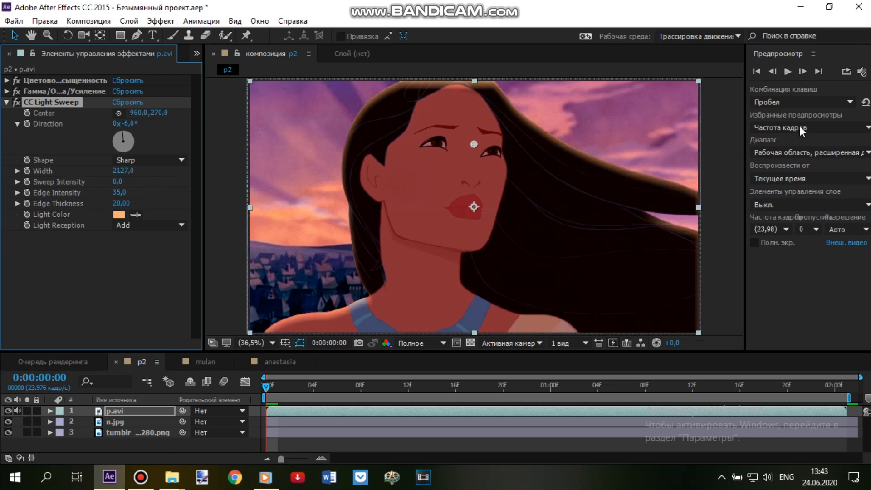
click(244, 160)
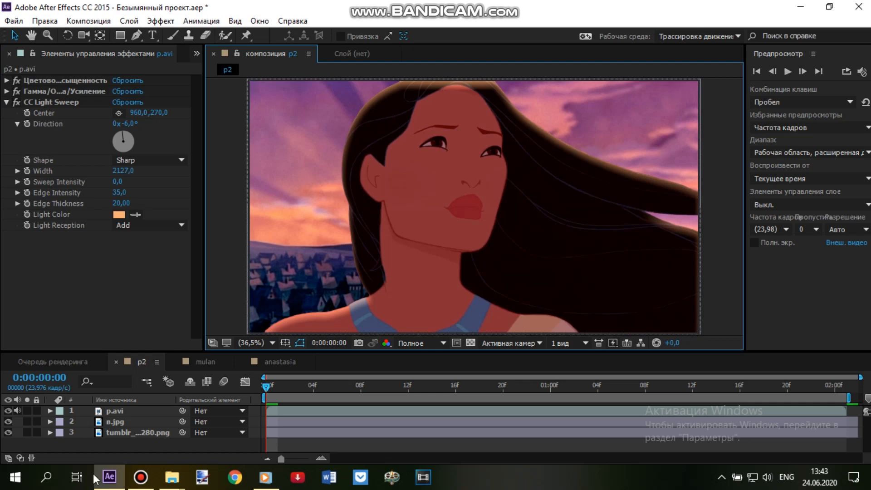
- Find the night background tia (5).png in the project and add it to the p2 composition beneath all other layers
click(122, 413)
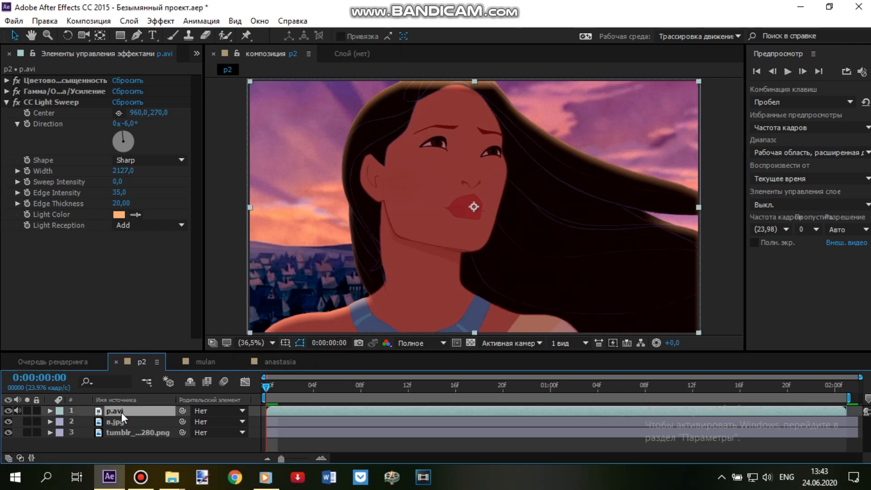
click(197, 54)
click(213, 72)
click(84, 255)
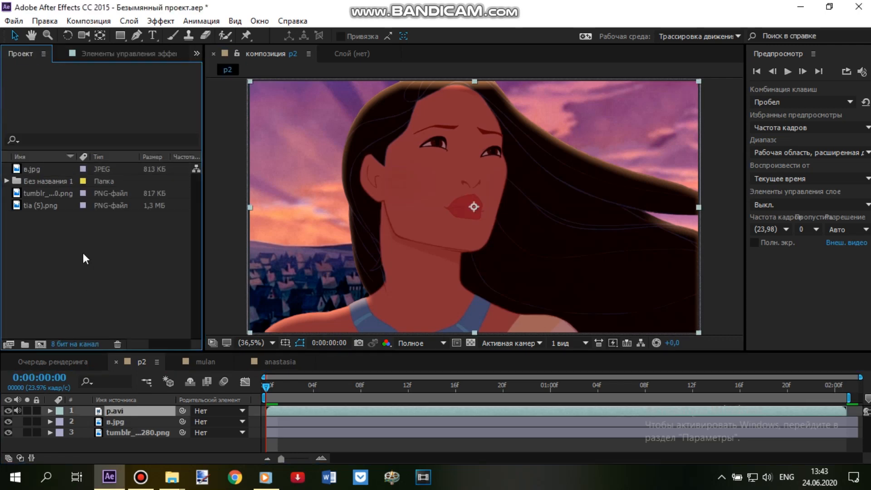
click(42, 167)
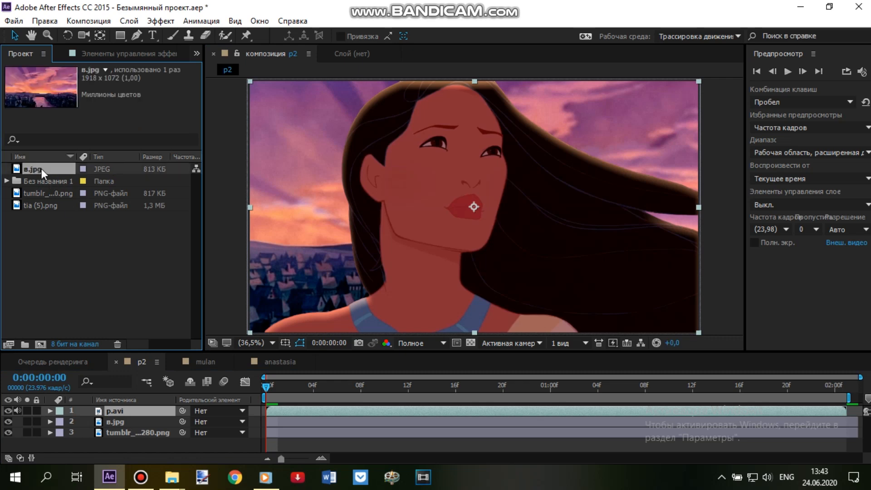
click(39, 195)
click(39, 205)
drag(84, 268, 126, 446)
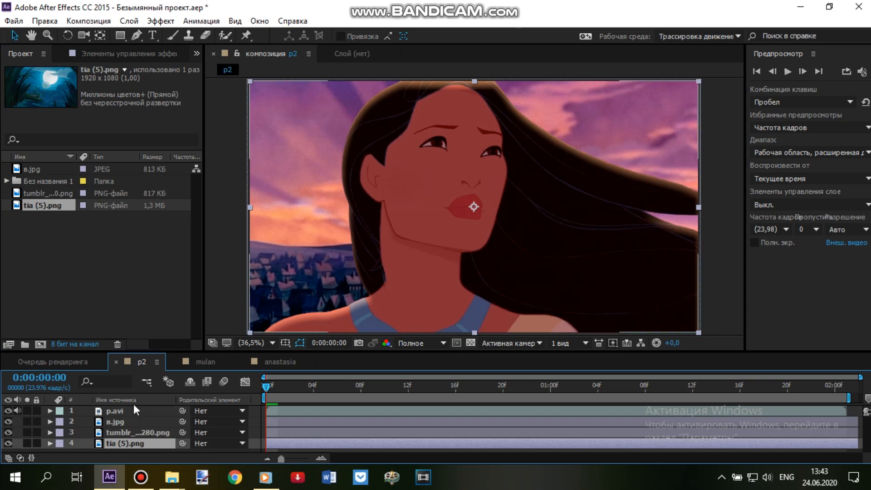
- Duplicate the p.avi layer twice and enlarge the timeline so all six layers fit
click(121, 411)
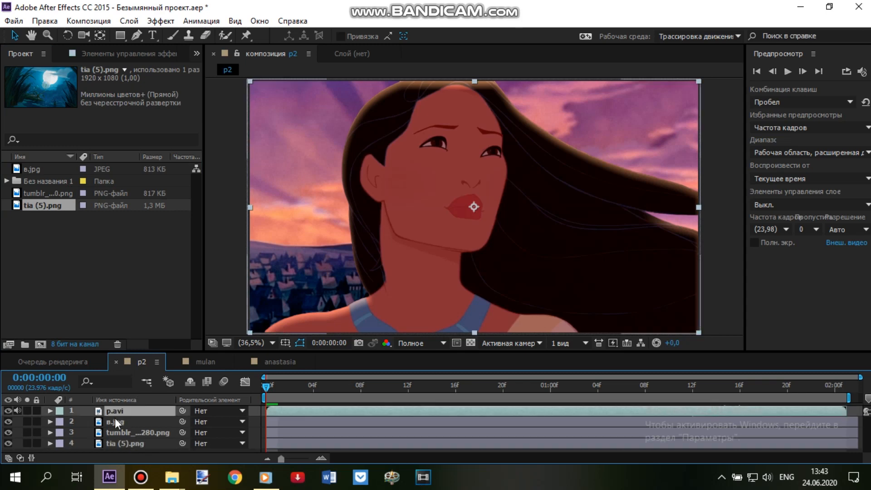
key(ctrl+d)
key(ctrl+d)
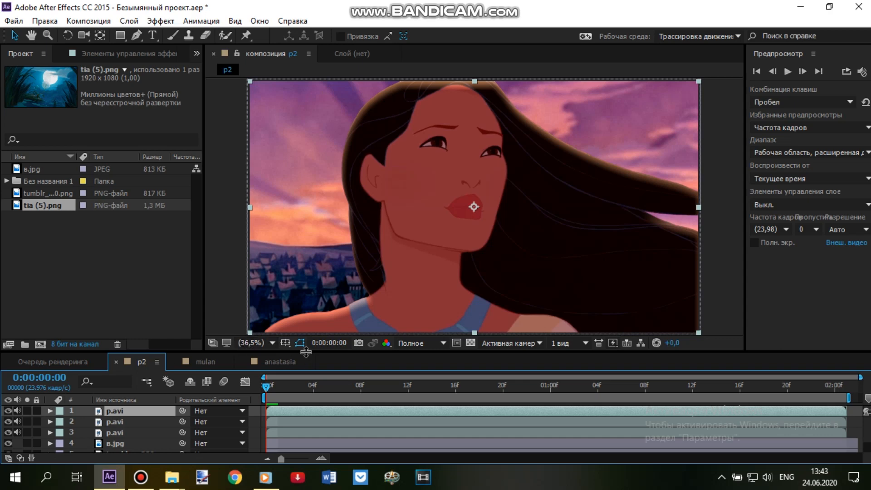
drag(270, 353, 271, 324)
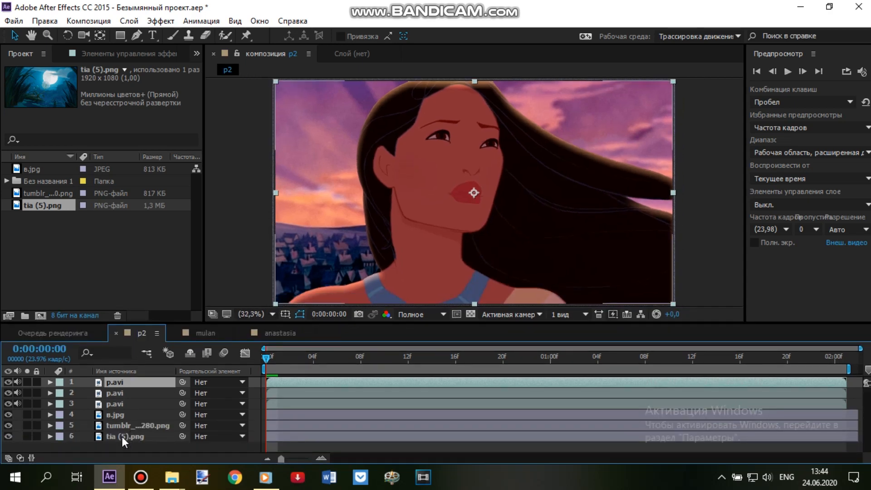
- Move в.jpg directly beneath the topmost p.avi layer and hide both of them to reveal the blue sky
drag(114, 418, 132, 391)
click(9, 382)
click(8, 393)
- Delete the Гамма/Основа/Усиление and CC Light Sweep effects from the p.avi copy on layer 3
click(115, 405)
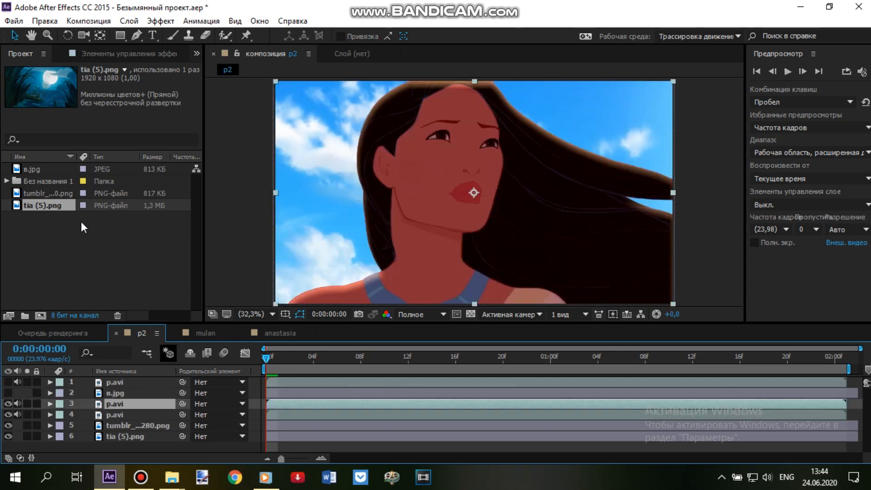
click(129, 53)
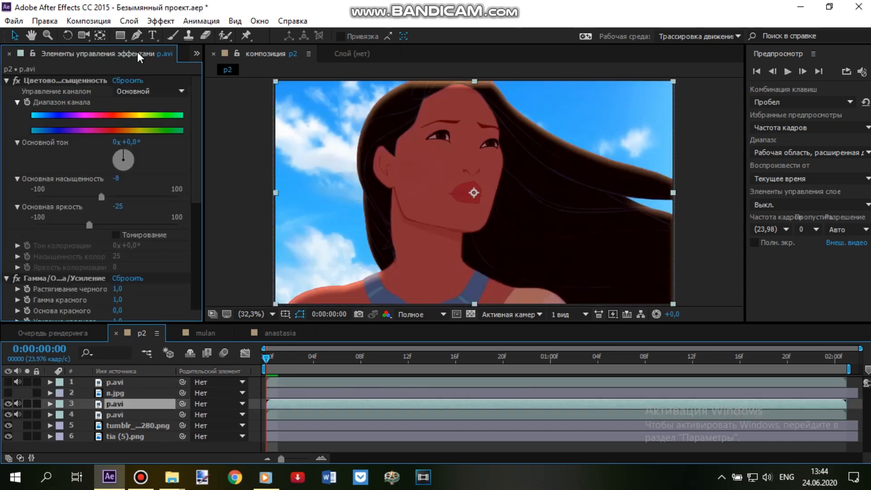
click(6, 81)
click(49, 89)
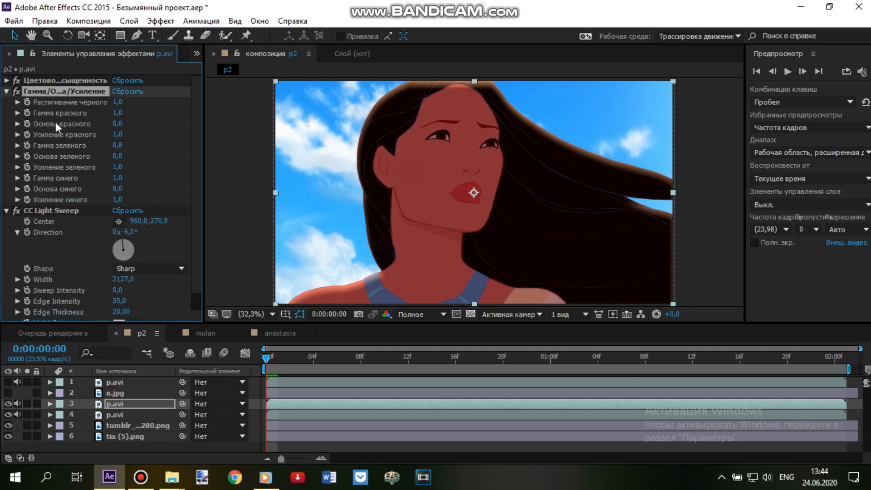
key(Delete)
click(44, 93)
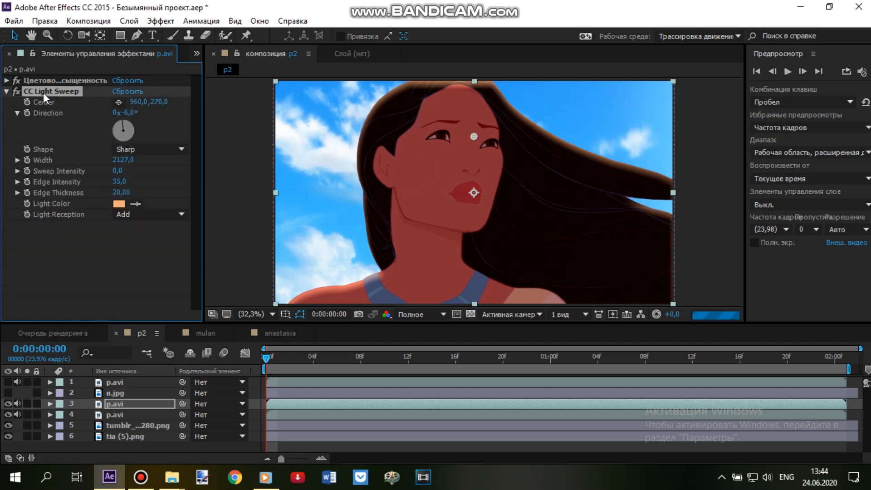
key(Delete)
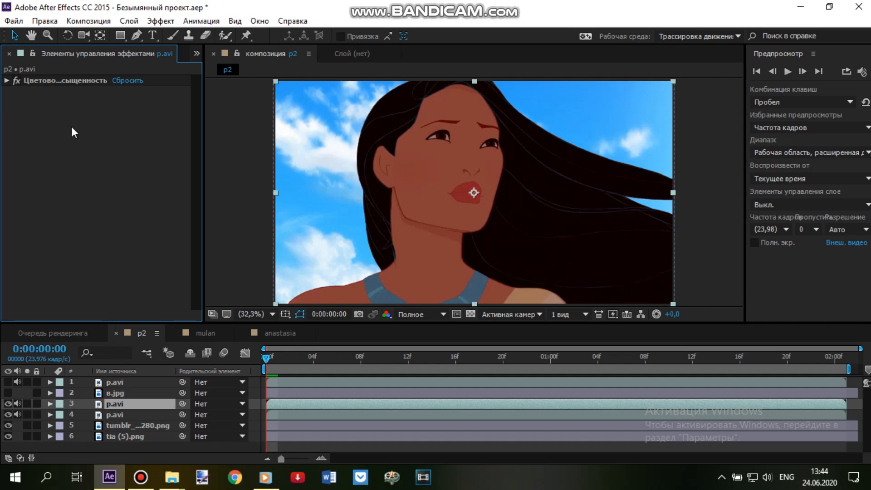
- Reset the Hue/Saturation effect on the layer 3 p.avi, set its master saturation to -14, and collapse its settings
click(6, 80)
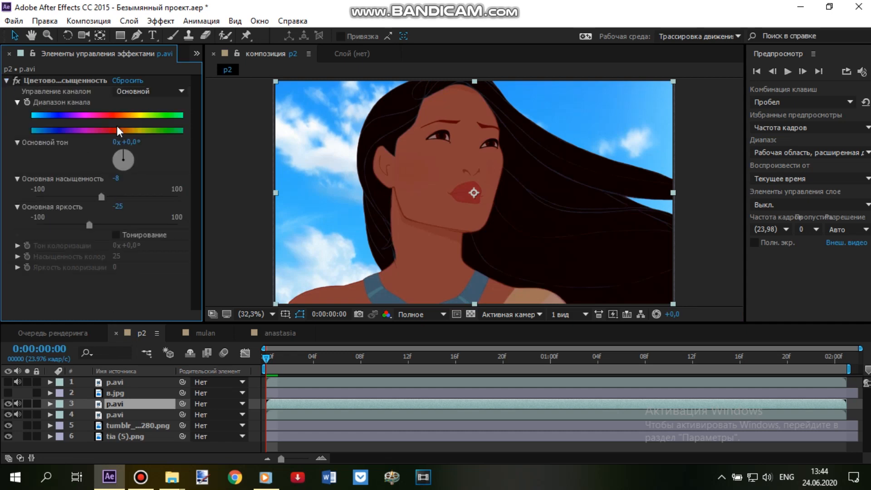
click(125, 82)
drag(107, 197, 98, 197)
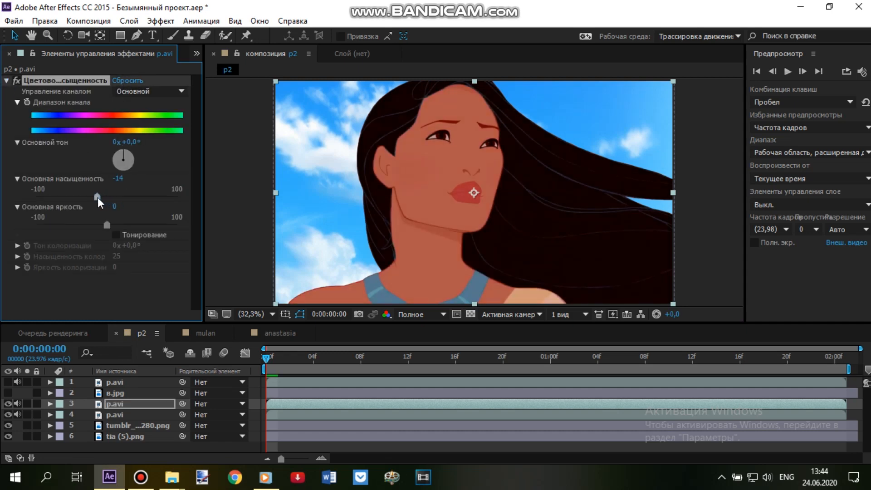
click(6, 81)
click(118, 179)
click(250, 171)
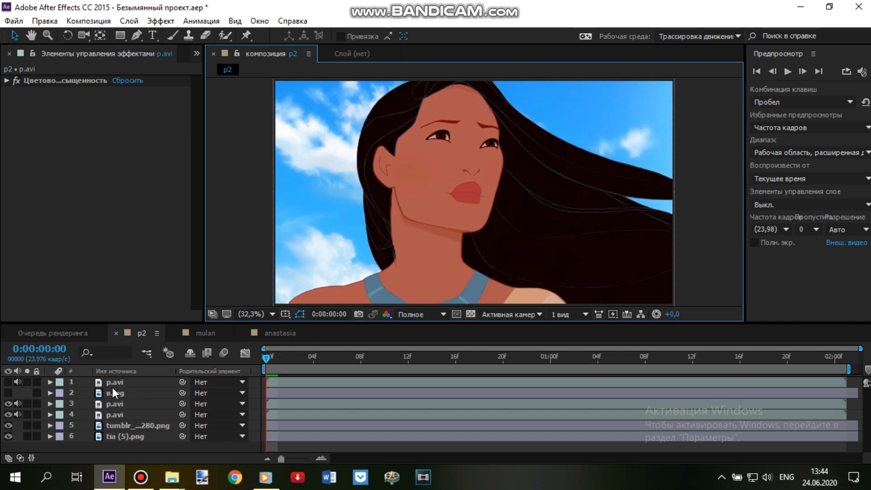
- Apply CC Light Sweep to the layer 3 p.avi with its direction at 74° and width at 1305
click(112, 403)
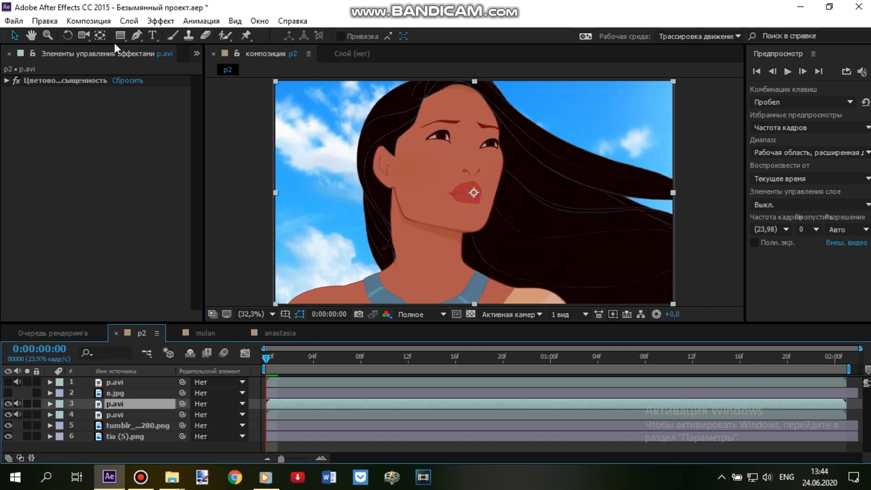
click(161, 20)
mouse_move(336, 297)
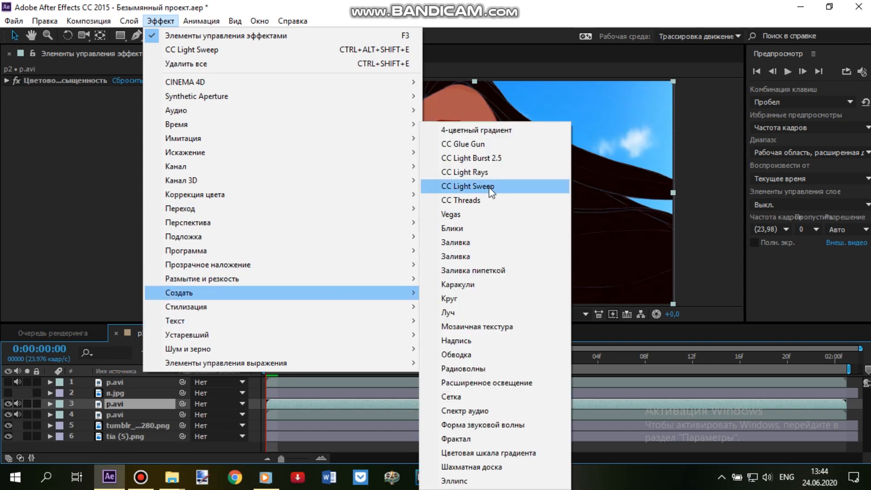
click(463, 188)
drag(135, 126, 135, 128)
drag(120, 160, 867, 139)
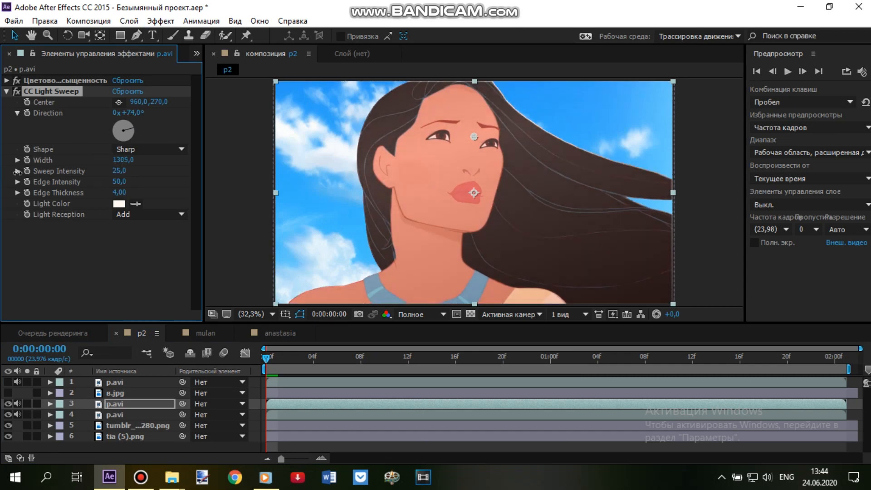
- Set the layer 3 Light Sweep's sweep intensity to 0, edge thickness to 20 and light color to pale orange F8E4BB
drag(17, 172, 4, 182)
drag(118, 193, 254, 196)
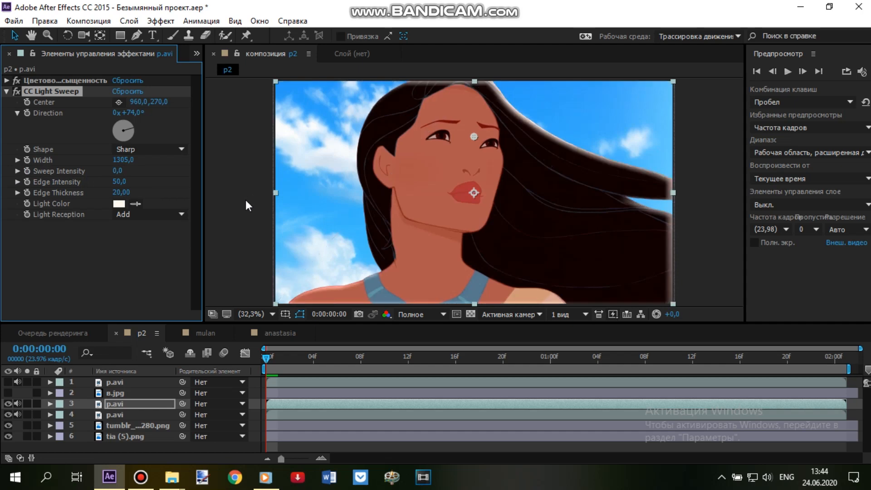
click(121, 204)
drag(81, 233, 45, 234)
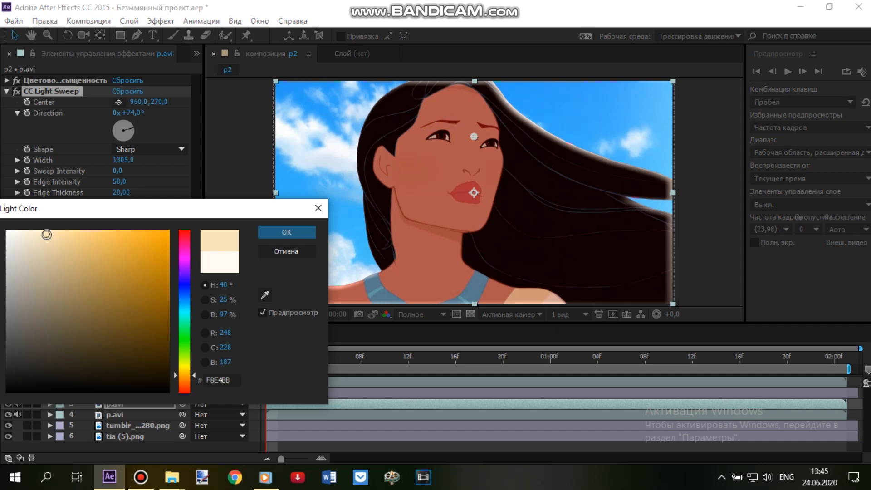
click(266, 231)
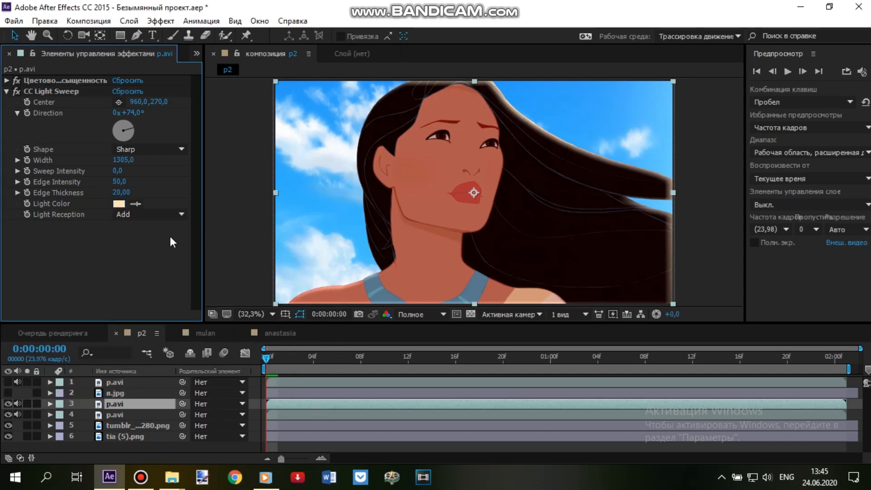
click(230, 221)
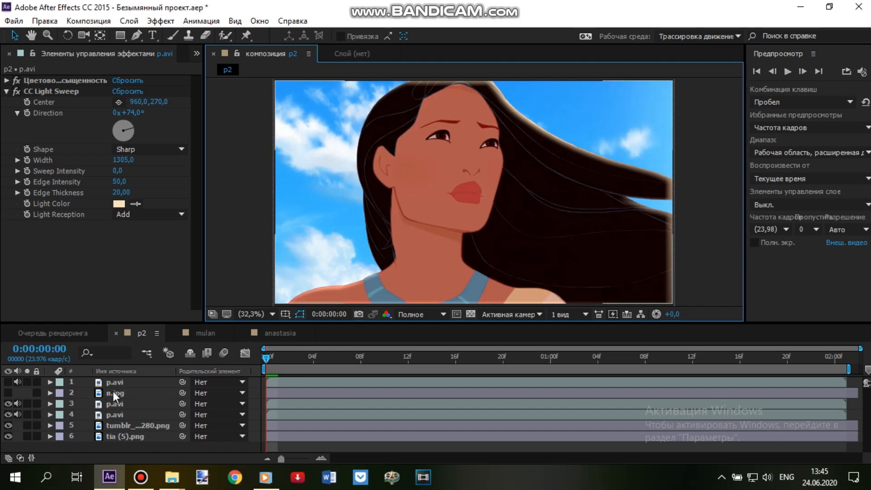
- Hide the p.avi copies on layers 3 and 4 so only the blue sky background shows
click(117, 404)
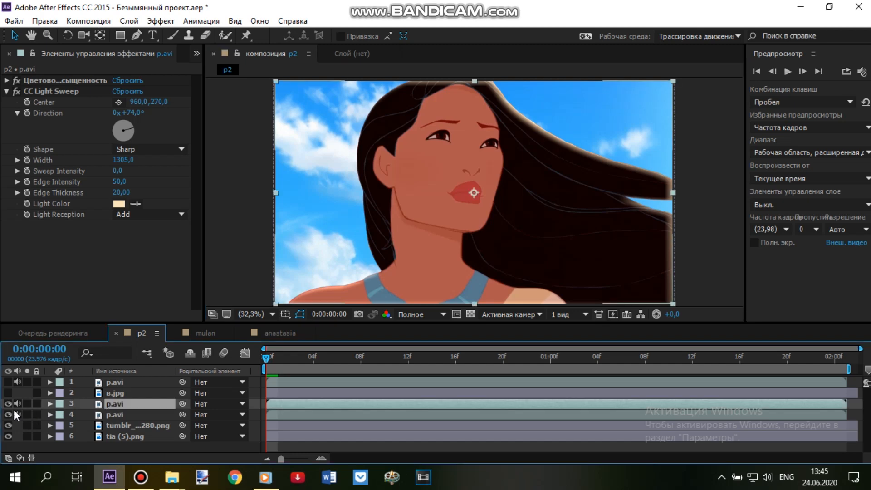
click(8, 404)
click(8, 415)
click(8, 425)
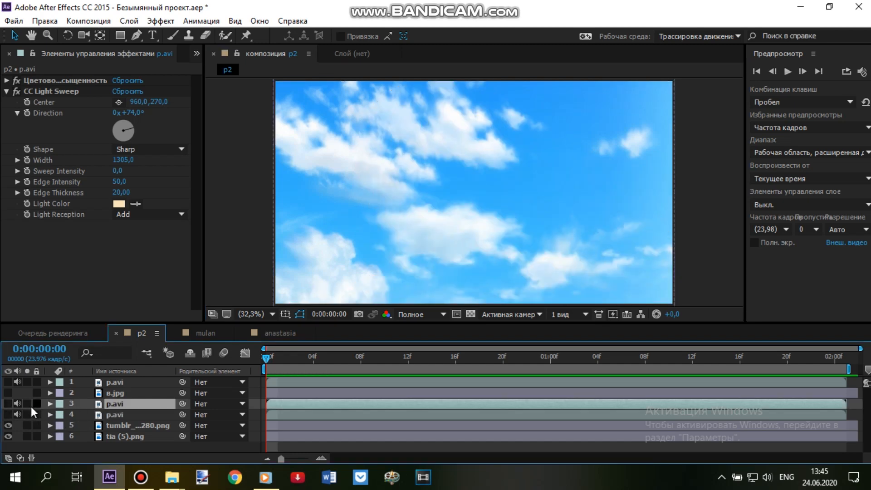
click(9, 404)
click(9, 406)
- Move the tumblr_...280.png sky above the lowest p.avi, hide it, and show that p.avi over the night background
mouse_move(118, 426)
mouse_down()
mouse_move(113, 411)
mouse_move(132, 417)
mouse_up()
click(118, 426)
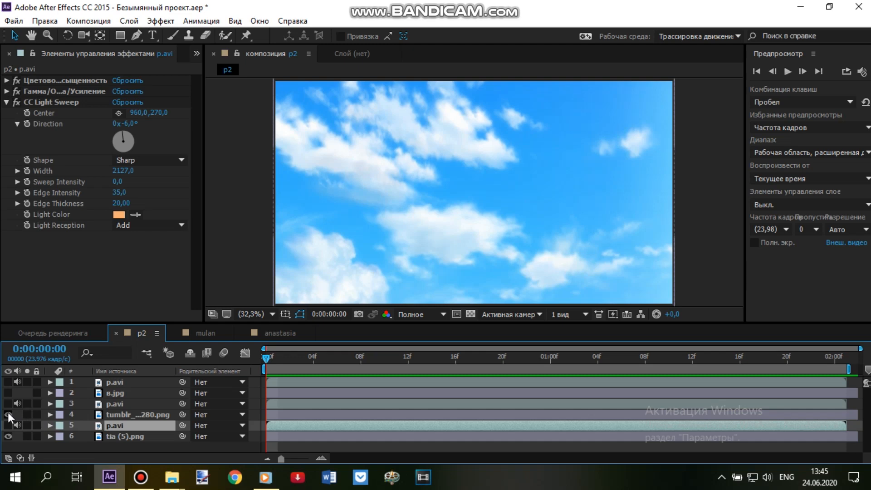
click(8, 415)
click(8, 425)
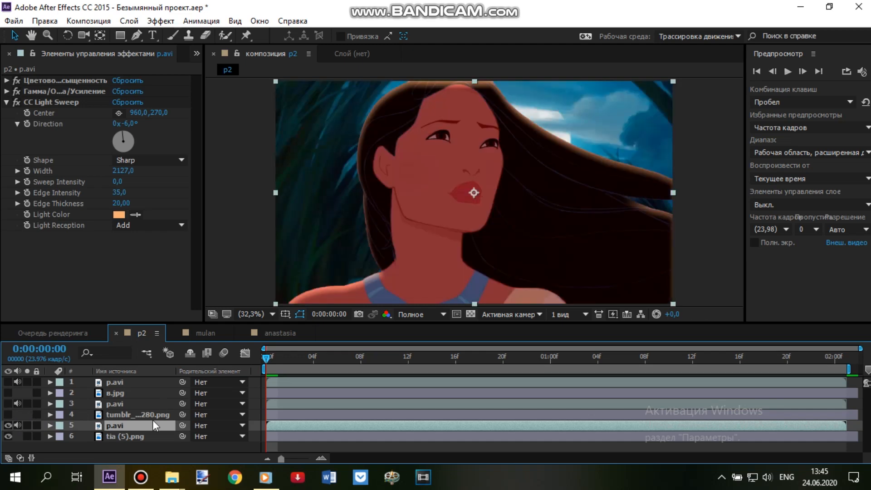
- Reset the Гамма/Основа/Усиление effect on the layer 5 p.avi and set its red gamma to 0.7
click(7, 107)
click(7, 80)
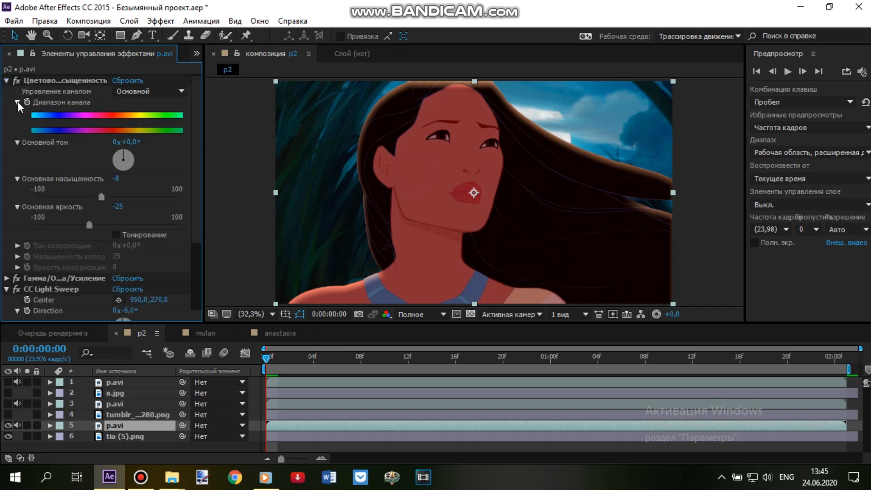
scroll(66, 226, down, 3)
click(7, 221)
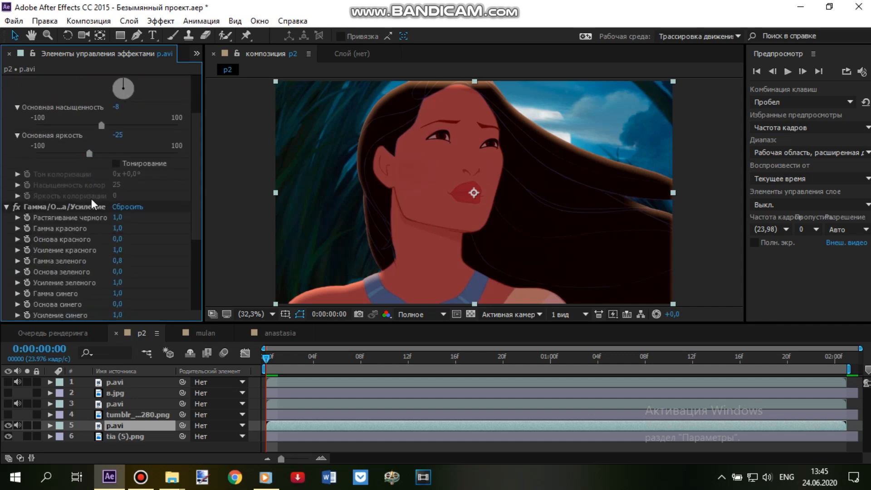
scroll(91, 198, down, 3)
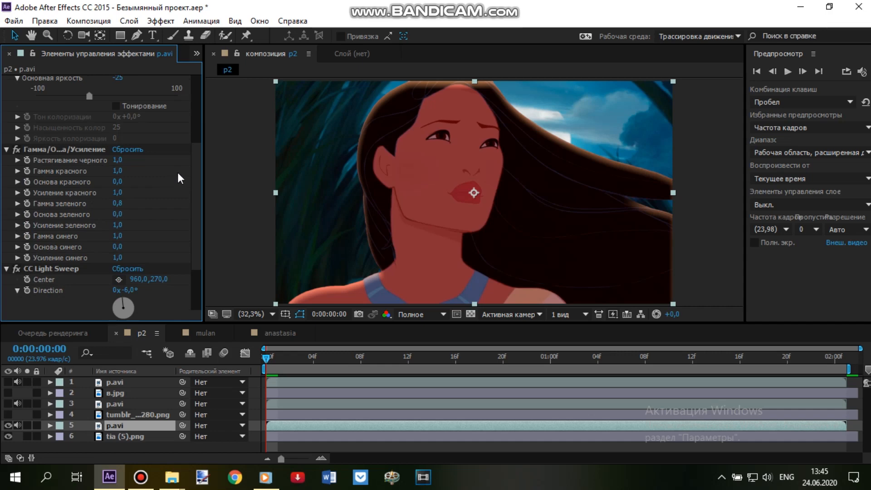
click(130, 149)
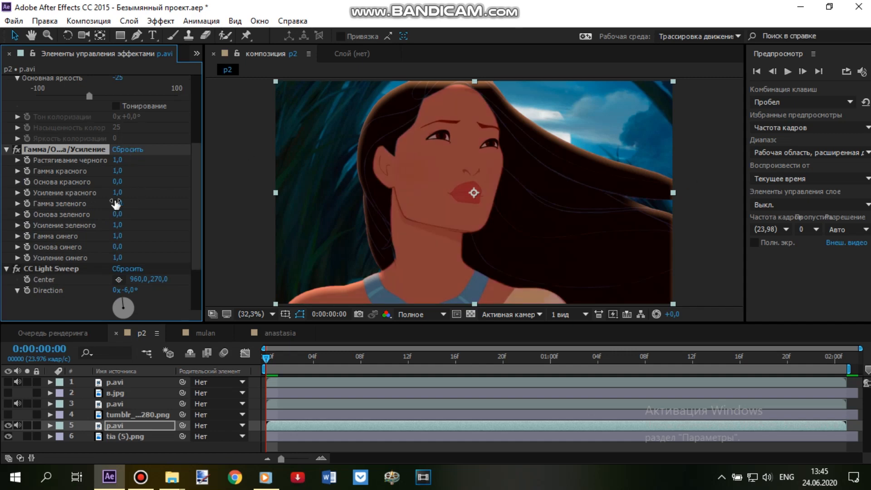
drag(117, 171, 106, 173)
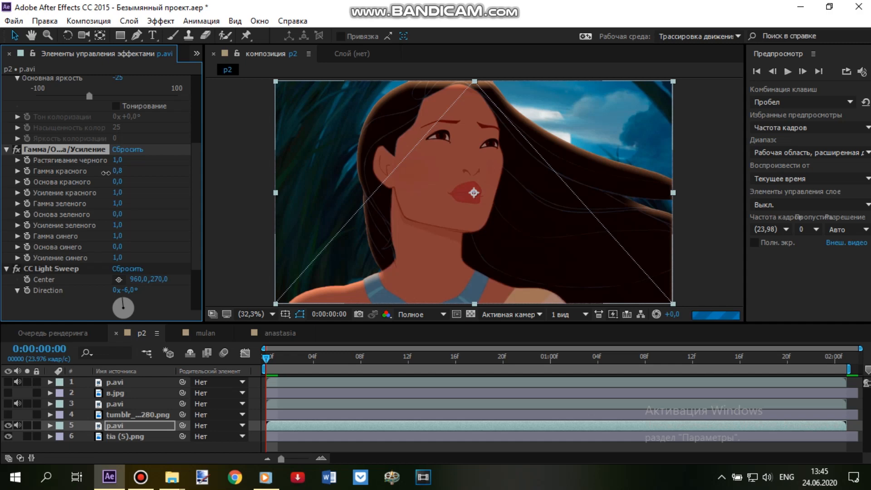
drag(106, 173, 101, 175)
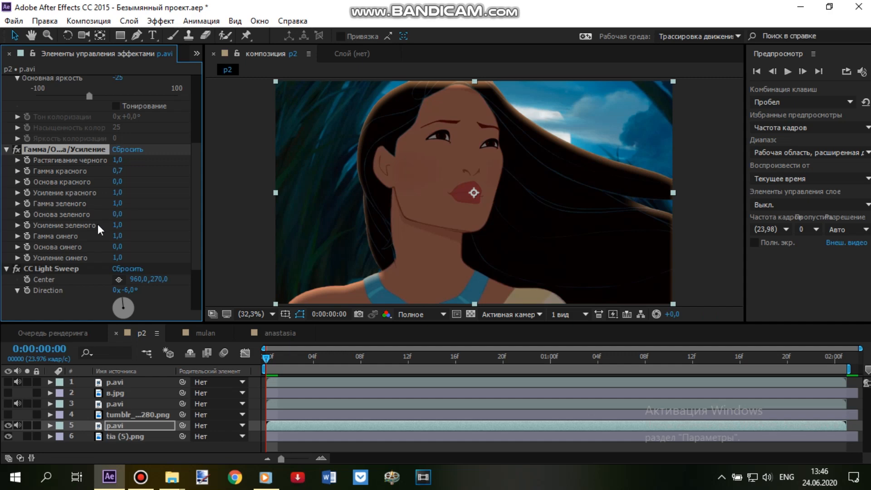
- Sample the bright cloud in the night background as the light color of the layer 5 CC Light Sweep
scroll(185, 195, down, 3)
click(137, 304)
click(537, 123)
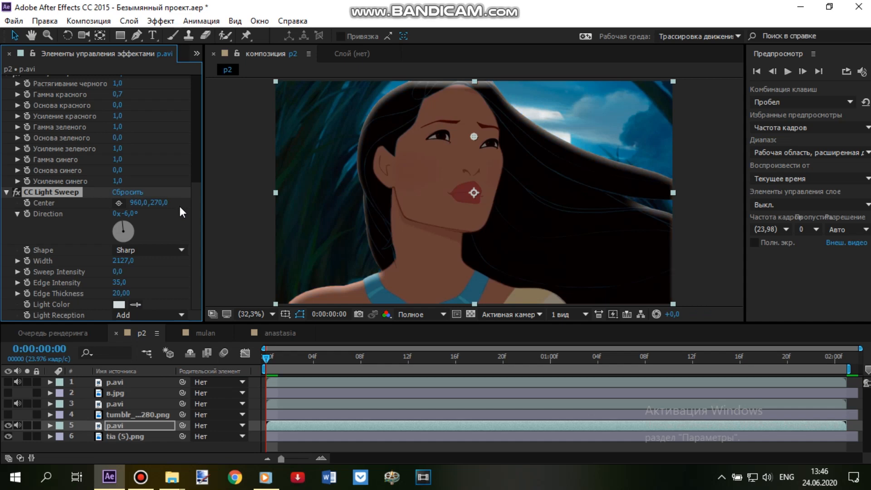
click(703, 209)
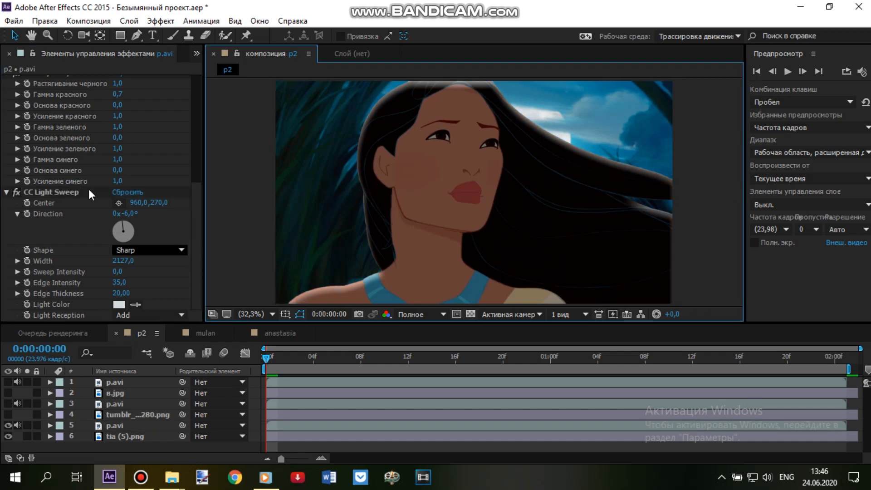
- Set the layer 5 Light Sweep's direction to 9° and edge intensity to 48, and collapse all of the layer's effects
click(125, 222)
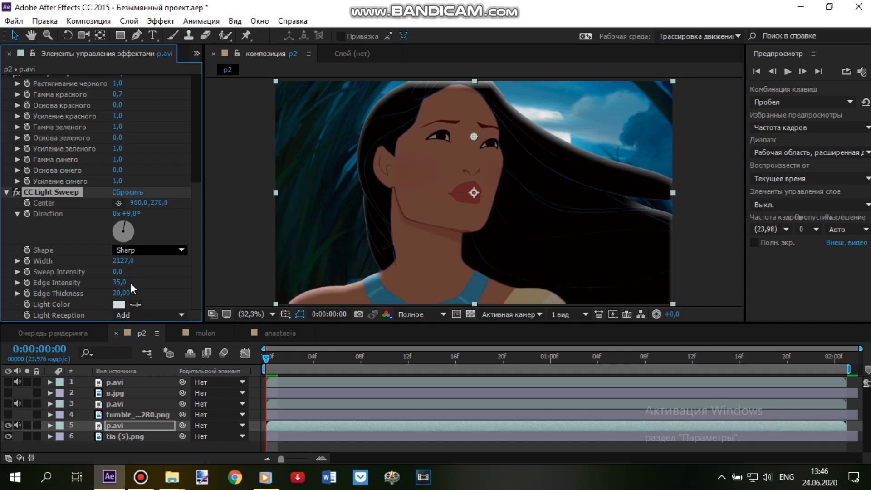
drag(120, 286, 130, 289)
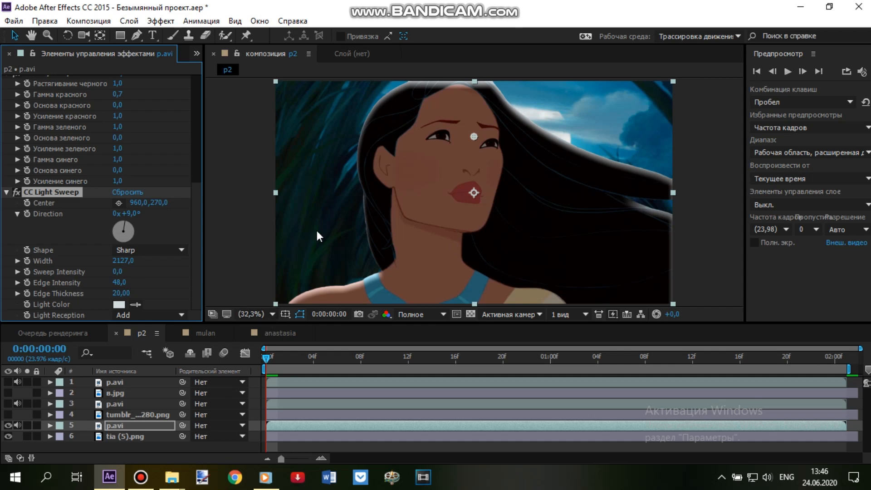
click(6, 193)
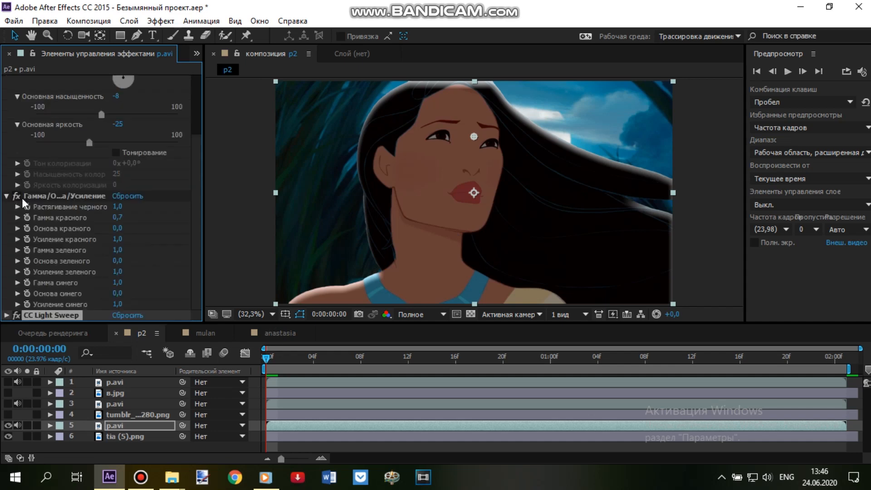
click(7, 200)
click(7, 80)
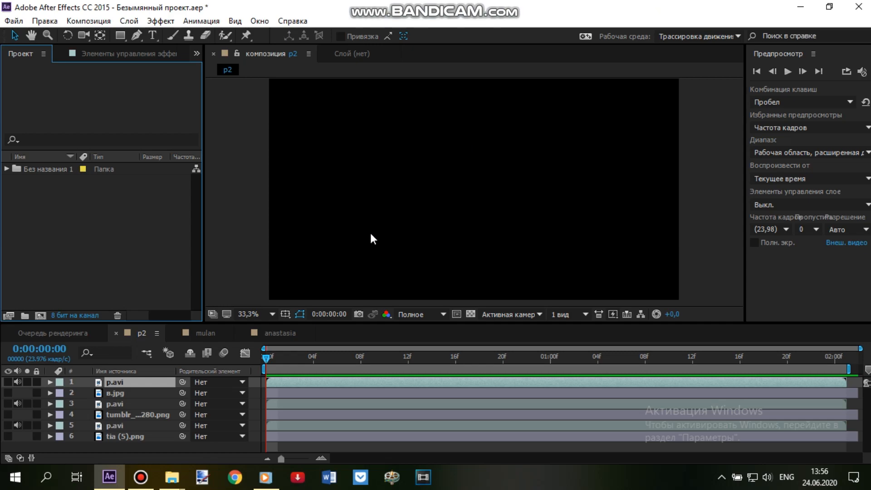
- Import p2_1.avi from the Desktop folder and place it as the topmost layer of composition p2
click(171, 479)
click(124, 425)
click(232, 107)
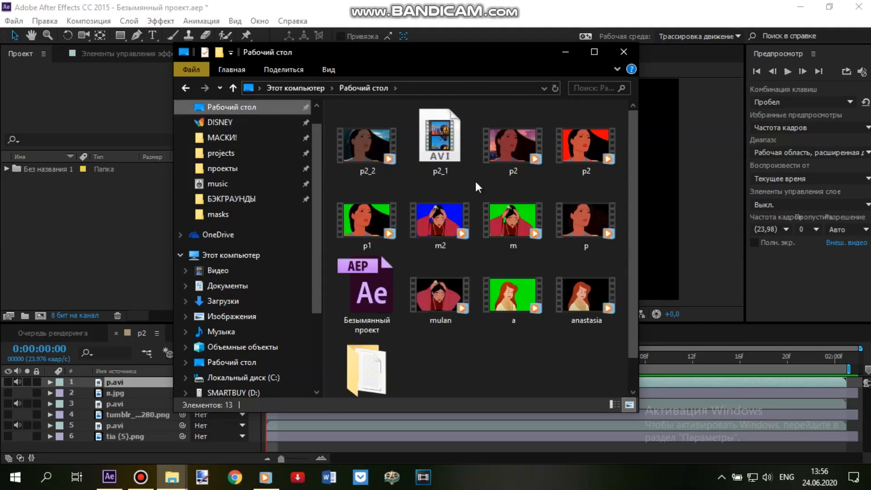
drag(436, 146, 54, 236)
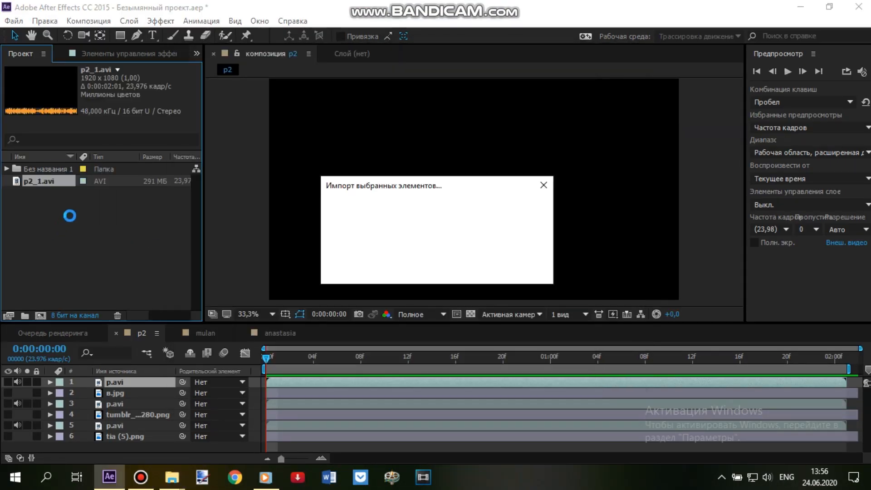
drag(39, 181, 142, 380)
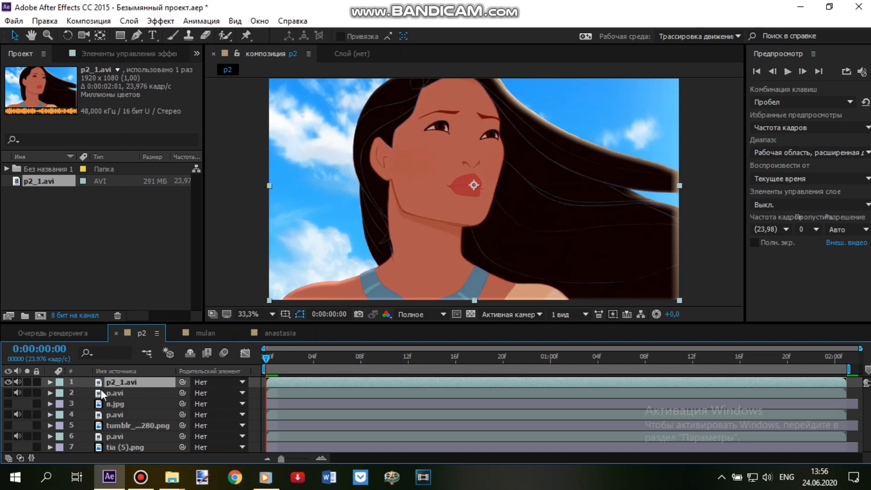
- Apply CC Light Rays to p2_1.avi and move its center to the frame's upper-right corner, at about 1908, 66
click(160, 21)
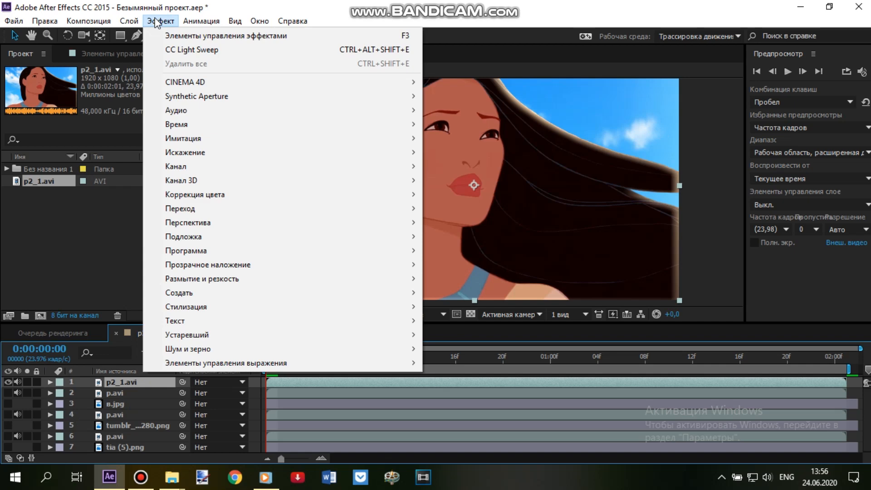
mouse_move(336, 221)
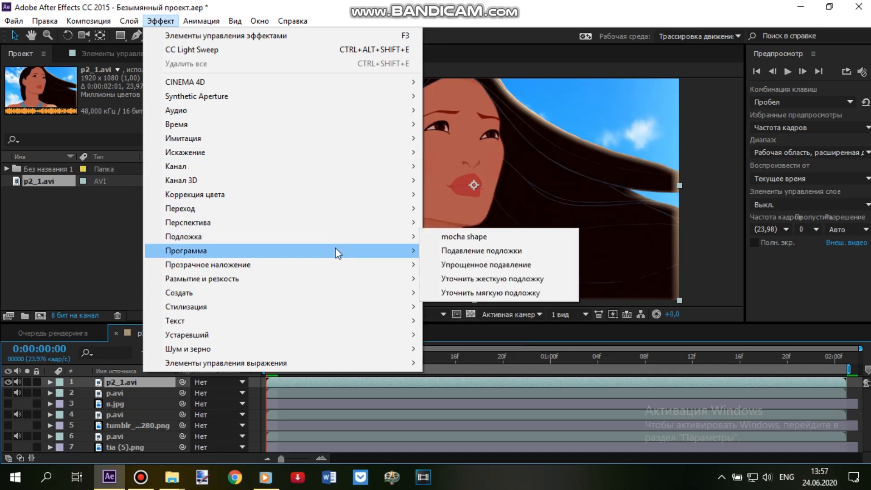
mouse_move(346, 284)
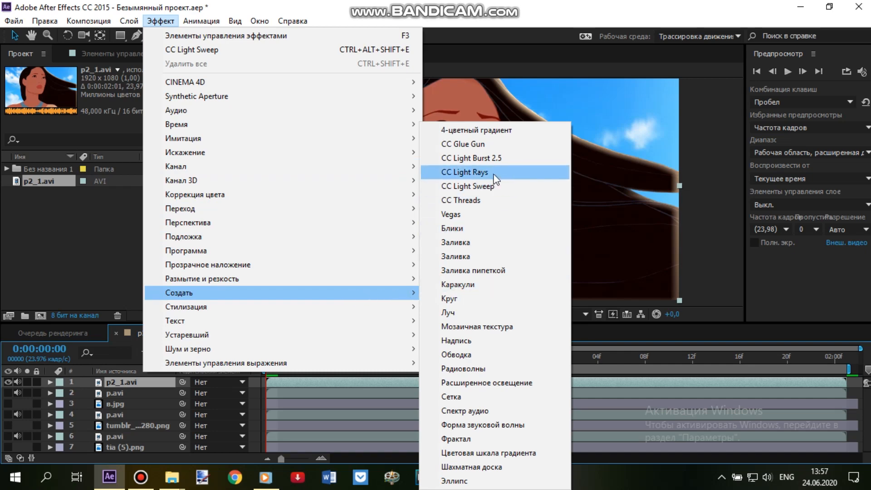
click(494, 174)
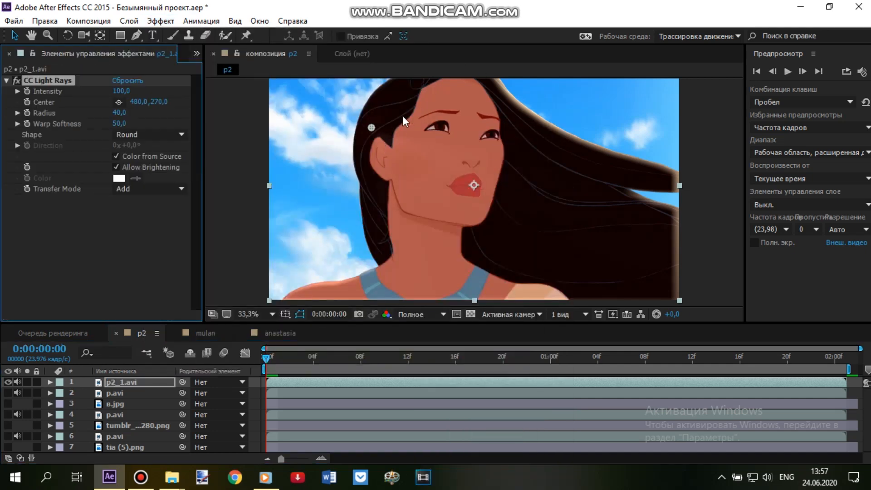
drag(373, 128, 677, 83)
- Set the intensity of the CC Light Rays effect on p2_1.avi to 974
click(31, 36)
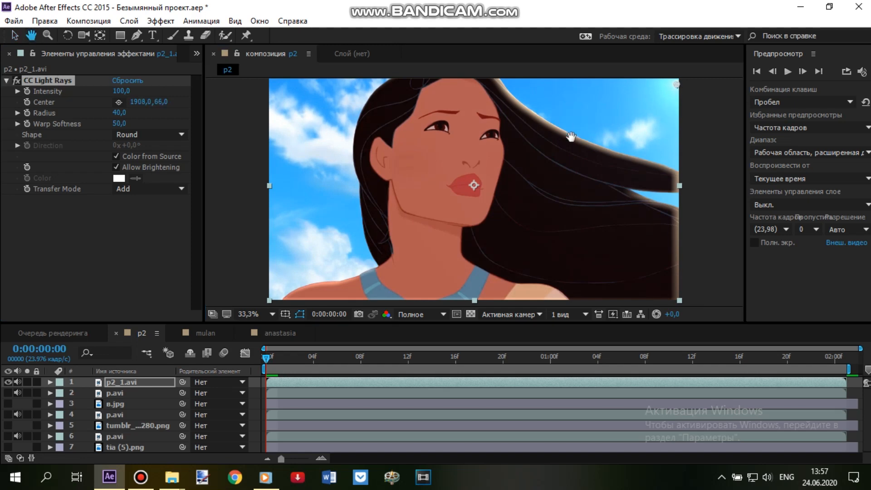
drag(618, 93, 445, 178)
scroll(552, 152, up, 2)
drag(584, 117, 516, 167)
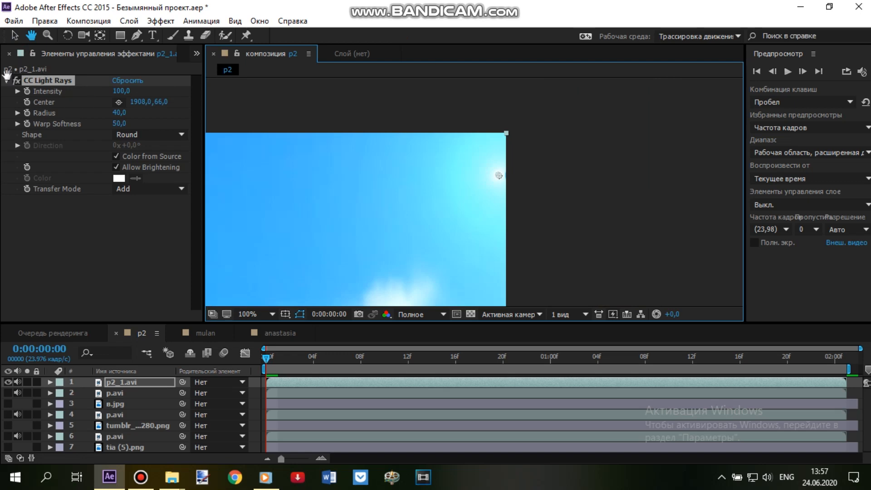
click(11, 37)
drag(121, 93, 557, 157)
scroll(556, 161, down, 4)
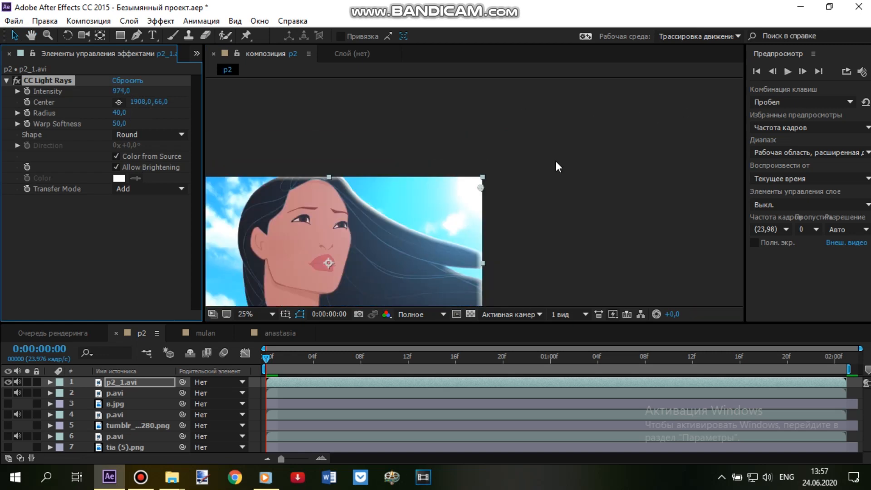
click(31, 34)
drag(333, 250, 383, 185)
click(250, 319)
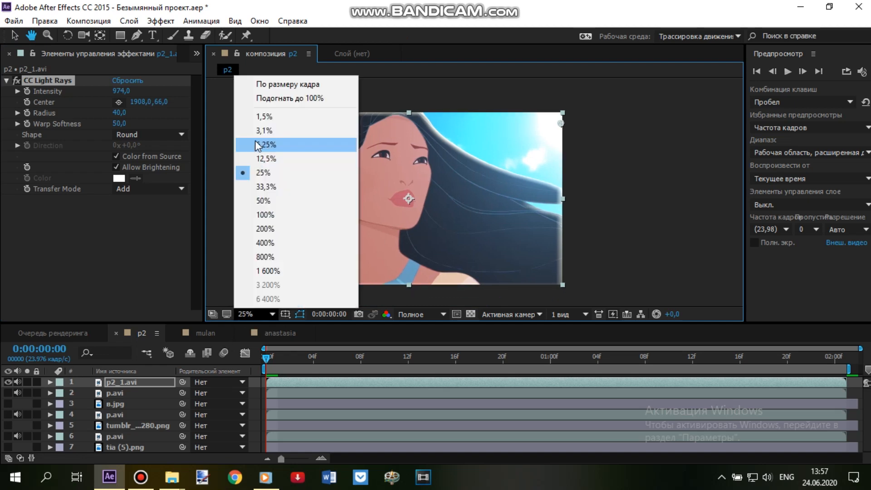
click(254, 100)
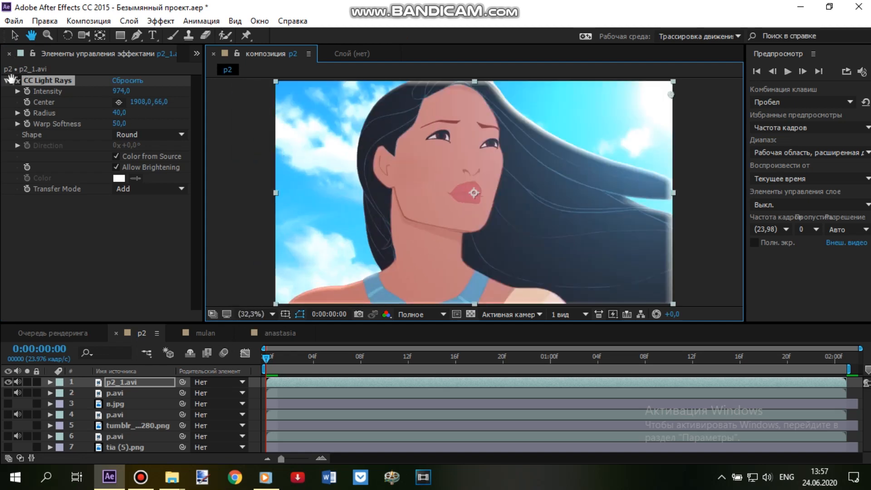
- Set the CC Light Rays on p2_1.avi to intensity 725, radius 47 and warp softness 92, and preview the composition
click(15, 36)
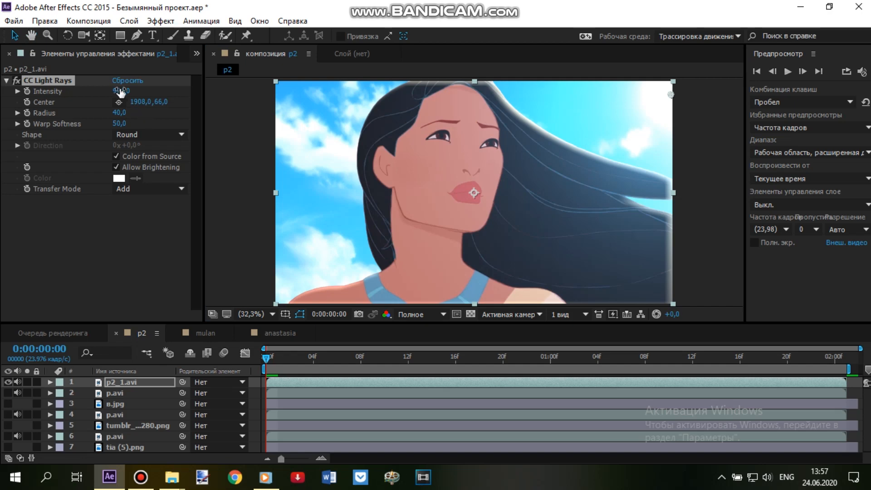
drag(119, 93, 3, 91)
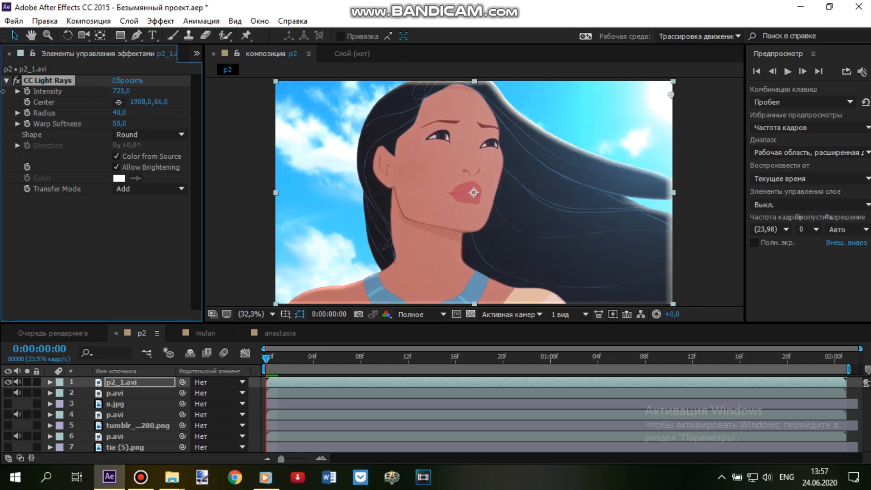
drag(120, 112, 136, 130)
drag(121, 113, 131, 114)
click(738, 218)
click(789, 72)
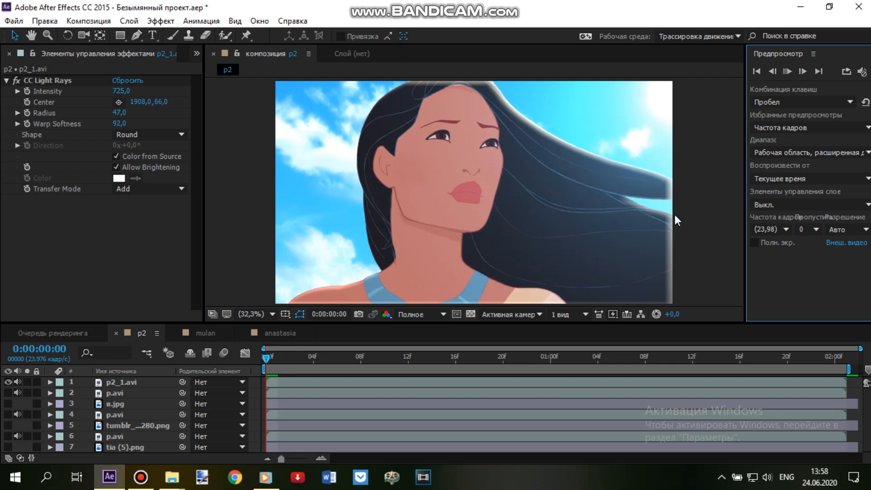
- Delete all layers below p2_1.avi from composition p2 and preview the remaining layer
drag(80, 393, 123, 476)
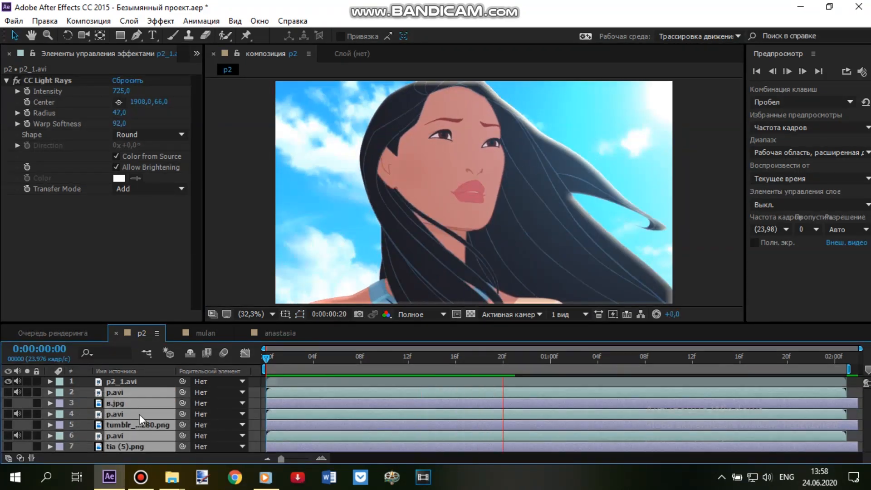
key(Delete)
click(785, 75)
click(786, 77)
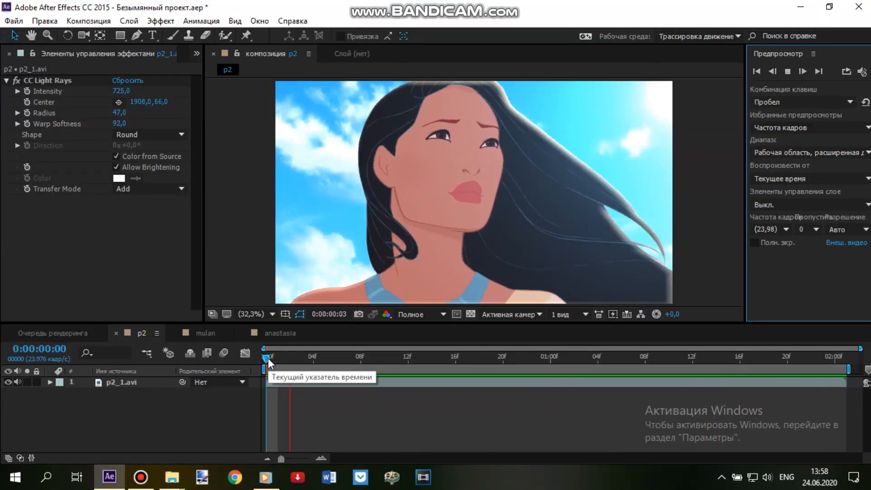
- Add composition p2 to the render queue and render it
click(89, 21)
click(140, 128)
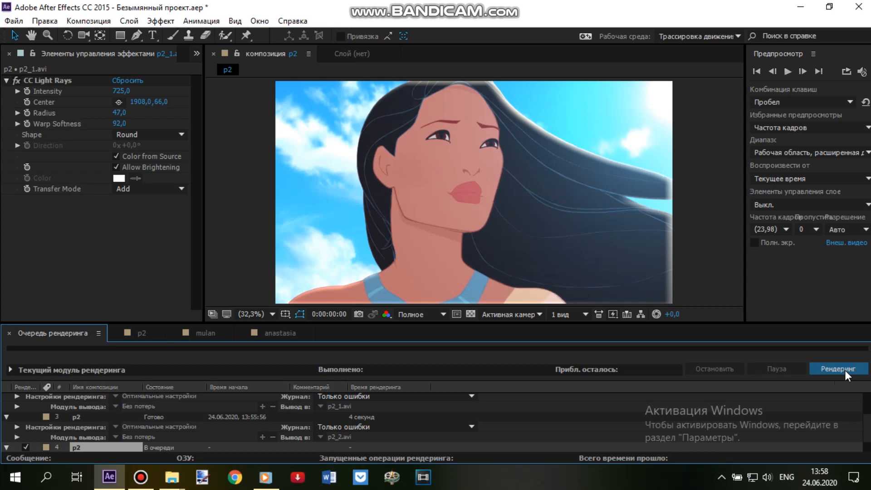
click(840, 369)
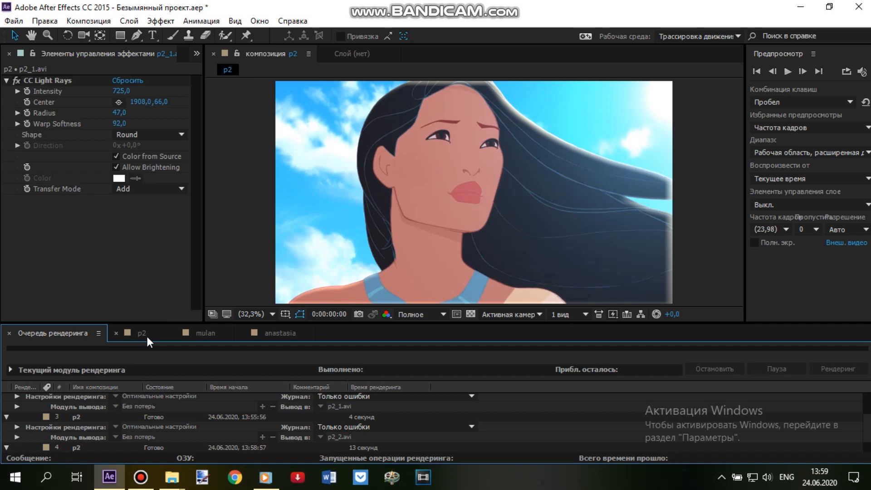
- Close the p2 composition and delete its leftover items from the project, keeping the folder Без названия 1
click(161, 334)
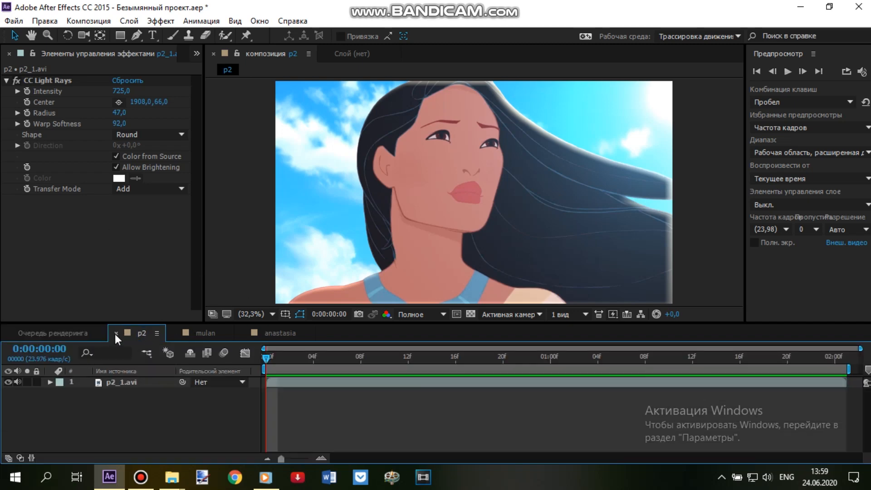
key(ctrl+w)
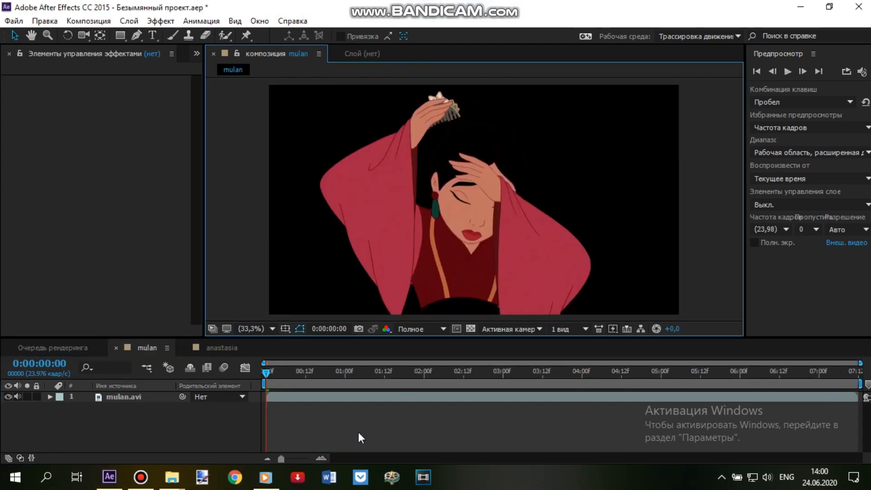
click(196, 54)
click(217, 64)
key(Delete)
- Import the night background bb.png from the БЭКГРАУНДЫ folder into the project
click(179, 476)
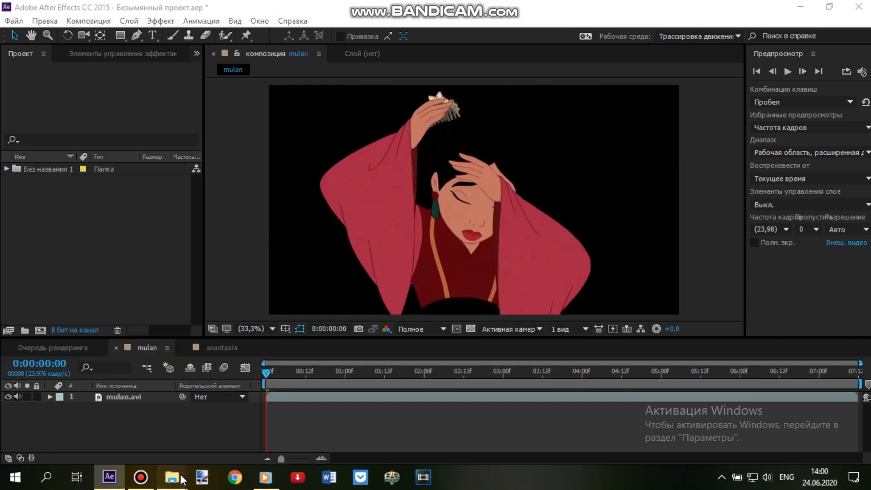
click(111, 412)
click(222, 200)
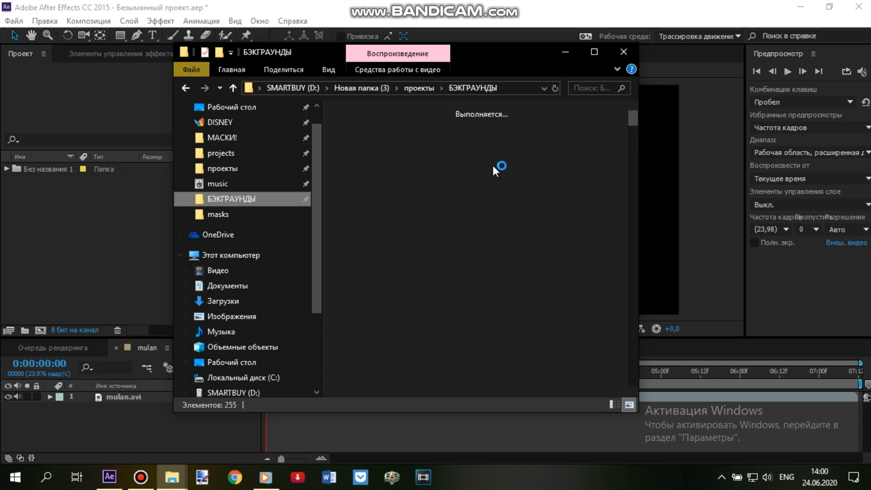
scroll(585, 136, down, 15)
click(537, 273)
drag(537, 272, 220, 450)
- Import the background image cindy (2).jpg from the БЭКГРАУНДЫ folder into the project
click(172, 477)
click(131, 420)
drag(634, 252, 640, 241)
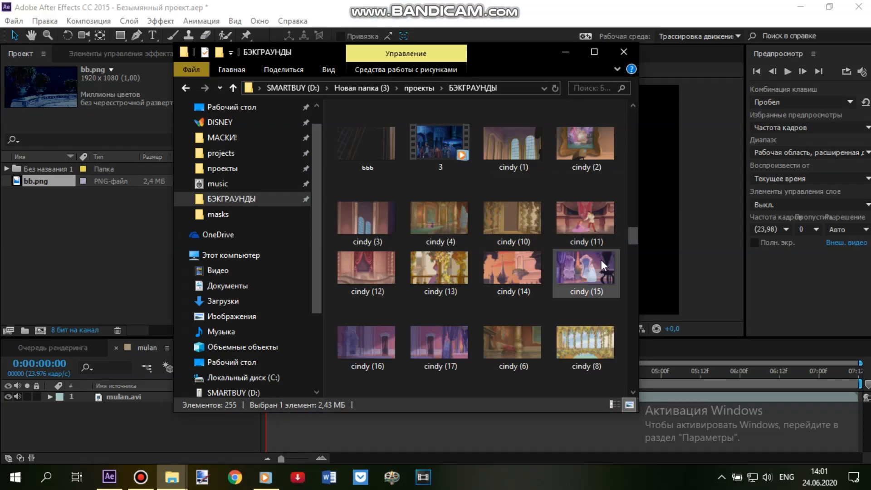
scroll(550, 268, up, 3)
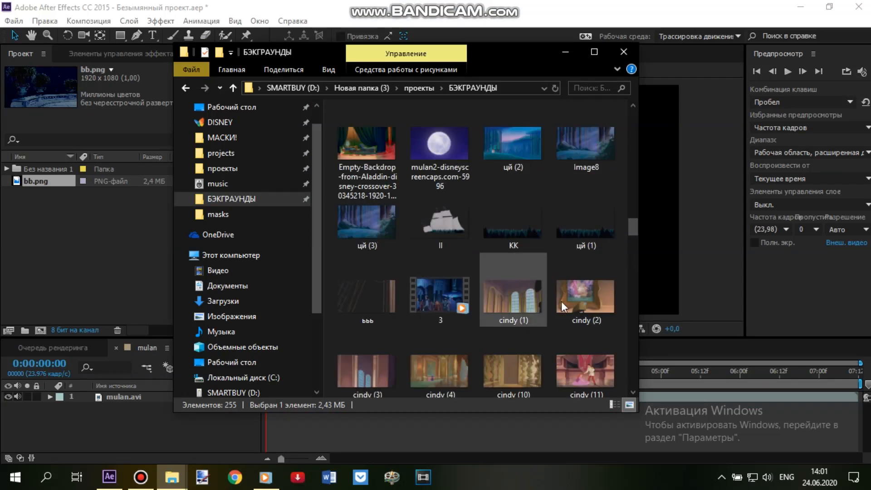
drag(587, 293, 184, 464)
- Place cindy (2).jpg and bb.png beneath mulan.avi in composition mulan, with bb.png at the bottom
click(32, 194)
shift+click(39, 181)
drag(40, 193, 124, 433)
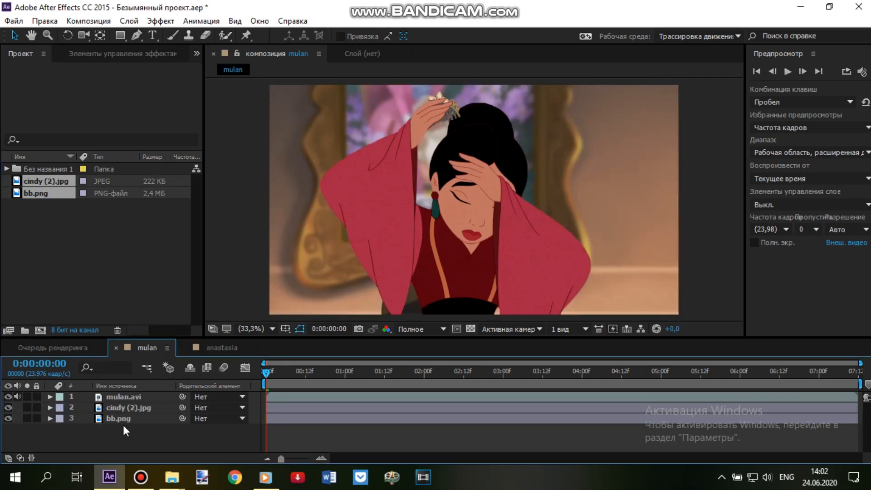
- Duplicate mulan.avi and place the copy between cindy (2).jpg and bb.png
click(116, 399)
key(ctrl+d)
drag(131, 399, 116, 424)
- Go to 0:00:07:06 and hide the top mulan.avi and cindy (2).jpg layers
drag(427, 371, 751, 367)
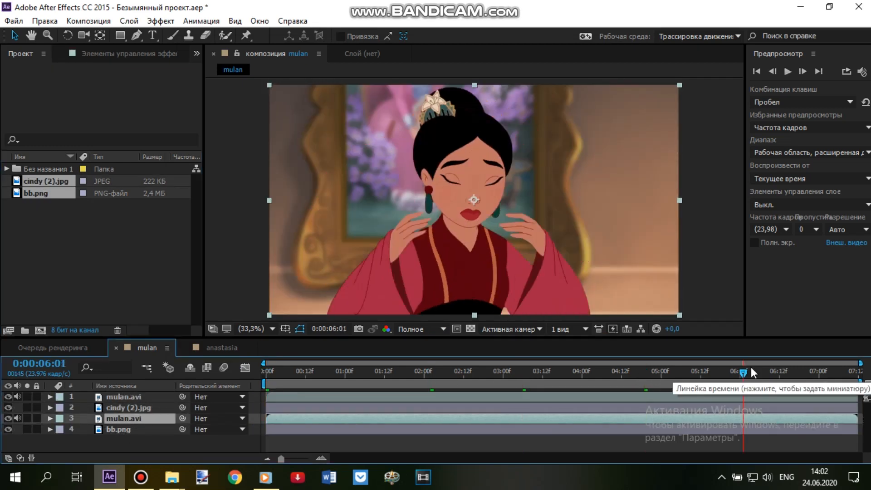
click(839, 374)
click(459, 258)
click(8, 396)
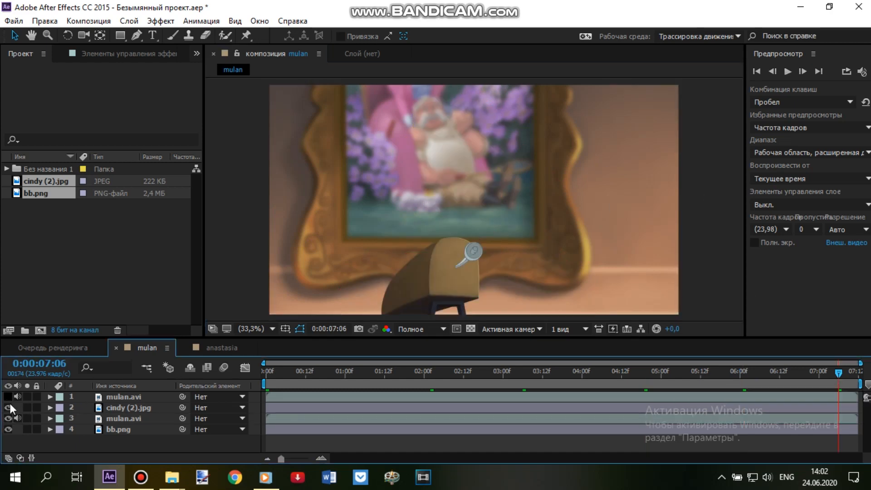
click(8, 407)
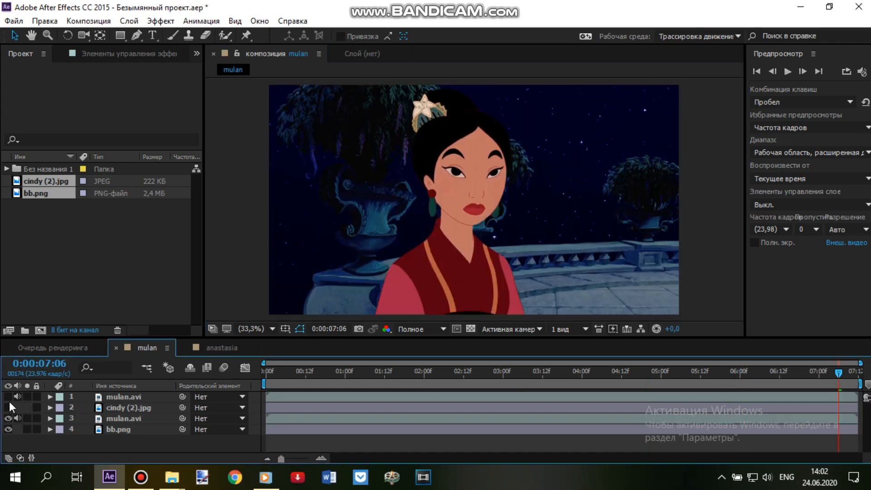
- Apply Gamma/Pedestal/Gain to the mulan.avi layer above bb.png, with red gamma 0.7, green gamma 1.0 and blue gamma 1.3
click(494, 266)
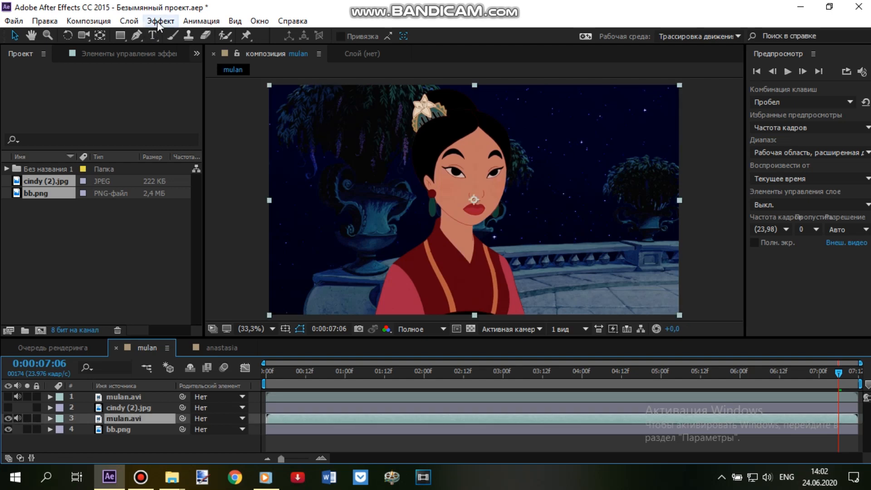
click(157, 20)
mouse_move(320, 199)
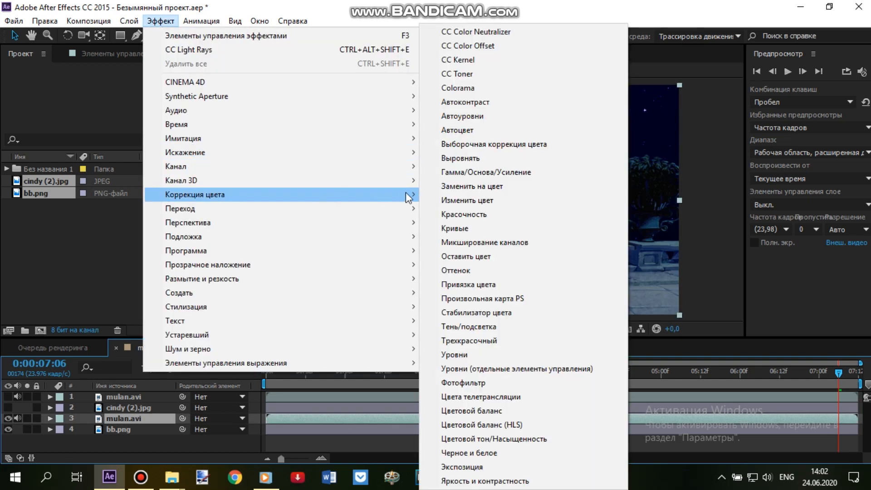
click(480, 173)
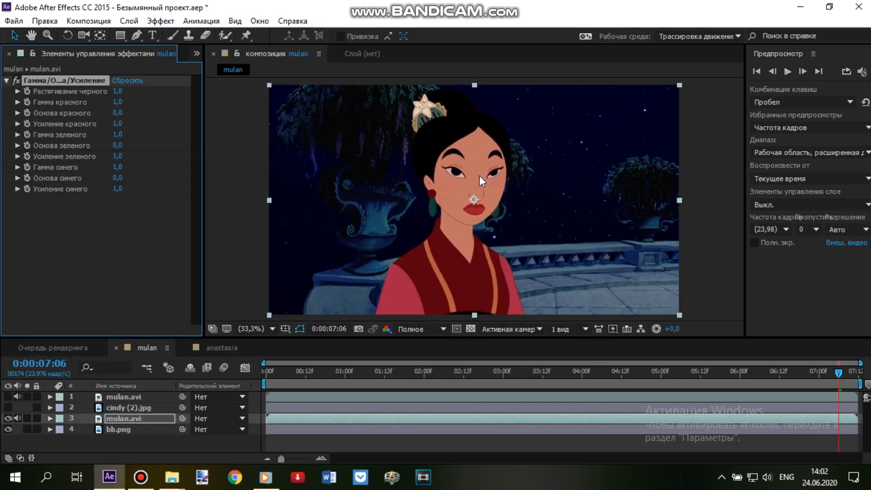
click(242, 240)
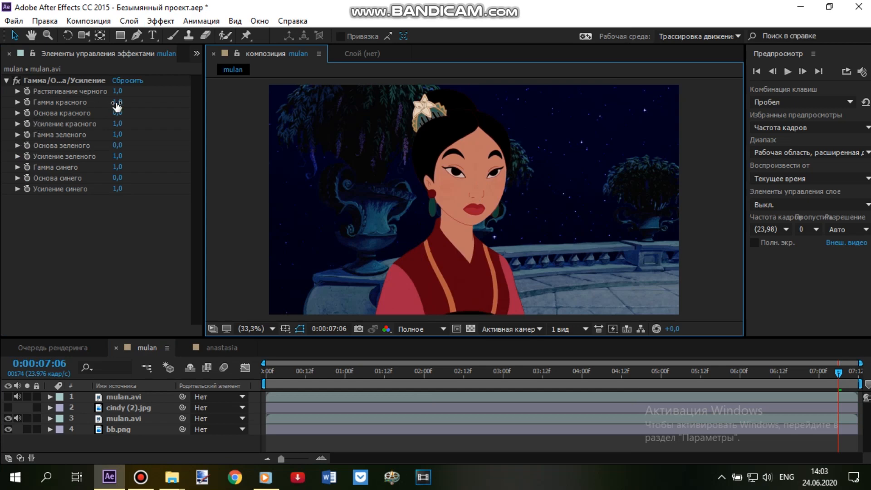
drag(117, 102, 110, 104)
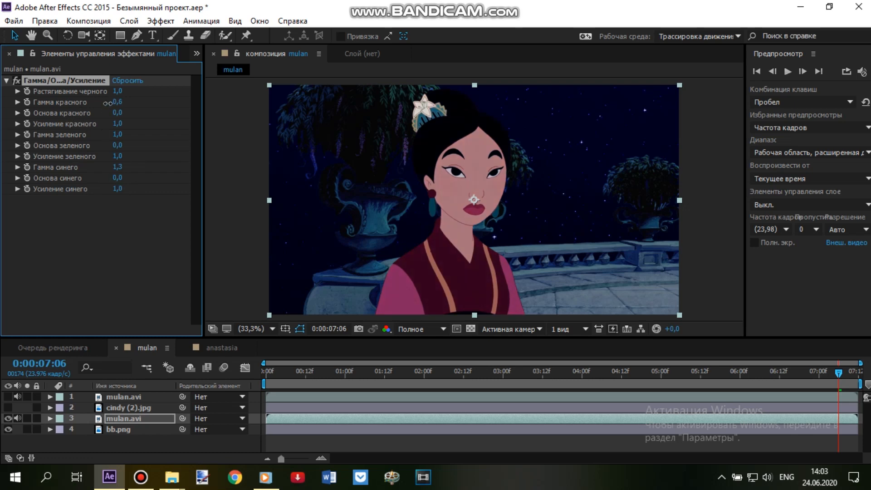
click(213, 179)
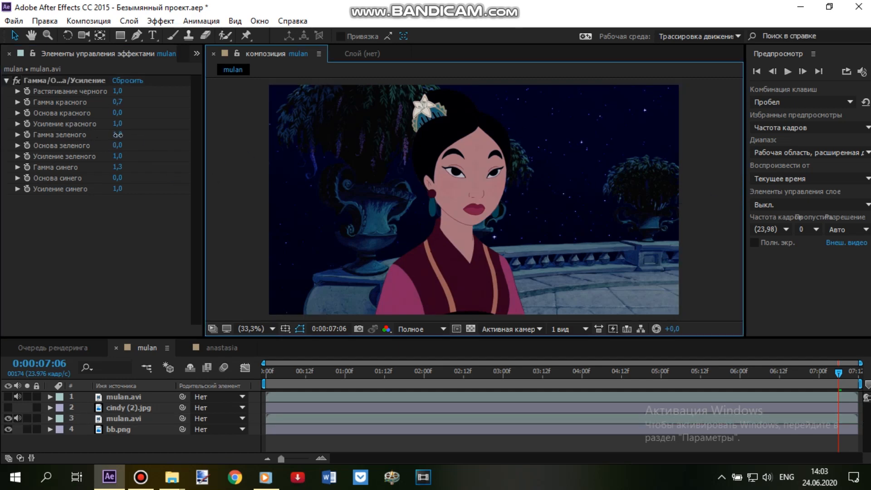
drag(114, 136, 117, 135)
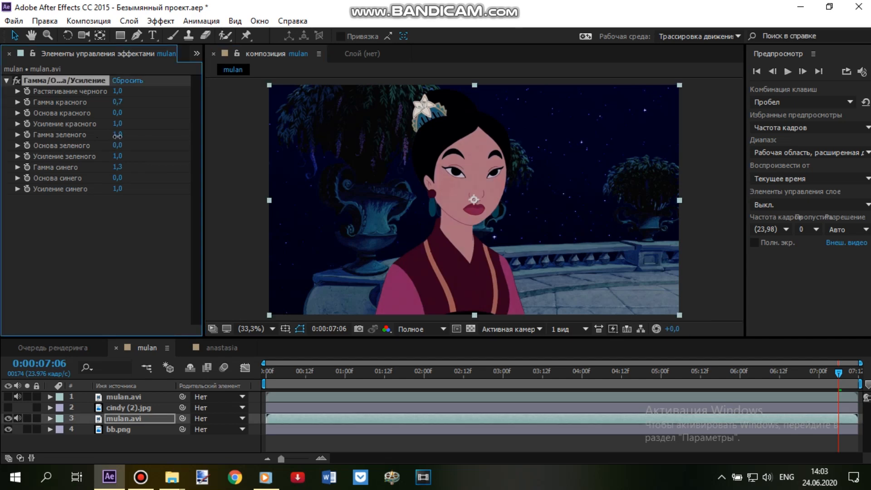
click(704, 195)
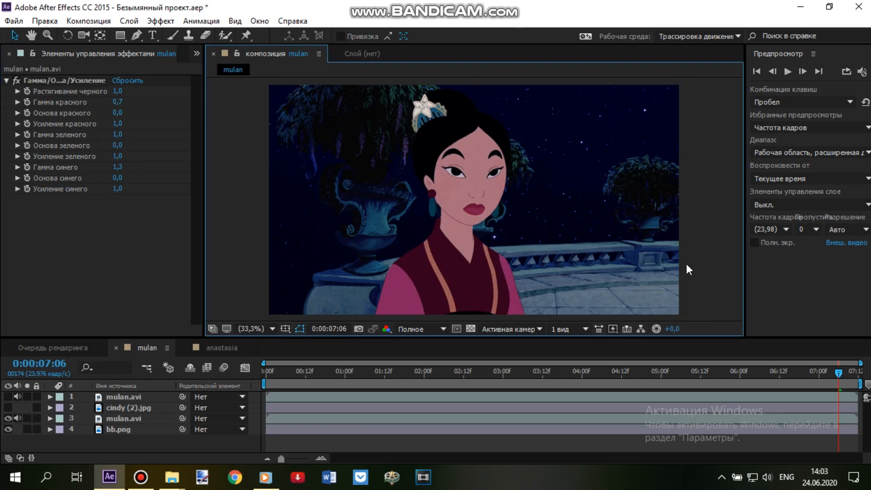
- Apply Hue/Saturation to the lower mulan.avi layer with master lightness -15, and return to the first frame
click(168, 24)
click(111, 417)
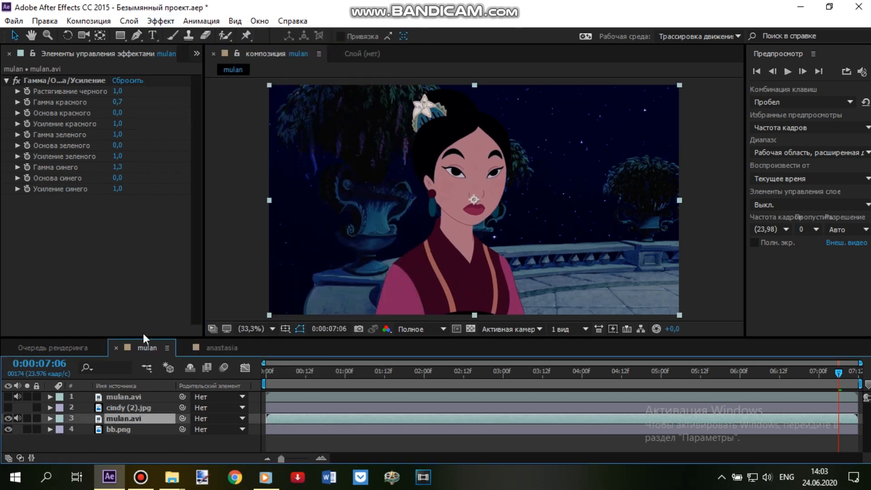
click(154, 21)
mouse_move(352, 196)
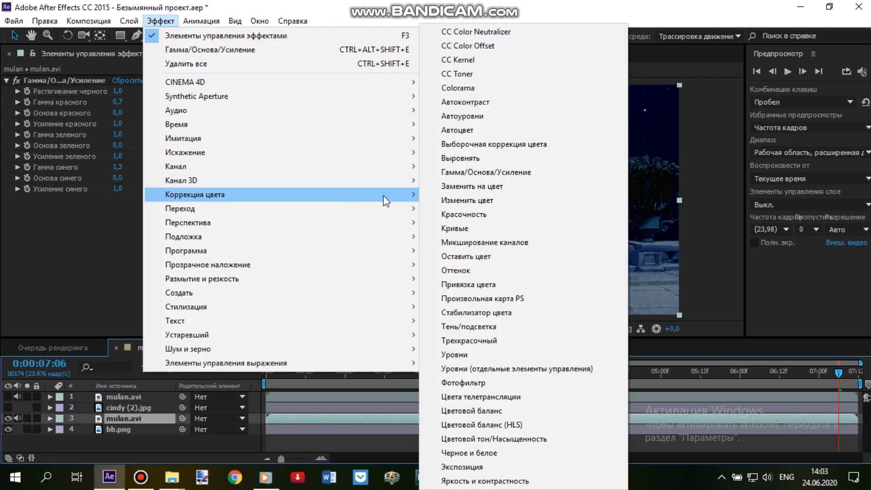
click(515, 439)
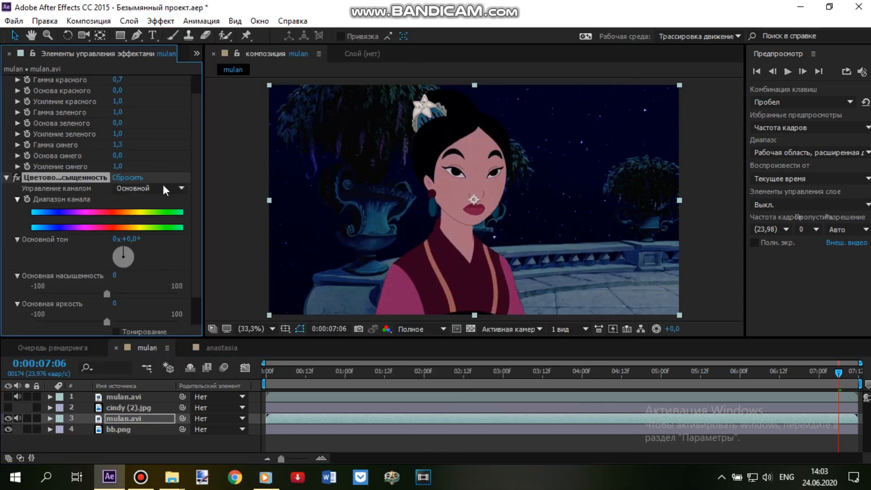
scroll(40, 93, up, 2)
click(6, 81)
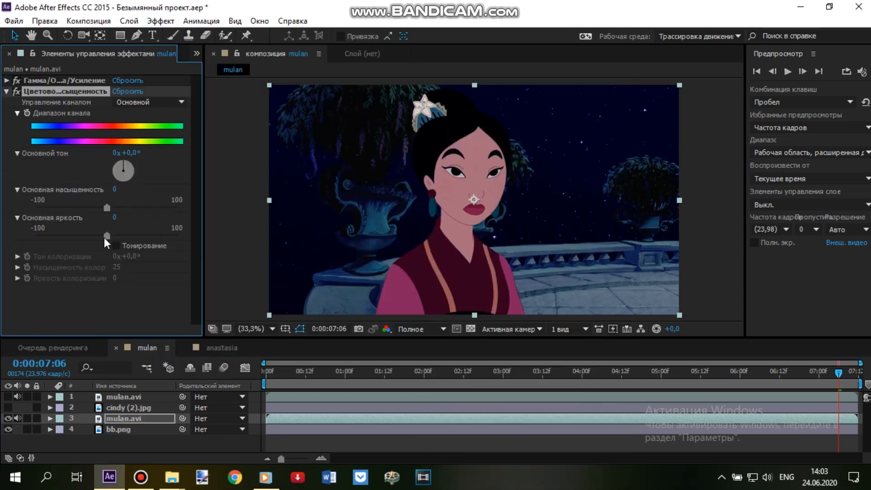
drag(107, 235, 96, 238)
click(232, 243)
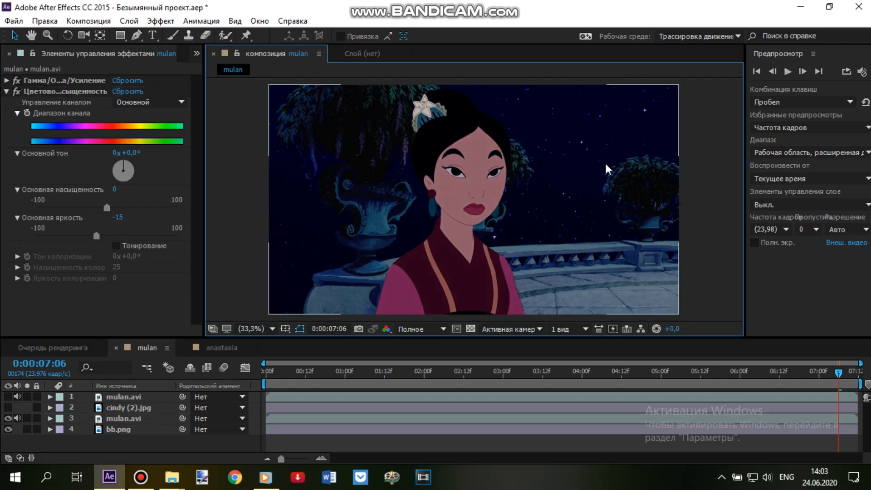
click(266, 373)
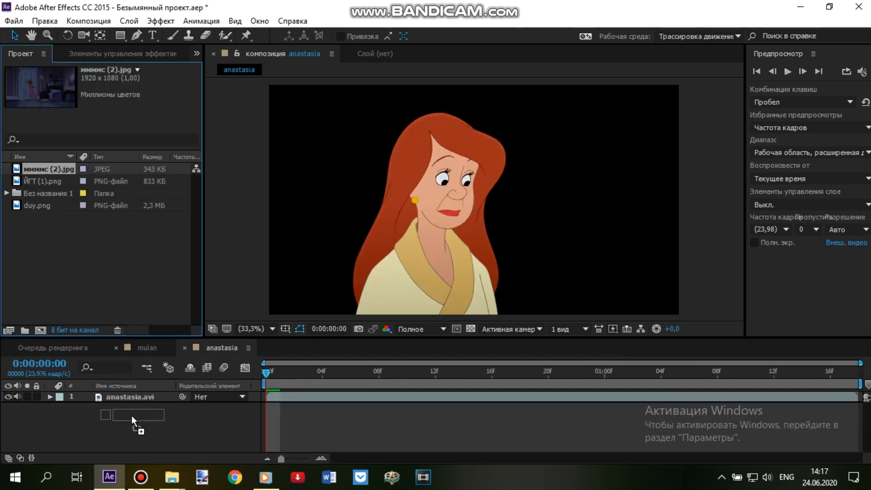
- Place the dark bedroom JPEG, ЙГТ (1).png and duy.png in that order beneath anastasia.avi in composition anastasia
drag(132, 420, 136, 409)
key(space)
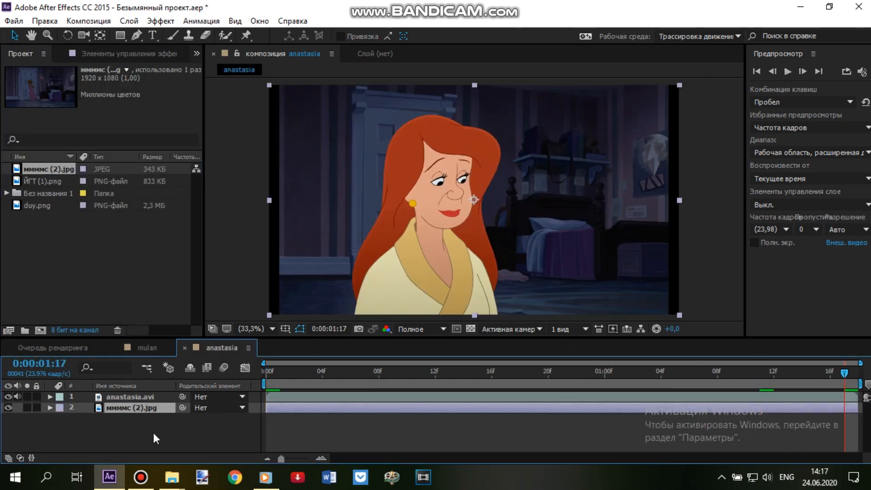
drag(42, 181, 131, 419)
drag(37, 205, 132, 431)
- Enlarge the dark bedroom background layer to cover the whole frame and go to the first frame
click(129, 396)
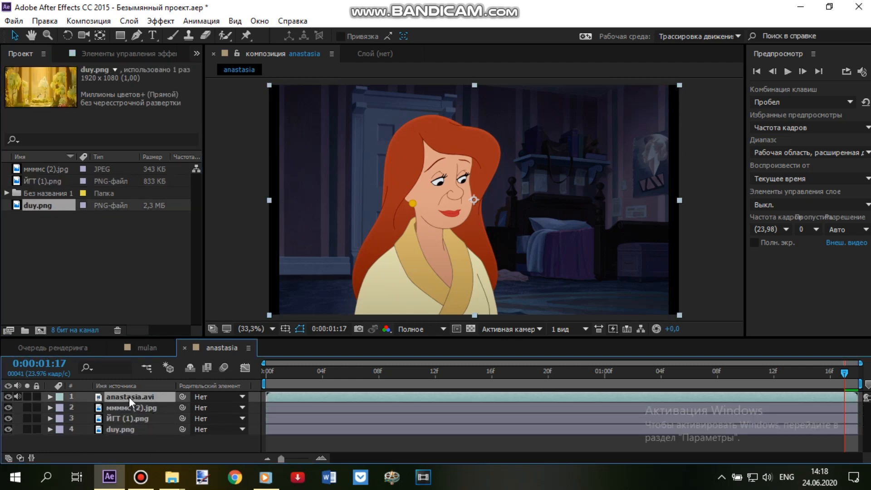
click(132, 410)
key(Home)
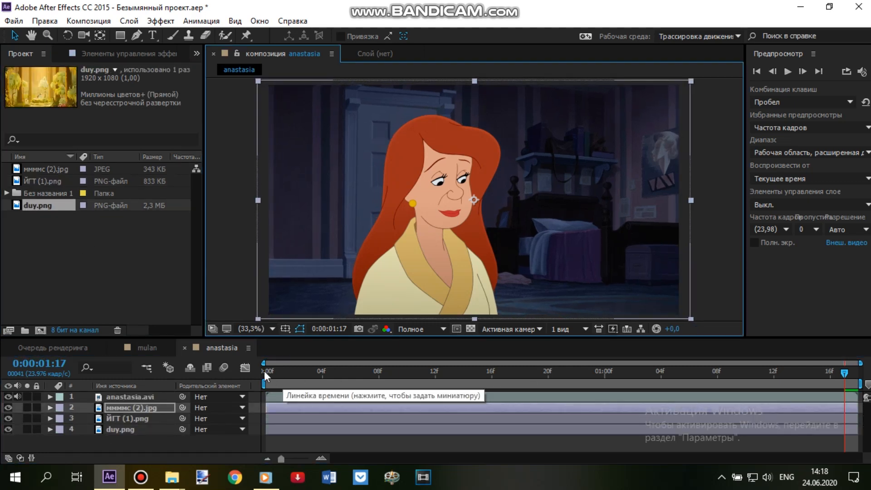
- Duplicate the anastasia.avi layer twice
click(138, 396)
key(ctrl+d)
key(ctrl+d)
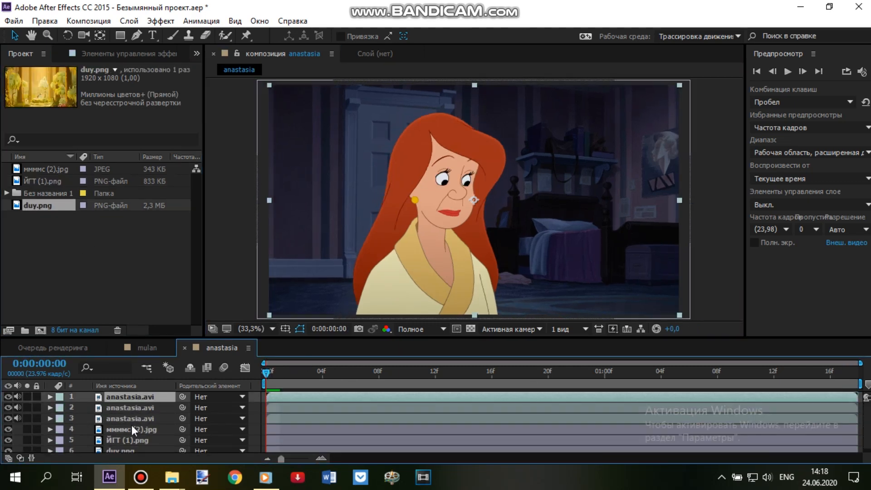
- Reorder the layers so each of the three backgrounds sits directly beneath its own anastasia.avi copy
click(132, 426)
drag(129, 405, 129, 404)
drag(137, 440, 137, 425)
click(141, 398)
click(228, 188)
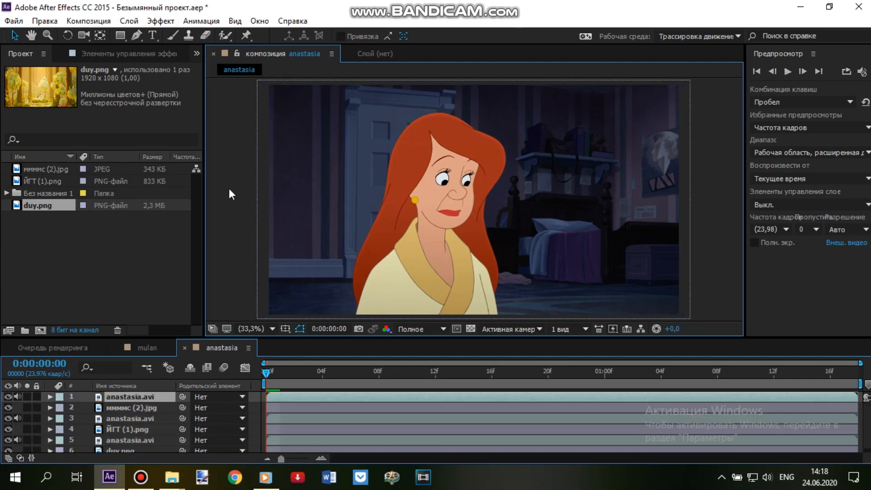
- Apply Brightness & Contrast to the dark bedroom JPEG layer and increase its contrast
click(128, 416)
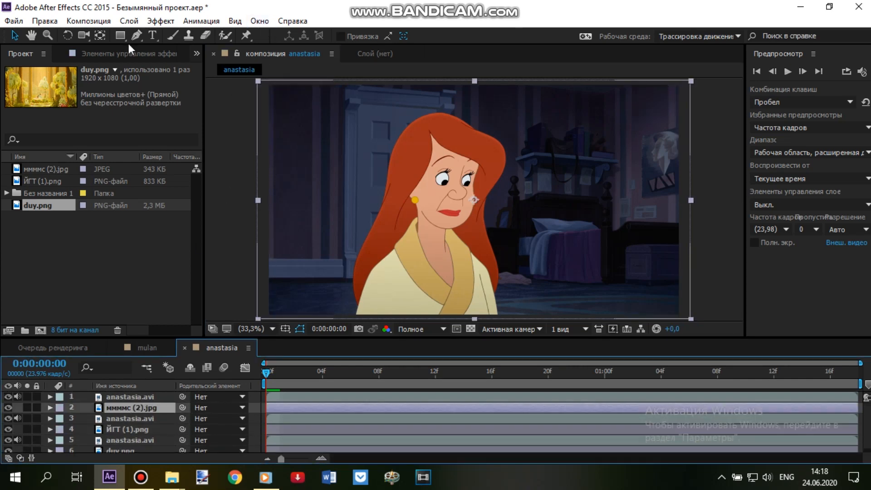
click(160, 21)
mouse_move(349, 189)
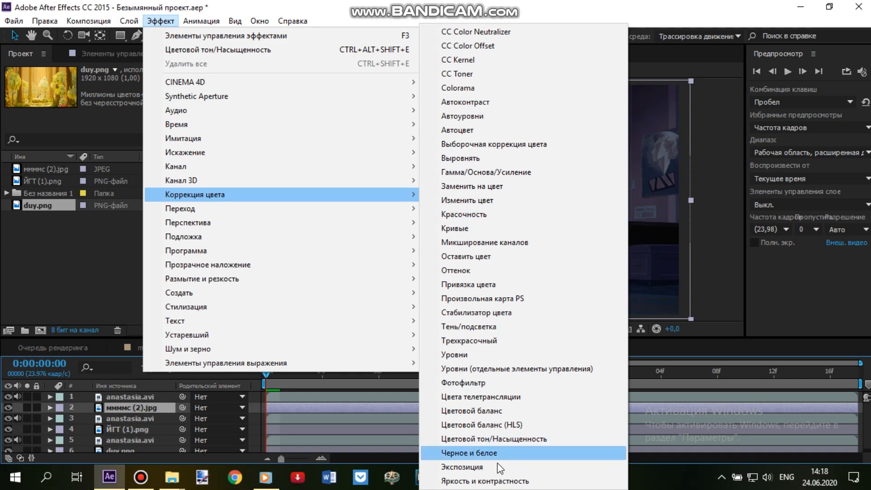
click(497, 481)
drag(114, 103, 143, 103)
click(7, 80)
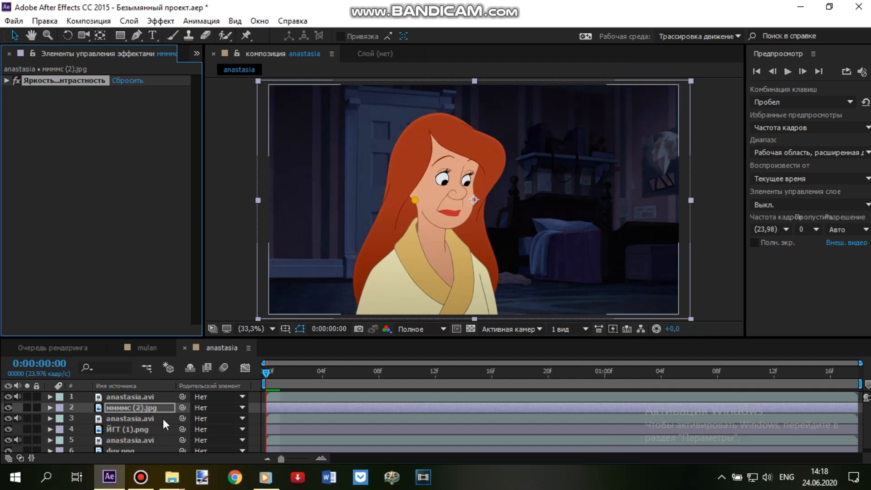
- Apply Hue/Saturation to the topmost anastasia.avi layer with master lightness -30
click(131, 397)
click(161, 21)
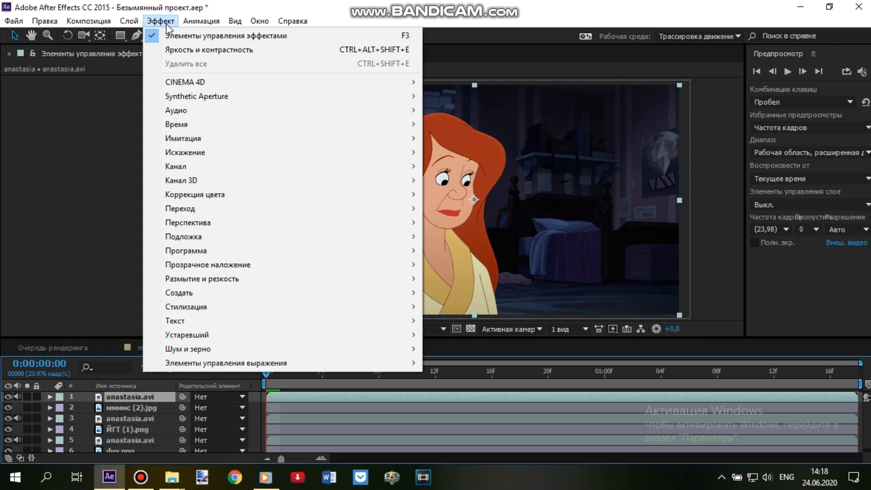
mouse_move(346, 195)
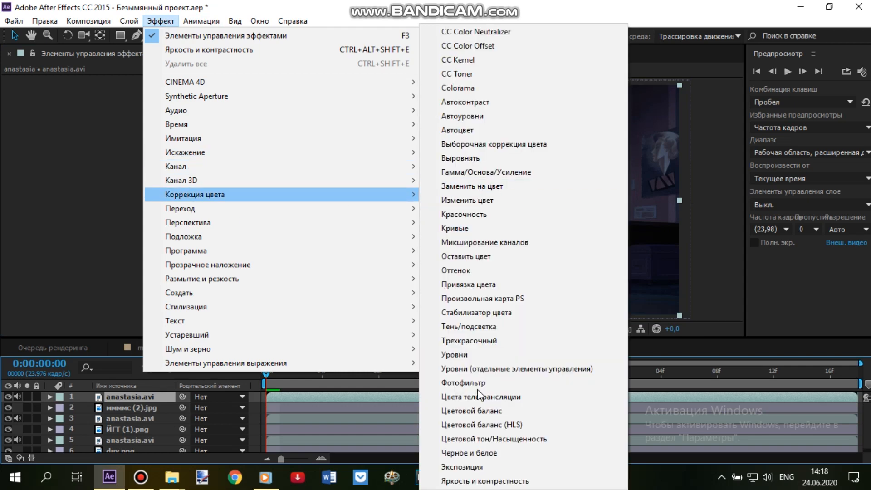
click(491, 437)
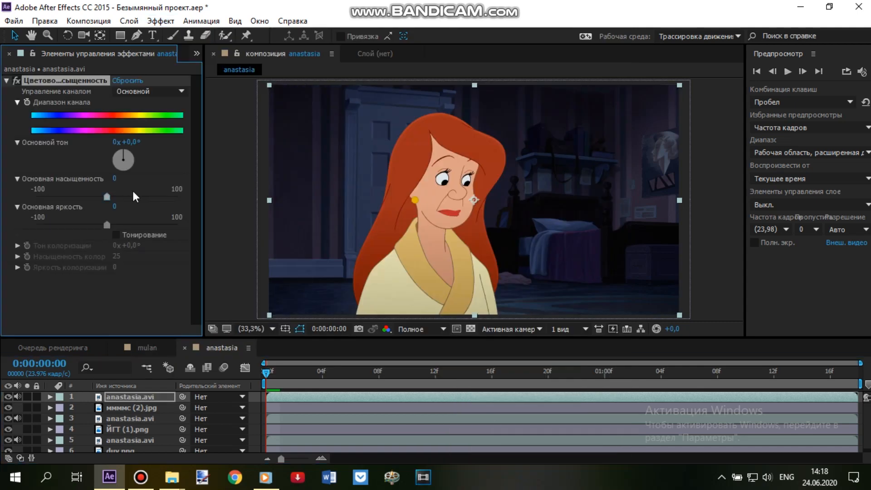
drag(108, 226, 86, 228)
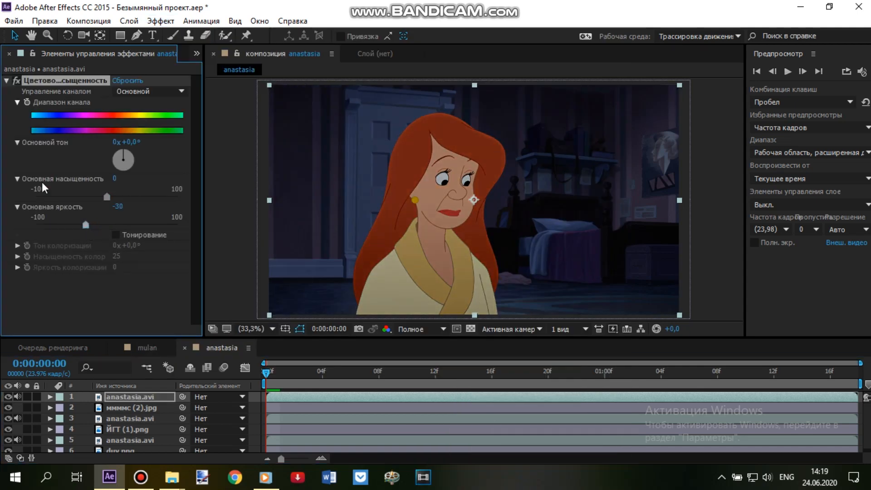
click(6, 81)
- Apply Gamma/Pedestal/Gain to the topmost anastasia.avi layer with red gamma 0.9, green gamma 1.1 and blue gamma 1.3
click(161, 20)
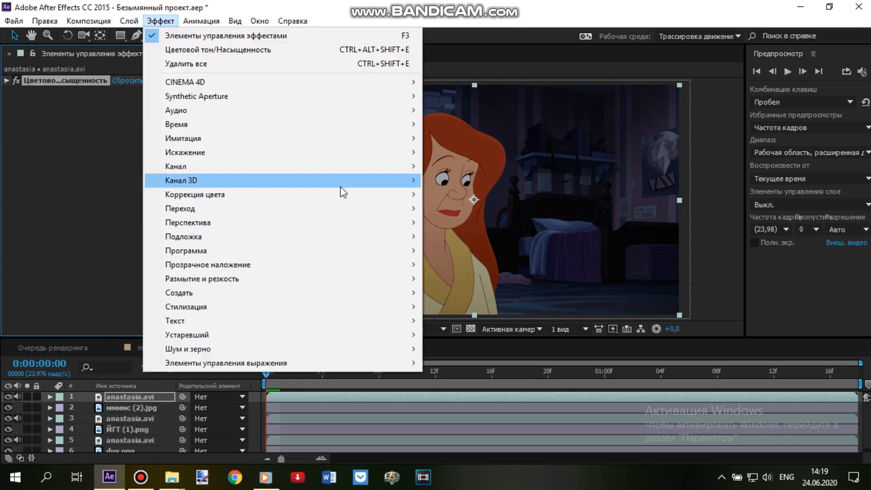
mouse_move(341, 195)
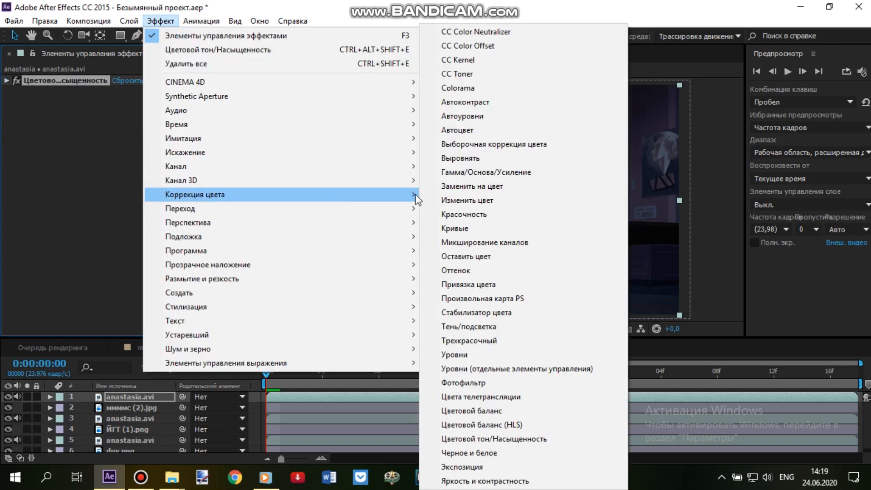
click(505, 175)
drag(113, 113, 105, 116)
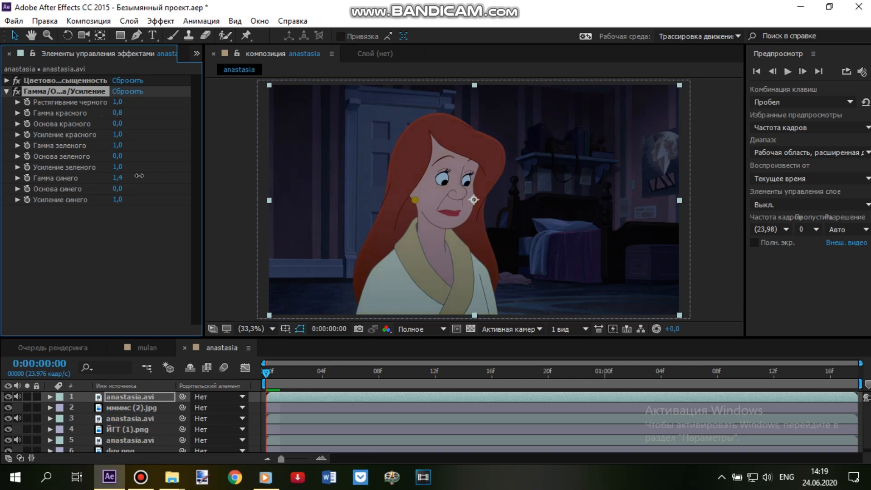
drag(122, 113, 127, 111)
click(701, 195)
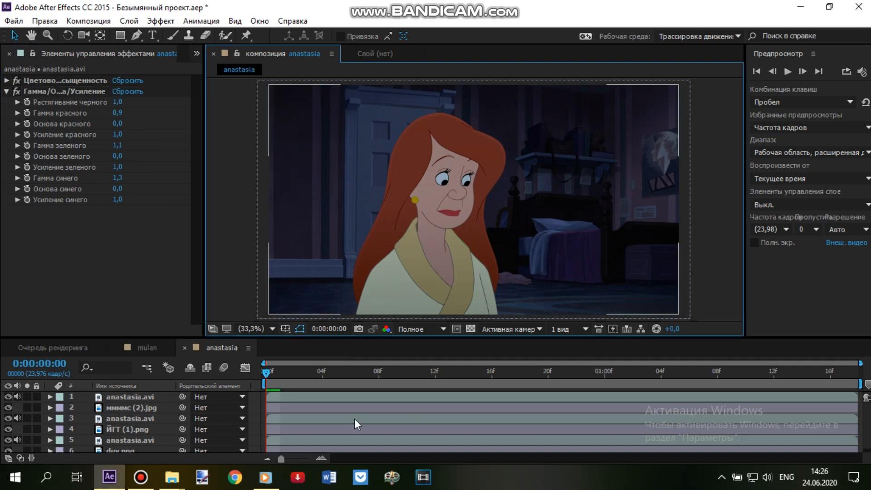
- Hide the topmost anastasia.avi and dark bedroom layers, and enlarge and reposition ЙГТ (1).png so it fills the frame with the door behind the character
click(9, 397)
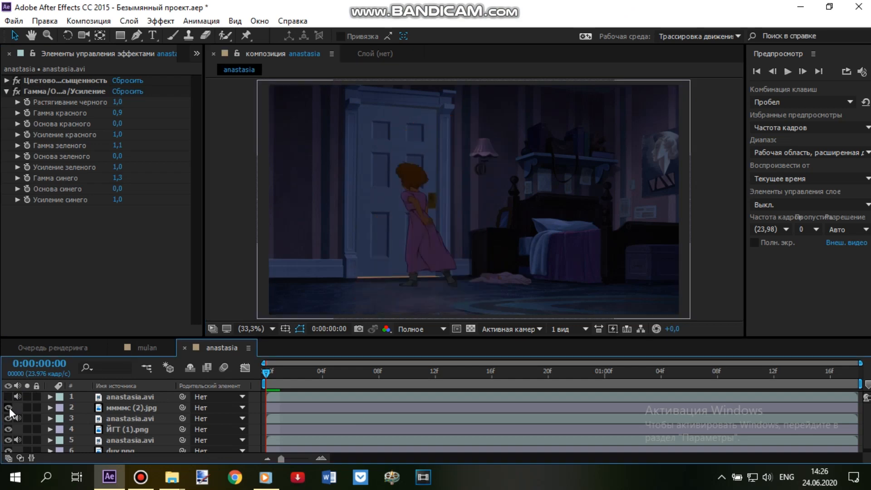
click(8, 407)
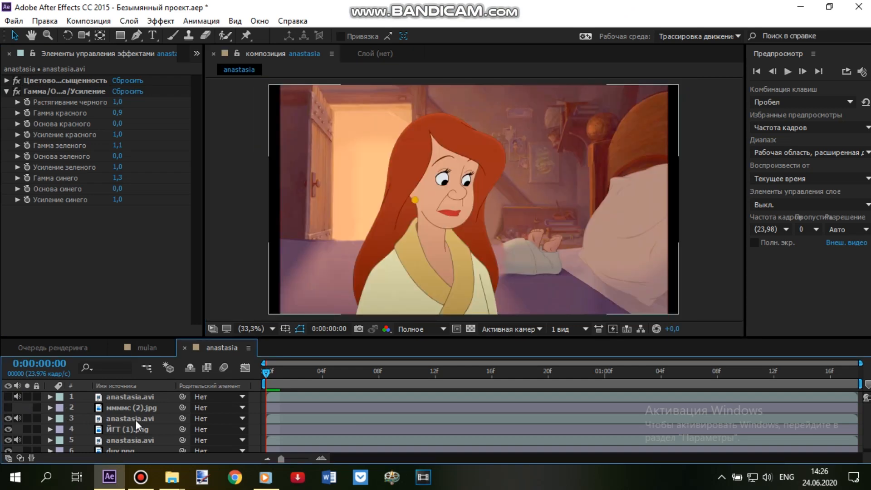
click(129, 429)
drag(268, 316, 161, 398)
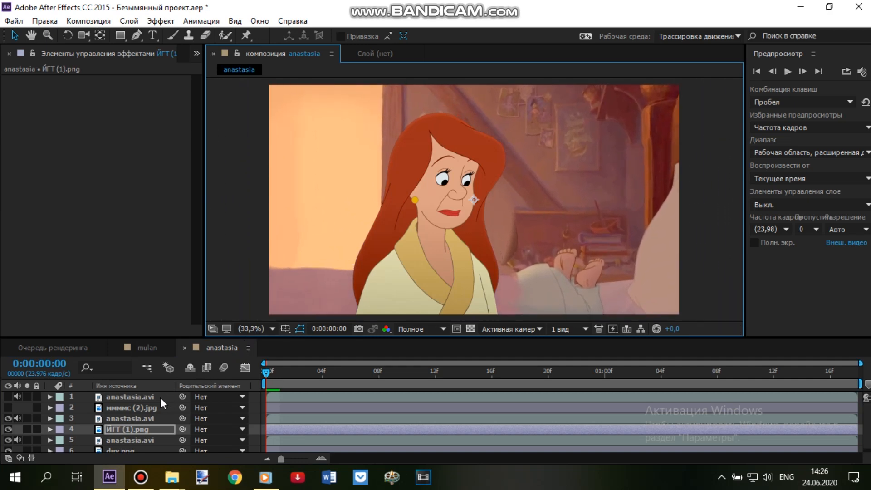
drag(557, 217, 600, 252)
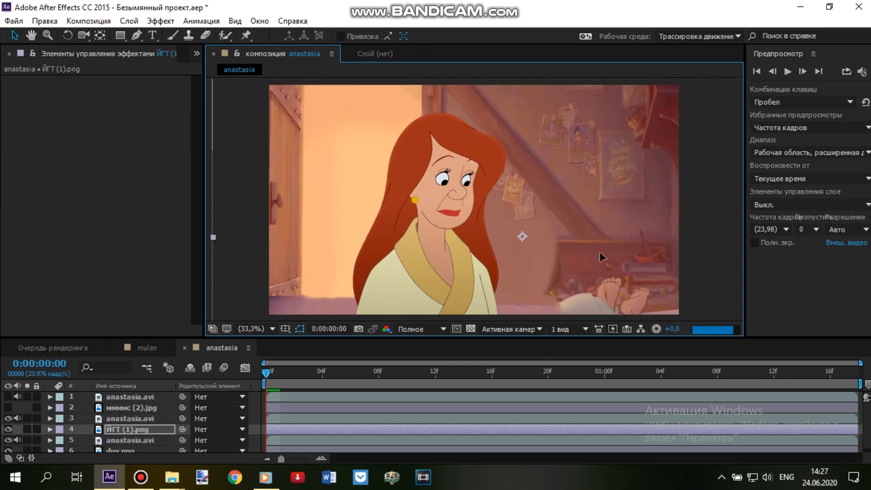
drag(538, 145, 546, 162)
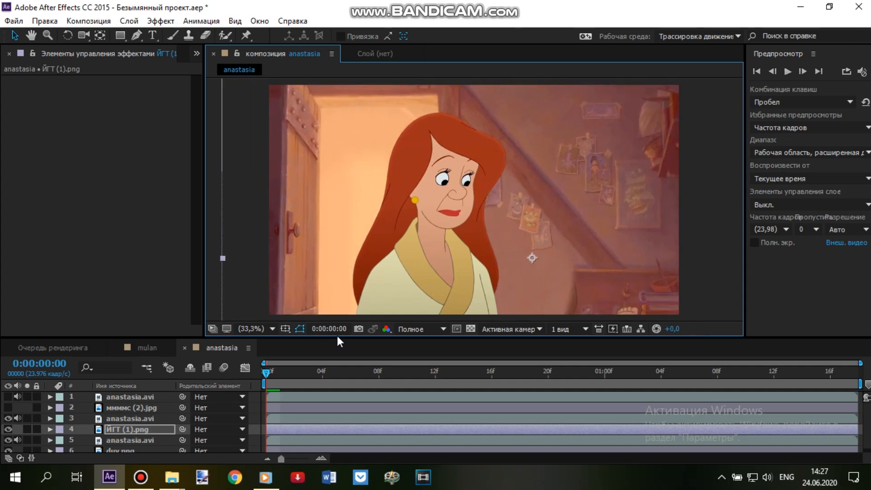
- Apply CC Light Sweep to the anastasia.avi layer directly above ЙГТ (1).png
click(137, 419)
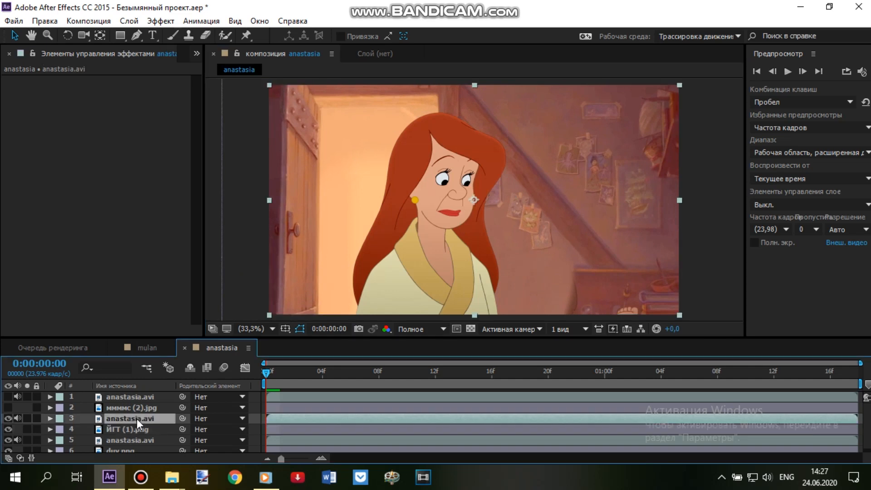
click(168, 22)
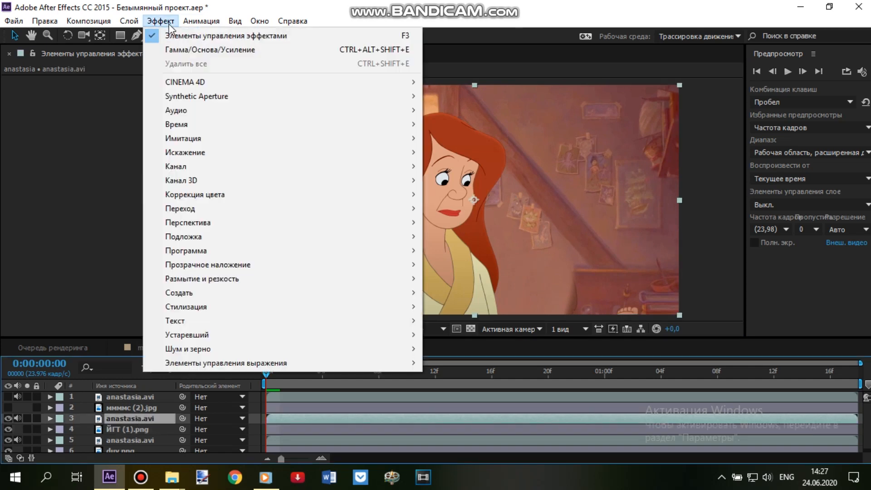
mouse_move(332, 292)
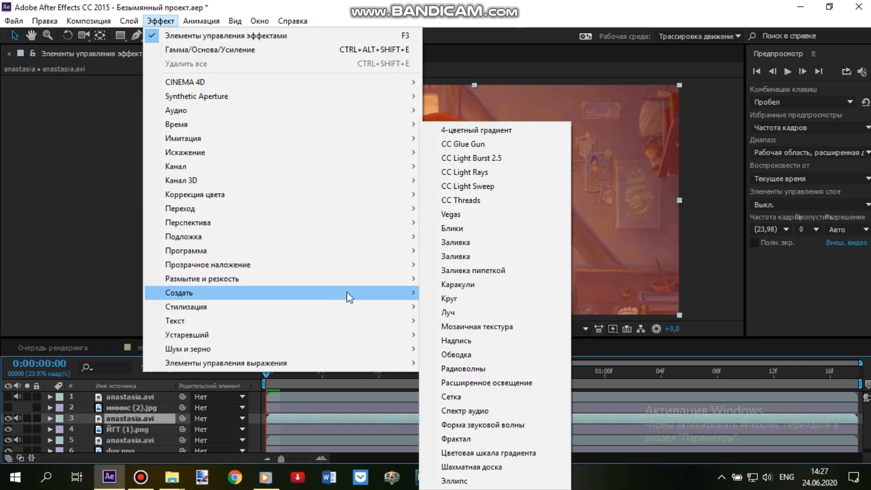
click(467, 186)
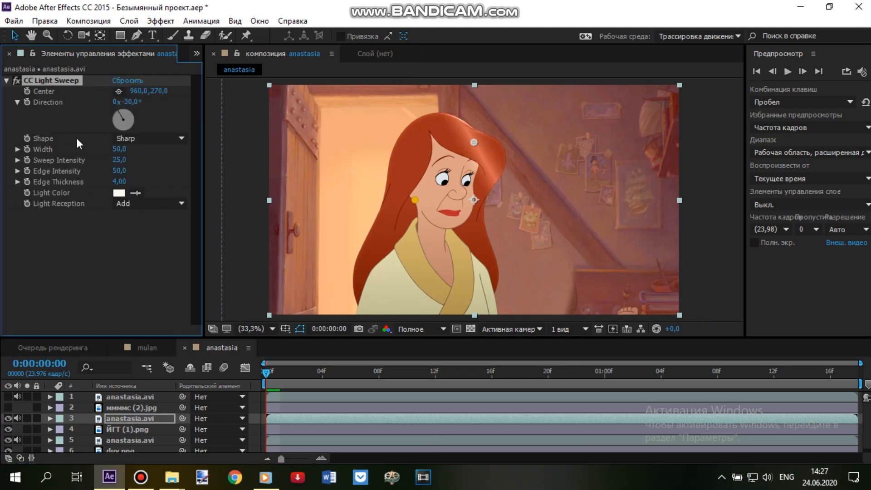
click(6, 80)
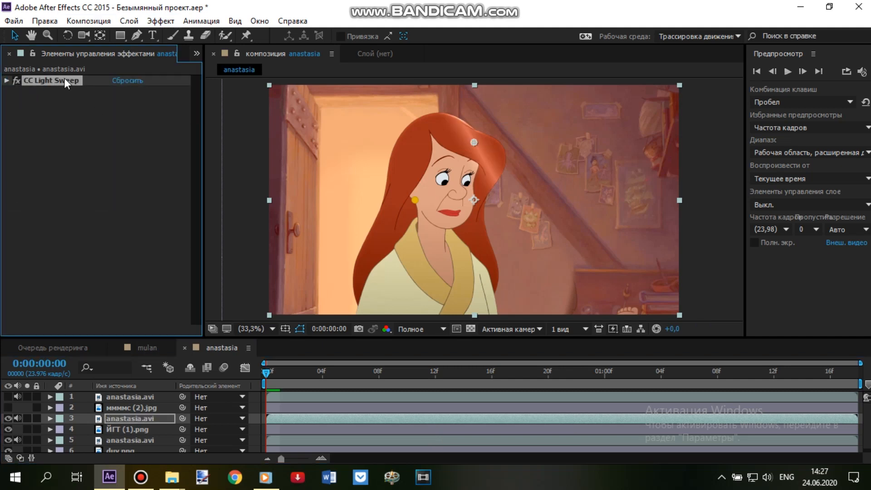
- Add Hue/Saturation to the anastasia.avi layer above ЙГТ (1).png with master lightness -21
click(157, 22)
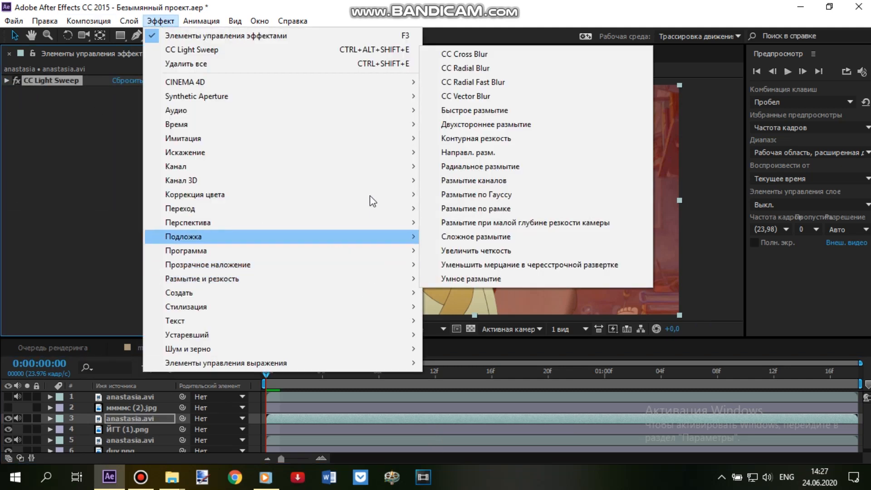
mouse_move(363, 196)
click(500, 439)
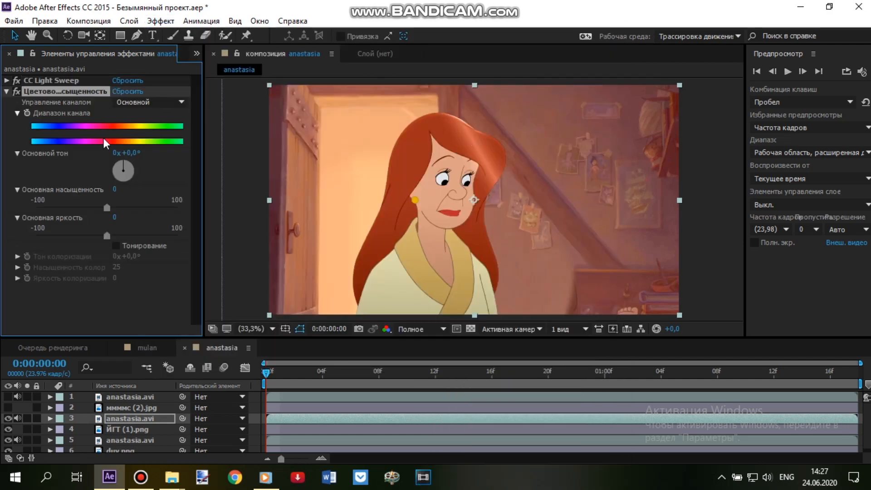
drag(106, 238, 91, 239)
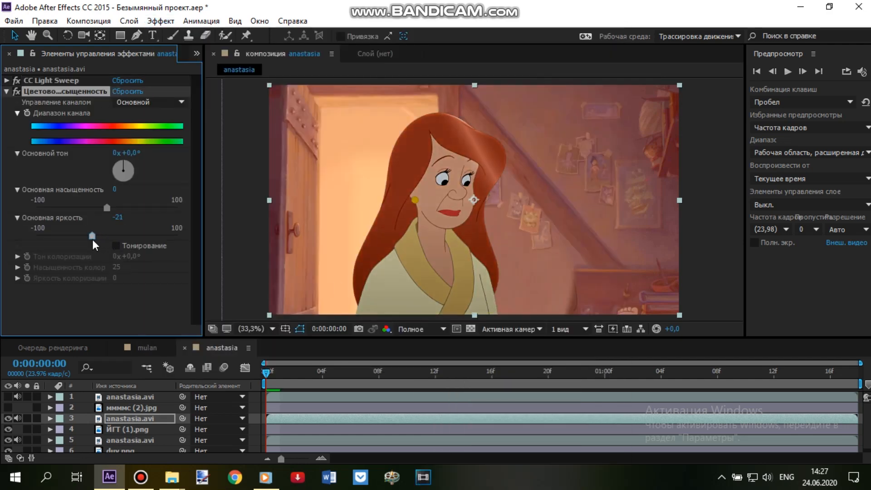
click(7, 91)
- Add Gamma/Pedestal/Gain to the anastasia.avi layer above ЙГТ (1).png with red gamma 1.3
click(161, 21)
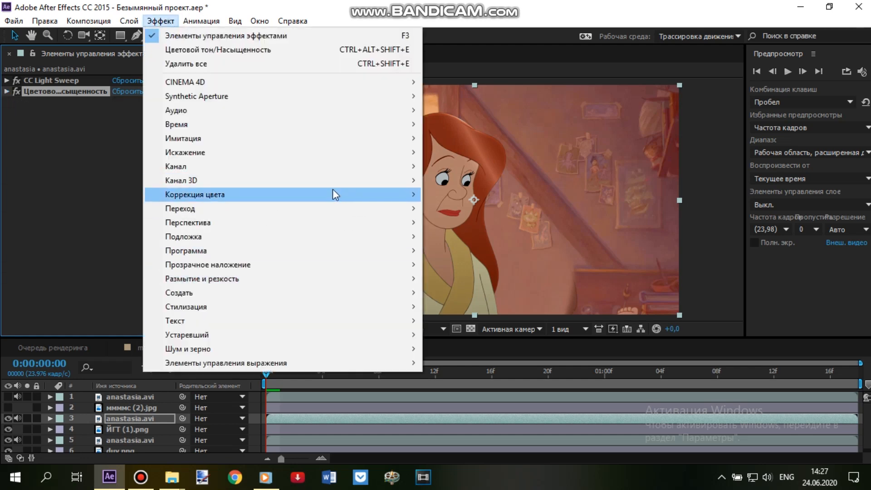
mouse_move(339, 190)
click(486, 172)
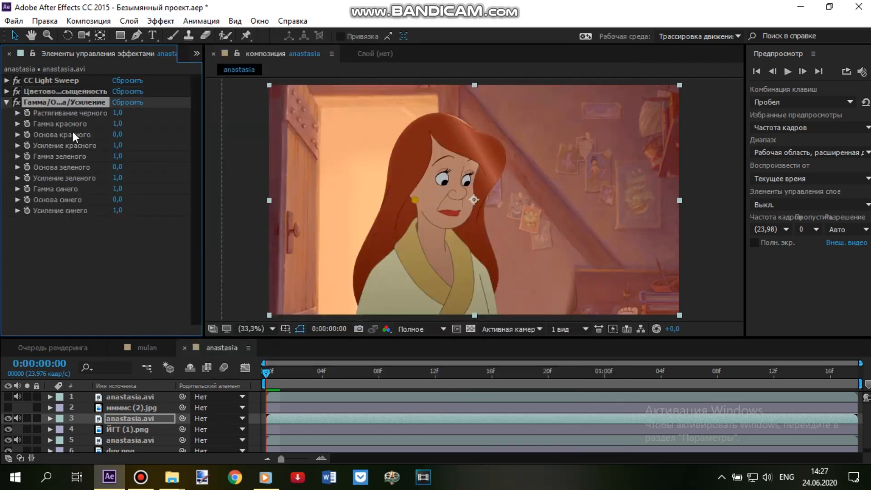
drag(117, 124, 140, 126)
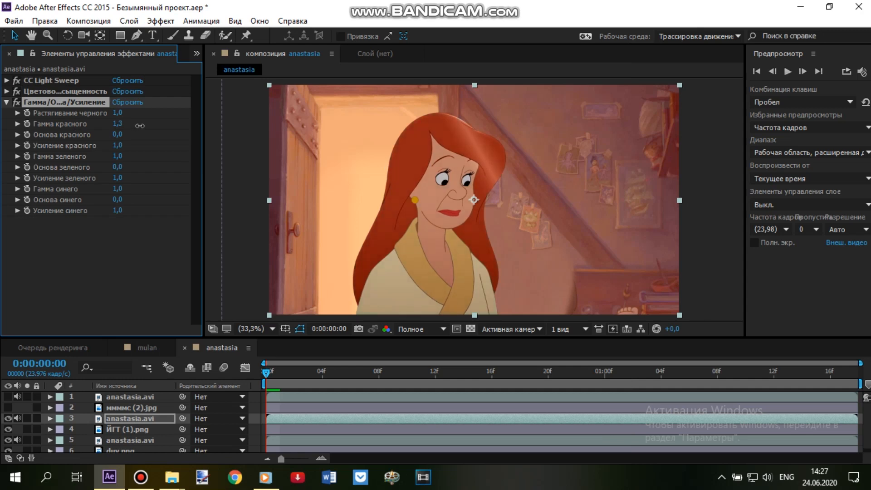
click(6, 102)
- Sample the glowing doorway as the CC Light Sweep light color and widen the sweep to 1196
click(7, 80)
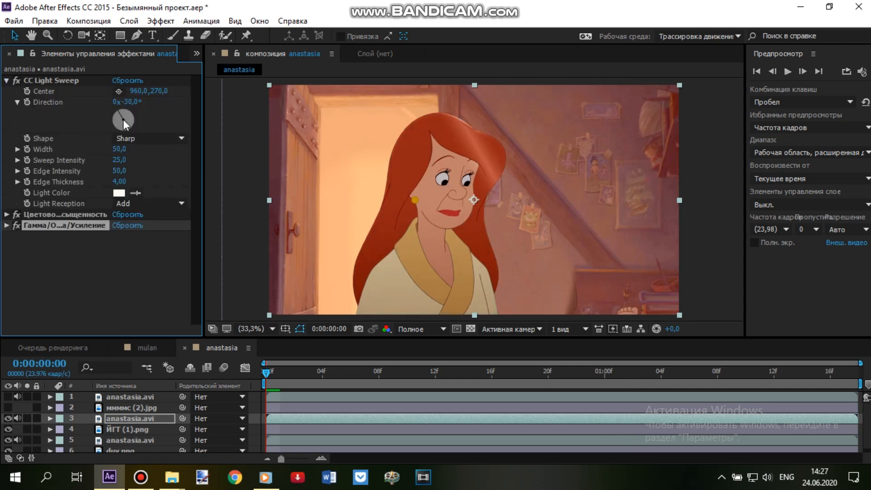
click(377, 172)
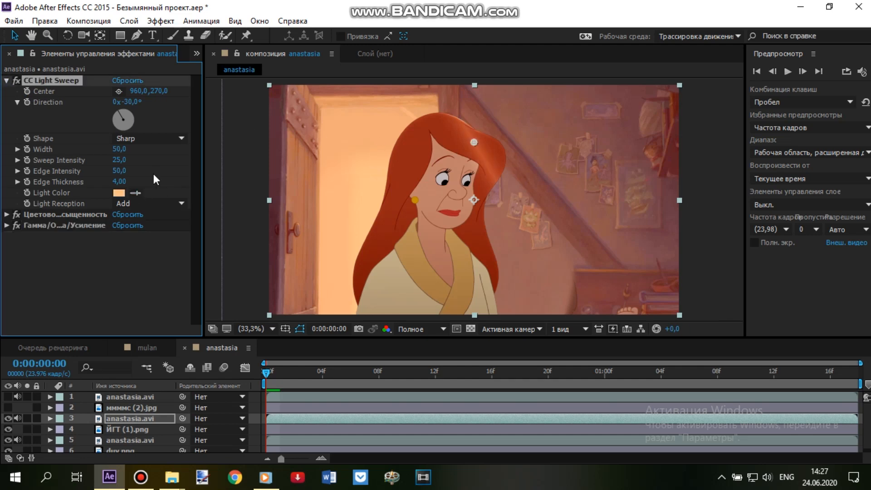
drag(119, 149, 181, 149)
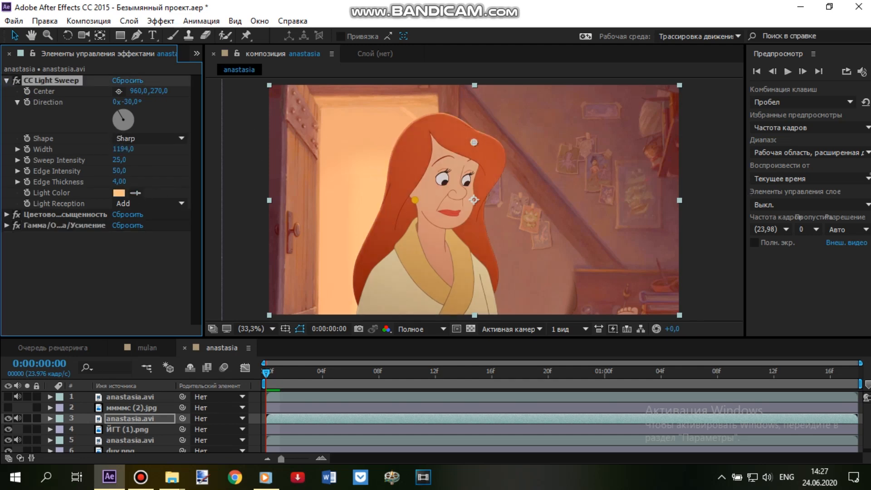
- Set the CC Light Sweep intensity to 0, edge thickness to 20 and direction to -45°
drag(121, 160, 110, 161)
drag(119, 116, 115, 120)
drag(121, 182, 137, 173)
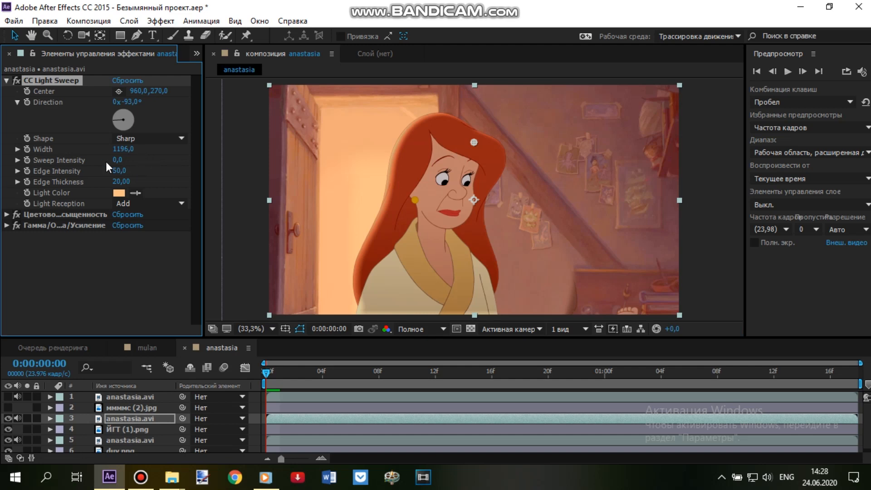
drag(116, 111, 116, 113)
click(116, 113)
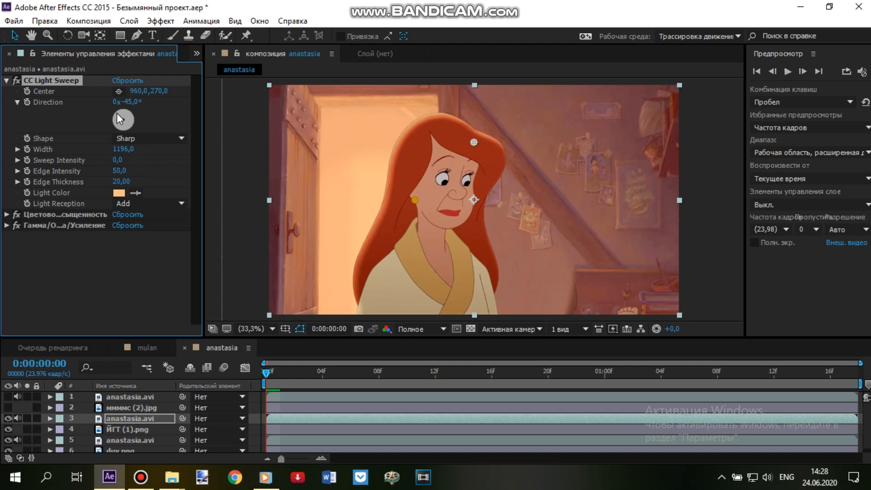
click(138, 272)
click(6, 81)
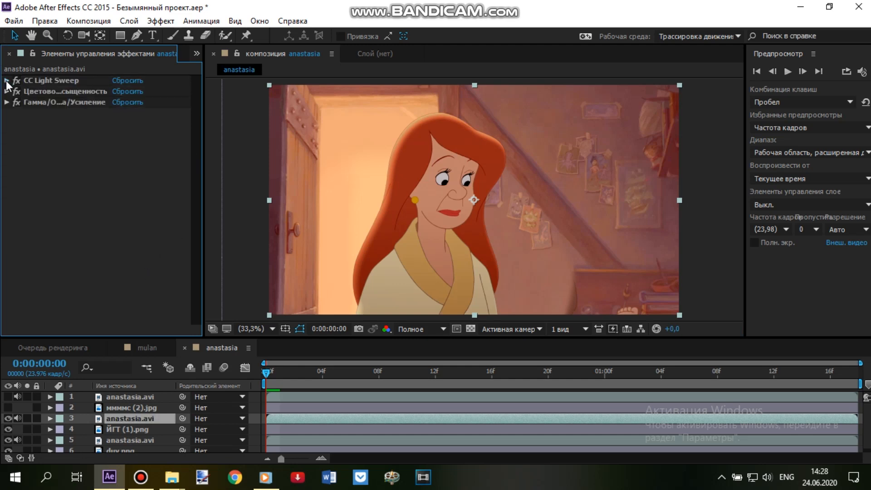
- Hide the ЙГТ (1).png layer and the anastasia.avi copy directly above it
drag(8, 430, 8, 419)
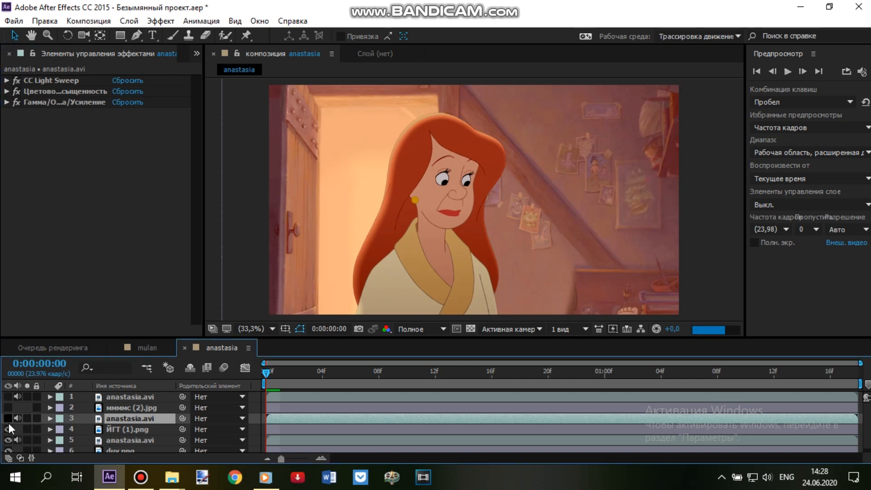
scroll(66, 421, down, 1)
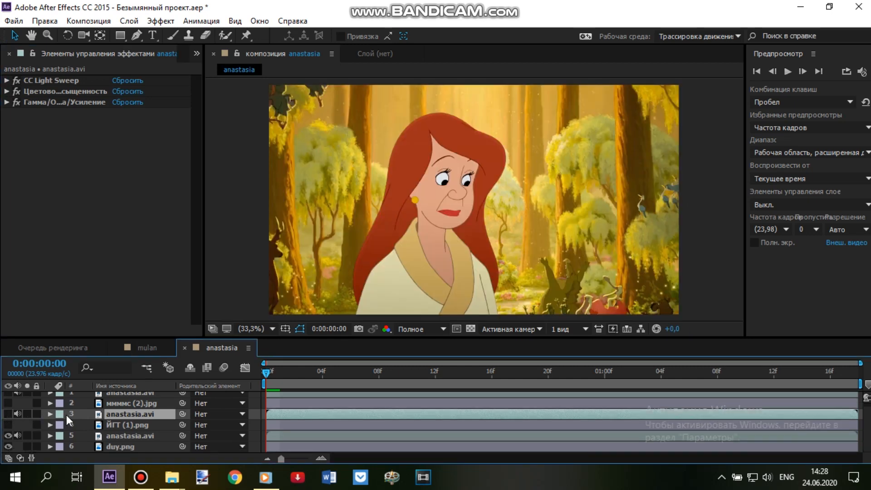
- Enlarge the duy.png forest background beyond the frame edges and reposition it behind the character
click(116, 446)
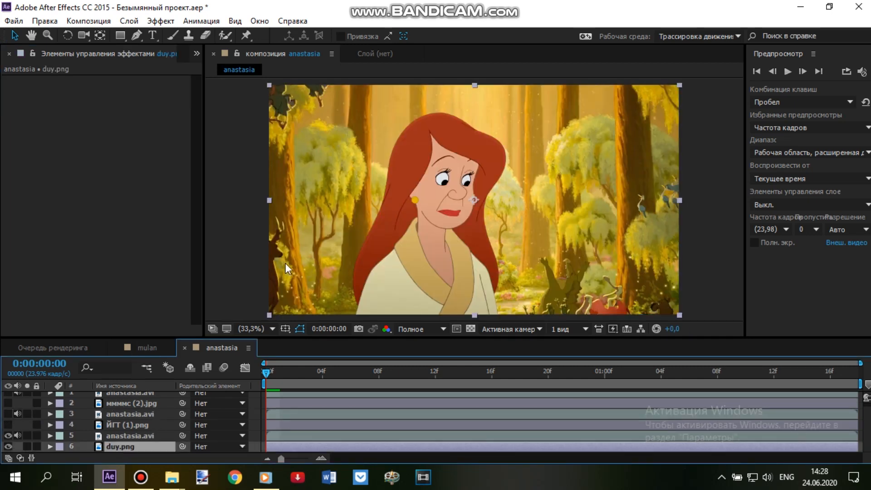
drag(271, 315, 213, 347)
mouse_move(531, 174)
mouse_down()
mouse_move(544, 200)
mouse_move(590, 178)
mouse_move(526, 186)
mouse_up()
drag(732, 76, 788, 66)
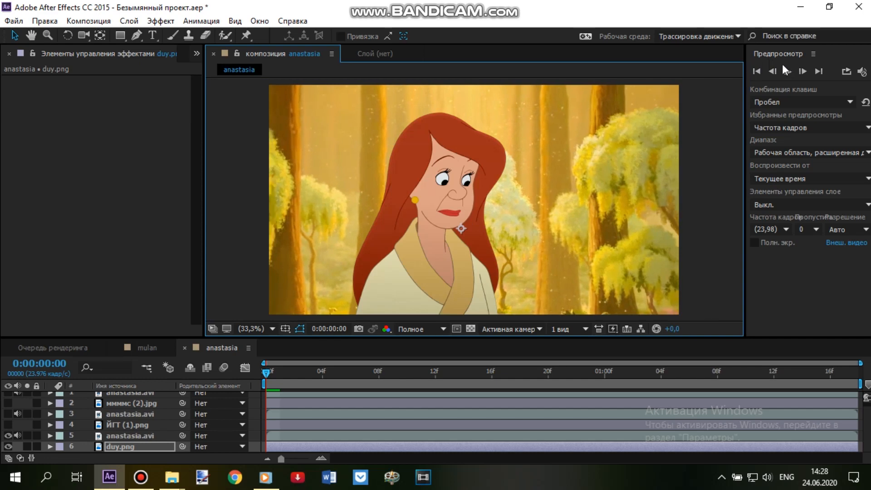
drag(557, 165, 558, 177)
- Narrow the oversized duy.png background horizontally while it still covers the whole frame
scroll(616, 129, down, 2)
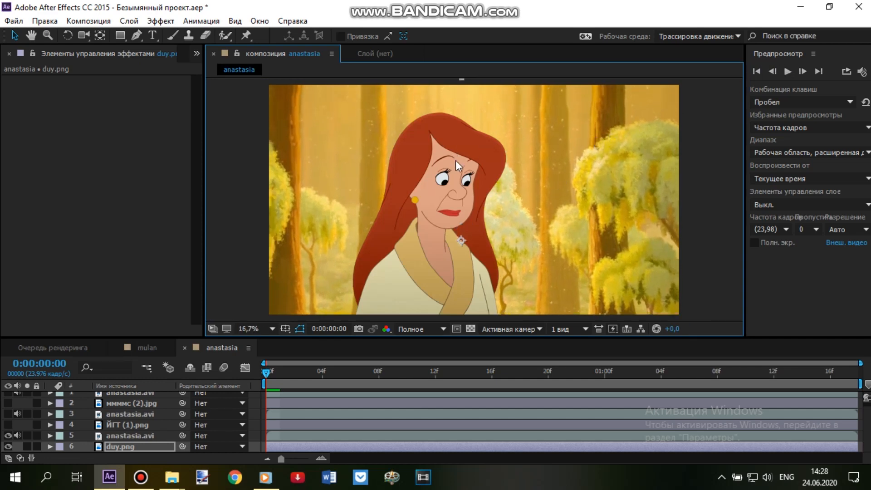
scroll(455, 159, down, 1)
click(597, 172)
scroll(512, 184, up, 2)
scroll(560, 151, down, 1)
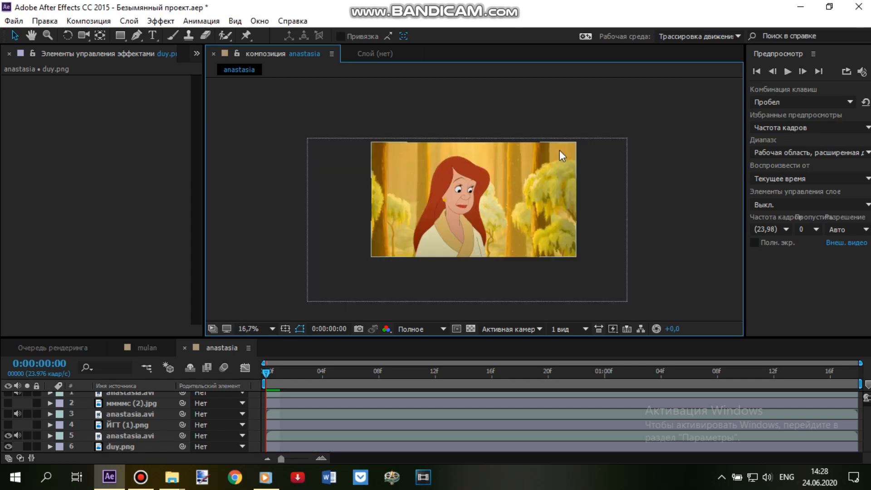
click(126, 447)
drag(629, 138, 607, 138)
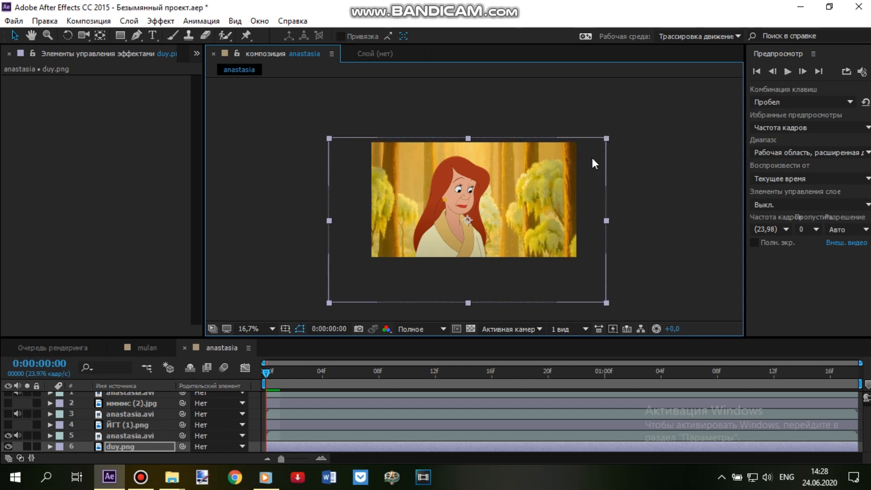
key(period)
key(comma)
key(period)
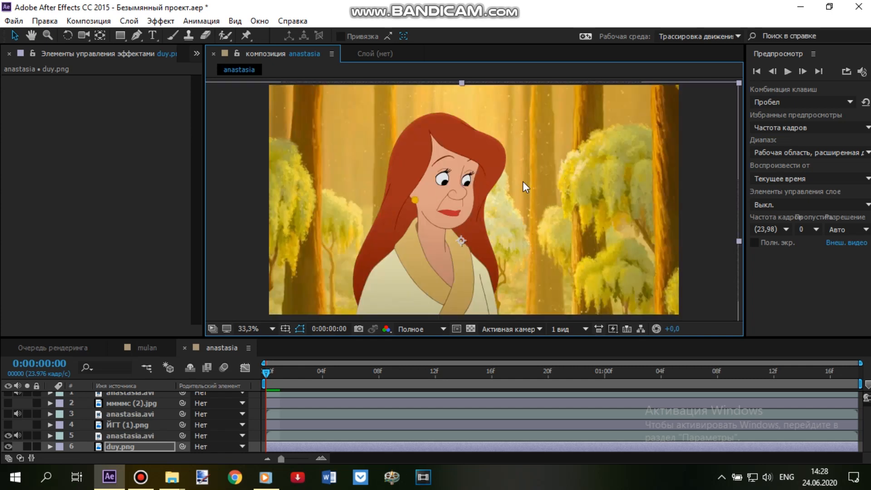
scroll(126, 436, up, 1)
click(126, 441)
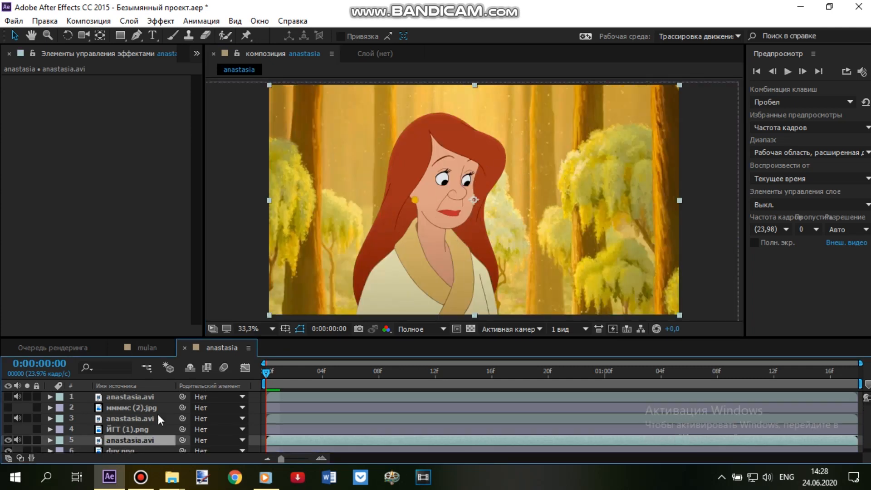
click(232, 140)
click(160, 21)
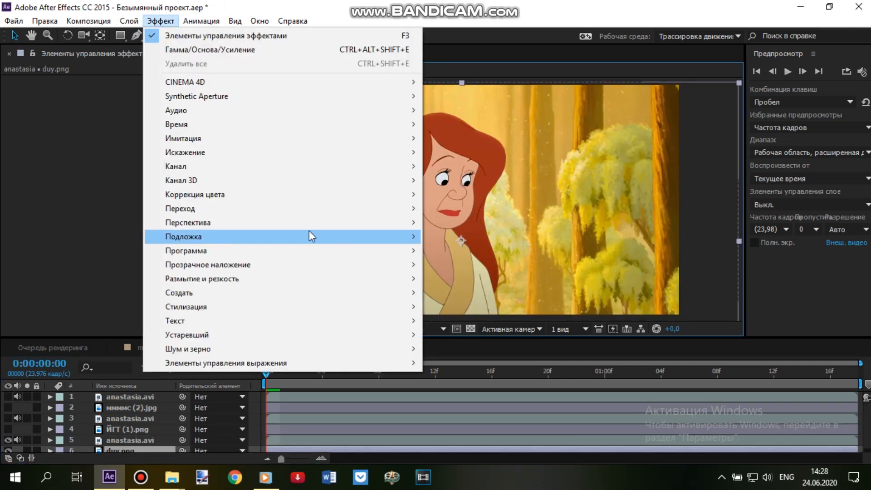
mouse_move(321, 200)
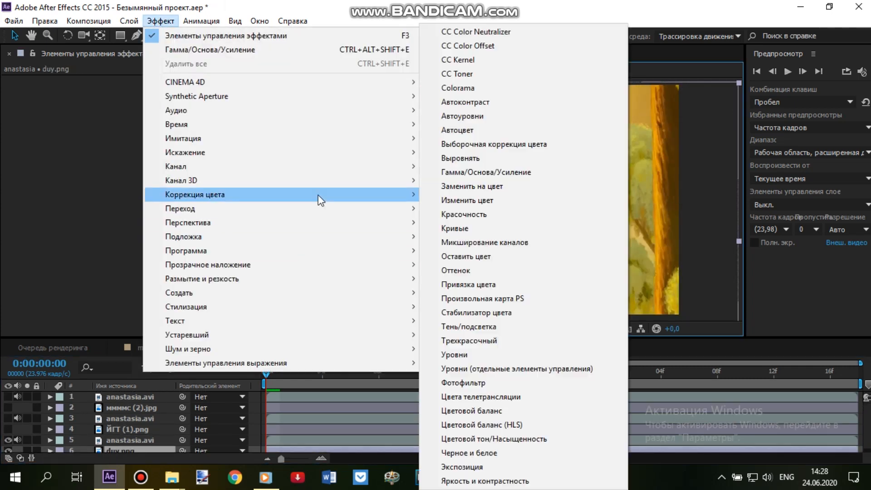
click(504, 440)
drag(101, 225, 99, 225)
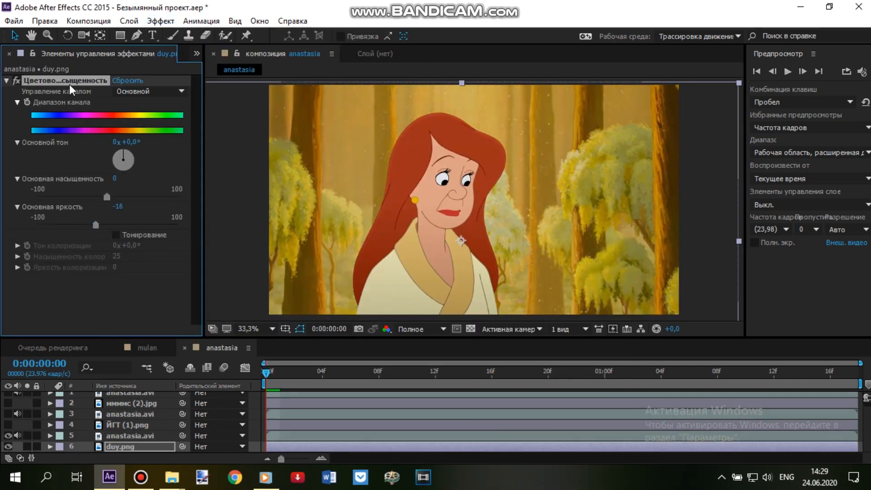
key(Delete)
- Add Hue/Saturation to the anastasia.avi layer above duy.png with master lightness -15
click(141, 436)
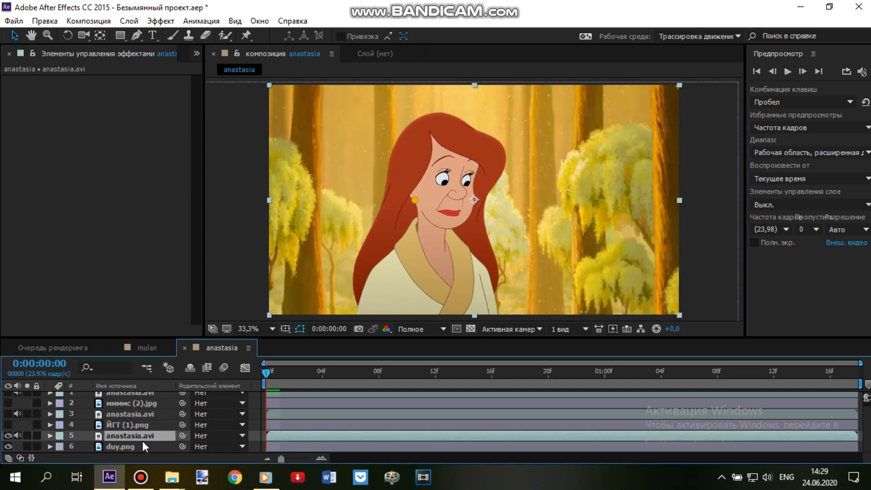
click(160, 21)
mouse_move(307, 193)
click(492, 439)
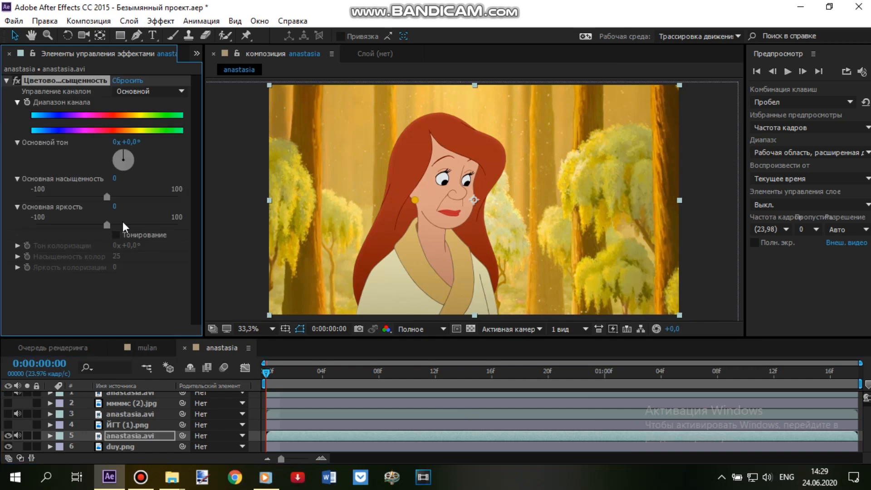
drag(107, 225, 96, 228)
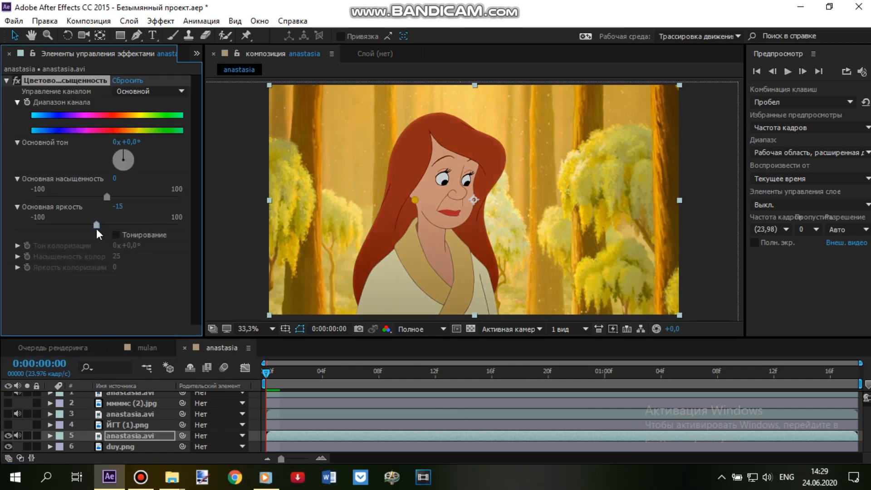
click(7, 80)
- Add Gamma/Pedestal/Gain to the anastasia.avi layer above duy.png with red gamma 1.2
click(161, 21)
mouse_move(345, 195)
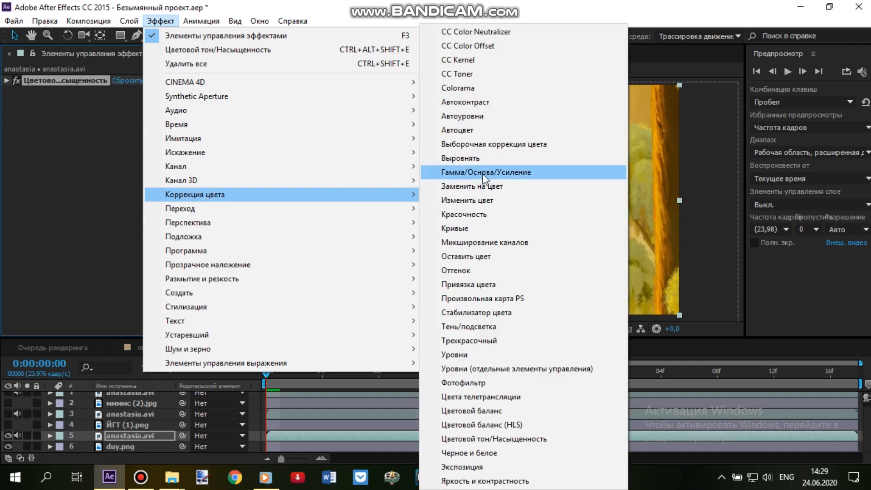
click(472, 169)
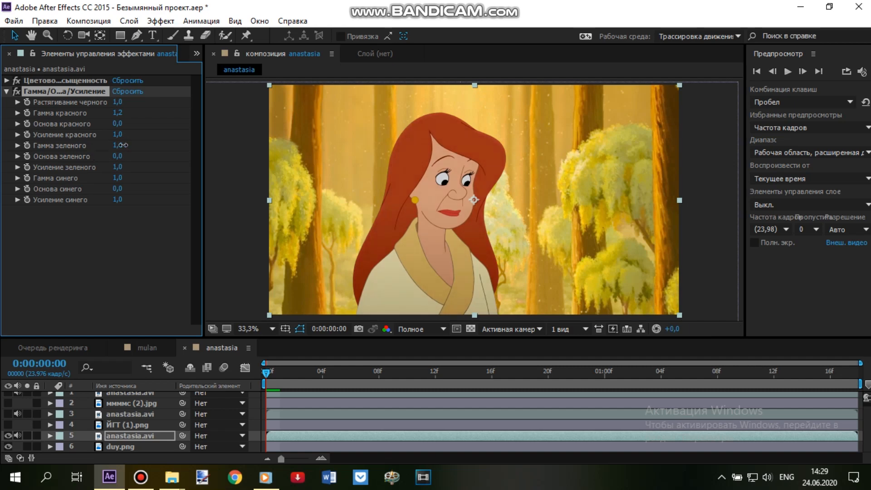
click(7, 91)
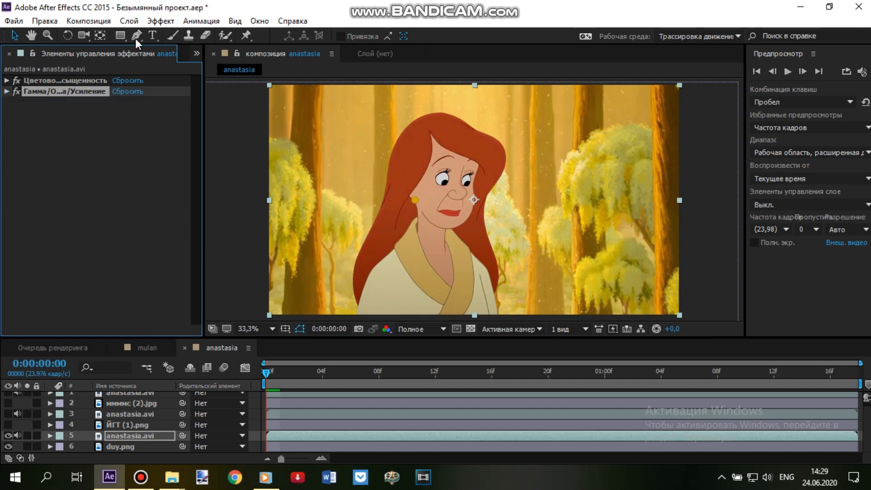
- Add CC Light Sweep to the same layer with width 1120, sweep intensity 0, edge thickness 20 and a light color sampled from the golden background
click(159, 21)
mouse_move(377, 287)
click(477, 187)
drag(125, 172, 55, 187)
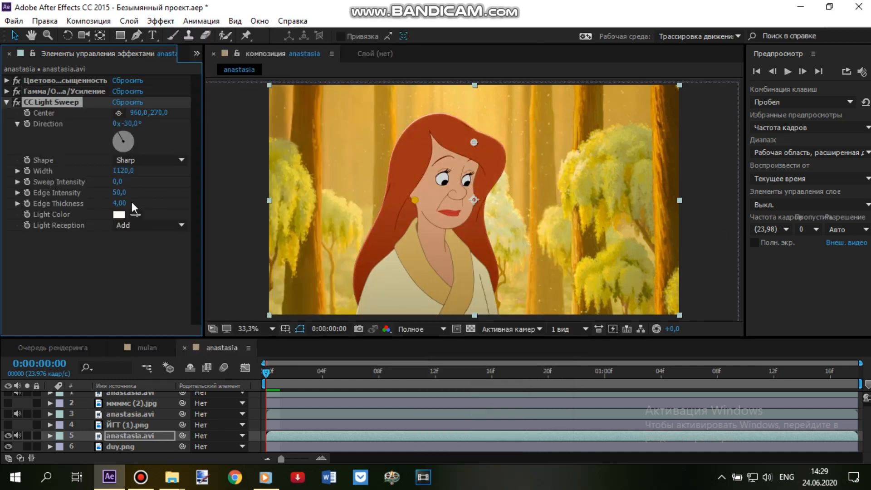
click(136, 215)
click(453, 89)
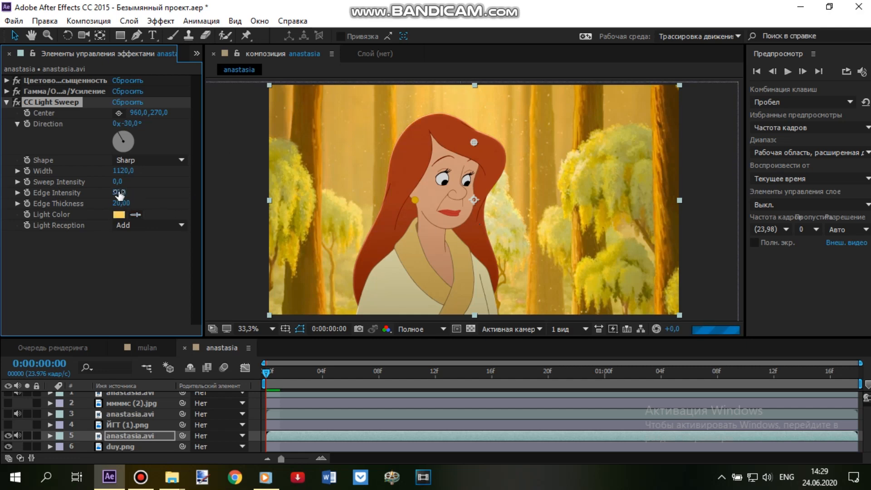
- Set the CC Light Sweep direction to 0° and its edge intensity to 38
click(126, 134)
click(127, 124)
text(0)
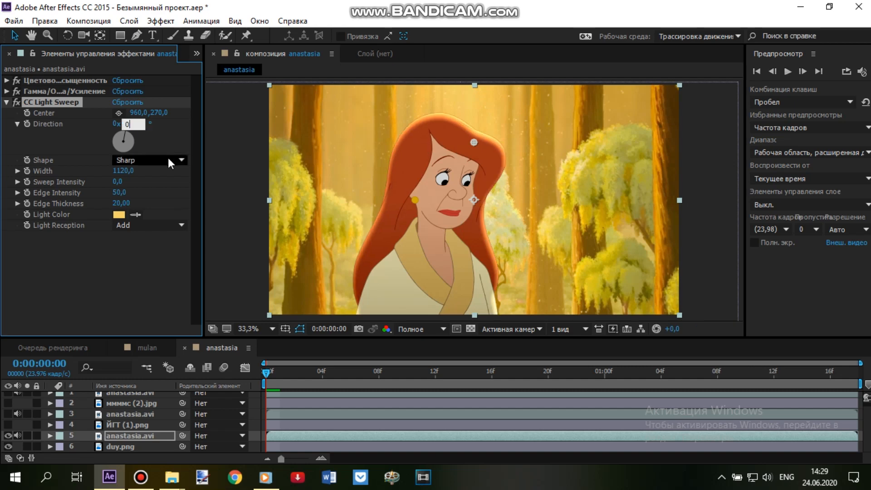
click(149, 255)
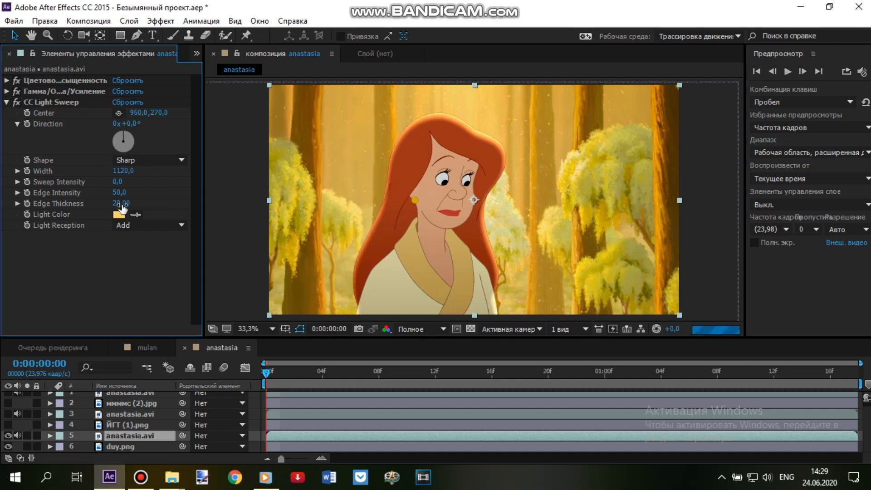
drag(117, 194, 110, 193)
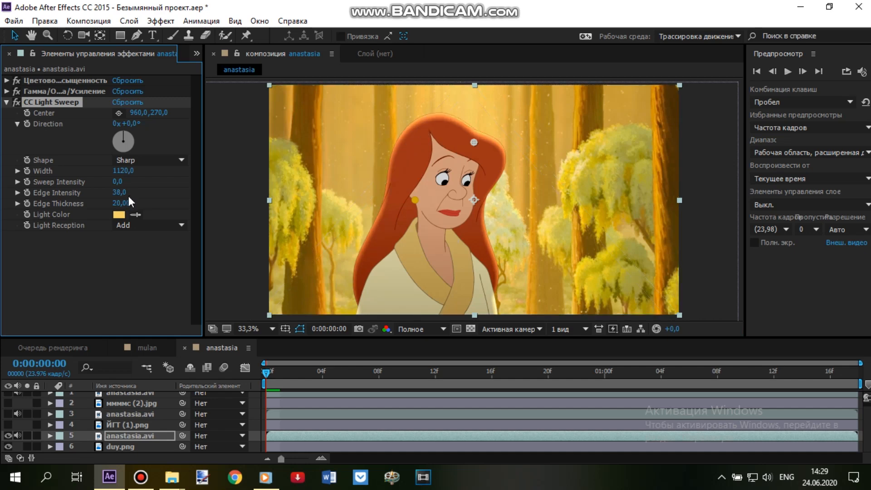
click(268, 374)
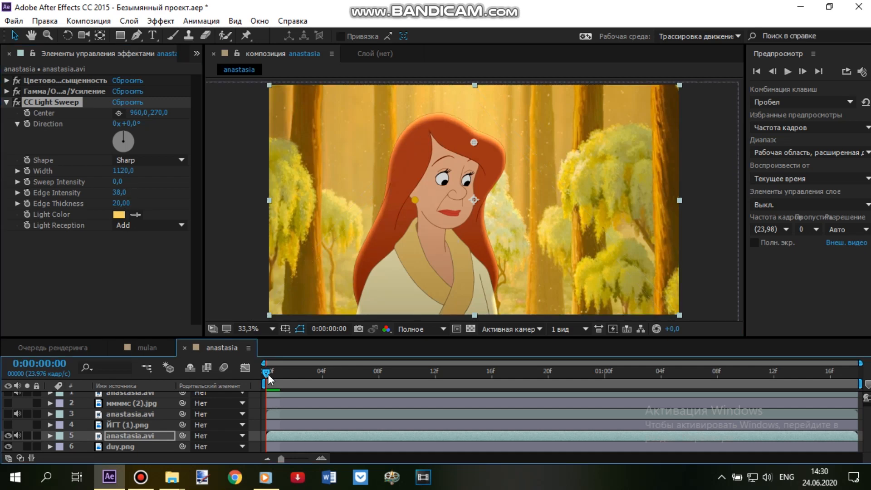
click(6, 102)
click(526, 194)
scroll(668, 217, down, 1)
click(669, 217)
scroll(668, 217, up, 1)
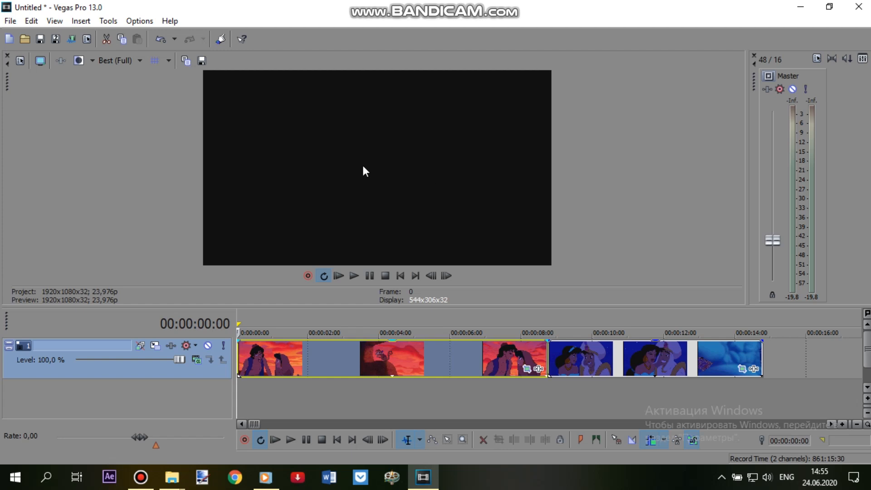
- In Vegas Pro, move the black sliver off the start of track 1 and shift the sunset clip to the timeline start
click(239, 358)
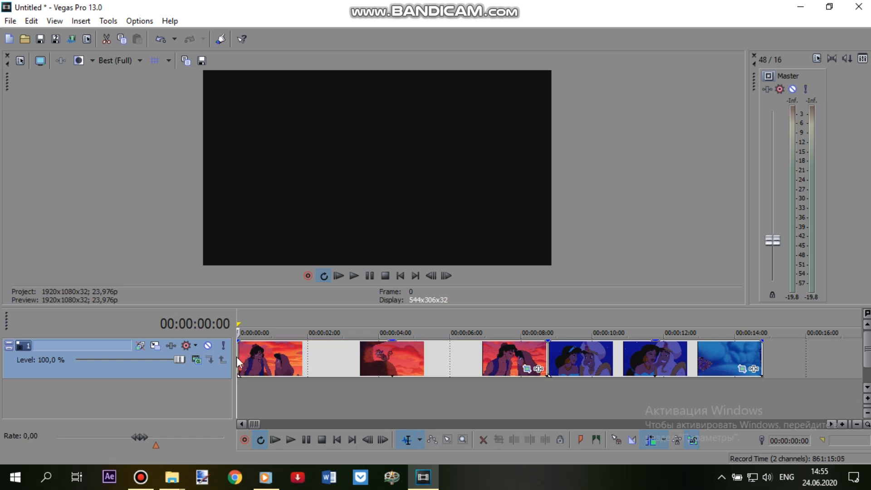
click(240, 357)
scroll(302, 364, up, 8)
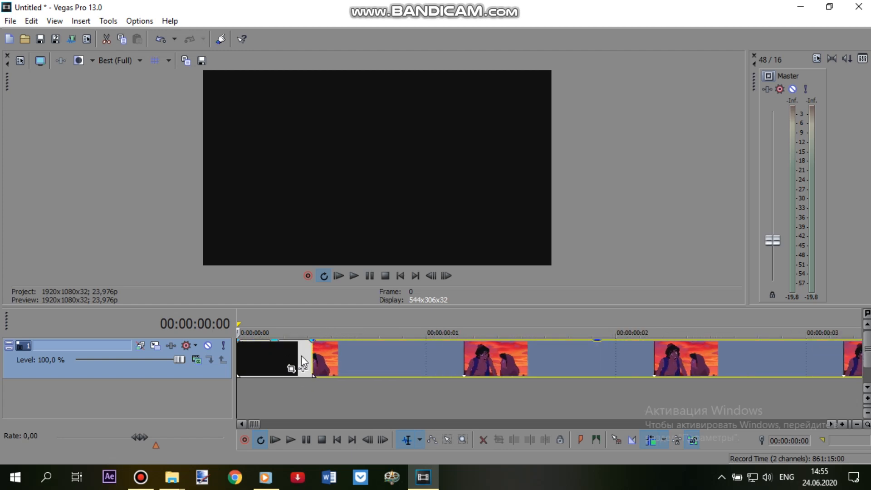
key(Right)
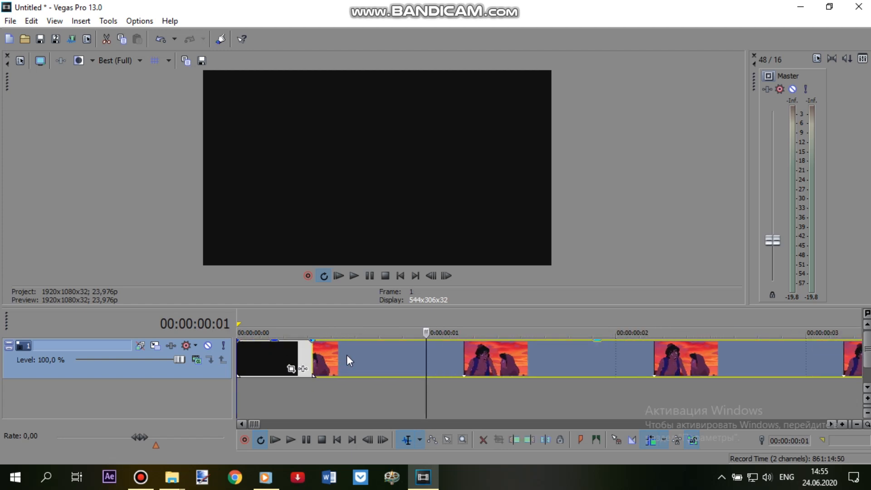
scroll(335, 346, down, 4)
drag(242, 356, 241, 396)
drag(369, 358, 303, 352)
- Disable resampling for both the sunset clip and the blue night clip on track 1
scroll(303, 350, down, 5)
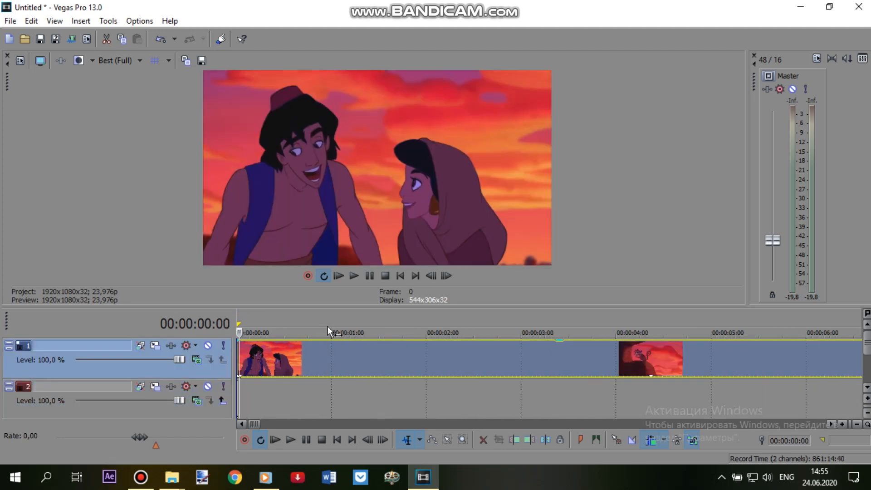
scroll(330, 346, down, 4)
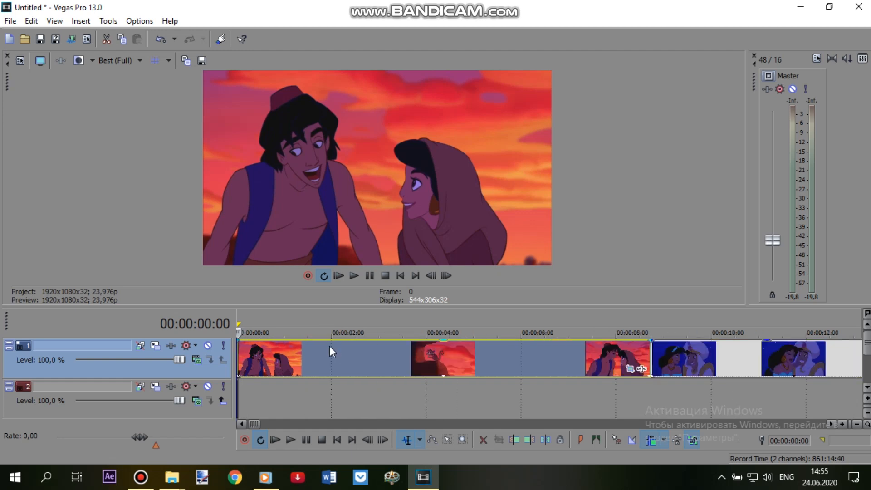
right_click(335, 357)
mouse_move(373, 351)
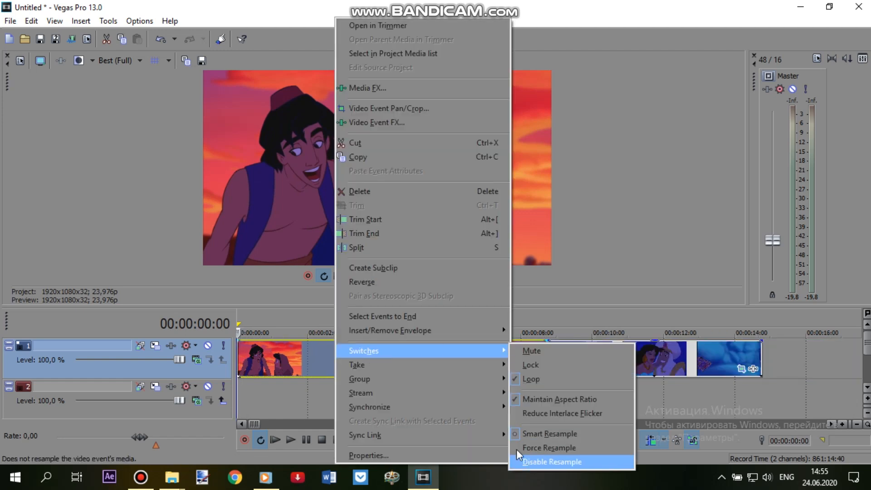
click(558, 461)
right_click(563, 353)
mouse_move(600, 356)
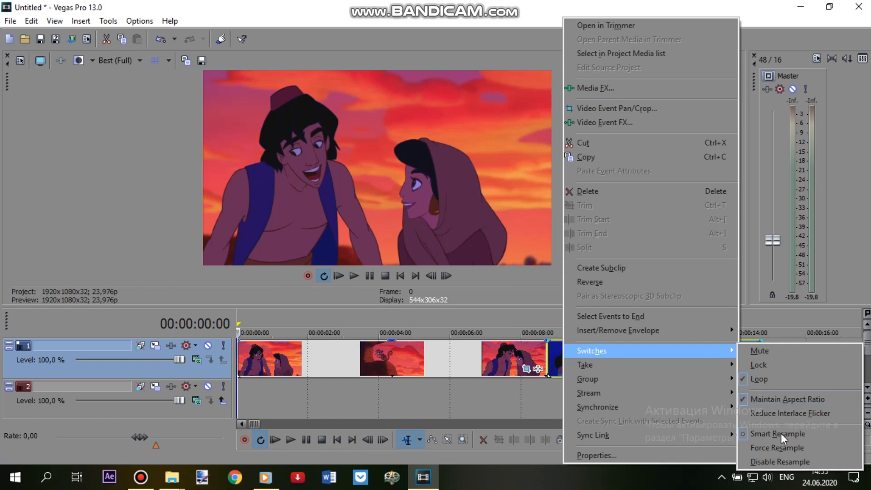
click(773, 459)
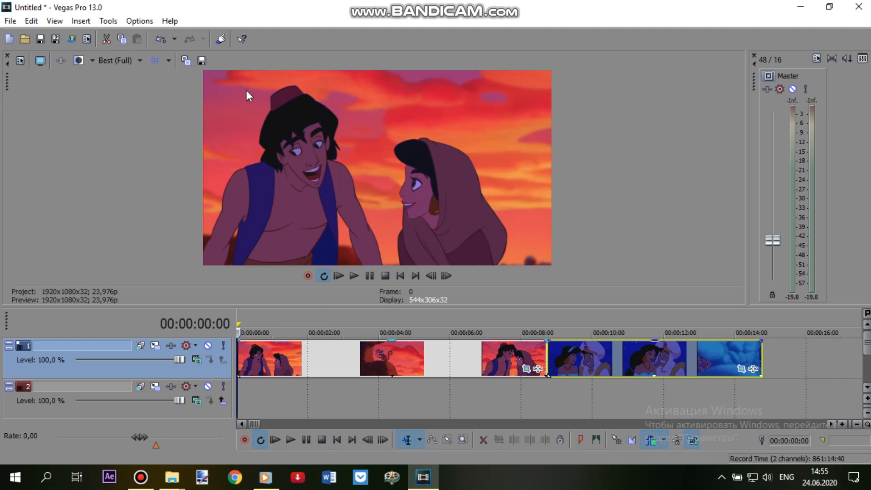
- Save a snapshot of the sunset clip's first frame to the desktop as Image1.png
click(202, 61)
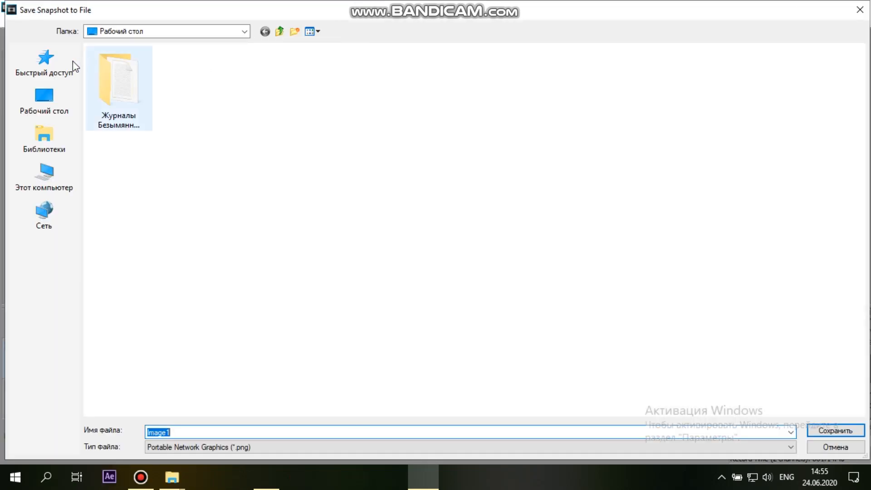
click(53, 103)
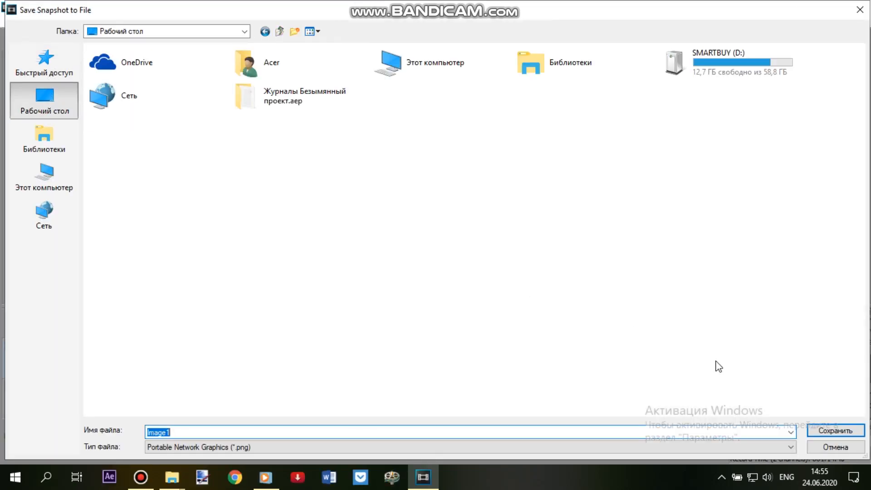
click(837, 431)
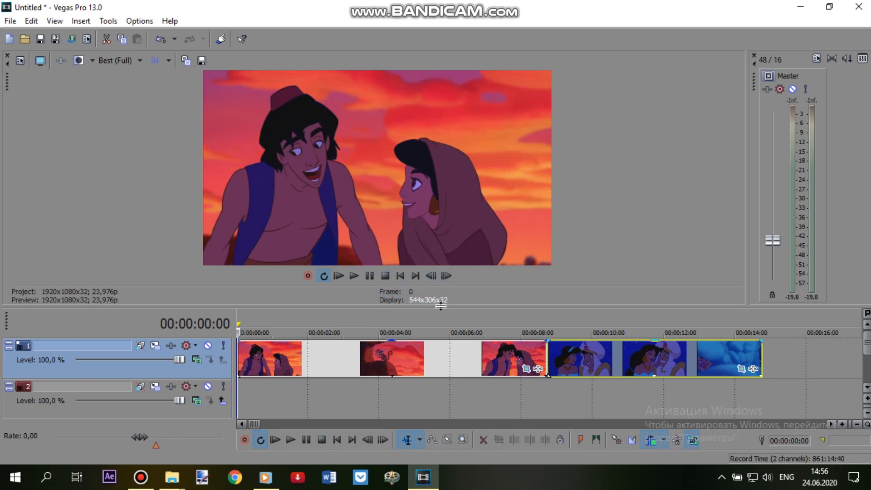
- Step through the opening frames of the blue night clip up to 00:00:09:08
click(550, 355)
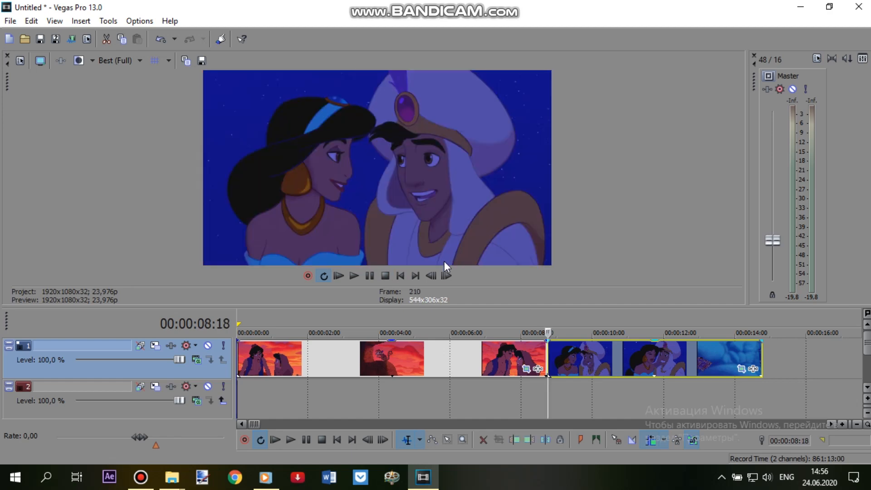
click(446, 275)
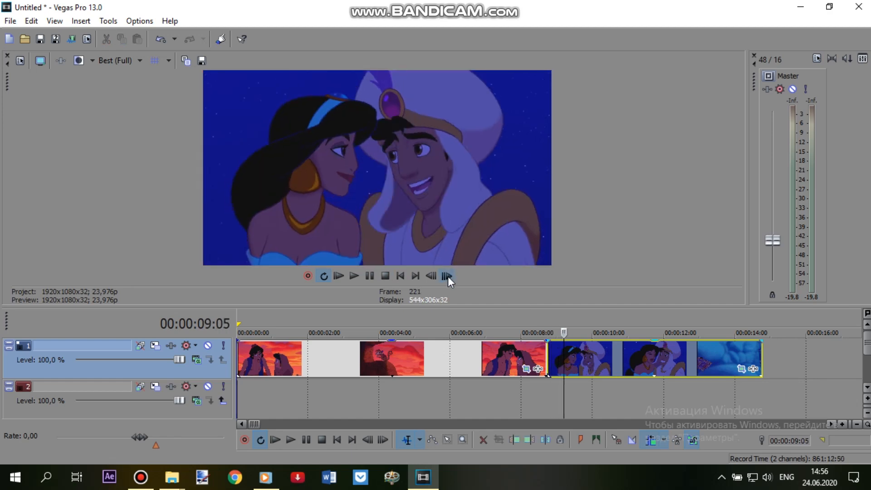
click(447, 276)
click(446, 276)
click(447, 275)
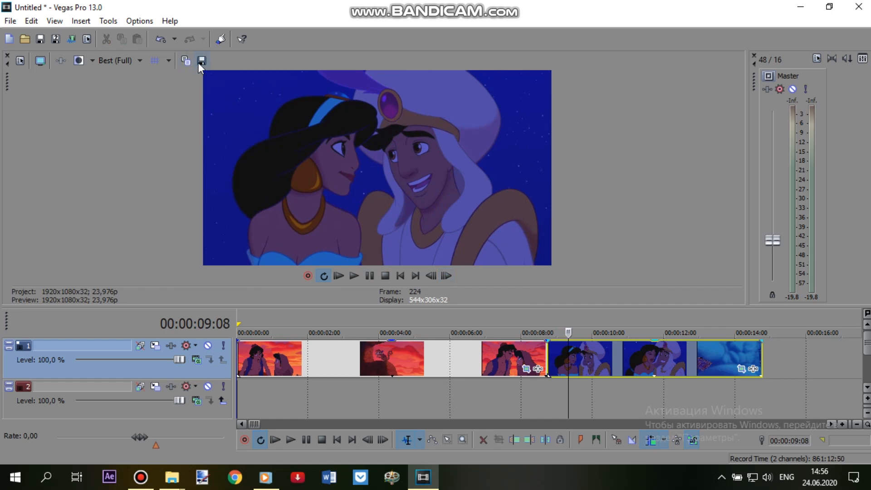
- Apply the saved filter package nn, with Brightness and Contrast and Color Curves, to the sunset clip
click(239, 353)
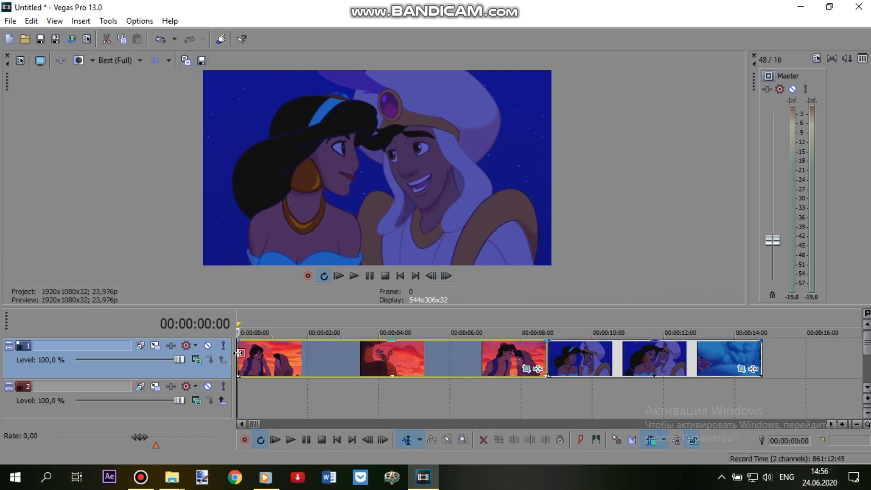
scroll(301, 380, up, 9)
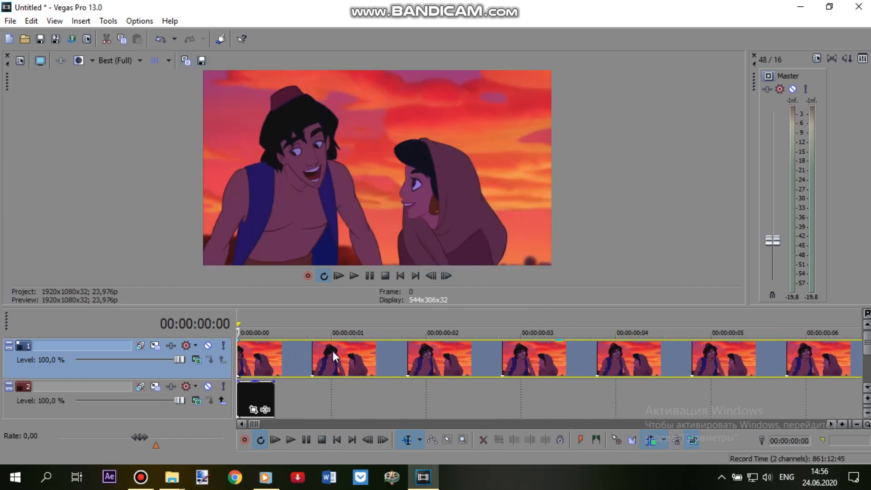
scroll(333, 350, down, 9)
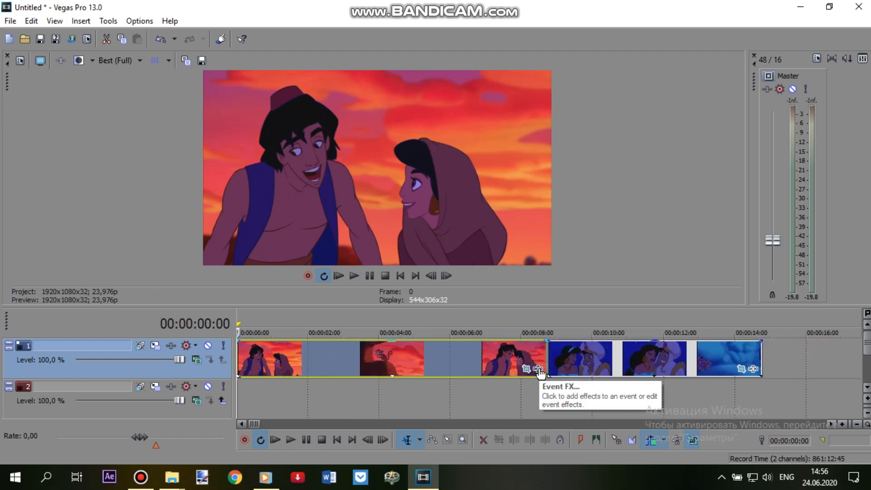
click(538, 369)
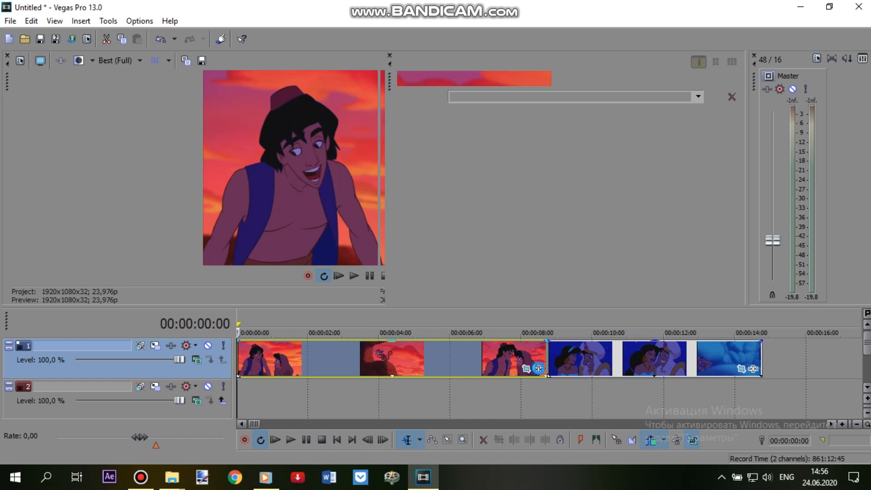
double_click(317, 309)
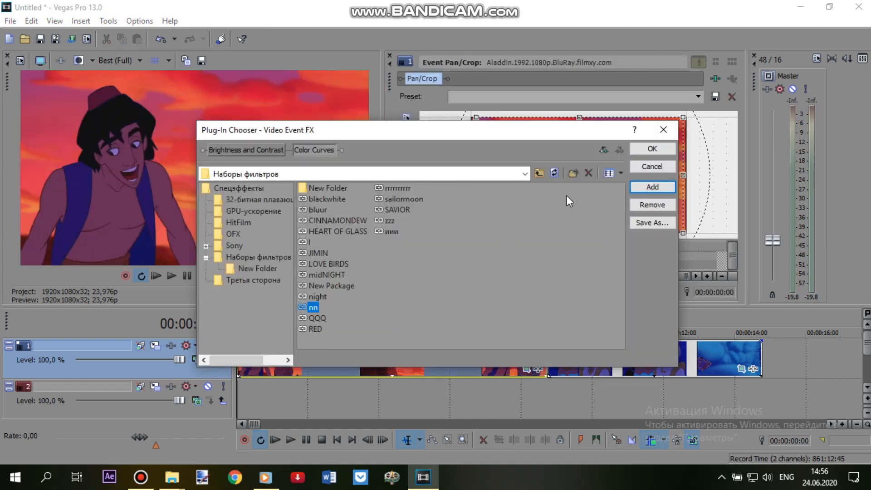
click(654, 149)
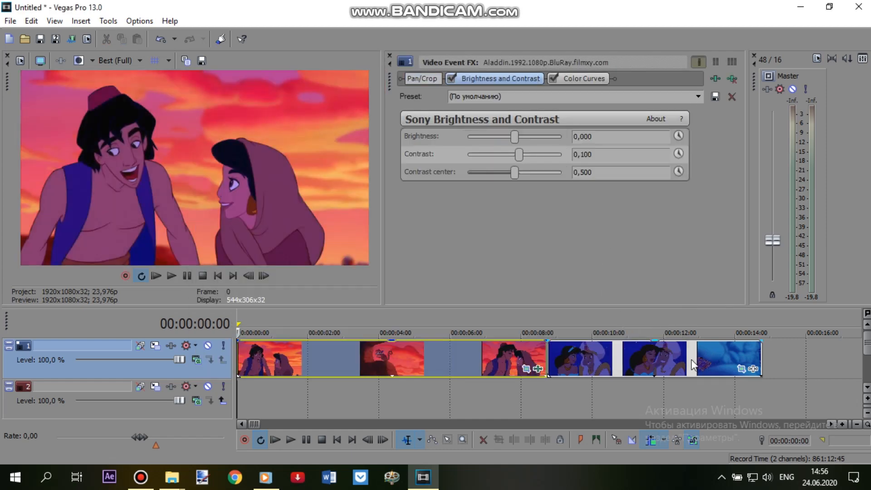
- Apply the same nn filter package to the blue night clip on track 1
click(680, 359)
click(753, 370)
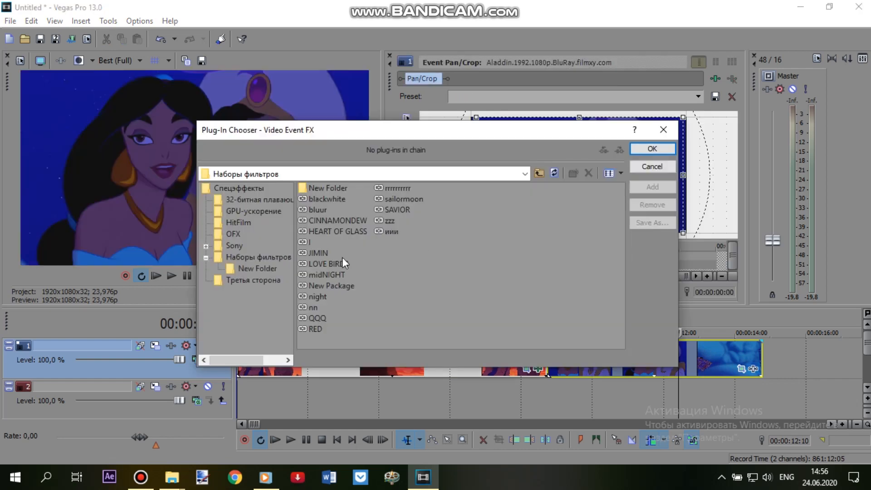
double_click(313, 308)
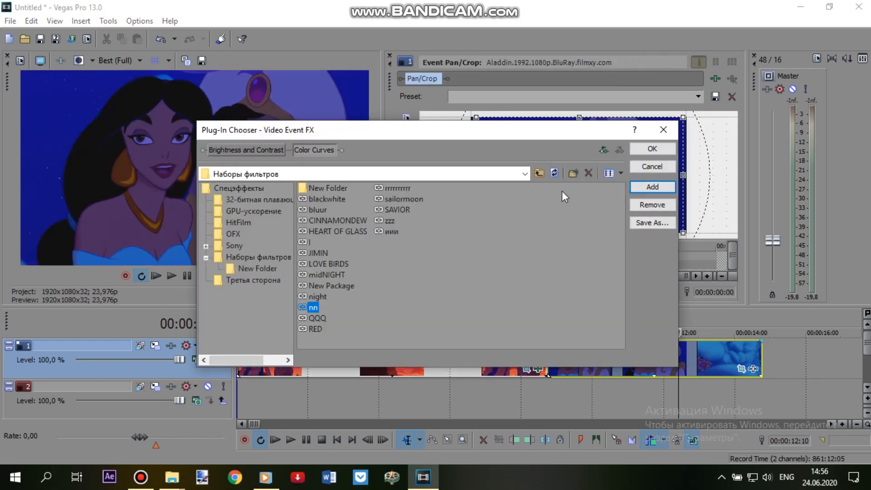
click(652, 148)
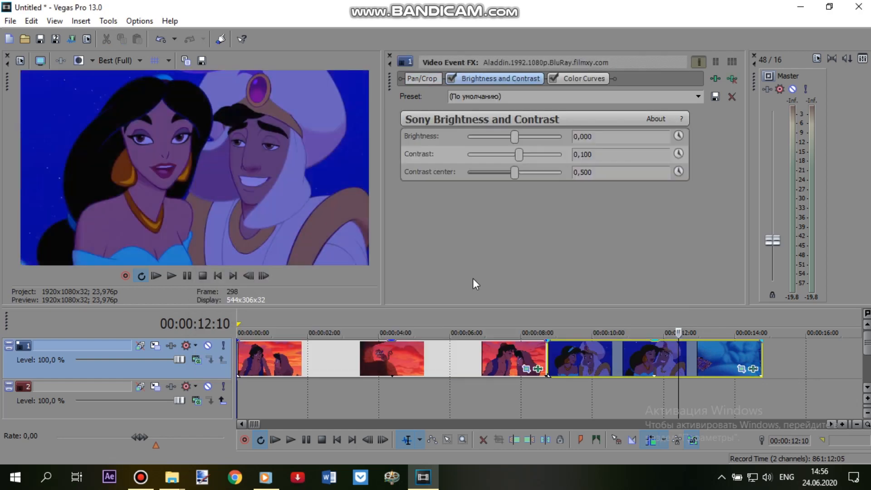
- Save a snapshot of the filtered sunset clip's first frame, replacing Image1.png on the desktop
click(240, 355)
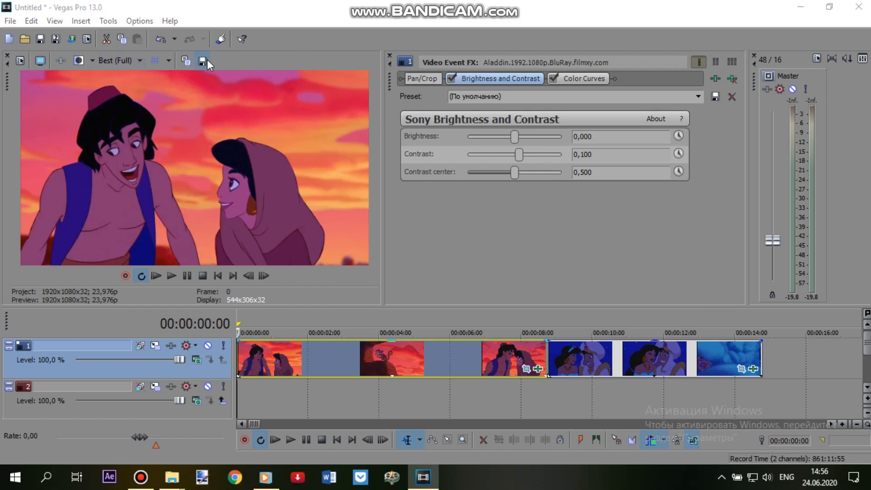
click(203, 61)
double_click(187, 98)
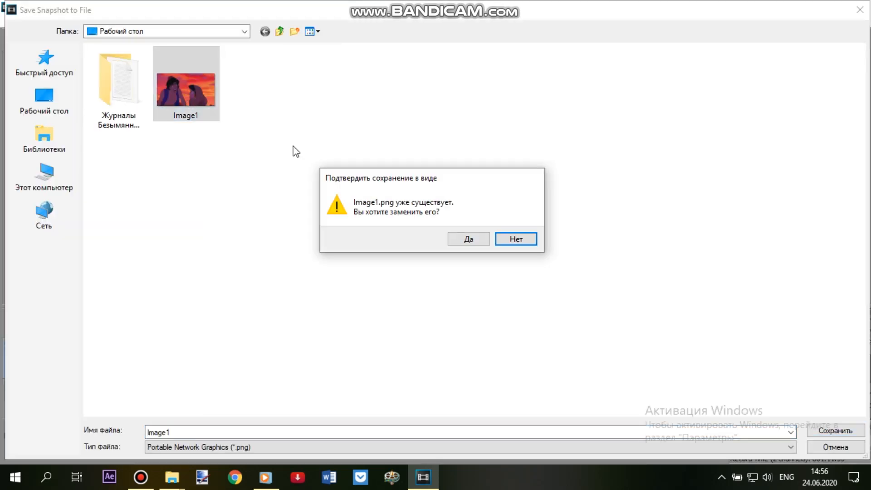
click(466, 242)
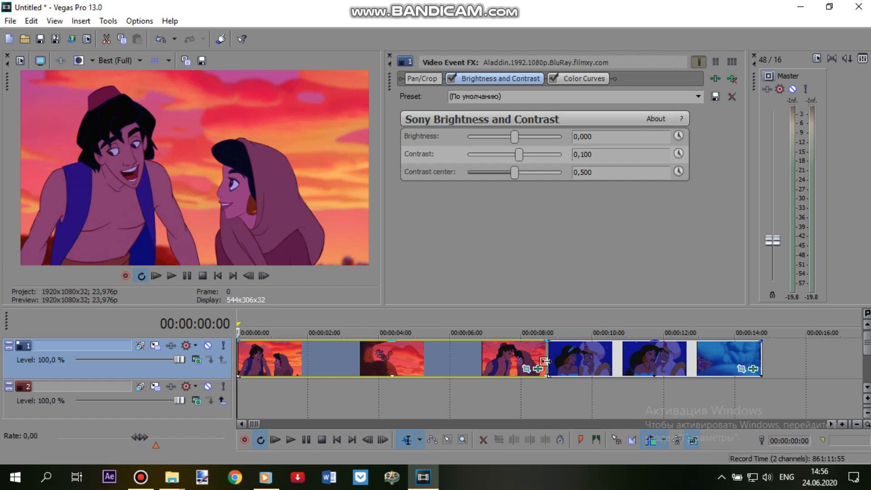
- Save a snapshot of the blue night clip at 00:00:09:07 to the desktop as Image2.png, and close the event effects window
click(545, 361)
click(551, 349)
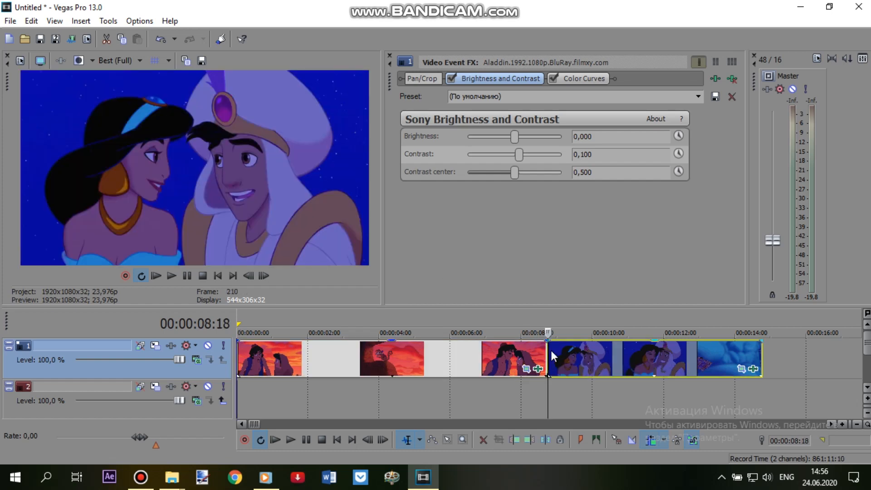
click(554, 350)
click(568, 354)
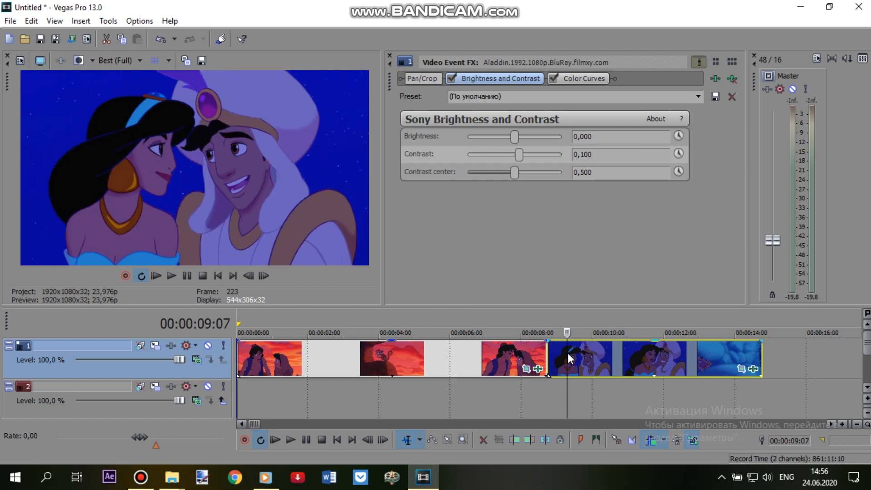
click(202, 61)
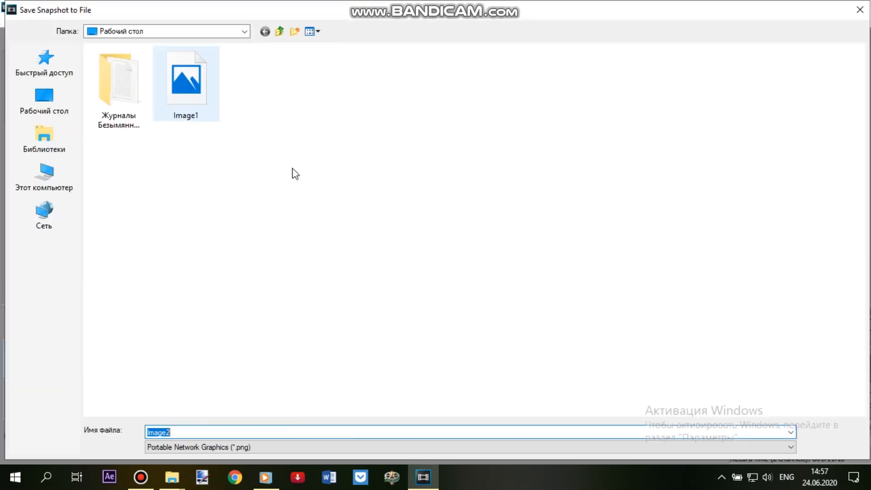
click(828, 433)
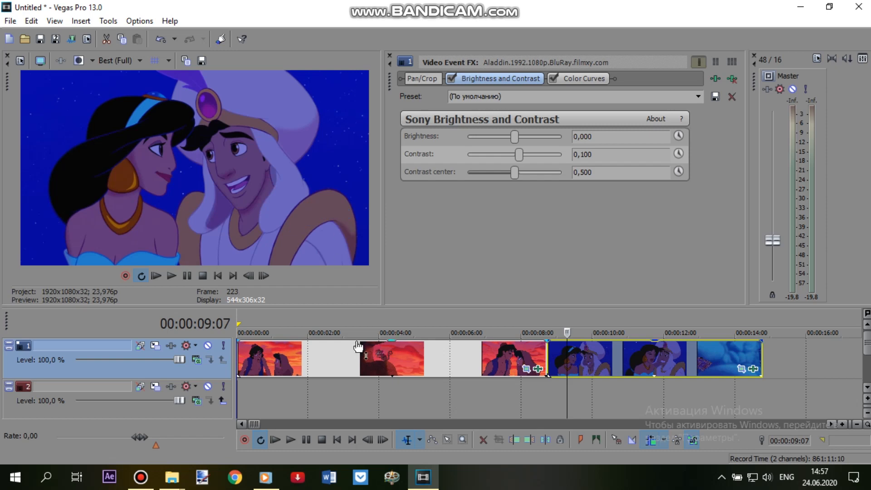
click(390, 55)
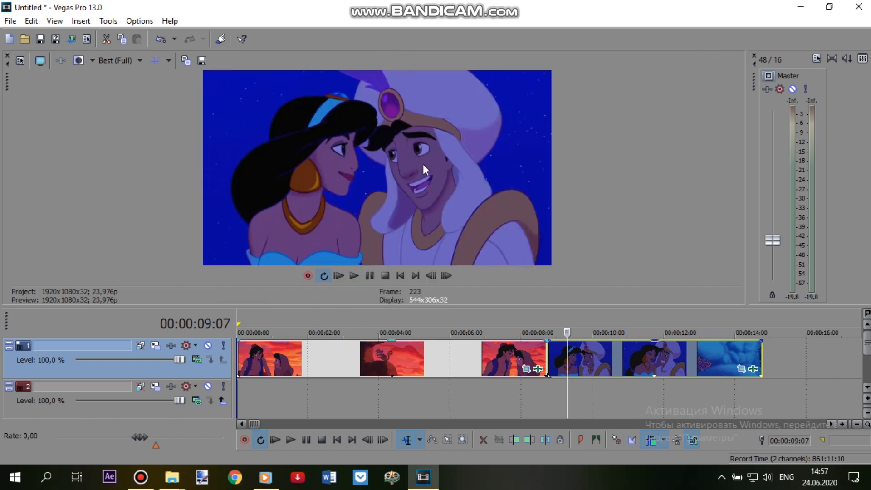
- Close Vegas Pro and import Image1 and Image2 from the desktop into the After Effects project
click(859, 6)
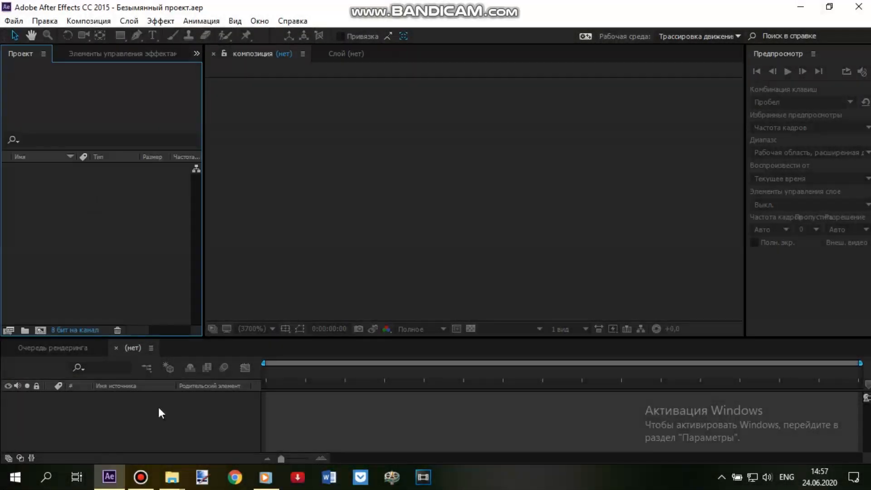
double_click(81, 209)
drag(528, 255, 442, 250)
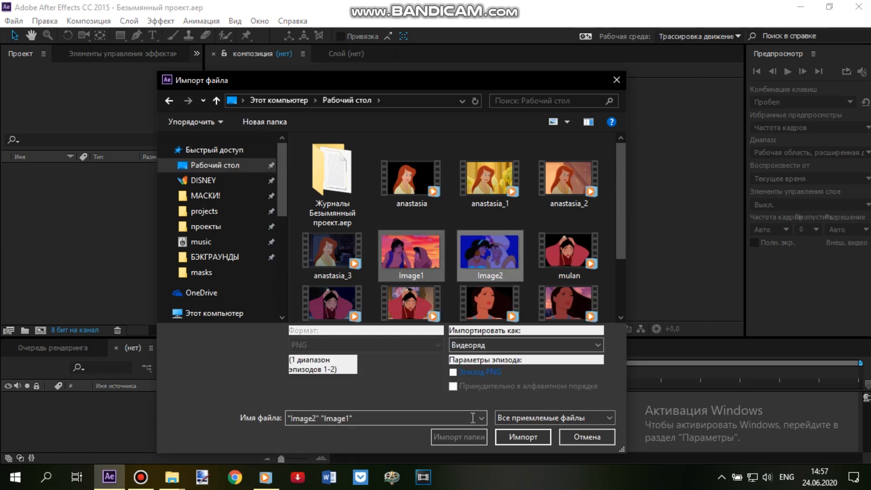
key(Return)
- Create a composition from Image1.png and add Image2.png as the layer beneath it
click(45, 167)
drag(43, 181, 122, 418)
click(44, 173)
click(127, 395)
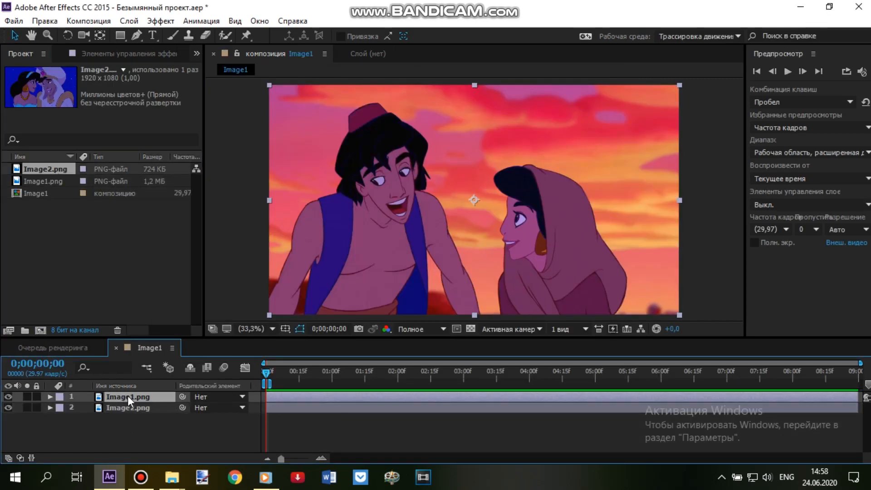
- Use the Roto Brush on the Image1.png layer to select the hooded woman
key(alt+w)
double_click(127, 395)
drag(530, 157, 550, 245)
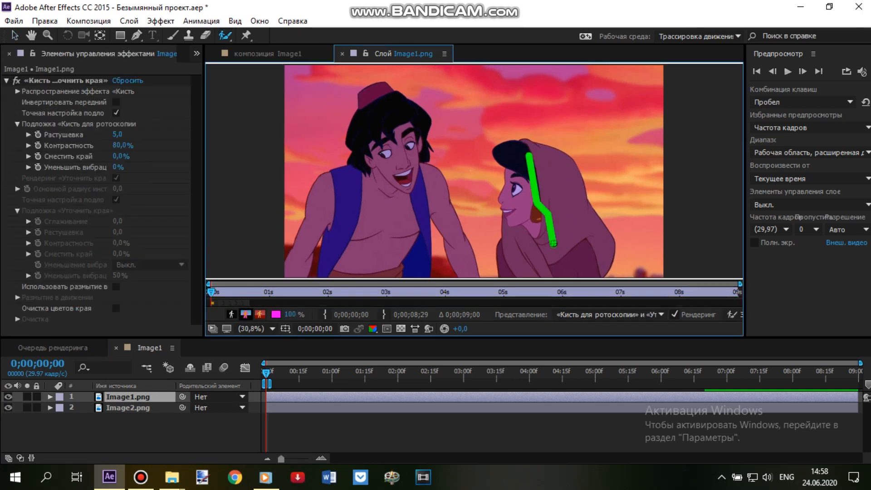
- Change the roto outline color to yellow, and set the Image1.png matte's feather to 11.4 and shift edge to -7%
click(275, 314)
click(280, 232)
drag(123, 135, 115, 157)
click(273, 54)
- Select Jasmine on the Image2.png layer with the Roto Brush, set feather to 13, and extend the selection over her headband
double_click(127, 408)
mouse_move(413, 109)
mouse_down()
mouse_move(387, 176)
mouse_move(379, 268)
mouse_up()
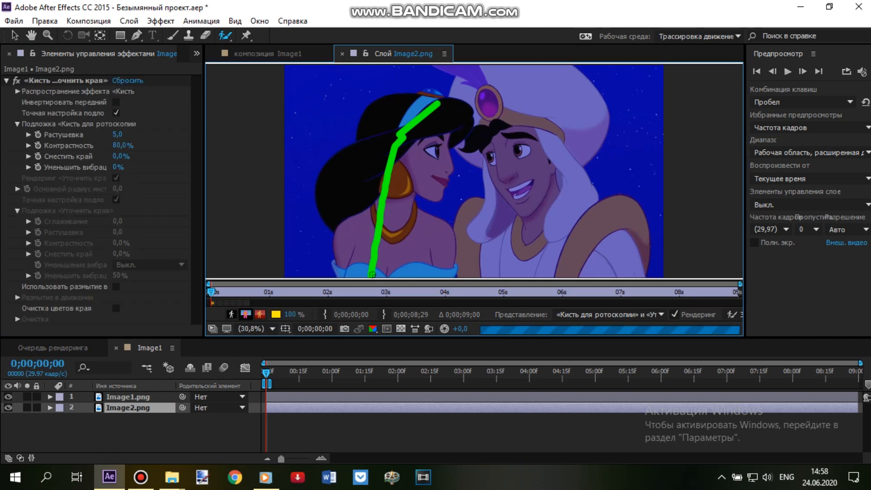
drag(119, 134, 155, 135)
scroll(348, 84, up, 3)
drag(348, 83, 431, 273)
drag(399, 140, 469, 146)
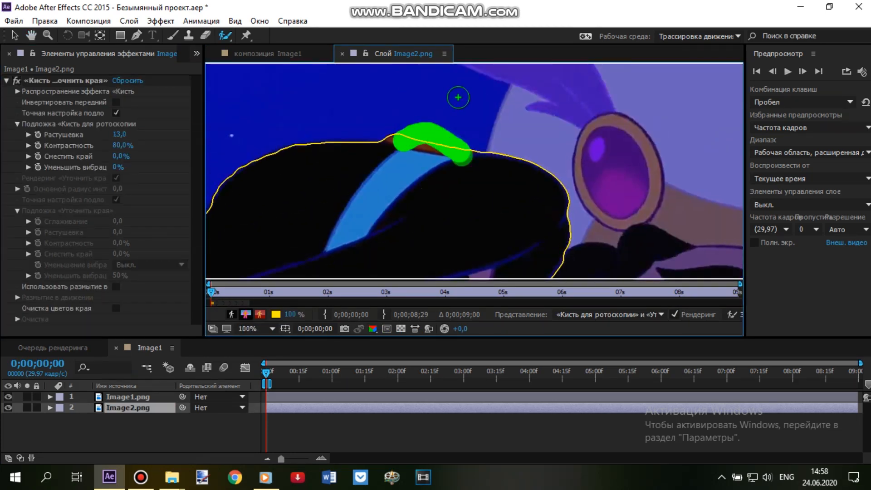
- Set the Image2.png matte's feather to 20.7, refine the selection along Jasmine's hair, and return to the composition view
mouse_move(120, 135)
mouse_down()
mouse_move(191, 141)
mouse_move(176, 142)
mouse_up()
scroll(430, 223, down, 1)
drag(430, 224, 592, 203)
scroll(547, 165, up, 1)
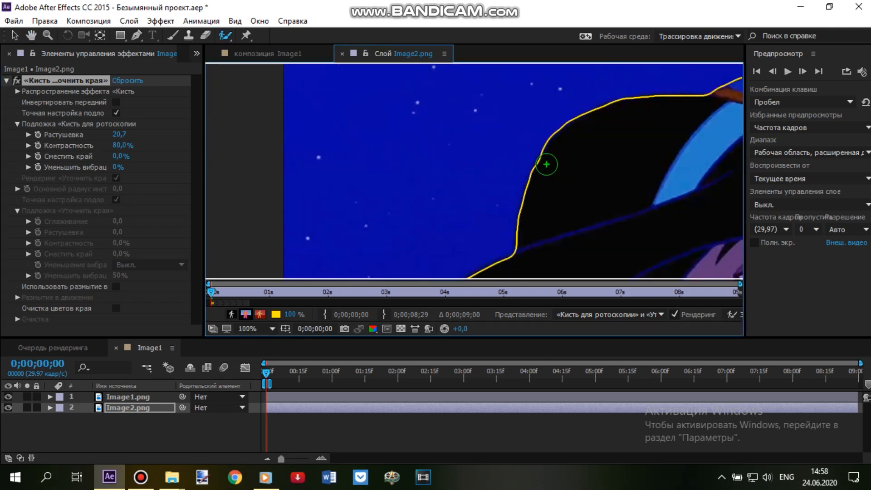
drag(546, 165, 567, 175)
scroll(567, 175, down, 1)
mouse_move(602, 270)
mouse_down()
mouse_move(465, 128)
mouse_move(454, 141)
mouse_up()
click(295, 54)
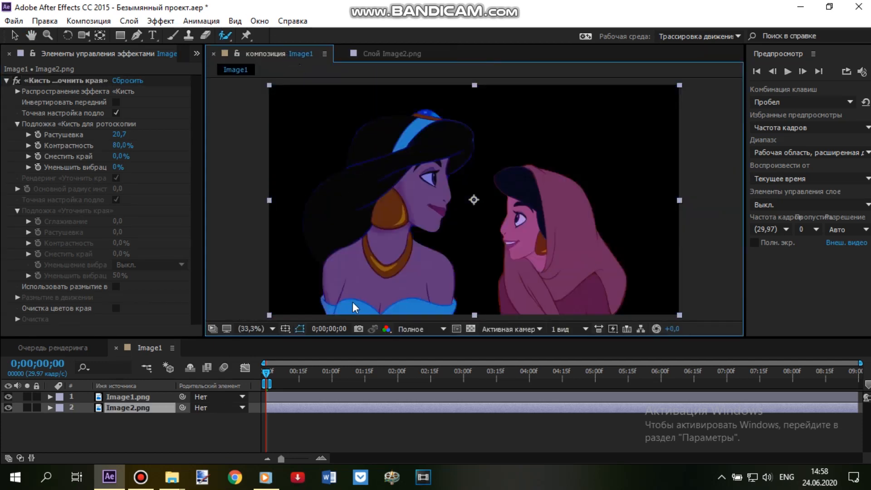
- Hide the Image2.png layer and add the Image1 composition to the render queue
click(8, 408)
click(117, 386)
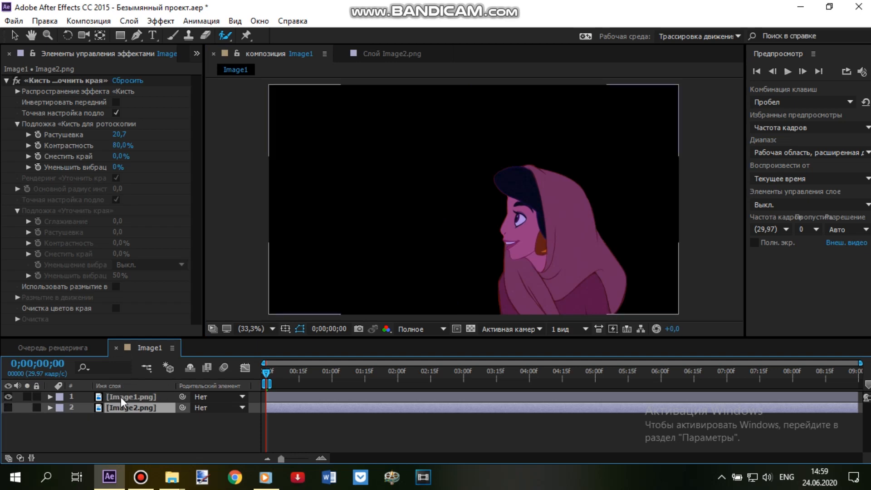
click(123, 398)
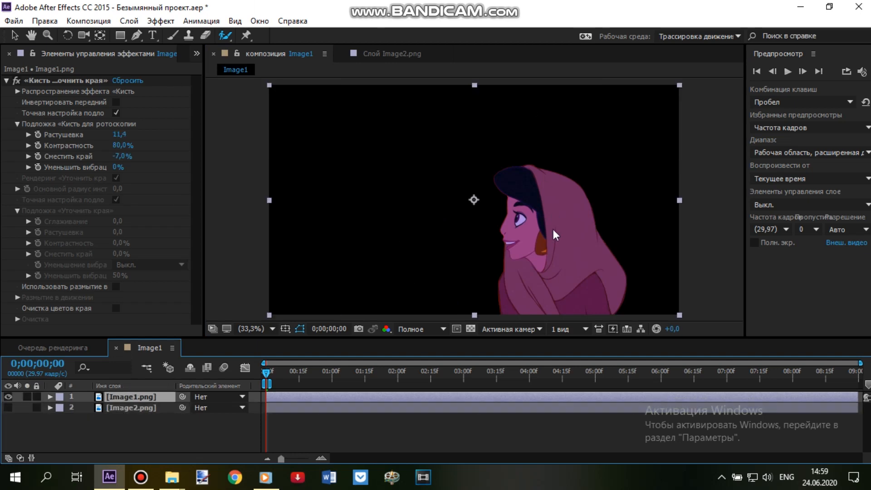
click(76, 26)
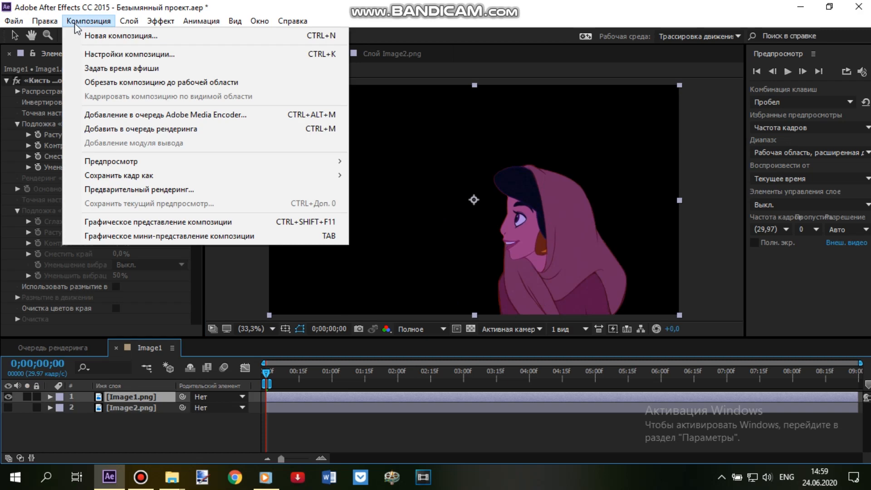
click(197, 130)
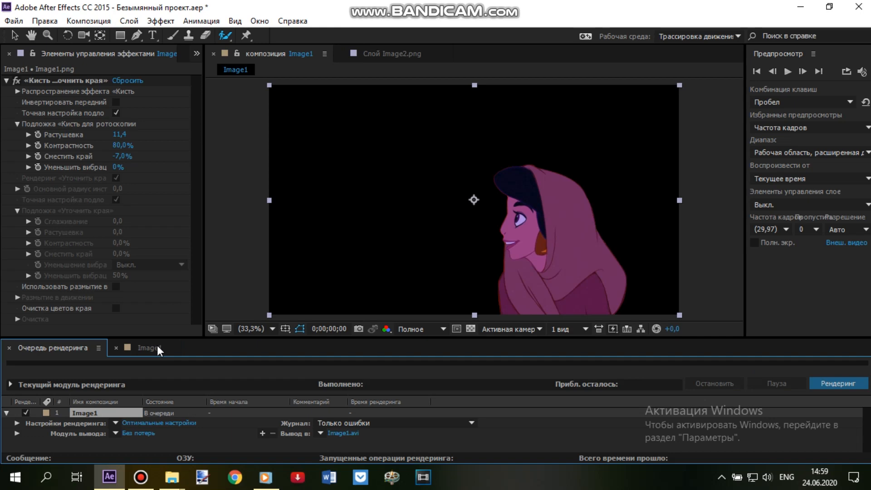
- Set the queued Image1 render's output module to a PNG sequence with RGB plus alpha in Millions of Colors+
click(148, 433)
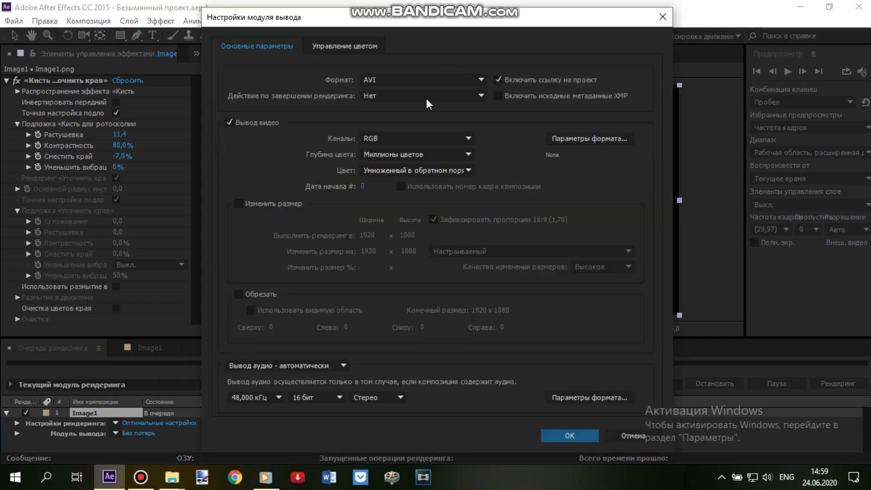
click(388, 80)
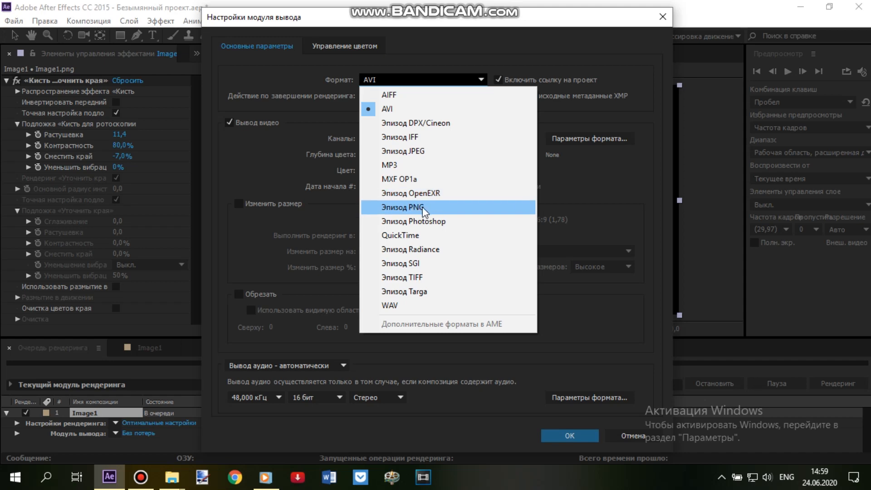
click(423, 208)
click(391, 139)
click(398, 182)
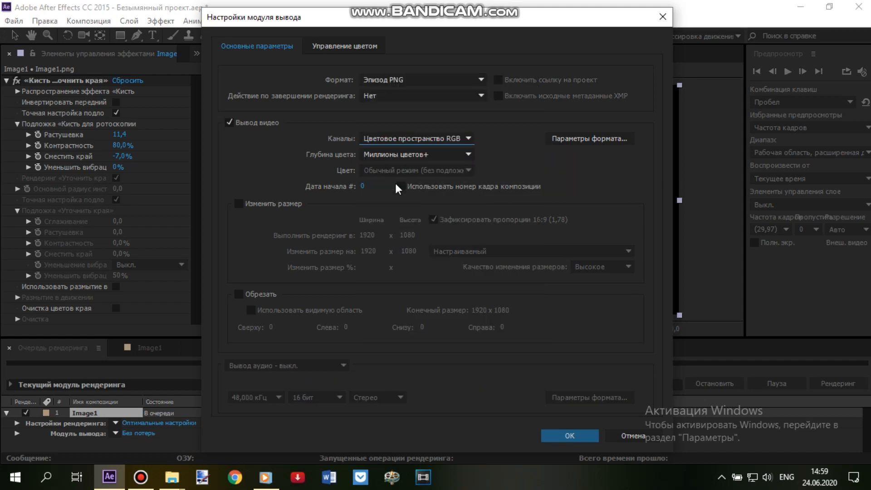
click(565, 434)
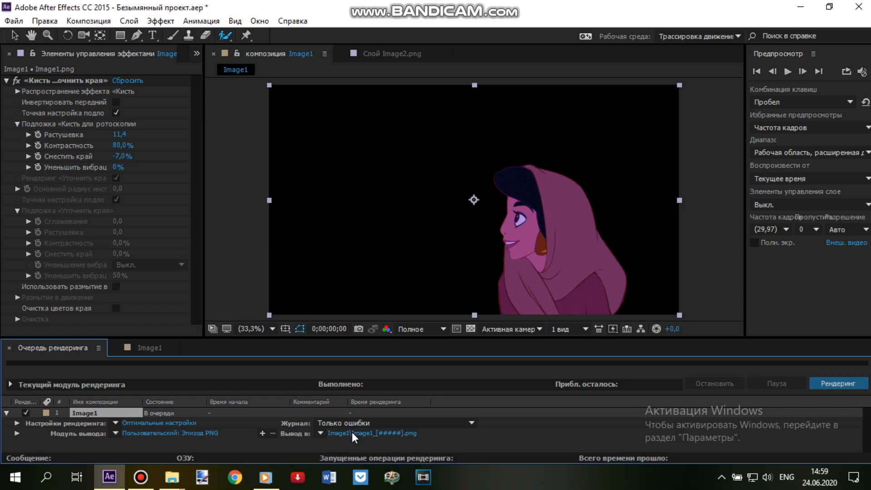
- Save the render output to the desktop under the name u without a subfolder, and render it
click(402, 435)
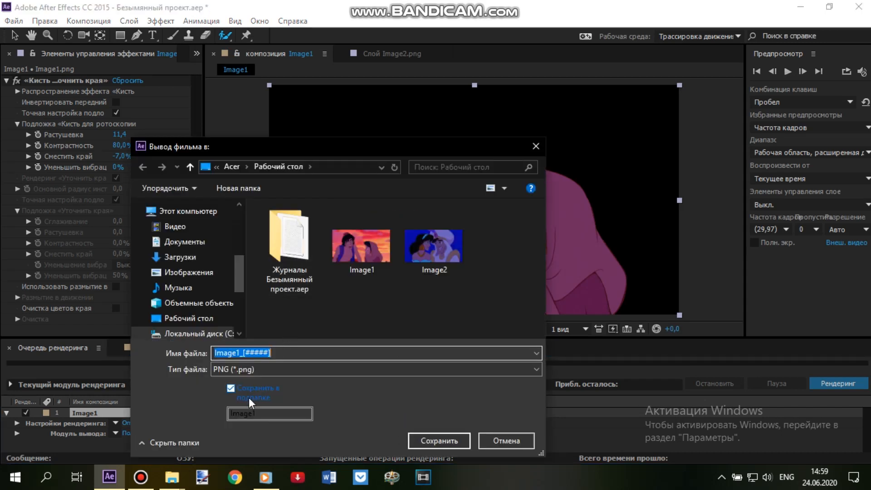
click(241, 390)
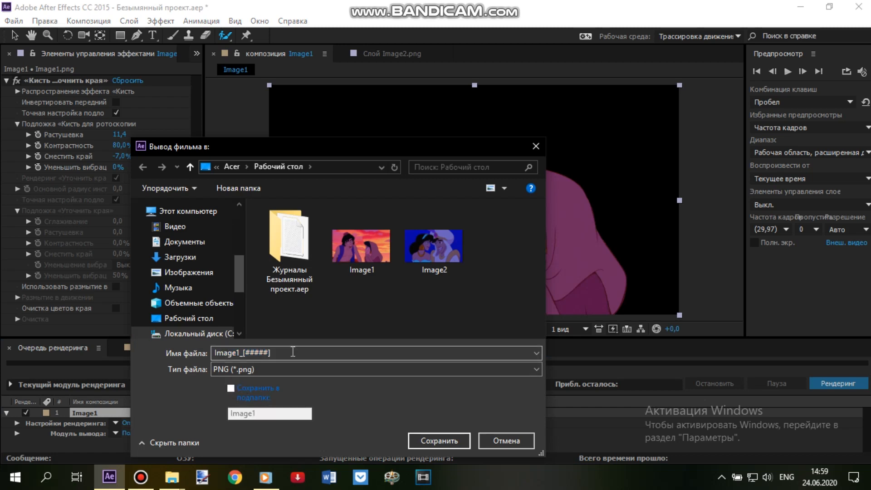
click(292, 353)
text(u)
click(425, 440)
click(839, 383)
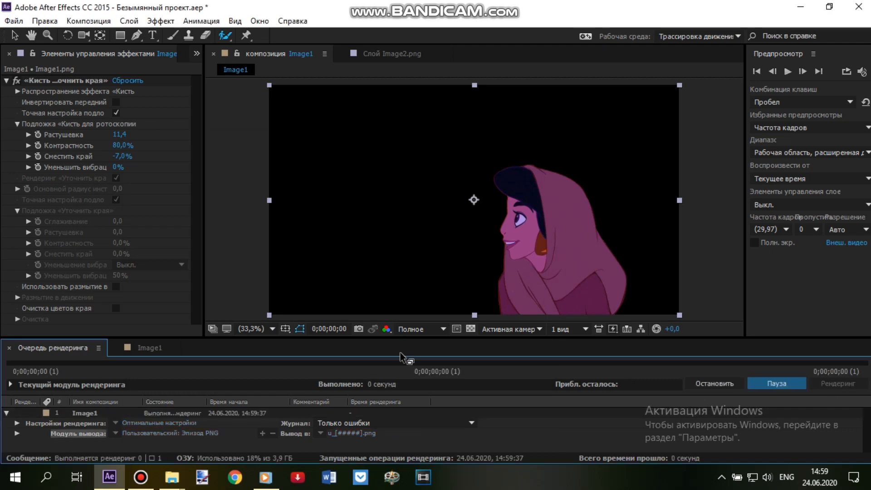
- Show the Image2.png layer, hide Image1.png, and add the Image1 composition to the render queue again
click(150, 350)
click(8, 397)
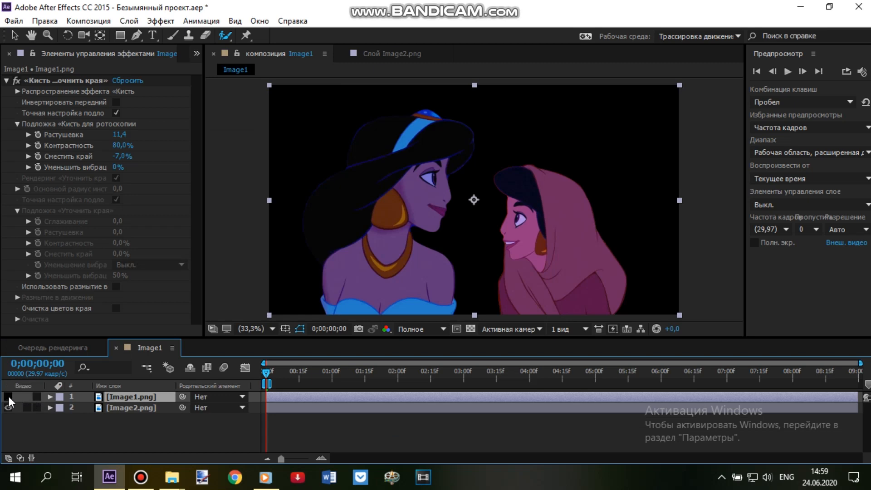
click(8, 397)
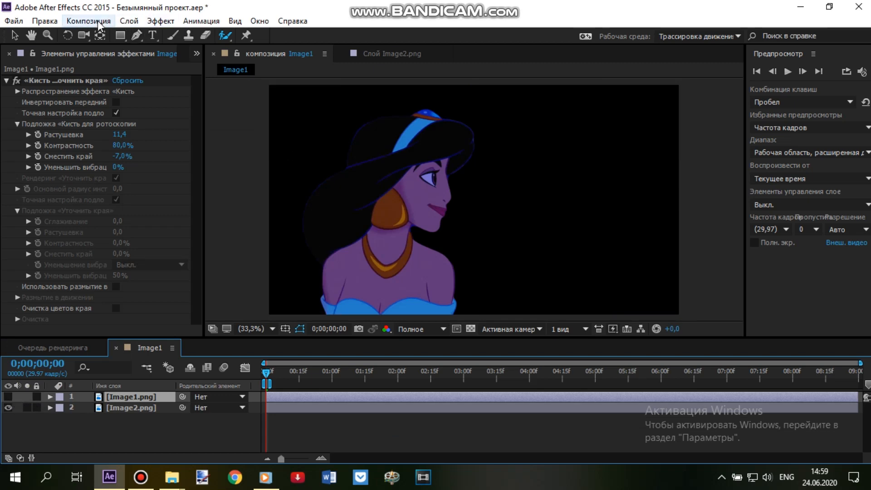
click(100, 23)
click(155, 131)
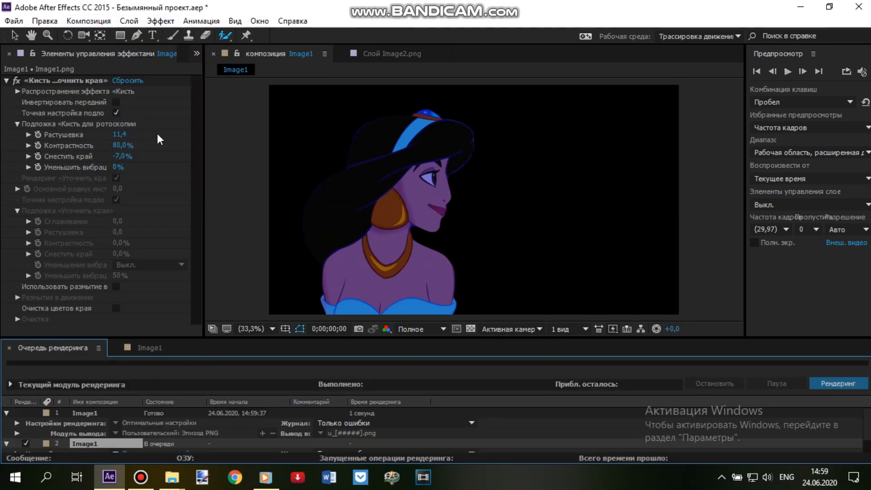
- Set the second Image1 render item's output module to a PNG sequence with RGB plus alpha
click(138, 448)
click(380, 79)
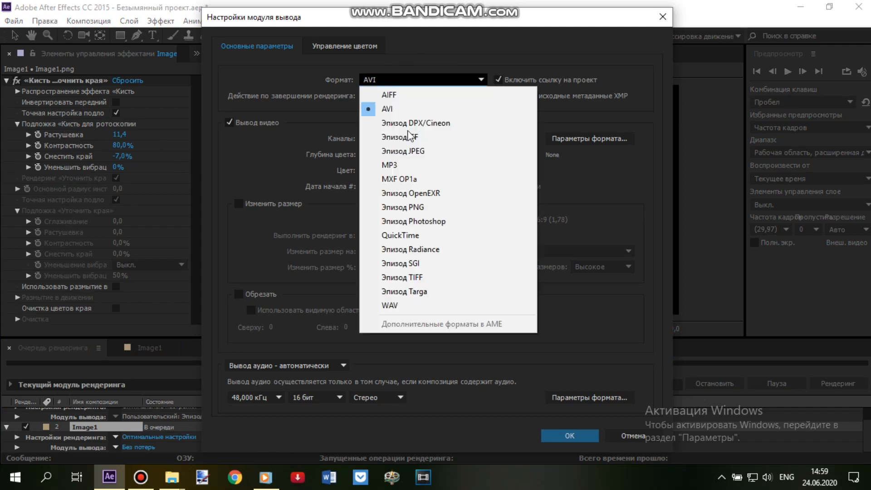
click(404, 207)
scroll(398, 138, down, 2)
click(566, 441)
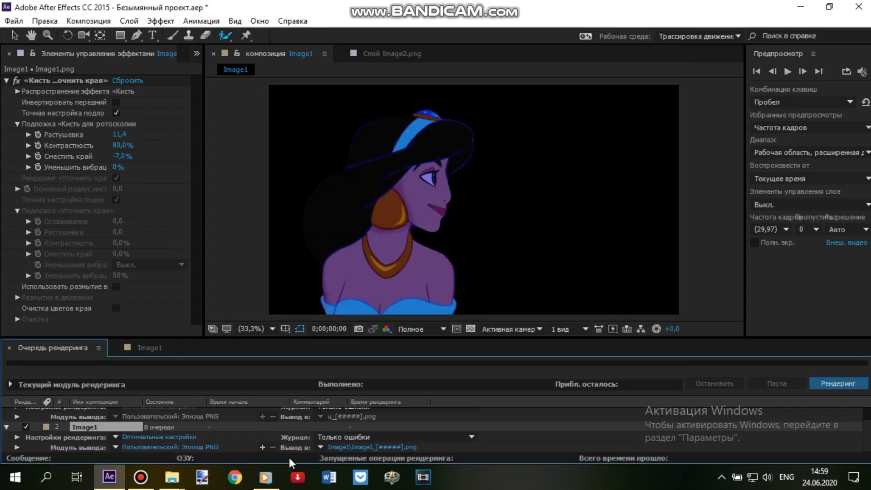
- Name the second render's output file h on the desktop and render it
click(338, 447)
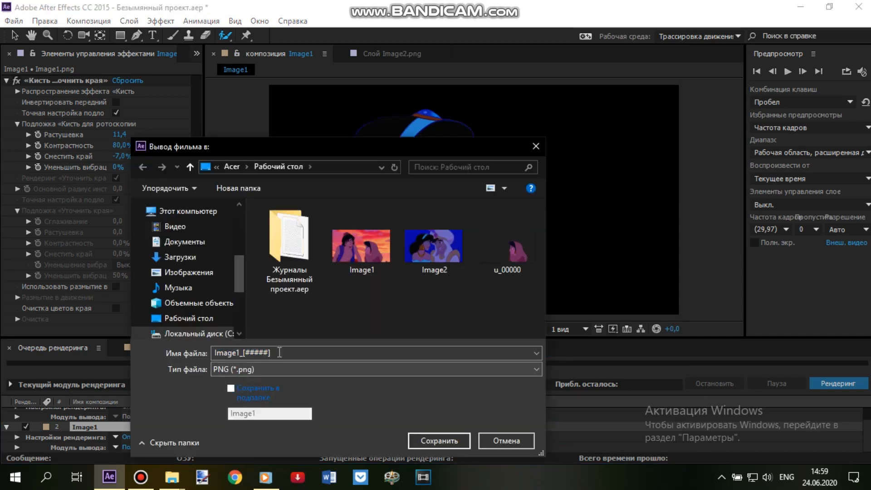
text(h)
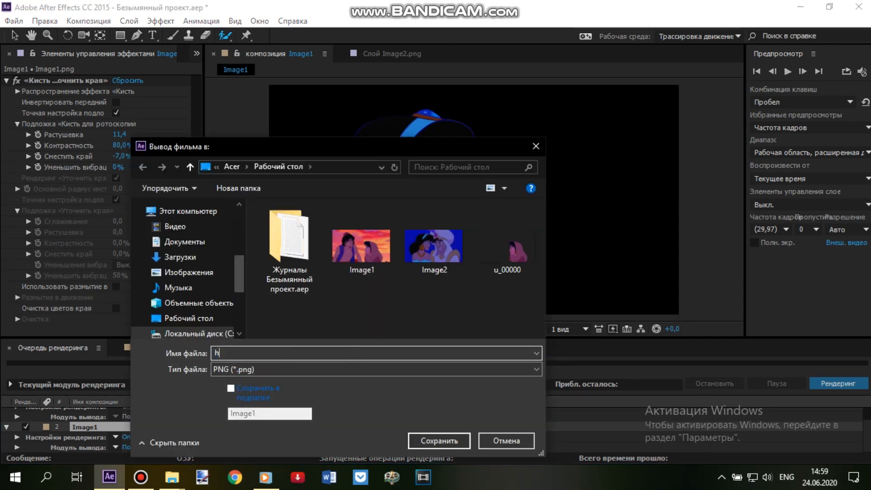
click(443, 443)
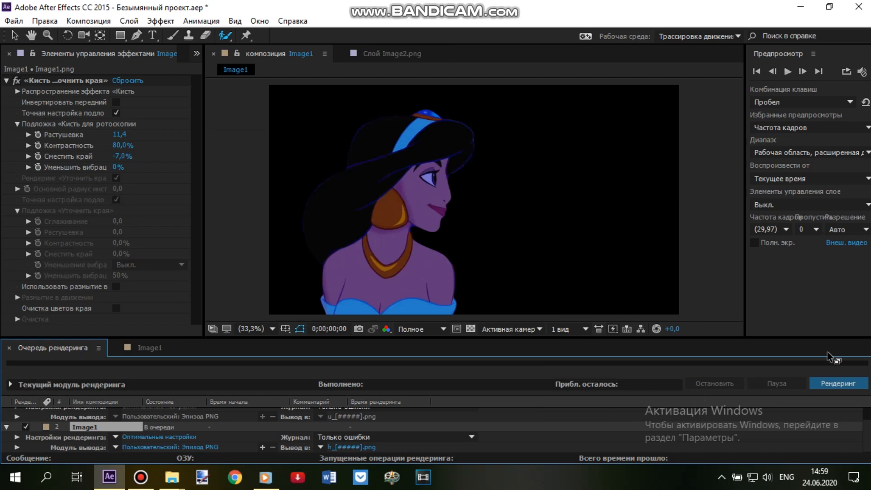
click(826, 382)
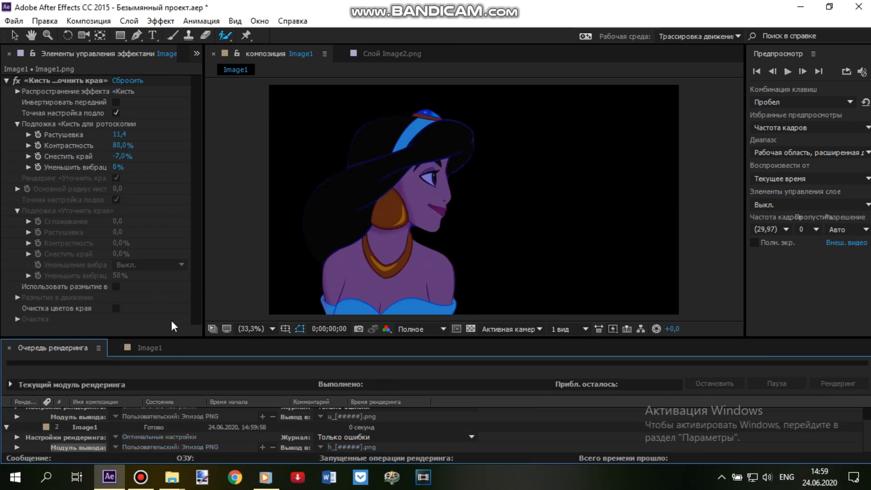
- Delete the Image1.png and Image2.png layers from the Image1 composition and bring up the project's item list
click(150, 348)
drag(118, 426, 149, 389)
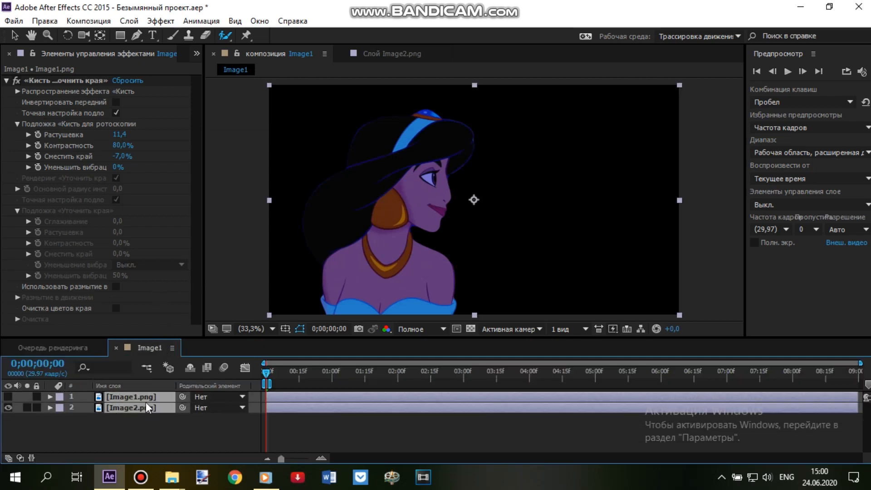
key(Delete)
click(199, 49)
click(207, 67)
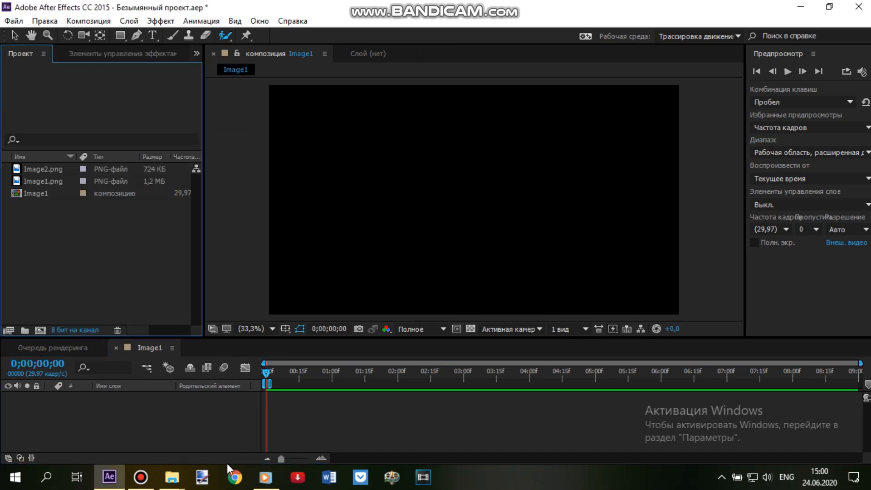
- Switch to File Explorer, open the desktop folder, and move its window clear of the project items
mouse_move(172, 477)
click(117, 410)
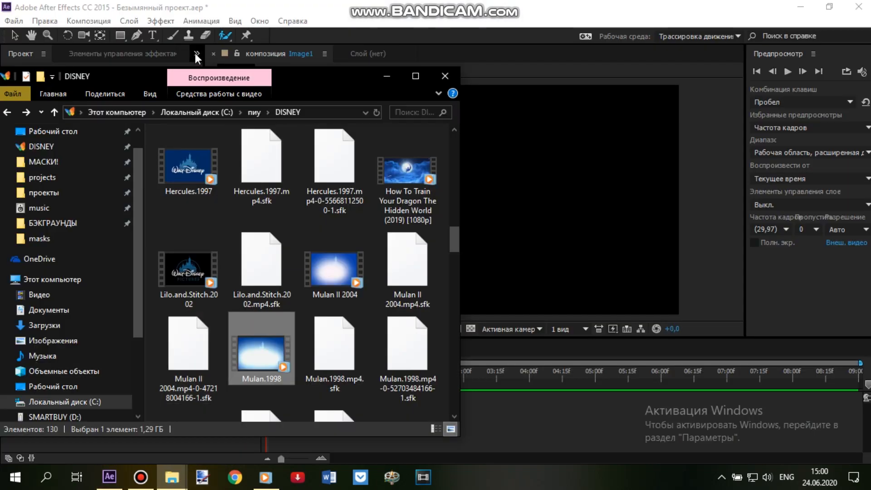
click(58, 132)
drag(115, 76, 267, 83)
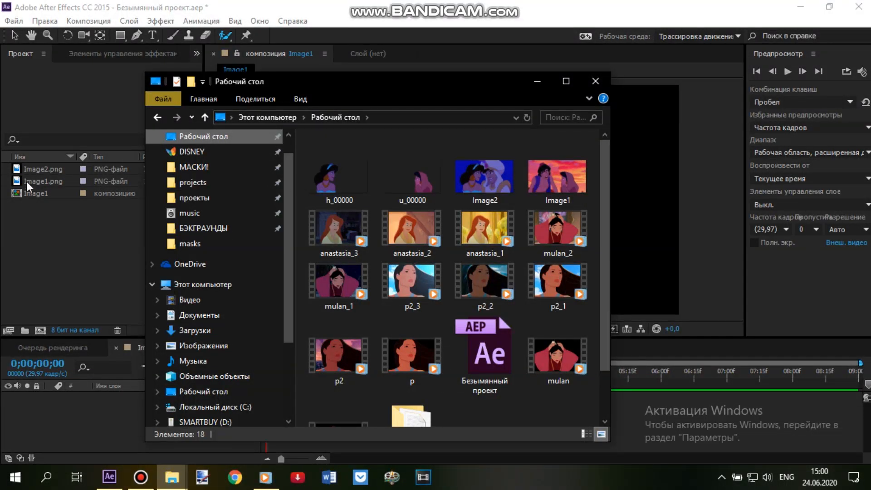
- Back in After Effects, create a project folder and move Image1.png, Image2.png and the Image1 composition into it
click(43, 179)
click(38, 221)
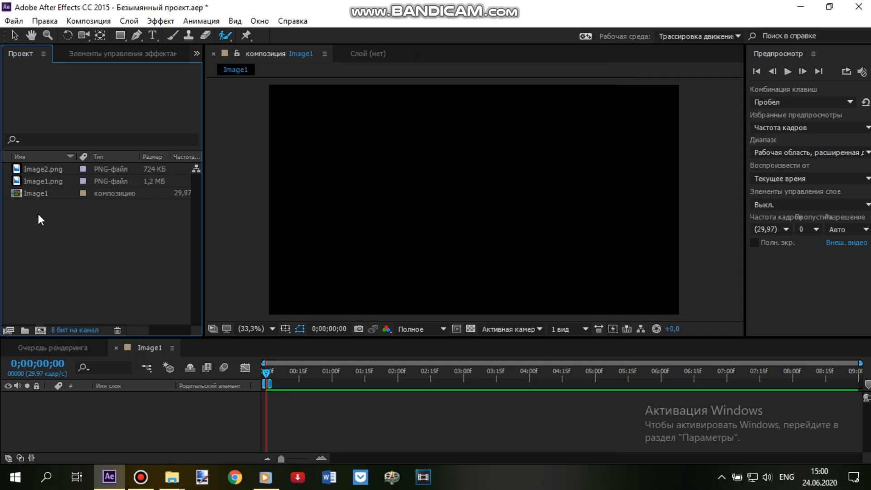
click(25, 330)
drag(30, 219, 50, 171)
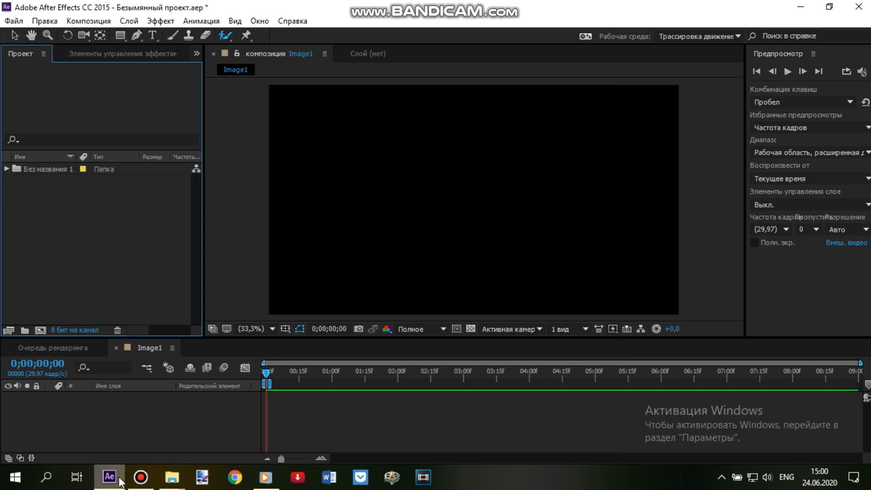
- Import the rendered h_00000 and u_00000 images from the desktop folder in File Explorer into the After Effects project
click(171, 477)
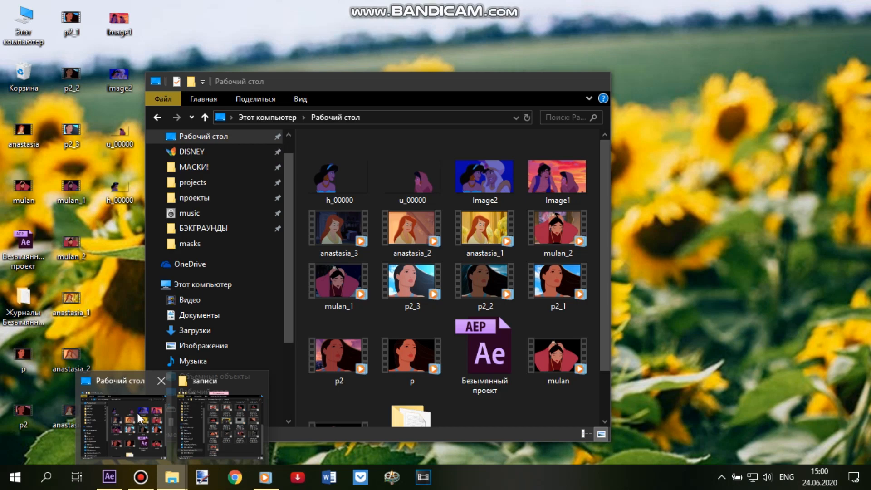
click(137, 414)
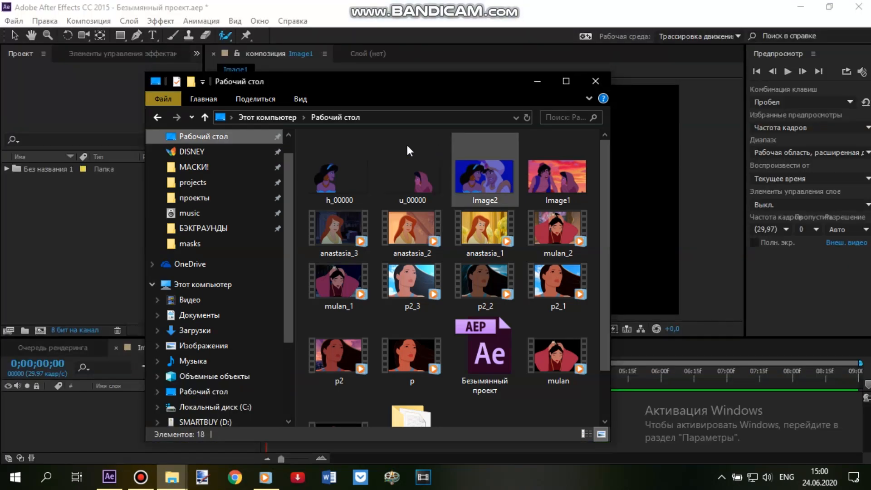
drag(300, 178, 429, 177)
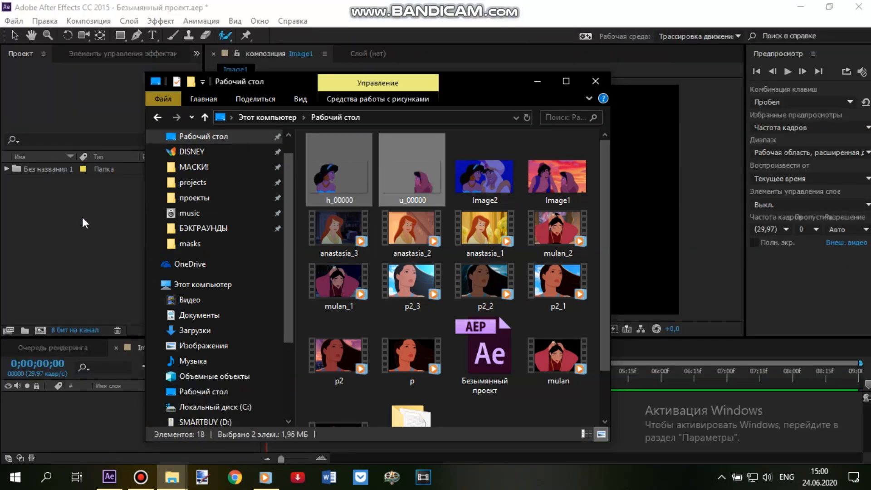
drag(83, 216, 82, 215)
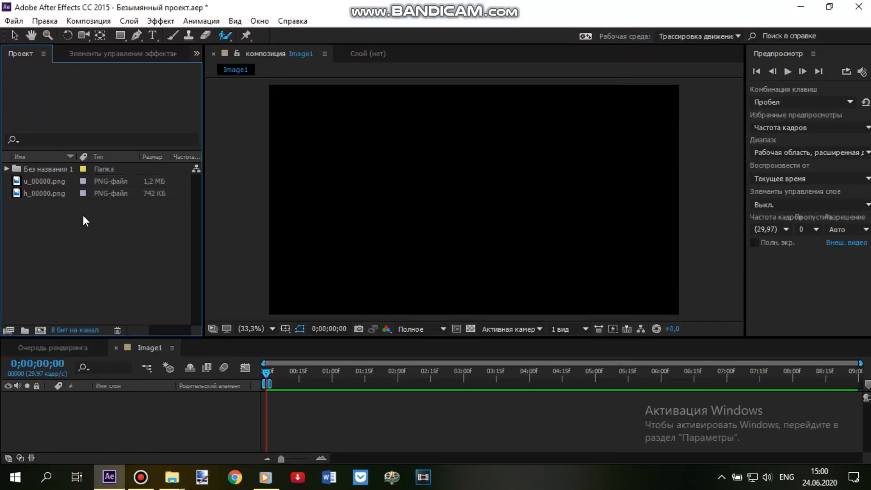
- Create a composition from h_00000.png, add u_00000.png beneath it as a hidden layer, and enlarge the composition view
click(35, 191)
drag(34, 192, 47, 330)
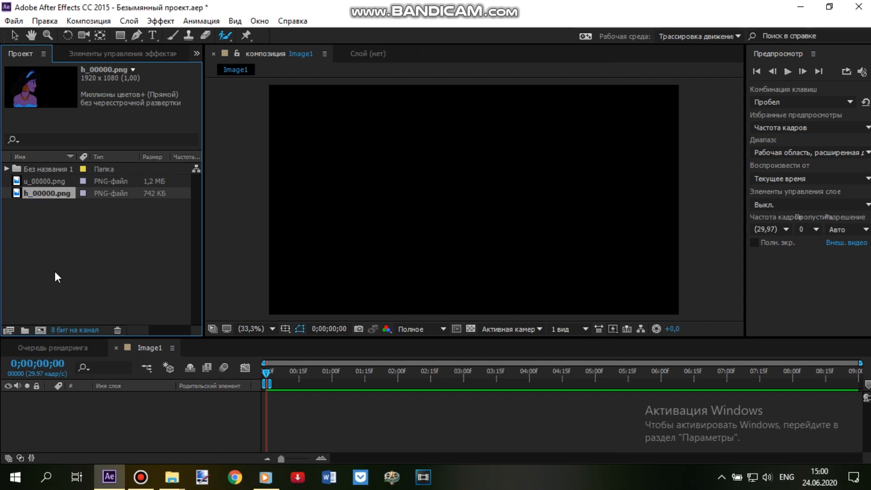
drag(29, 181, 132, 408)
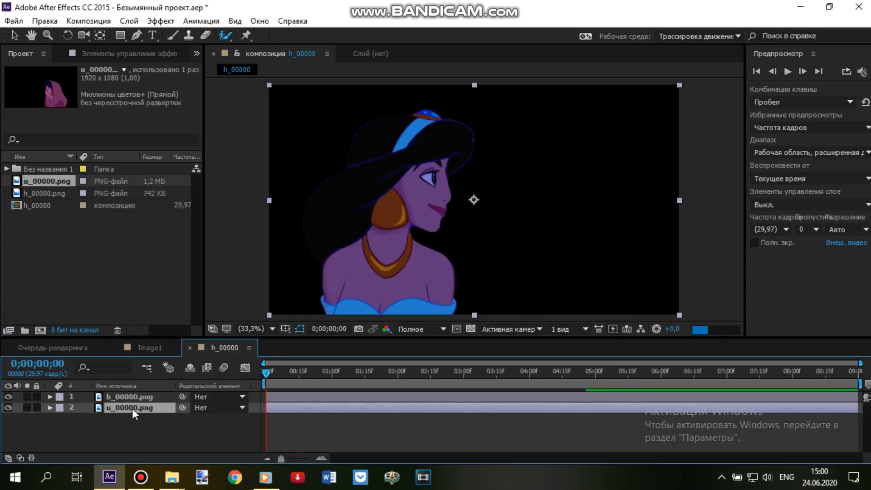
click(8, 408)
drag(495, 338, 492, 364)
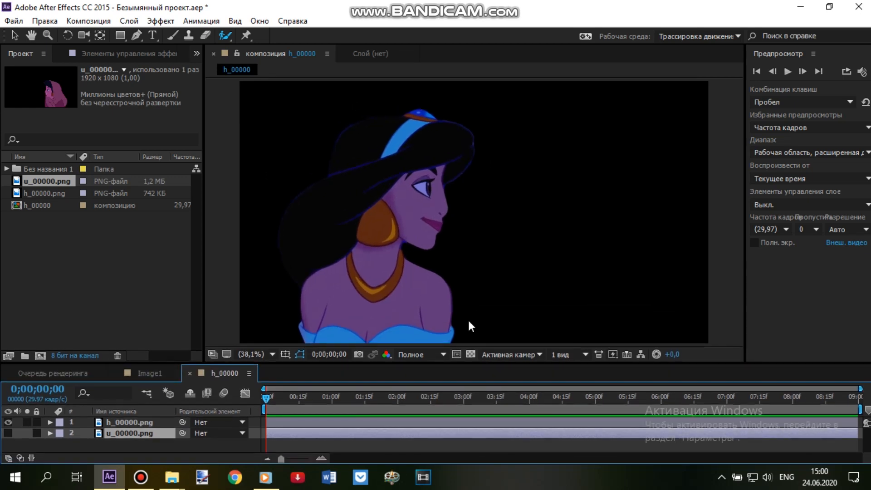
click(491, 223)
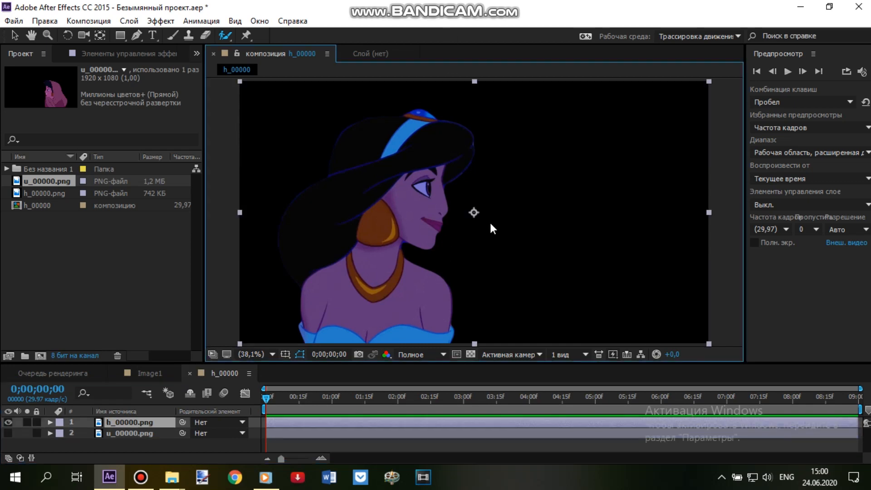
click(99, 261)
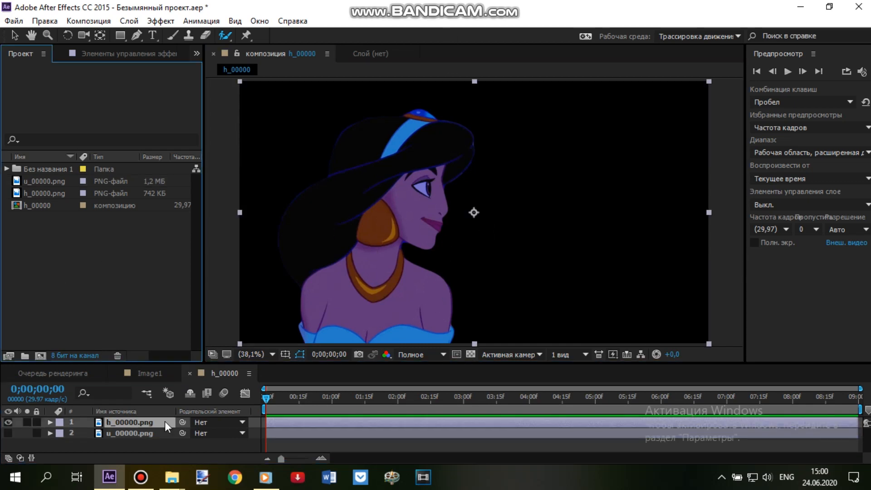
- Import the cloudy sky ui (2).jpg from the БЭКГРАУНДЫ folder and place it directly beneath the h_00000.png layer
click(123, 415)
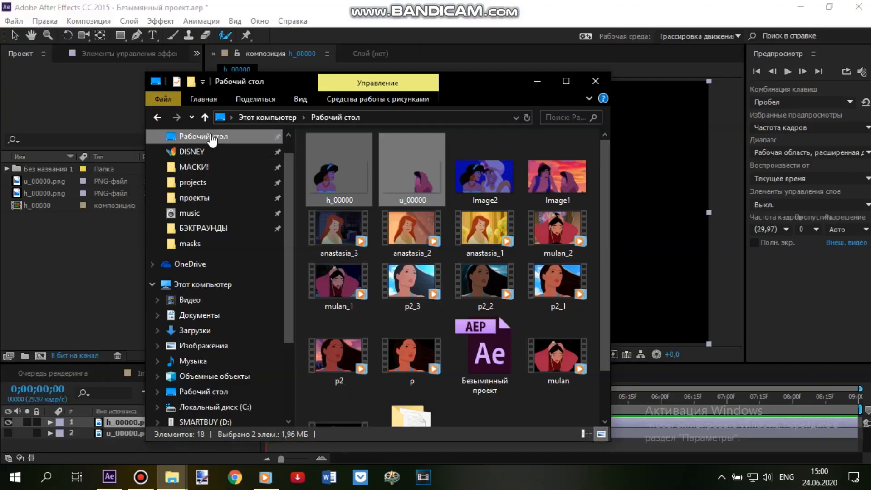
click(204, 228)
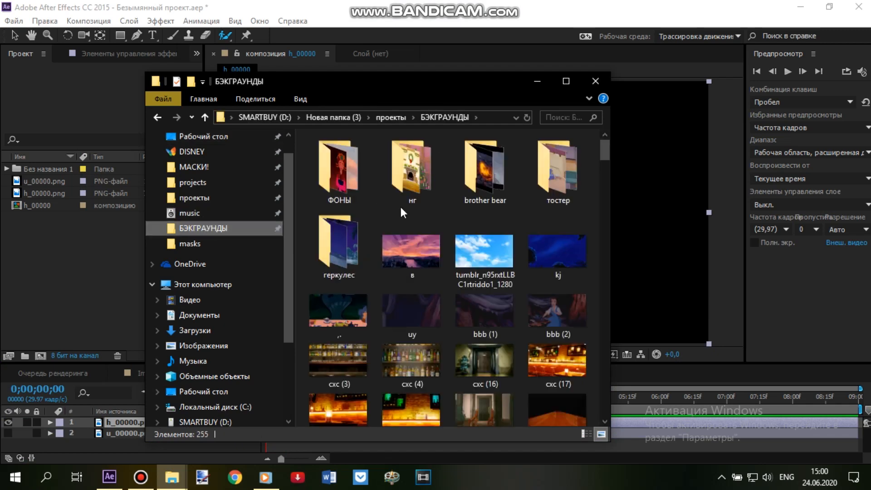
scroll(453, 222, down, 8)
click(557, 179)
drag(557, 179, 81, 261)
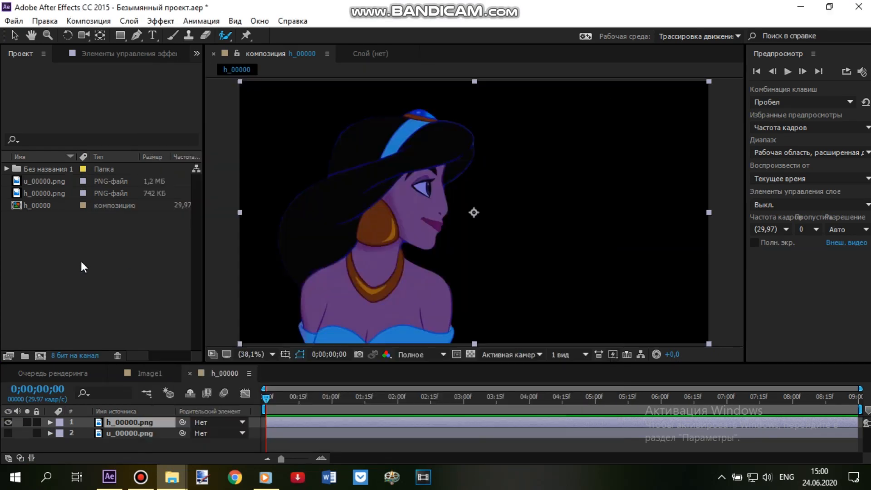
drag(37, 180, 134, 426)
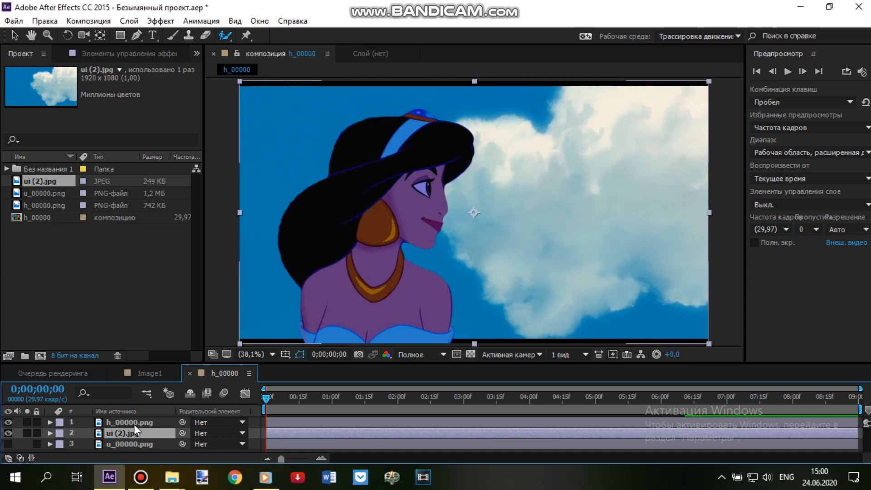
- Scale up the ui (2).jpg sky background slightly so that it fills the whole composition frame
drag(240, 345, 235, 353)
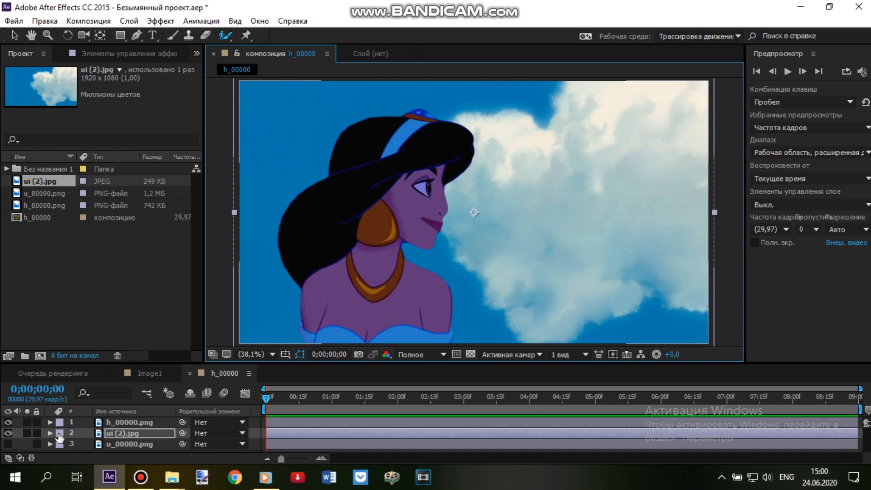
- Apply the Gamma/Pedestal/Gain effect to the h_00000.png layer, with blue gamma 0.4 and red gamma 1.2
click(131, 421)
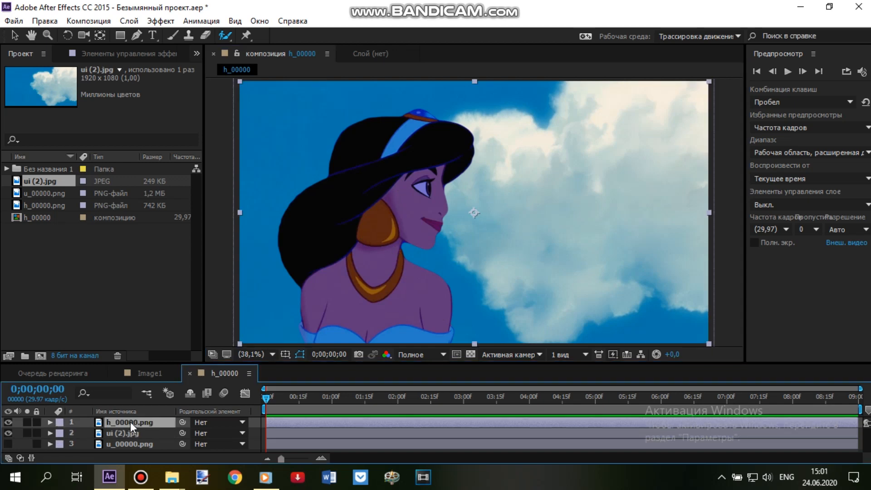
click(161, 21)
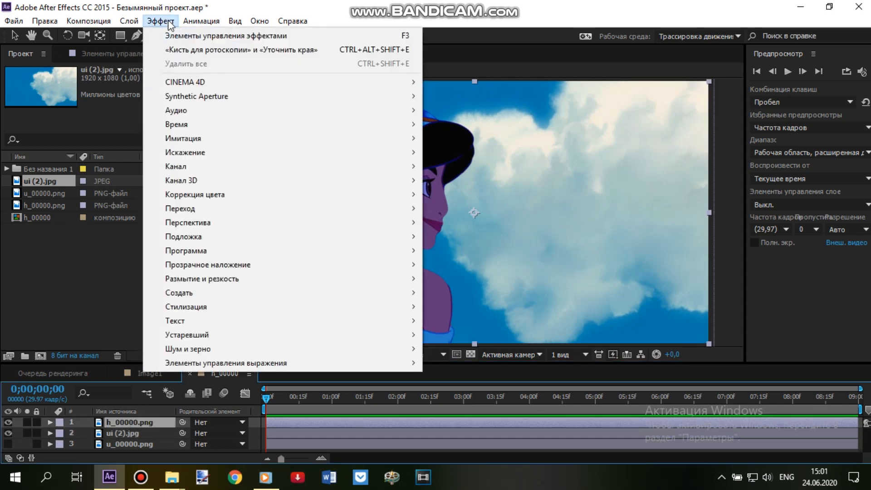
mouse_move(350, 200)
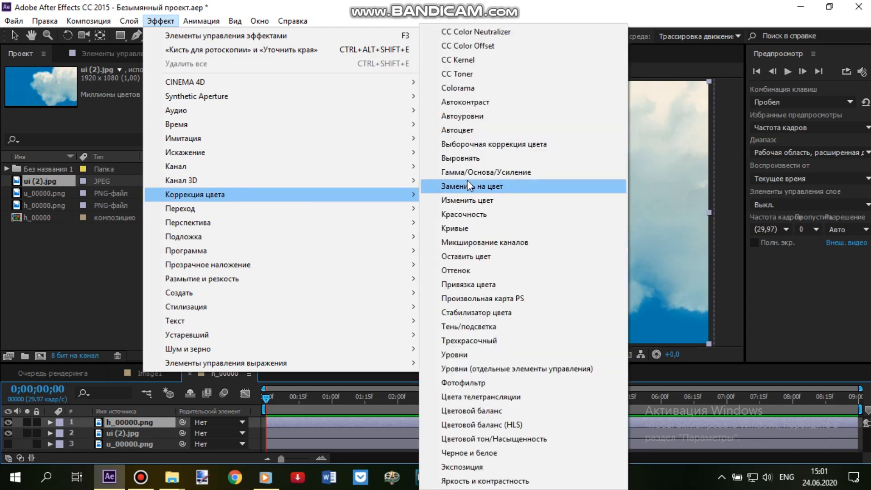
click(495, 175)
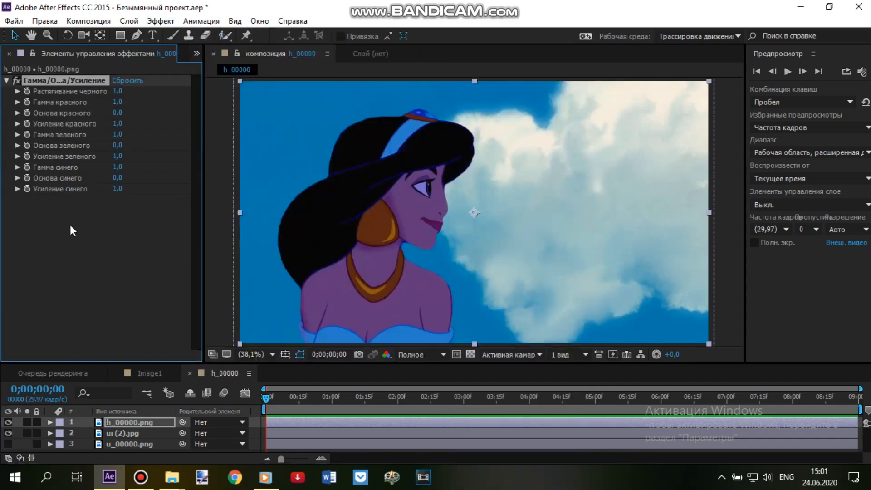
drag(117, 167, 91, 170)
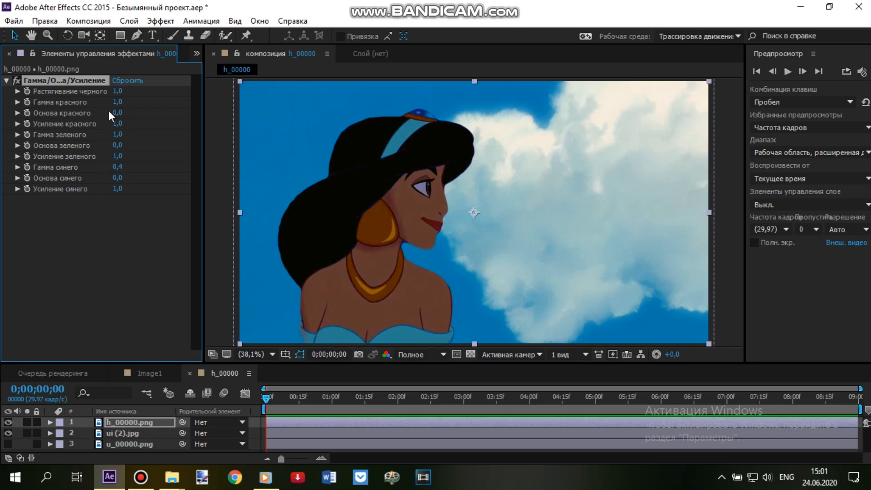
drag(118, 103, 133, 102)
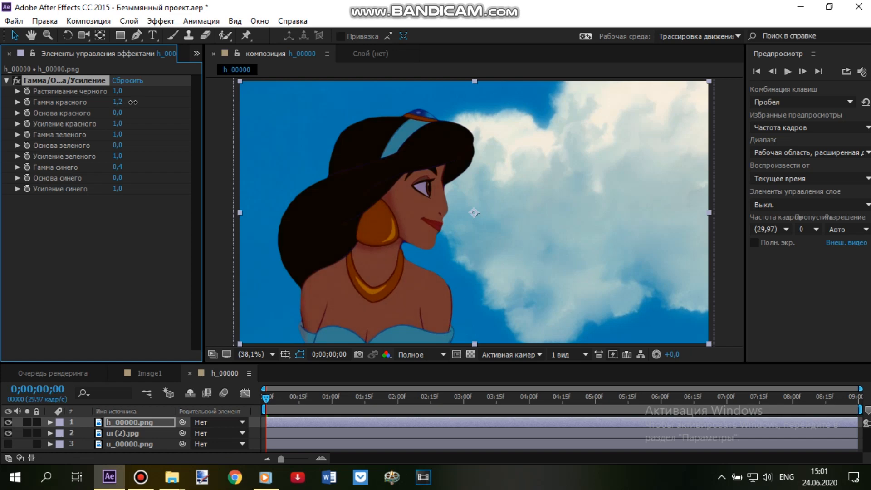
click(7, 81)
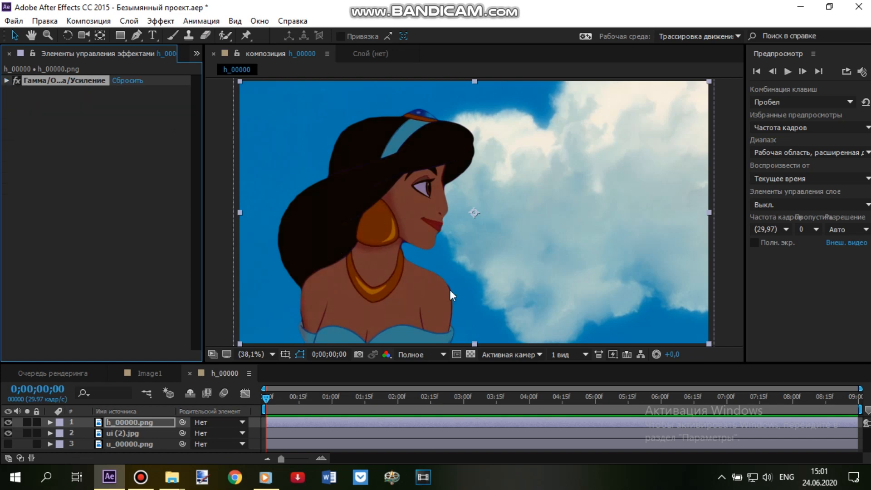
- Apply the Curves effect to the h_00000.png layer and raise the midpoint of its curve slightly to brighten the character
click(160, 21)
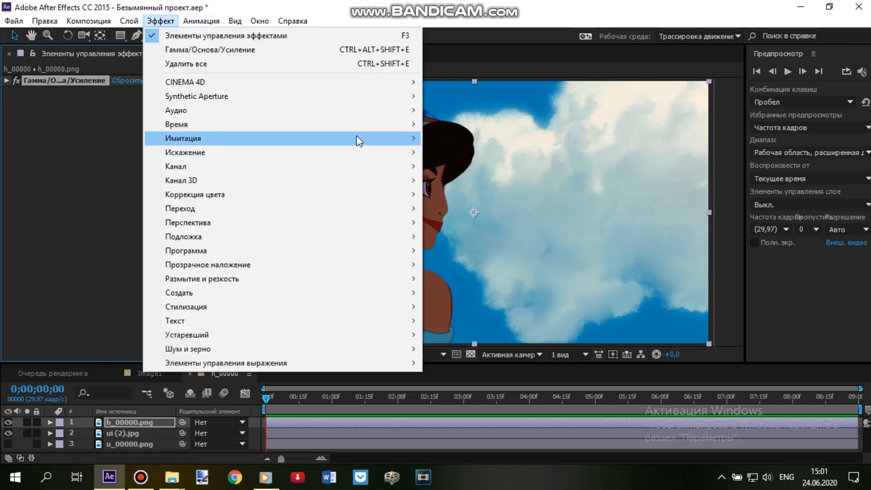
mouse_move(364, 192)
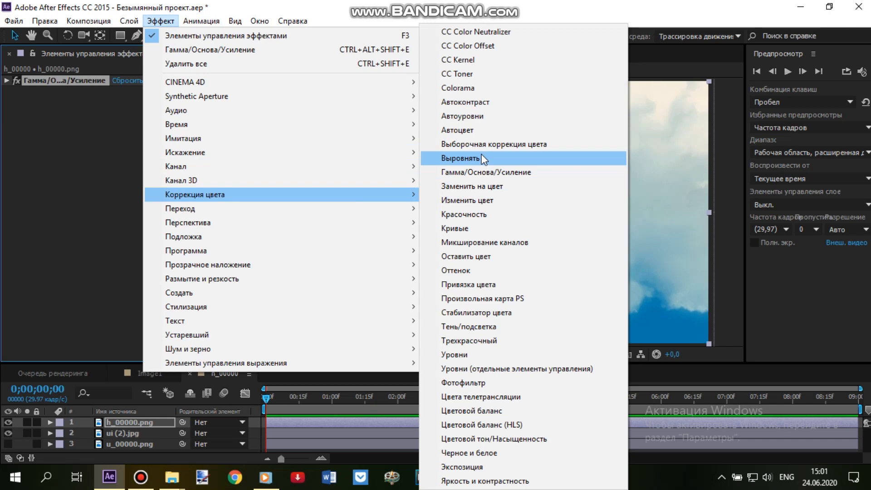
click(478, 227)
drag(120, 211, 112, 208)
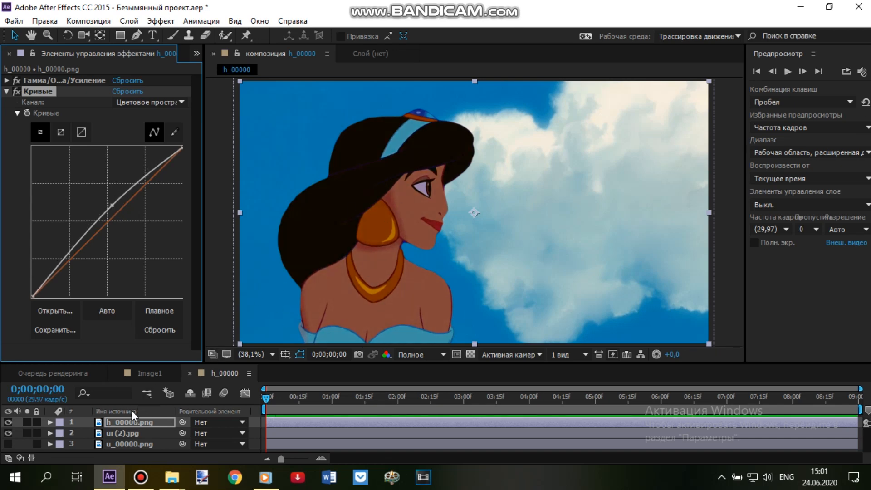
- Hide the h_00000.png layer and move u_00000.png above the ui (2).jpg background in the layer stack
click(119, 424)
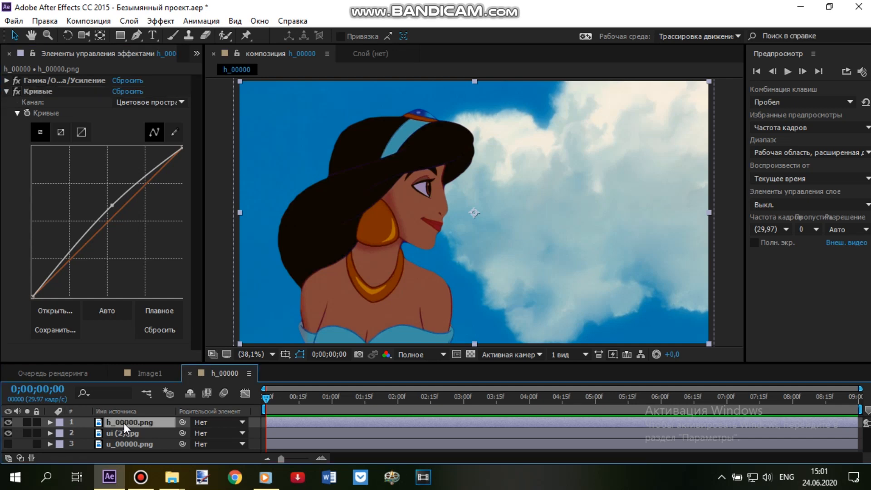
click(8, 423)
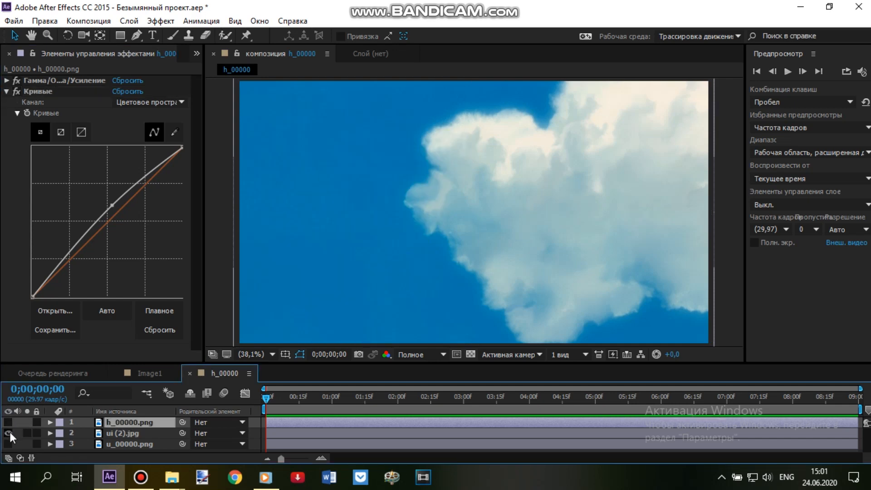
click(7, 419)
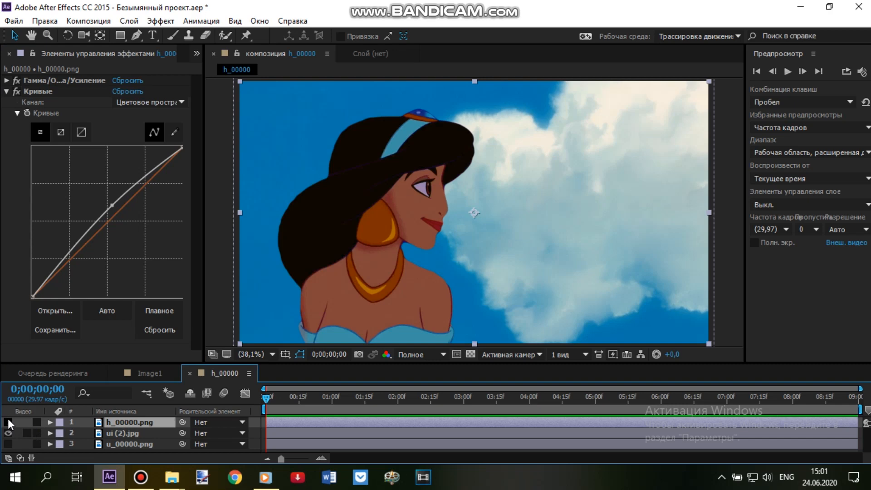
click(7, 419)
click(118, 445)
drag(119, 447, 118, 435)
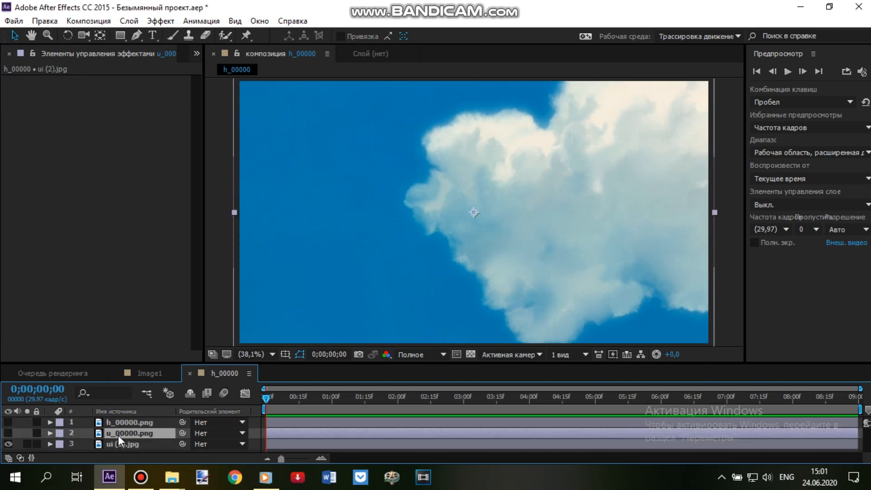
- Make the u_00000.png layer visible, enlarge the character by about a quarter and shift it up and to the left
click(9, 434)
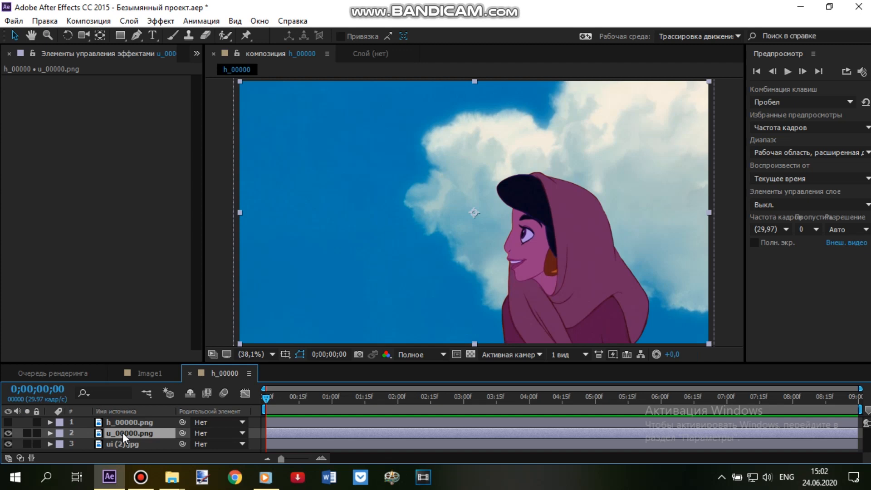
drag(240, 83, 172, 48)
drag(376, 210, 347, 175)
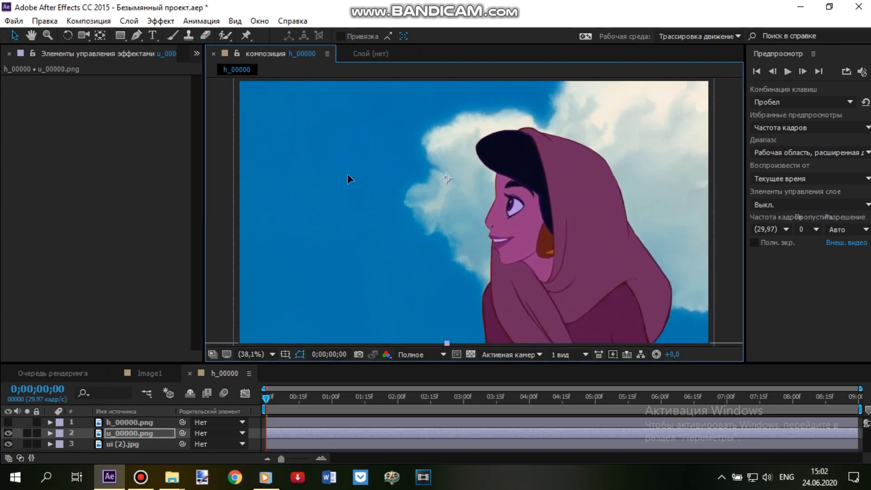
- Apply the Gamma/Pedestal/Gain effect to the u_00000.png layer with blue gamma 0.4
click(120, 432)
click(165, 22)
mouse_move(313, 193)
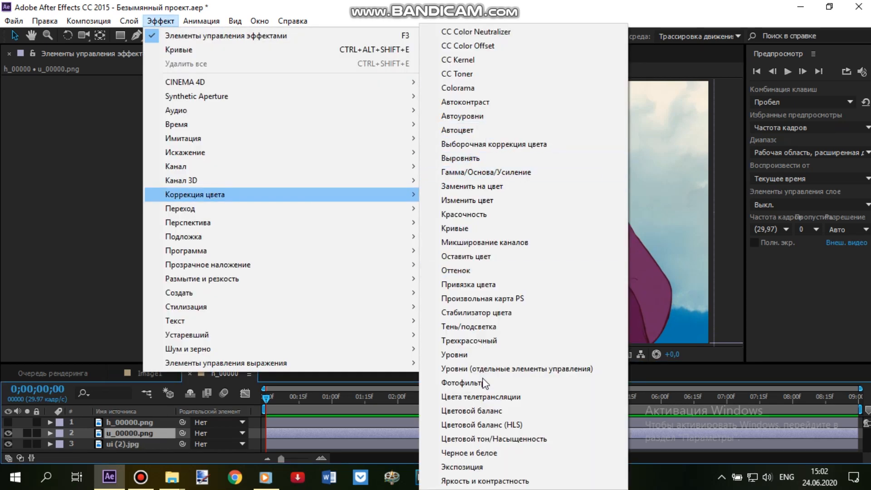
click(470, 173)
click(90, 235)
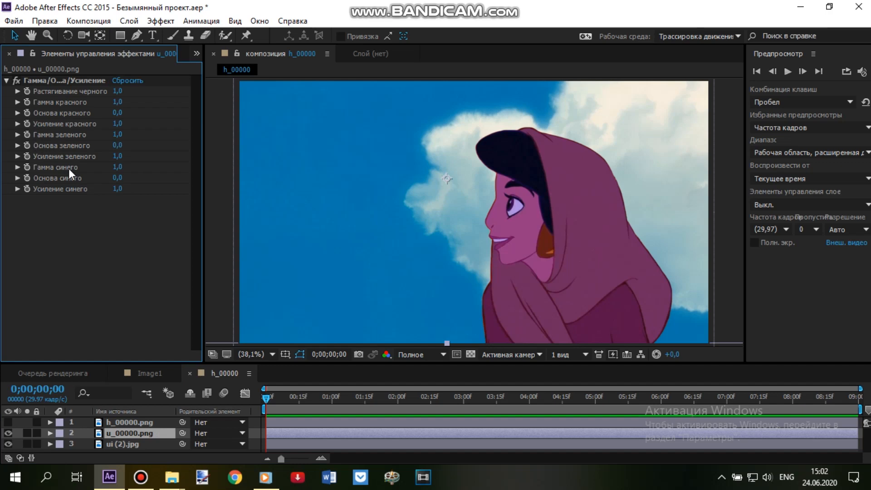
drag(119, 168, 82, 169)
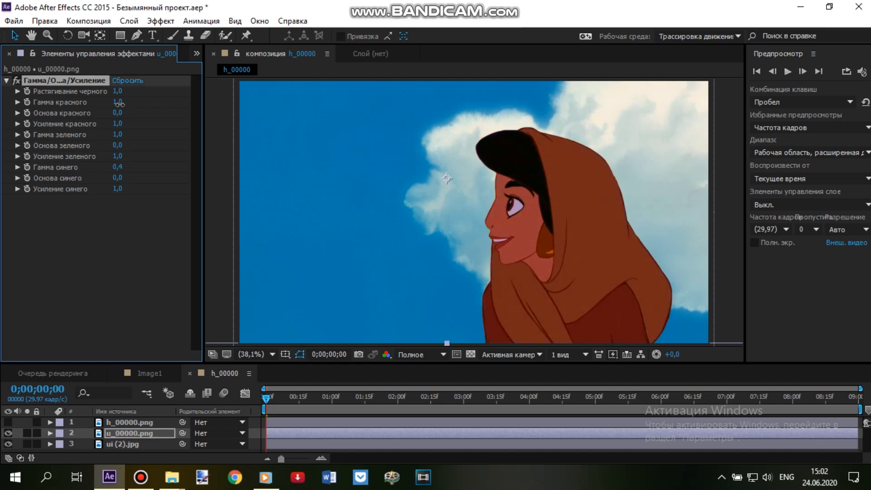
- Apply the Curves effect to the u_00000.png layer, raise its midtones slightly and collapse the effect settings
click(160, 20)
mouse_move(387, 199)
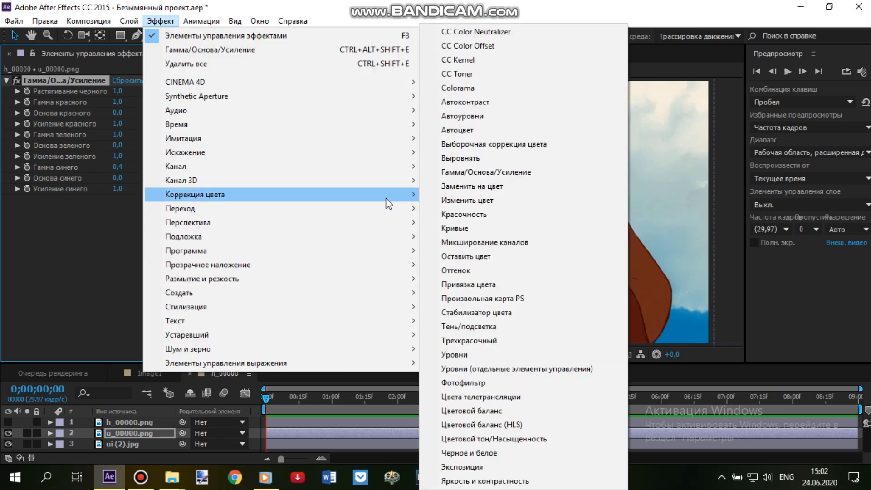
click(455, 229)
mouse_move(113, 235)
mouse_down()
mouse_move(102, 222)
mouse_move(105, 228)
mouse_up()
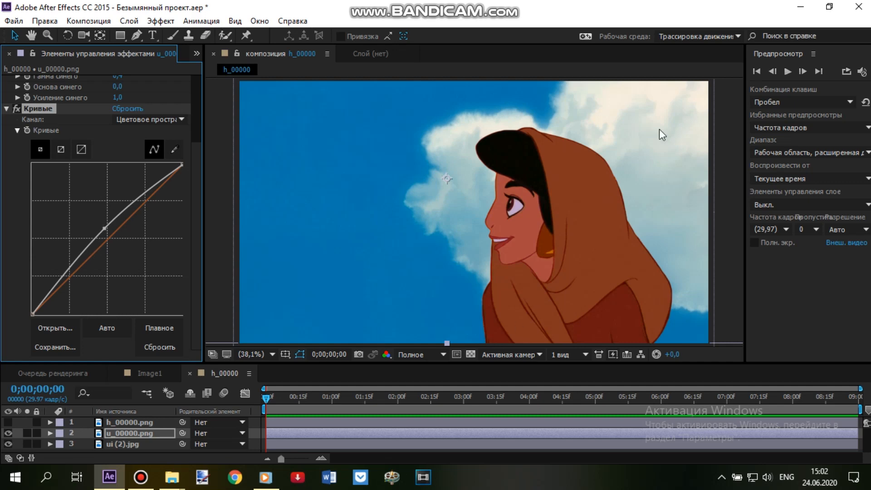
click(6, 109)
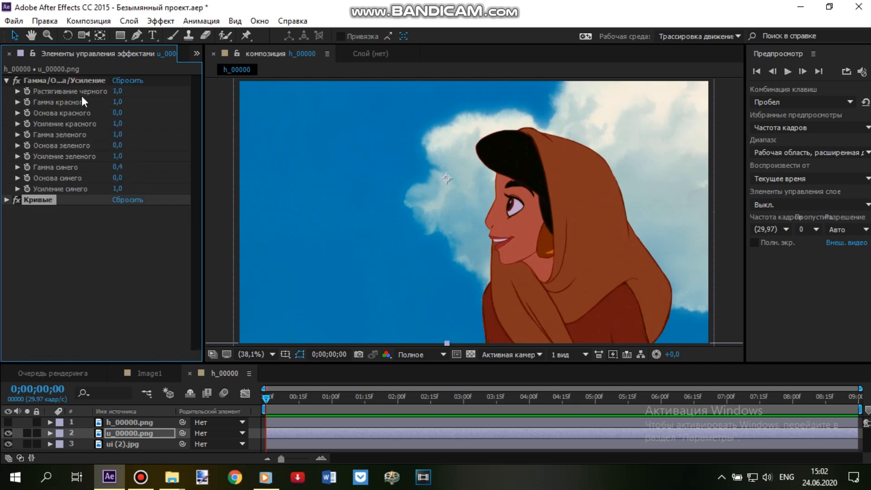
click(7, 80)
- Apply the Hue/Saturation effect to the u_00000.png layer with master saturation at -13
click(161, 21)
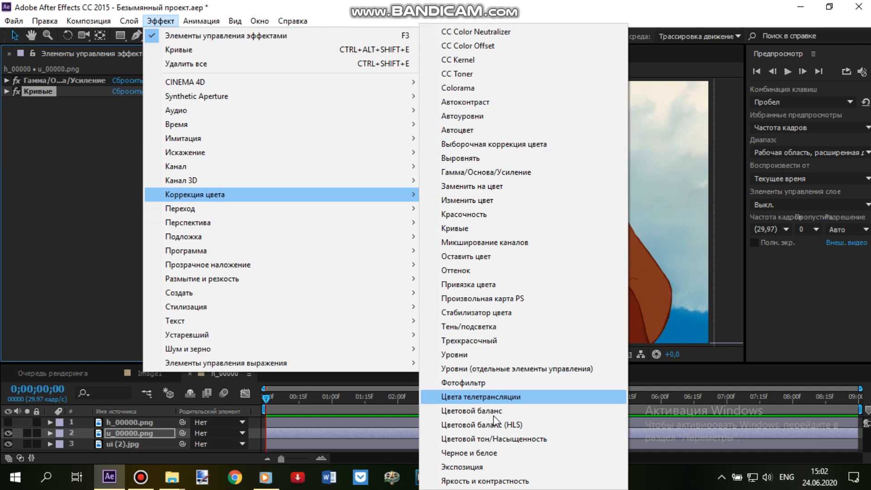
click(125, 189)
drag(107, 219, 98, 221)
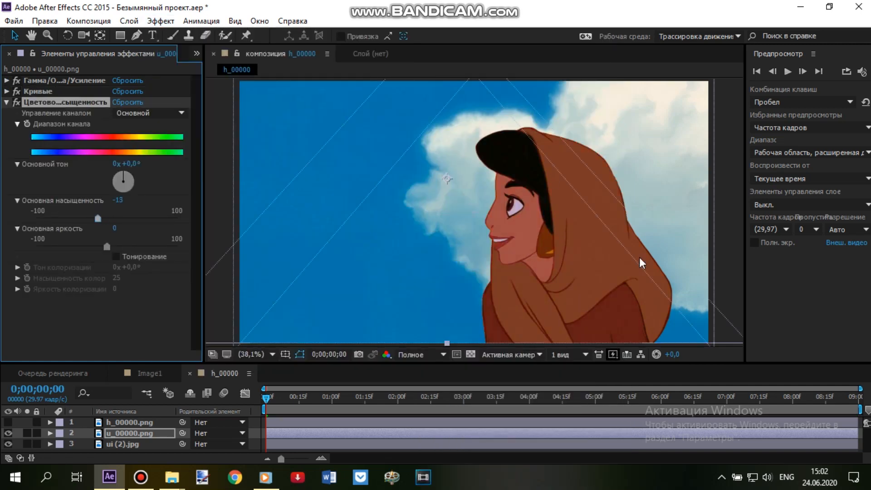
click(6, 103)
click(222, 226)
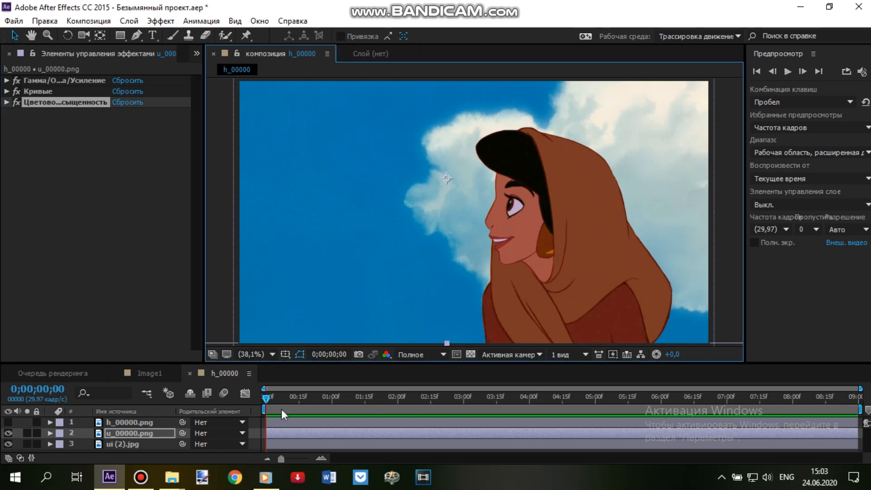
- Shorten the work area to the opening frames of the composition and show h_00000.png in place of u_00000.png
drag(861, 410, 268, 410)
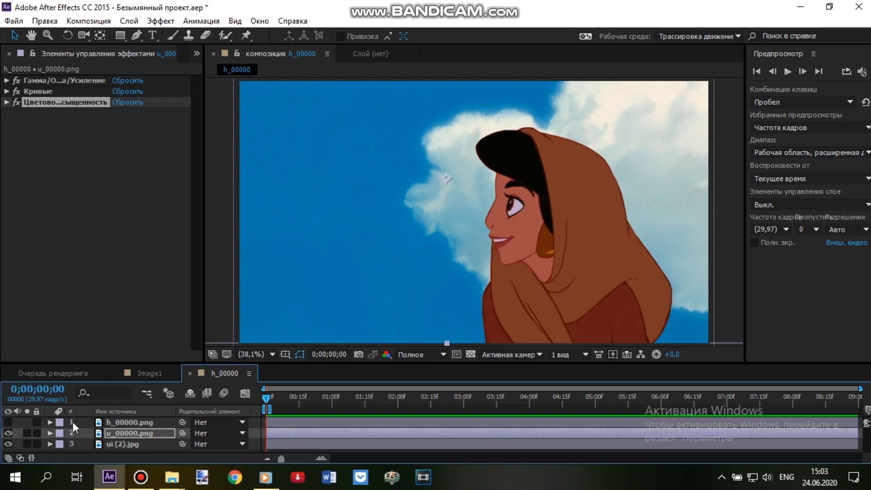
click(9, 433)
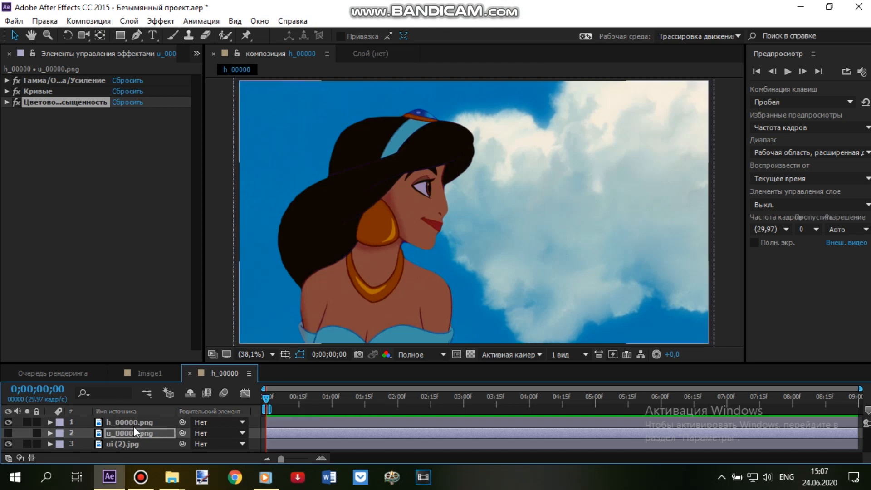
- Add CC Light Sweep to h_00000.png with direction 29°, width 1245, sweep intensity 0, edge intensity 34 and edge thickness 20
click(133, 425)
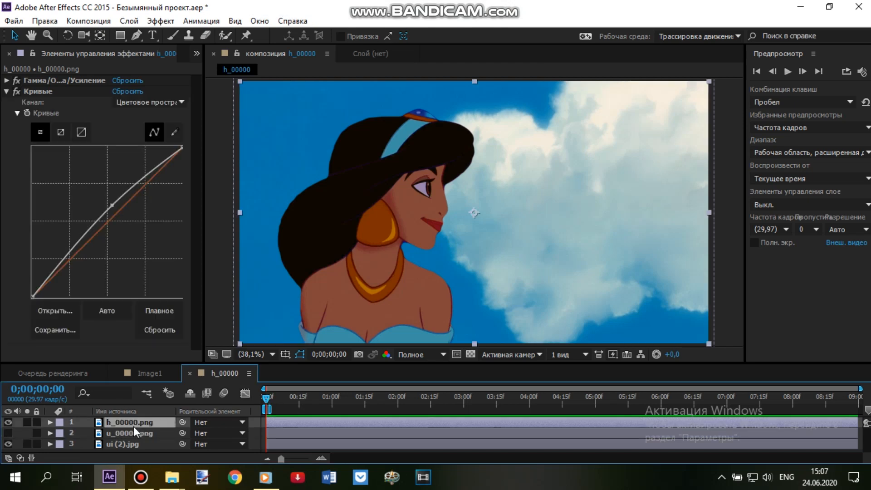
click(6, 91)
click(161, 21)
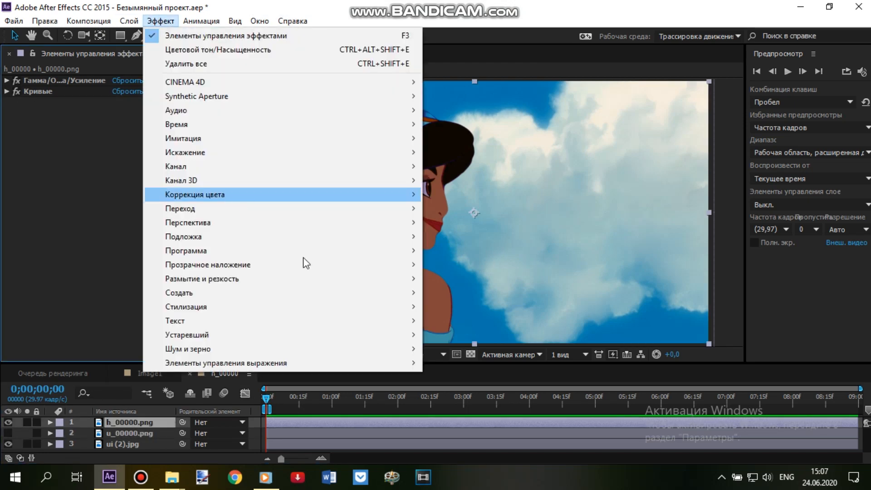
mouse_move(342, 292)
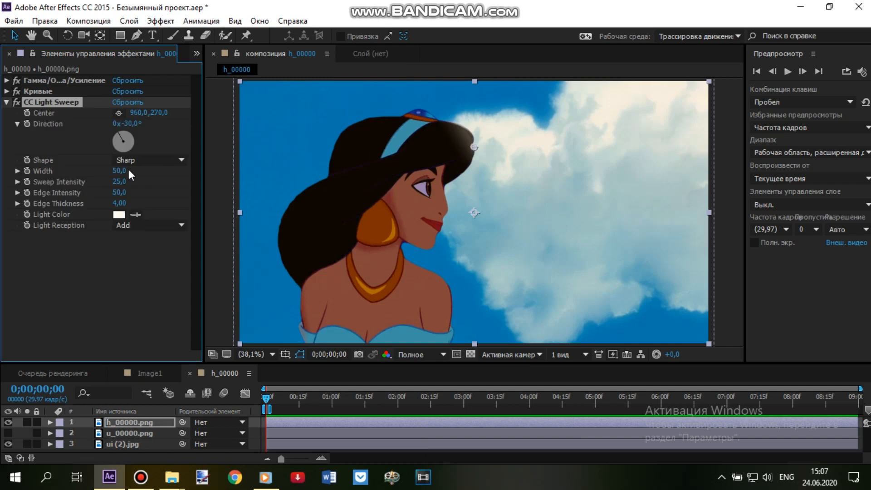
click(132, 138)
drag(113, 173, 2, 175)
drag(122, 184, 253, 220)
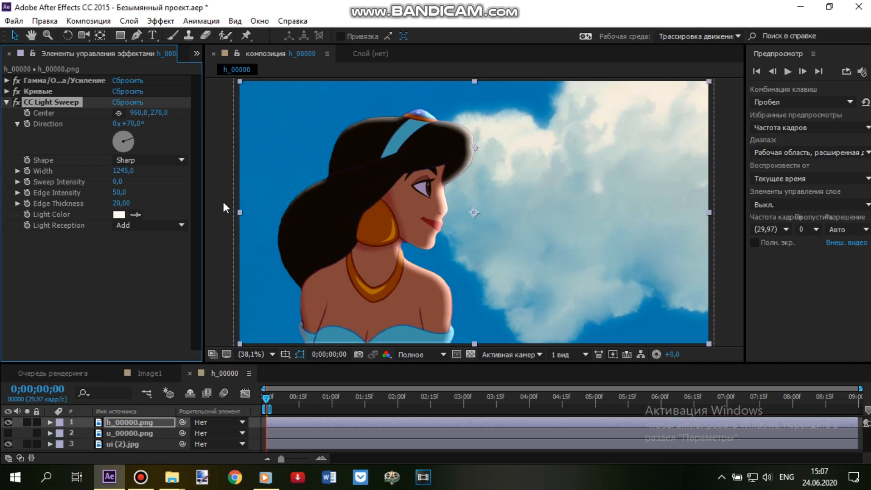
click(129, 135)
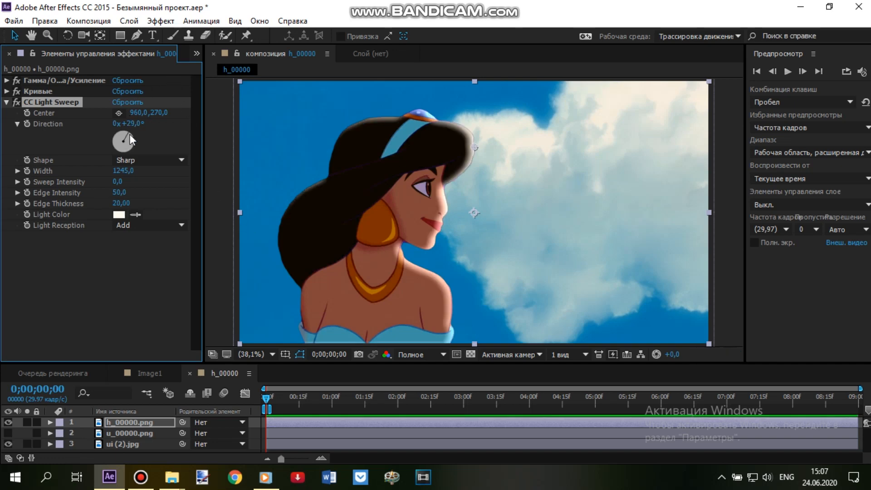
drag(123, 195, 111, 198)
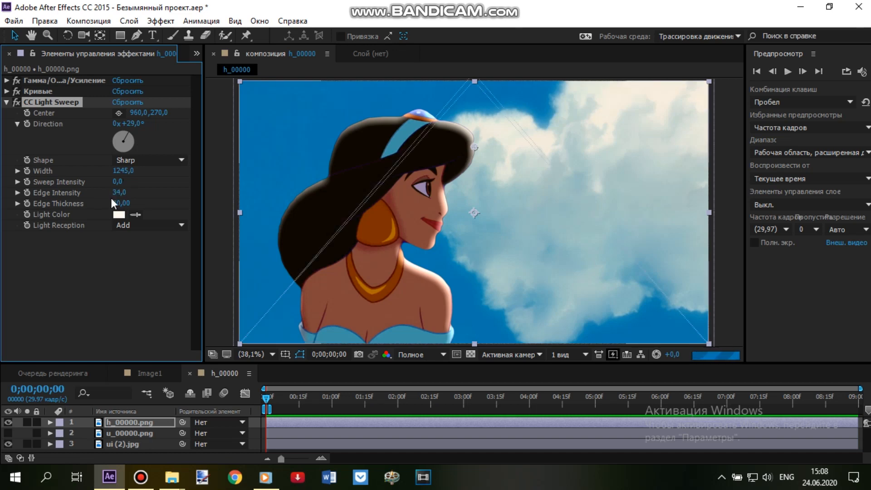
click(728, 219)
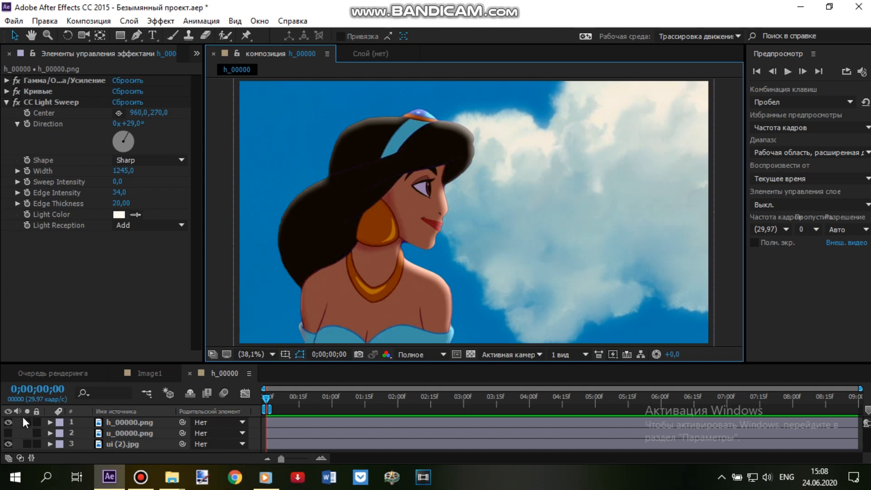
- Show u_00000.png instead of h_00000.png and add CC Light Sweep with direction 48°, width 1131, sweep intensity 0, edge intensity 32 and edge thickness 20
click(8, 422)
click(124, 434)
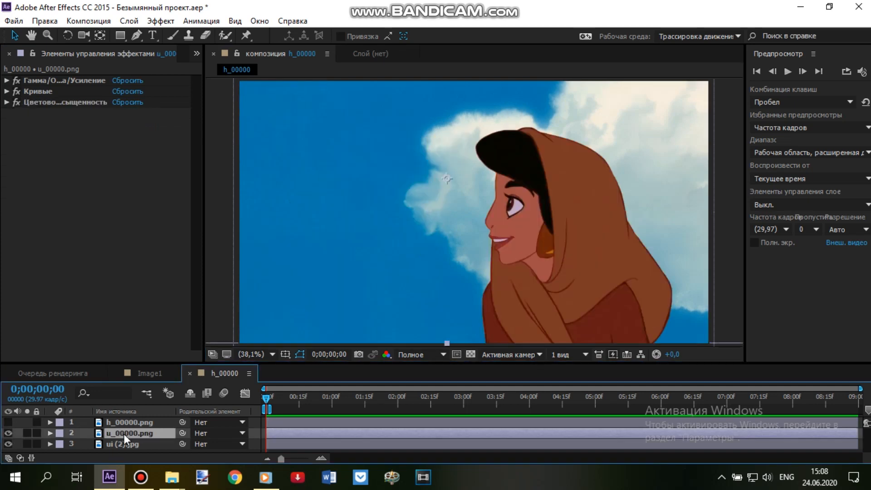
click(160, 21)
mouse_move(339, 291)
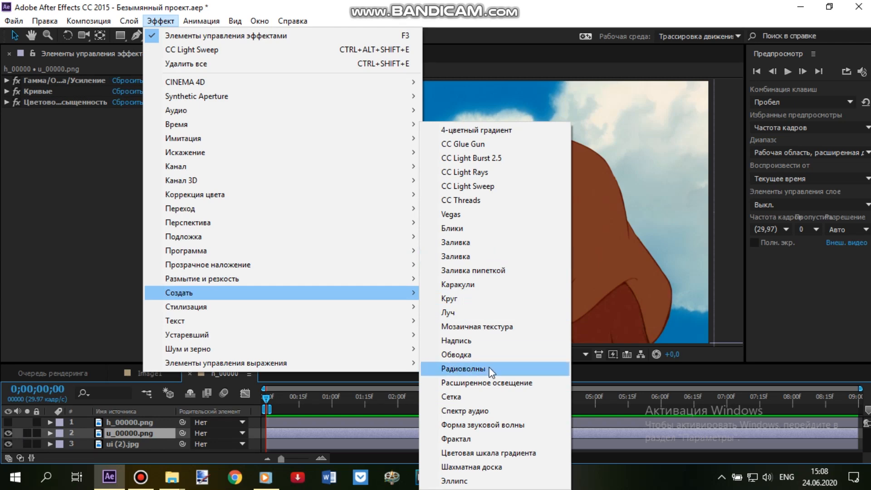
click(499, 186)
click(128, 148)
drag(118, 182, 45, 193)
mouse_move(120, 215)
mouse_down()
mouse_move(129, 220)
mouse_move(108, 209)
mouse_up()
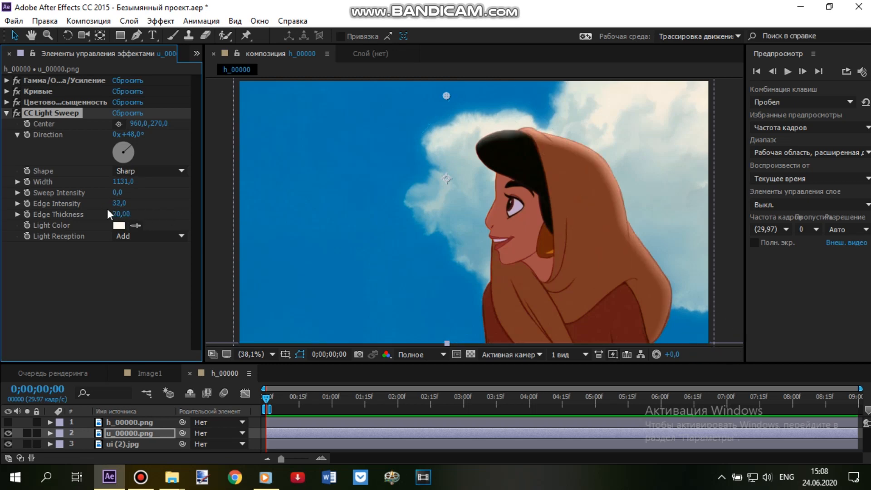